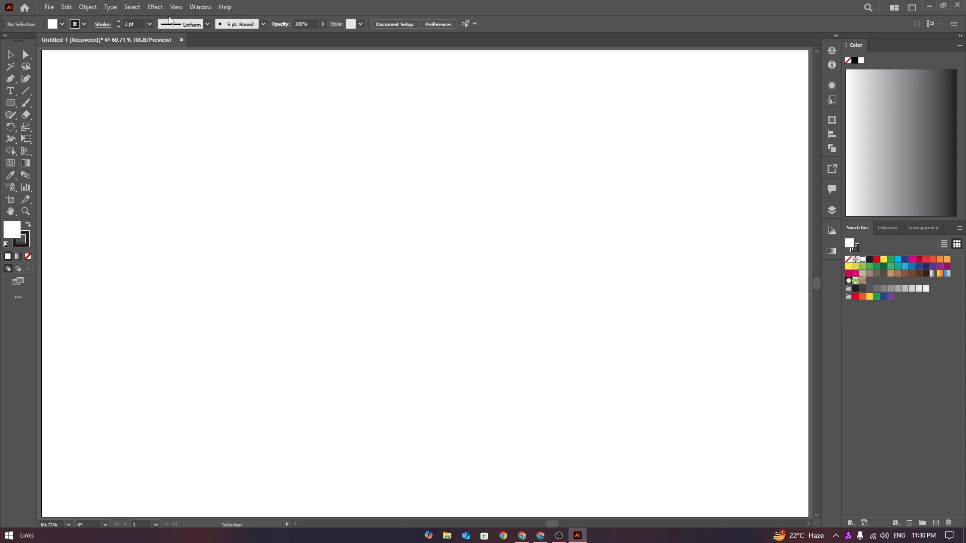
Show the Brushes panel
{"action": "left_click", "coordinate": [200, 8]}
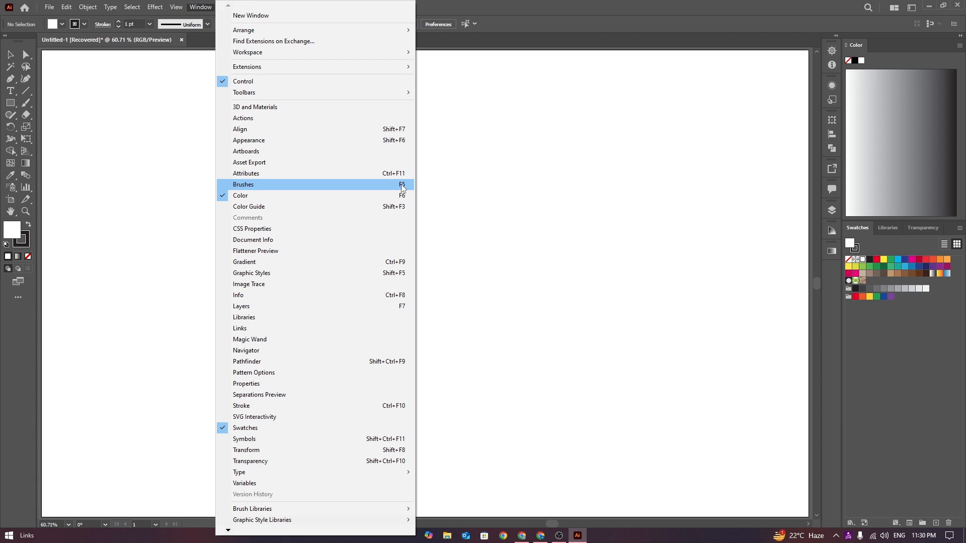
{"action": "key", "text": "F5"}
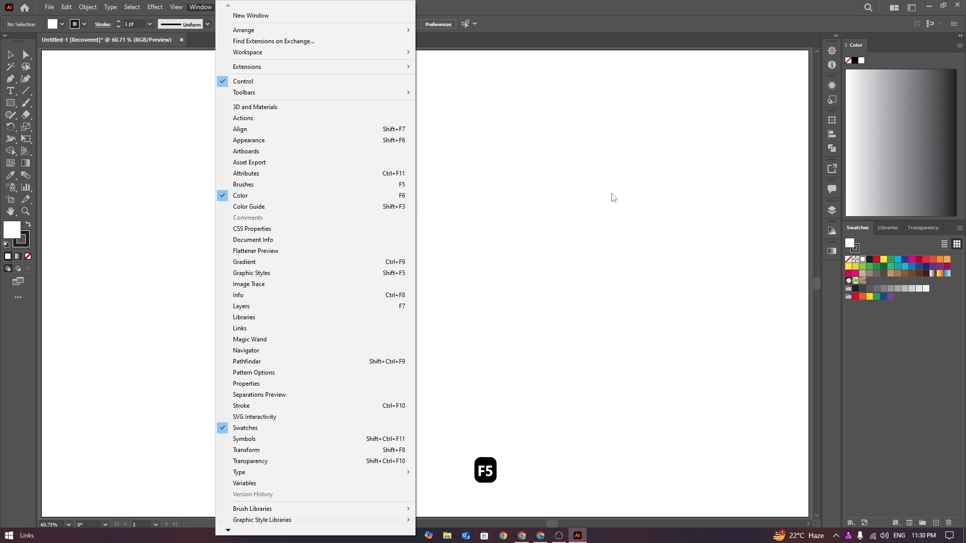
{"action": "key", "text": "F5"}
{"action": "left_click", "coordinate": [11, 55]}
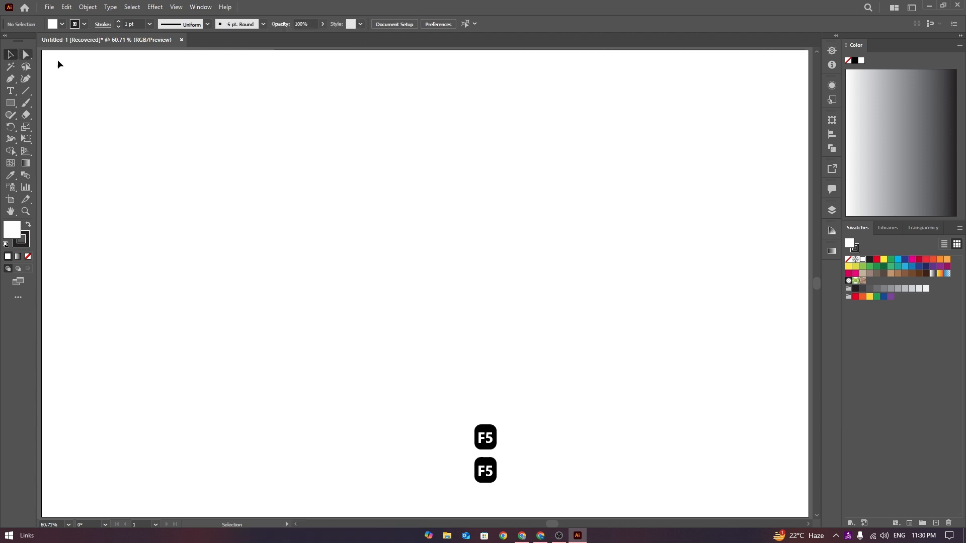
{"action": "key", "text": "F5"}
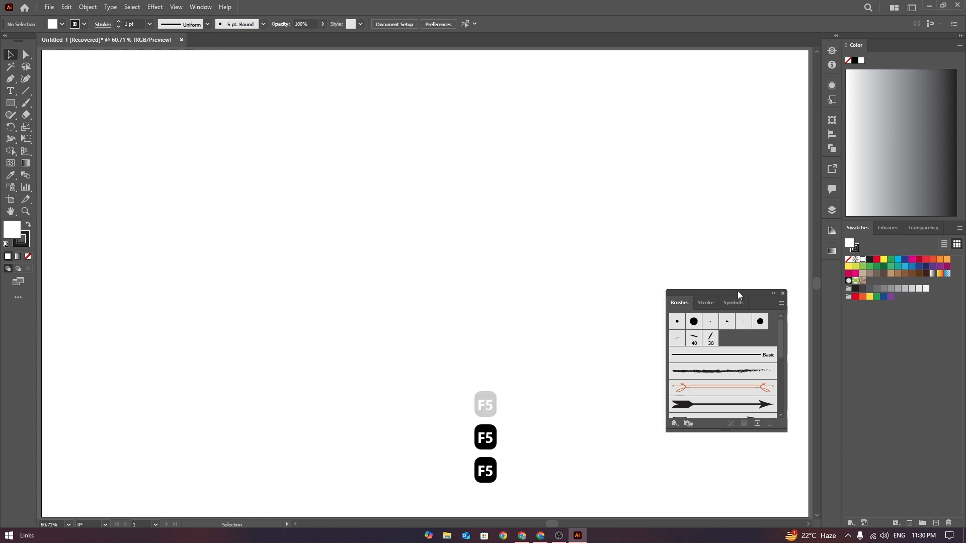
Reposition and enlarge the Brushes panel to examine the available brushes, then close it
{"action": "left_click_drag", "start_coordinate": [738, 294], "coordinate": [501, 139]}
{"action": "mouse_move", "coordinate": [549, 276]}
{"action": "left_mouse_down"}
{"action": "mouse_move", "coordinate": [629, 357]}
{"action": "mouse_move", "coordinate": [634, 384]}
{"action": "left_mouse_up"}
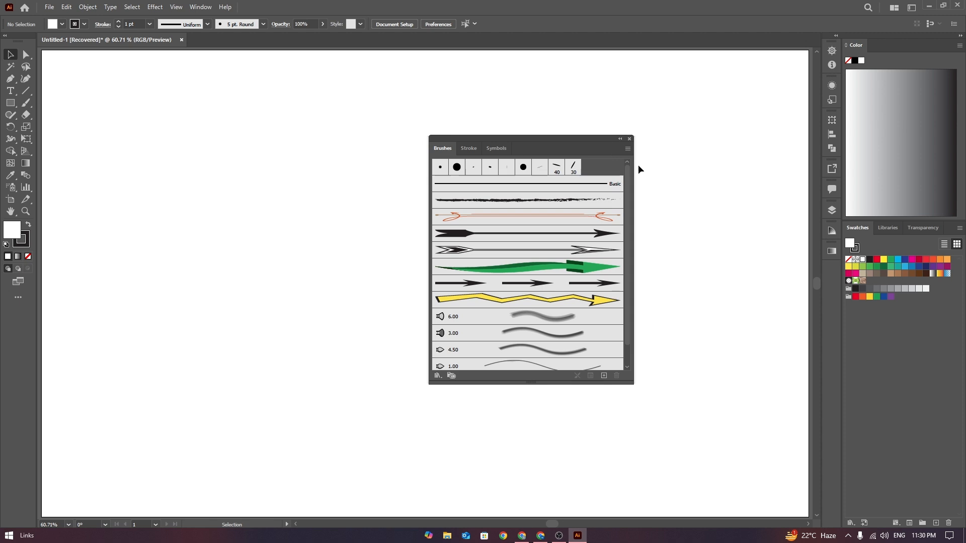
{"action": "left_click_drag", "start_coordinate": [634, 174], "coordinate": [580, 171]}
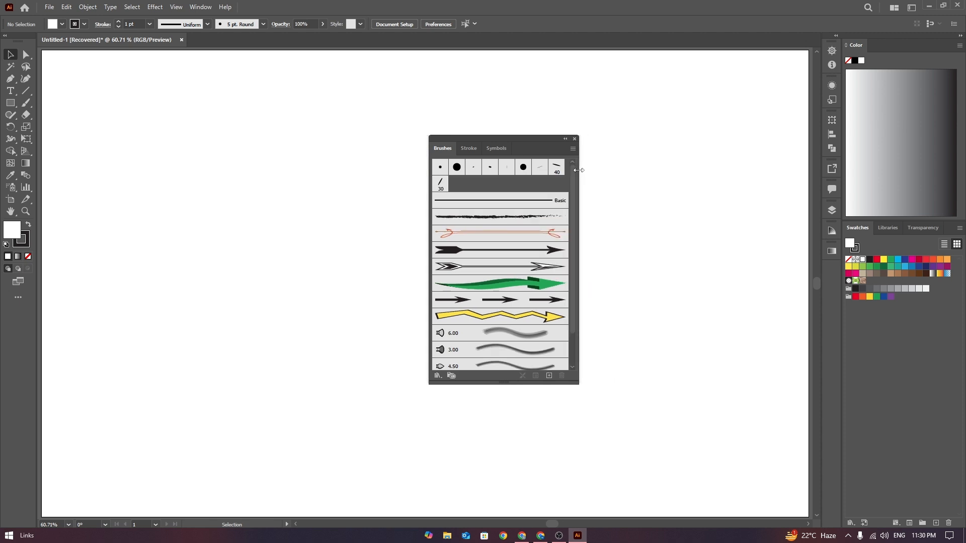
{"action": "left_click", "coordinate": [574, 139]}
Draw an open, wave-shaped path across the upper part of the artboard with the Pen tool and deselect it
{"action": "key", "text": "b"}
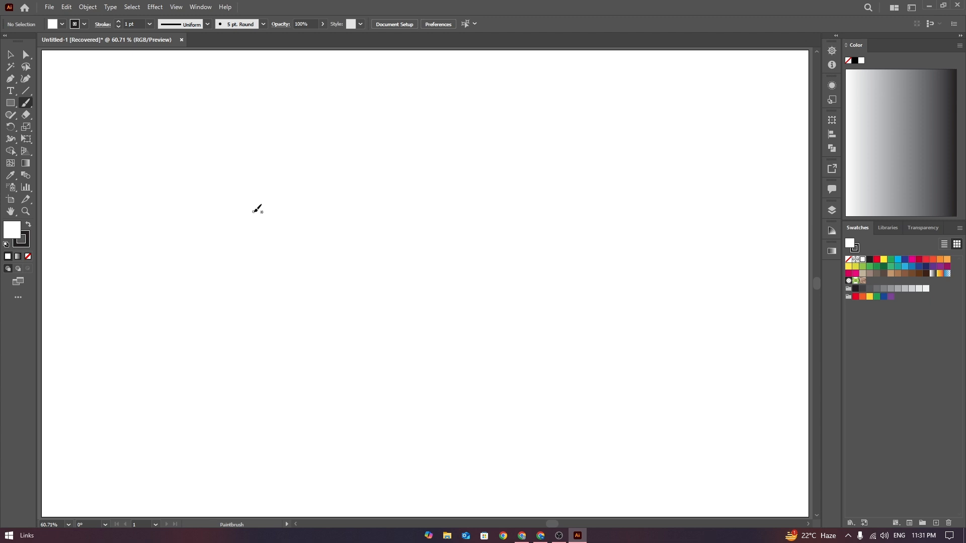
{"action": "left_click", "coordinate": [10, 79]}
{"action": "left_click", "coordinate": [134, 183]}
{"action": "mouse_move", "coordinate": [275, 164]}
{"action": "left_mouse_down"}
{"action": "mouse_move", "coordinate": [293, 190]}
{"action": "mouse_move", "coordinate": [371, 209]}
{"action": "left_mouse_up"}
{"action": "left_click_drag", "start_coordinate": [415, 177], "coordinate": [417, 181]}
{"action": "left_click", "coordinate": [10, 54]}
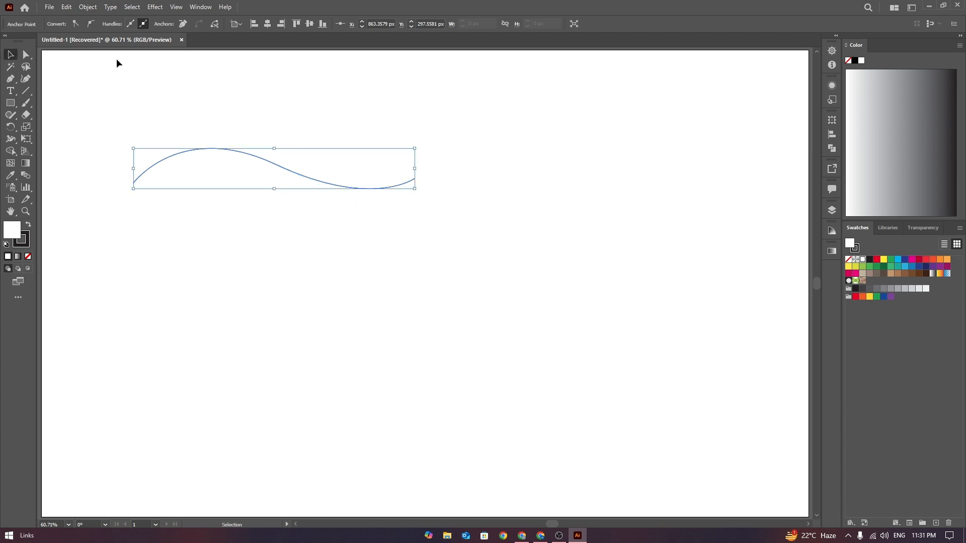
{"action": "key", "text": "ctrl+shift+a"}
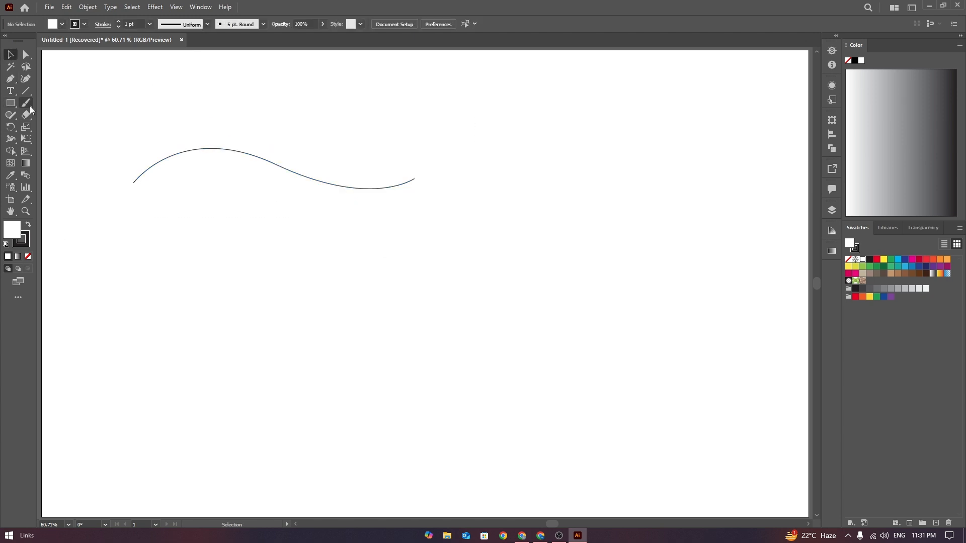
Paint a wavy stroke below the pen path with the Paintbrush and set its stroke weight to 5 pt
{"action": "left_click", "coordinate": [26, 103]}
{"action": "mouse_move", "coordinate": [118, 288]}
{"action": "left_mouse_down"}
{"action": "mouse_move", "coordinate": [188, 263]}
{"action": "mouse_move", "coordinate": [320, 305]}
{"action": "mouse_move", "coordinate": [437, 311]}
{"action": "mouse_move", "coordinate": [464, 265]}
{"action": "left_mouse_up"}
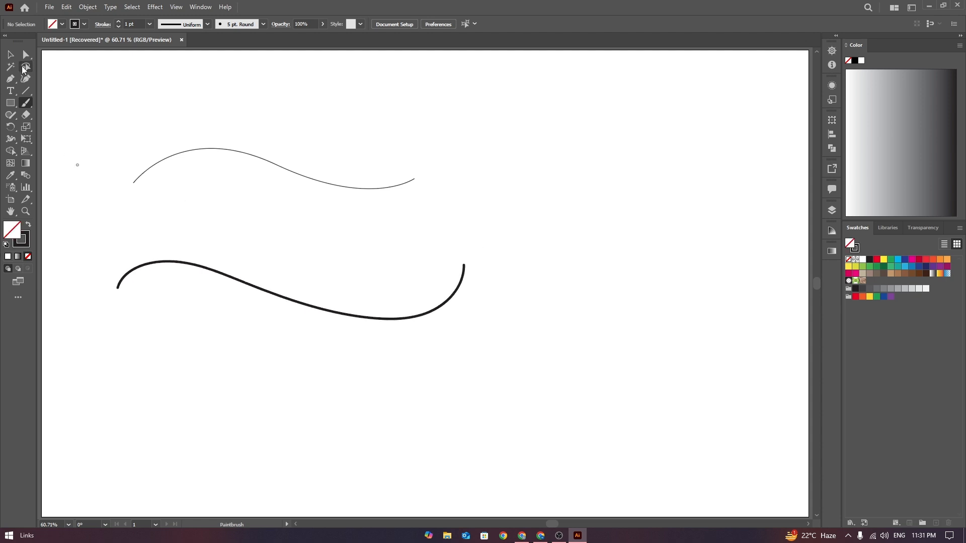
{"action": "key", "text": "v"}
{"action": "left_click", "coordinate": [247, 283]}
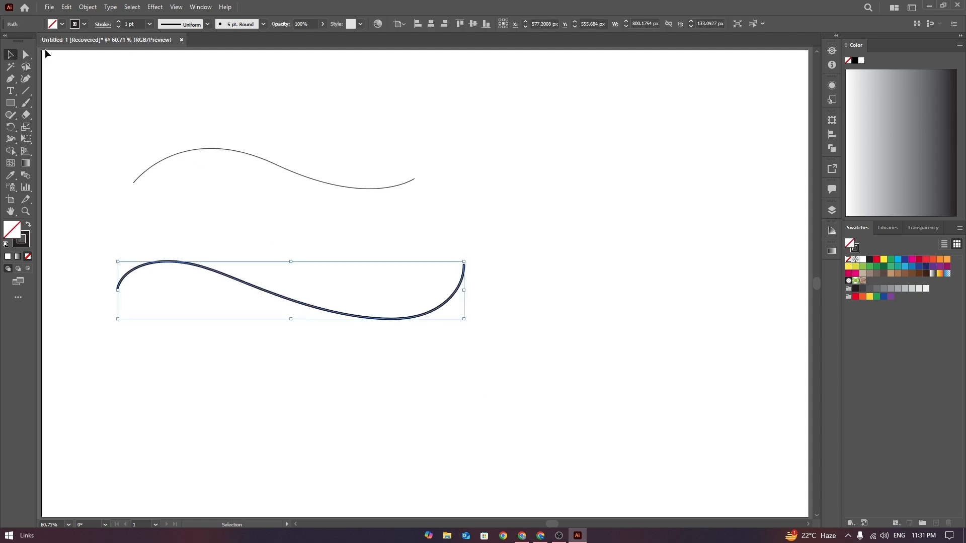
{"action": "left_click", "coordinate": [119, 22]}
{"action": "left_click", "coordinate": [119, 21]}
{"action": "left_click", "coordinate": [119, 21]}
{"action": "left_click", "coordinate": [119, 22]}
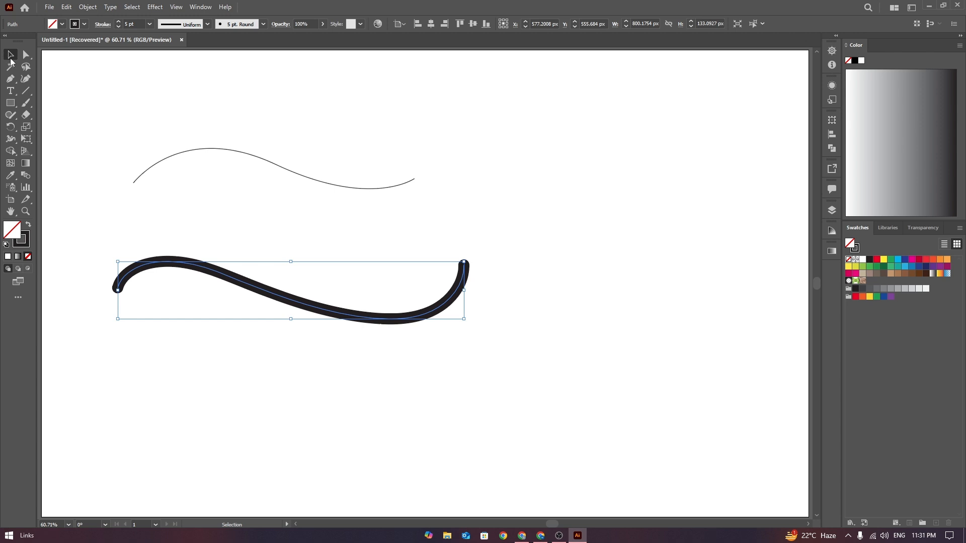
{"action": "left_click", "coordinate": [300, 130]}
Compare the pen path and the brush stroke in Outline view and return to the Preview display
{"action": "key", "text": "a"}
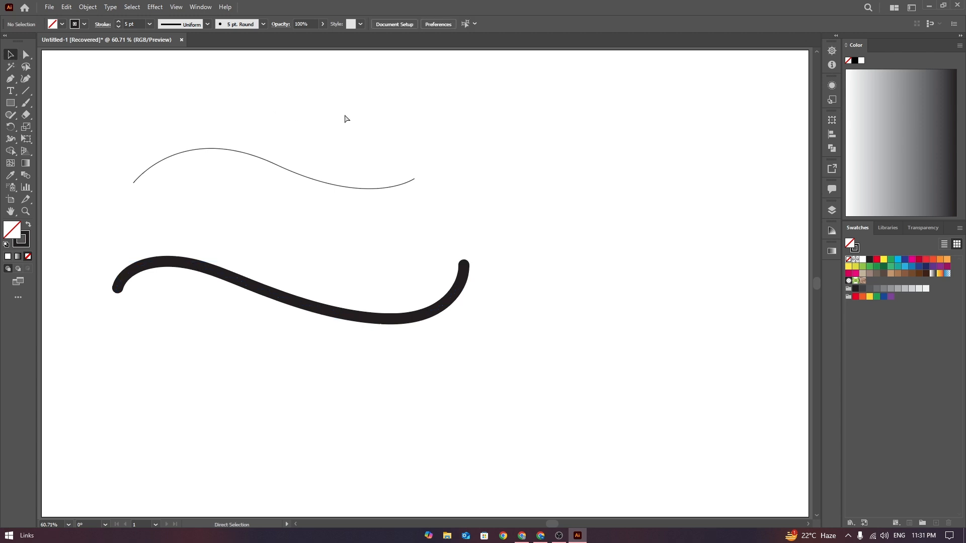
{"action": "key", "text": "ctrl+y"}
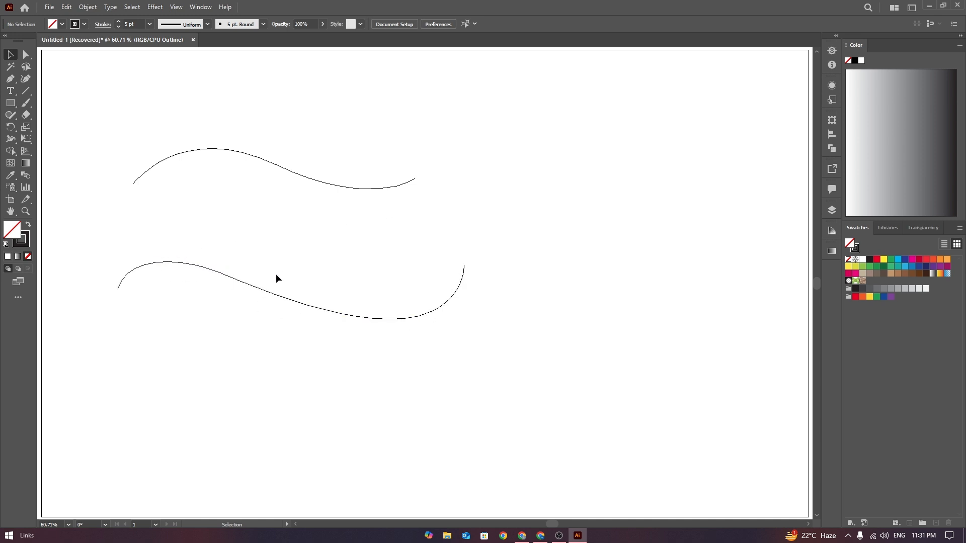
{"action": "key", "text": "ctrl+y"}
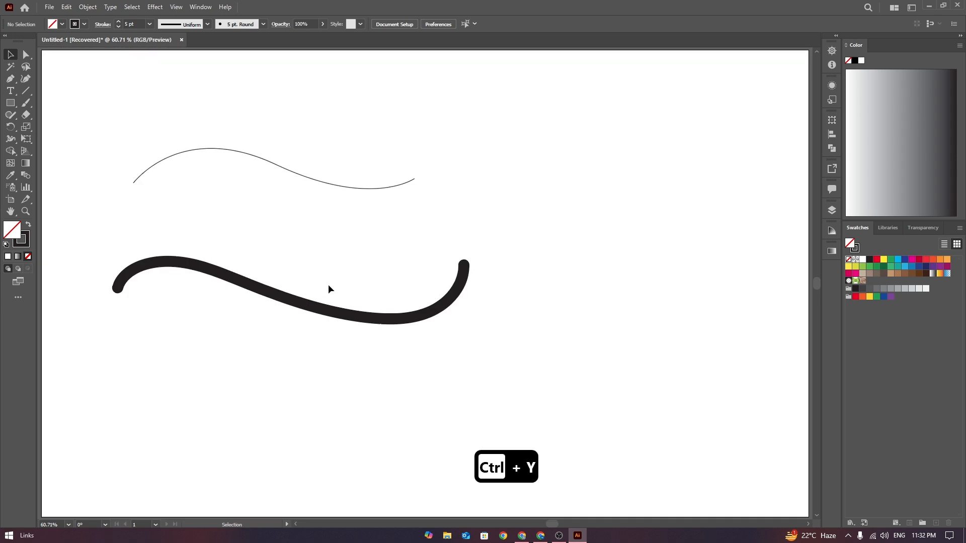
{"action": "key", "text": "ctrl+y"}
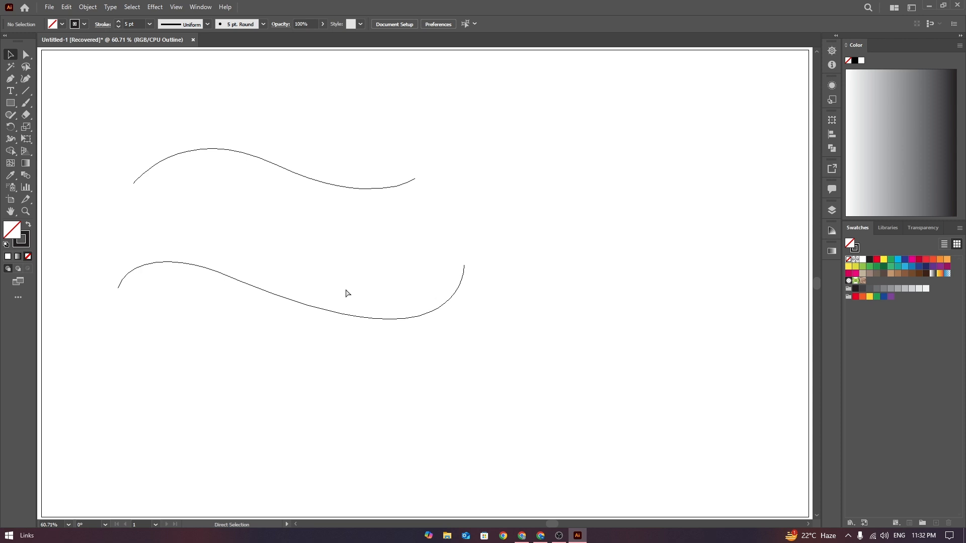
{"action": "key", "text": "ctrl+y"}
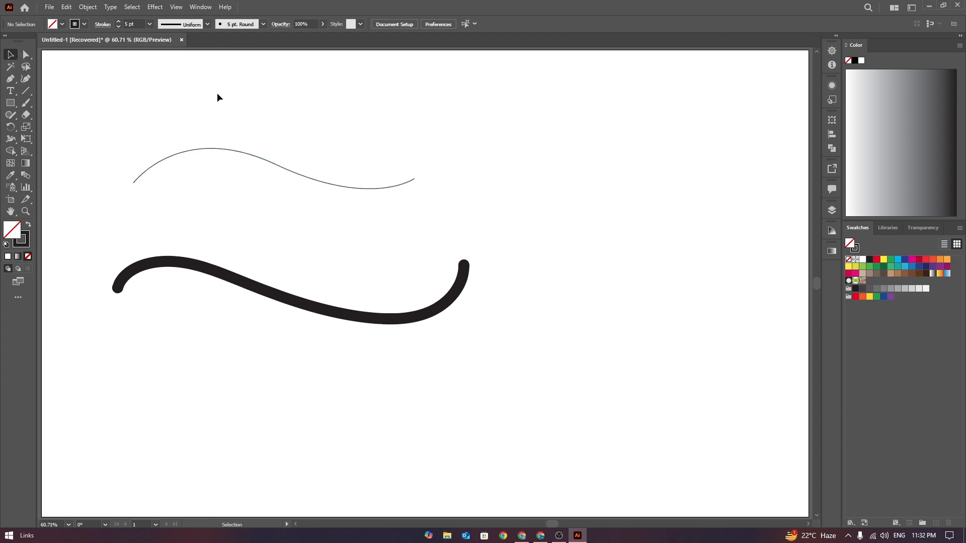
Delete both wavy paths from the artboard
{"action": "left_click_drag", "start_coordinate": [216, 92], "coordinate": [457, 426]}
{"action": "key", "text": "Delete"}
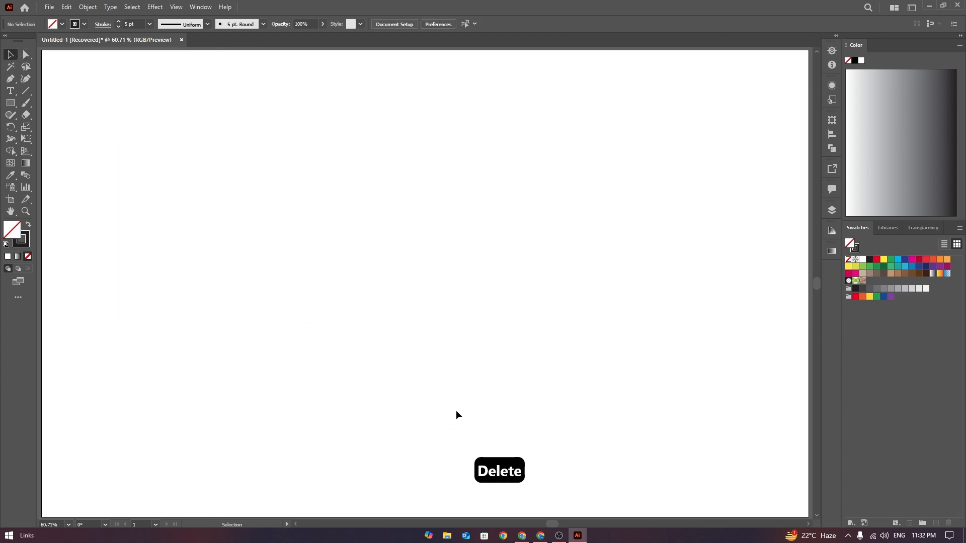
Add a line of placeholder point text on the upper half of the artboard and enlarge it to about 131 pt
{"action": "left_click", "coordinate": [10, 91]}
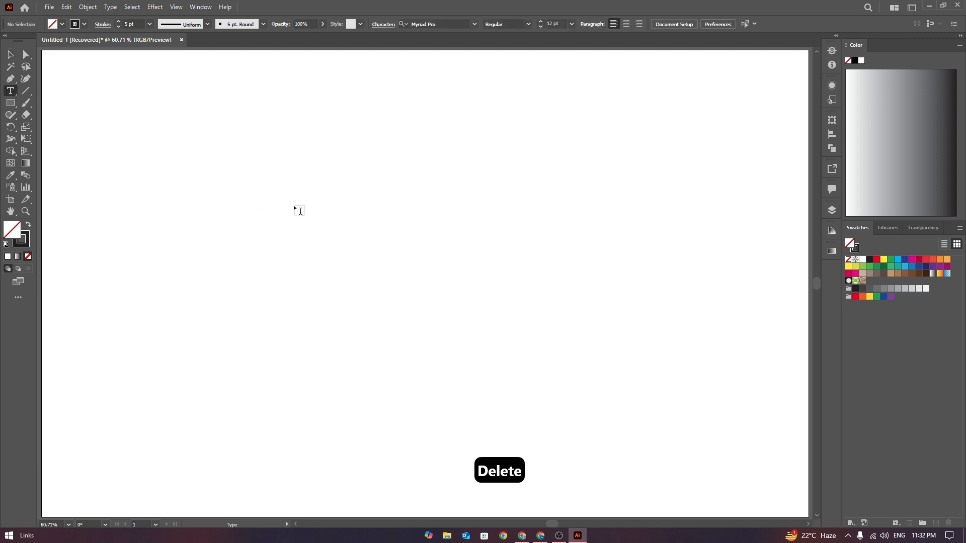
{"action": "left_click", "coordinate": [201, 180]}
{"action": "left_click", "coordinate": [10, 54]}
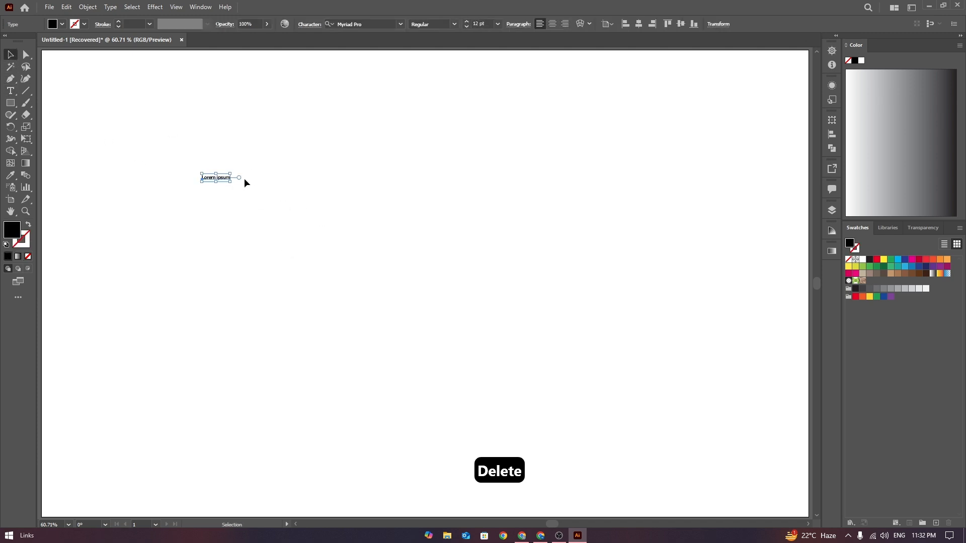
{"action": "left_click_drag", "start_coordinate": [240, 194], "coordinate": [503, 257]}
{"action": "left_click_drag", "start_coordinate": [482, 226], "coordinate": [489, 209]}
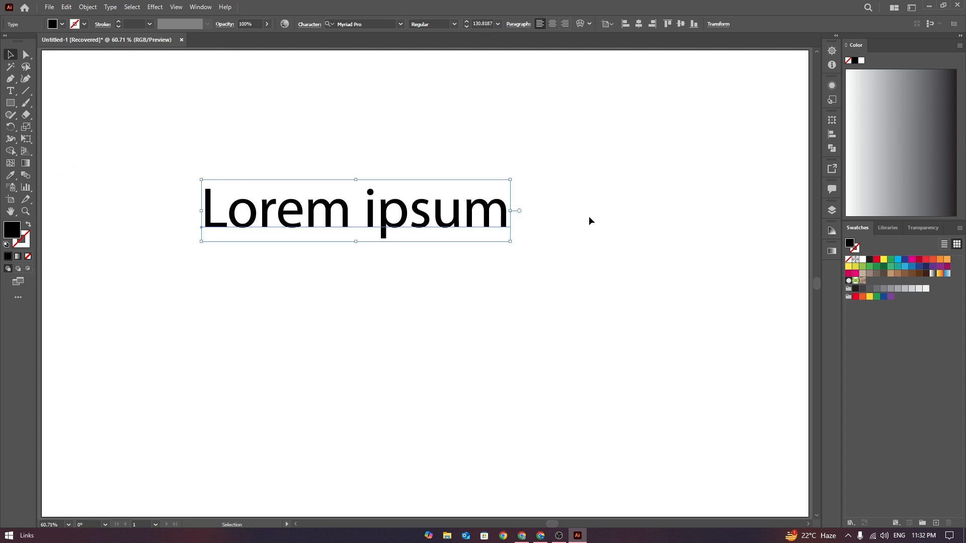
Replace the placeholder text with a four-letter first name in capital letters
{"action": "double_click", "coordinate": [506, 207]}
{"action": "key", "text": "ctrl+a"}
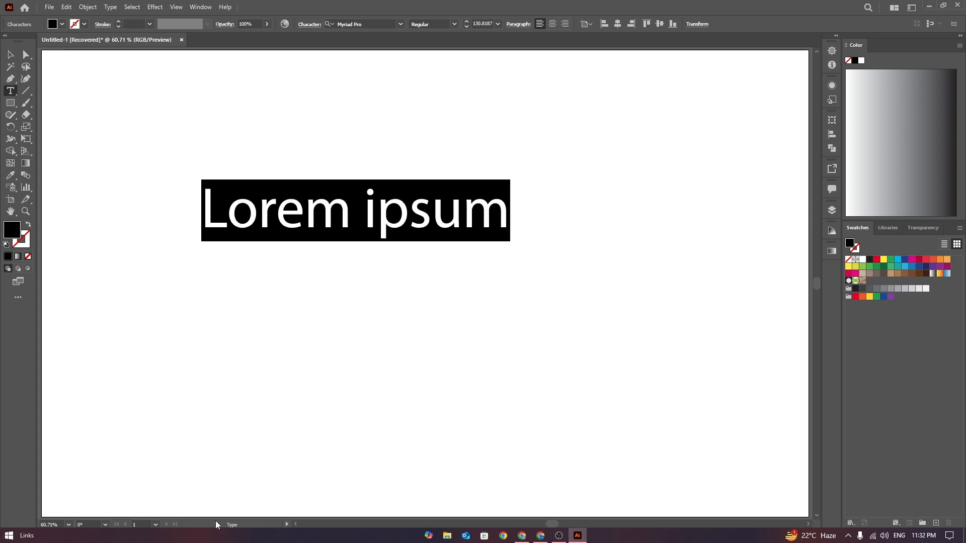
{"action": "key", "text": "BackSpace"}
{"action": "key", "text": "Caps_Lock"}
{"action": "type", "text": "S"}
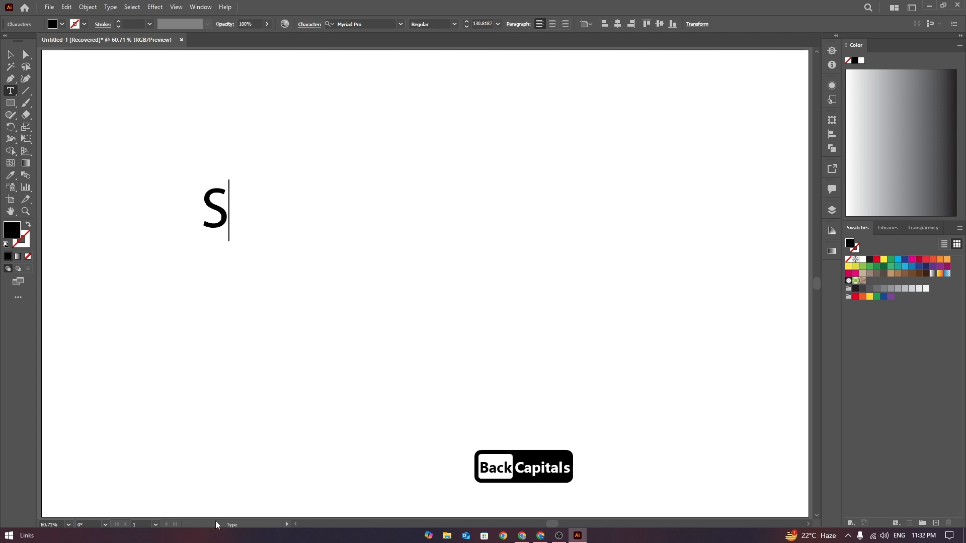
{"action": "type", "text": "ANA"}
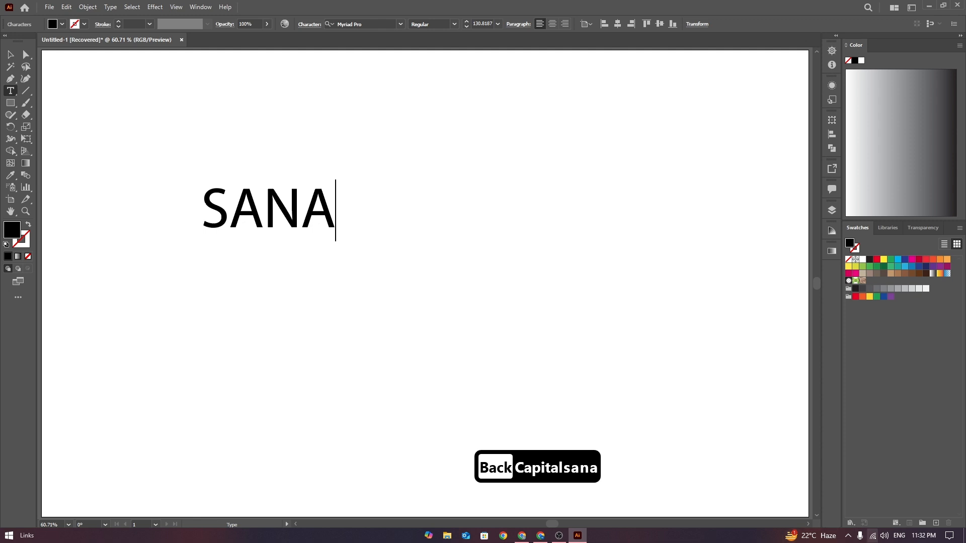
{"action": "key", "text": "Escape"}
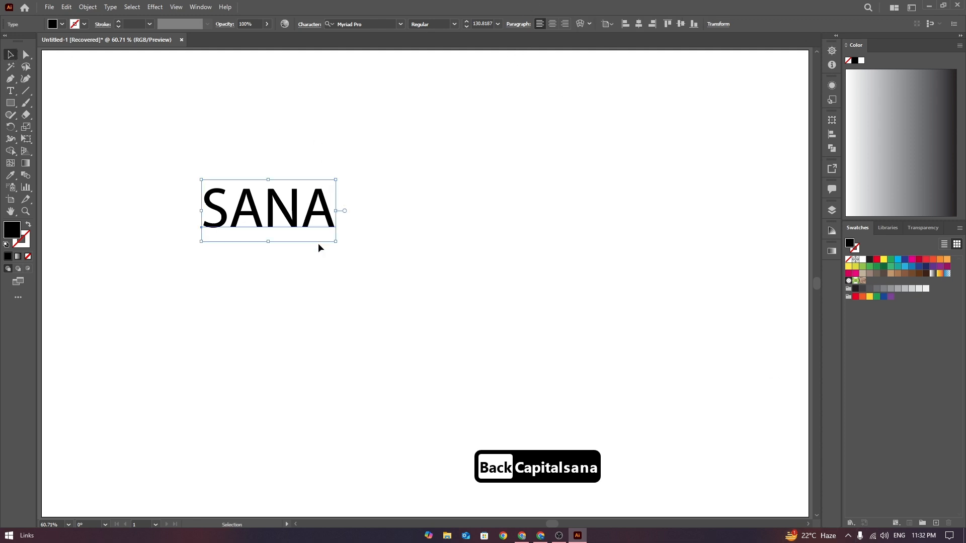
Enlarge the name text to about 360 pt and move it toward the middle of the artboard
{"action": "left_click_drag", "start_coordinate": [339, 241], "coordinate": [431, 288]}
{"action": "left_click_drag", "start_coordinate": [364, 235], "coordinate": [509, 267]}
{"action": "left_click_drag", "start_coordinate": [577, 318], "coordinate": [600, 329]}
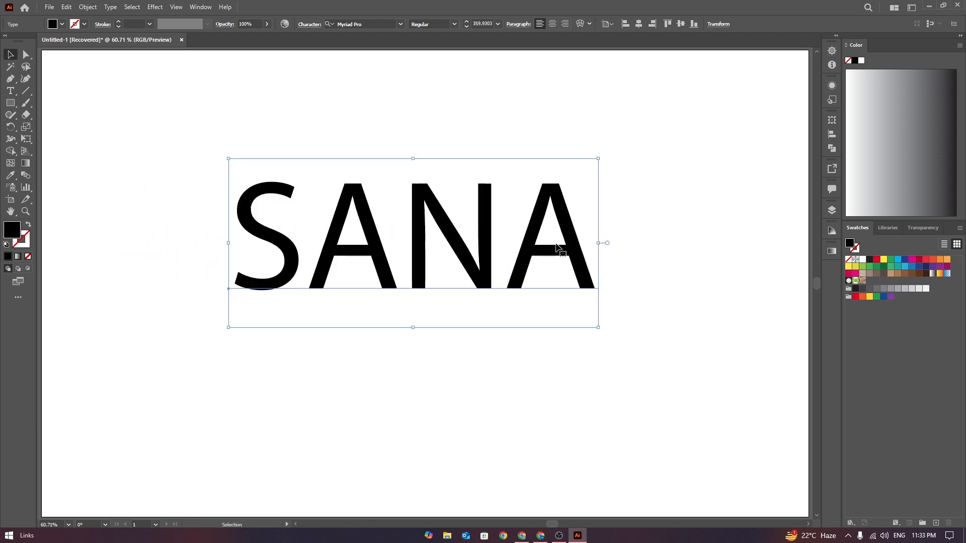
Change the font of the whole name text to Impact
{"action": "key", "text": "t"}
{"action": "left_click_drag", "start_coordinate": [571, 237], "coordinate": [257, 212]}
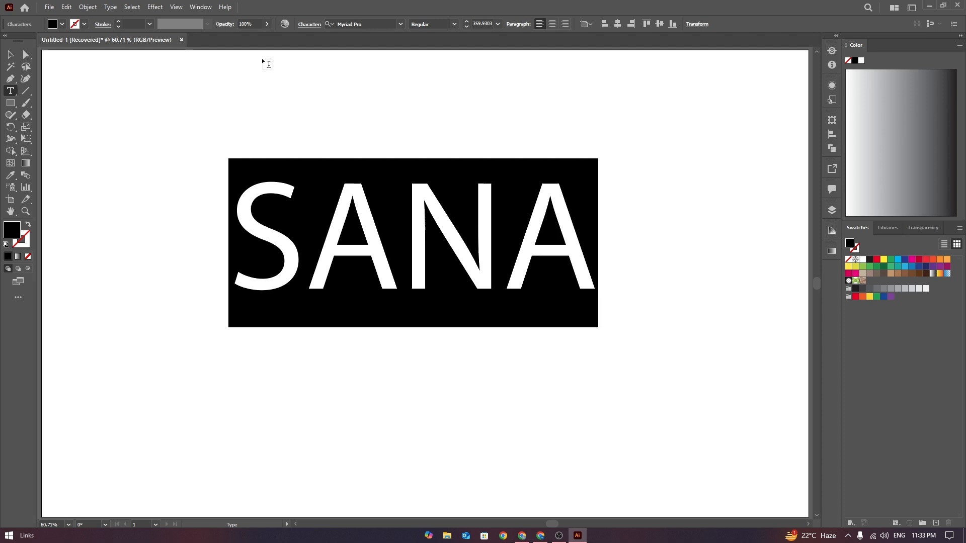
{"action": "left_click", "coordinate": [401, 25]}
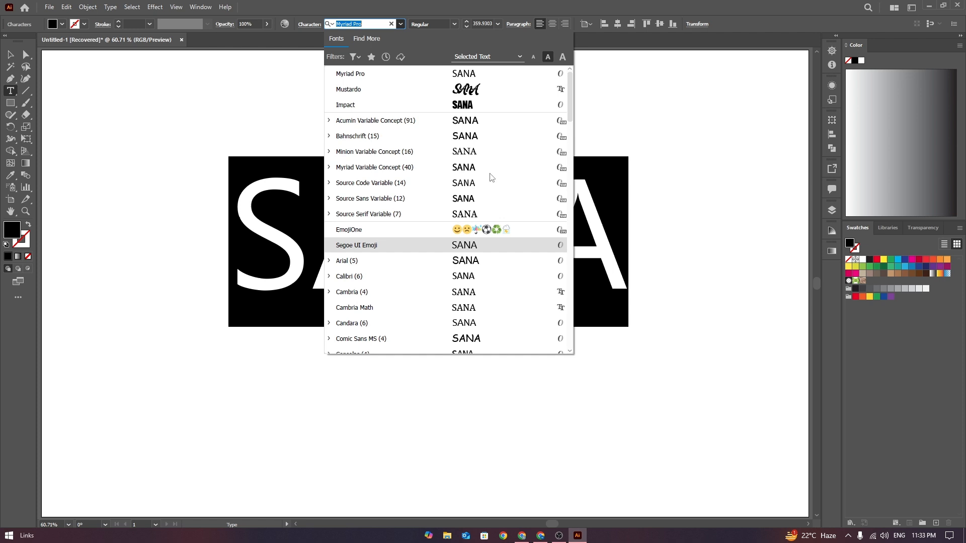
{"action": "left_click", "coordinate": [478, 105]}
{"action": "left_click", "coordinate": [10, 54]}
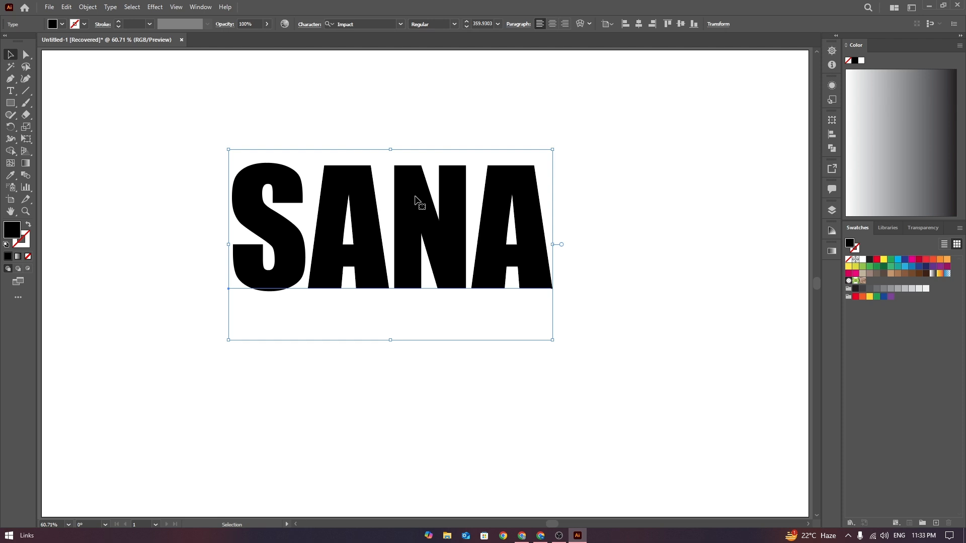
Convert the name text to outlines and deselect it
{"action": "right_click", "coordinate": [434, 159]}
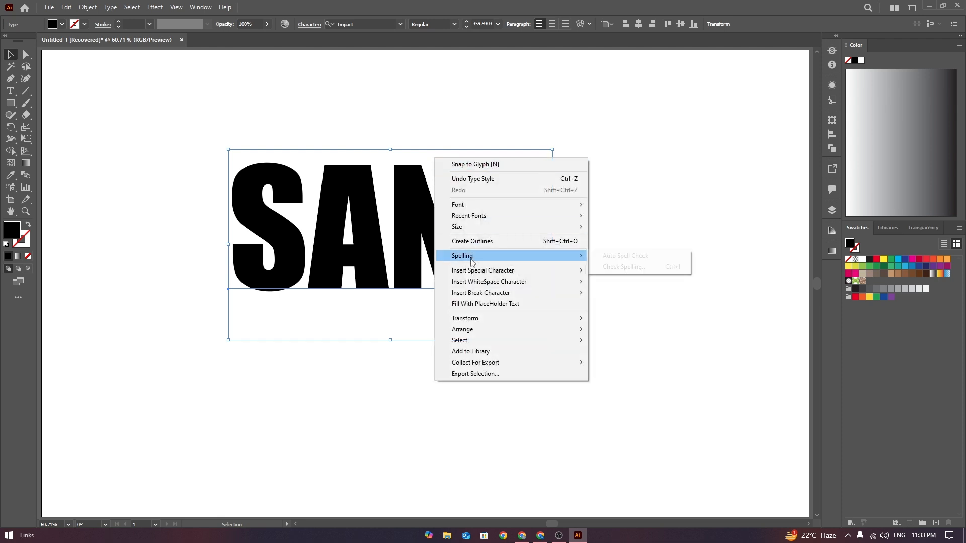
{"action": "mouse_move", "coordinate": [478, 228]}
{"action": "left_click", "coordinate": [493, 242]}
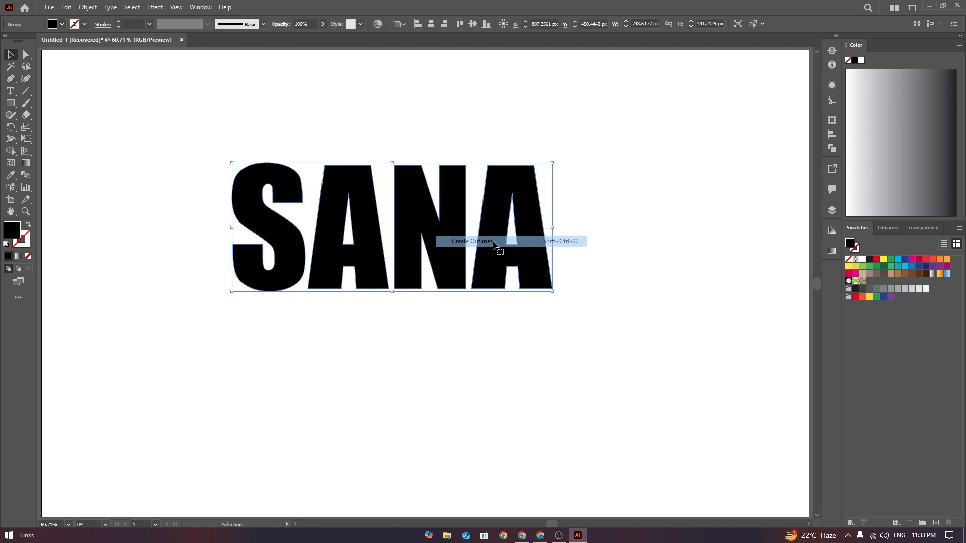
{"action": "left_click", "coordinate": [88, 7]}
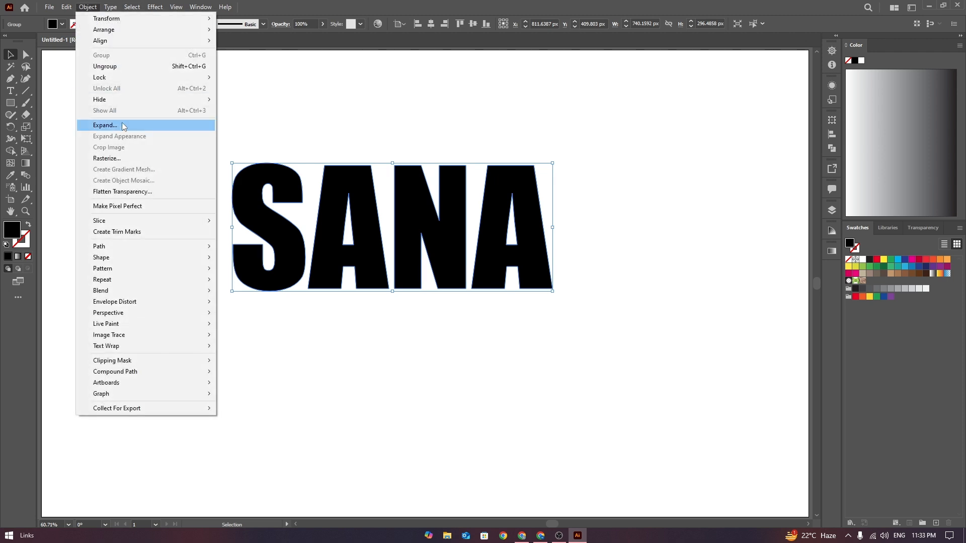
{"action": "left_click", "coordinate": [387, 124]}
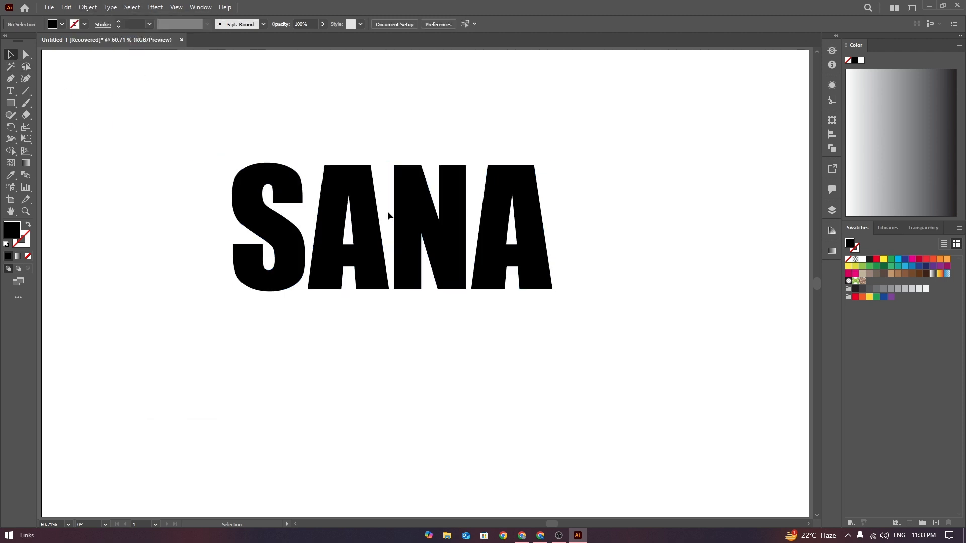
Ungroup the outlined lettering into separate letter shapes and deselect them
{"action": "left_click", "coordinate": [439, 217]}
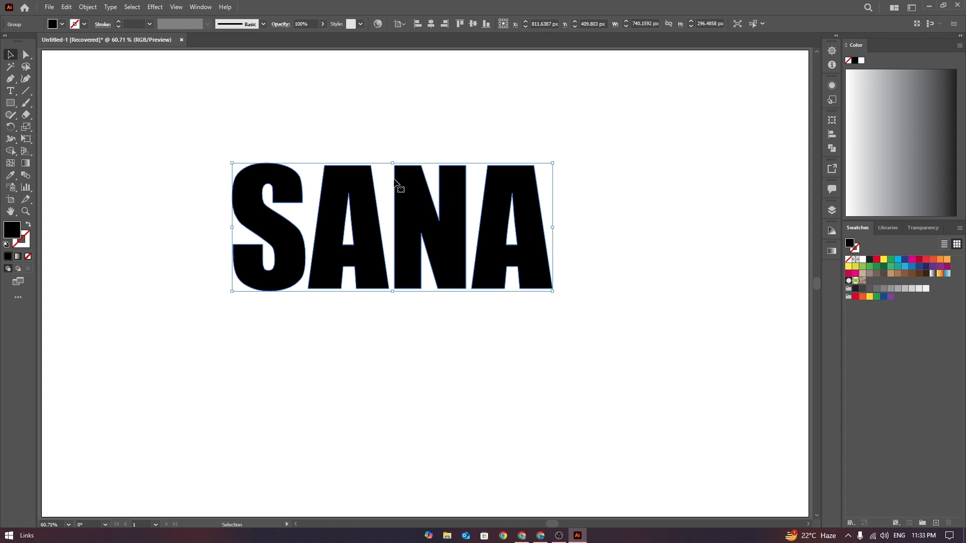
{"action": "right_click", "coordinate": [448, 193]}
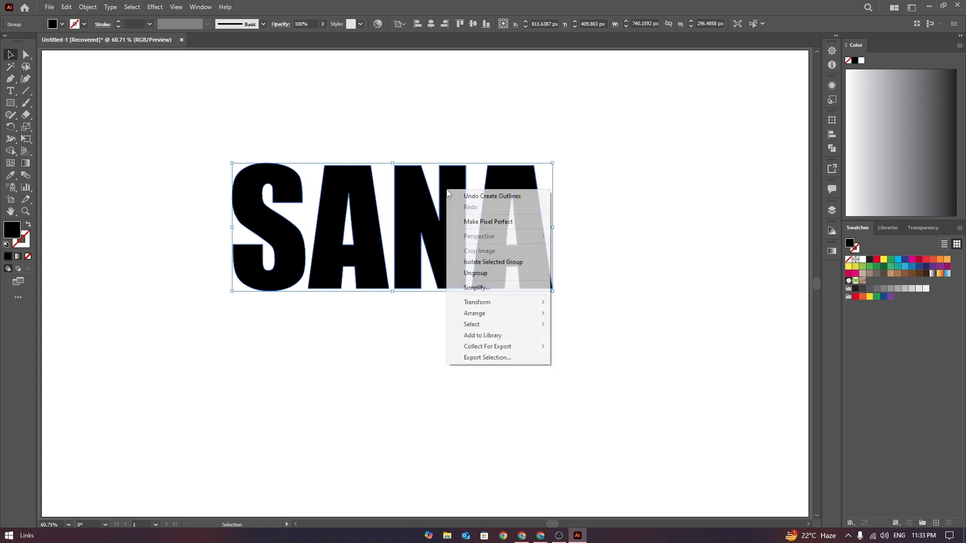
{"action": "left_click", "coordinate": [476, 272]}
{"action": "left_click", "coordinate": [611, 268]}
Select each of the four letters in turn to check that they are separate paths, and finish with nothing selected
{"action": "left_click", "coordinate": [256, 179]}
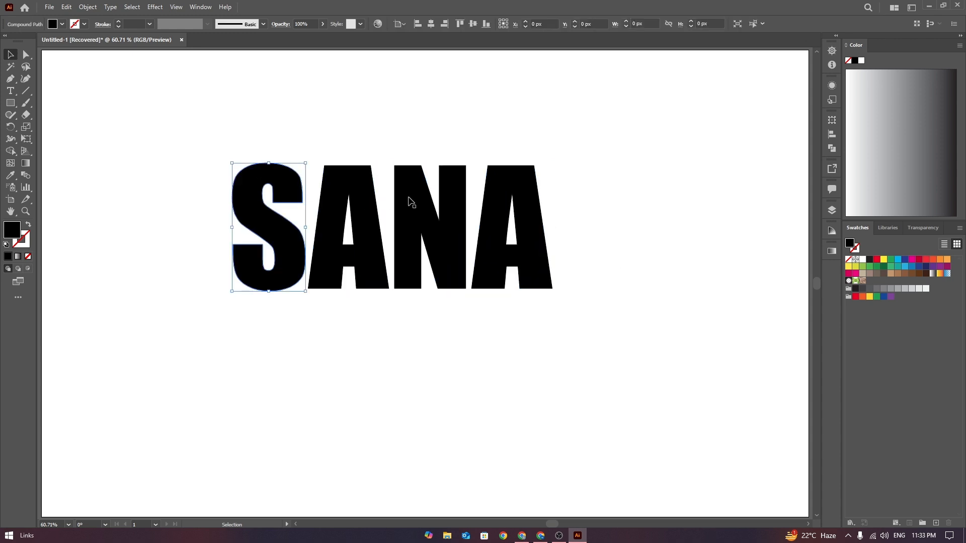
{"action": "left_click", "coordinate": [275, 154]}
{"action": "left_click", "coordinate": [259, 177]}
{"action": "left_click", "coordinate": [375, 184]}
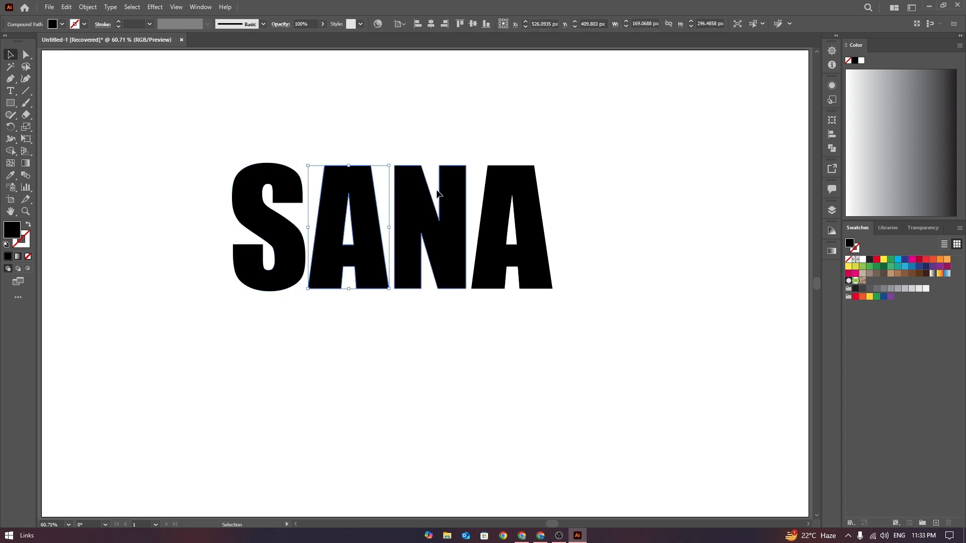
{"action": "left_click", "coordinate": [420, 198]}
{"action": "left_click", "coordinate": [503, 184]}
{"action": "left_click", "coordinate": [578, 161]}
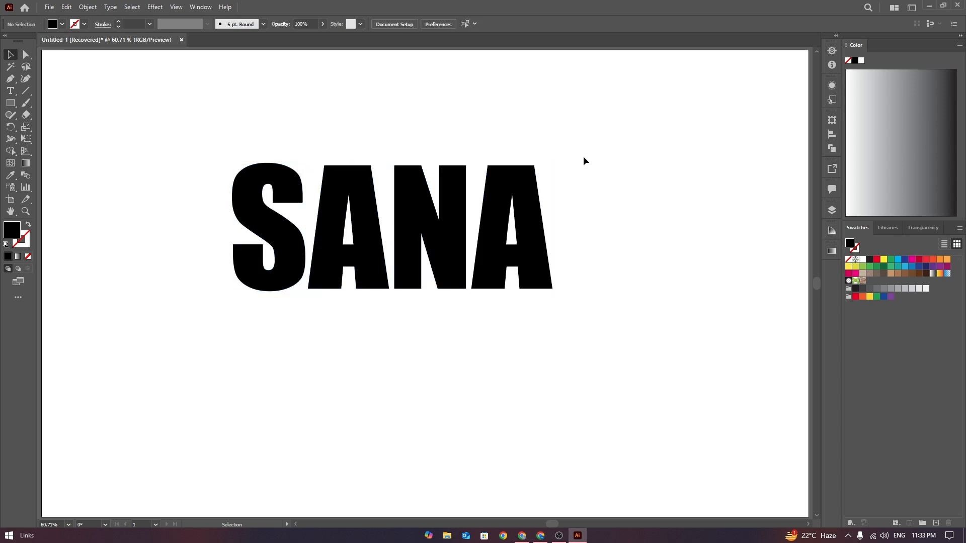
Move all four letters together slightly up and to the left on the artboard, then select only the first letter
{"action": "left_click_drag", "start_coordinate": [510, 225], "coordinate": [514, 228]}
{"action": "left_click_drag", "start_coordinate": [366, 195], "coordinate": [354, 192]}
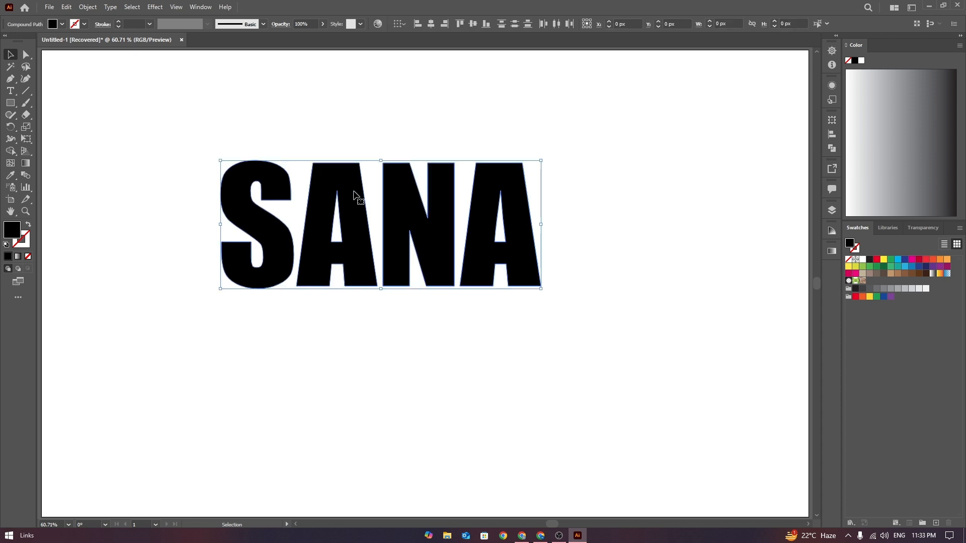
{"action": "left_click", "coordinate": [310, 146]}
{"action": "left_click", "coordinate": [279, 182]}
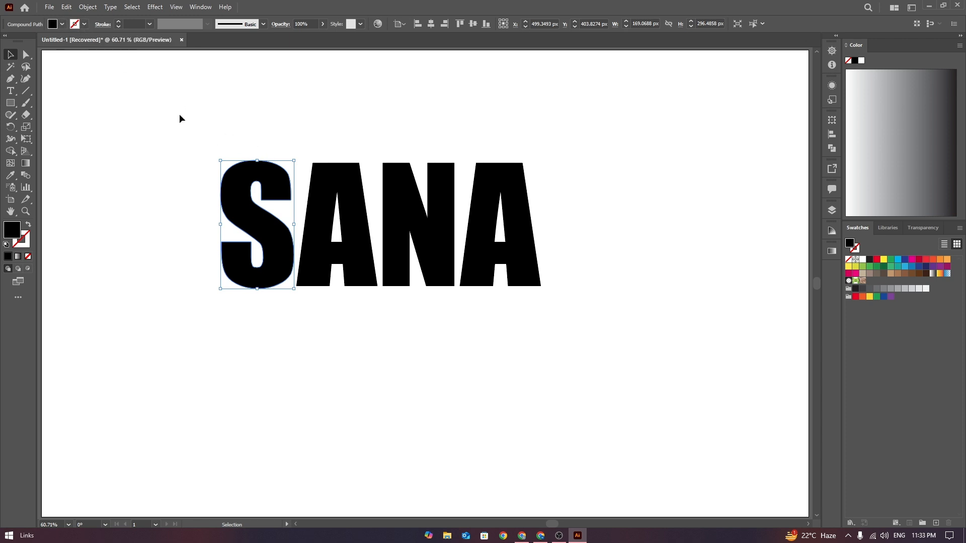
Select all four letters and give them a 10 pt black stroke
{"action": "left_click_drag", "start_coordinate": [181, 119], "coordinate": [659, 291]}
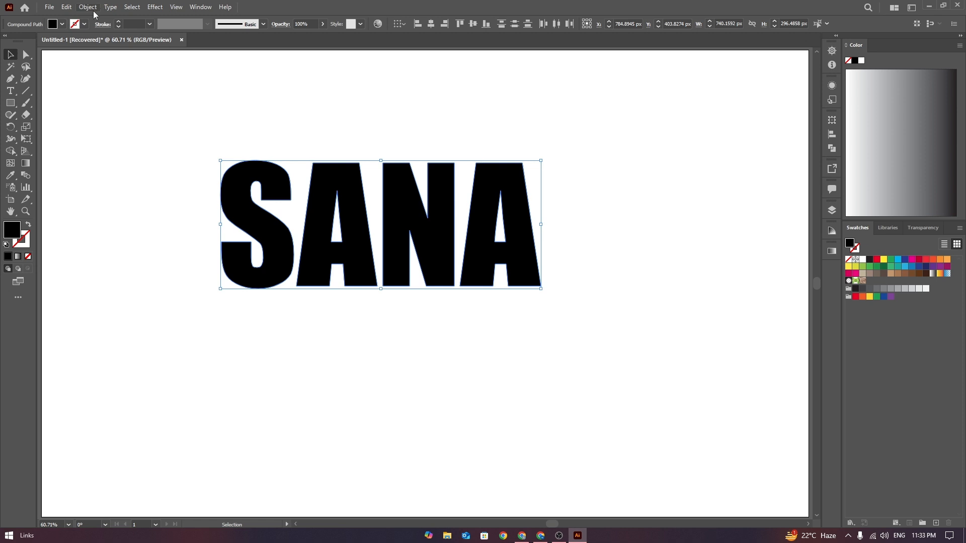
{"action": "left_click", "coordinate": [84, 24]}
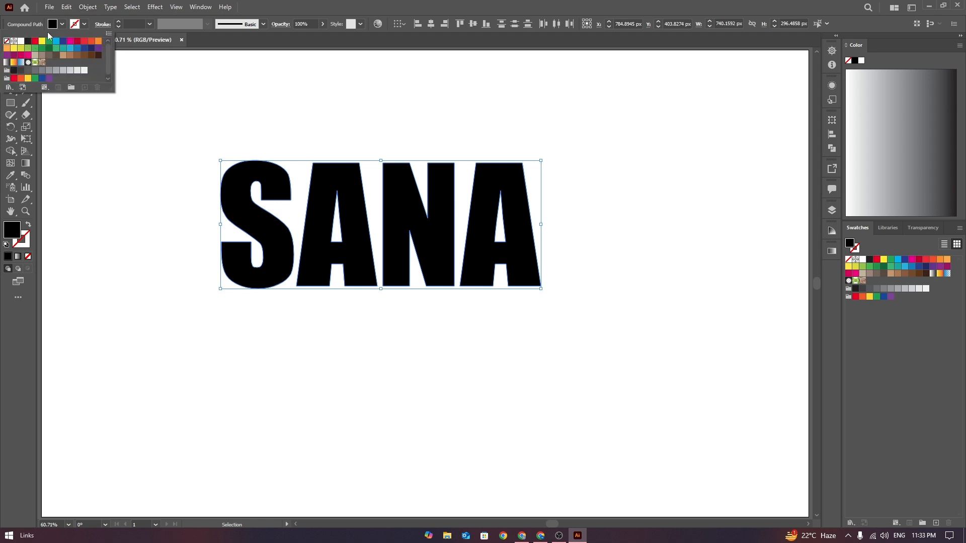
{"action": "left_click", "coordinate": [118, 22]}
{"action": "left_click", "coordinate": [119, 22]}
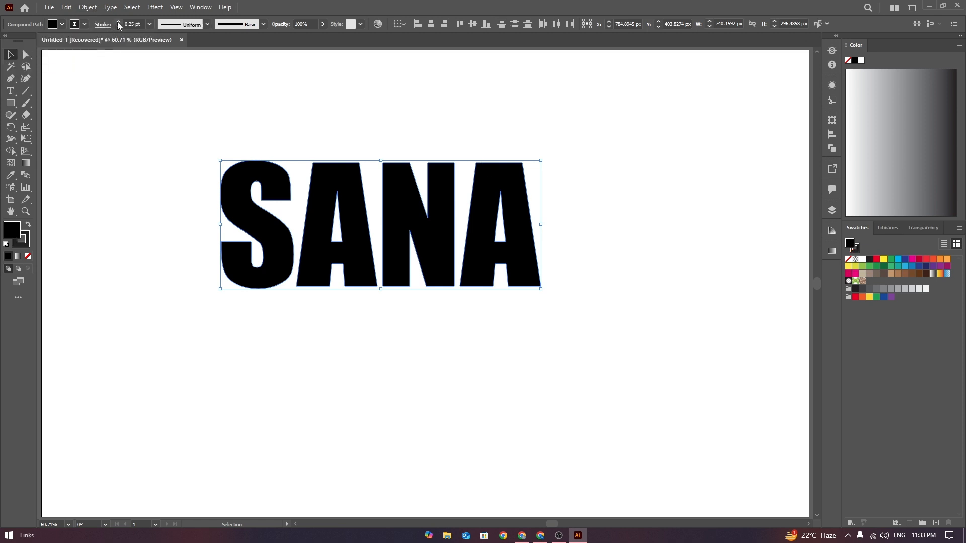
{"action": "left_click", "coordinate": [119, 23]}
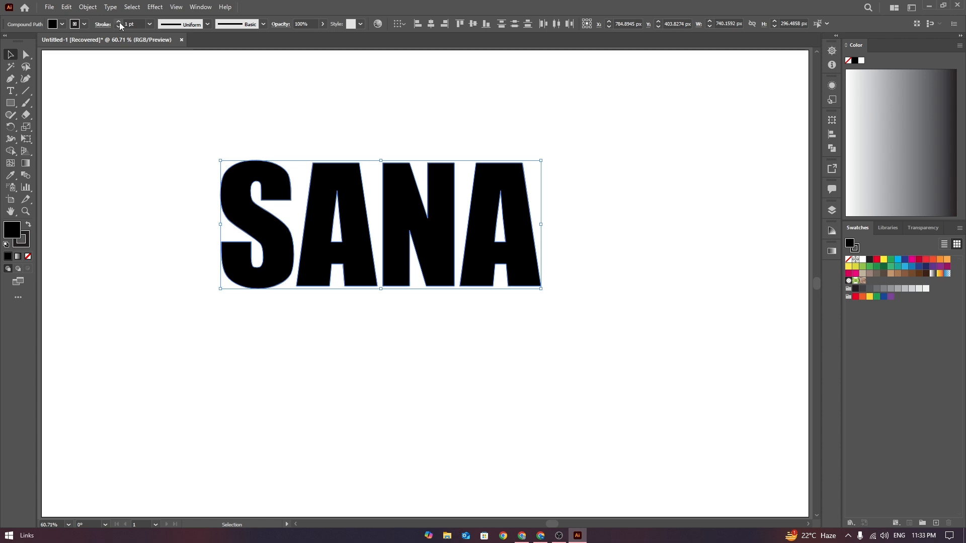
{"action": "left_click", "coordinate": [119, 23]}
{"action": "left_click", "coordinate": [119, 23]}
{"action": "left_click", "coordinate": [119, 22]}
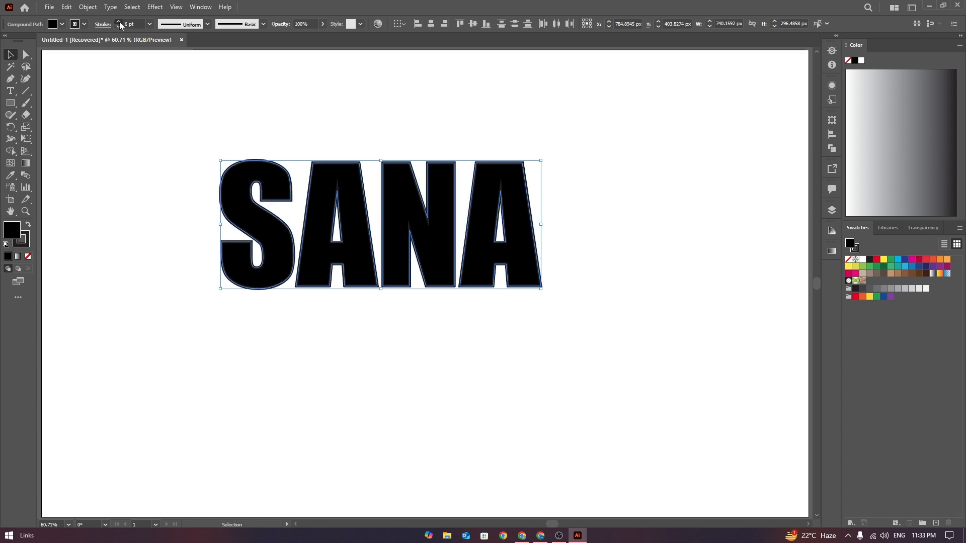
{"action": "left_click", "coordinate": [119, 22]}
{"action": "left_click", "coordinate": [119, 23]}
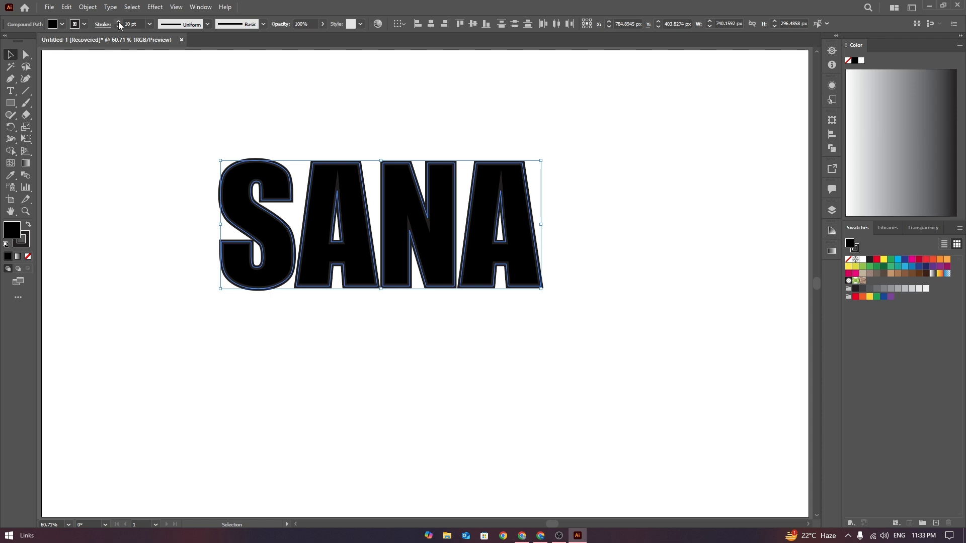
Set the fill of the selected letters to None so only their stroke remains
{"action": "left_click", "coordinate": [63, 25]}
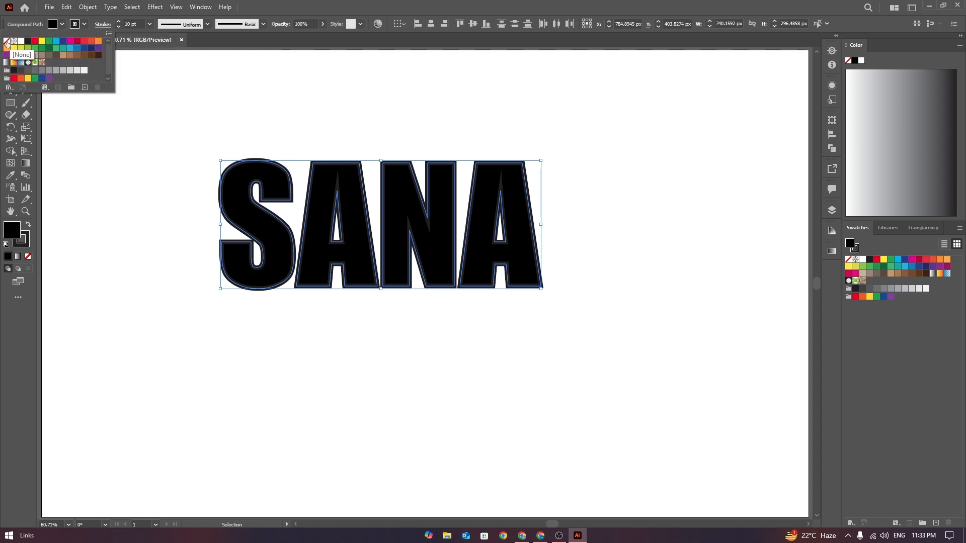
{"action": "left_click", "coordinate": [7, 42]}
{"action": "left_click", "coordinate": [232, 119]}
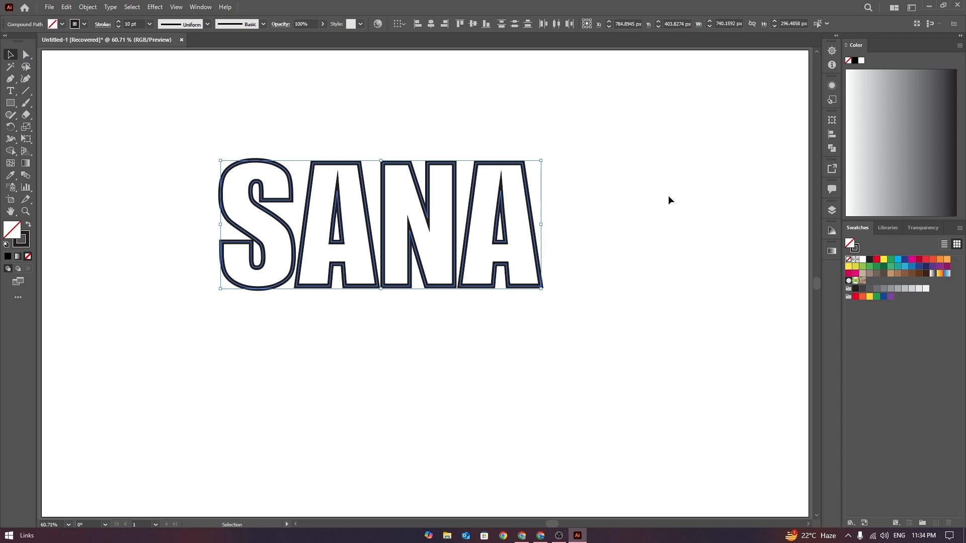
Show the Brushes panel and place it beside the lettering so that the letters are uncovered
{"action": "left_click", "coordinate": [200, 7]}
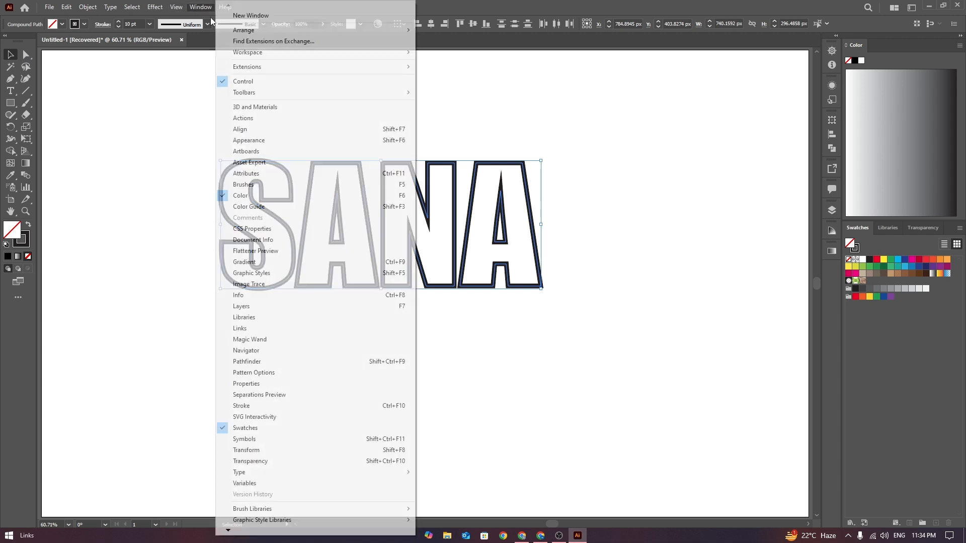
{"action": "left_click", "coordinate": [267, 185]}
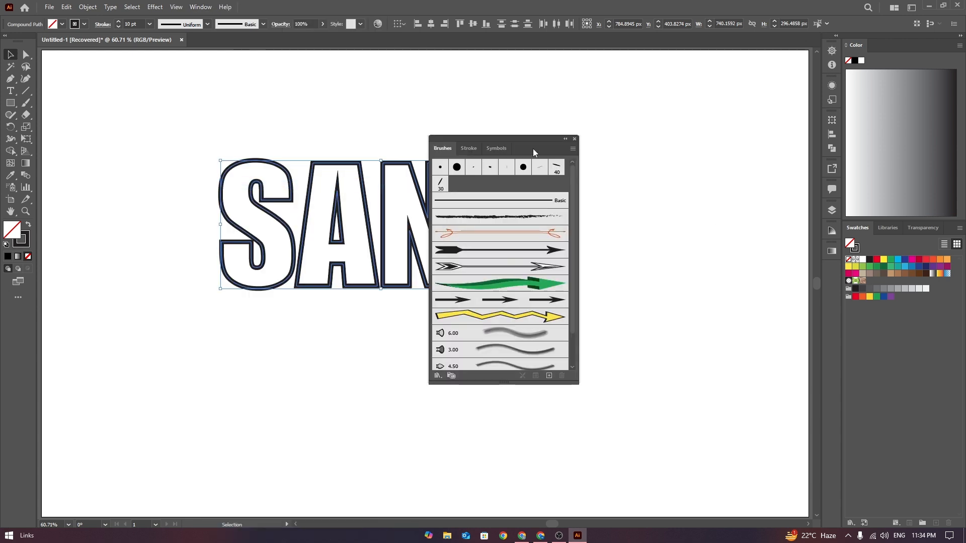
{"action": "mouse_move", "coordinate": [535, 136]}
{"action": "left_mouse_down"}
{"action": "mouse_move", "coordinate": [593, 137]}
{"action": "mouse_move", "coordinate": [701, 108]}
{"action": "left_mouse_up"}
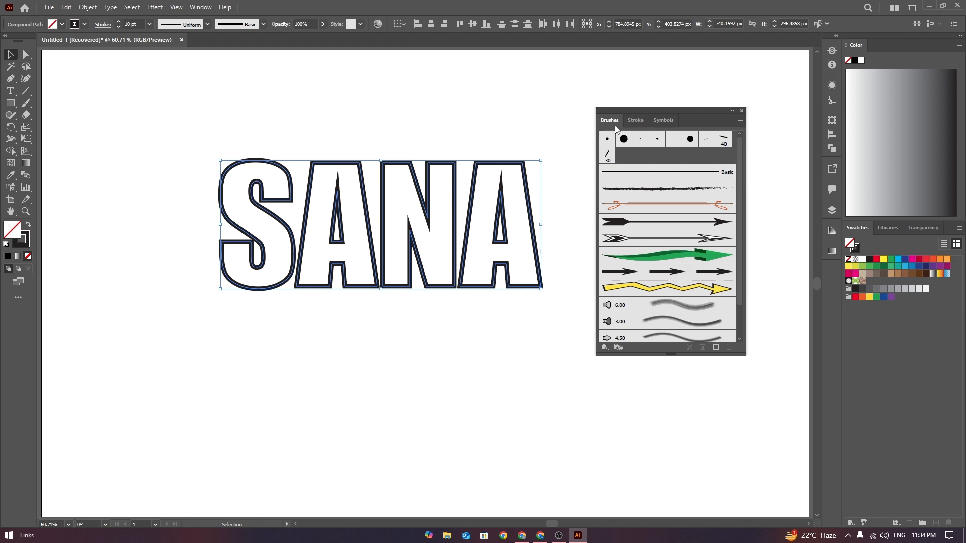
Open the Bristle Brush Library, enlarge it to list more brushes, and arrange it and the Brushes panel clear of the lettering
{"action": "left_click", "coordinate": [605, 349]}
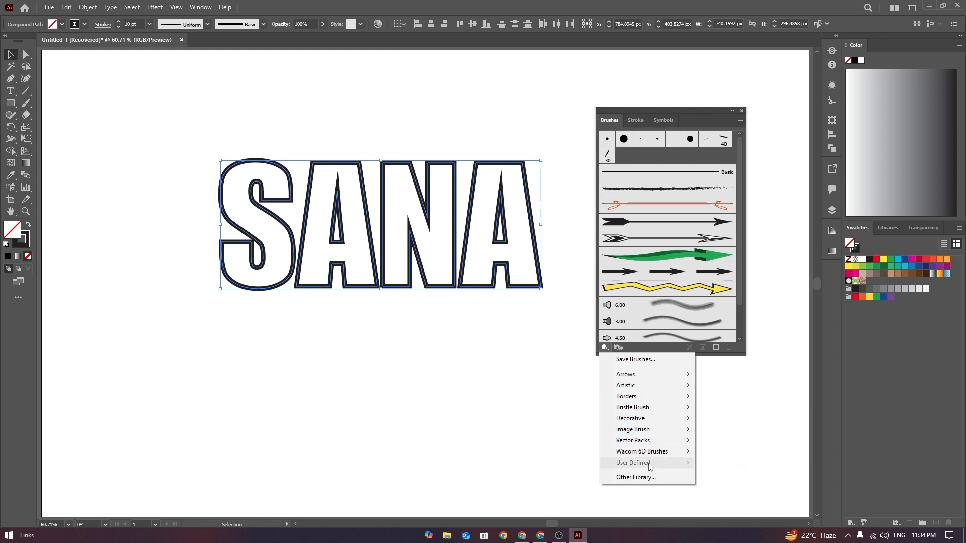
{"action": "mouse_move", "coordinate": [649, 396]}
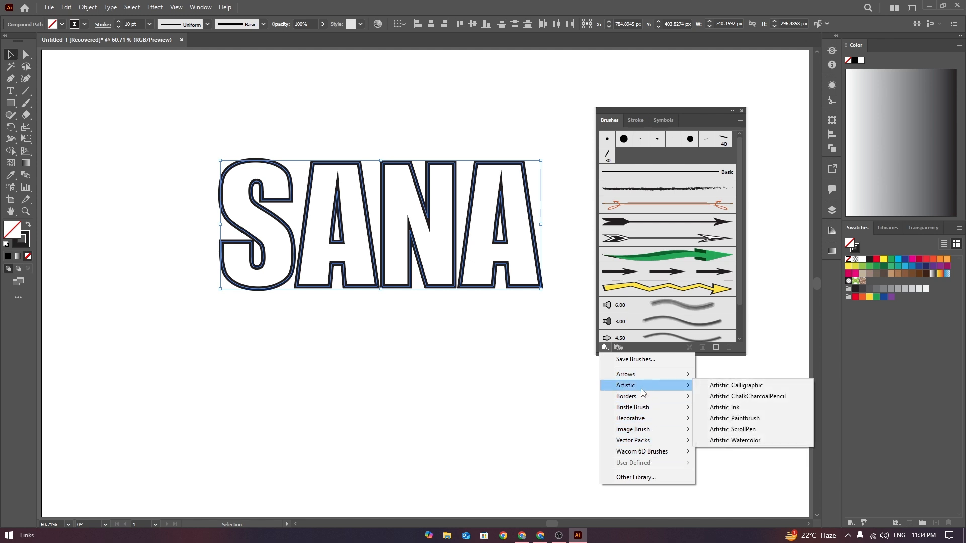
{"action": "mouse_move", "coordinate": [644, 418]}
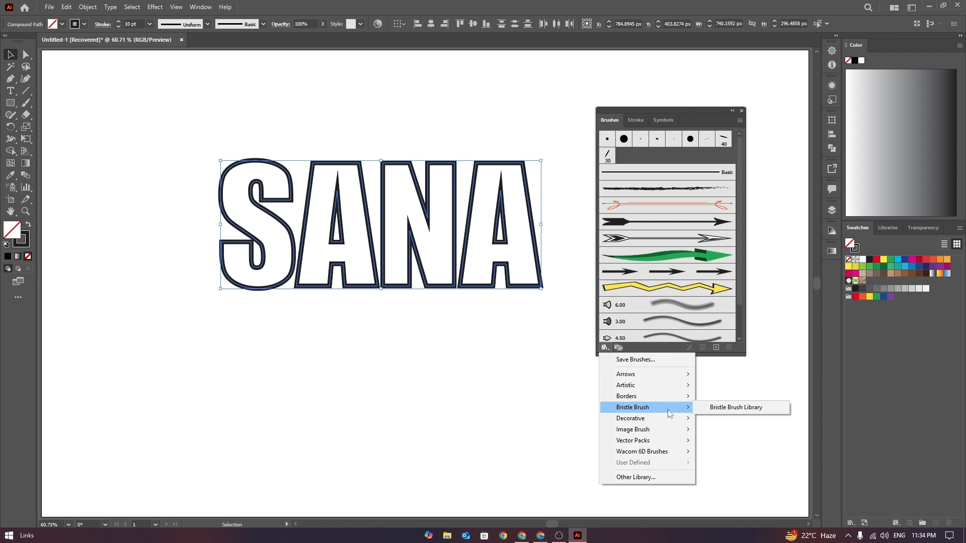
{"action": "left_click", "coordinate": [707, 410]}
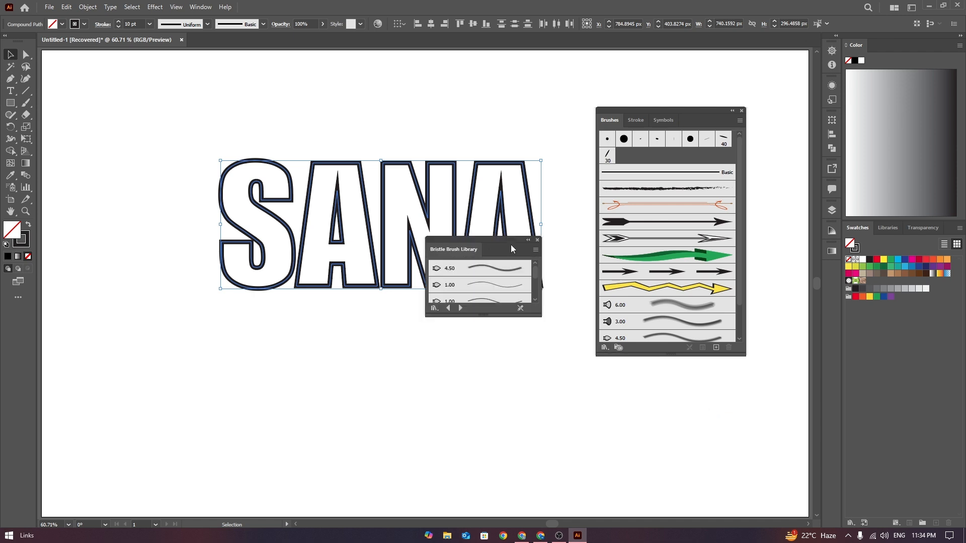
{"action": "left_click_drag", "start_coordinate": [511, 245], "coordinate": [514, 74]}
{"action": "mouse_move", "coordinate": [541, 144]}
{"action": "left_mouse_down"}
{"action": "mouse_move", "coordinate": [608, 68]}
{"action": "mouse_move", "coordinate": [619, 285]}
{"action": "mouse_move", "coordinate": [644, 295]}
{"action": "left_mouse_up"}
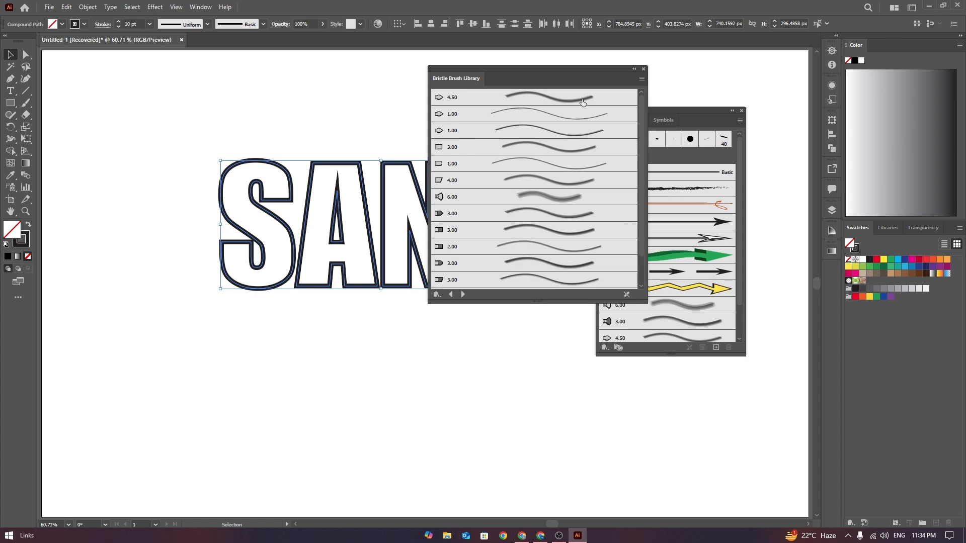
{"action": "left_click_drag", "start_coordinate": [713, 117], "coordinate": [797, 89]}
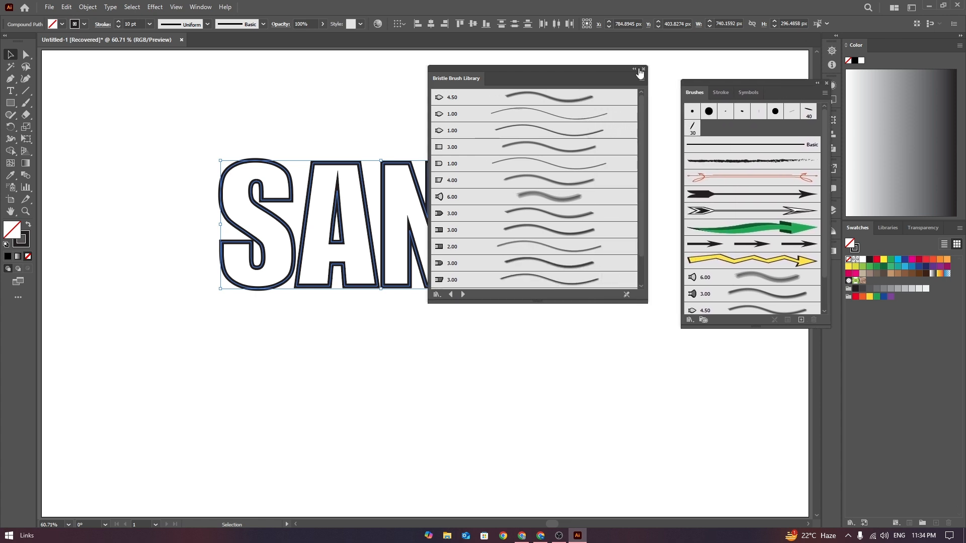
{"action": "mouse_move", "coordinate": [597, 76]}
{"action": "left_mouse_down"}
{"action": "mouse_move", "coordinate": [659, 141]}
{"action": "mouse_move", "coordinate": [729, 144]}
{"action": "left_mouse_up"}
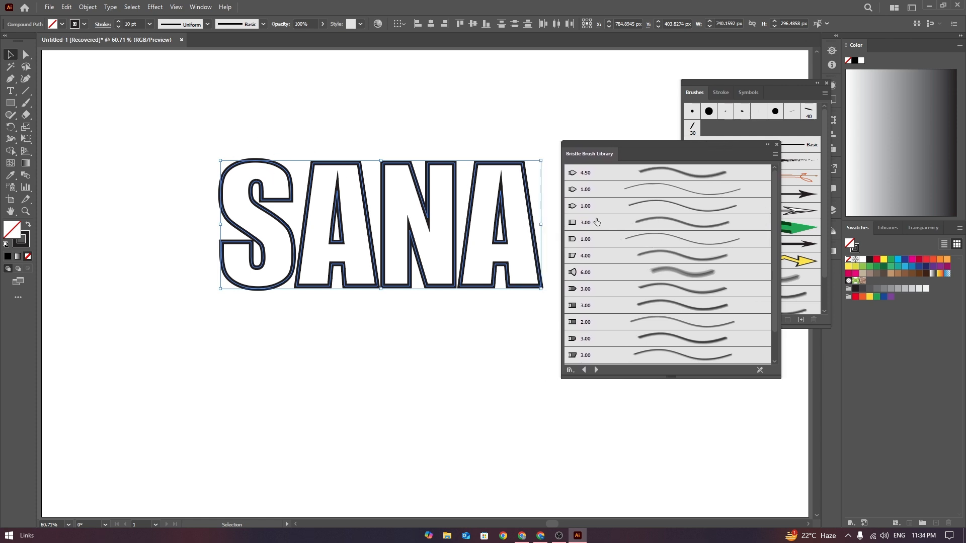
Apply the flat 3.00 bristle brush to the letter outlines, move the Brushes panel clear of the library, and deselect the letters
{"action": "left_click", "coordinate": [674, 227]}
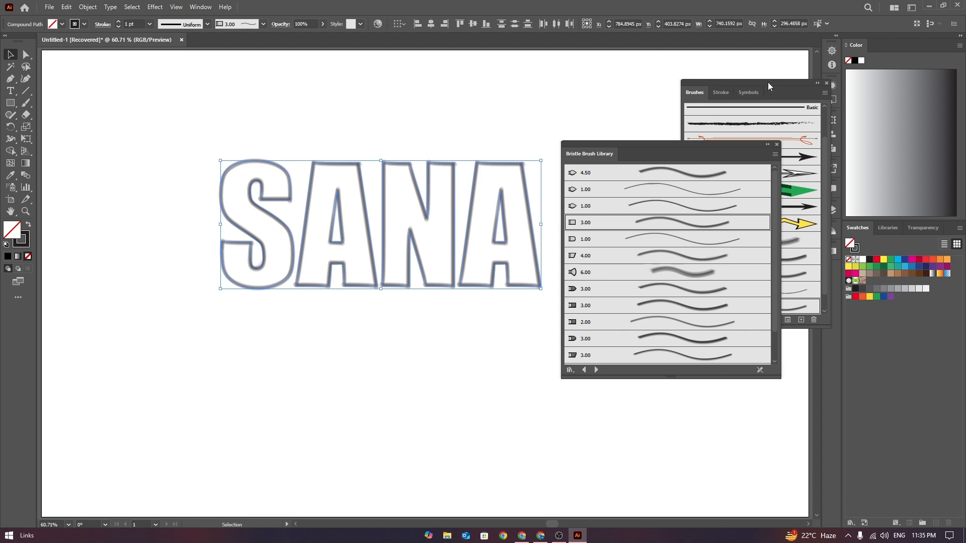
{"action": "left_click_drag", "start_coordinate": [775, 92], "coordinate": [898, 82]}
{"action": "left_click", "coordinate": [502, 132]}
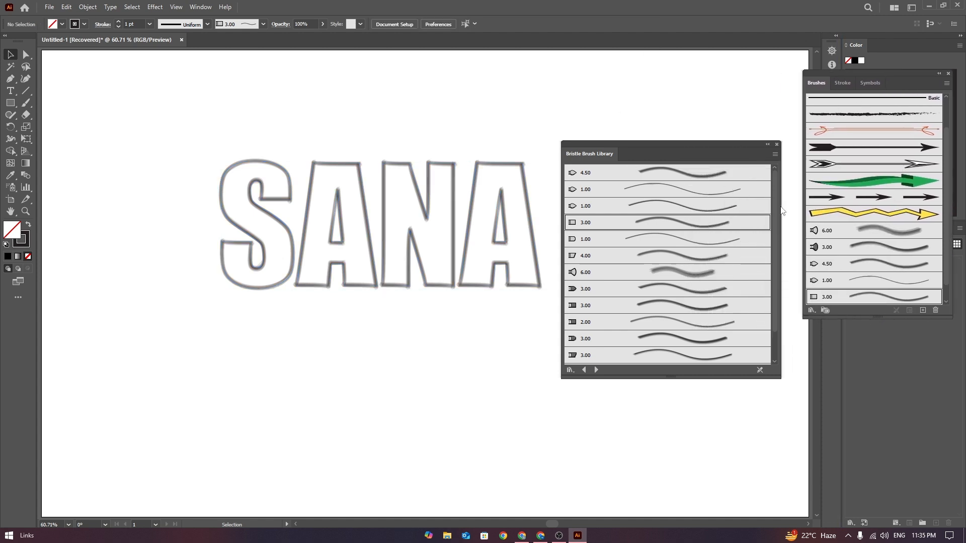
Select all four letters and apply the last brush in the Bristle Brush Library, the 3.00 fan, to their strokes
{"action": "scroll", "coordinate": [774, 258], "scroll_direction": "down", "scroll_amount": 2}
{"action": "left_click", "coordinate": [700, 360]}
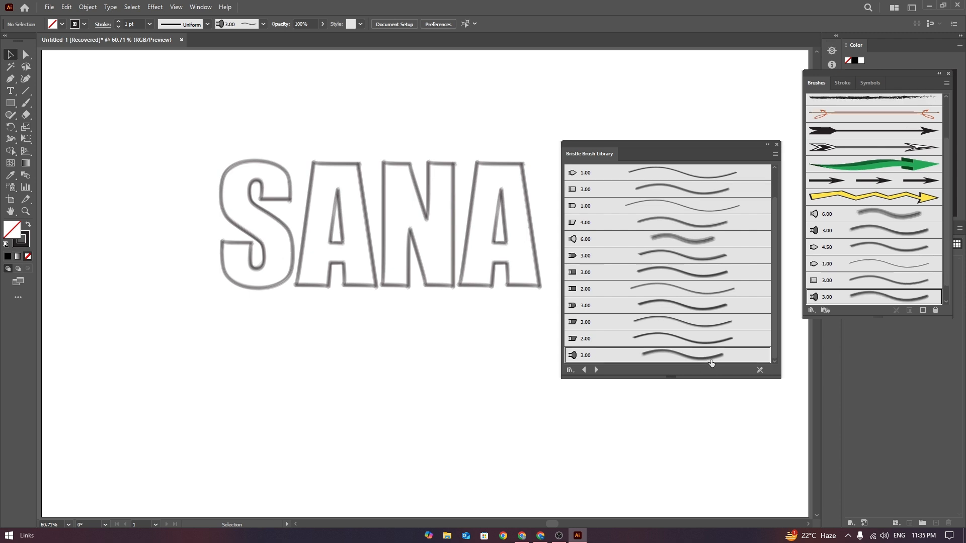
{"action": "left_click", "coordinate": [461, 216]}
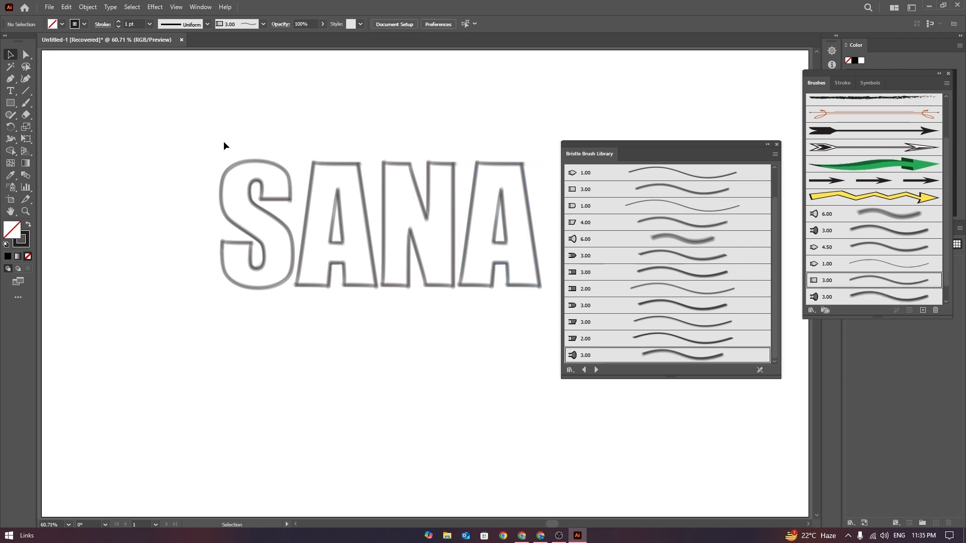
{"action": "left_click_drag", "start_coordinate": [212, 123], "coordinate": [509, 299]}
{"action": "left_click", "coordinate": [682, 359]}
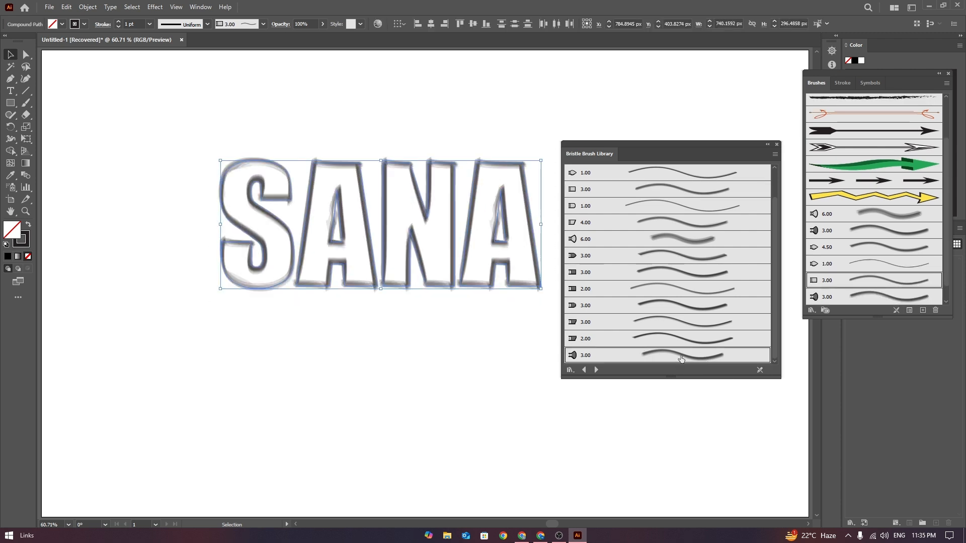
Try several other 2.00 and 3.00 bristle brushes and the 6.00 one on the letter strokes in turn
{"action": "left_click", "coordinate": [676, 333]}
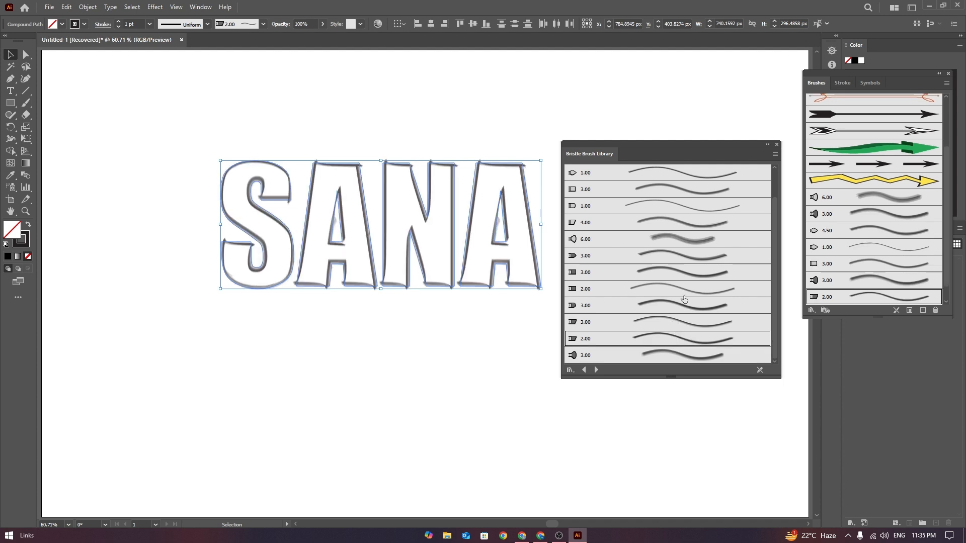
{"action": "left_click", "coordinate": [675, 321]}
{"action": "left_click", "coordinate": [677, 306]}
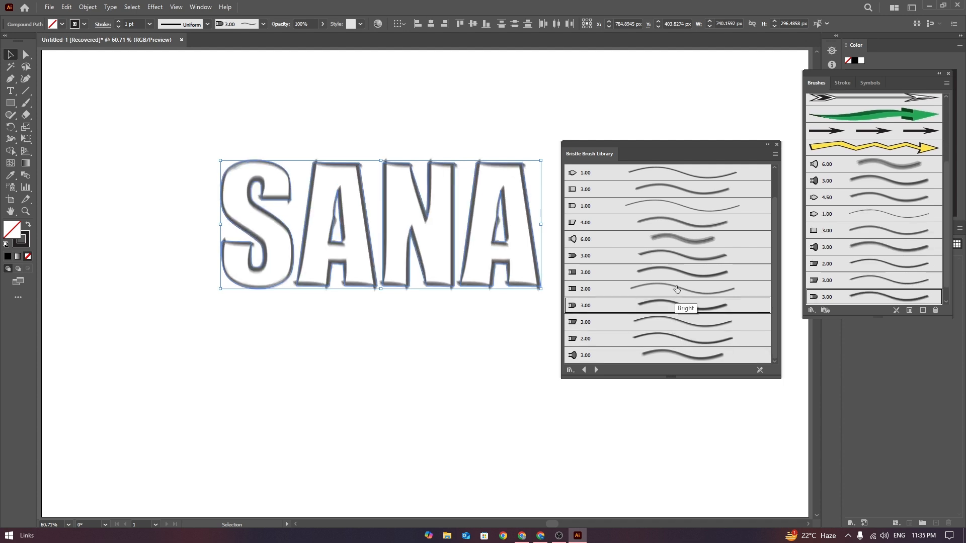
{"action": "left_click", "coordinate": [677, 289]}
{"action": "left_click", "coordinate": [682, 272]}
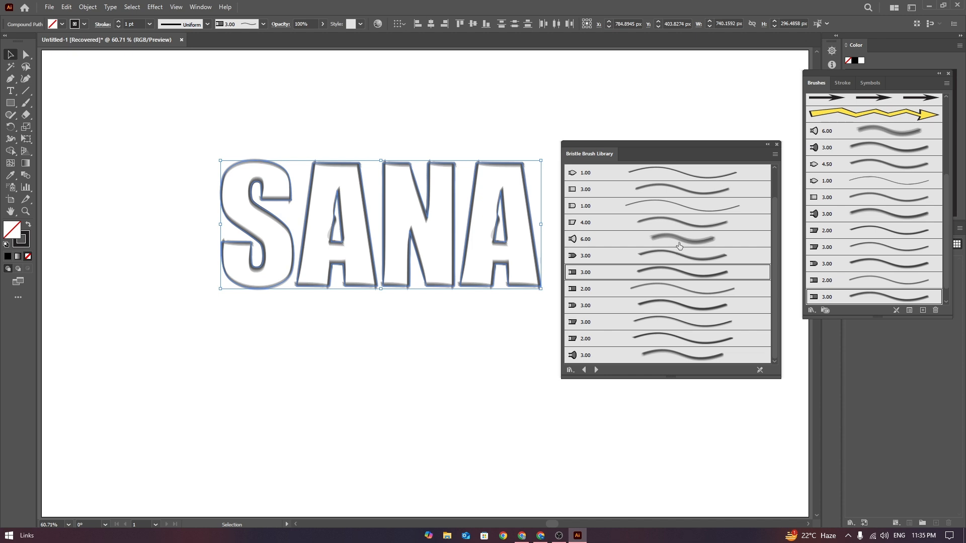
{"action": "left_click", "coordinate": [680, 243]}
Apply the rough black charcoal-style brush from the Brushes panel to the strokes of all four letters
{"action": "scroll", "coordinate": [891, 161], "scroll_direction": "up", "scroll_amount": 10}
{"action": "scroll", "coordinate": [892, 161], "scroll_direction": "up", "scroll_amount": 1}
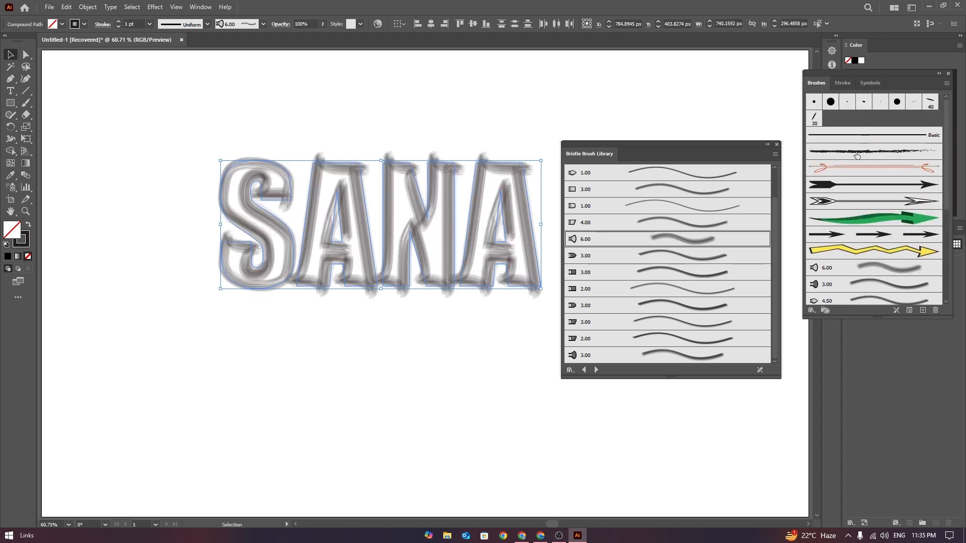
{"action": "left_click", "coordinate": [861, 152]}
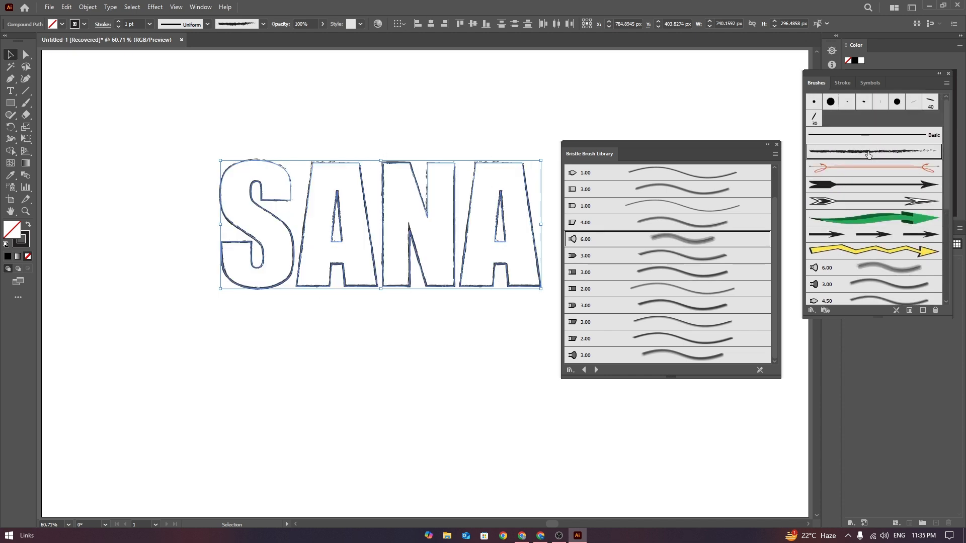
Set the stroke weight of the charcoal-brushed letters to 3 pt and deselect them
{"action": "left_click", "coordinate": [118, 22]}
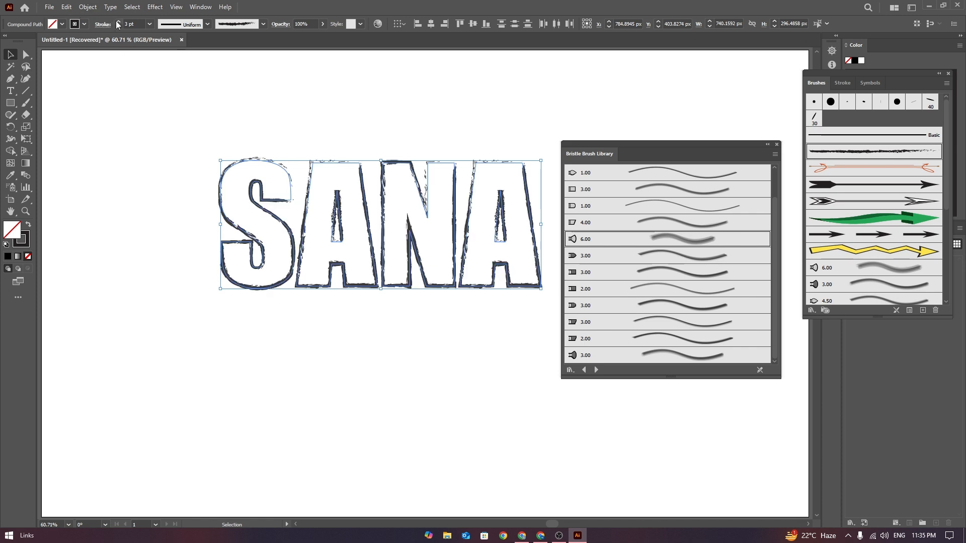
{"action": "left_click", "coordinate": [118, 22]}
{"action": "left_click", "coordinate": [119, 22]}
{"action": "left_click", "coordinate": [118, 23]}
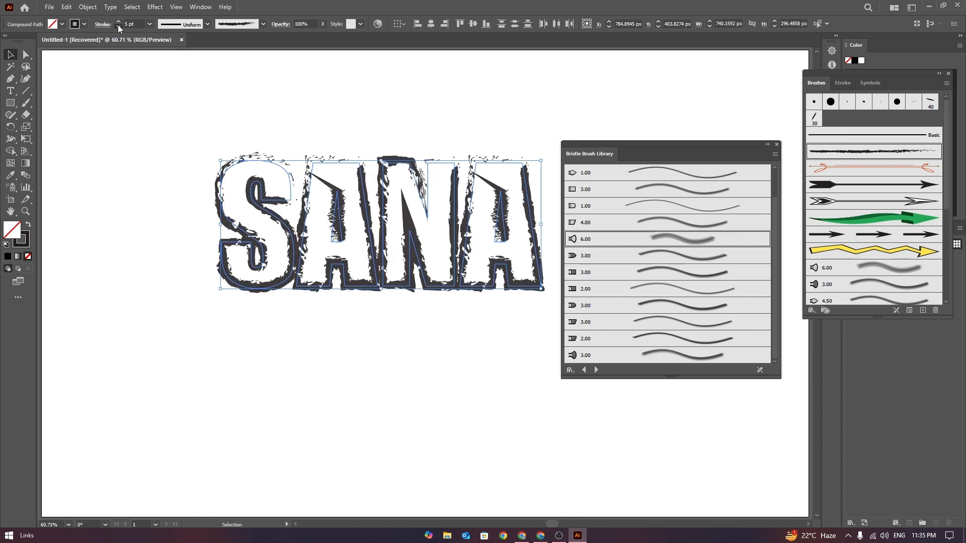
{"action": "left_click", "coordinate": [118, 26]}
{"action": "left_click", "coordinate": [118, 26]}
{"action": "left_click", "coordinate": [99, 26]}
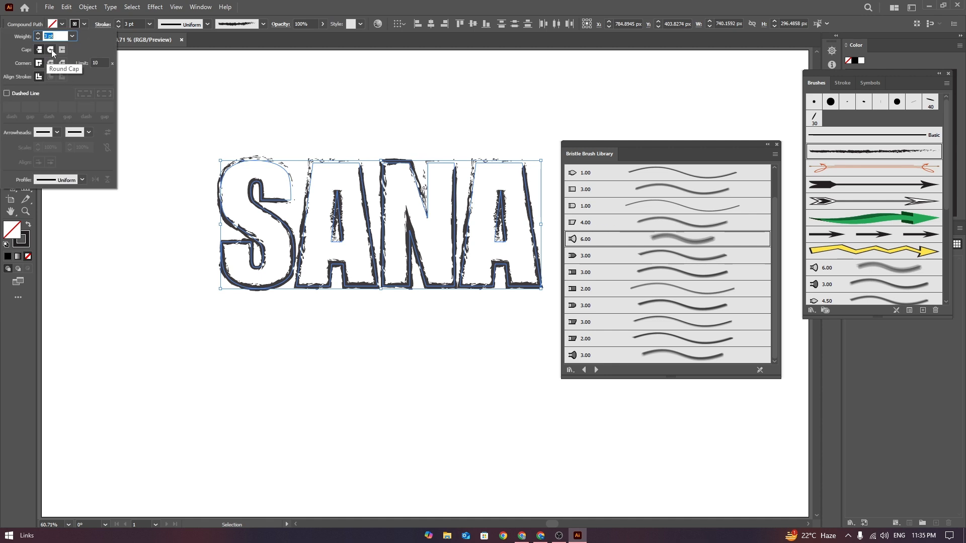
{"action": "left_click", "coordinate": [222, 91]}
{"action": "left_click_drag", "start_coordinate": [205, 80], "coordinate": [542, 278]}
{"action": "left_click", "coordinate": [280, 119]}
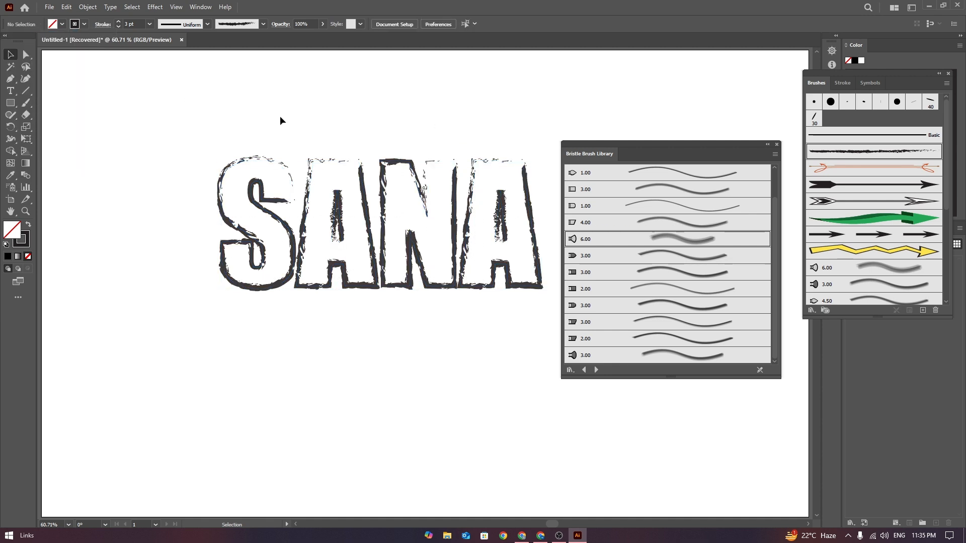
Select all four letters, change their stroke colour to magenta pink, and deselect them
{"action": "left_click_drag", "start_coordinate": [227, 100], "coordinate": [471, 290]}
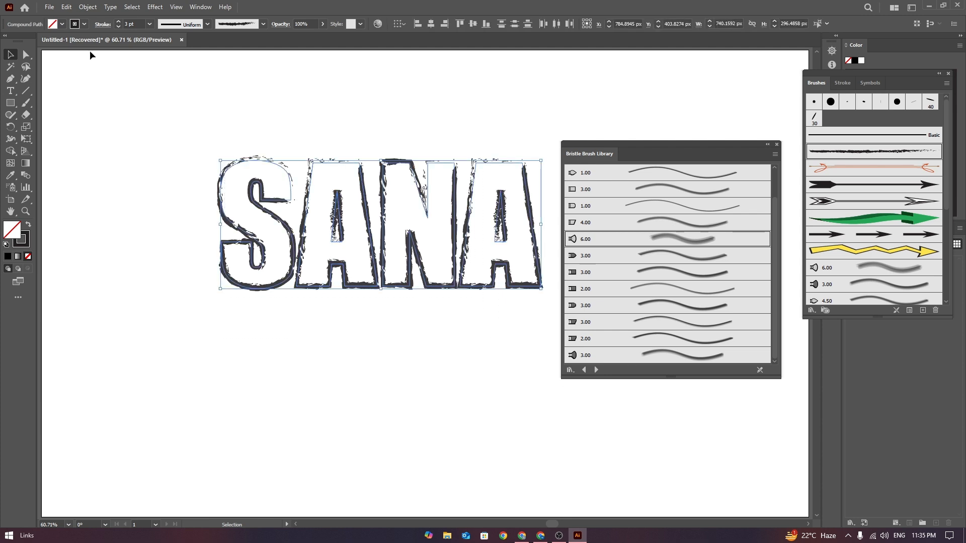
{"action": "left_click", "coordinate": [84, 23]}
{"action": "left_click", "coordinate": [27, 55]}
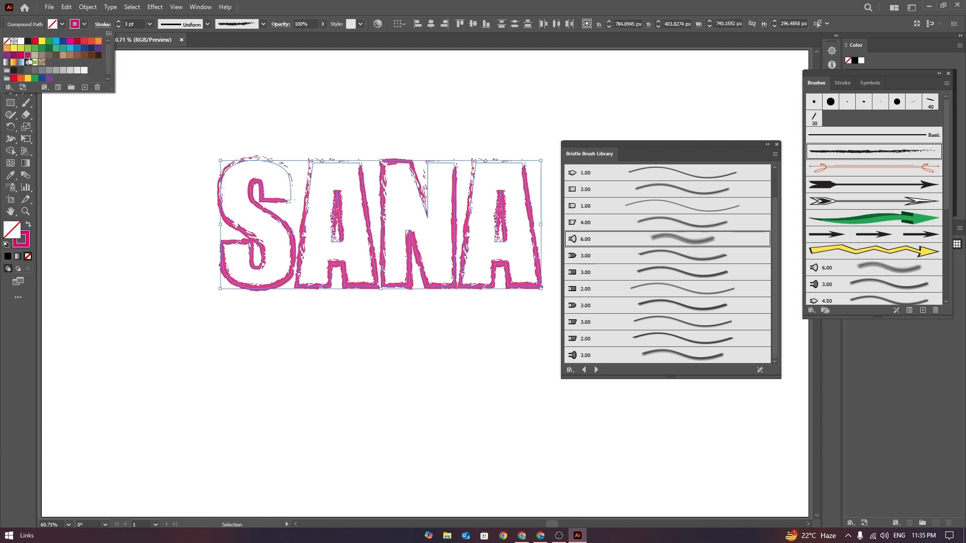
{"action": "left_click", "coordinate": [352, 128]}
Select all four letters again, give them a yellow FFF200 fill, and deselect them
{"action": "left_click_drag", "start_coordinate": [187, 104], "coordinate": [506, 324]}
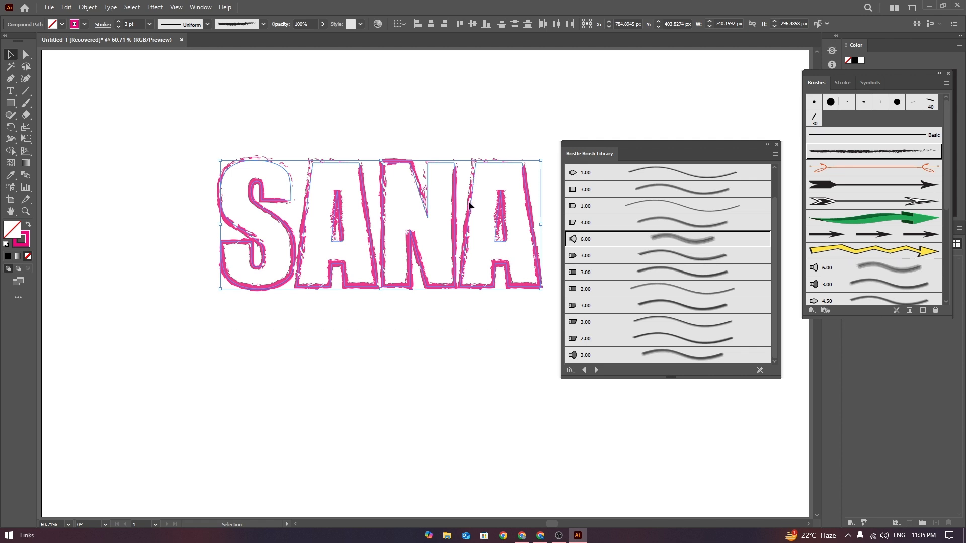
{"action": "left_click", "coordinate": [62, 23]}
{"action": "left_click", "coordinate": [42, 43]}
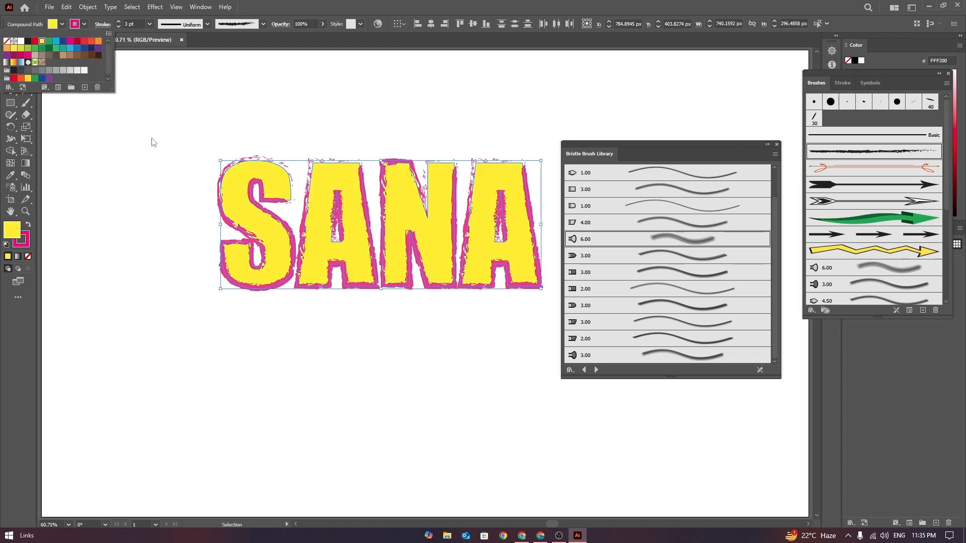
{"action": "left_click", "coordinate": [332, 108]}
{"action": "left_click", "coordinate": [332, 107]}
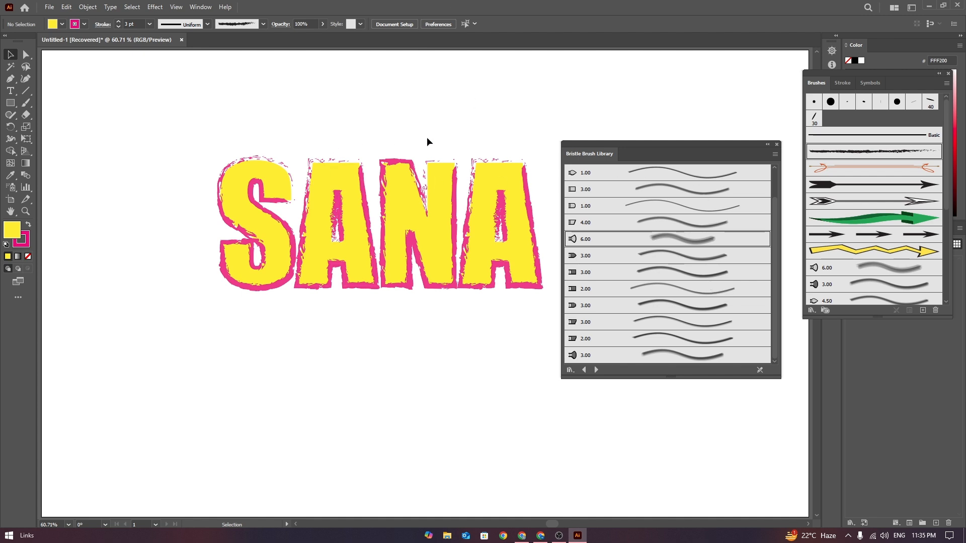
Select all four letters and display the Decorative_Scatter brush library alongside the Bristle Brush Library
{"action": "mouse_move", "coordinate": [223, 132]}
{"action": "left_mouse_down"}
{"action": "mouse_move", "coordinate": [526, 176]}
{"action": "mouse_move", "coordinate": [369, 222]}
{"action": "mouse_move", "coordinate": [536, 311]}
{"action": "left_mouse_up"}
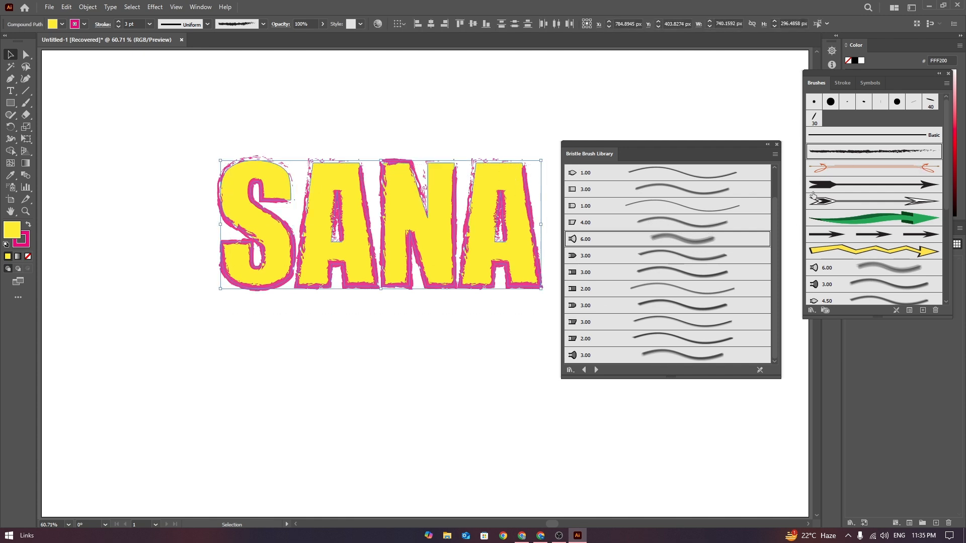
{"action": "left_click", "coordinate": [813, 310]}
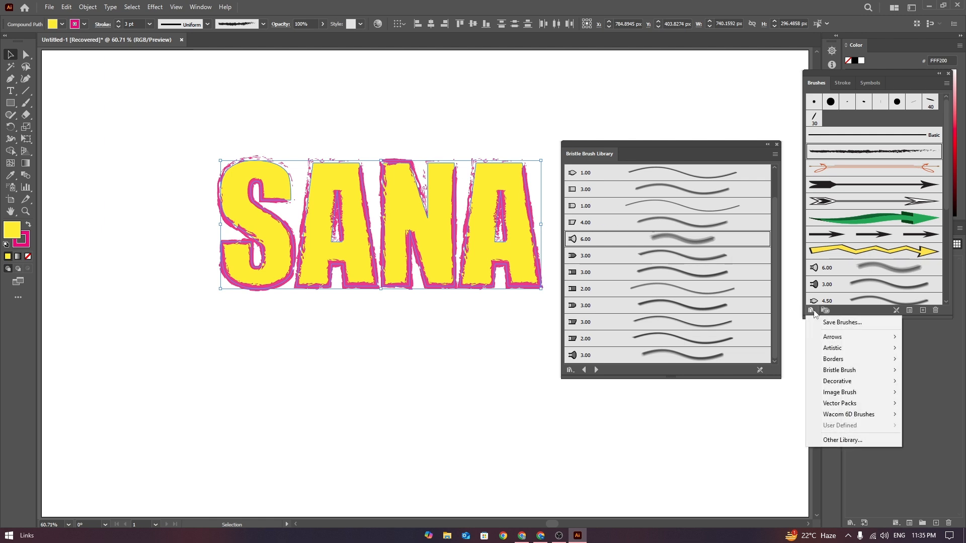
{"action": "mouse_move", "coordinate": [853, 373]}
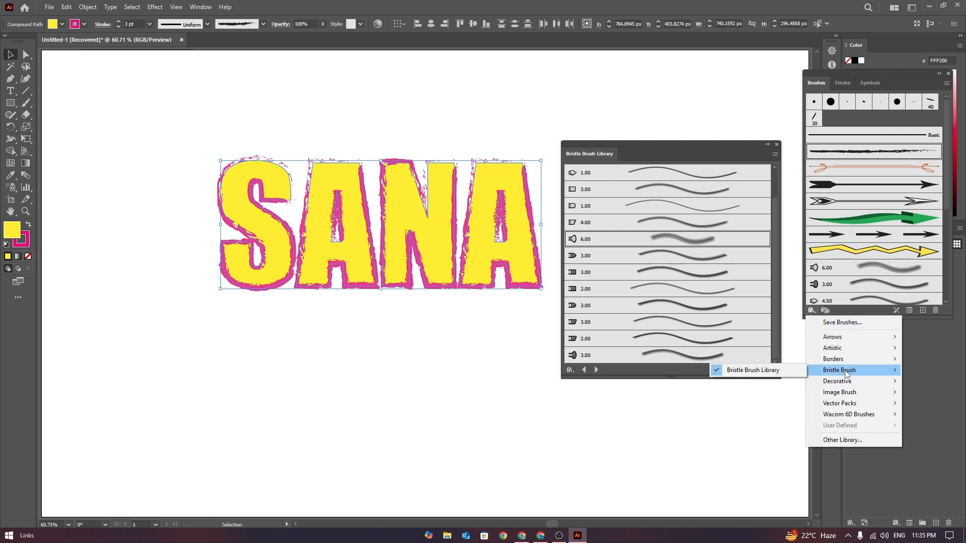
{"action": "mouse_move", "coordinate": [851, 350]}
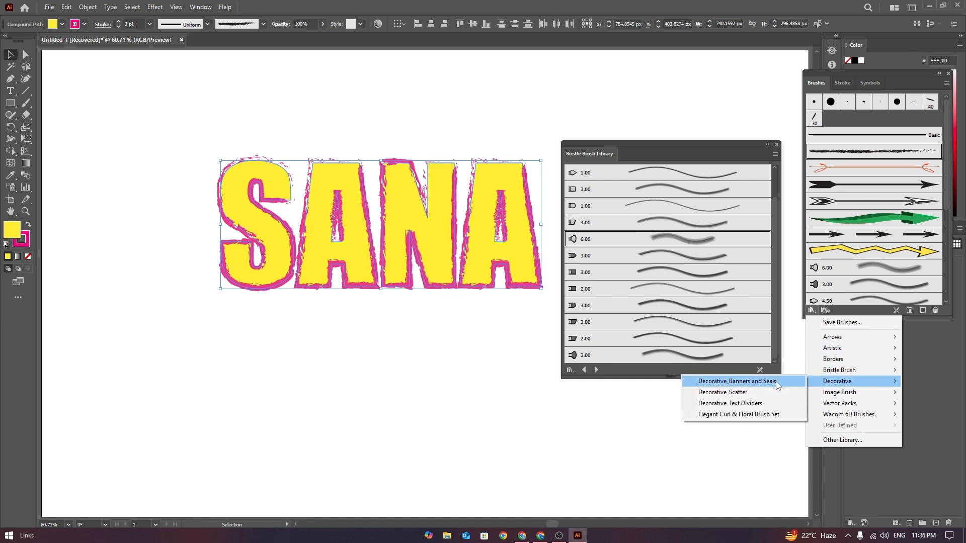
{"action": "left_click", "coordinate": [765, 393]}
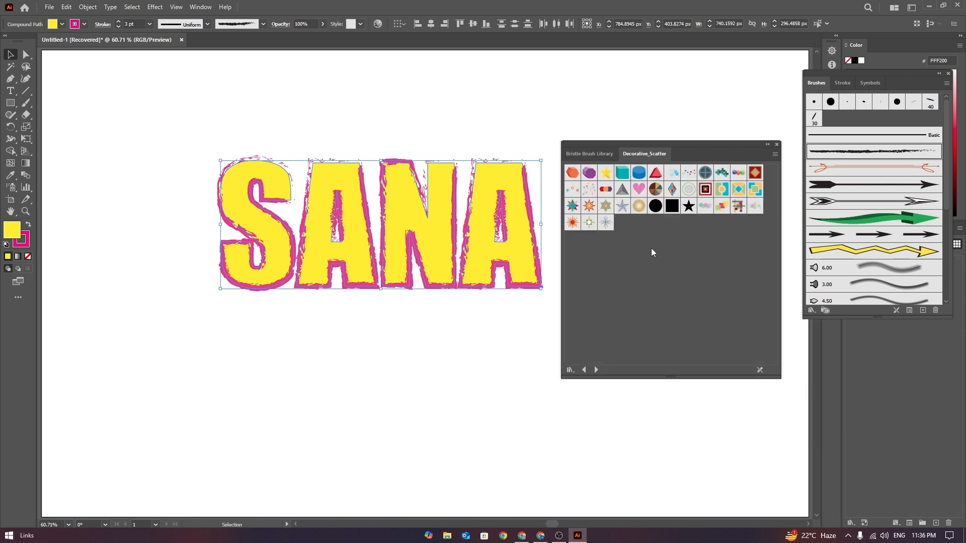
{"action": "left_click", "coordinate": [603, 153]}
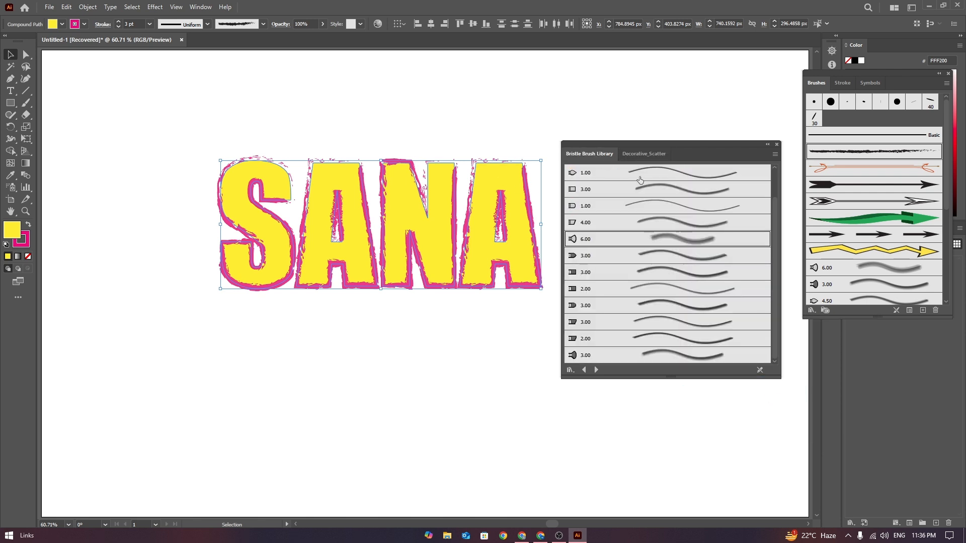
{"action": "left_click", "coordinate": [648, 154]}
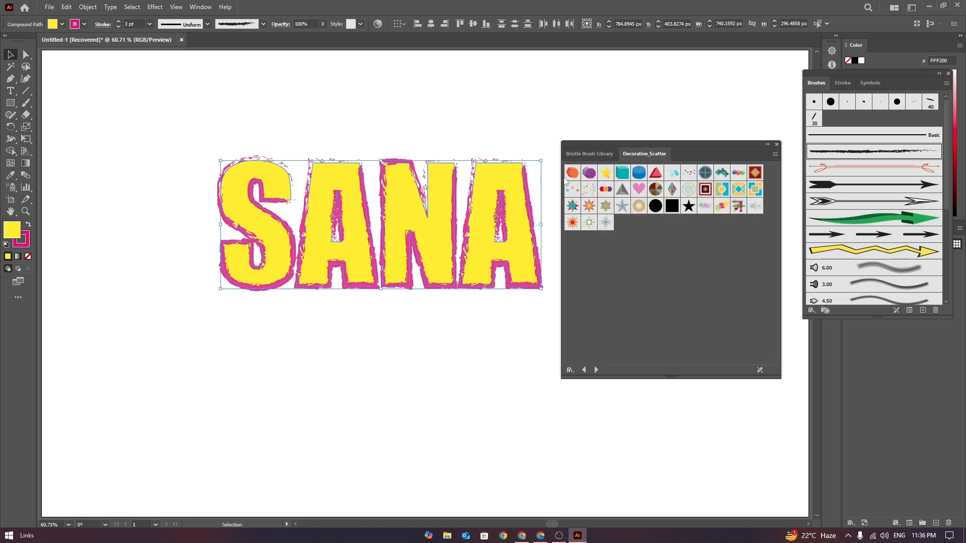
Try scatter brushes on the letter strokes in turn, including purple, orange, red and blue 3D Geometric shapes, Dots and the red diamond squares
{"action": "left_click", "coordinate": [588, 175]}
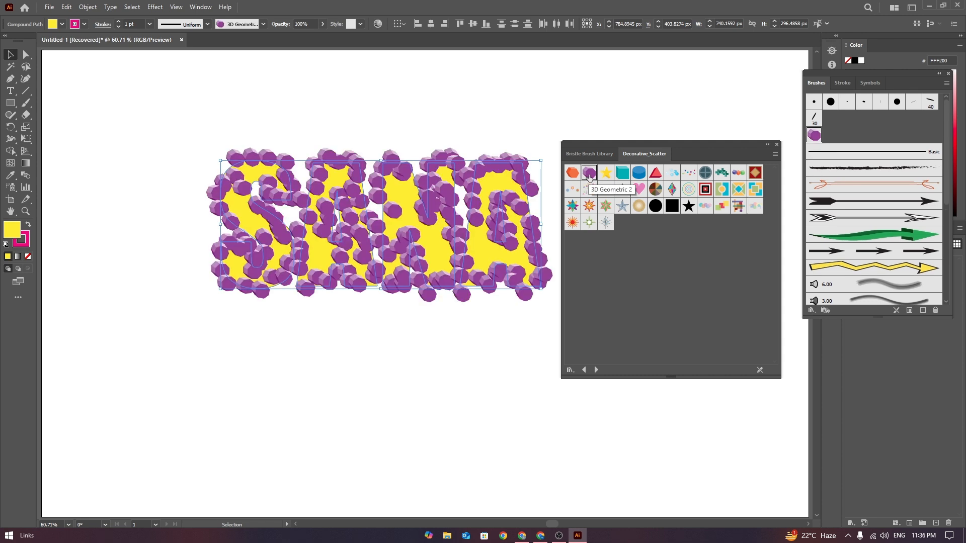
{"action": "left_click", "coordinate": [572, 174]}
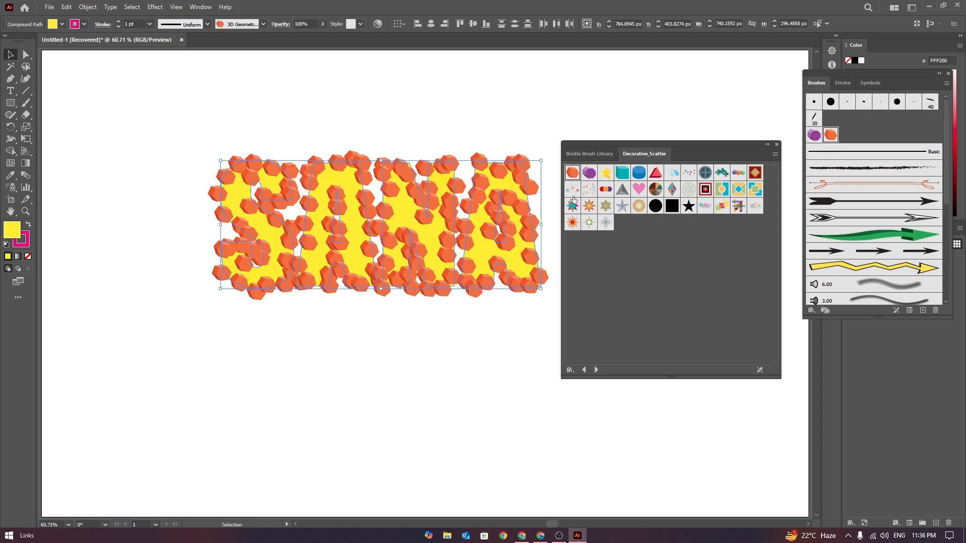
{"action": "left_click", "coordinate": [572, 190]}
{"action": "left_click", "coordinate": [655, 173]}
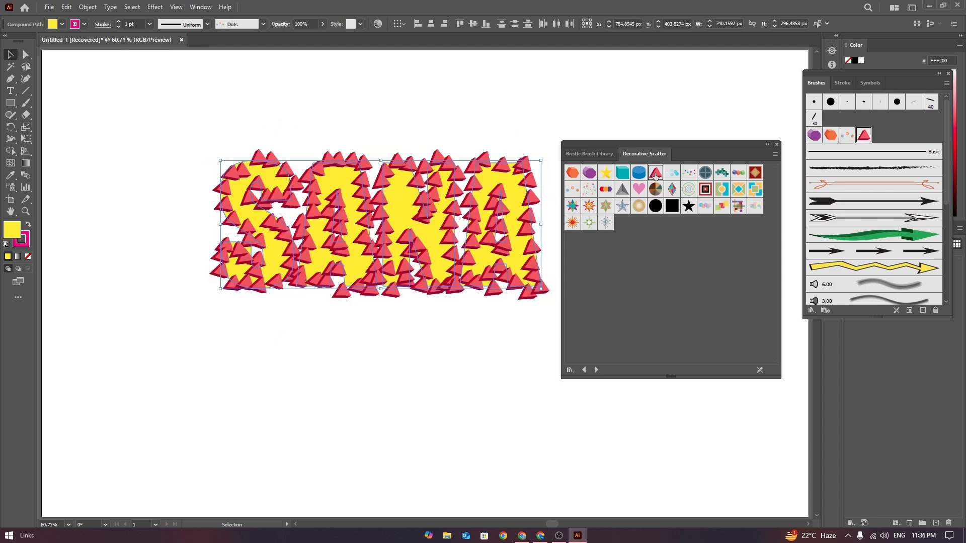
{"action": "left_click", "coordinate": [639, 173]}
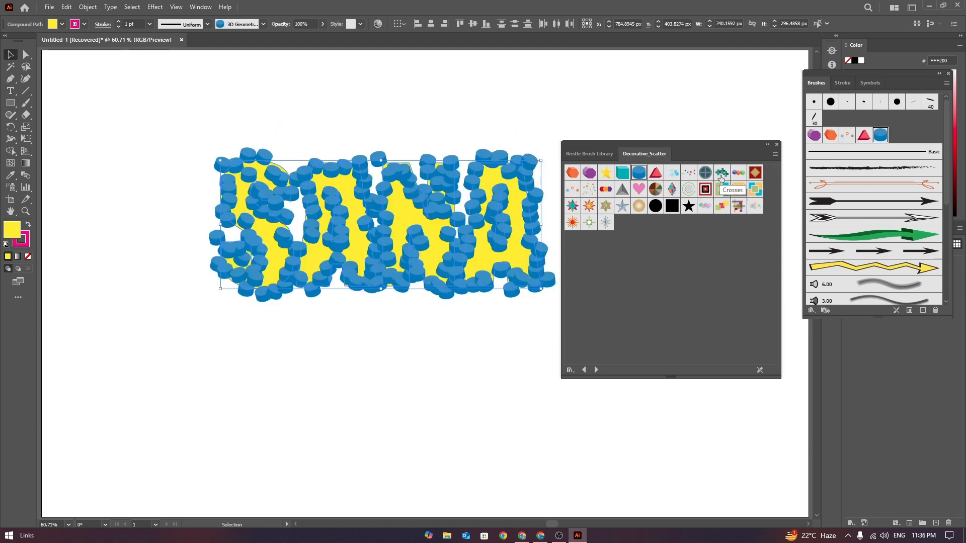
{"action": "left_click", "coordinate": [738, 173]}
{"action": "left_click", "coordinate": [754, 173]}
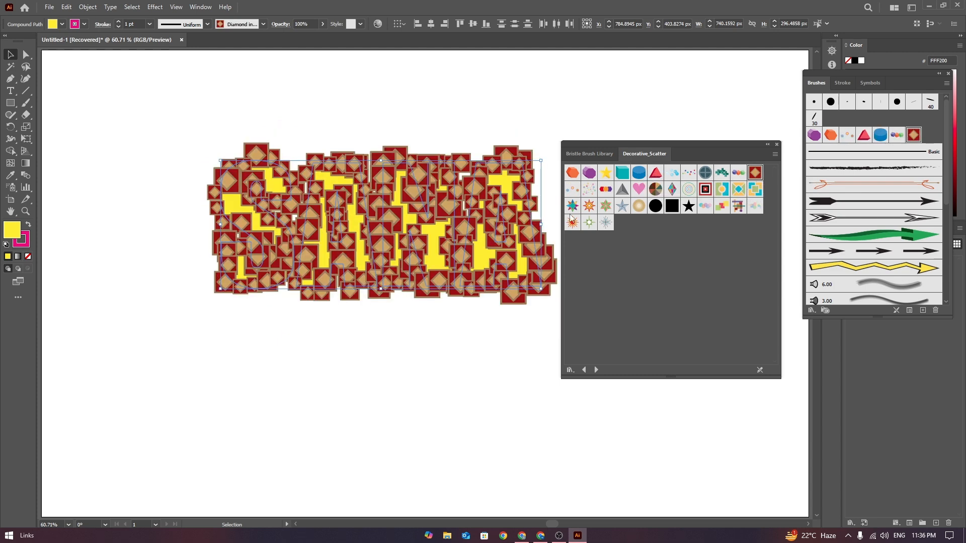
Try more scatter brushes on the letter strokes, including Dots, Geometric, Tiny Squares, Tiny Stars, 16pt. Star and 4pt. Star
{"action": "left_click", "coordinate": [573, 190]}
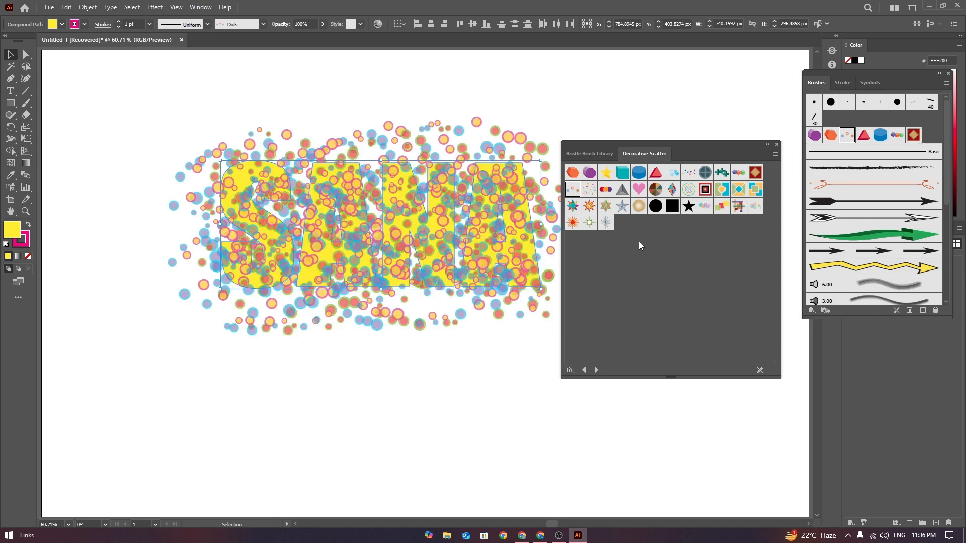
{"action": "left_click", "coordinate": [605, 190]}
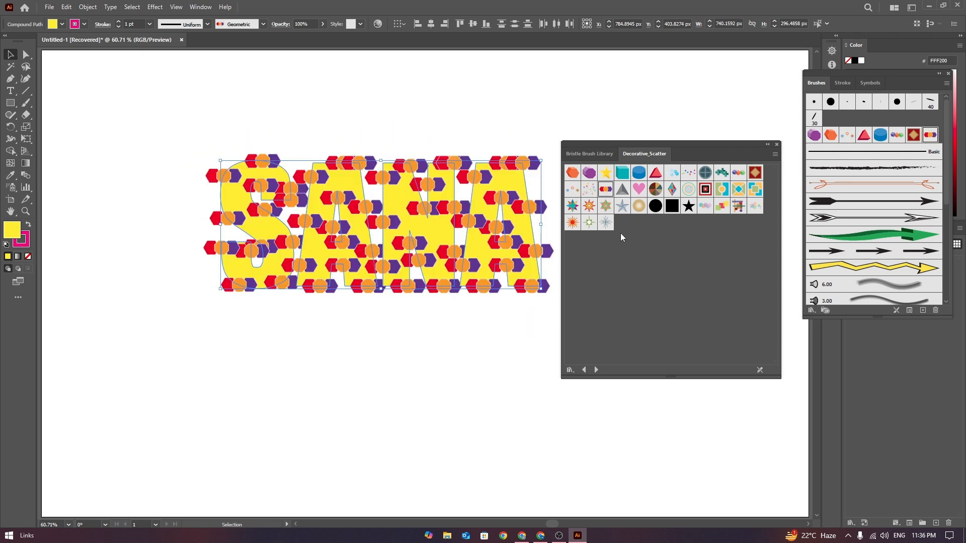
{"action": "left_click", "coordinate": [638, 205]}
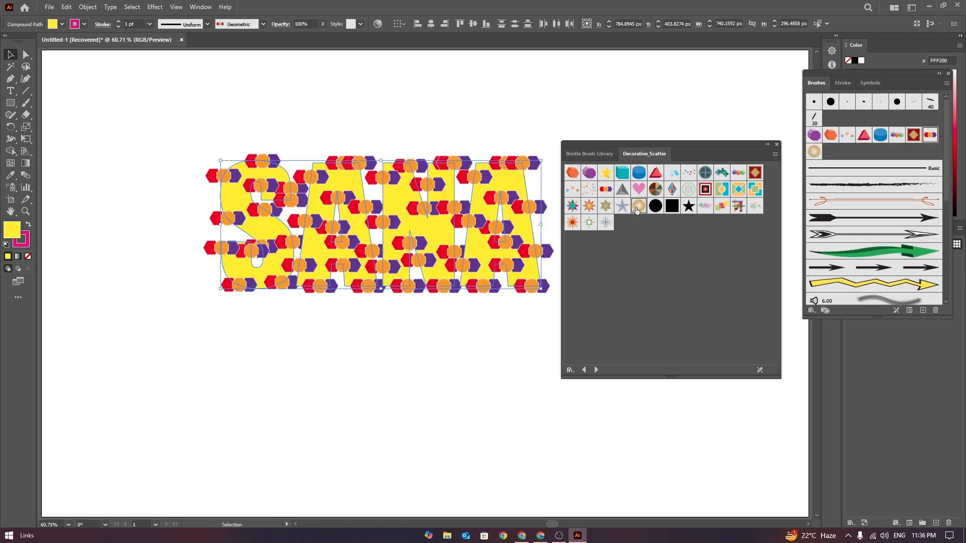
{"action": "left_click", "coordinate": [671, 206]}
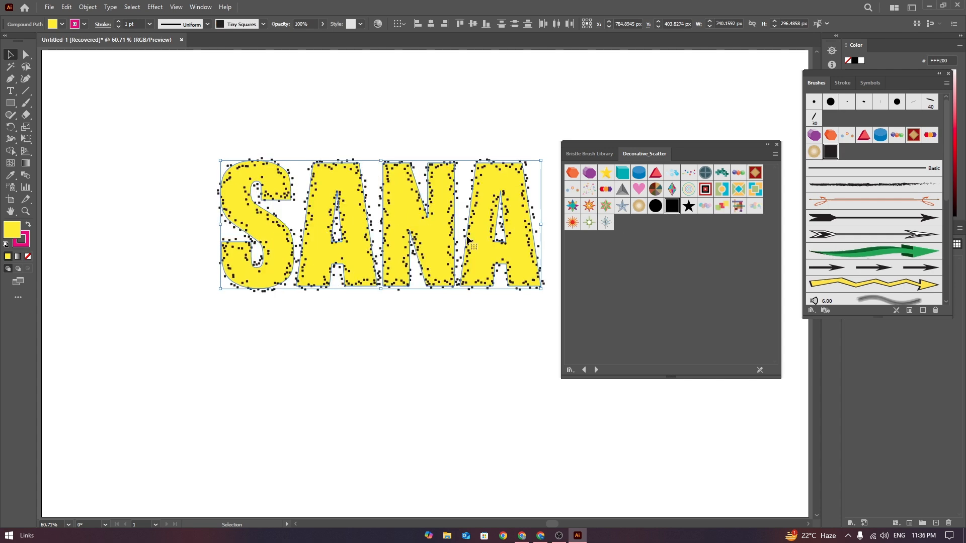
{"action": "left_click", "coordinate": [687, 211]}
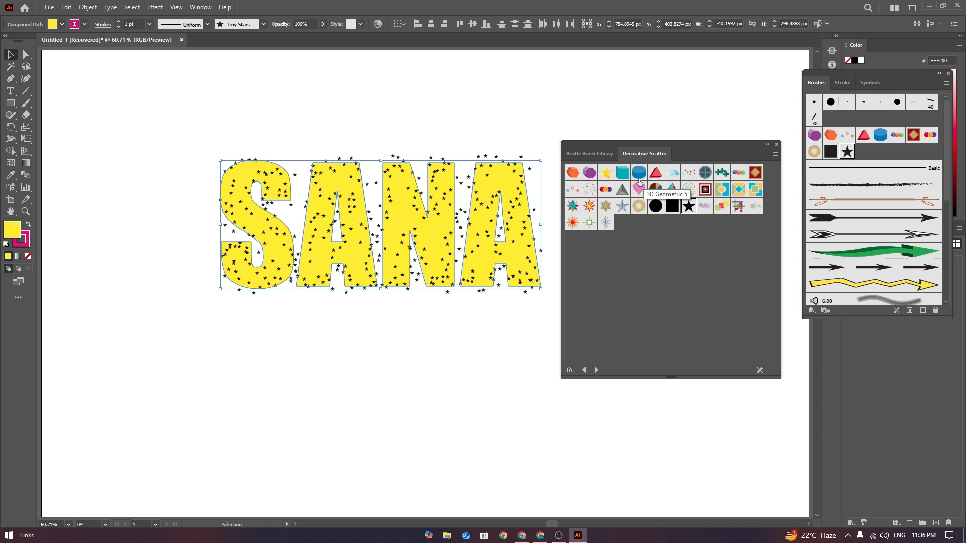
{"action": "left_click", "coordinate": [737, 207]}
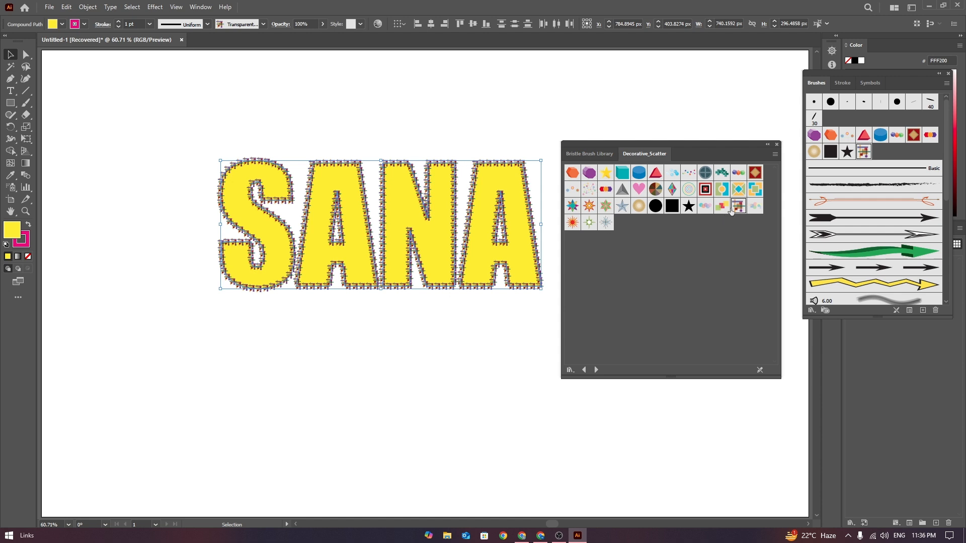
{"action": "left_click", "coordinate": [572, 223]}
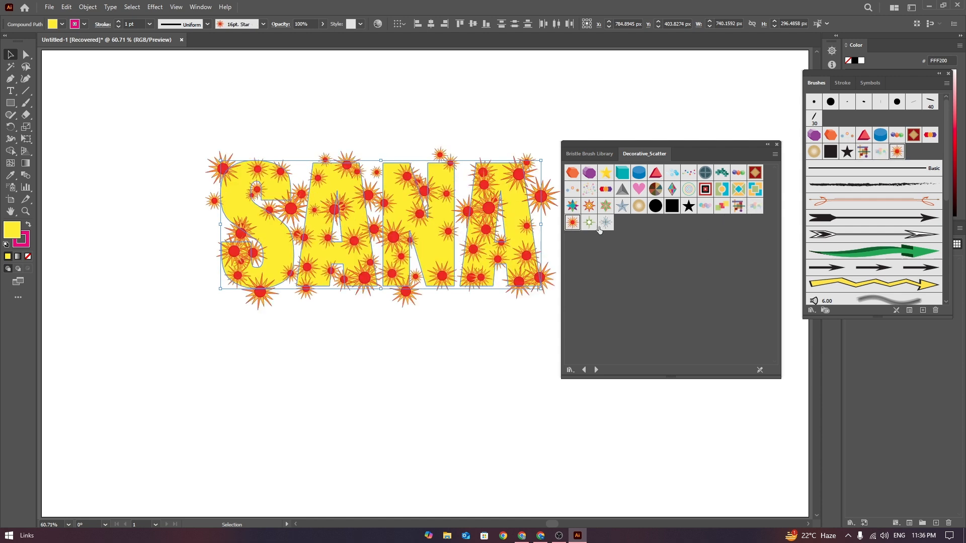
{"action": "left_click", "coordinate": [590, 223]}
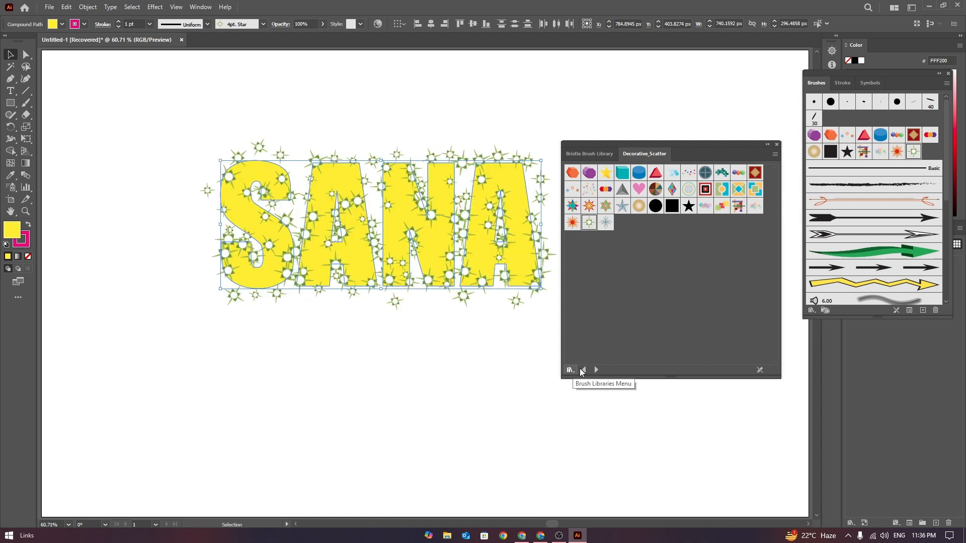
Browse the brush library categories and open the Borders_Dashed library
{"action": "left_click", "coordinate": [570, 370]}
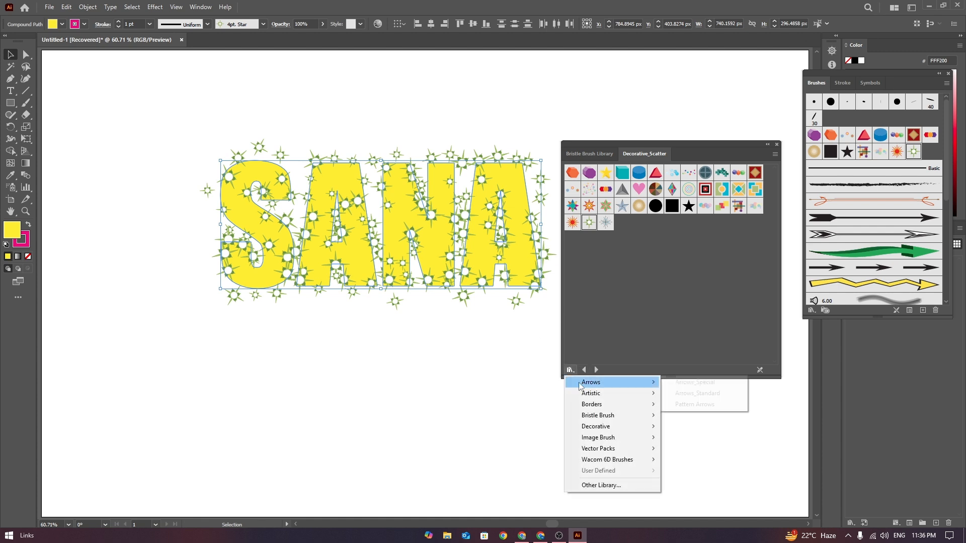
{"action": "mouse_move", "coordinate": [612, 408]}
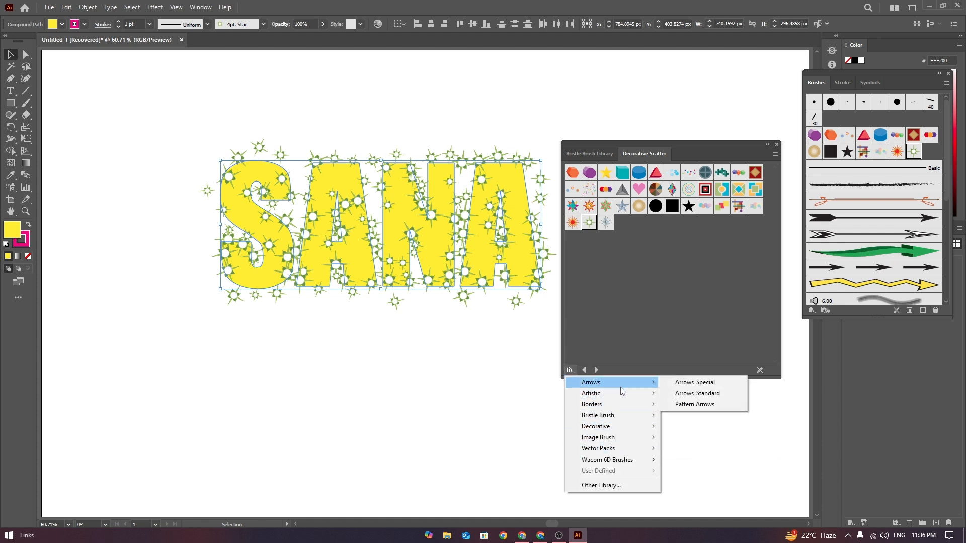
{"action": "mouse_move", "coordinate": [619, 382]}
{"action": "mouse_move", "coordinate": [636, 397]}
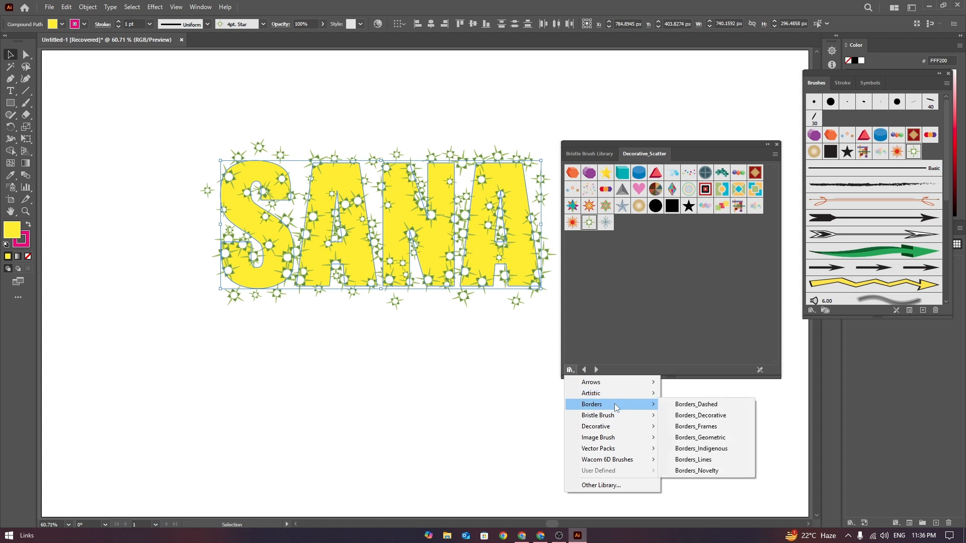
{"action": "left_click", "coordinate": [674, 405]}
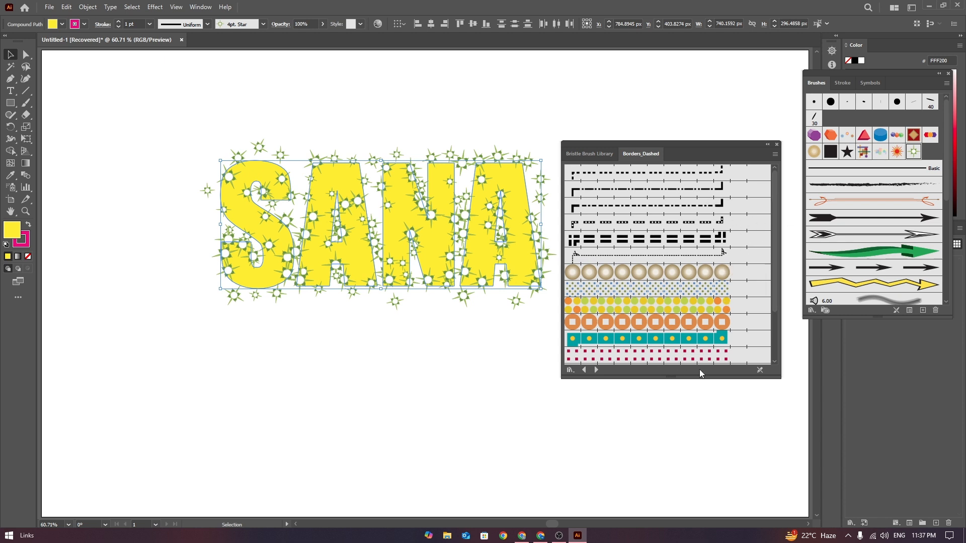
Try the beige circle and fine dotted border brushes on the letter strokes, and apply the thick double-dashed black border brush
{"action": "left_click", "coordinate": [641, 273]}
{"action": "left_click", "coordinate": [651, 254]}
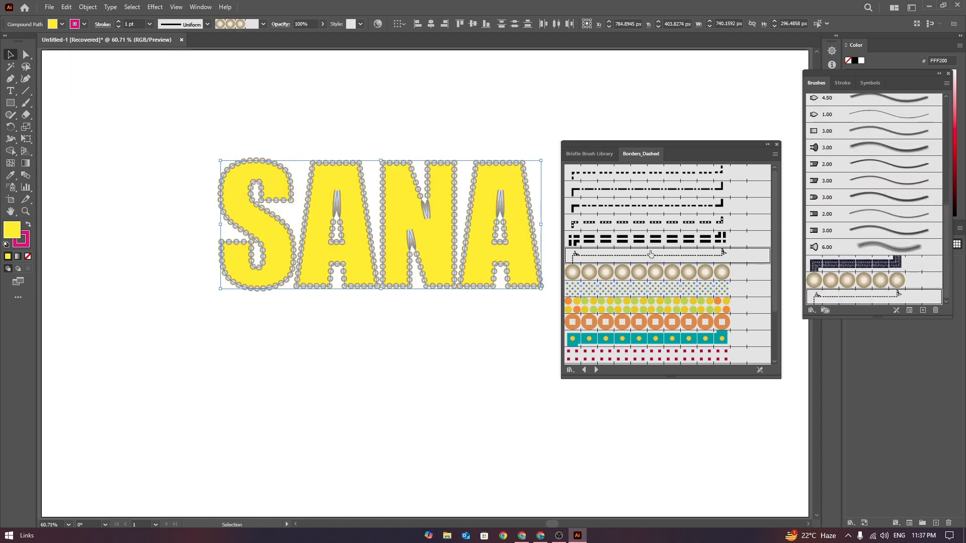
{"action": "left_click", "coordinate": [650, 232]}
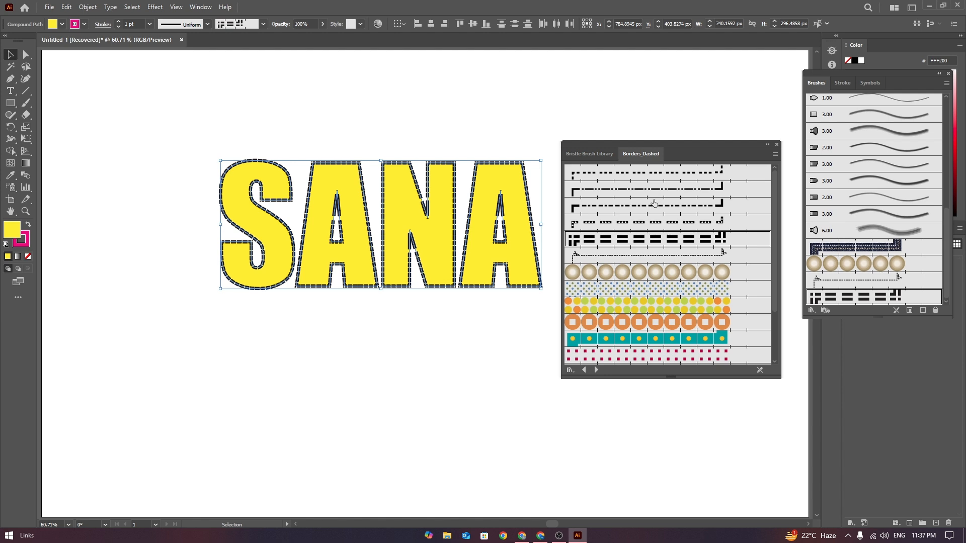
Try thin dashed black, orange circle, multicoloured dot, red dot and teal dashed border brushes on the letter strokes
{"action": "left_click", "coordinate": [655, 221]}
{"action": "left_click", "coordinate": [652, 211]}
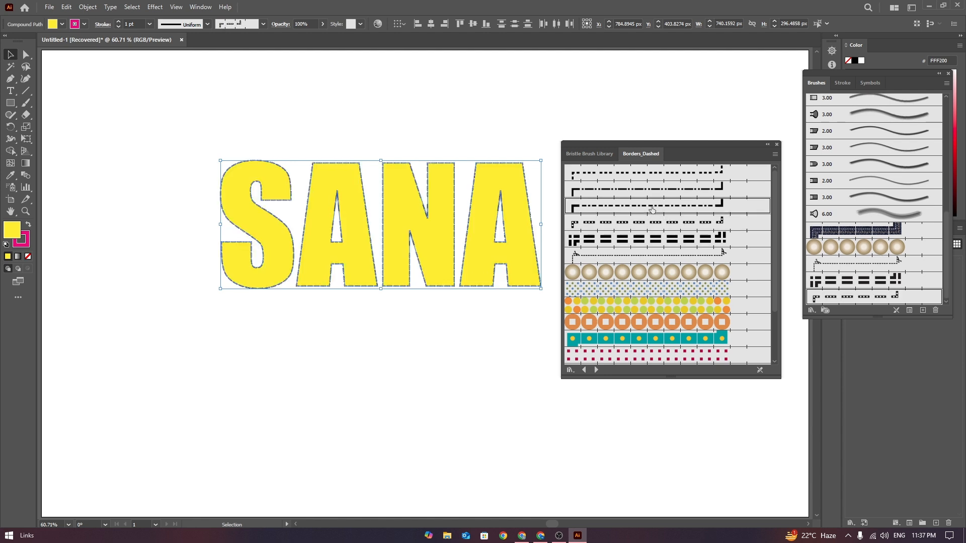
{"action": "left_click", "coordinate": [669, 322]}
{"action": "left_click", "coordinate": [665, 307]}
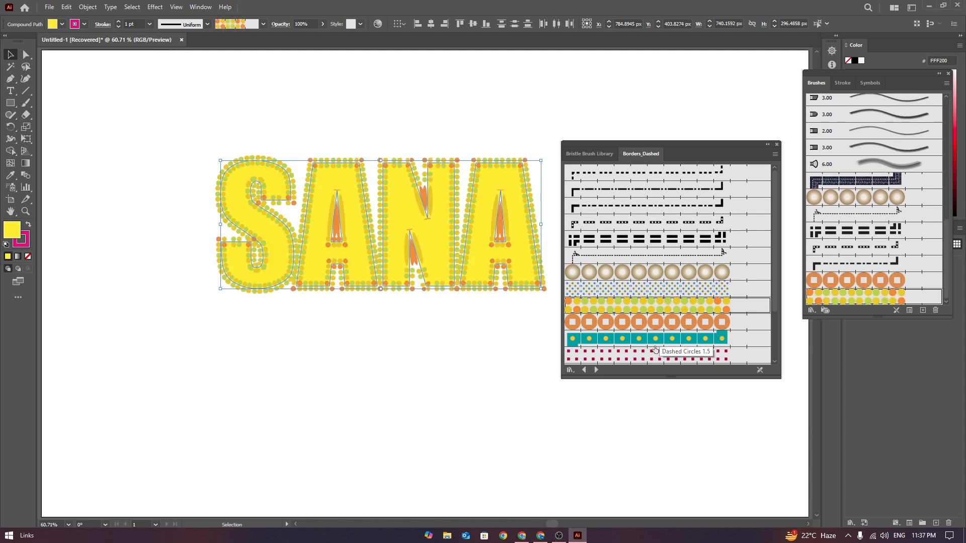
{"action": "left_click", "coordinate": [683, 357]}
{"action": "left_click", "coordinate": [680, 345]}
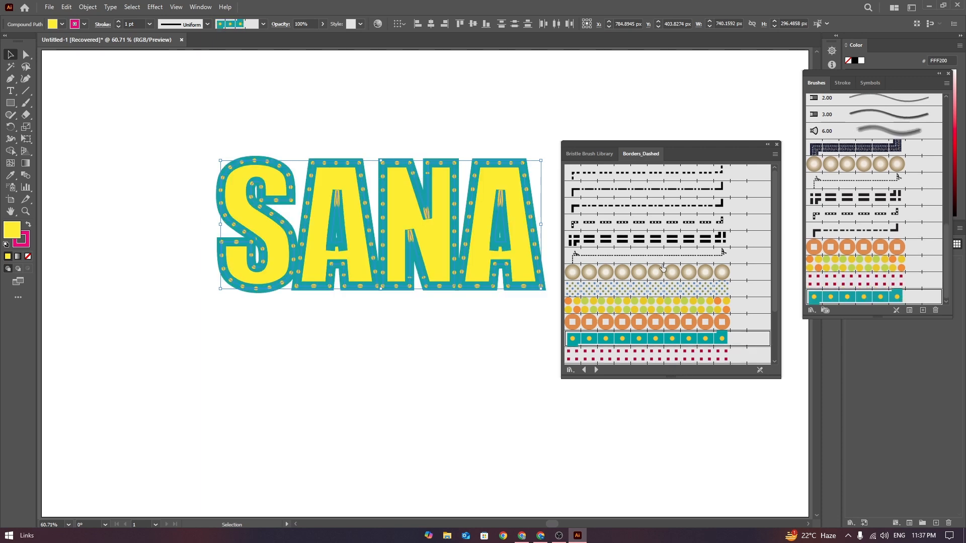
Switch the letter strokes between the scissors dotted line, teal square, thick double-dashed and thin dashed black border brushes
{"action": "left_click", "coordinate": [652, 252]}
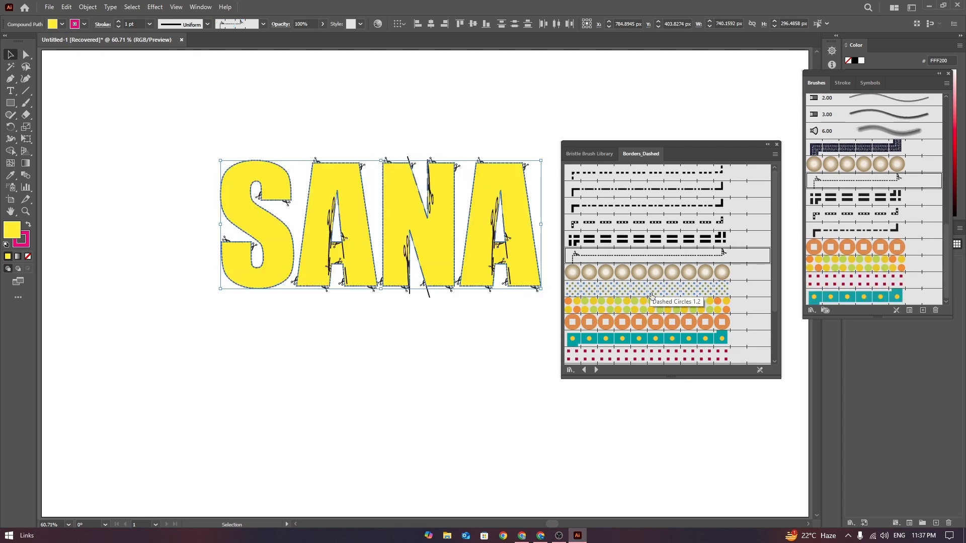
{"action": "left_click", "coordinate": [666, 340]}
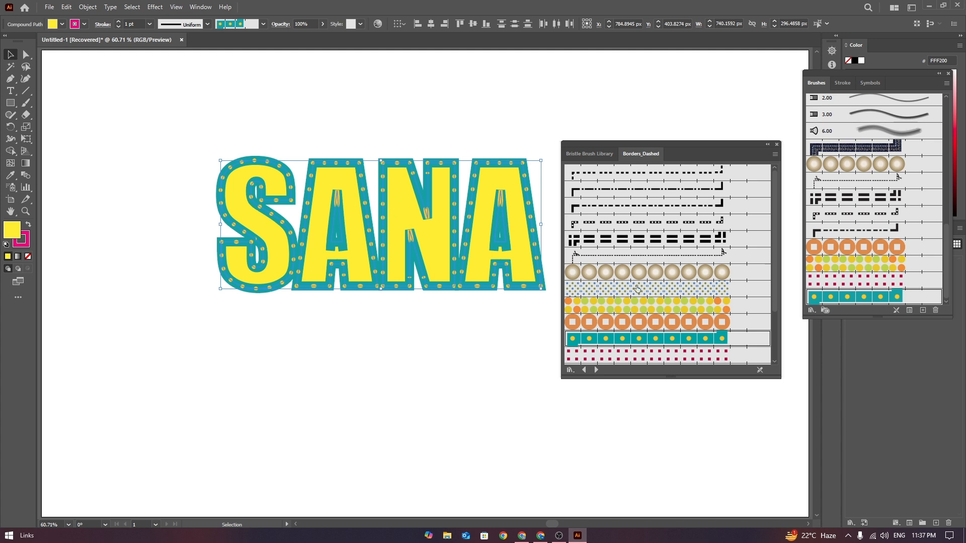
{"action": "left_click", "coordinate": [646, 248]}
{"action": "left_click", "coordinate": [649, 206]}
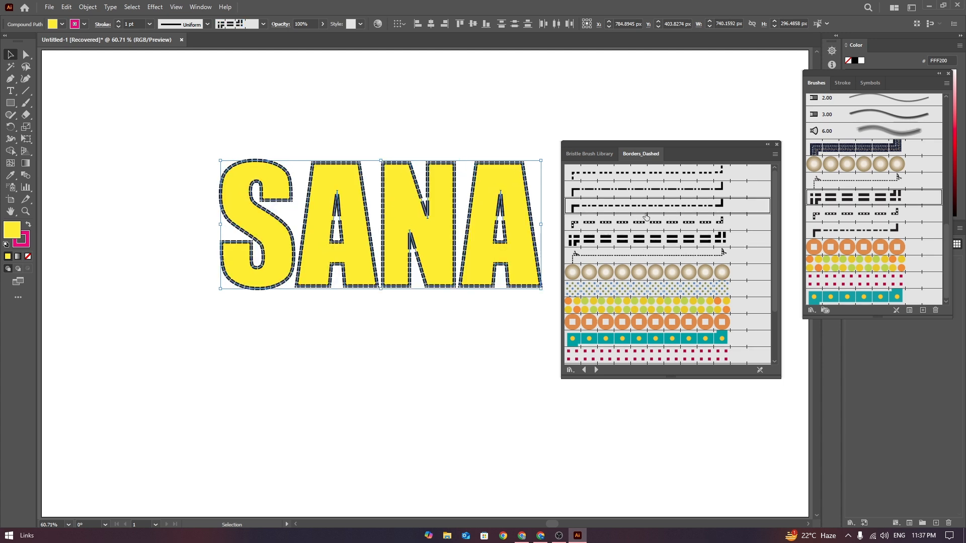
{"action": "left_click", "coordinate": [685, 176]}
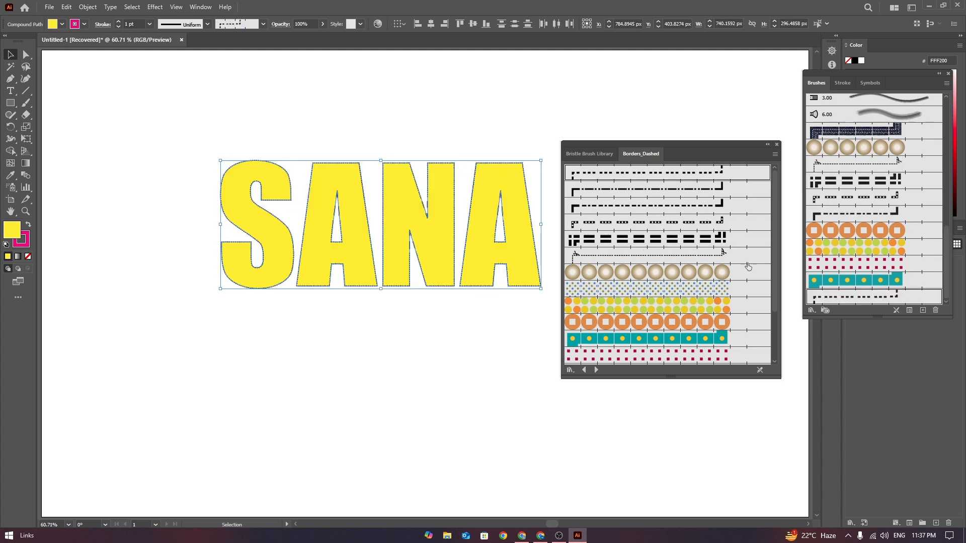
Open the Grunge brushes vector pack library from the Vector Packs brush category
{"action": "left_click", "coordinate": [570, 369]}
{"action": "mouse_move", "coordinate": [611, 386]}
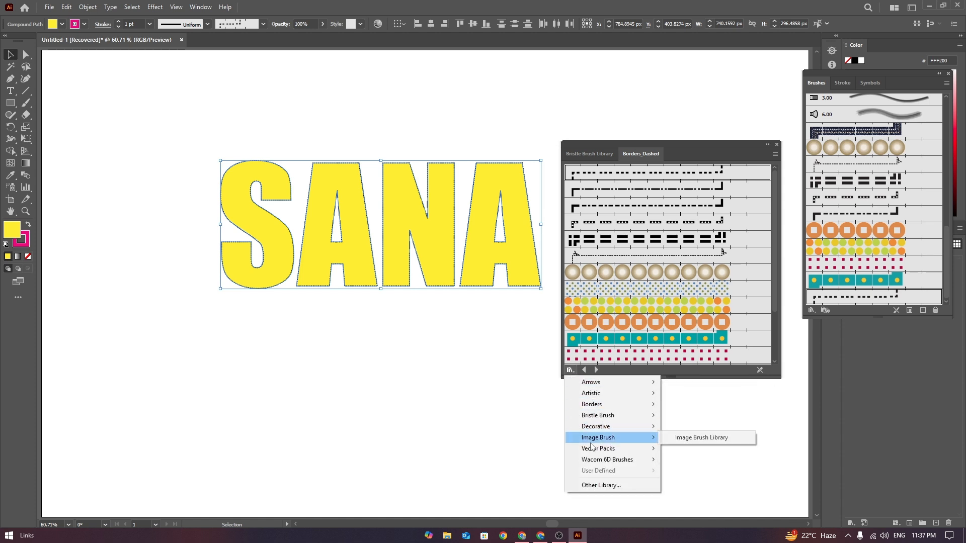
{"action": "mouse_move", "coordinate": [612, 451]}
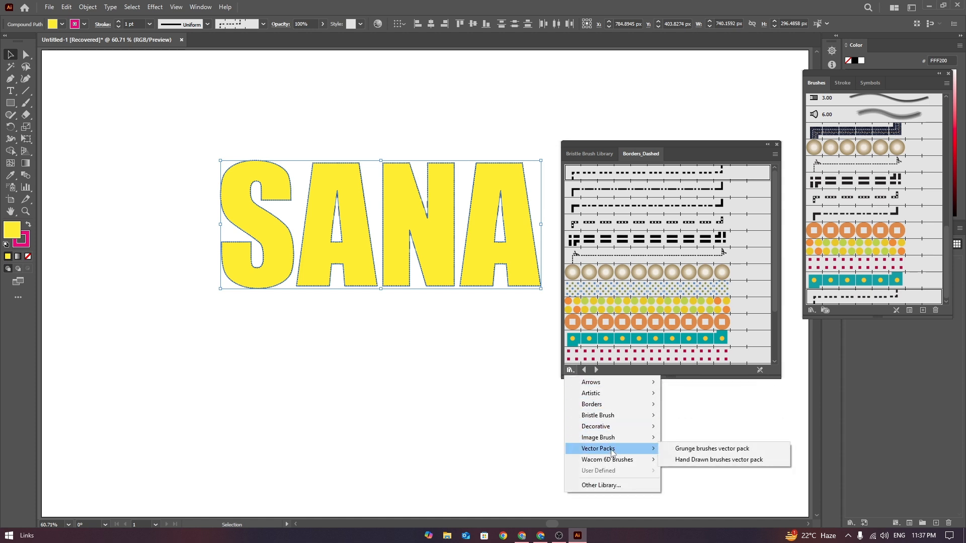
{"action": "left_click", "coordinate": [708, 453]}
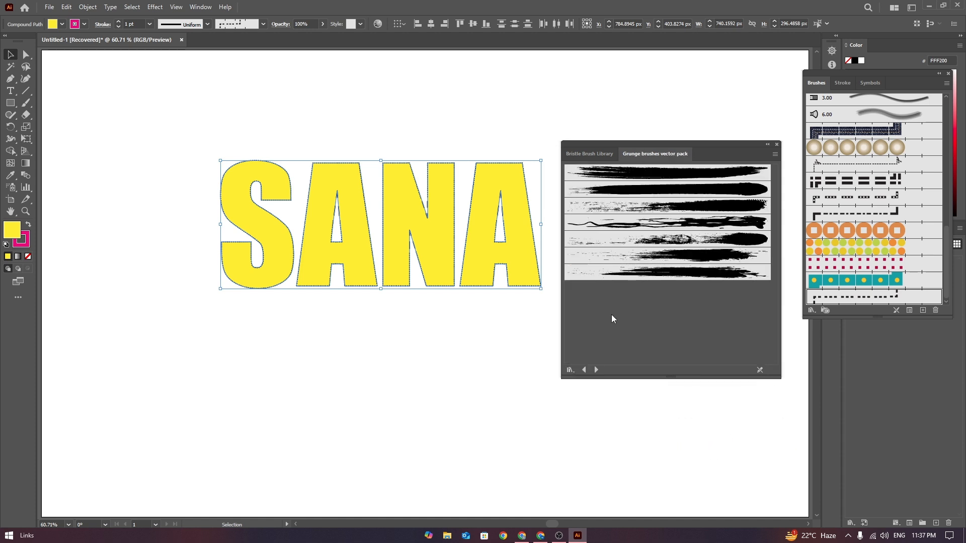
Try each of the seven grunge vector brushes in turn on the letter strokes
{"action": "left_click", "coordinate": [710, 174]}
{"action": "left_click", "coordinate": [603, 190]}
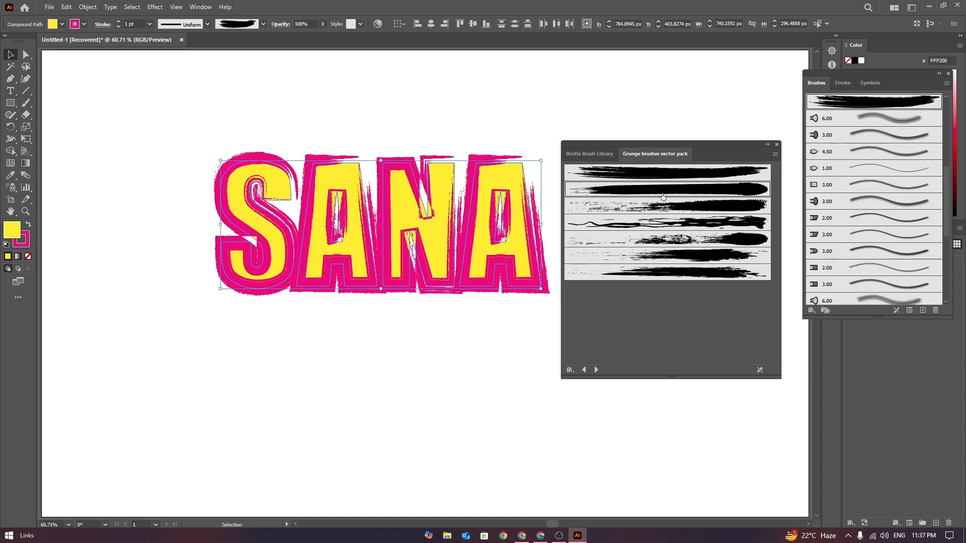
{"action": "left_click", "coordinate": [681, 205]}
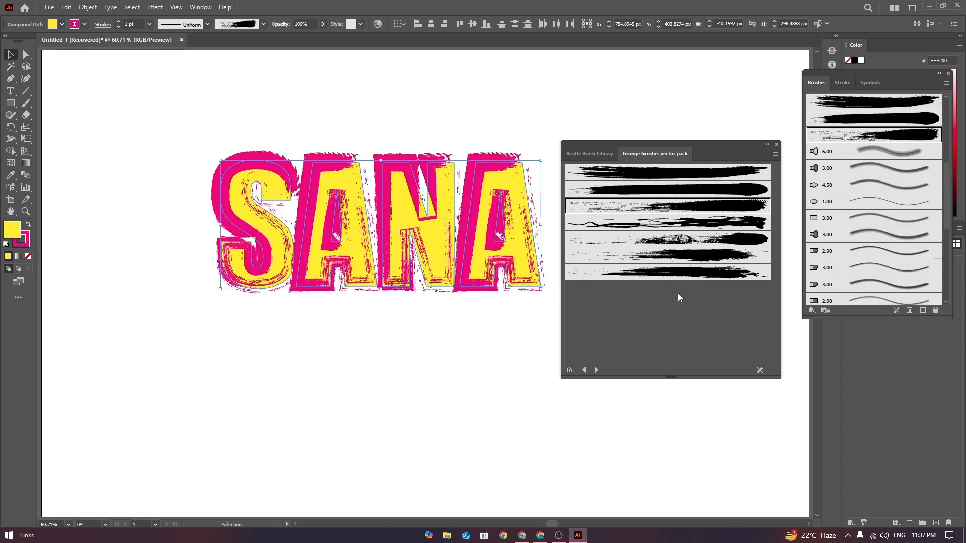
{"action": "left_click", "coordinate": [687, 222]}
{"action": "left_click", "coordinate": [724, 240]}
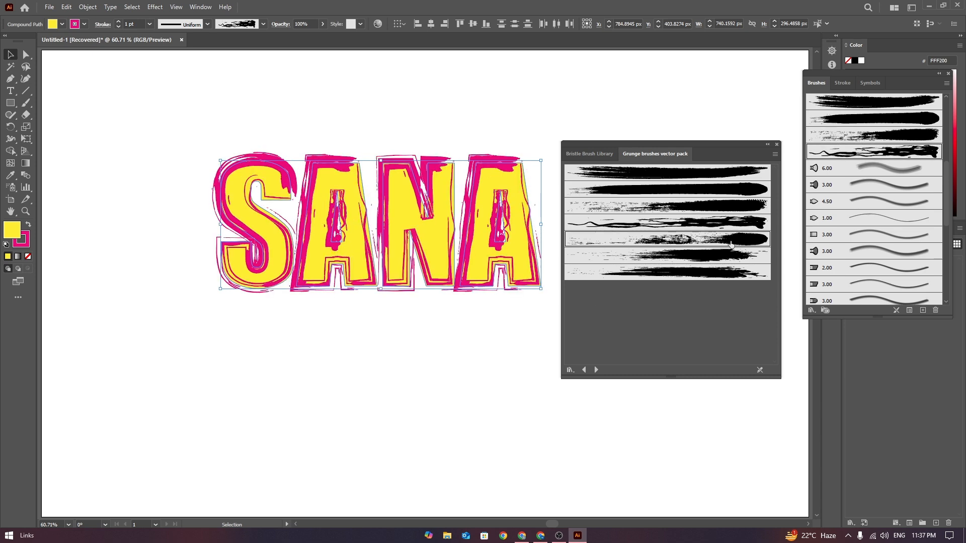
{"action": "left_click", "coordinate": [706, 254]}
{"action": "left_click", "coordinate": [709, 272]}
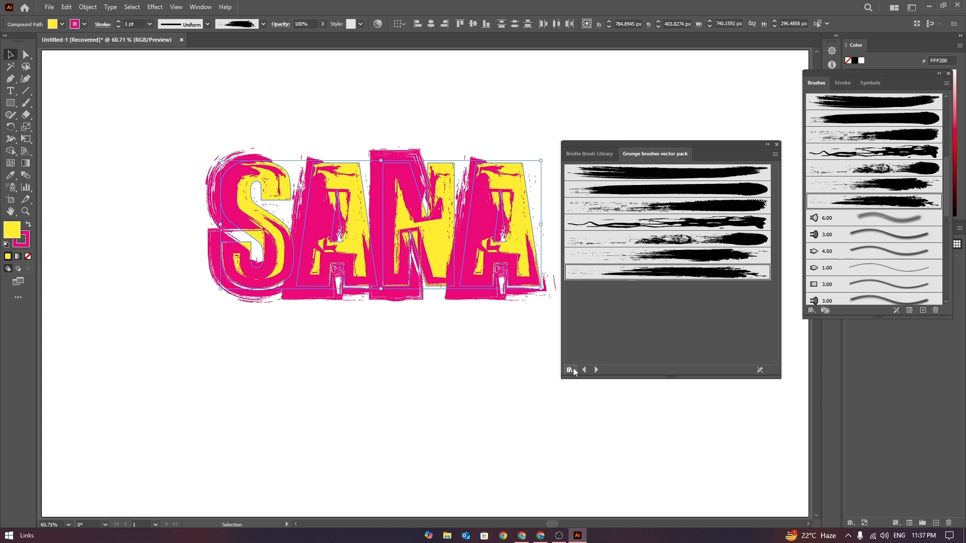
Undo the most recent grunge brush changes on the letter strokes
{"action": "key", "text": "ctrl+z"}
{"action": "key", "text": "ctrl+z"}
{"action": "key", "text": "ctrl+z"}
{"action": "key", "text": "ctrl+z"}
{"action": "key", "text": "ctrl+z"}
{"action": "key", "text": "ctrl+z"}
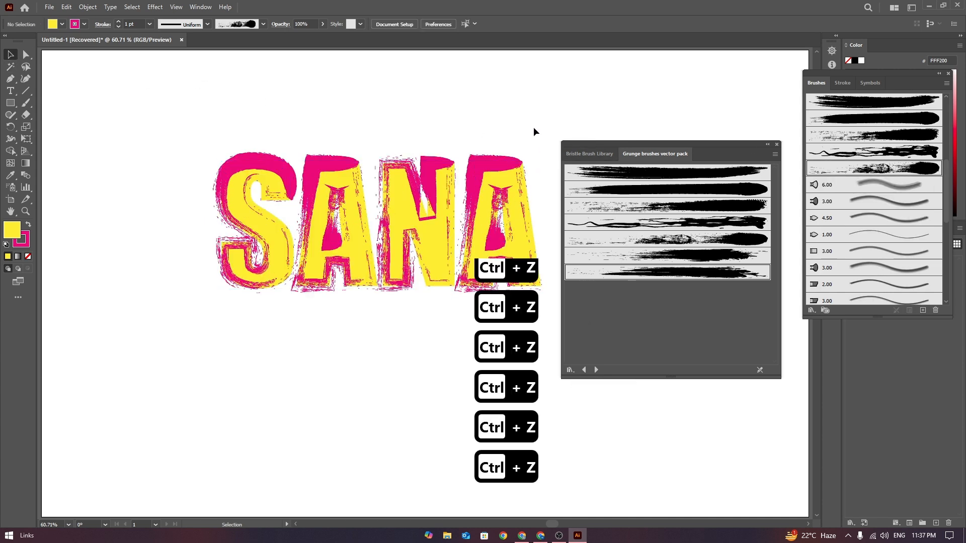
Open the Artistic_Calligraphic brush library and delete all the lettering from the artboard
{"action": "left_click", "coordinate": [573, 371]}
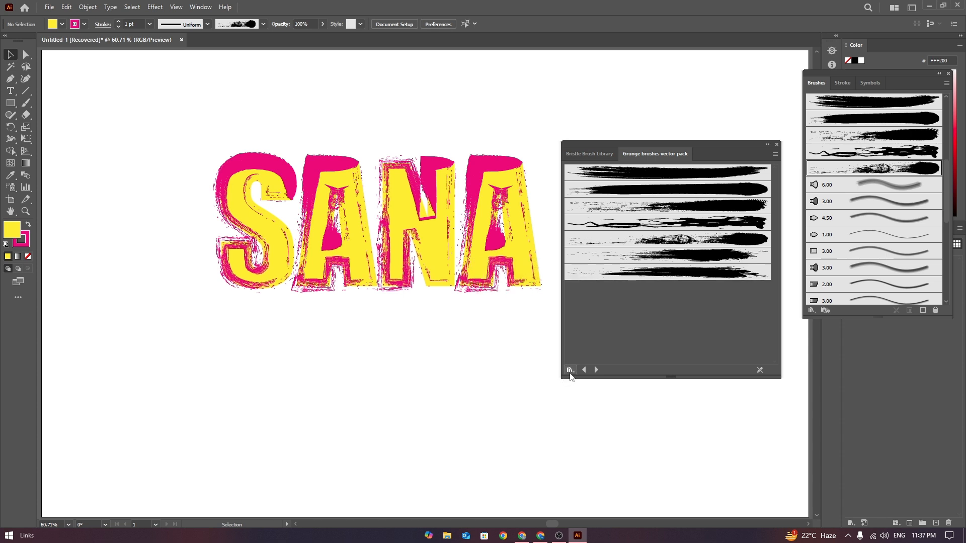
{"action": "left_click", "coordinate": [571, 371]}
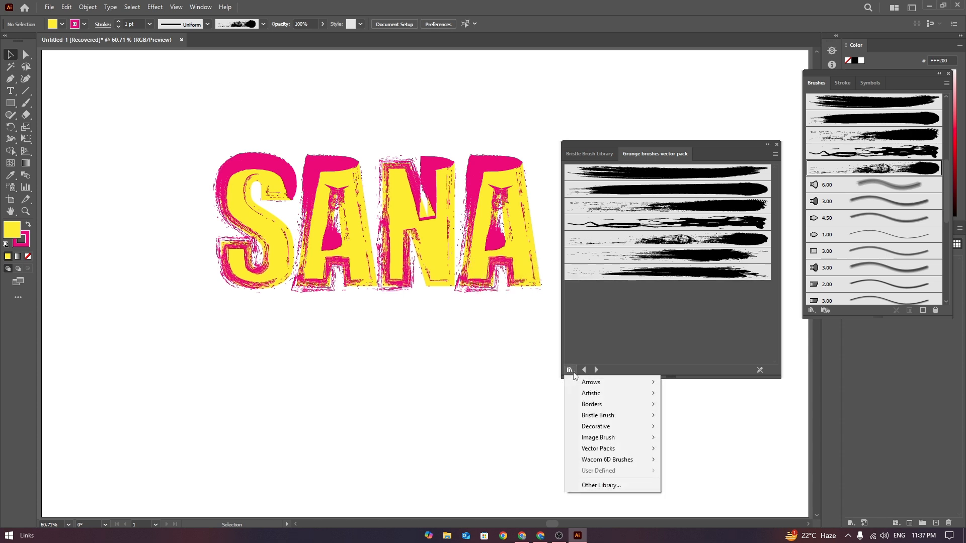
{"action": "mouse_move", "coordinate": [606, 392]}
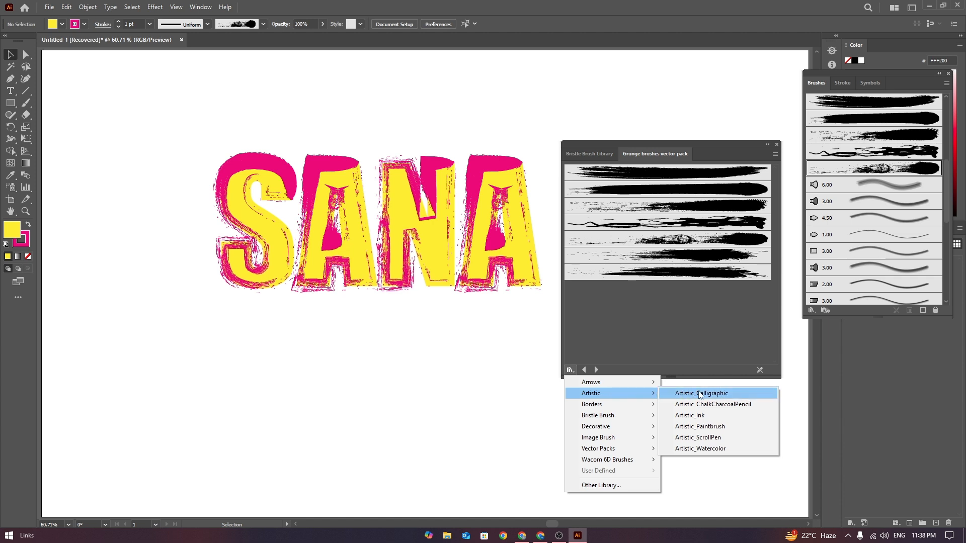
{"action": "left_click", "coordinate": [711, 395]}
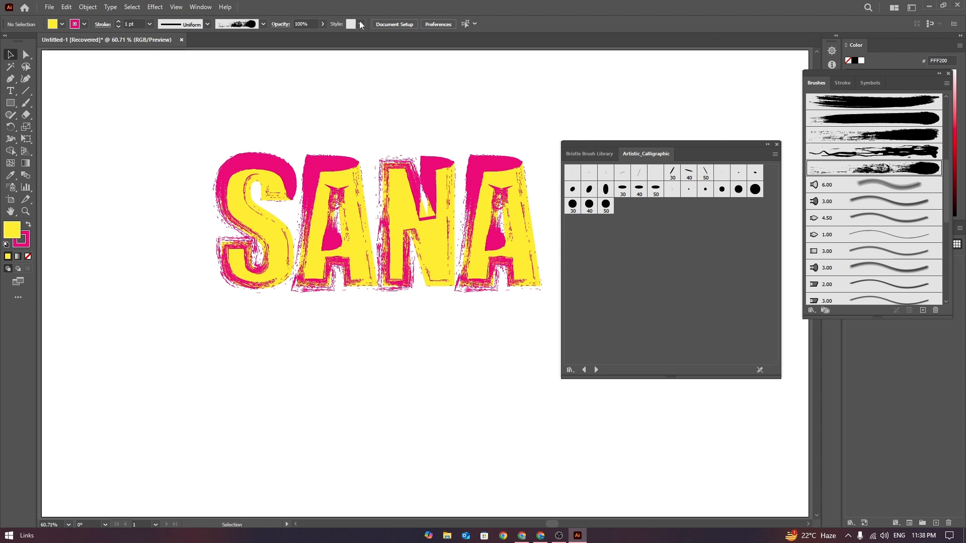
{"action": "left_click_drag", "start_coordinate": [208, 107], "coordinate": [540, 388]}
{"action": "key", "text": "Delete"}
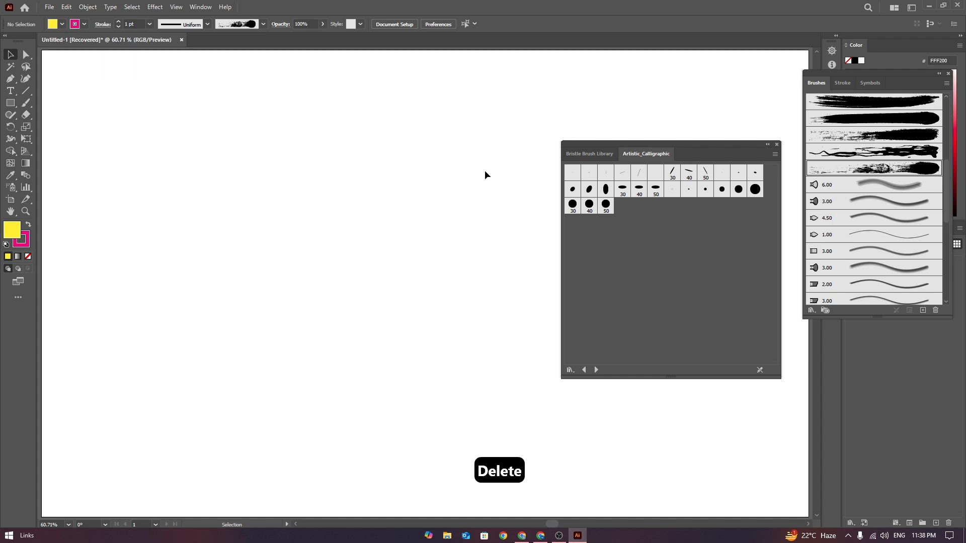
Choose the 30 pt. Flat calligraphic brush with the Paintbrush tool and move the brush library away from the drawing area
{"action": "left_click", "coordinate": [673, 173]}
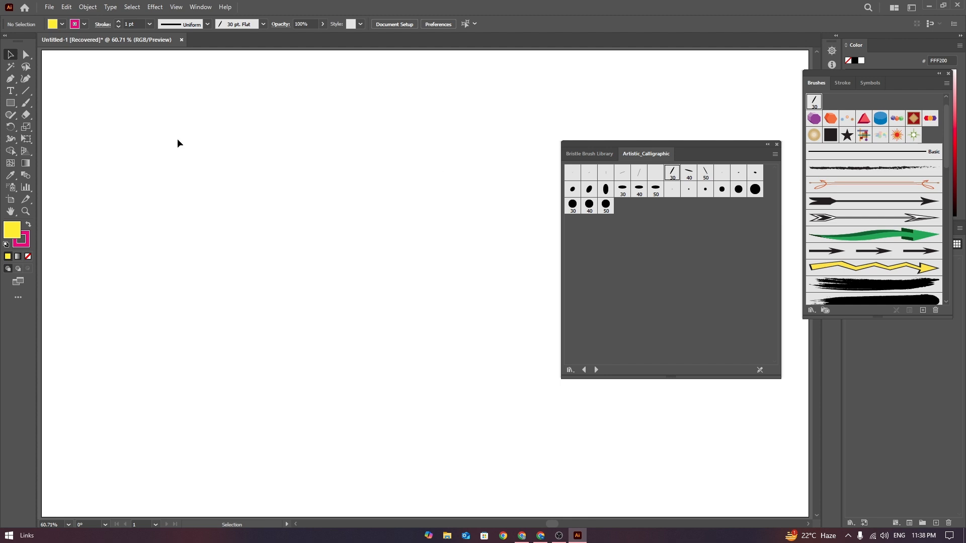
{"action": "key", "text": "b"}
{"action": "mouse_move", "coordinate": [729, 145]}
{"action": "left_mouse_down"}
{"action": "mouse_move", "coordinate": [791, 149]}
{"action": "mouse_move", "coordinate": [852, 134]}
{"action": "left_mouse_up"}
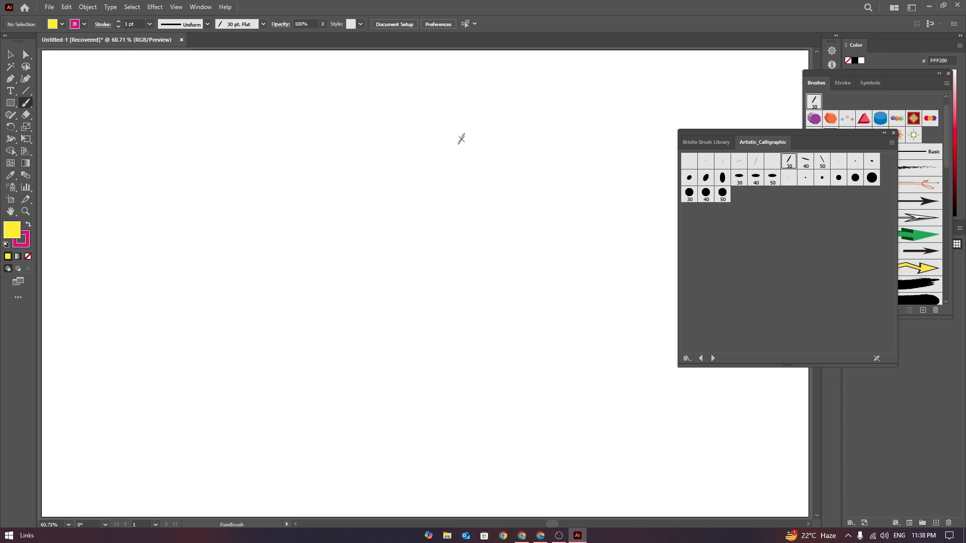
Repeatedly enlarge and reduce the size of the calligraphic Paintbrush tip
{"action": "key", "text": "bracketright"}
{"action": "key", "text": "bracketright"}
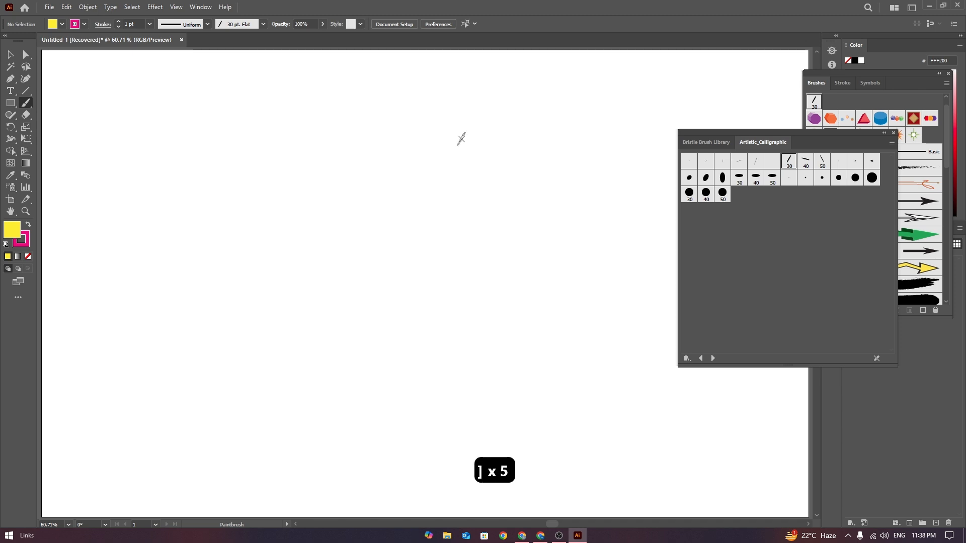
{"action": "key", "text": "bracketright"}
{"action": "key", "text": "bracketright"}
{"action": "key", "text": "bracketright"}
{"action": "key", "text": "bracketright"}
{"action": "key", "text": "bracketright"}
{"action": "key", "text": "bracketright"}
{"action": "key", "text": "bracketright"}
{"action": "key", "text": "bracketright"}
{"action": "key", "text": "bracketright"}
{"action": "key", "text": "bracketright"}
{"action": "key", "text": "bracketright"}
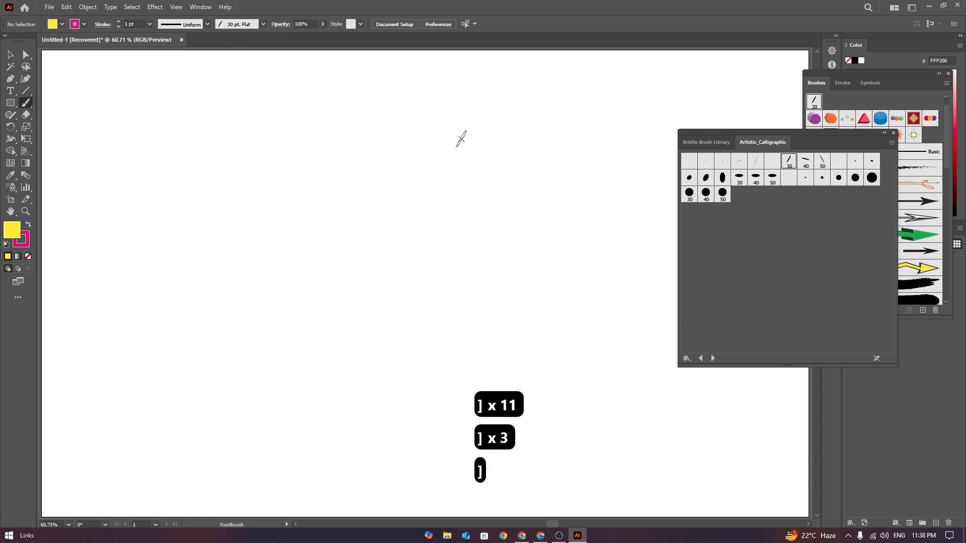
{"action": "key", "text": "bracketright"}
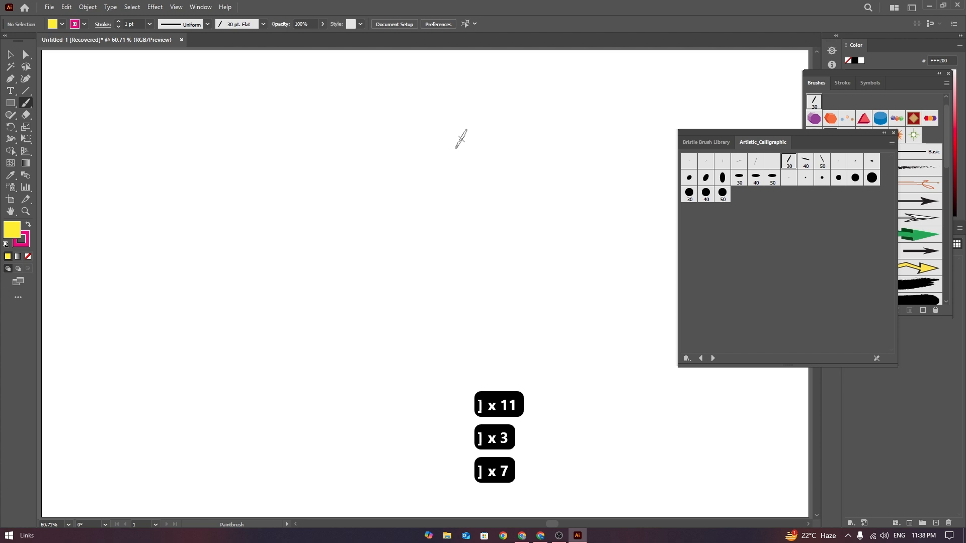
{"action": "key", "text": "bracketleft"}
{"action": "key", "text": "bracketleft"}
{"action": "key", "text": "bracketleft"}
{"action": "key", "text": "bracketleft"}
{"action": "key", "text": "bracketleft"}
{"action": "key", "text": "bracketleft"}
{"action": "key", "text": "bracketleft"}
{"action": "key", "text": "bracketleft"}
{"action": "key", "text": "bracketleft"}
{"action": "key", "text": "bracketleft"}
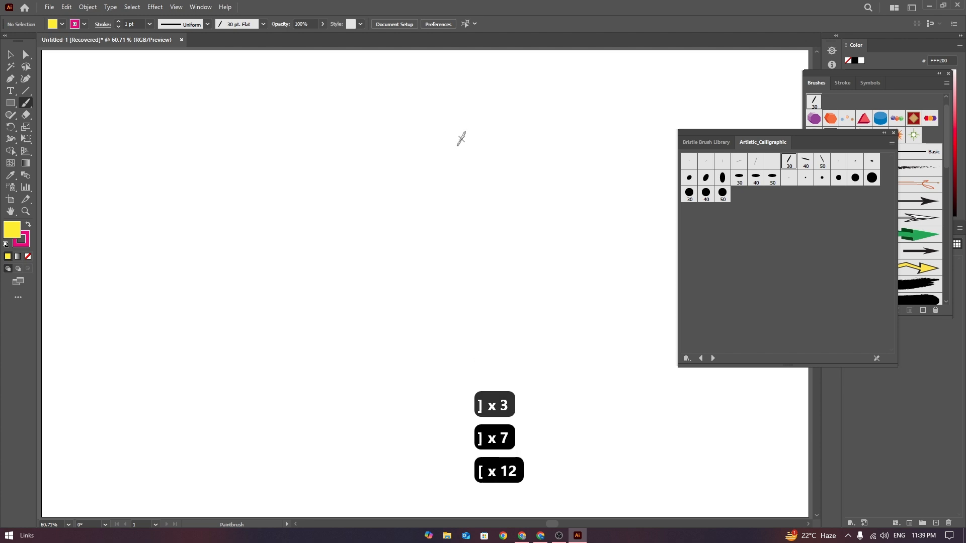
{"action": "key", "text": "bracketright"}
{"action": "key", "text": "bracketright"}
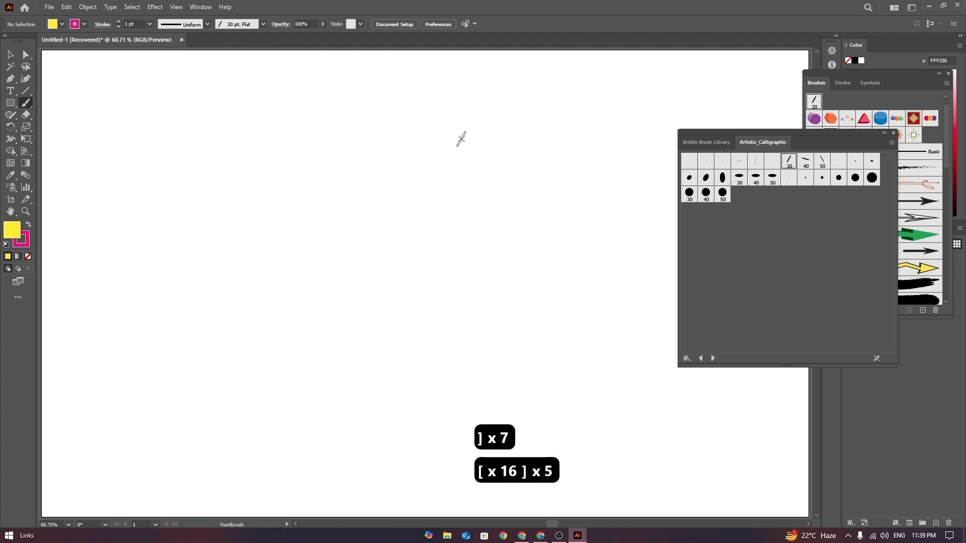
{"action": "key", "text": "bracketright"}
{"action": "key", "text": "bracketright"}
{"action": "key", "text": "bracketright"}
{"action": "key", "text": "bracketright"}
{"action": "key", "text": "bracketright"}
{"action": "key", "text": "bracketright"}
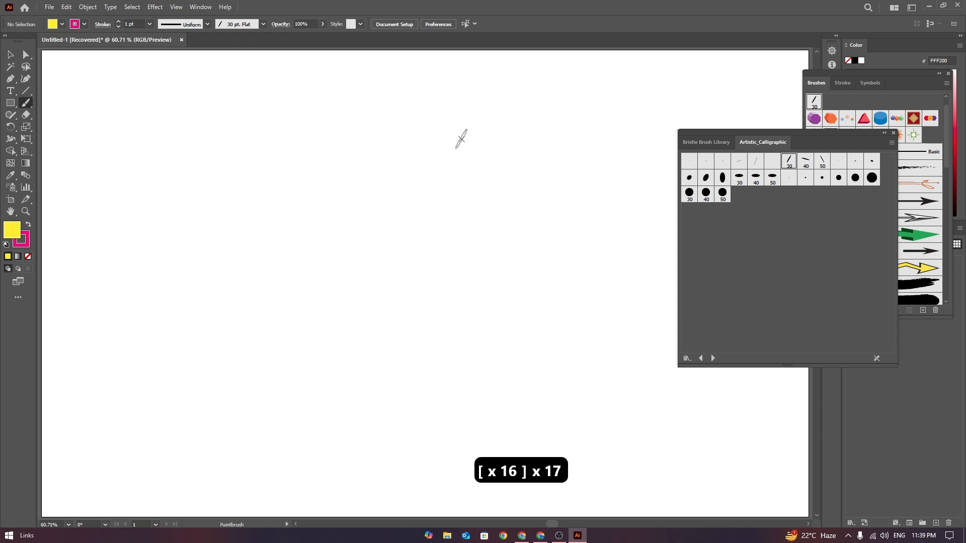
{"action": "key", "text": "bracketright"}
{"action": "key", "text": "bracketright"}
{"action": "key", "text": "bracketright"}
{"action": "key", "text": "bracketright"}
{"action": "key", "text": "bracketleft"}
{"action": "key", "text": "bracketleft"}
{"action": "key", "text": "bracketleft"}
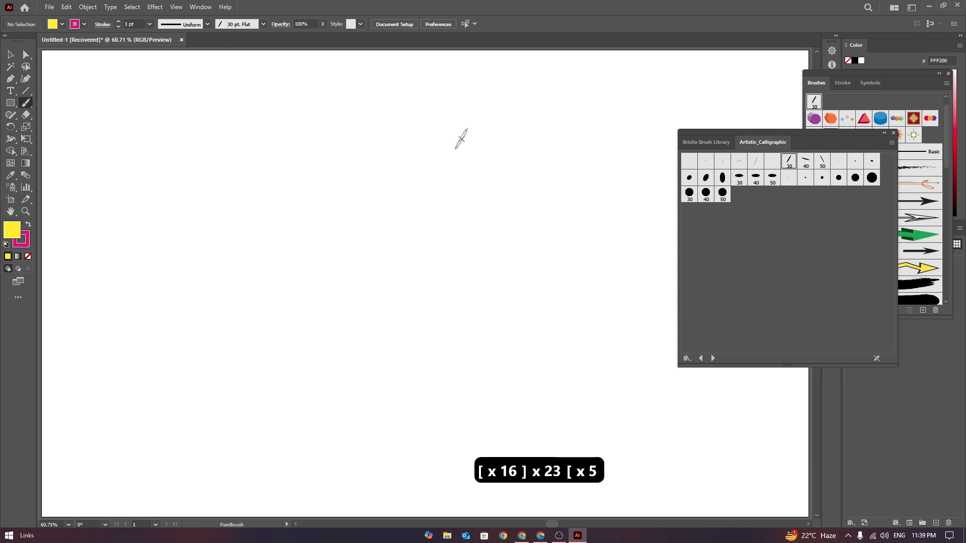
{"action": "key", "text": "bracketleft"}
{"action": "key", "text": "bracketleft"}
{"action": "key", "text": "bracketleft"}
{"action": "key", "text": "bracketleft"}
{"action": "key", "text": "bracketleft"}
{"action": "key", "text": "bracketleft"}
{"action": "key", "text": "bracketleft"}
{"action": "key", "text": "bracketleft"}
{"action": "key", "text": "bracketleft"}
{"action": "key", "text": "bracketleft"}
{"action": "key", "text": "bracketleft"}
{"action": "key", "text": "bracketleft"}
{"action": "key", "text": "bracketleft"}
{"action": "key", "text": "bracketleft"}
{"action": "key", "text": "bracketleft"}
{"action": "key", "text": "bracketleft"}
{"action": "key", "text": "bracketleft"}
{"action": "key", "text": "bracketleft"}
{"action": "key", "text": "bracketleft"}
{"action": "key", "text": "bracketleft"}
{"action": "key", "text": "bracketright"}
{"action": "key", "text": "bracketright"}
{"action": "key", "text": "bracketright"}
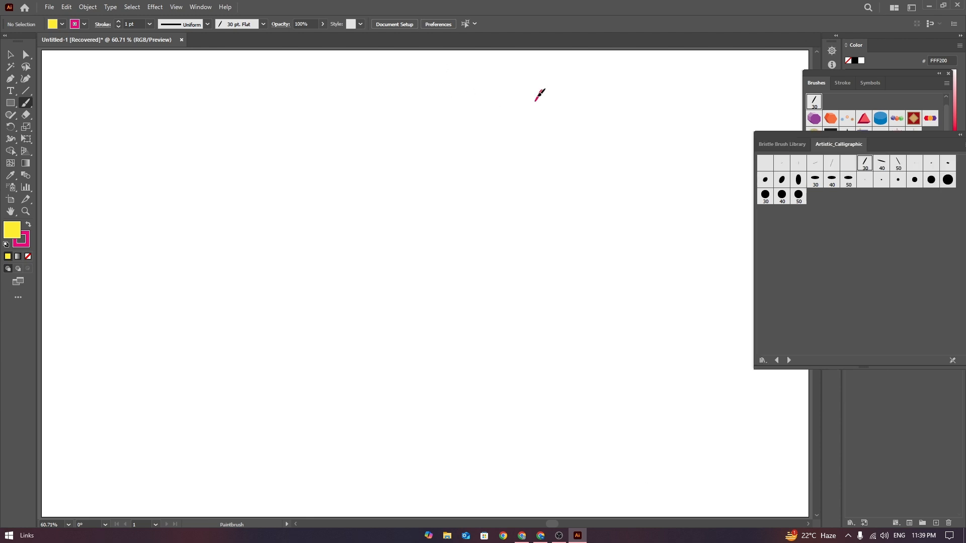
Hand-letter the Urdu word "اردو" in magenta with the 30 pt. Flat calligraphic brush in the upper part of the artboard
{"action": "mouse_move", "coordinate": [540, 91]}
{"action": "left_mouse_down"}
{"action": "mouse_move", "coordinate": [521, 129]}
{"action": "mouse_move", "coordinate": [541, 186]}
{"action": "mouse_move", "coordinate": [514, 223]}
{"action": "left_mouse_up"}
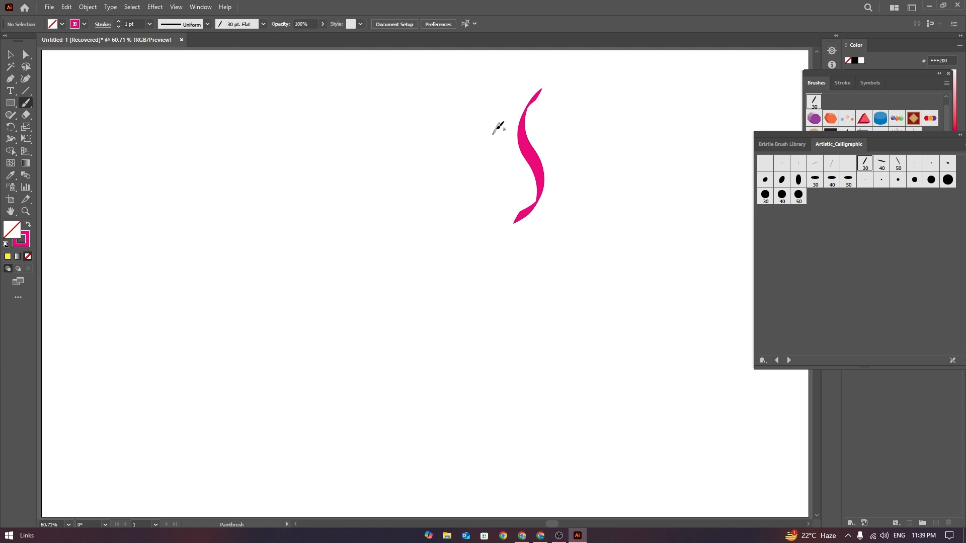
{"action": "mouse_move", "coordinate": [499, 124]}
{"action": "left_mouse_down"}
{"action": "mouse_move", "coordinate": [497, 164]}
{"action": "mouse_move", "coordinate": [512, 192]}
{"action": "mouse_move", "coordinate": [479, 222]}
{"action": "mouse_move", "coordinate": [461, 205]}
{"action": "left_mouse_up"}
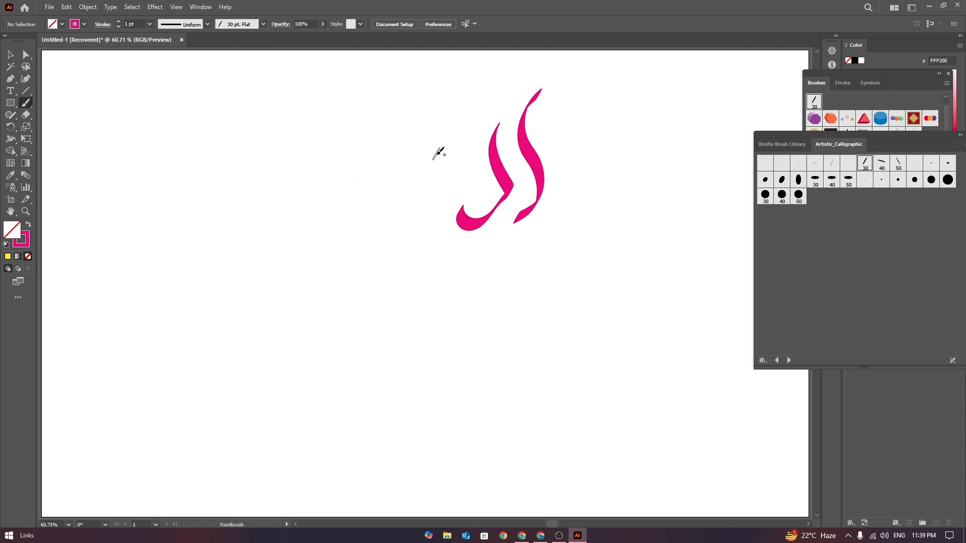
{"action": "mouse_move", "coordinate": [434, 151]}
{"action": "left_mouse_down"}
{"action": "mouse_move", "coordinate": [466, 167]}
{"action": "mouse_move", "coordinate": [466, 195]}
{"action": "mouse_move", "coordinate": [430, 202]}
{"action": "mouse_move", "coordinate": [416, 171]}
{"action": "mouse_move", "coordinate": [400, 171]}
{"action": "mouse_move", "coordinate": [410, 149]}
{"action": "mouse_move", "coordinate": [426, 189]}
{"action": "mouse_move", "coordinate": [395, 205]}
{"action": "mouse_move", "coordinate": [384, 204]}
{"action": "mouse_move", "coordinate": [381, 186]}
{"action": "left_mouse_up"}
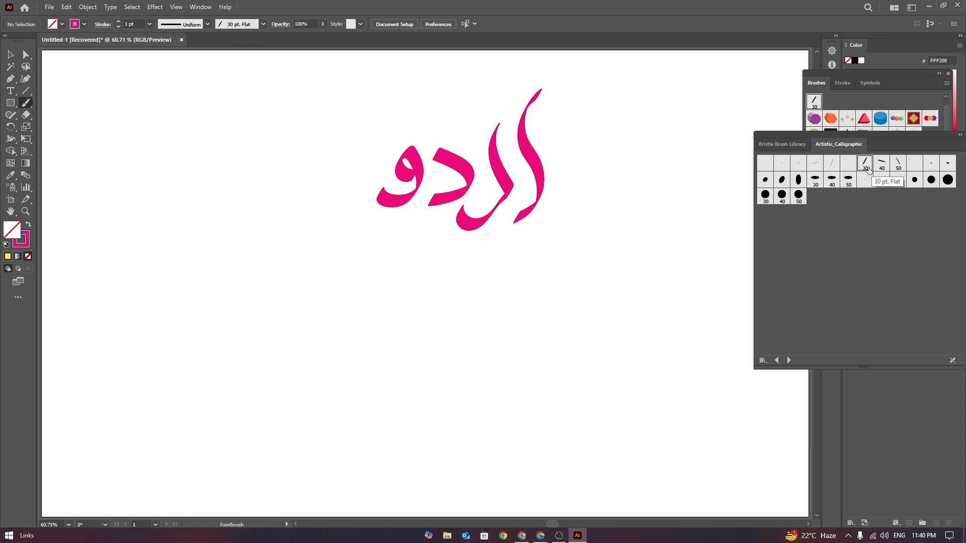
Paint vertical alef-like strokes and two wavy horizontal strokes with the 50 pt. Flat calligraphic brush around the Urdu word, undoing unwanted strokes
{"action": "left_click", "coordinate": [900, 165]}
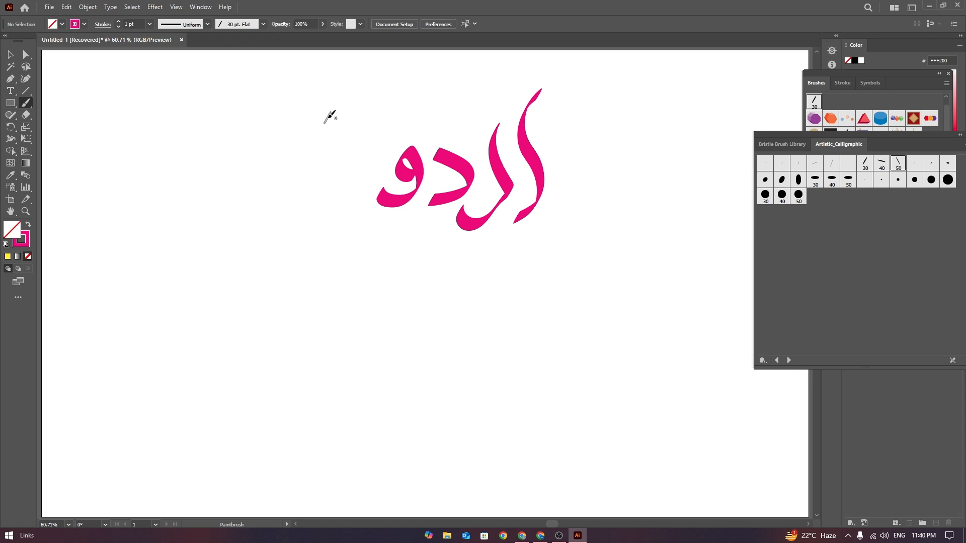
{"action": "mouse_move", "coordinate": [330, 111]}
{"action": "left_mouse_down"}
{"action": "mouse_move", "coordinate": [322, 141]}
{"action": "mouse_move", "coordinate": [336, 215]}
{"action": "mouse_move", "coordinate": [330, 247]}
{"action": "mouse_move", "coordinate": [310, 262]}
{"action": "left_mouse_up"}
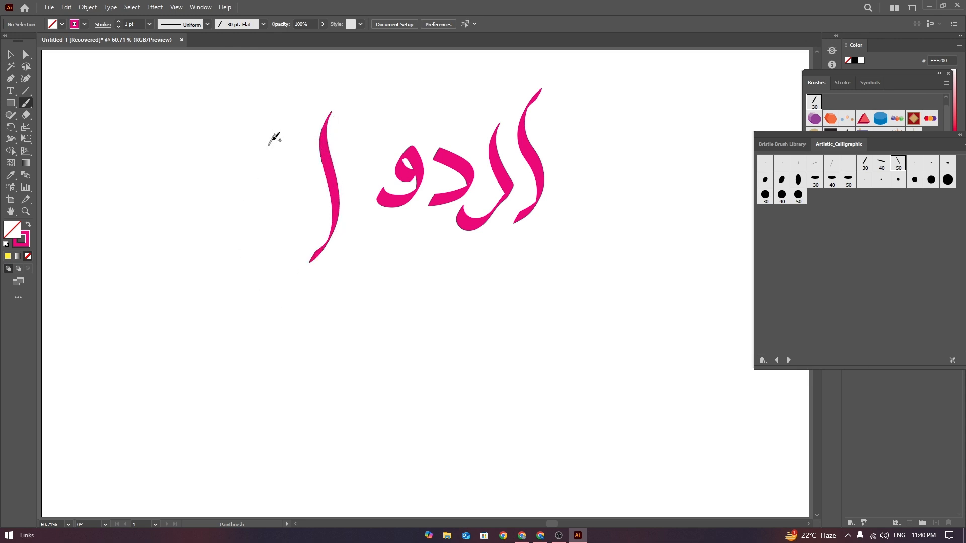
{"action": "key", "text": "ctrl+z"}
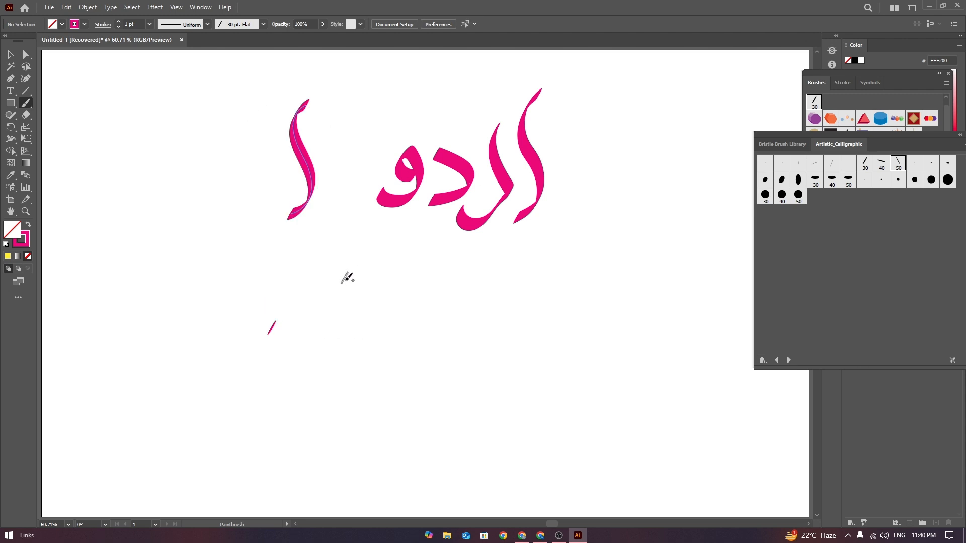
{"action": "key", "text": "ctrl+z"}
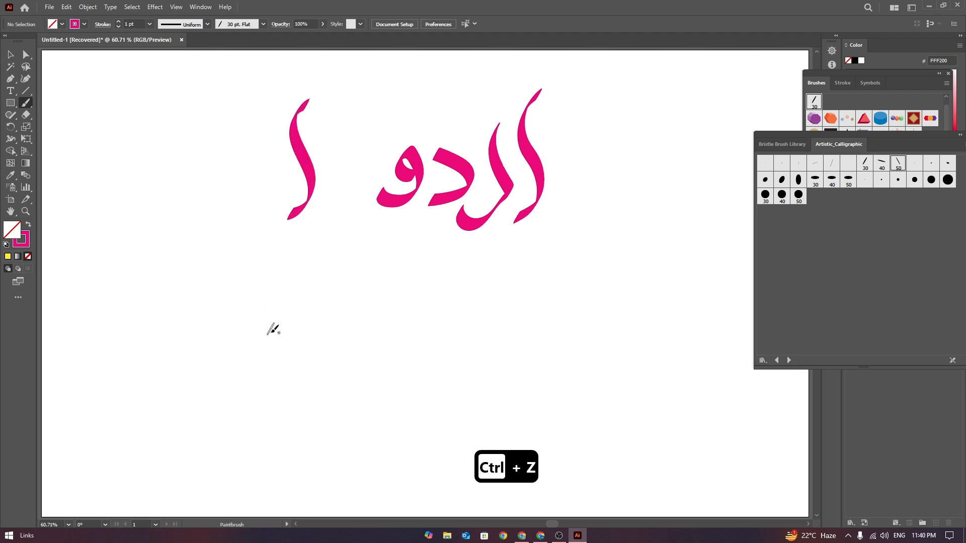
{"action": "mouse_move", "coordinate": [272, 335]}
{"action": "left_mouse_down"}
{"action": "mouse_move", "coordinate": [305, 317]}
{"action": "mouse_move", "coordinate": [371, 342]}
{"action": "mouse_move", "coordinate": [403, 311]}
{"action": "left_mouse_up"}
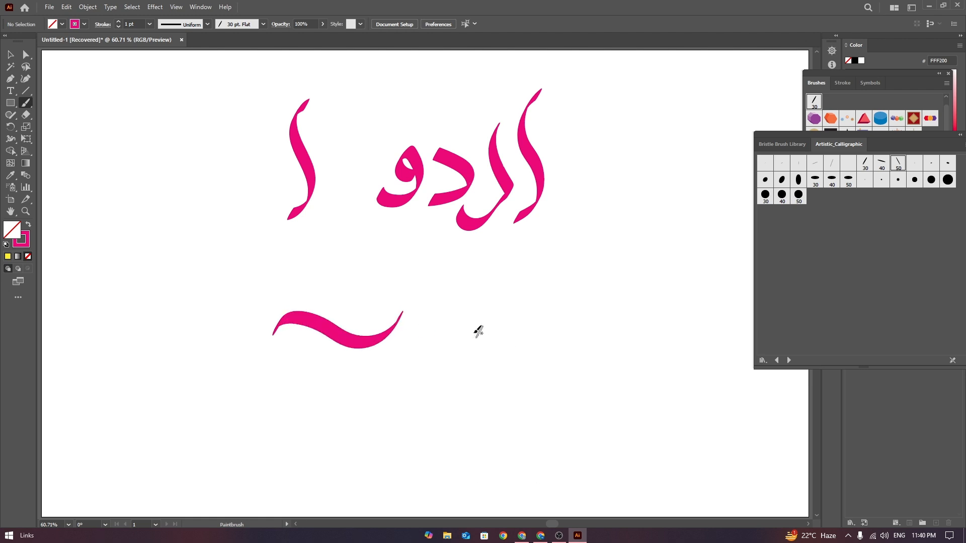
{"action": "mouse_move", "coordinate": [452, 350]}
{"action": "left_mouse_down"}
{"action": "mouse_move", "coordinate": [467, 332]}
{"action": "mouse_move", "coordinate": [493, 330]}
{"action": "mouse_move", "coordinate": [566, 352]}
{"action": "mouse_move", "coordinate": [597, 325]}
{"action": "left_mouse_up"}
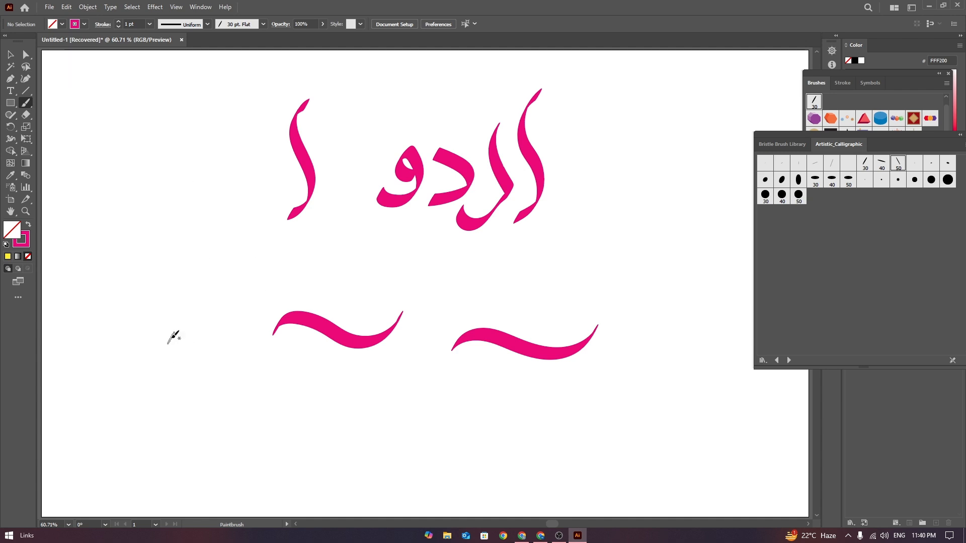
{"action": "mouse_move", "coordinate": [175, 336]}
{"action": "left_mouse_down"}
{"action": "mouse_move", "coordinate": [200, 315]}
{"action": "mouse_move", "coordinate": [173, 236]}
{"action": "mouse_move", "coordinate": [201, 224]}
{"action": "left_mouse_up"}
Select all the magenta lettering and test strokes on the artboard and delete them
{"action": "left_click", "coordinate": [10, 54]}
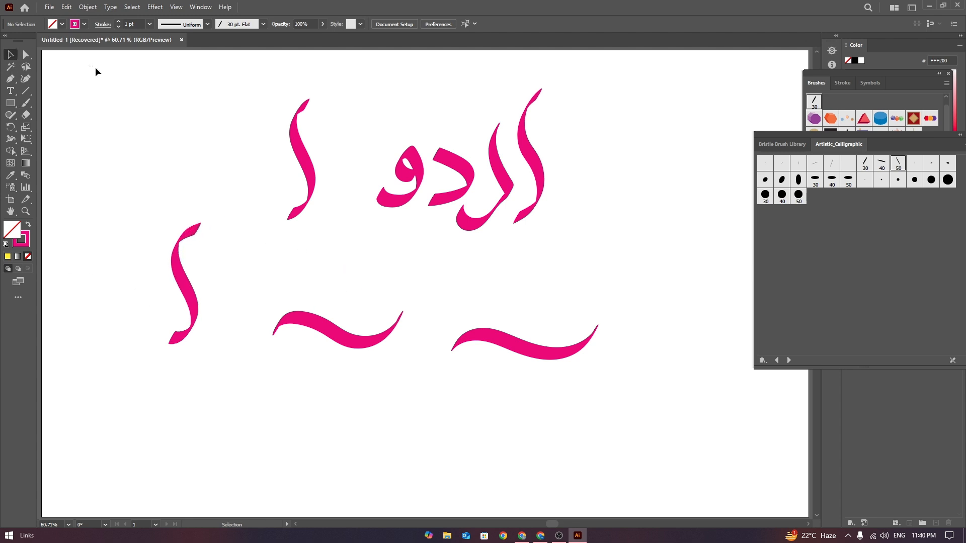
{"action": "left_click_drag", "start_coordinate": [96, 55], "coordinate": [626, 403]}
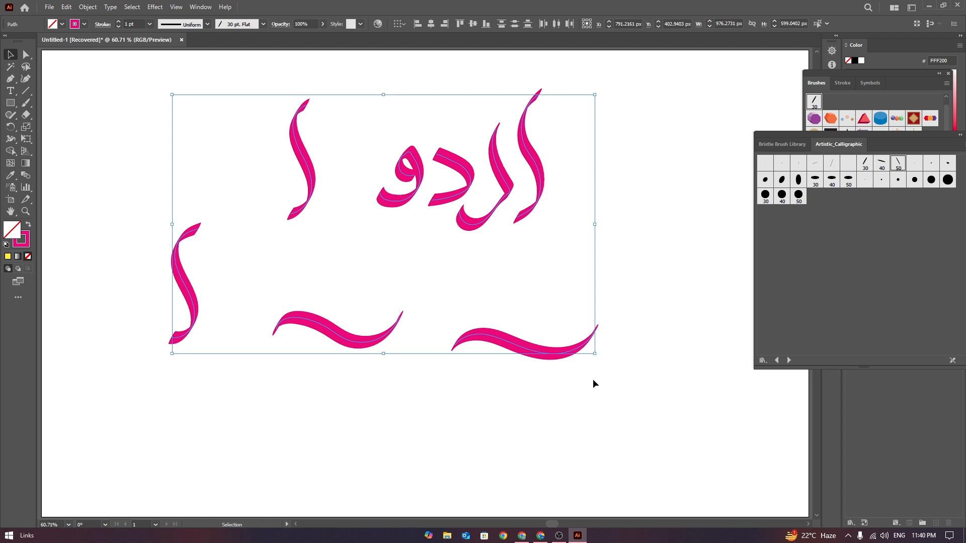
{"action": "key", "text": "Delete"}
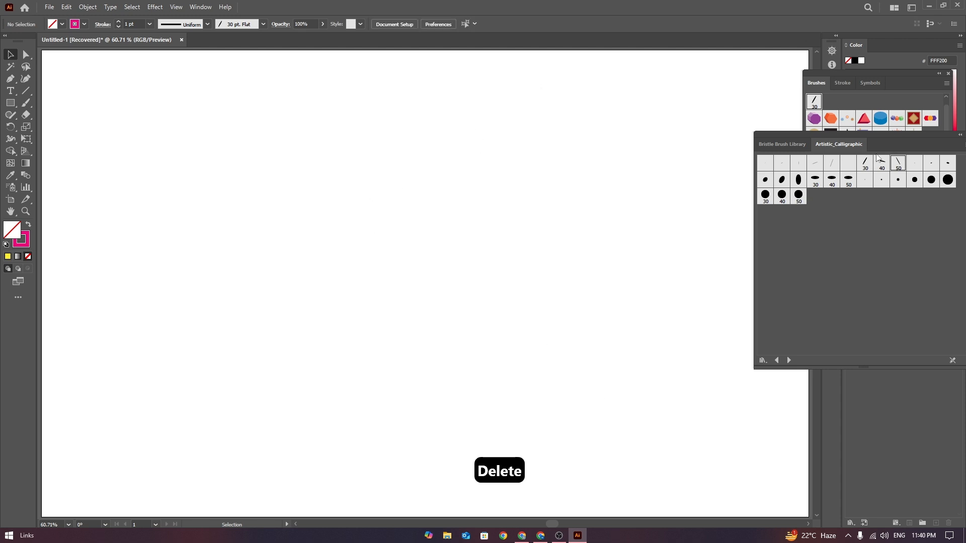
Close the Artistic_Calligraphic brush library and move the Brushes panel over the middle of the artboard
{"action": "mouse_move", "coordinate": [886, 140]}
{"action": "left_mouse_down"}
{"action": "mouse_move", "coordinate": [644, 110]}
{"action": "mouse_move", "coordinate": [778, 110]}
{"action": "left_mouse_up"}
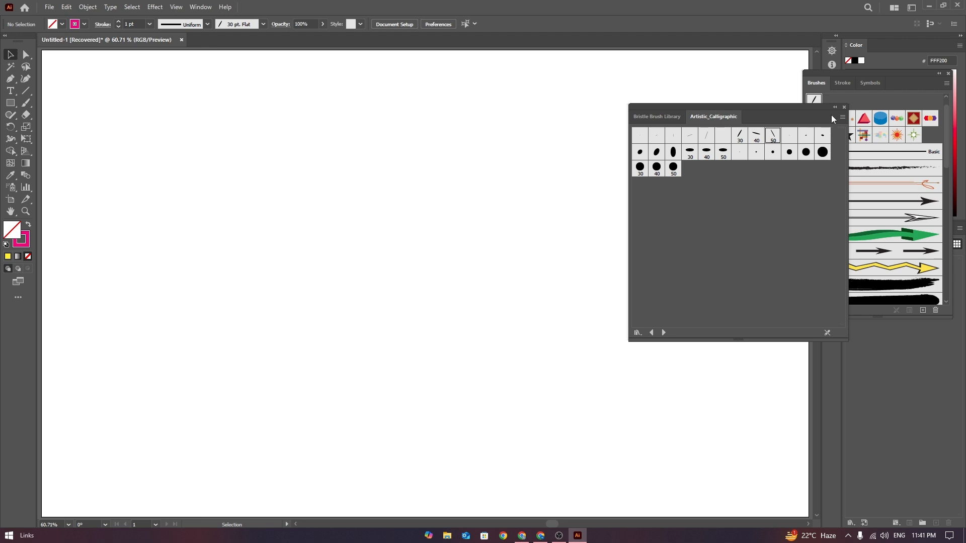
{"action": "left_click", "coordinate": [844, 107]}
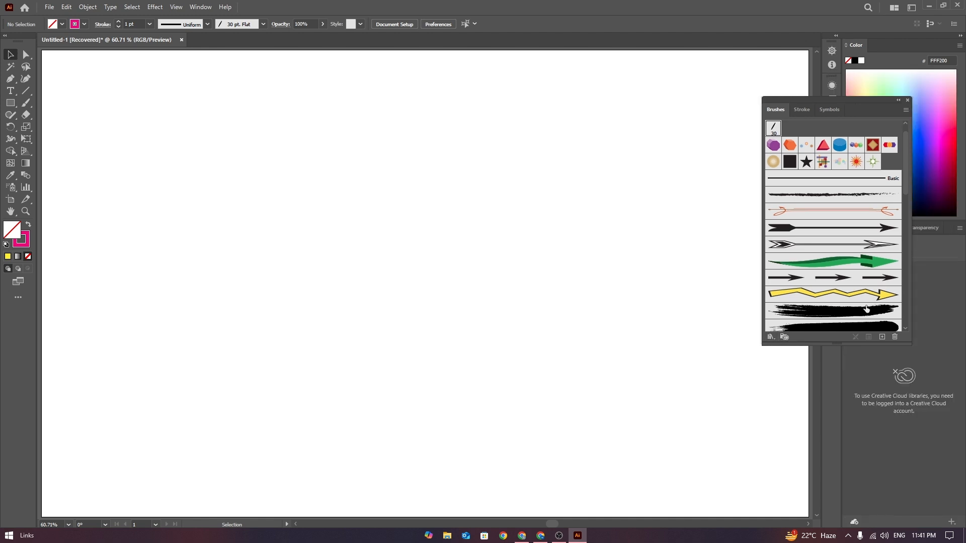
{"action": "left_click_drag", "start_coordinate": [858, 100], "coordinate": [530, 71]}
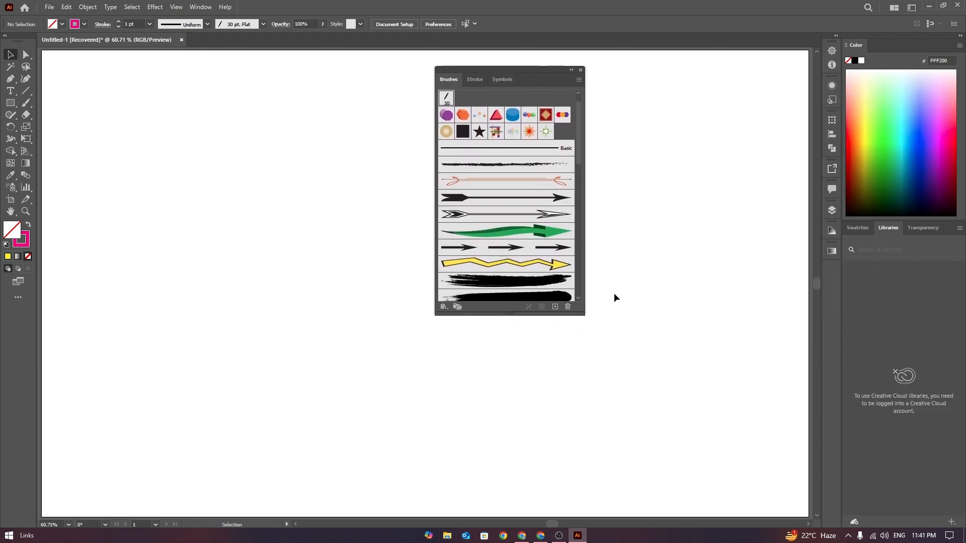
{"action": "left_click", "coordinate": [555, 307]}
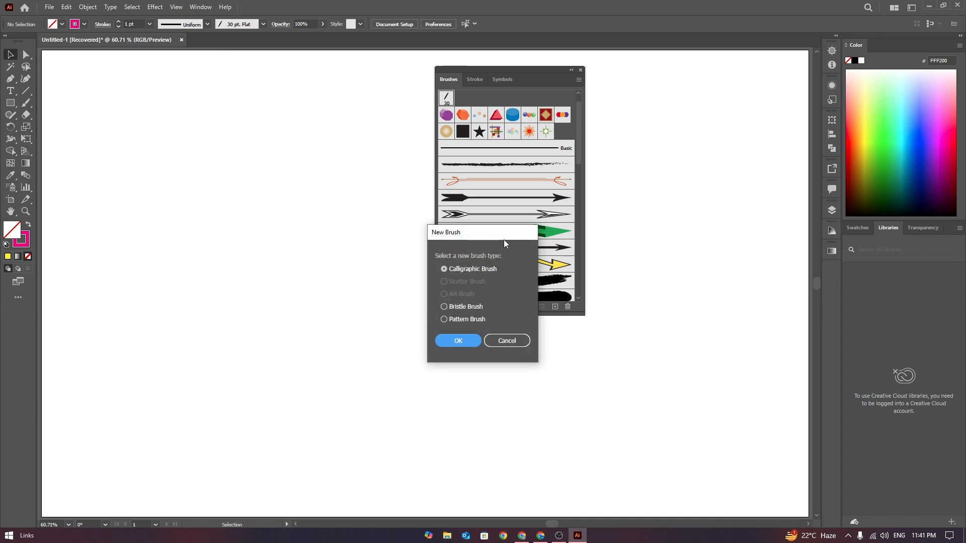
{"action": "mouse_move", "coordinate": [505, 244]}
{"action": "left_mouse_down"}
{"action": "mouse_move", "coordinate": [445, 204]}
{"action": "mouse_move", "coordinate": [388, 96]}
{"action": "left_mouse_up"}
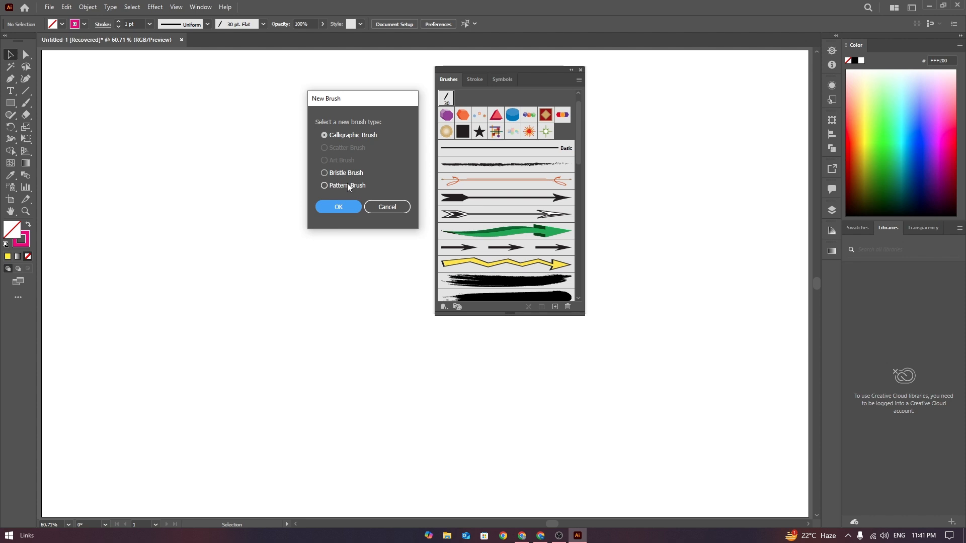
{"action": "left_click", "coordinate": [346, 208]}
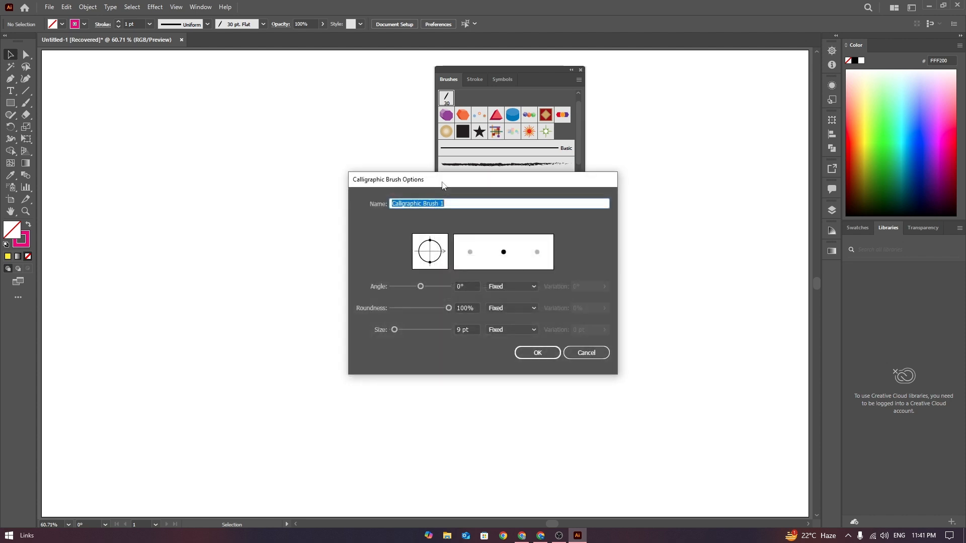
{"action": "left_click", "coordinate": [583, 359]}
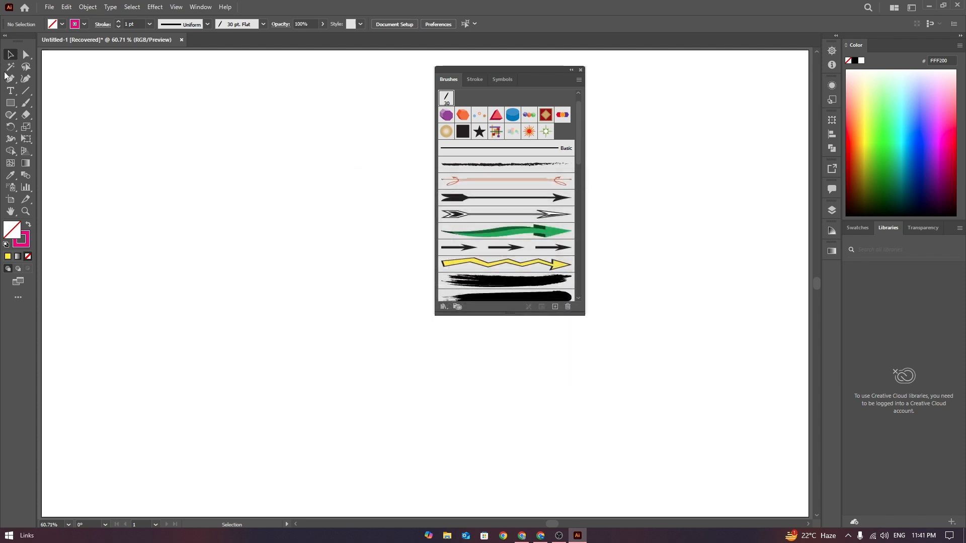
Draw a short horizontal line about 56 px long with the Line Segment tool in the upper-left area of the artboard
{"action": "left_click", "coordinate": [25, 96]}
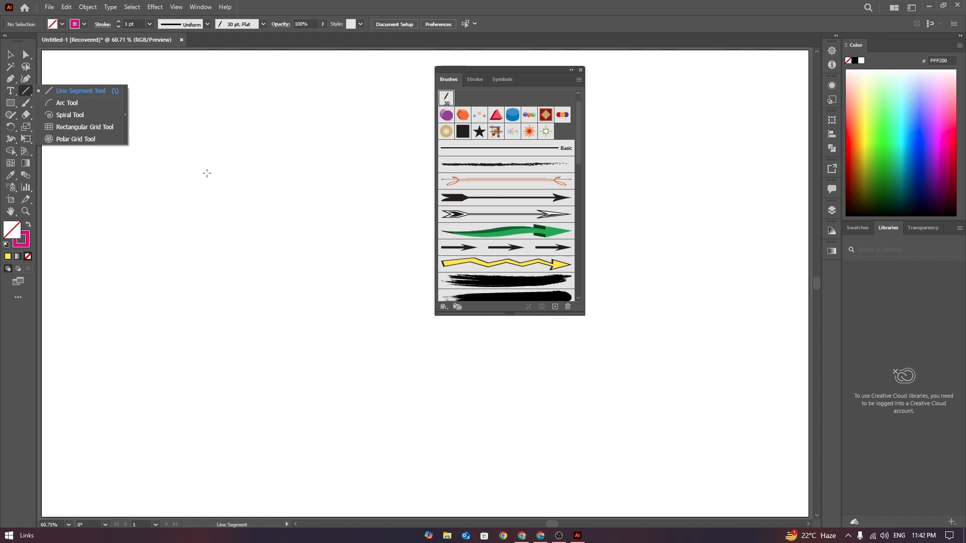
{"action": "mouse_move", "coordinate": [203, 175]}
{"action": "left_mouse_down"}
{"action": "mouse_move", "coordinate": [251, 196]}
{"action": "mouse_move", "coordinate": [267, 176]}
{"action": "mouse_move", "coordinate": [228, 174]}
{"action": "left_mouse_up"}
{"action": "key", "text": "v"}
{"action": "left_click", "coordinate": [221, 160]}
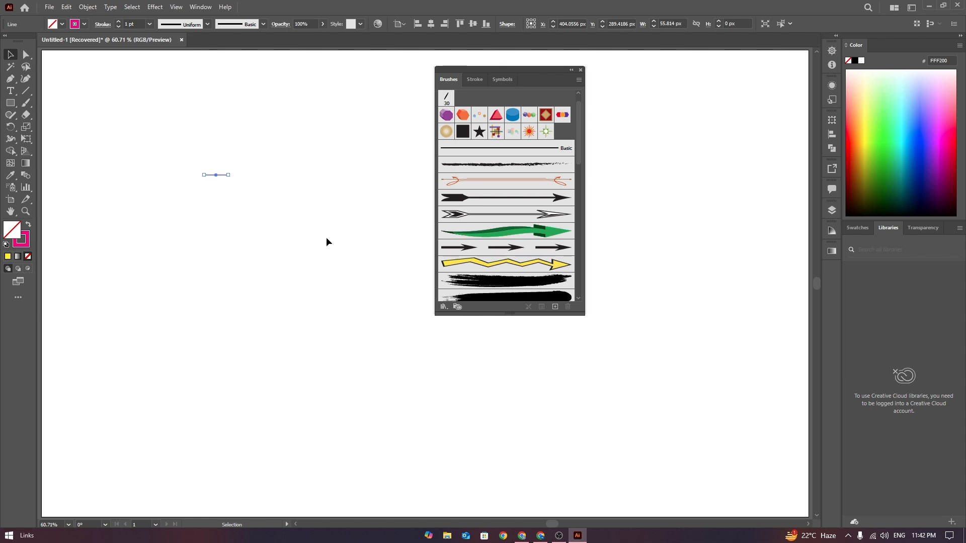
Create a new calligraphic brush with a 30° angle, 20% roundness and a size of 44 pt
{"action": "left_click", "coordinate": [554, 307]}
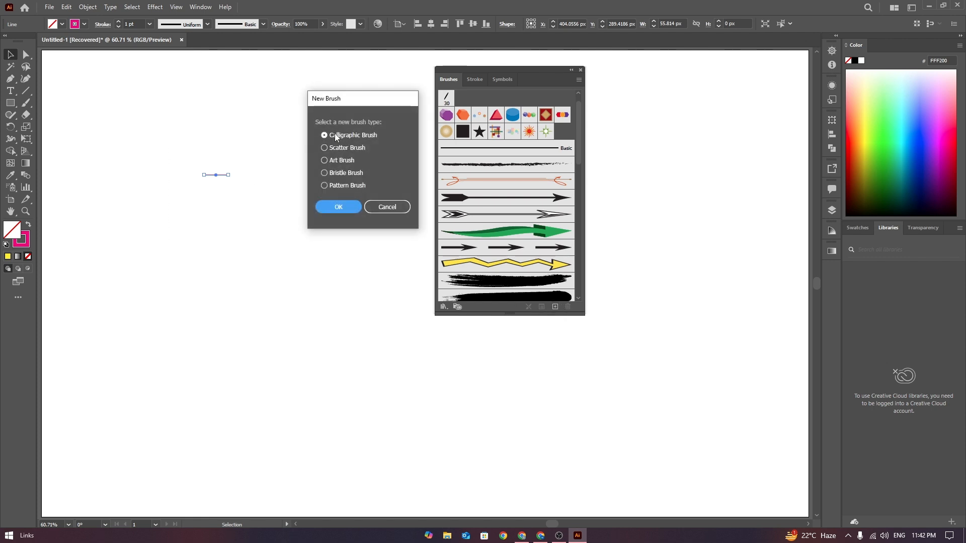
{"action": "left_click", "coordinate": [345, 206]}
{"action": "left_click_drag", "start_coordinate": [501, 159], "coordinate": [477, 120]}
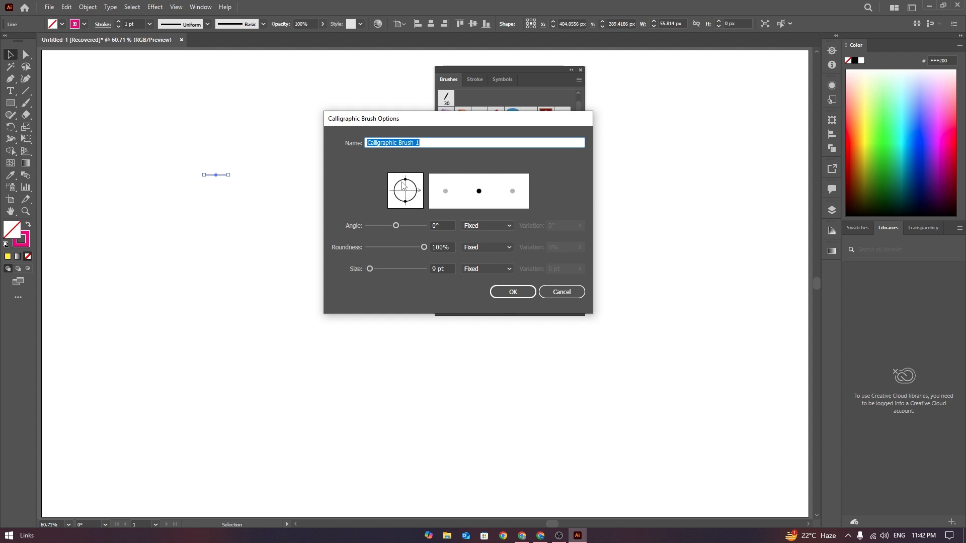
{"action": "mouse_move", "coordinate": [405, 180]}
{"action": "left_mouse_down"}
{"action": "mouse_move", "coordinate": [407, 196]}
{"action": "mouse_move", "coordinate": [418, 186]}
{"action": "left_mouse_up"}
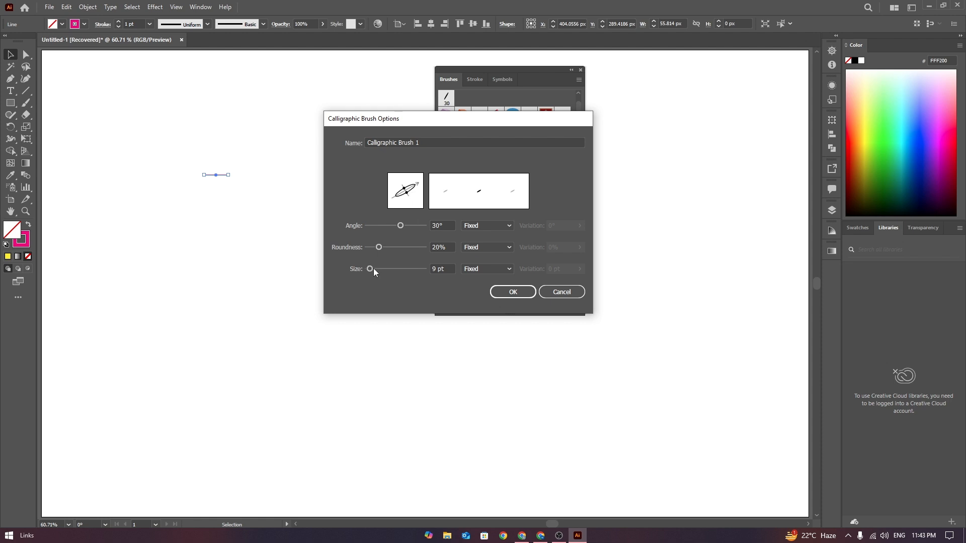
{"action": "left_click_drag", "start_coordinate": [371, 270], "coordinate": [380, 267]}
{"action": "left_click", "coordinate": [512, 294]}
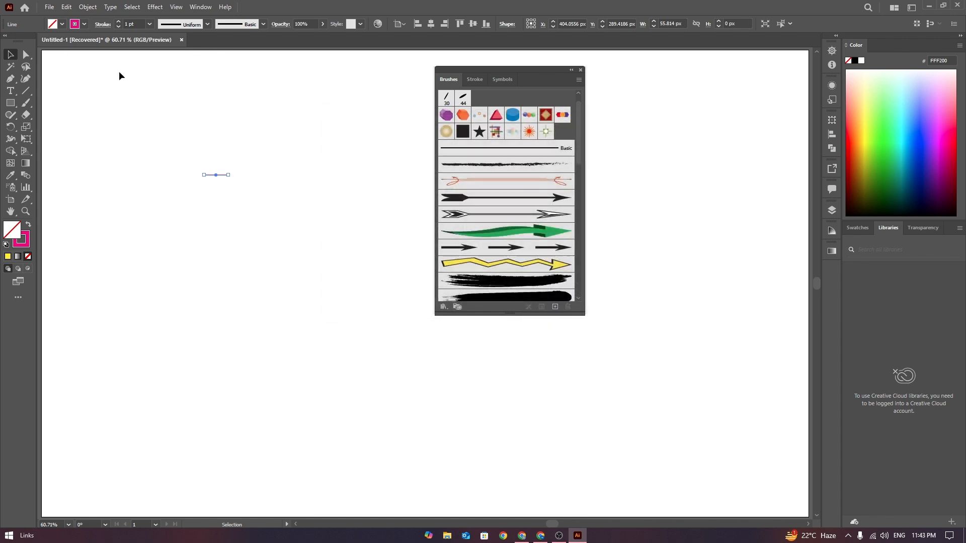
Hand-letter the Urdu word "اردو" in magenta with the new 44 pt calligraphic brush beside the Brushes panel
{"action": "key", "text": "b"}
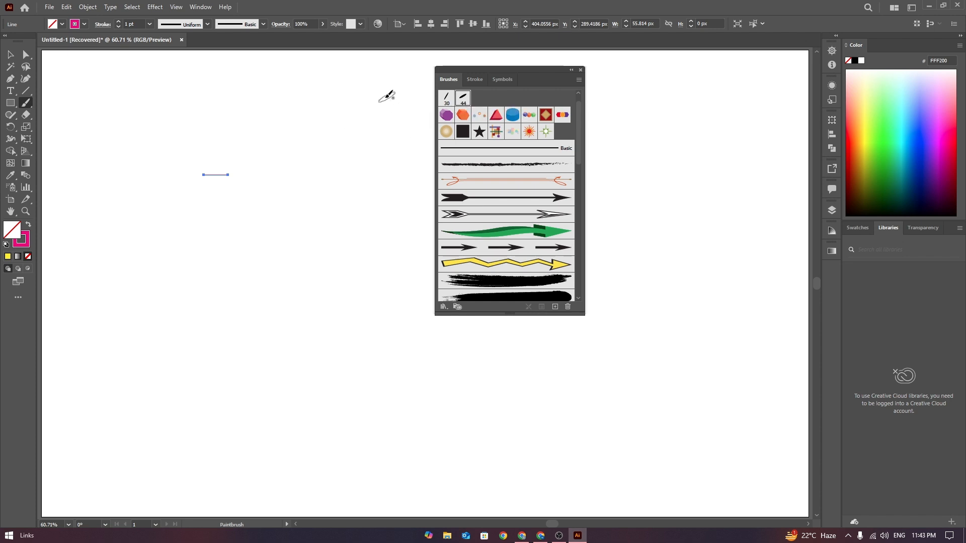
{"action": "mouse_move", "coordinate": [370, 119]}
{"action": "left_mouse_down"}
{"action": "mouse_move", "coordinate": [350, 135]}
{"action": "mouse_move", "coordinate": [383, 194]}
{"action": "mouse_move", "coordinate": [391, 230]}
{"action": "mouse_move", "coordinate": [373, 256]}
{"action": "mouse_move", "coordinate": [346, 269]}
{"action": "left_mouse_up"}
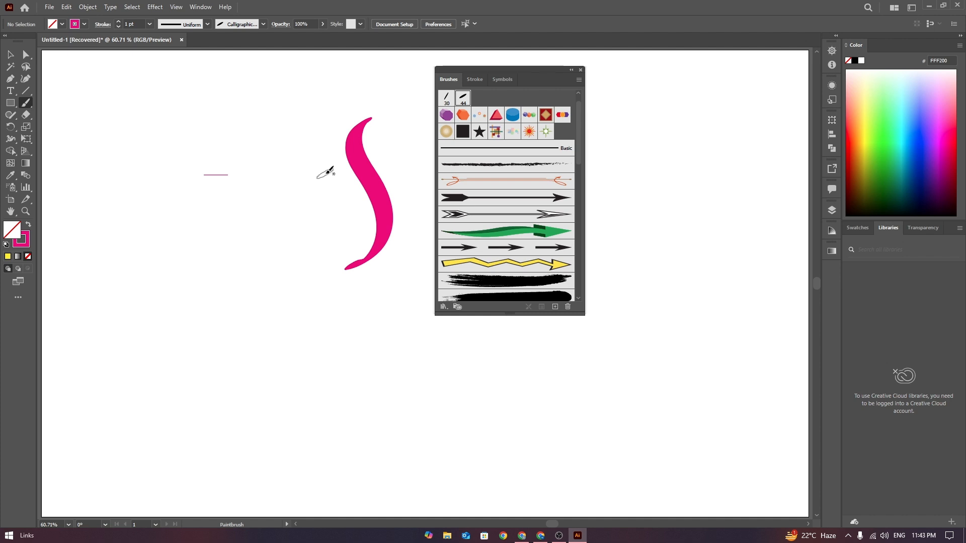
{"action": "mouse_move", "coordinate": [330, 170]}
{"action": "left_mouse_down"}
{"action": "mouse_move", "coordinate": [324, 187]}
{"action": "mouse_move", "coordinate": [343, 246]}
{"action": "mouse_move", "coordinate": [280, 280]}
{"action": "left_mouse_up"}
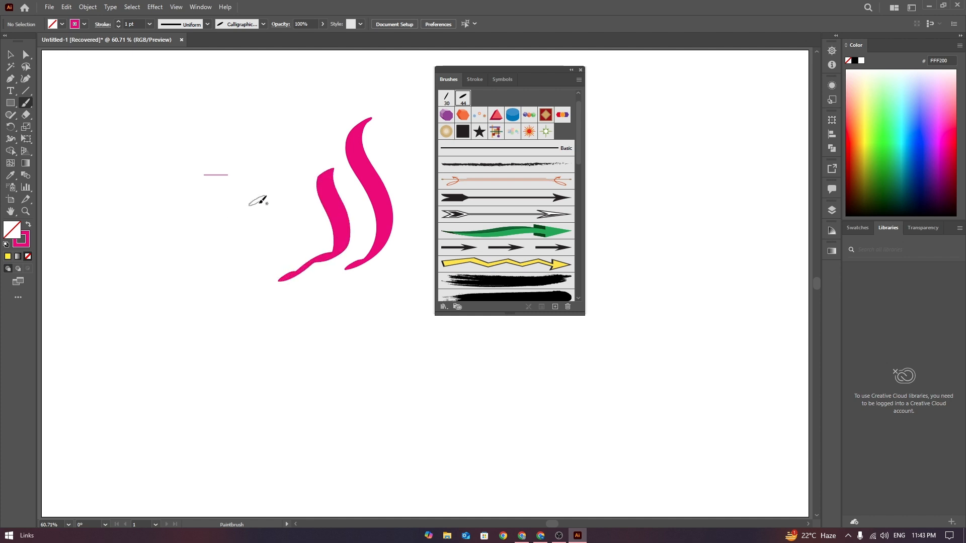
{"action": "mouse_move", "coordinate": [248, 190]}
{"action": "left_mouse_down"}
{"action": "mouse_move", "coordinate": [283, 197]}
{"action": "mouse_move", "coordinate": [282, 231]}
{"action": "mouse_move", "coordinate": [252, 244]}
{"action": "mouse_move", "coordinate": [204, 214]}
{"action": "mouse_move", "coordinate": [196, 203]}
{"action": "mouse_move", "coordinate": [207, 192]}
{"action": "mouse_move", "coordinate": [225, 212]}
{"action": "mouse_move", "coordinate": [211, 240]}
{"action": "mouse_move", "coordinate": [163, 252]}
{"action": "left_mouse_up"}
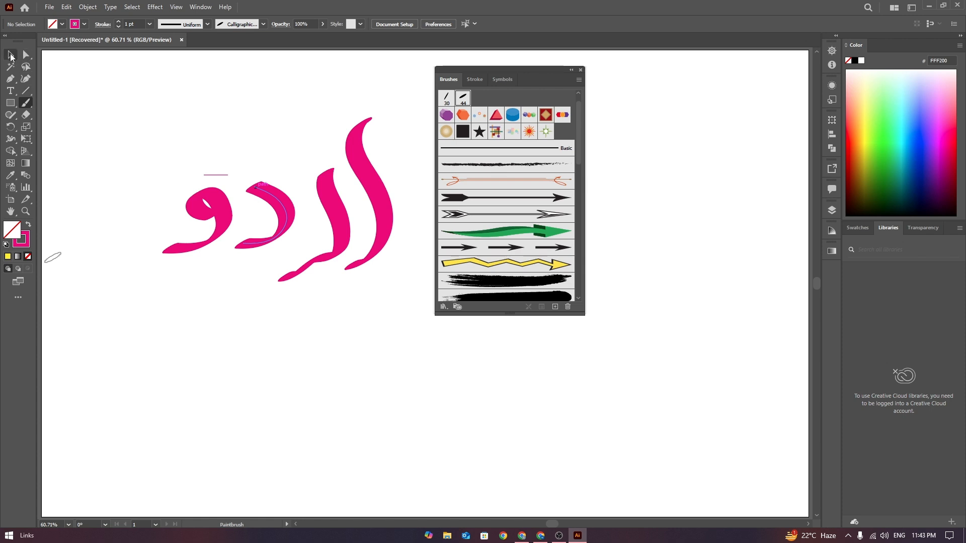
Delete the lettered word together with the short line and move the Brushes panel aside
{"action": "left_click", "coordinate": [10, 54]}
{"action": "left_click_drag", "start_coordinate": [194, 134], "coordinate": [412, 318]}
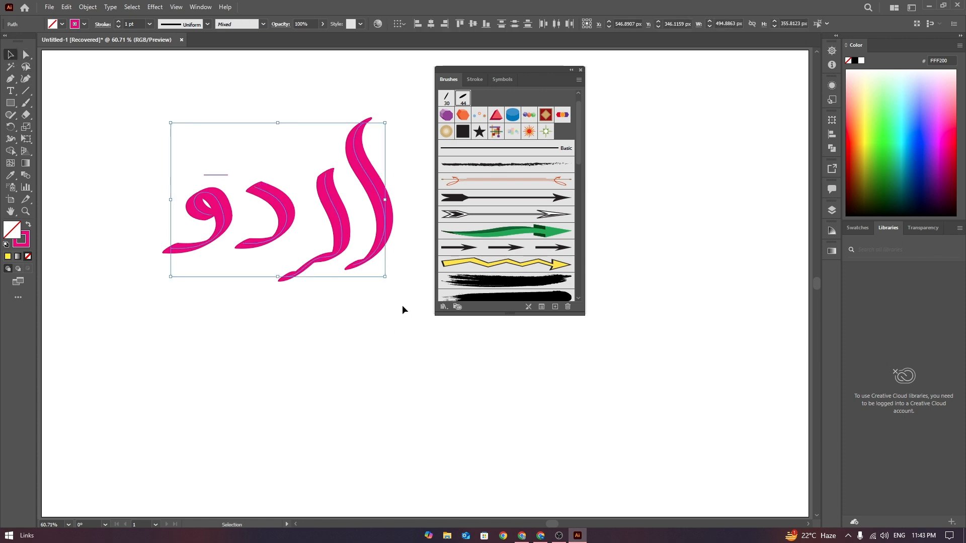
{"action": "key", "text": "Delete"}
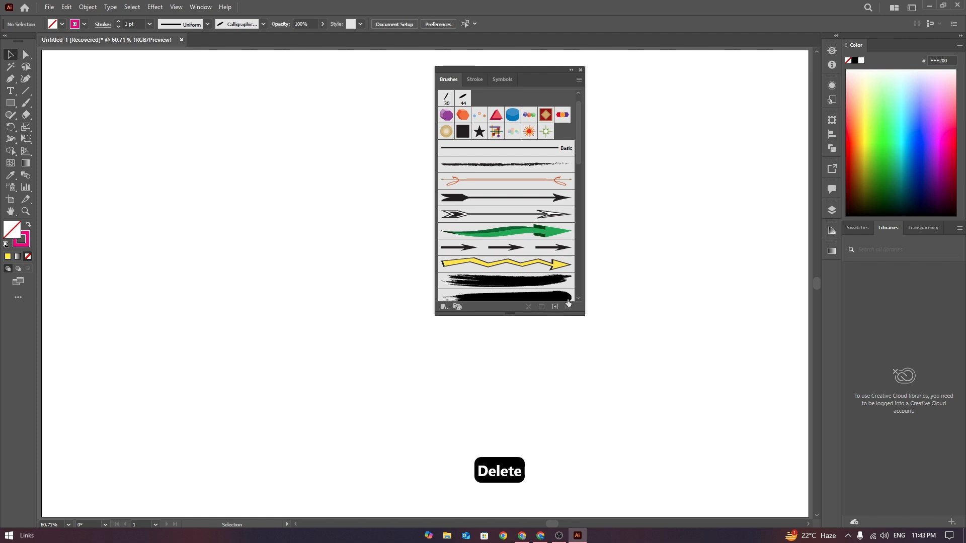
{"action": "left_click_drag", "start_coordinate": [551, 68], "coordinate": [661, 74]}
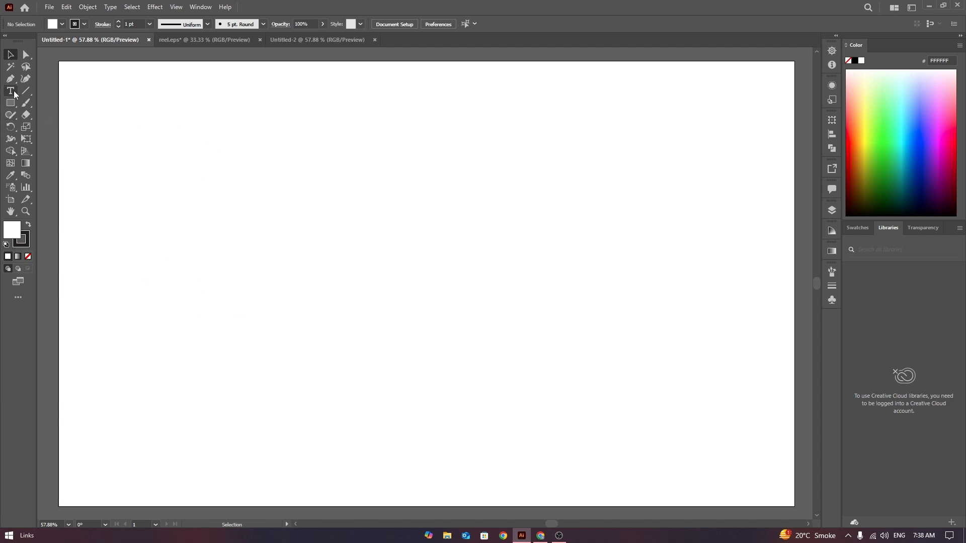
Add a point text object in Comic Sans MS in the artboard's upper-left area and replace its placeholder with "enjoy"
{"action": "left_click", "coordinate": [204, 167]}
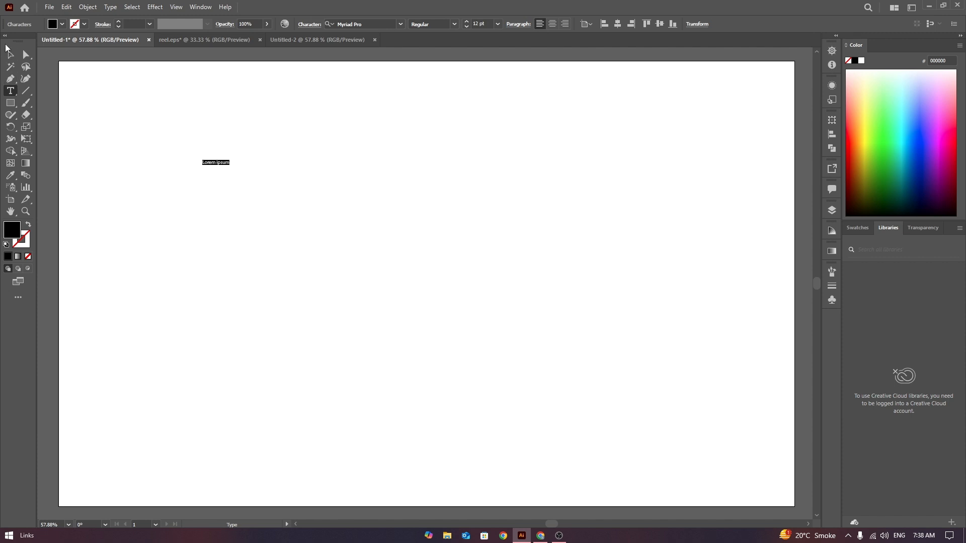
{"action": "key", "text": "Escape"}
{"action": "left_click_drag", "start_coordinate": [204, 176], "coordinate": [132, 182]}
{"action": "double_click", "coordinate": [243, 182]}
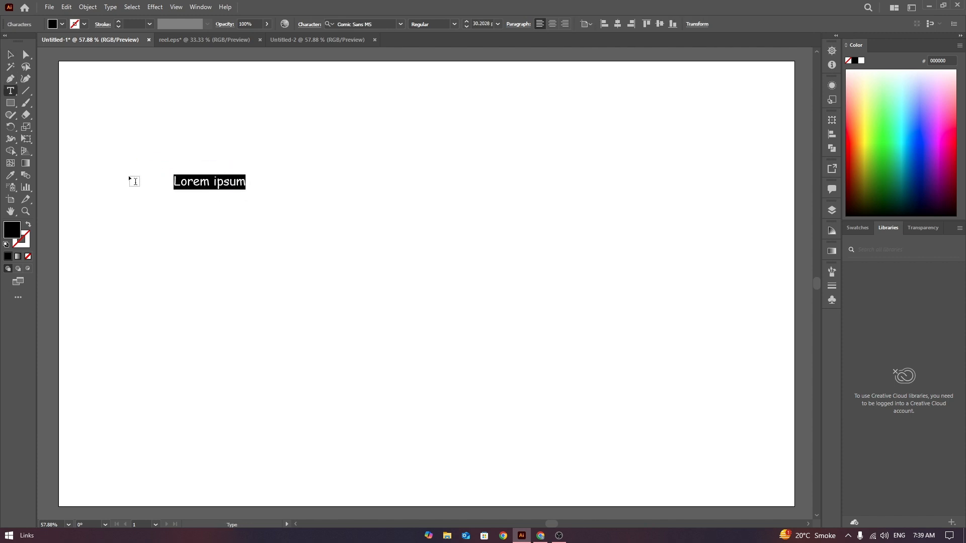
{"action": "key", "text": "Caps_Lock"}
{"action": "key", "text": "BackSpace"}
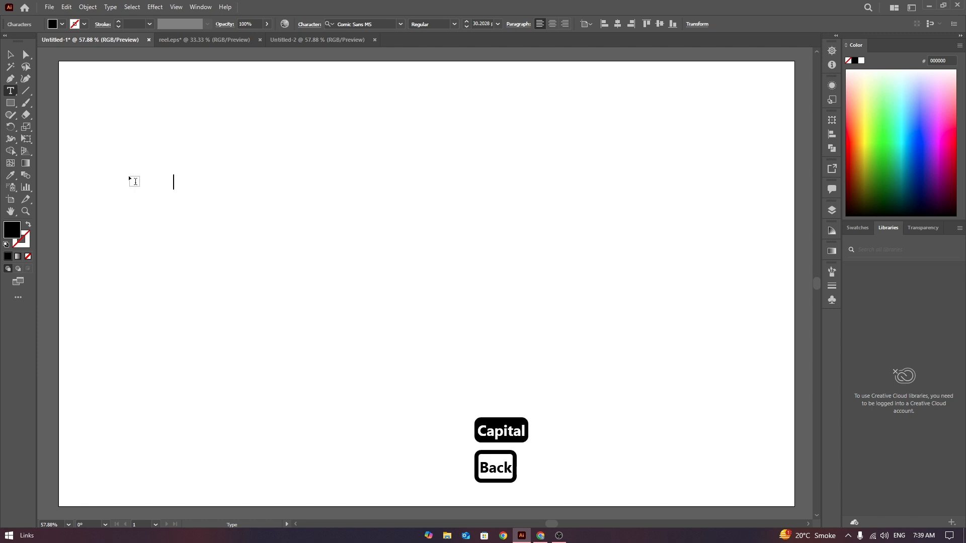
{"action": "type", "text": "enjoy"}
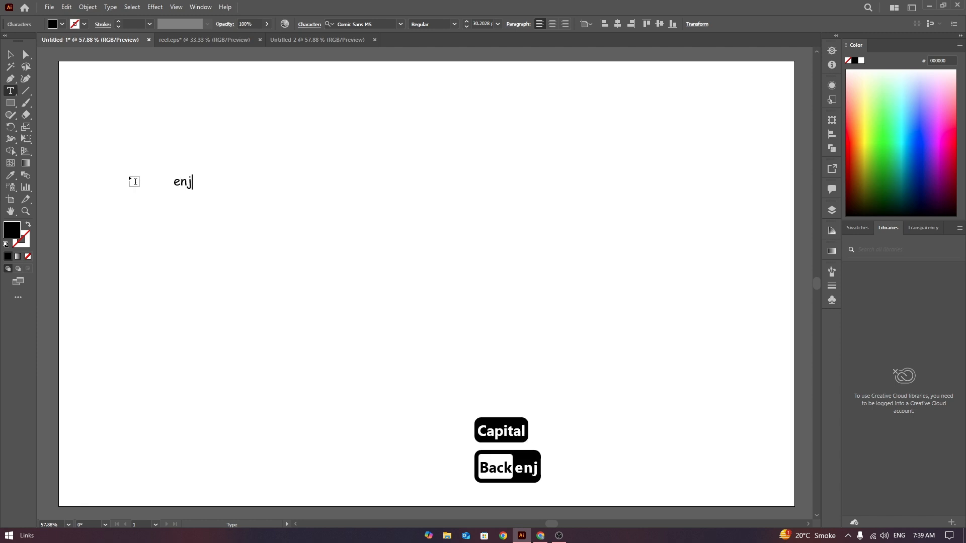
{"action": "left_click", "coordinate": [11, 54]}
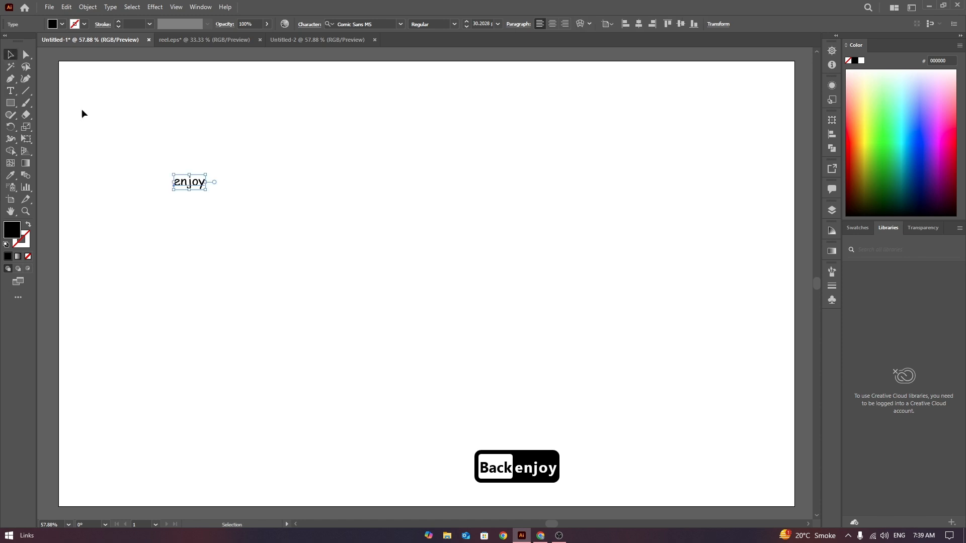
Change the font of the word "enjoy" to Mustardo and leave text editing
{"action": "key", "text": "ctrl+z"}
{"action": "double_click", "coordinate": [190, 184]}
{"action": "left_click_drag", "start_coordinate": [206, 183], "coordinate": [172, 183]}
{"action": "left_click", "coordinate": [393, 25]}
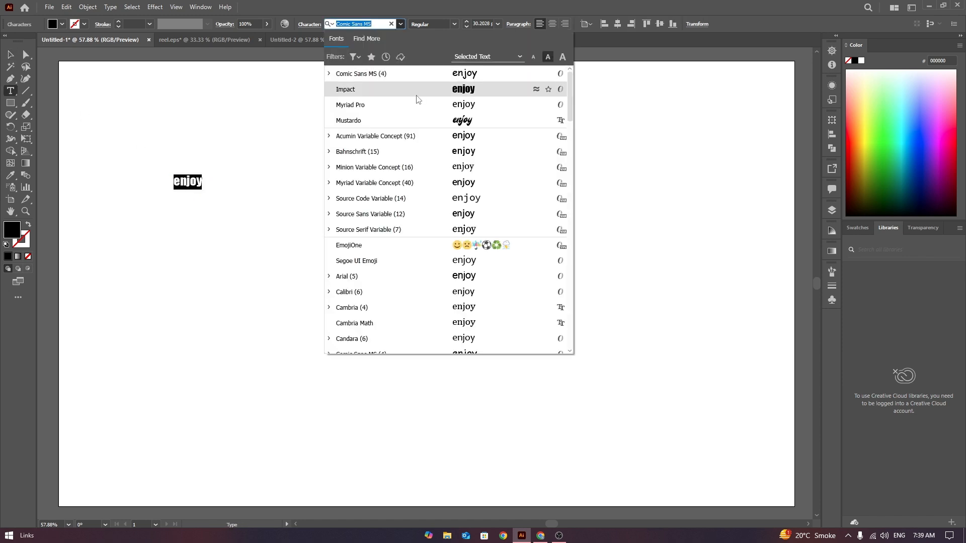
{"action": "key", "text": "Down"}
{"action": "key", "text": "Down"}
{"action": "key", "text": "Down"}
{"action": "key", "text": "Down"}
{"action": "key", "text": "Down"}
{"action": "key", "text": "Down"}
{"action": "key", "text": "Down"}
{"action": "key", "text": "Down"}
{"action": "key", "text": "Down"}
{"action": "key", "text": "Down"}
{"action": "key", "text": "Down"}
{"action": "key", "text": "Down"}
{"action": "key", "text": "Down"}
{"action": "key", "text": "Down"}
{"action": "key", "text": "Down"}
{"action": "key", "text": "Down"}
{"action": "key", "text": "Down"}
{"action": "key", "text": "Down"}
{"action": "key", "text": "Down"}
{"action": "key", "text": "Down"}
{"action": "key", "text": "Down"}
{"action": "key", "text": "Down"}
{"action": "key", "text": "Down"}
{"action": "key", "text": "Down"}
{"action": "key", "text": "Down"}
{"action": "key", "text": "Down"}
{"action": "key", "text": "Down"}
{"action": "key", "text": "Down"}
{"action": "key", "text": "Down"}
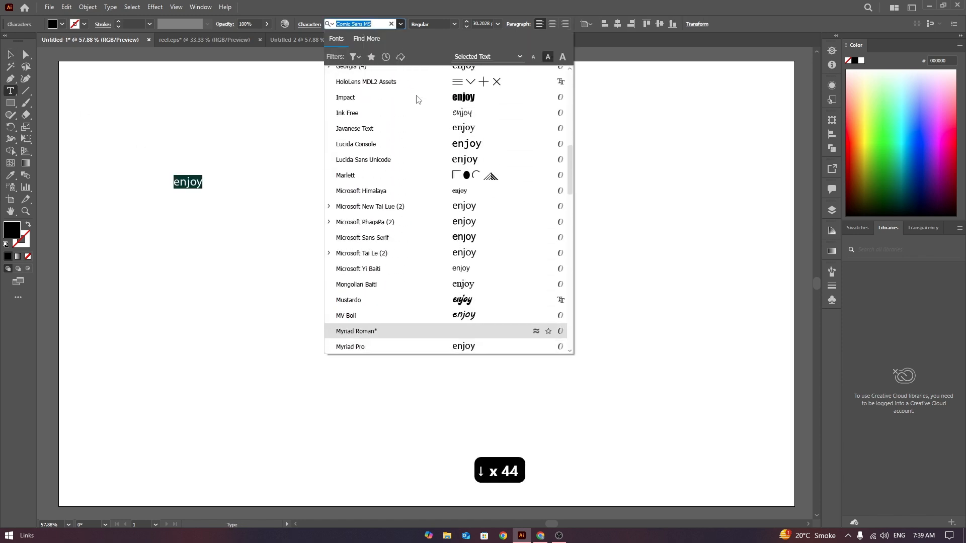
{"action": "key", "text": "Up"}
{"action": "key", "text": "Up"}
{"action": "key", "text": "Up"}
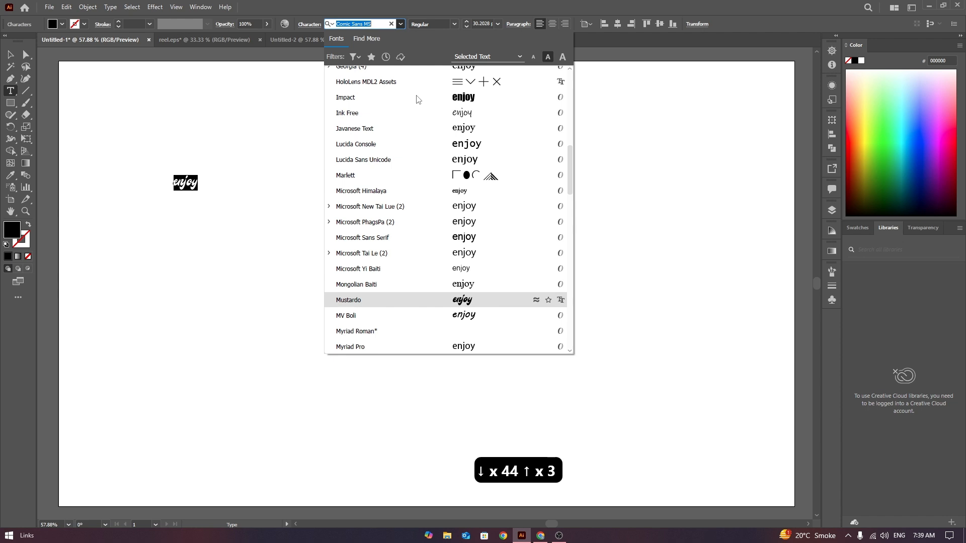
{"action": "key", "text": "Return"}
{"action": "left_click", "coordinate": [10, 54]}
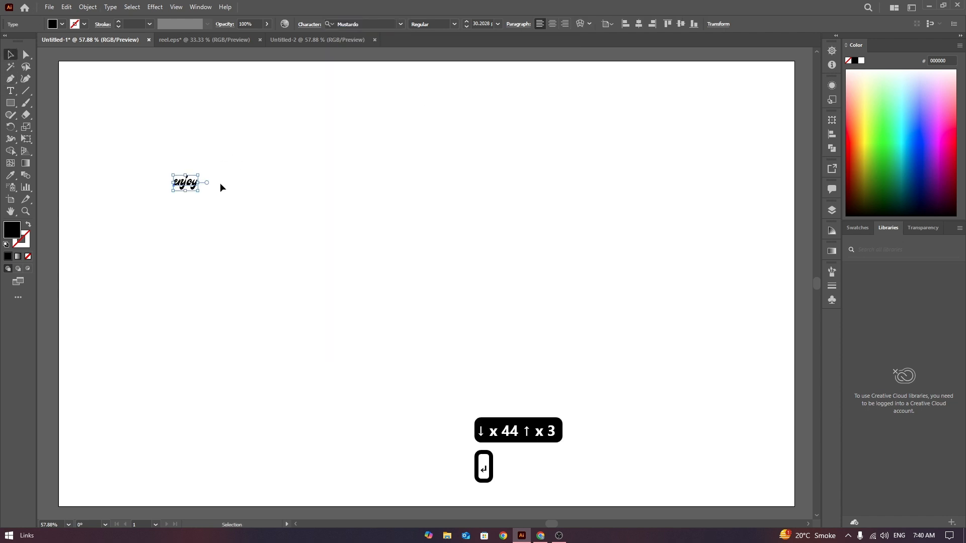
Enlarge the word "enjoy" to about 246 px wide and convert the text to outlines
{"action": "left_click_drag", "start_coordinate": [198, 191], "coordinate": [239, 217]}
{"action": "left_click", "coordinate": [256, 139]}
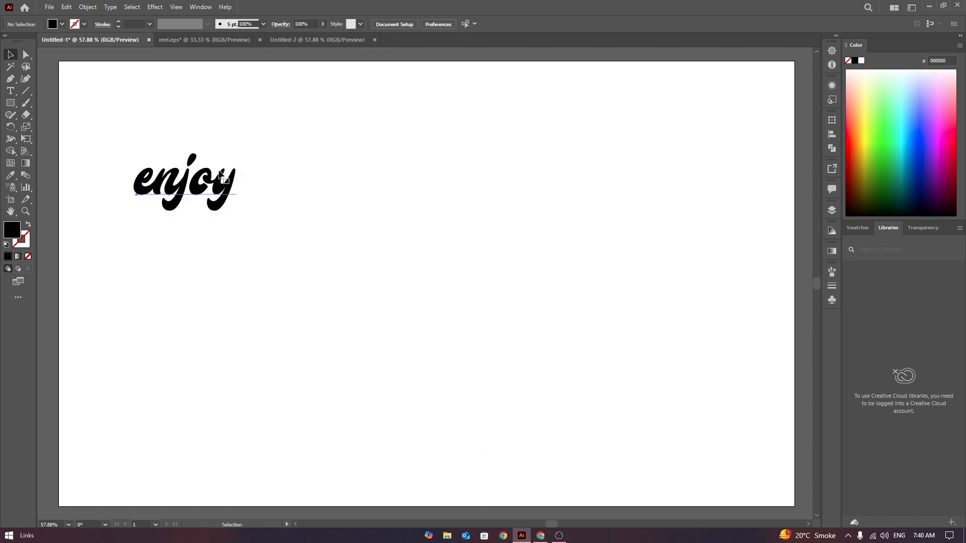
{"action": "right_click", "coordinate": [232, 184]}
{"action": "left_click", "coordinate": [252, 262]}
{"action": "left_click", "coordinate": [306, 237]}
{"action": "left_click_drag", "start_coordinate": [120, 142], "coordinate": [335, 249]}
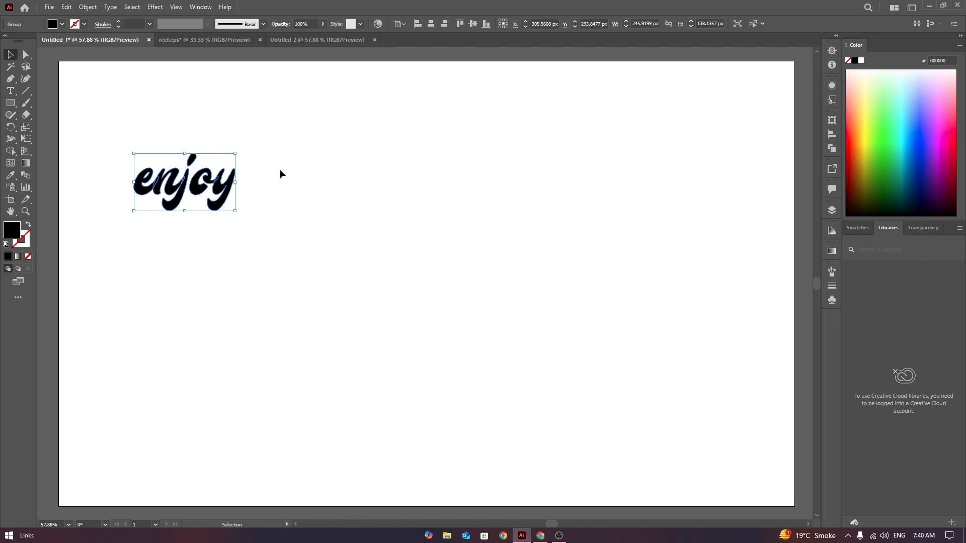
Merge the outlined "enjoy" letters with the Pathfinder Unite operation and deselect them
{"action": "left_click", "coordinate": [108, 144]}
{"action": "left_click_drag", "start_coordinate": [109, 143], "coordinate": [369, 279]}
{"action": "left_click", "coordinate": [830, 149]}
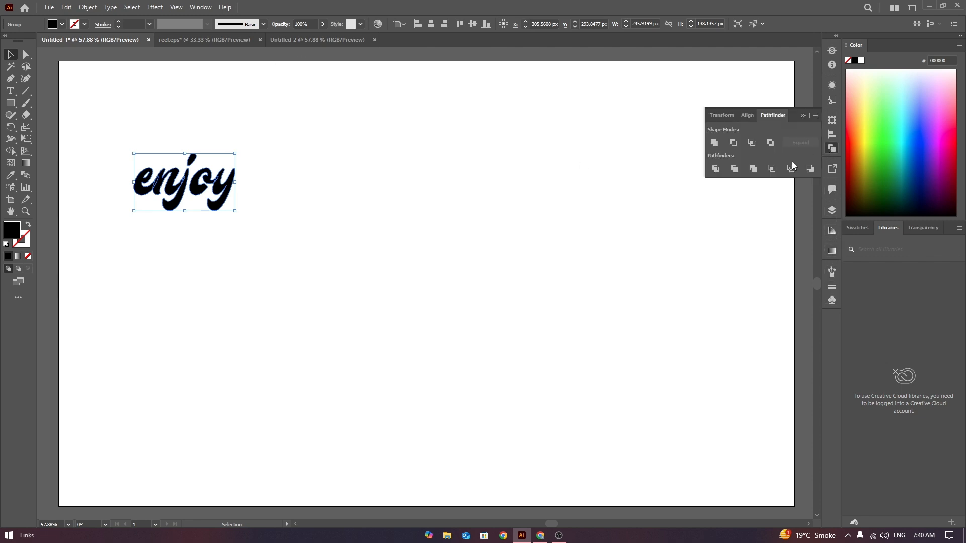
{"action": "left_click", "coordinate": [717, 146]}
{"action": "left_click", "coordinate": [193, 145]}
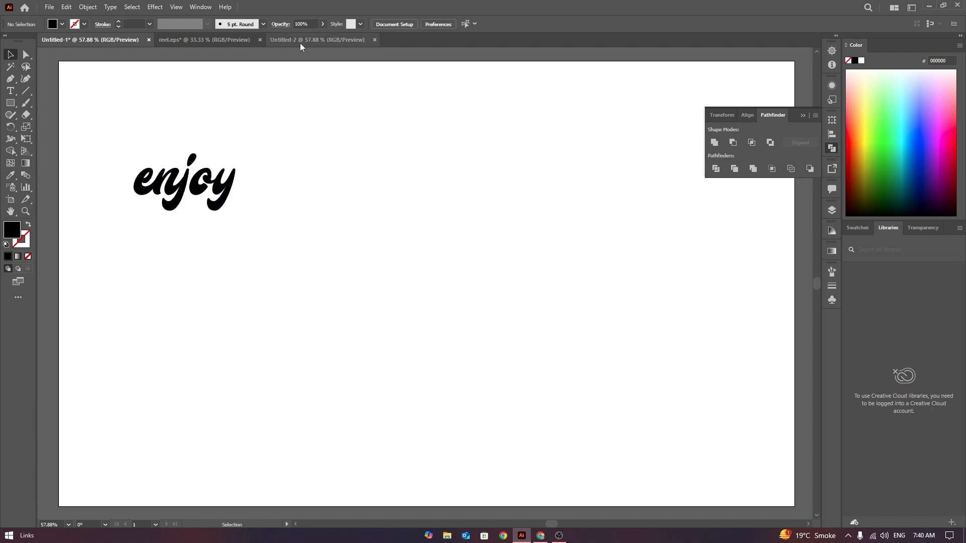
Collapse the Pathfinder panel and float the Brushes panel over the upper middle of the artboard
{"action": "left_click", "coordinate": [202, 7]}
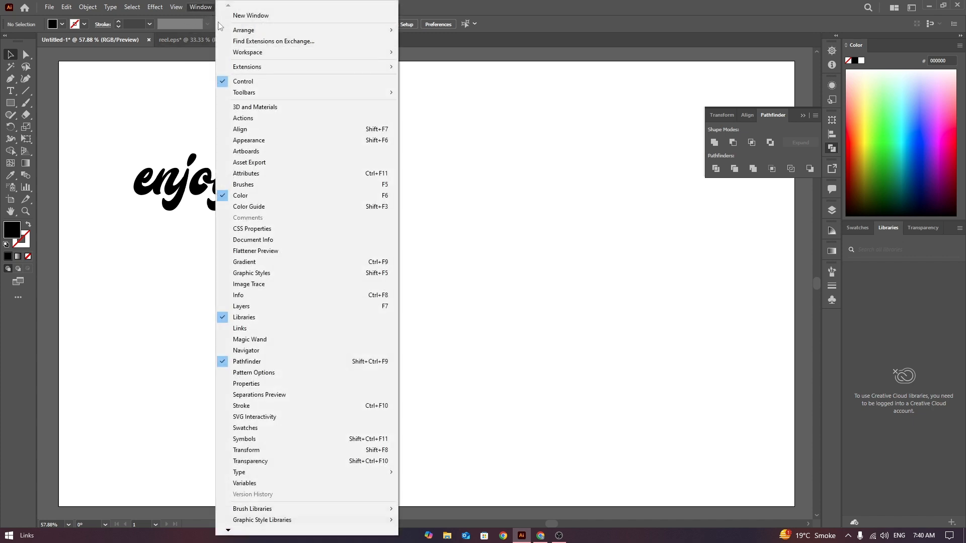
{"action": "left_click", "coordinate": [553, 146]}
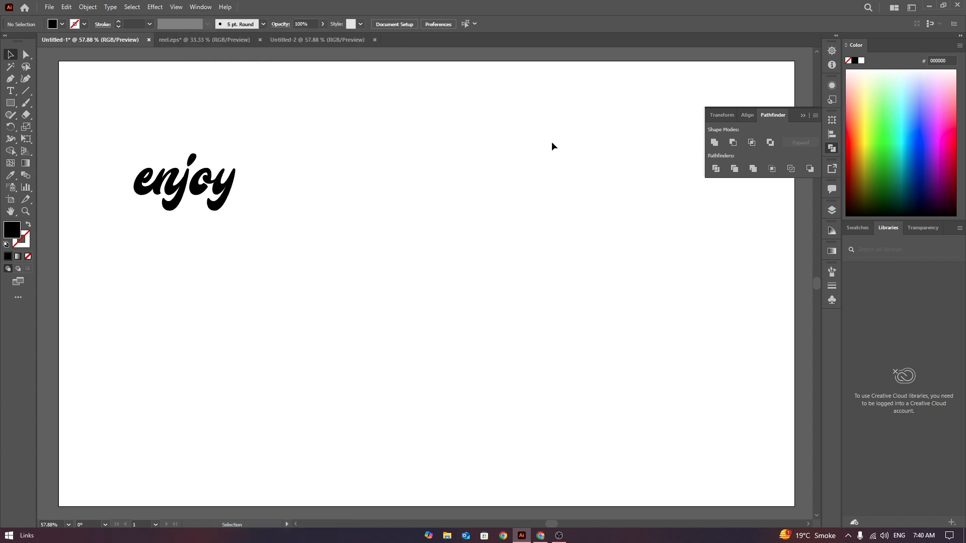
{"action": "left_click", "coordinate": [803, 115]}
{"action": "left_click", "coordinate": [831, 272]}
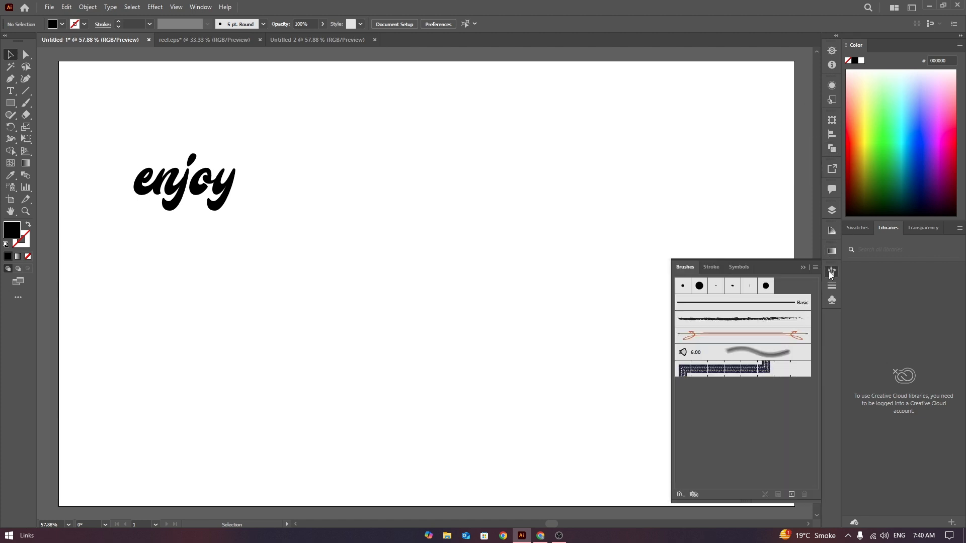
{"action": "left_click_drag", "start_coordinate": [776, 265], "coordinate": [534, 65]}
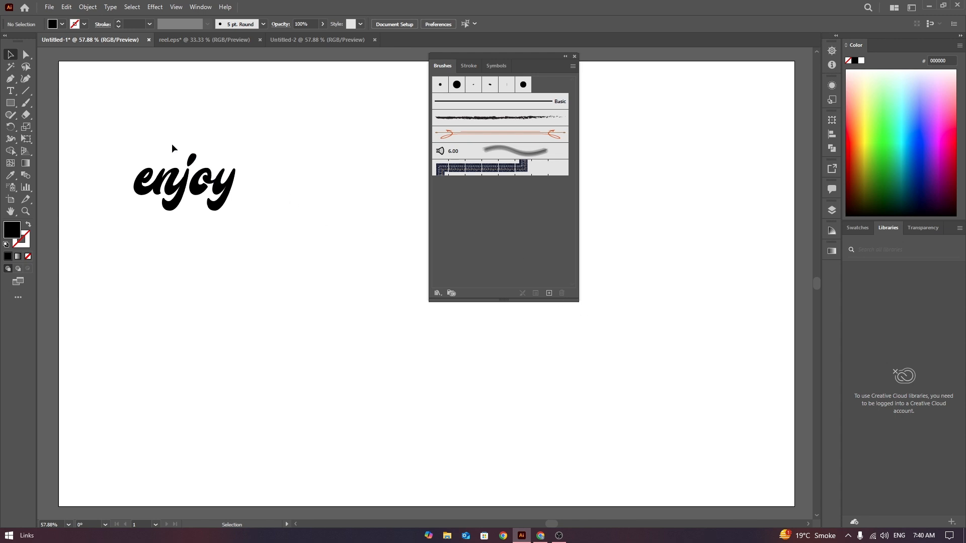
Start a new Scatter Brush from the outlined word "enjoy"
{"action": "left_click_drag", "start_coordinate": [146, 128], "coordinate": [260, 231]}
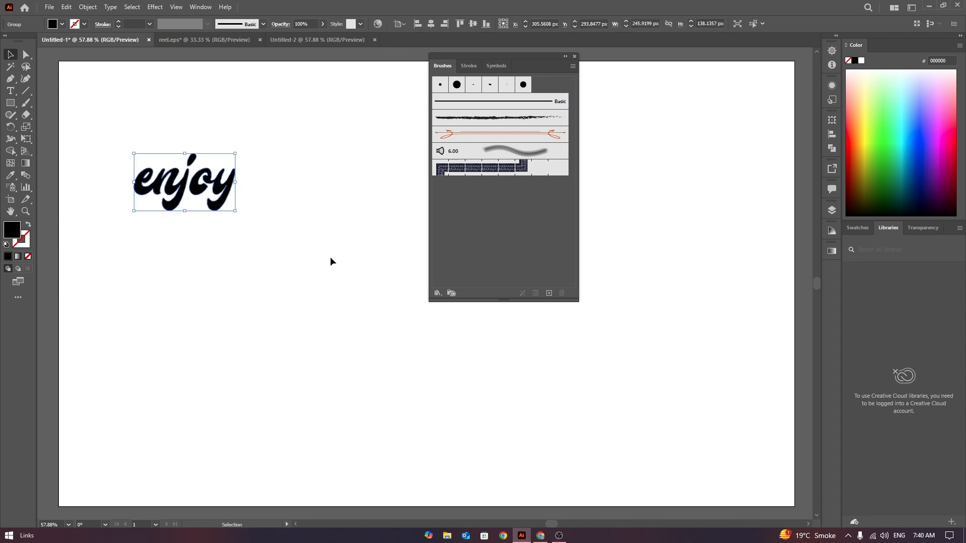
{"action": "left_click", "coordinate": [549, 293]}
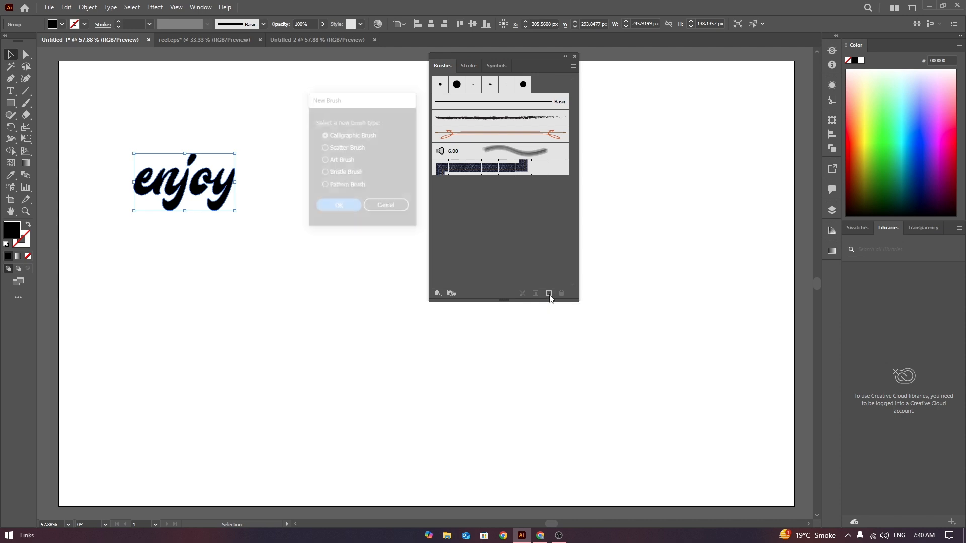
{"action": "left_click", "coordinate": [337, 148]}
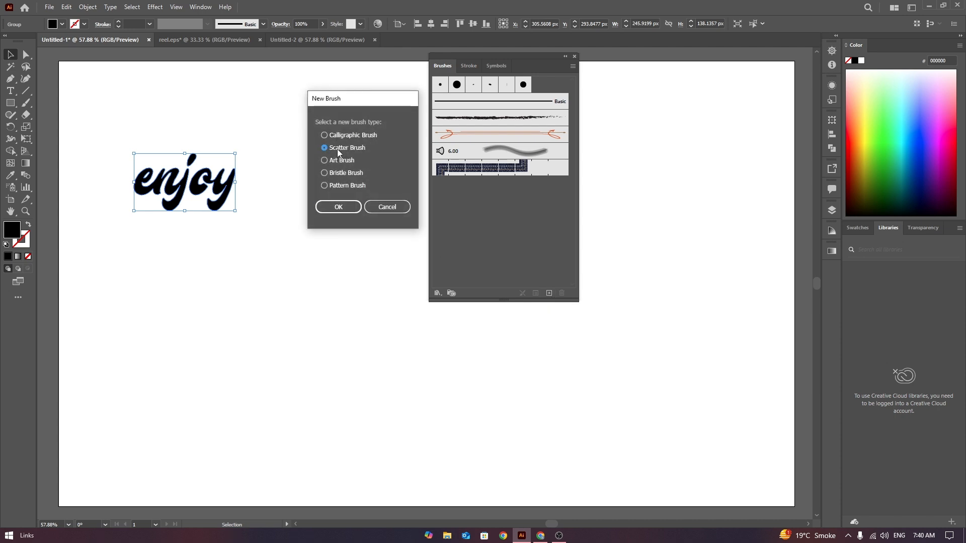
{"action": "left_click", "coordinate": [332, 215]}
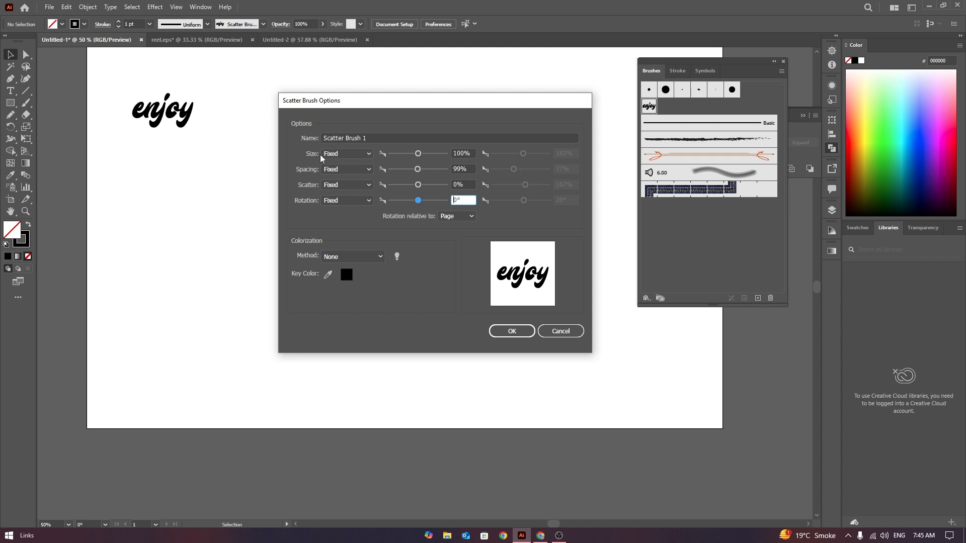
Set the scatter brush's size, spacing, scatter and rotation all to Random
{"action": "left_click", "coordinate": [366, 154]}
{"action": "left_click", "coordinate": [361, 176]}
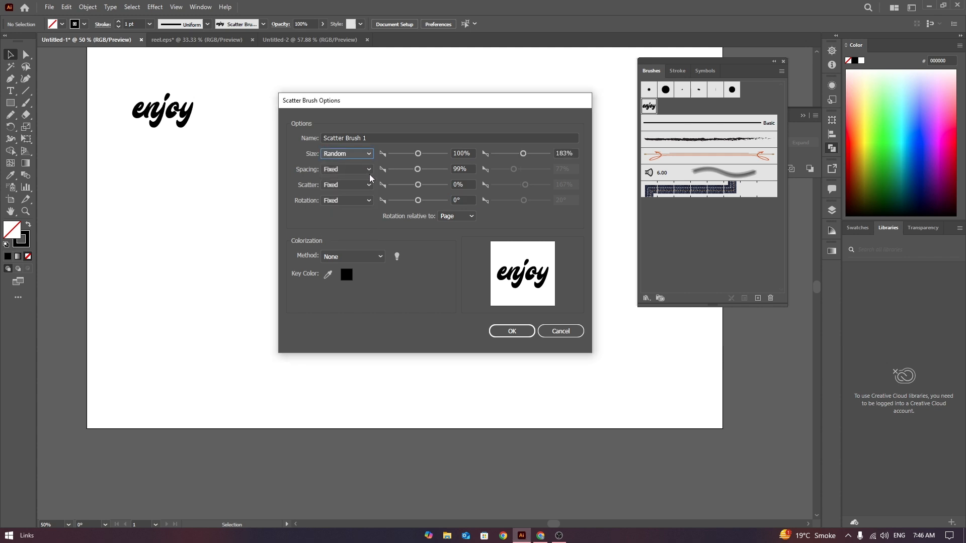
{"action": "left_click", "coordinate": [369, 174]}
{"action": "left_click", "coordinate": [360, 188]}
{"action": "left_click", "coordinate": [369, 185]}
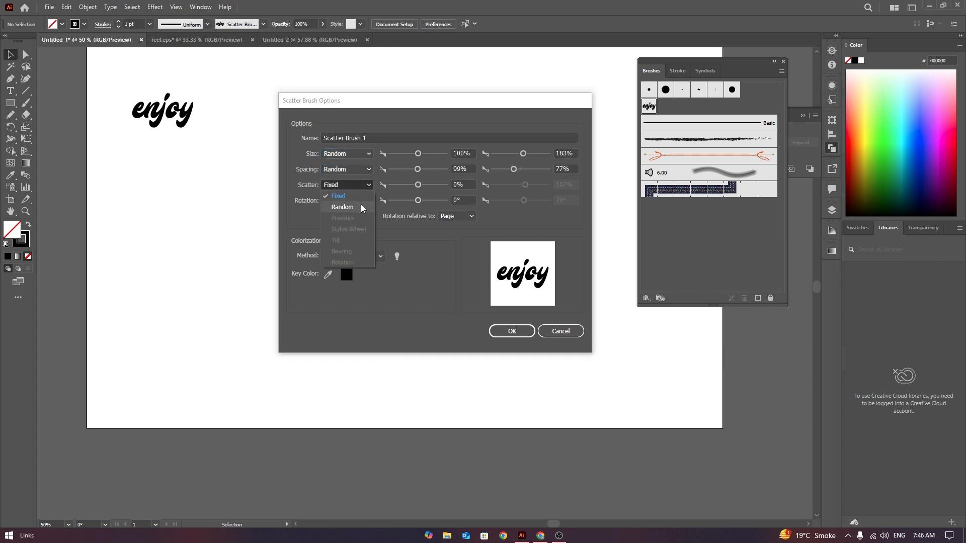
{"action": "left_click", "coordinate": [361, 204]}
{"action": "left_click", "coordinate": [369, 201]}
{"action": "left_click", "coordinate": [350, 222]}
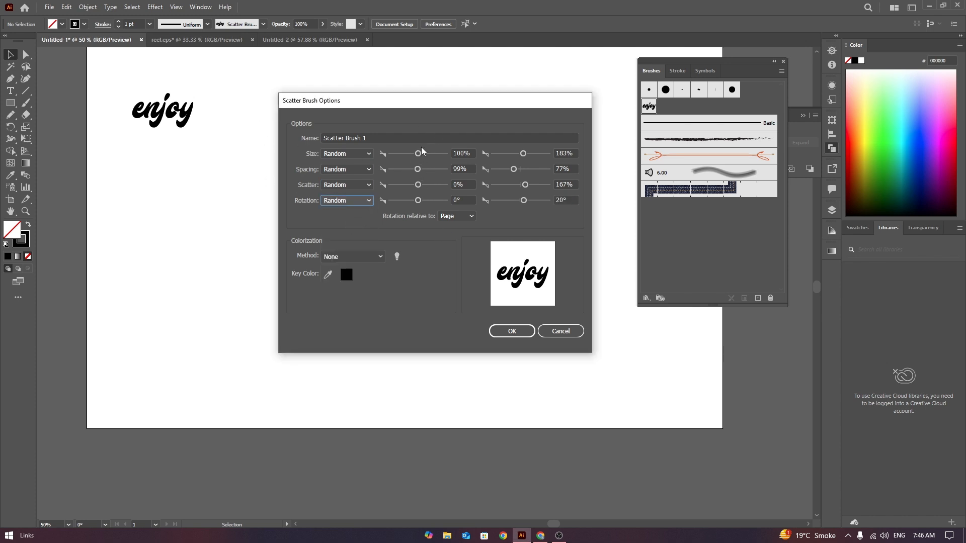
Set the scatter brush's first values to size 200%, spacing 290%, scatter 241% and rotation 37°, and accept the options
{"action": "left_click_drag", "start_coordinate": [420, 156], "coordinate": [421, 154]}
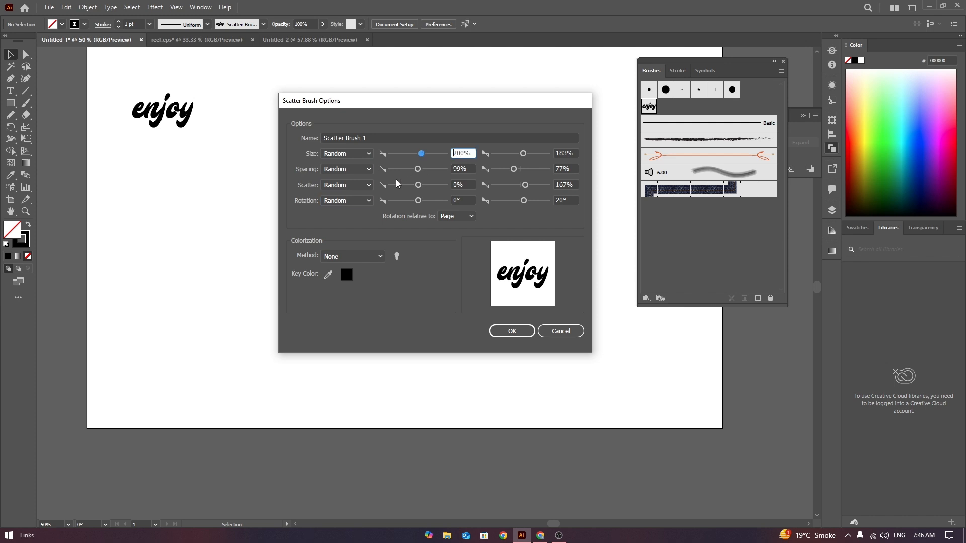
{"action": "left_click_drag", "start_coordinate": [418, 172], "coordinate": [425, 188]}
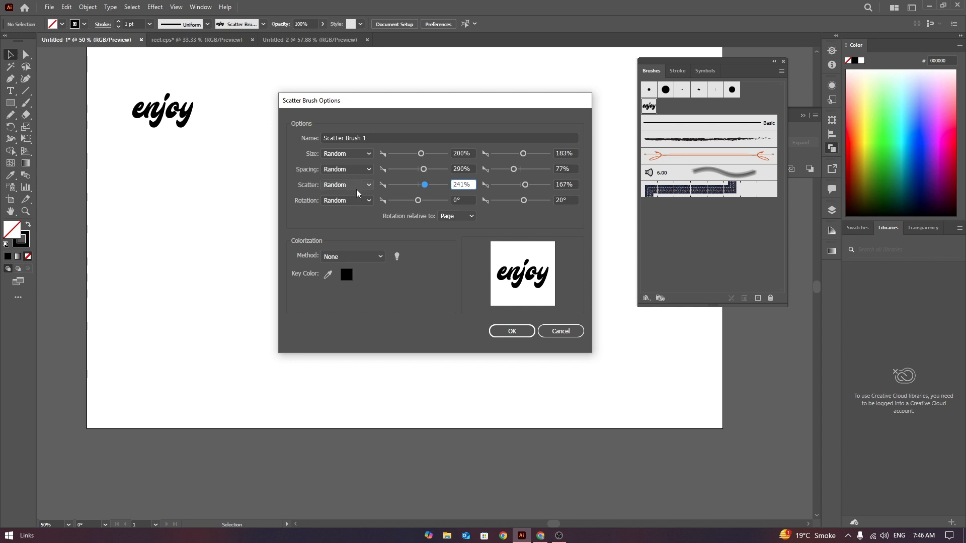
{"action": "left_click", "coordinate": [417, 200]}
{"action": "left_click_drag", "start_coordinate": [418, 203], "coordinate": [422, 204]}
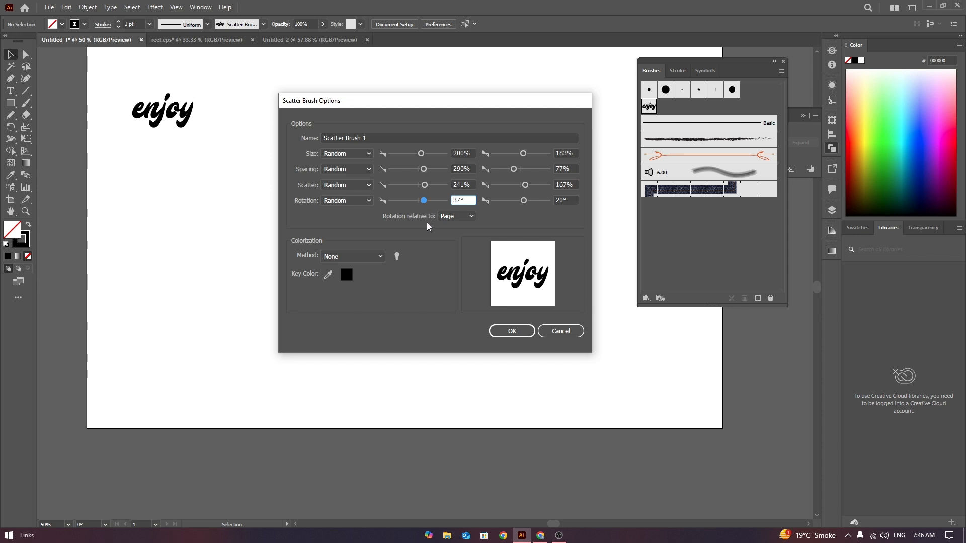
{"action": "left_click", "coordinate": [511, 332]}
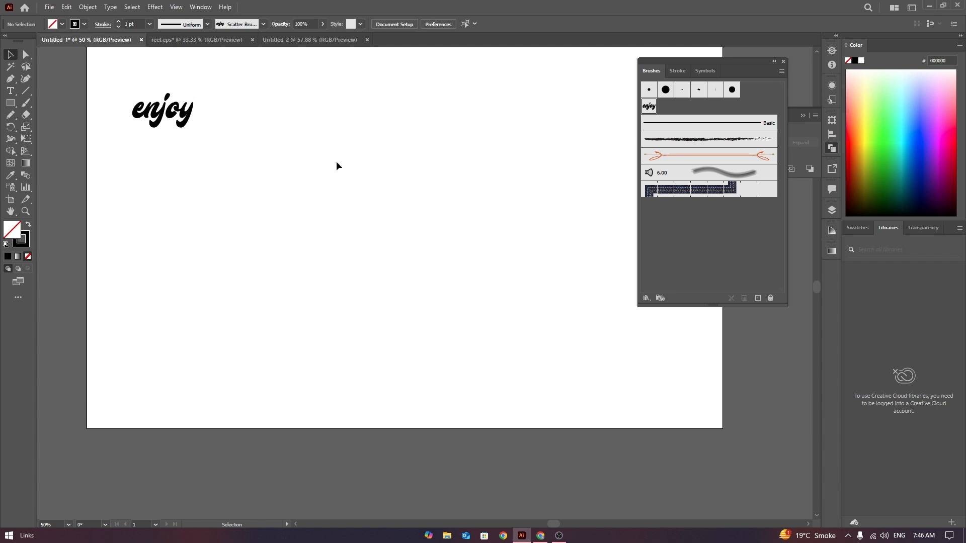
Paint a long wavy stroke with the "enjoy" scatter brush below the original word and shift it down and to the right
{"action": "key", "text": "b"}
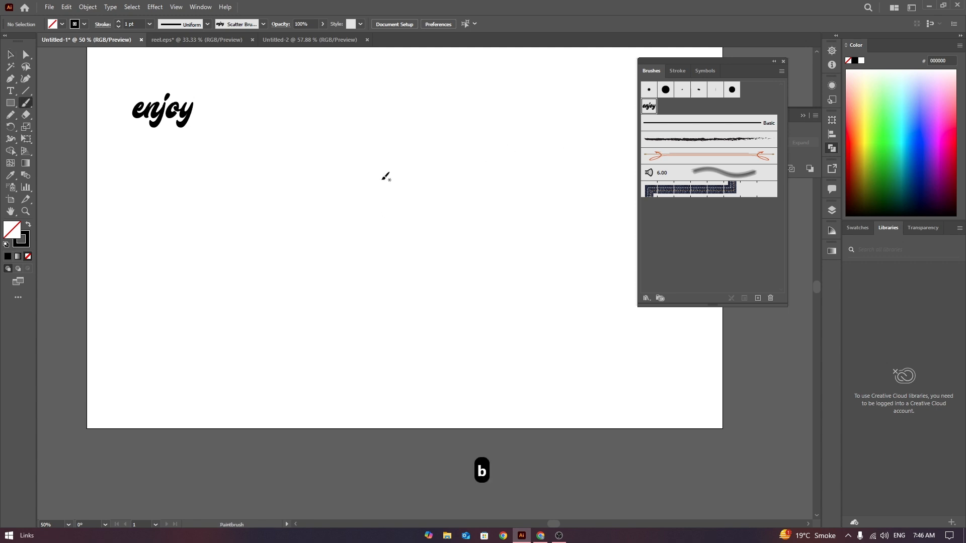
{"action": "mouse_move", "coordinate": [136, 219]}
{"action": "left_mouse_down"}
{"action": "mouse_move", "coordinate": [158, 193]}
{"action": "mouse_move", "coordinate": [262, 190]}
{"action": "mouse_move", "coordinate": [433, 231]}
{"action": "mouse_move", "coordinate": [495, 229]}
{"action": "mouse_move", "coordinate": [545, 211]}
{"action": "mouse_move", "coordinate": [567, 151]}
{"action": "left_mouse_up"}
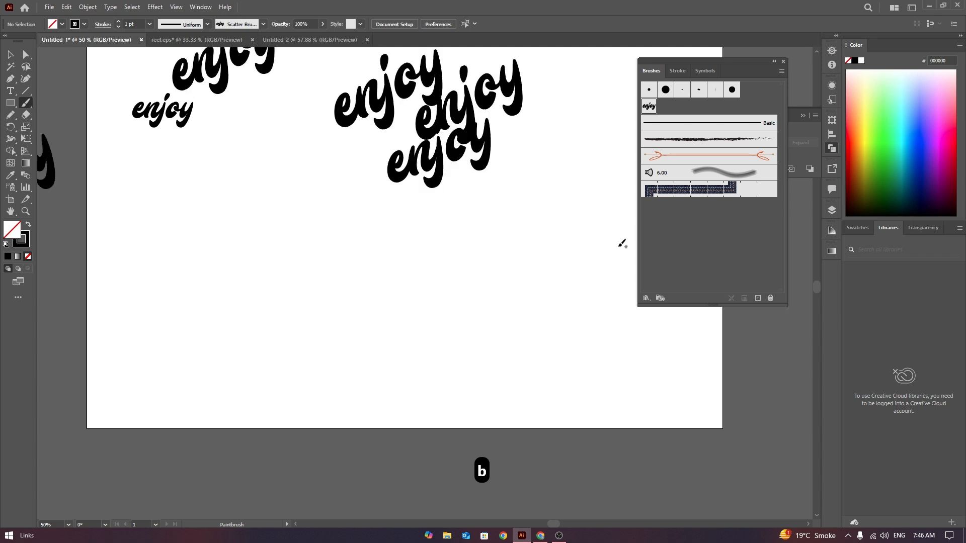
{"action": "key", "text": "v"}
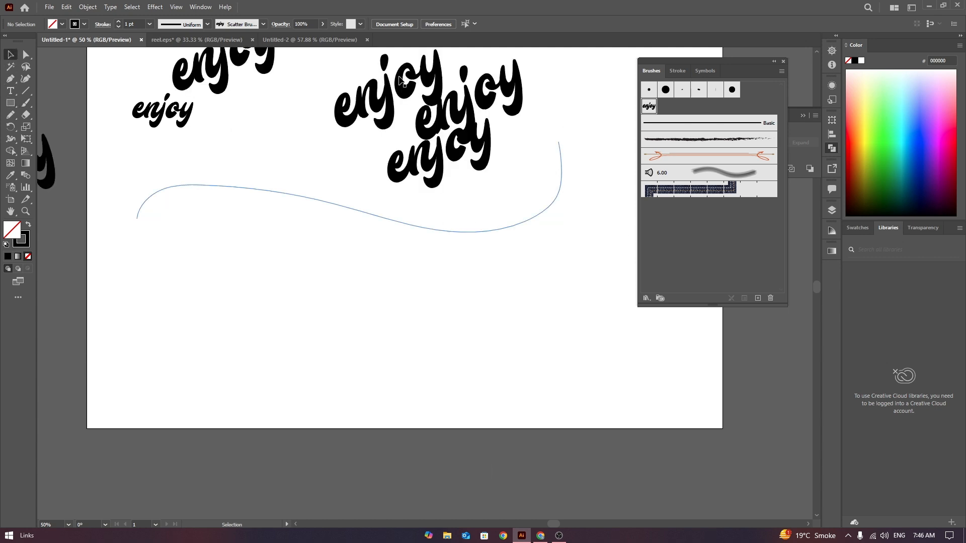
{"action": "mouse_move", "coordinate": [406, 83]}
{"action": "left_mouse_down"}
{"action": "mouse_move", "coordinate": [461, 166]}
{"action": "mouse_move", "coordinate": [567, 159]}
{"action": "mouse_move", "coordinate": [557, 154]}
{"action": "left_mouse_up"}
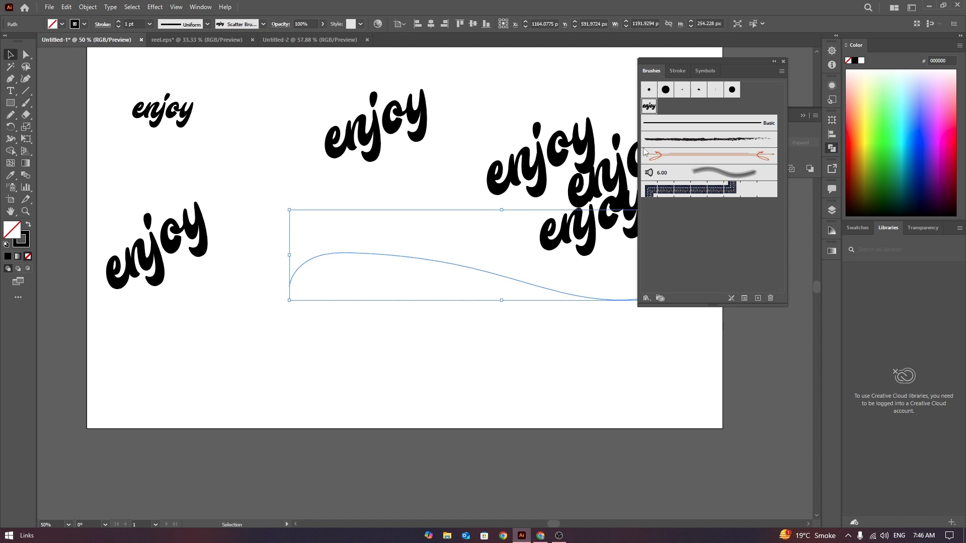
Preview changed scatter brush options on the stroke: size 120%, spacing 260%, scatter -259% and rotation 13°
{"action": "double_click", "coordinate": [651, 108]}
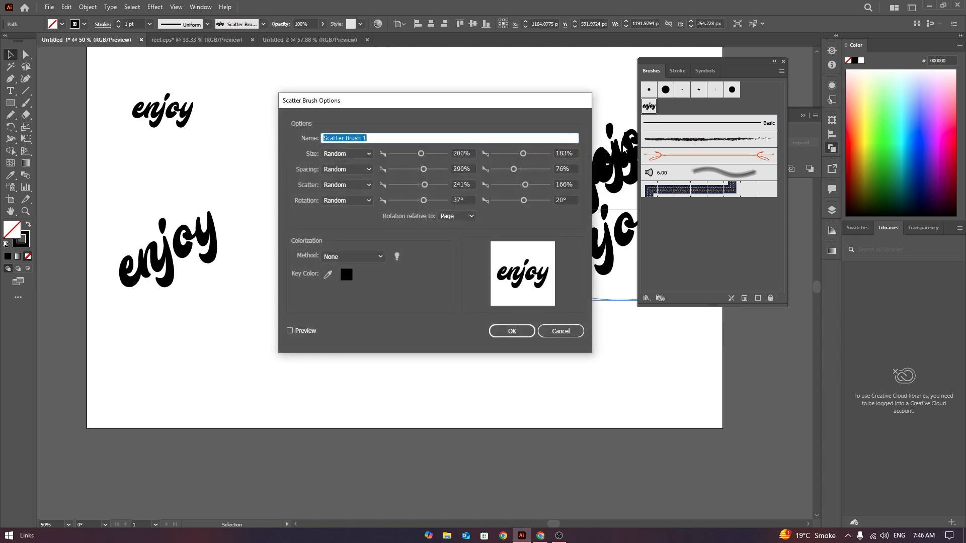
{"action": "left_click_drag", "start_coordinate": [519, 100], "coordinate": [784, 58]}
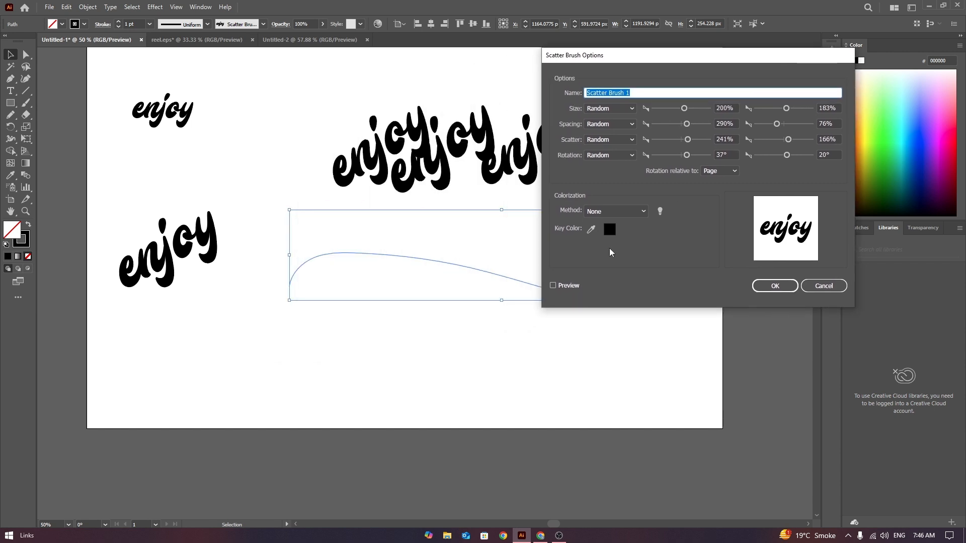
{"action": "left_click", "coordinate": [553, 286]}
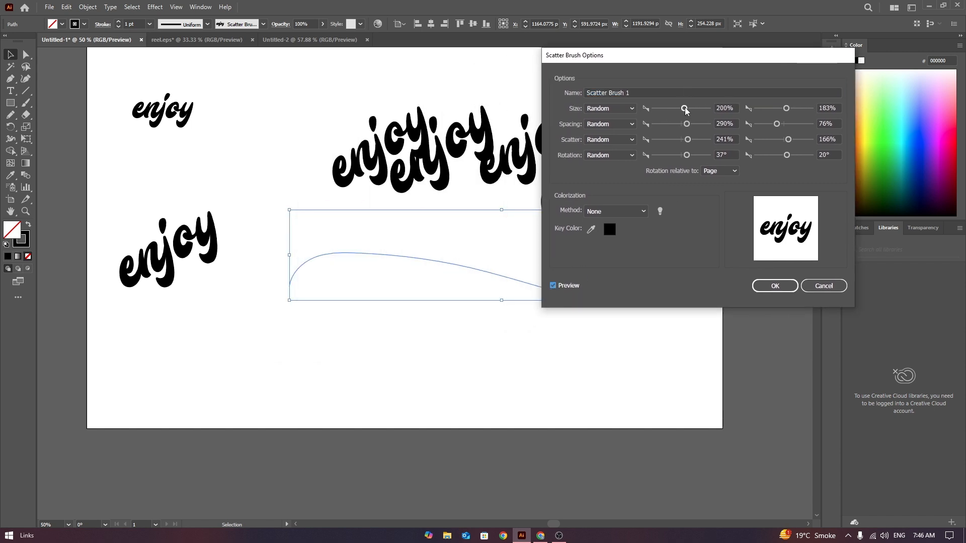
{"action": "mouse_move", "coordinate": [685, 110]}
{"action": "left_mouse_down"}
{"action": "mouse_move", "coordinate": [677, 126]}
{"action": "mouse_move", "coordinate": [692, 129]}
{"action": "mouse_move", "coordinate": [680, 140]}
{"action": "mouse_move", "coordinate": [685, 159]}
{"action": "mouse_move", "coordinate": [675, 139]}
{"action": "mouse_move", "coordinate": [689, 126]}
{"action": "mouse_move", "coordinate": [682, 111]}
{"action": "mouse_move", "coordinate": [667, 113]}
{"action": "mouse_move", "coordinate": [682, 108]}
{"action": "left_mouse_up"}
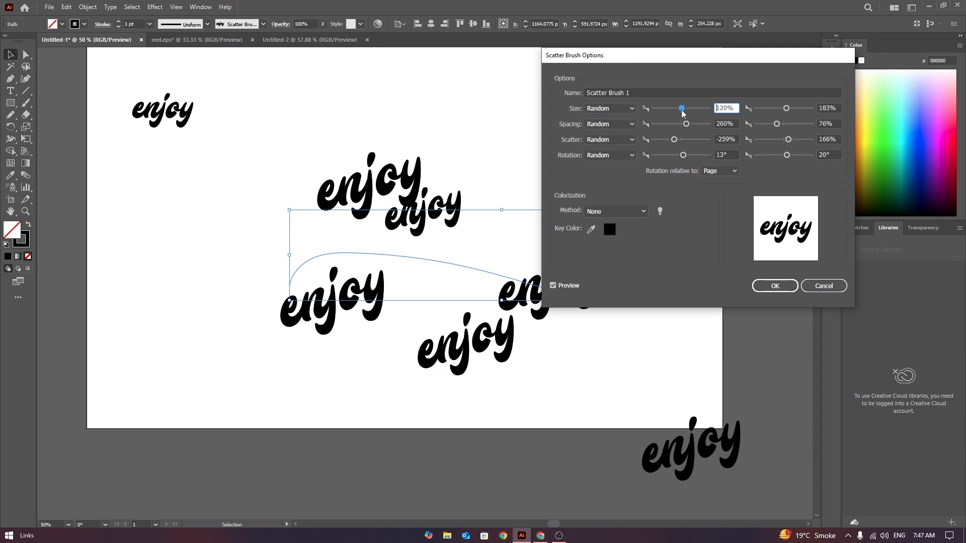
Try the brush size as Fixed and again as Random at 99%, and discard the changed brush options
{"action": "left_click", "coordinate": [610, 108]}
{"action": "left_click", "coordinate": [612, 117]}
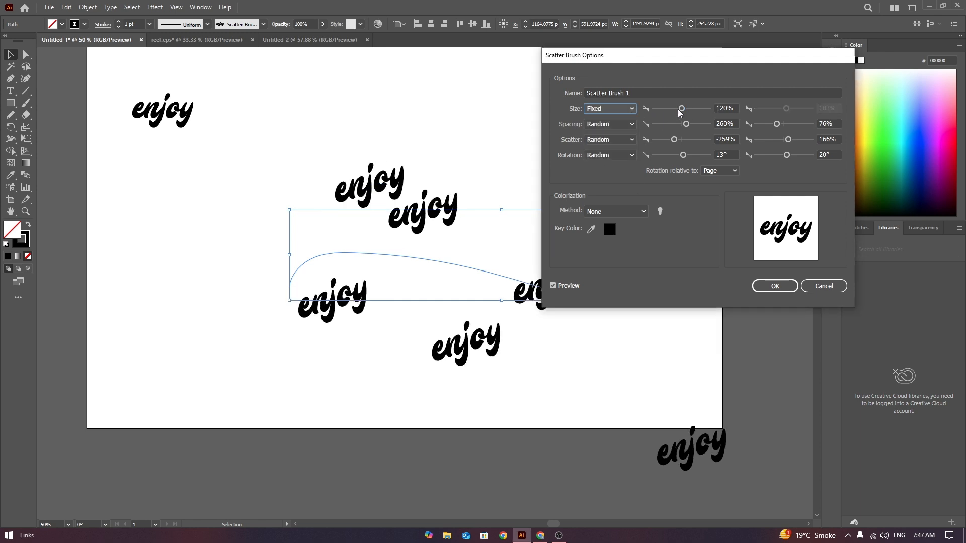
{"action": "mouse_move", "coordinate": [682, 109]}
{"action": "left_mouse_down"}
{"action": "mouse_move", "coordinate": [692, 109]}
{"action": "mouse_move", "coordinate": [680, 112]}
{"action": "left_mouse_up"}
{"action": "left_click", "coordinate": [627, 109]}
{"action": "left_click", "coordinate": [622, 131]}
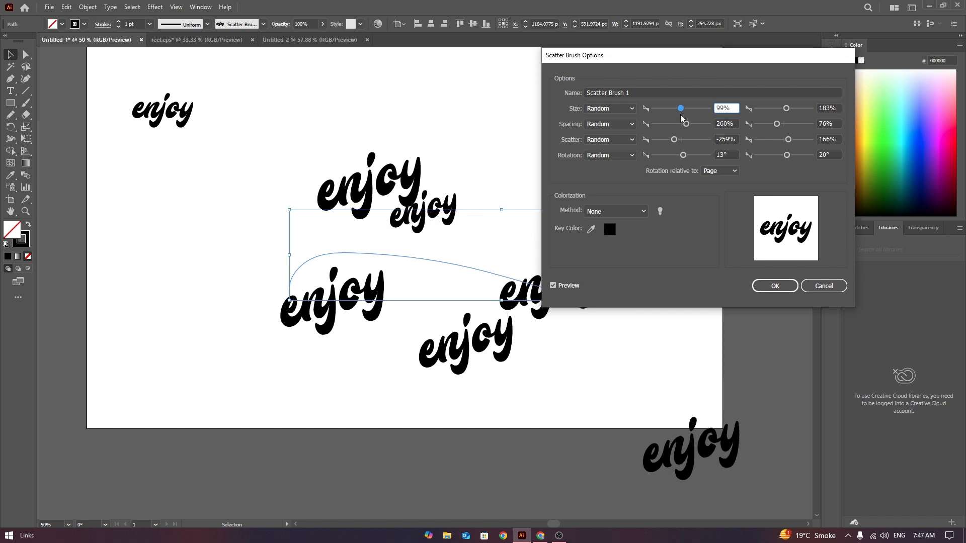
{"action": "left_click", "coordinate": [774, 285]}
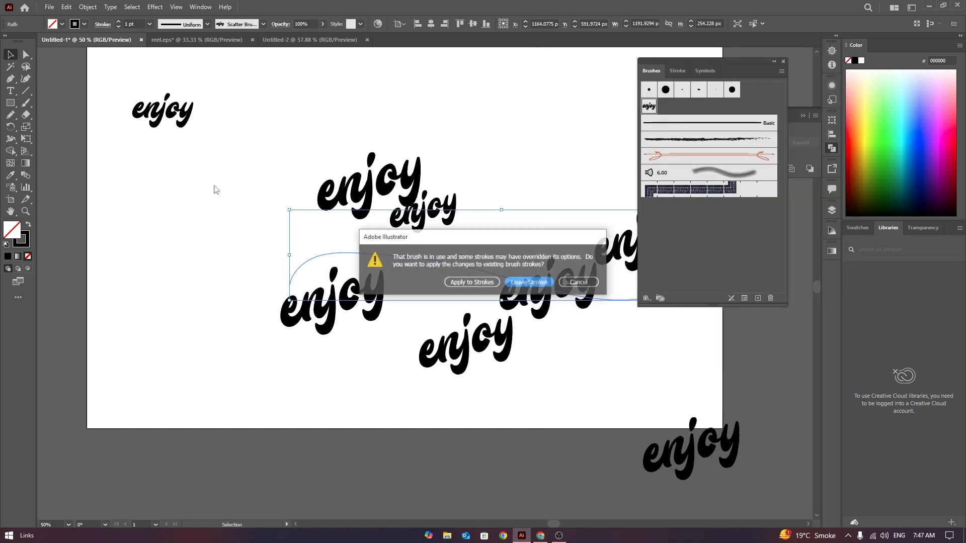
{"action": "left_click", "coordinate": [573, 283]}
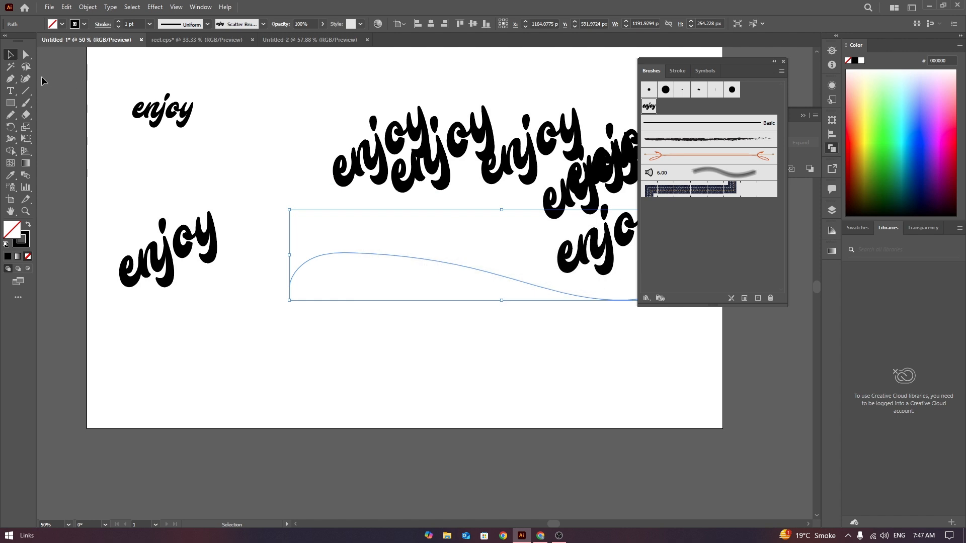
Delete the painted "enjoy" scatter brush stroke and select the original word
{"action": "left_click_drag", "start_coordinate": [295, 67], "coordinate": [572, 277]}
{"action": "key", "text": "Delete"}
{"action": "left_click", "coordinate": [190, 105]}
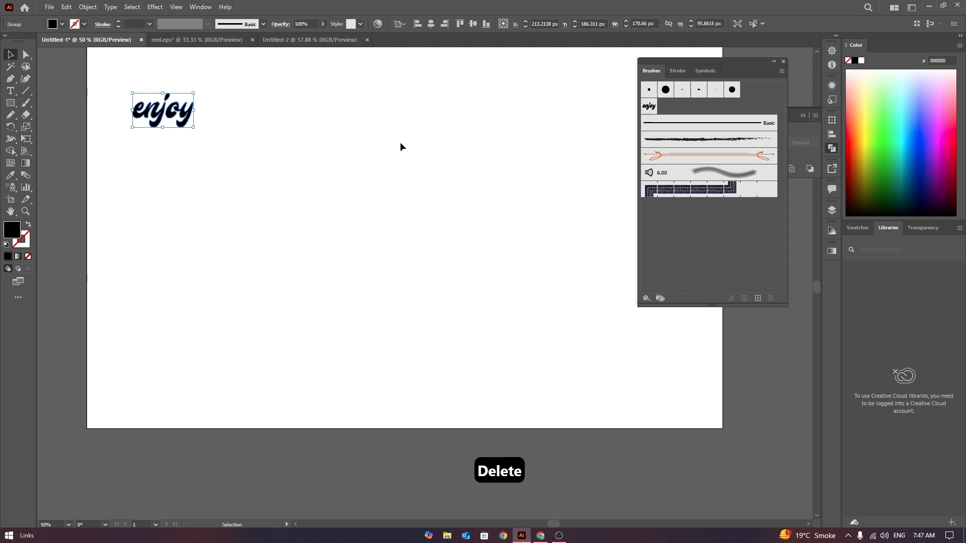
Switch to Chrome, find the cute giant panda illustration among the PNGWing search results, and go to its PNG download page
{"action": "left_click", "coordinate": [547, 538]}
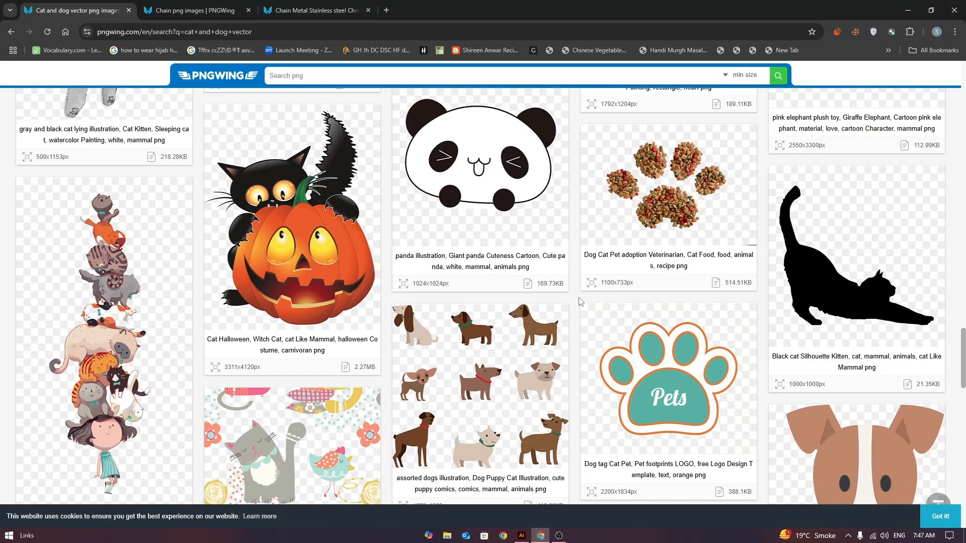
{"action": "scroll", "coordinate": [521, 368], "scroll_direction": "up", "scroll_amount": 4}
{"action": "scroll", "coordinate": [523, 370], "scroll_direction": "up", "scroll_amount": 2}
{"action": "scroll", "coordinate": [526, 367], "scroll_direction": "down", "scroll_amount": 4}
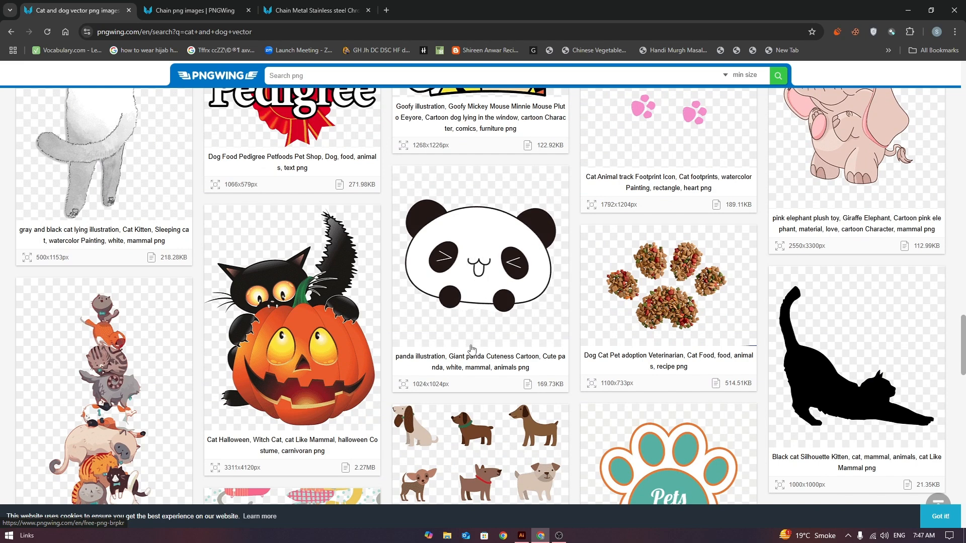
{"action": "left_click", "coordinate": [495, 289]}
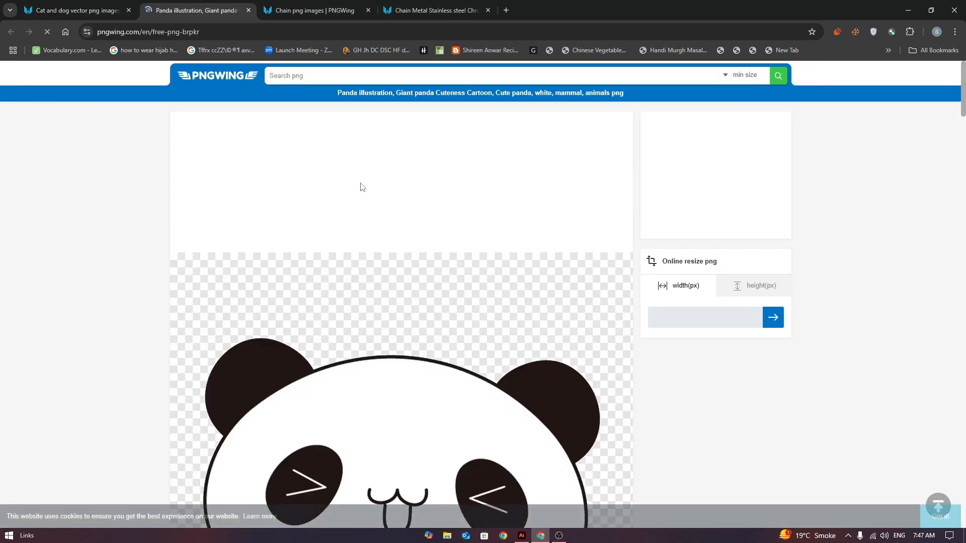
{"action": "scroll", "coordinate": [594, 320], "scroll_direction": "down", "scroll_amount": 8}
{"action": "scroll", "coordinate": [594, 319], "scroll_direction": "down", "scroll_amount": 4}
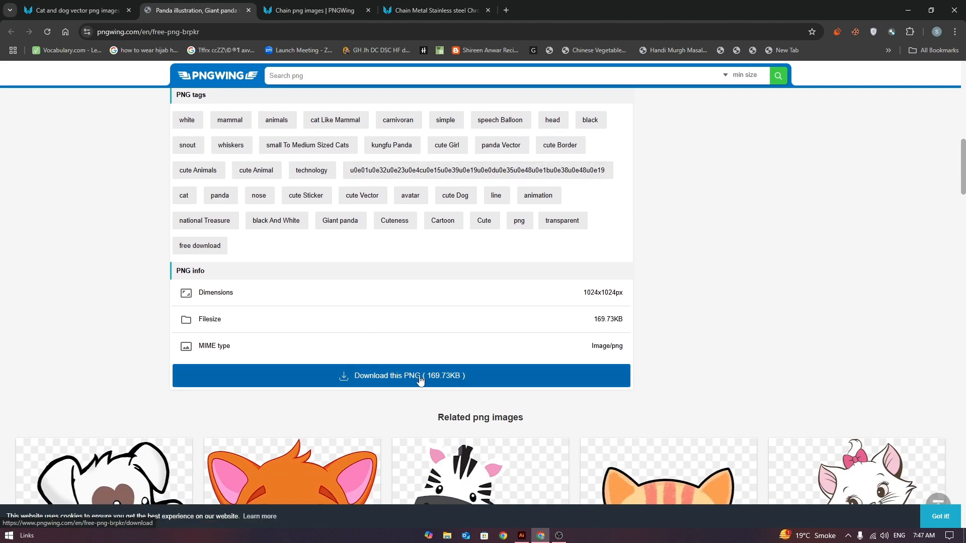
{"action": "left_click", "coordinate": [418, 382]}
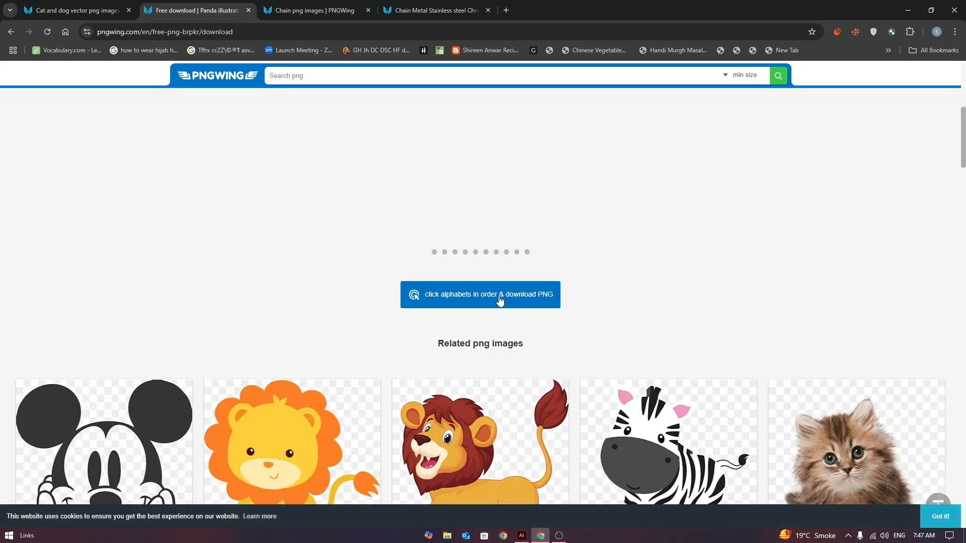
Complete the ordered-character verification and save the panda image as pngwing.com.png to the desktop
{"action": "left_click", "coordinate": [499, 298]}
{"action": "left_click", "coordinate": [488, 231]}
{"action": "left_click", "coordinate": [513, 345]}
{"action": "left_click", "coordinate": [432, 317]}
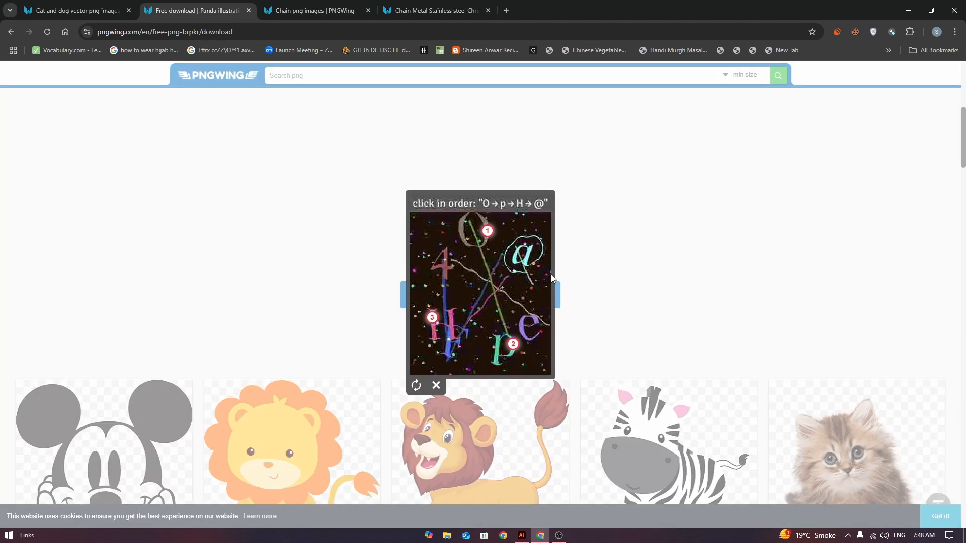
{"action": "left_click", "coordinate": [523, 257]}
{"action": "left_click", "coordinate": [41, 75]}
{"action": "left_click", "coordinate": [872, 511]}
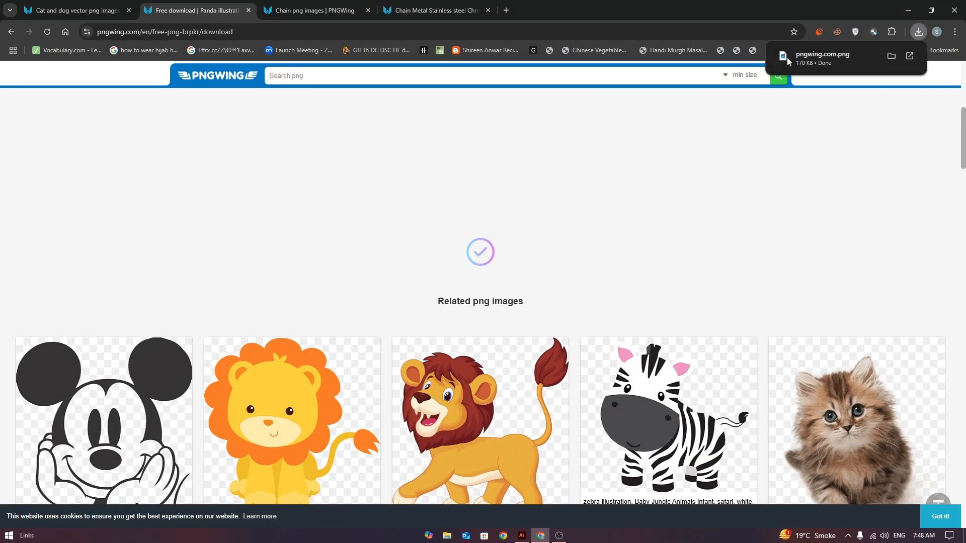
Return to Illustrator, search the open dialog for "png" and open the panda image pngwing.com.png
{"action": "left_click", "coordinate": [522, 536]}
{"action": "key", "text": "ctrl+o"}
{"action": "type", "text": "png"}
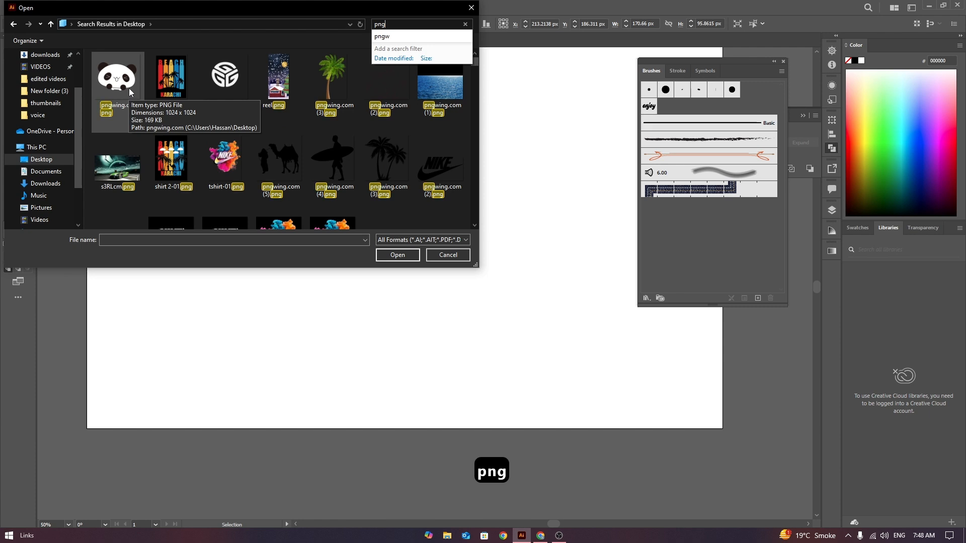
{"action": "left_click", "coordinate": [129, 89]}
{"action": "left_click", "coordinate": [396, 255]}
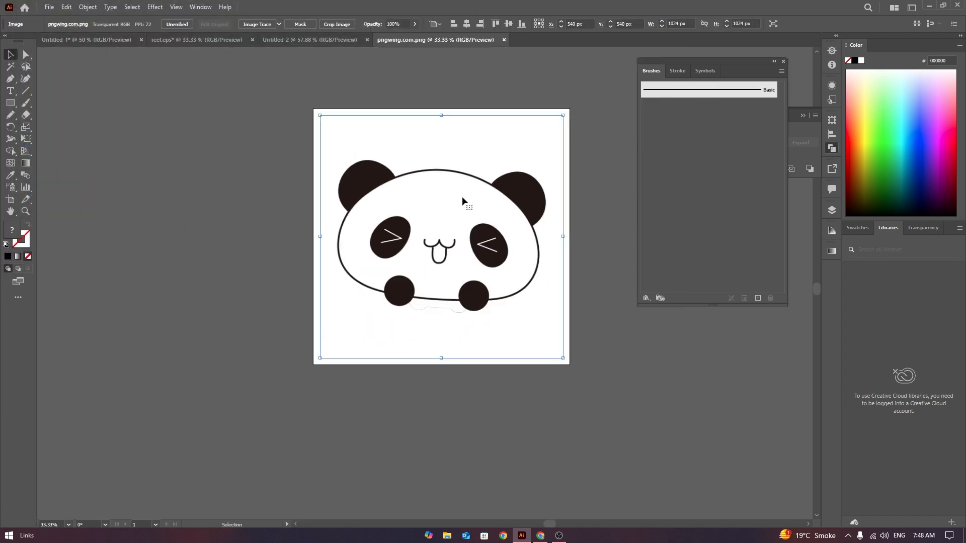
Bring the panda into the Untitled-1 document, scale it to about 550 px square and place it below the word "enjoy"
{"action": "left_click_drag", "start_coordinate": [462, 196], "coordinate": [252, 222]}
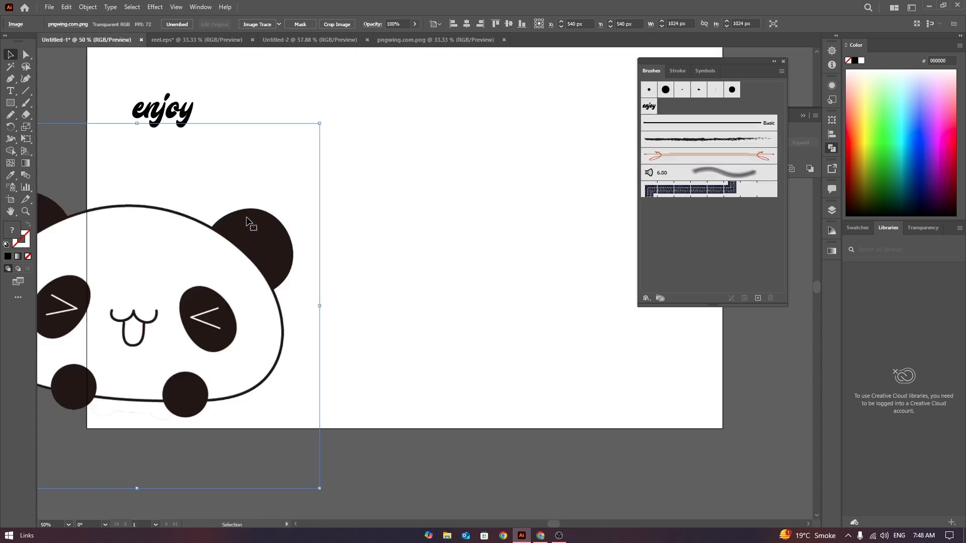
{"action": "left_click_drag", "start_coordinate": [385, 116], "coordinate": [302, 157]}
{"action": "left_click_drag", "start_coordinate": [263, 278], "coordinate": [255, 217]}
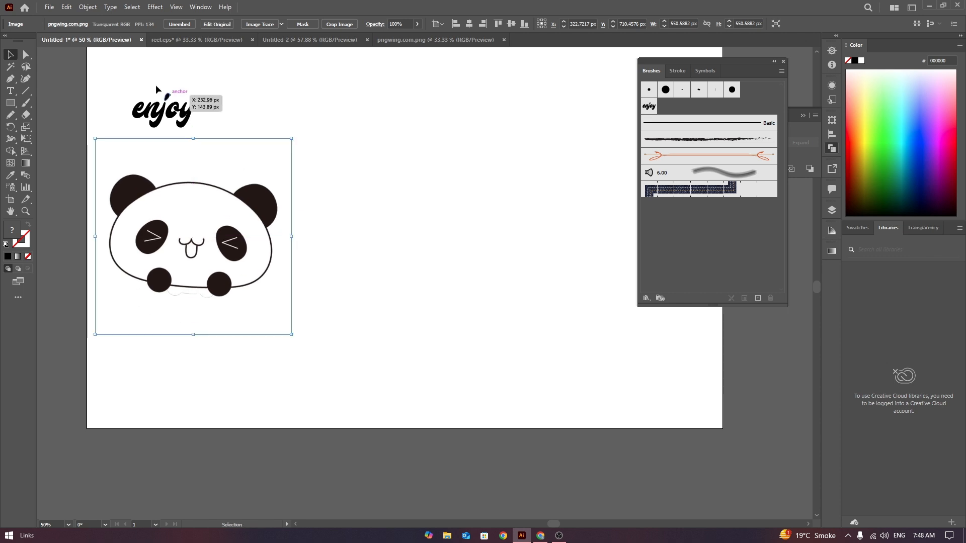
Delete the word "enjoy" and shift the panda up into the cleared upper-left area of the artboard
{"action": "left_click_drag", "start_coordinate": [118, 66], "coordinate": [222, 131]}
{"action": "key", "text": "Delete"}
{"action": "left_click_drag", "start_coordinate": [189, 237], "coordinate": [168, 122]}
{"action": "left_click_drag", "start_coordinate": [257, 118], "coordinate": [280, 182]}
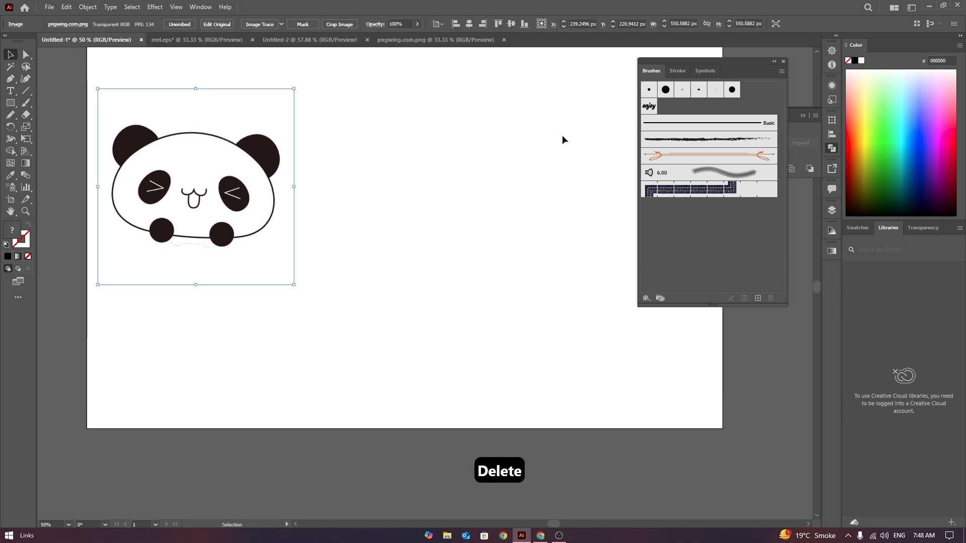
Scale the panda down to about 183 px square, place it near the artboard's upper-left corner and deselect it
{"action": "left_click_drag", "start_coordinate": [293, 89], "coordinate": [230, 154]}
{"action": "left_click_drag", "start_coordinate": [203, 197], "coordinate": [187, 124]}
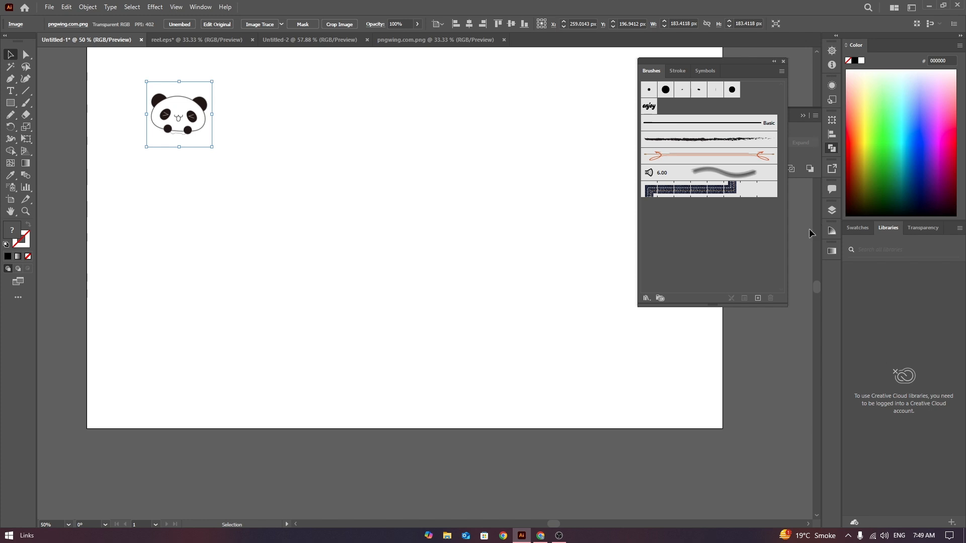
{"action": "scroll", "coordinate": [816, 295], "scroll_direction": "up", "scroll_amount": 2}
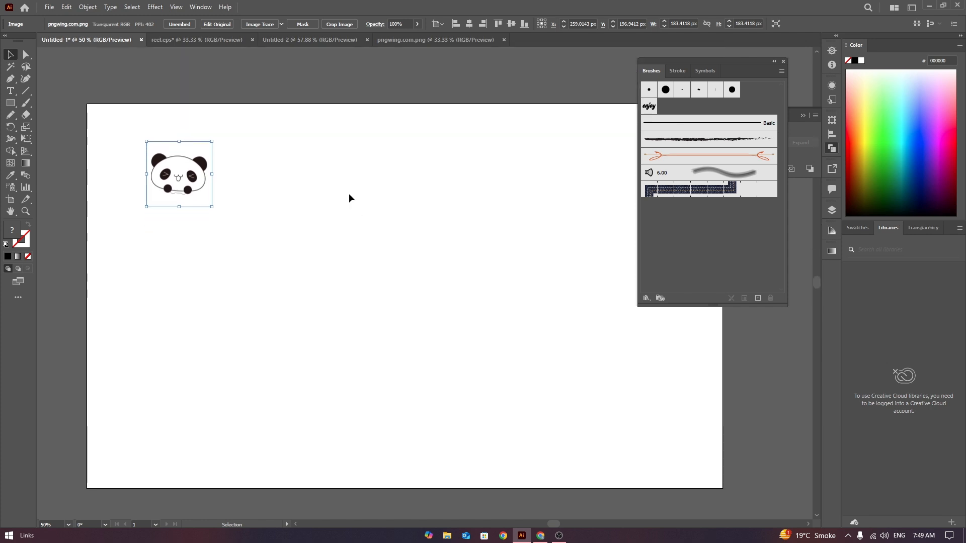
{"action": "left_click_drag", "start_coordinate": [195, 170], "coordinate": [156, 162]}
{"action": "left_click", "coordinate": [444, 194]}
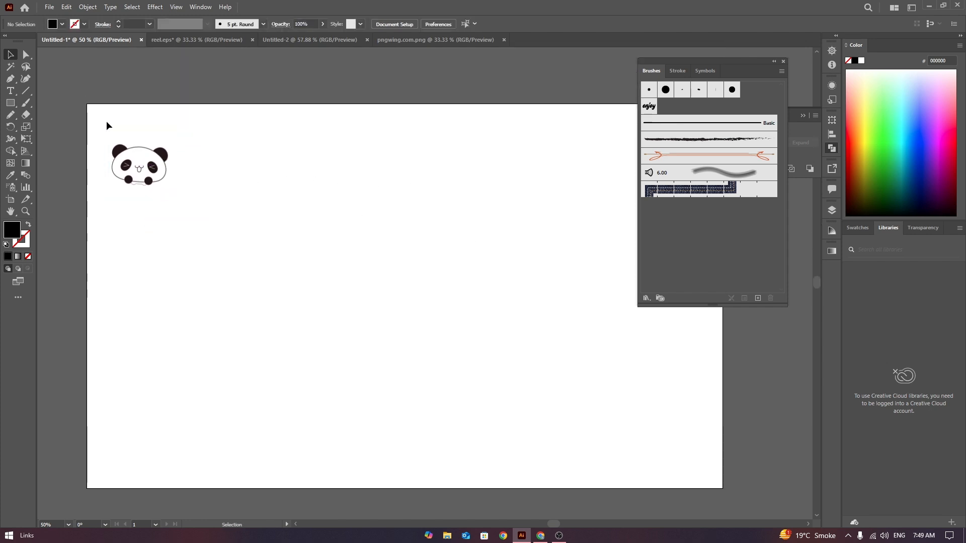
Create a new scatter brush from the small panda image
{"action": "left_click_drag", "start_coordinate": [108, 123], "coordinate": [196, 203]}
{"action": "mouse_move", "coordinate": [157, 172]}
{"action": "left_mouse_down"}
{"action": "mouse_move", "coordinate": [647, 225]}
{"action": "mouse_move", "coordinate": [690, 214]}
{"action": "left_mouse_up"}
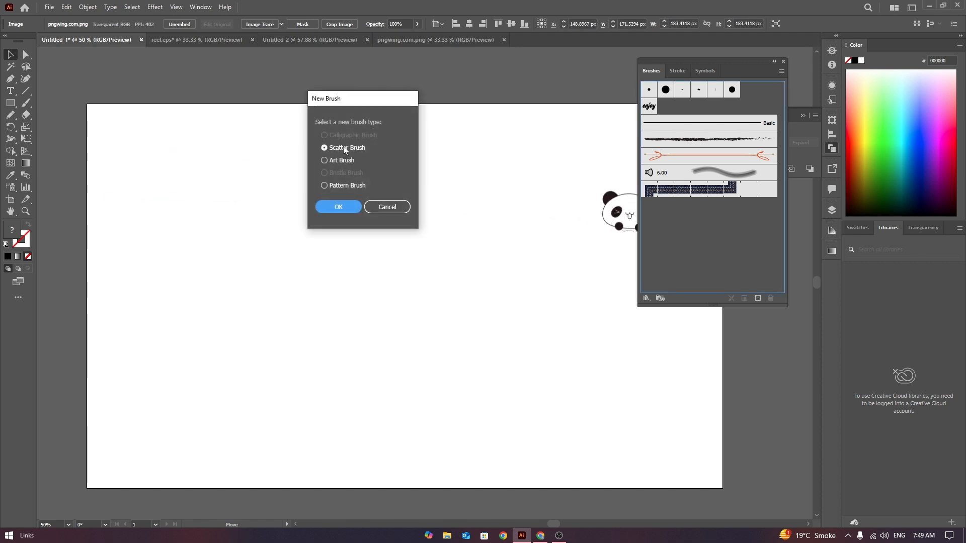
{"action": "left_click", "coordinate": [338, 207]}
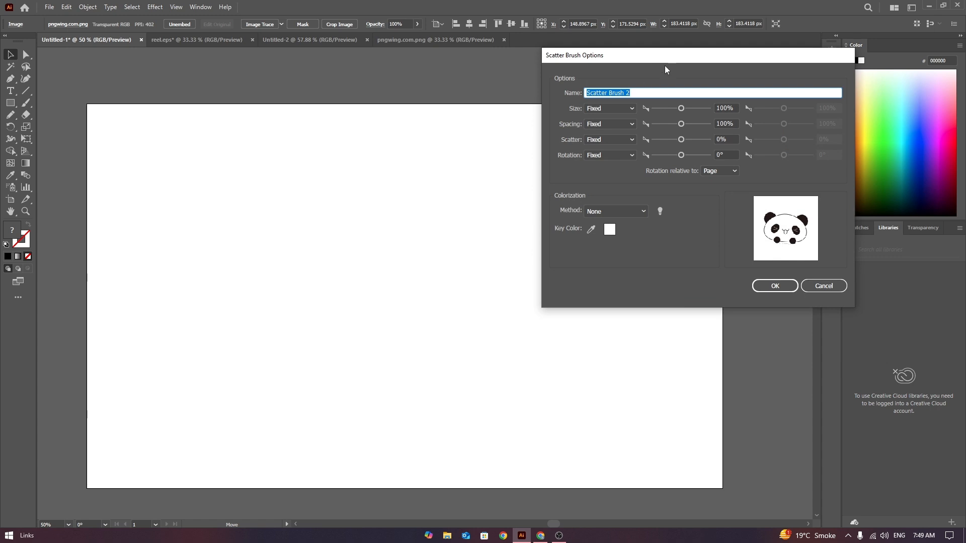
Set the panda brush's size, spacing and rotation to Random, with scatter as Fixed
{"action": "mouse_move", "coordinate": [665, 69]}
{"action": "left_mouse_down"}
{"action": "mouse_move", "coordinate": [433, 85]}
{"action": "mouse_move", "coordinate": [480, 87]}
{"action": "left_mouse_up"}
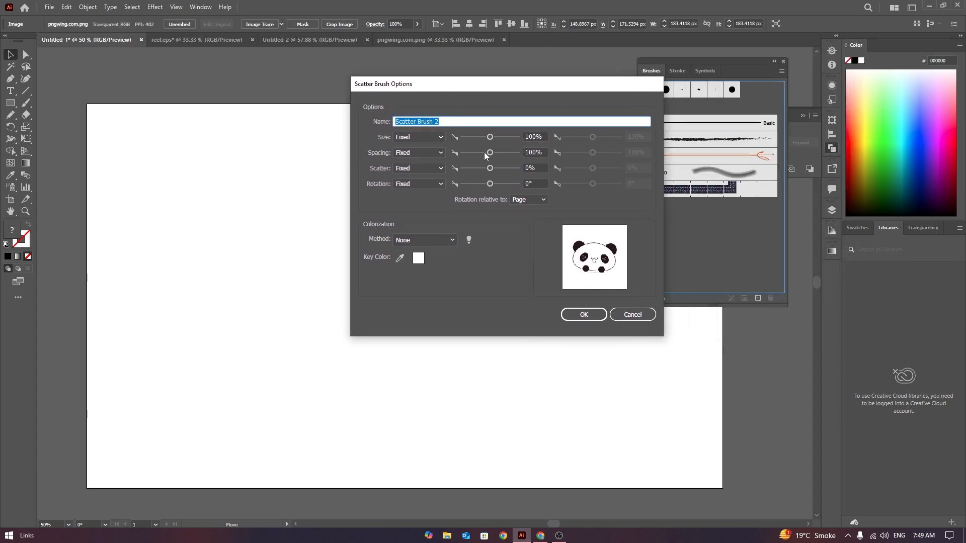
{"action": "left_click", "coordinate": [418, 137]}
{"action": "left_click", "coordinate": [418, 159]}
{"action": "left_click", "coordinate": [441, 153]}
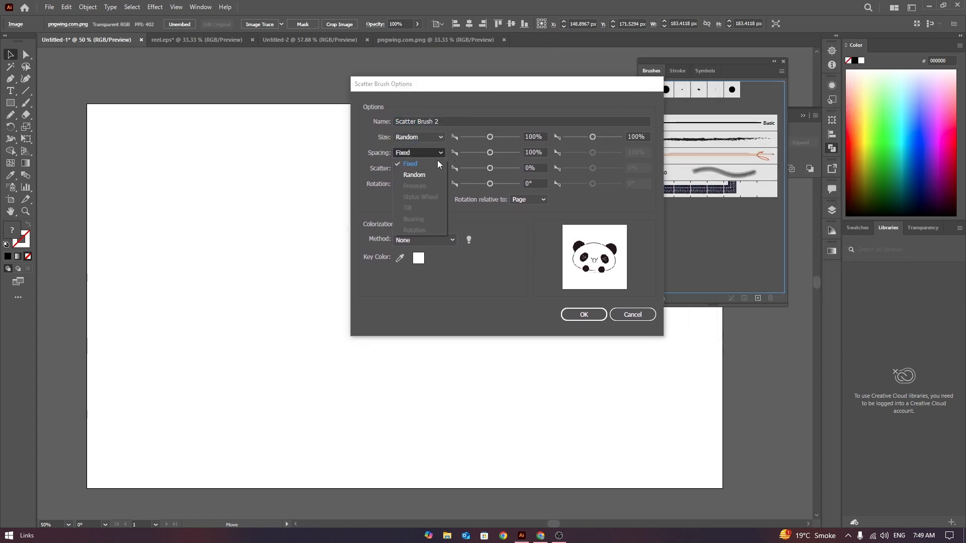
{"action": "left_click", "coordinate": [430, 174]}
{"action": "left_click", "coordinate": [428, 184]}
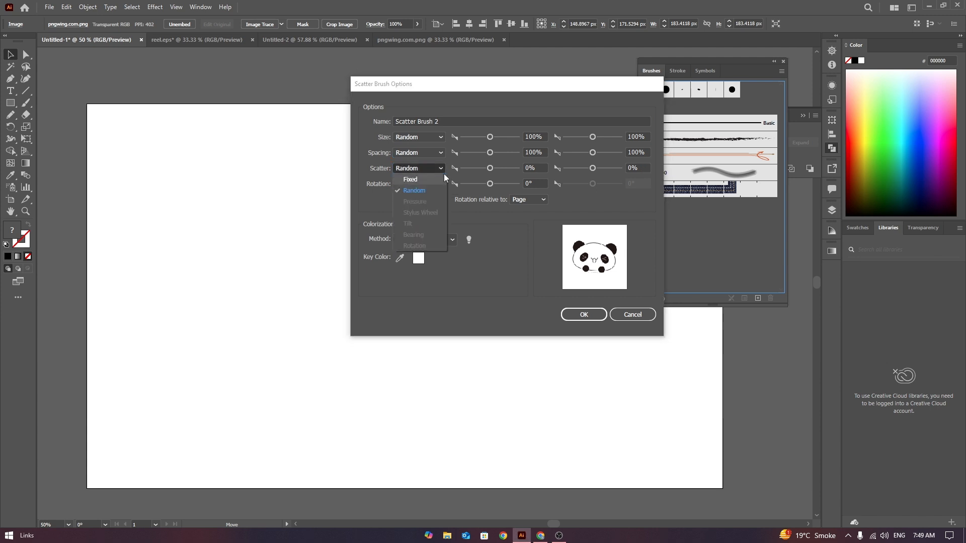
{"action": "left_click", "coordinate": [419, 207]}
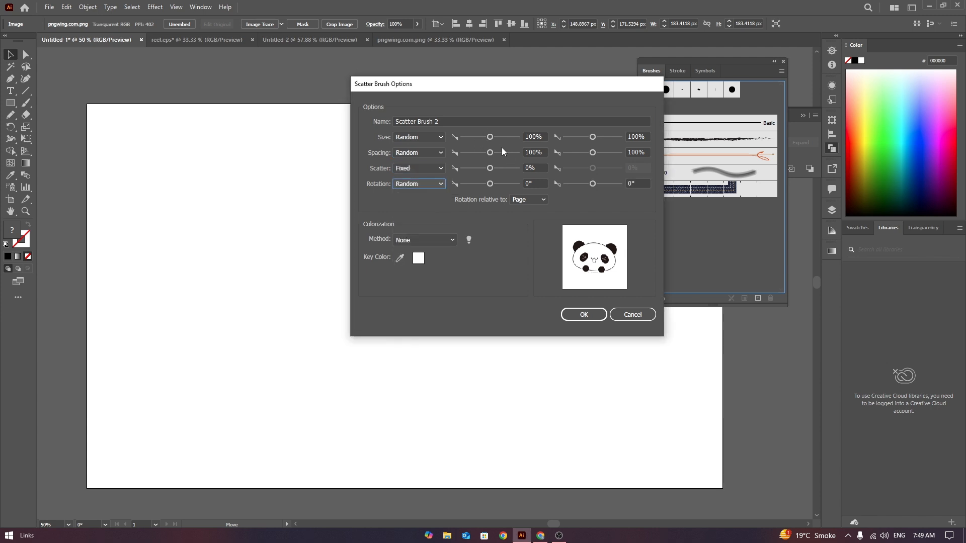
Set the panda brush's first values to size 200%, spacing 88%, scatter 167% and rotation 23°, and accept the options
{"action": "left_click_drag", "start_coordinate": [491, 137], "coordinate": [495, 171]}
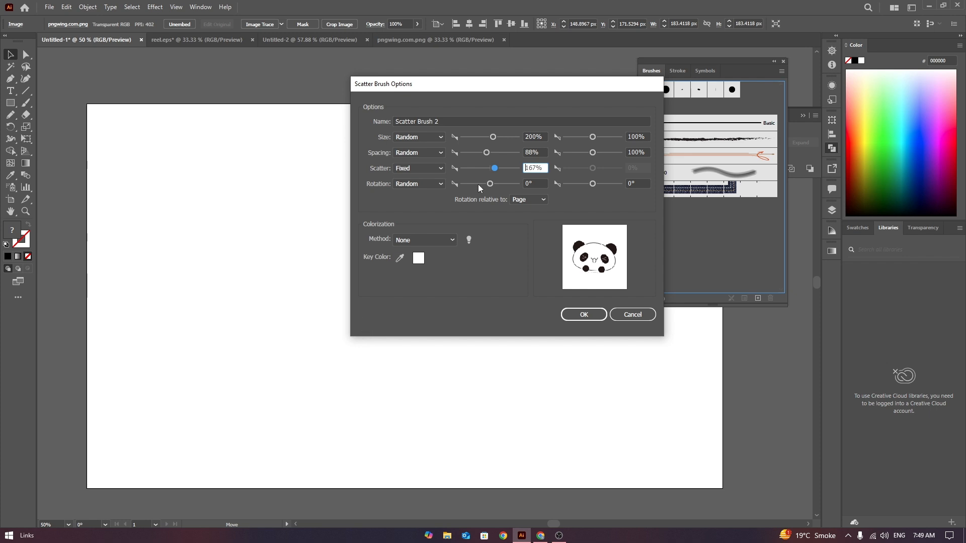
{"action": "left_click_drag", "start_coordinate": [488, 184], "coordinate": [492, 184]}
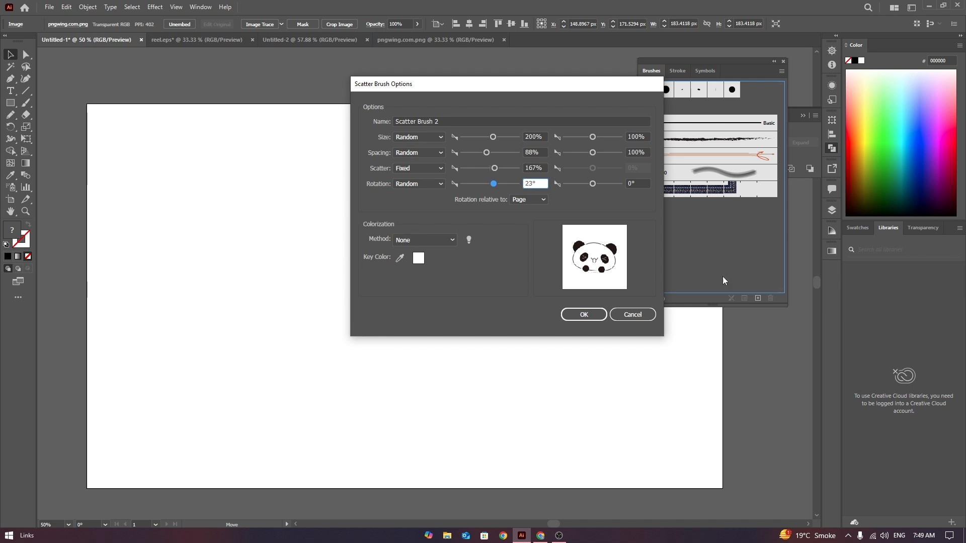
{"action": "left_click", "coordinate": [595, 314]}
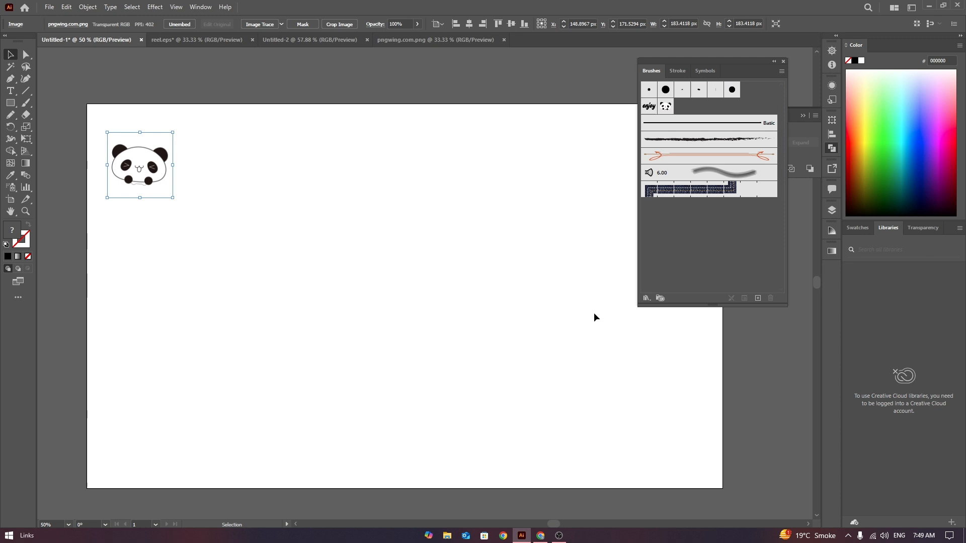
Paint a long S-shaped stroke across the artboard with the panda scatter brush
{"action": "left_click", "coordinate": [666, 107]}
{"action": "key", "text": "b"}
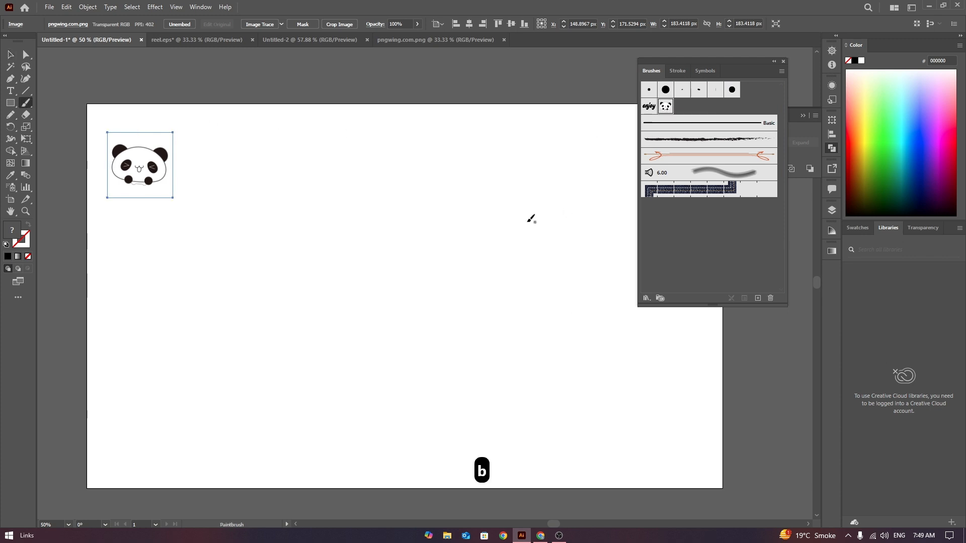
{"action": "mouse_move", "coordinate": [243, 406]}
{"action": "left_mouse_down"}
{"action": "mouse_move", "coordinate": [292, 310]}
{"action": "mouse_move", "coordinate": [573, 213]}
{"action": "mouse_move", "coordinate": [537, 163]}
{"action": "left_mouse_up"}
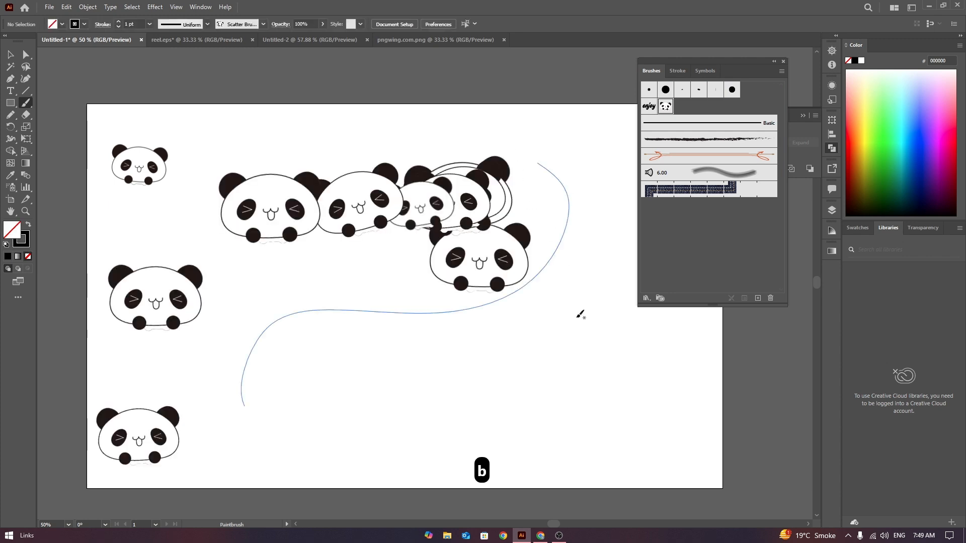
Reopen the panda brush's options and preview size 83%, spacing 85% and scatter 19% on the stroke
{"action": "double_click", "coordinate": [666, 106]}
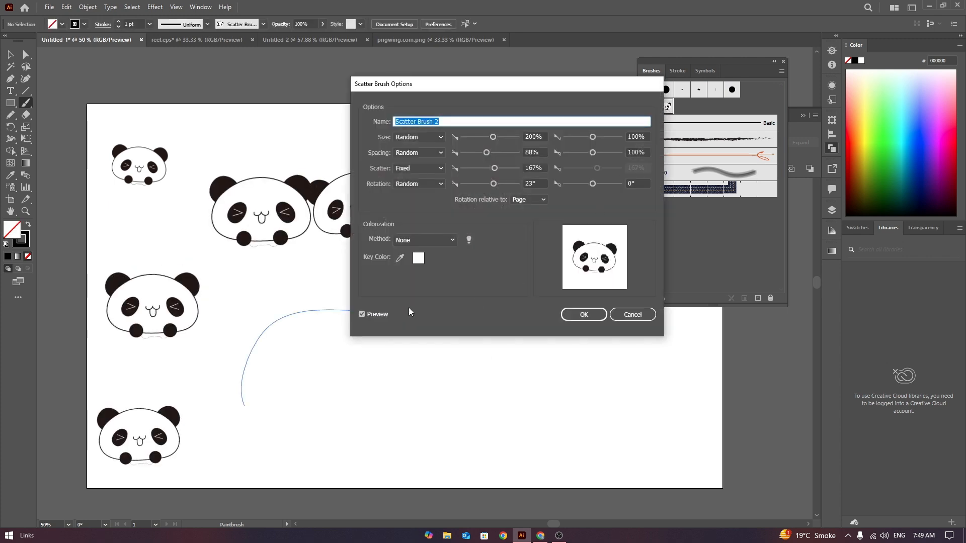
{"action": "left_click_drag", "start_coordinate": [548, 88], "coordinate": [791, 80]}
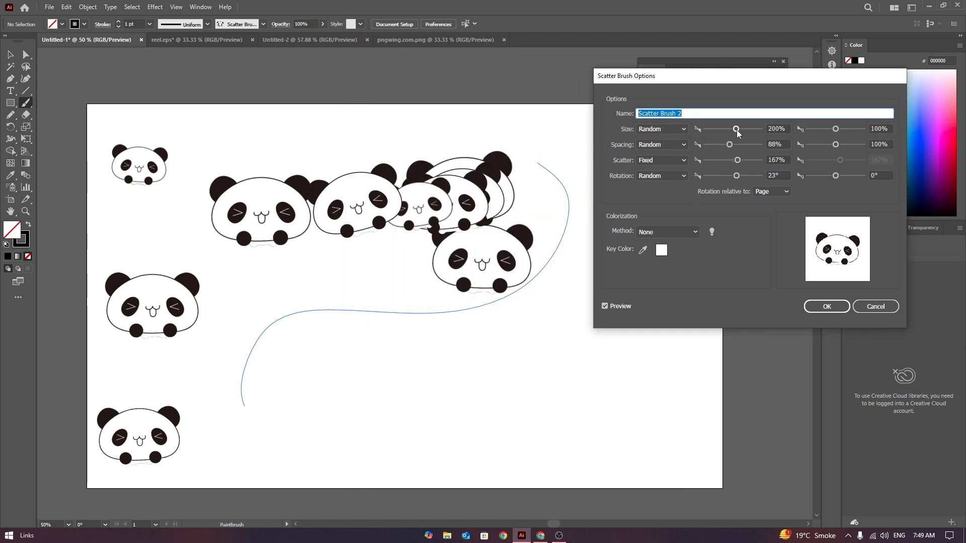
{"action": "left_click_drag", "start_coordinate": [738, 130], "coordinate": [734, 161]}
{"action": "left_click", "coordinate": [730, 145]}
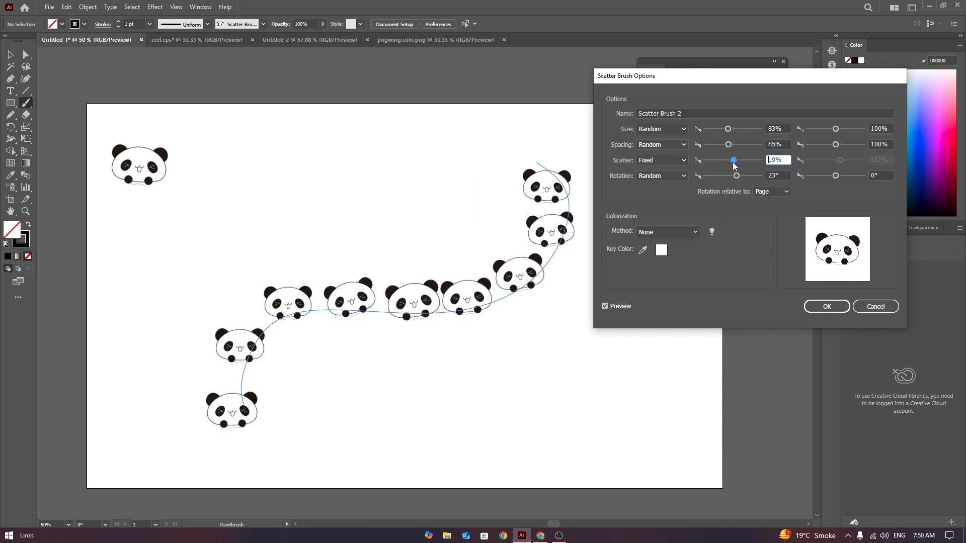
Change the panda brush's scatter to Random at 167%, adjust spacing to 97% and rotation to 94°, and accept the options
{"action": "left_click", "coordinate": [681, 160]}
{"action": "left_click", "coordinate": [684, 186]}
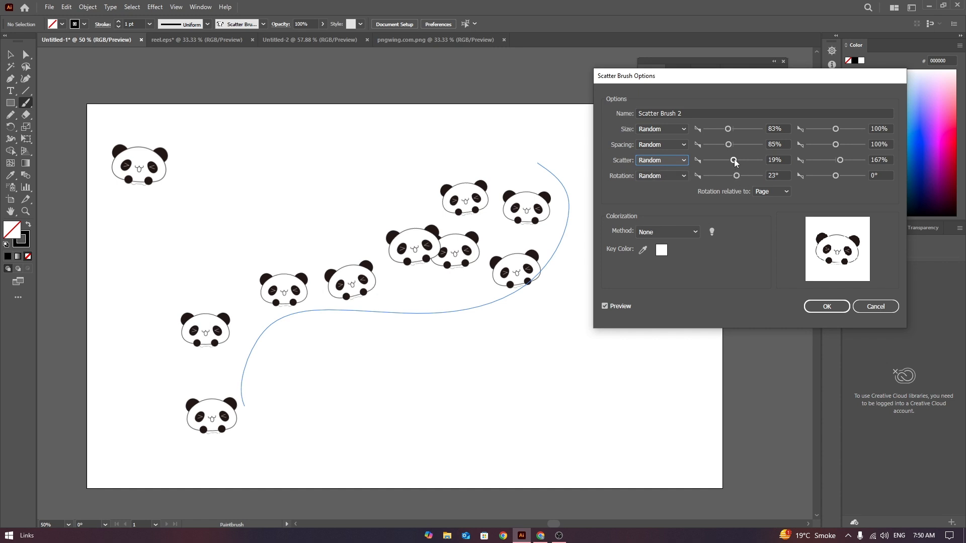
{"action": "left_click_drag", "start_coordinate": [733, 160], "coordinate": [735, 146]}
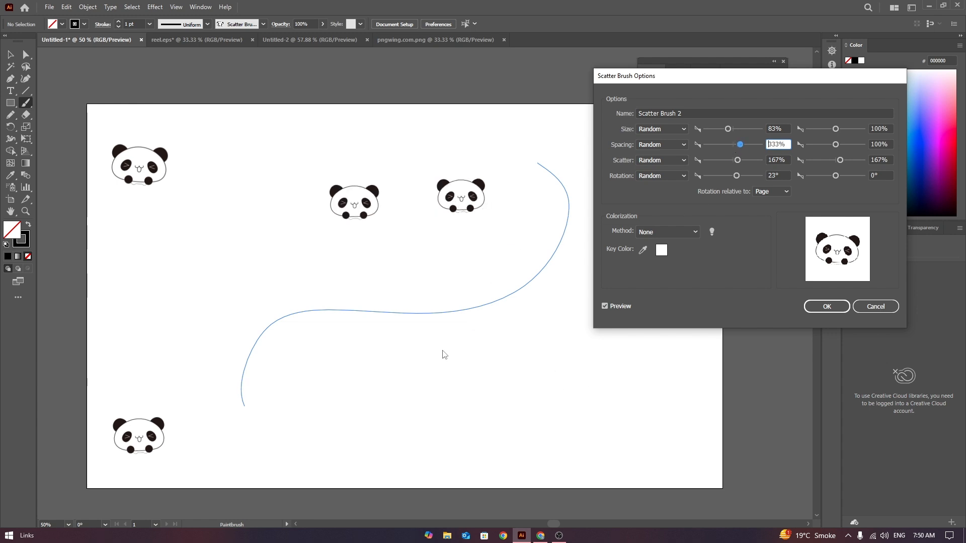
{"action": "left_click_drag", "start_coordinate": [740, 143], "coordinate": [743, 180]}
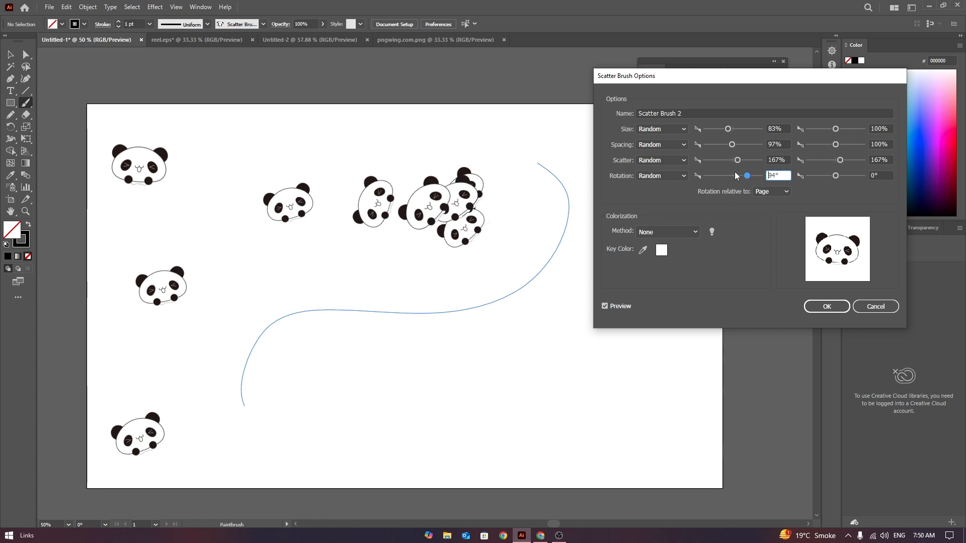
{"action": "key", "text": "Return"}
Delete the painted panda brush stroke, leaving only the original panda image
{"action": "key", "text": "v"}
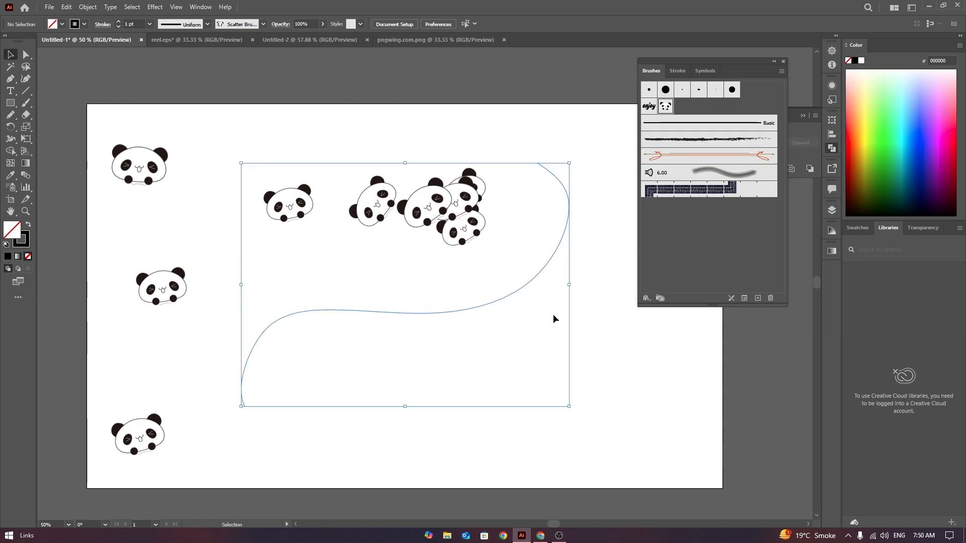
{"action": "key", "text": "Delete"}
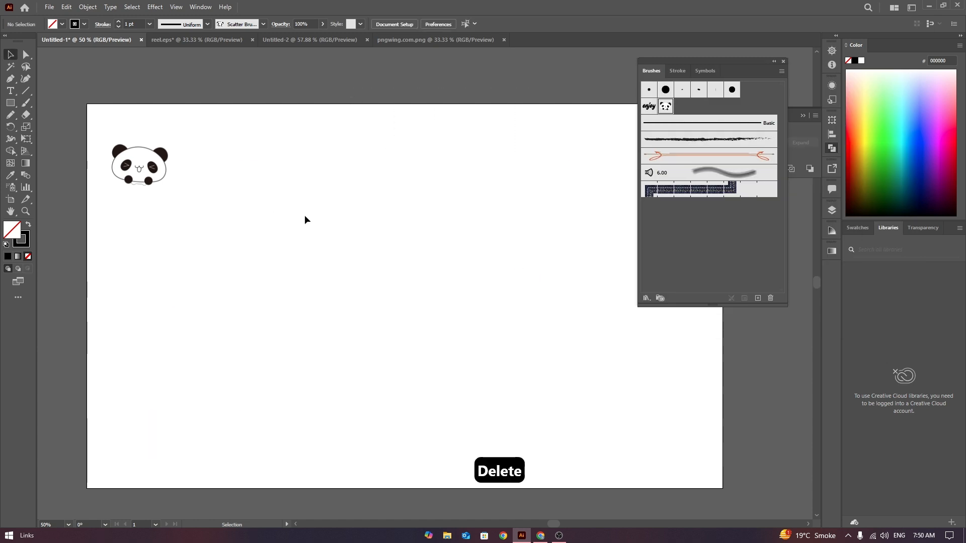
Try the panda scatter brush on a circle about 805 px wide drawn mid-artboard, and delete the circle
{"action": "left_click", "coordinate": [10, 102]}
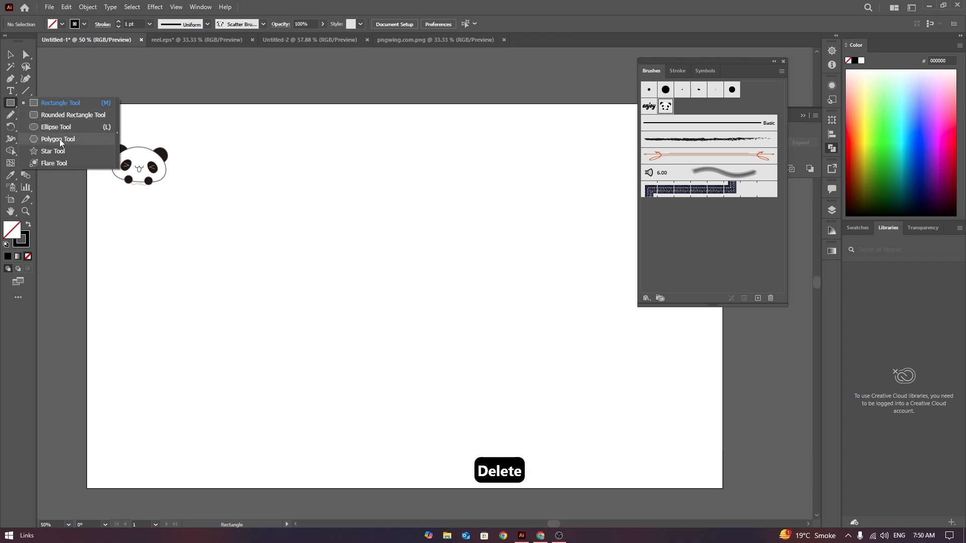
{"action": "left_click", "coordinate": [58, 128]}
{"action": "left_click_drag", "start_coordinate": [392, 263], "coordinate": [494, 406]}
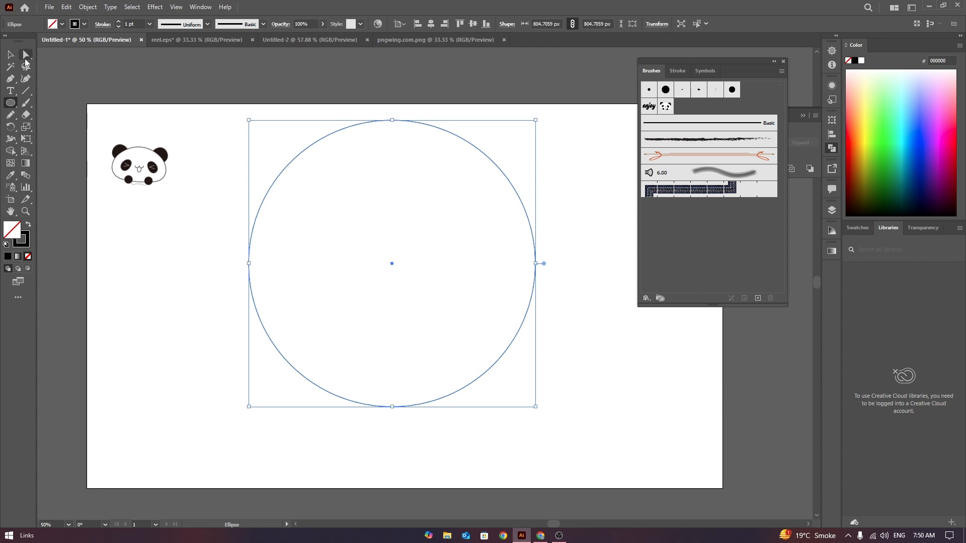
{"action": "left_click", "coordinate": [10, 54]}
{"action": "left_click_drag", "start_coordinate": [324, 79], "coordinate": [511, 278]}
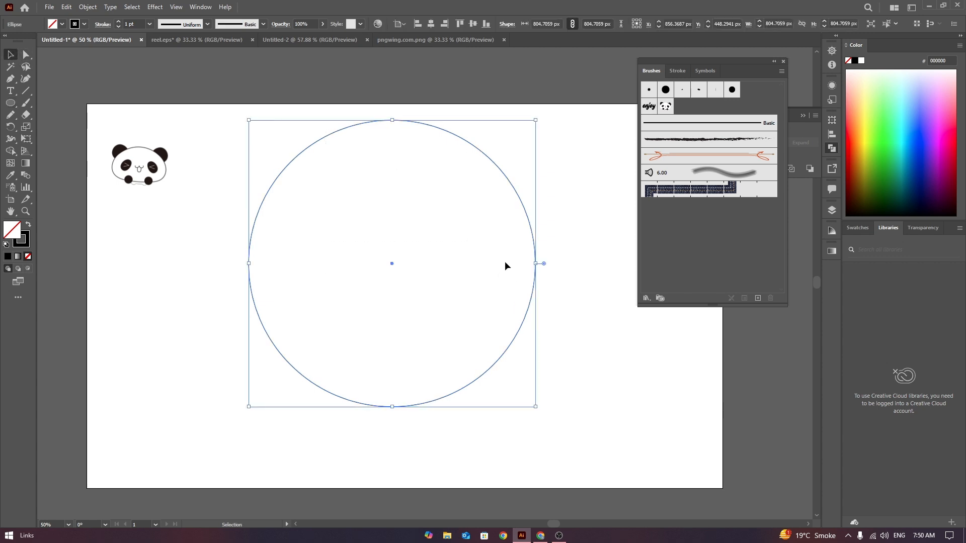
{"action": "left_click", "coordinate": [666, 107]}
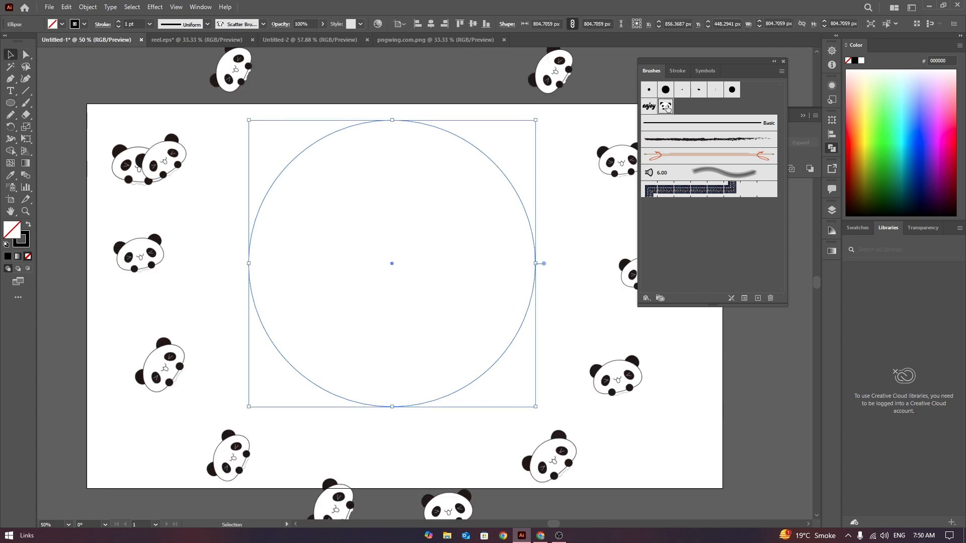
{"action": "scroll", "coordinate": [552, 190], "scroll_direction": "down", "scroll_amount": 1}
{"action": "scroll", "coordinate": [555, 189], "scroll_direction": "down", "scroll_amount": 2, "text": "alt"}
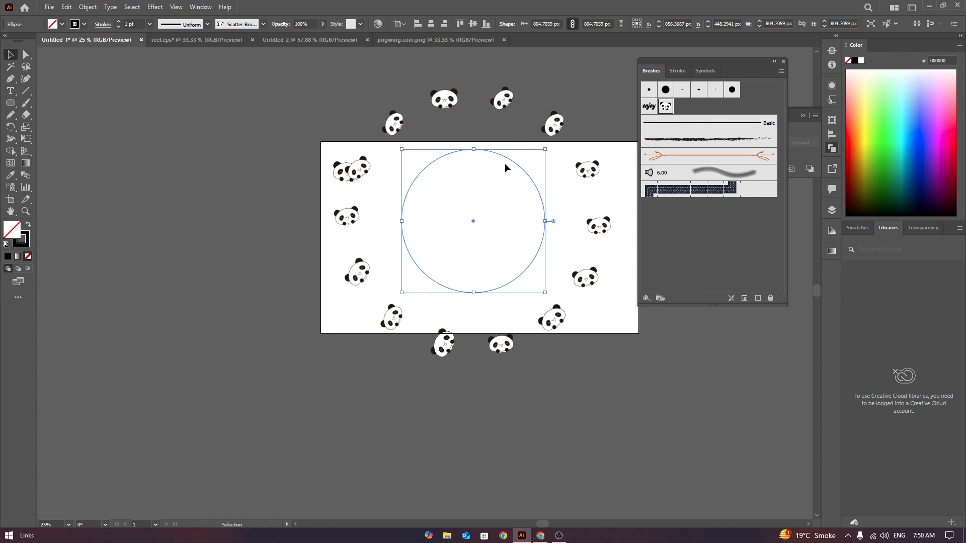
{"action": "key", "text": "Delete"}
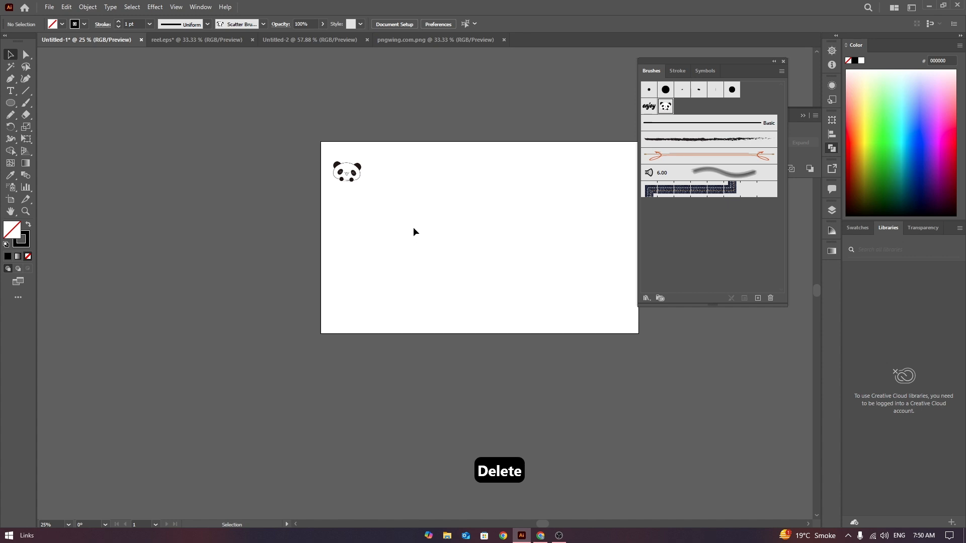
Draw a looping freehand Pencil path about 1326 px wide and 794 px high, and apply the panda scatter brush to it
{"action": "key", "text": "n"}
{"action": "mouse_move", "coordinate": [380, 280]}
{"action": "left_mouse_down"}
{"action": "mouse_move", "coordinate": [387, 250]}
{"action": "mouse_move", "coordinate": [450, 257]}
{"action": "mouse_move", "coordinate": [559, 224]}
{"action": "mouse_move", "coordinate": [614, 227]}
{"action": "mouse_move", "coordinate": [492, 312]}
{"action": "mouse_move", "coordinate": [468, 303]}
{"action": "left_mouse_up"}
{"action": "left_click", "coordinate": [11, 54]}
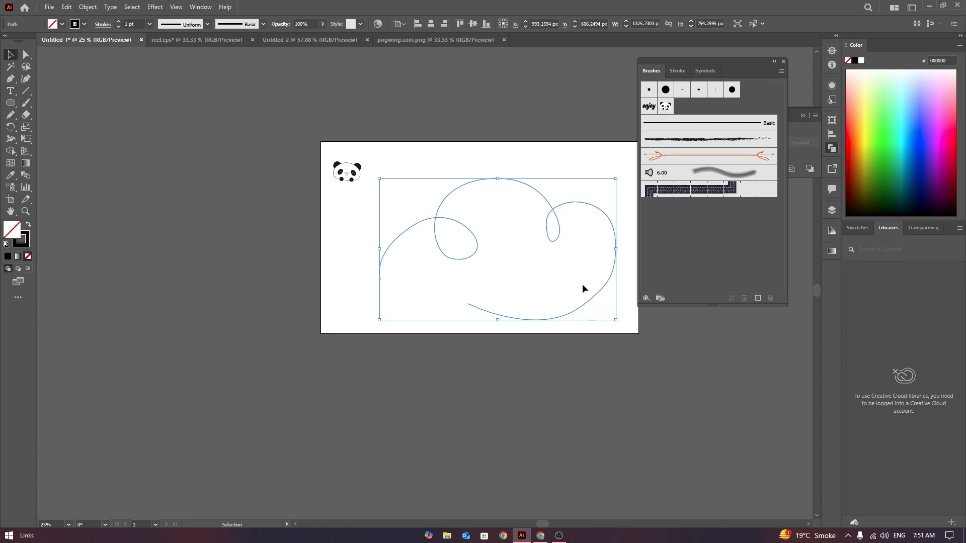
{"action": "left_click", "coordinate": [666, 106]}
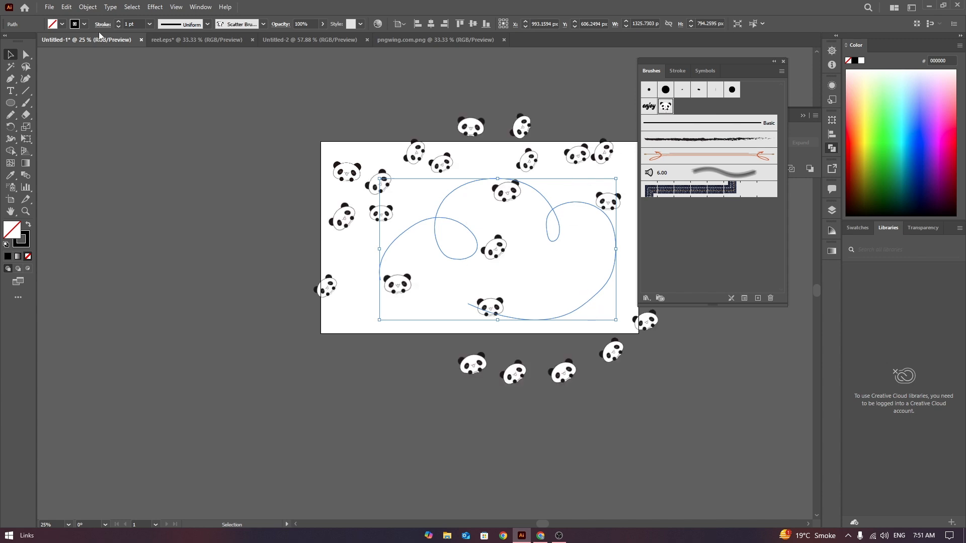
Delete the panda-brushed path together with the original panda image, leaving the artboard empty
{"action": "left_click", "coordinate": [567, 202]}
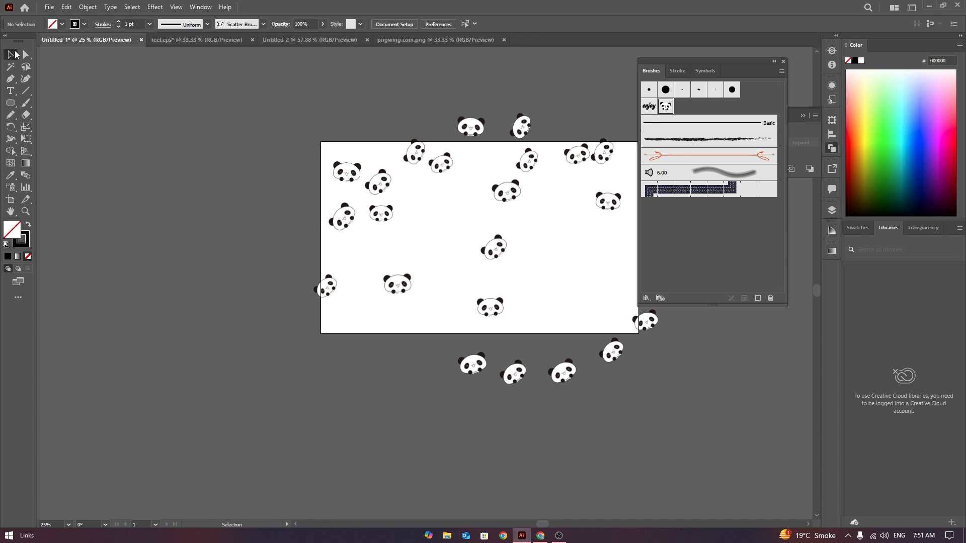
{"action": "left_click_drag", "start_coordinate": [351, 103], "coordinate": [667, 408]}
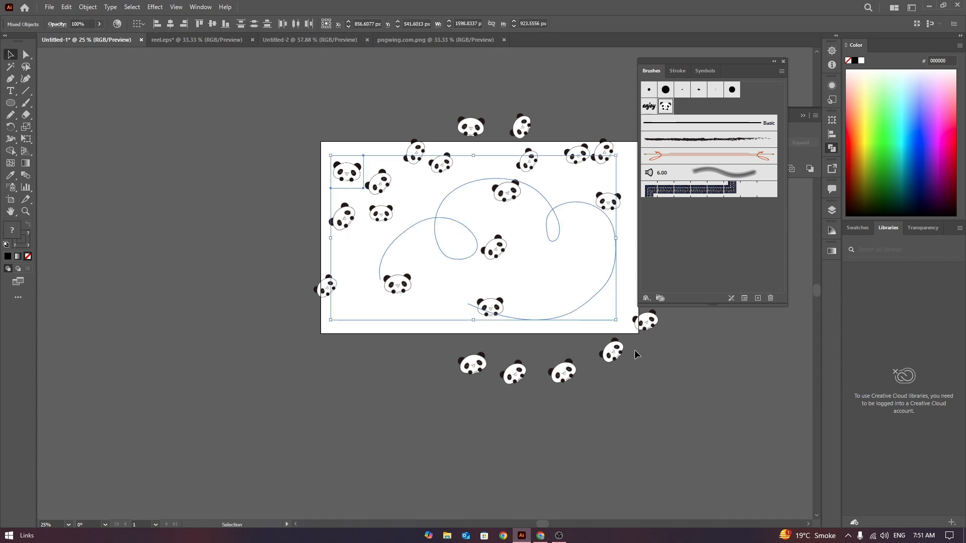
{"action": "key", "text": "Delete"}
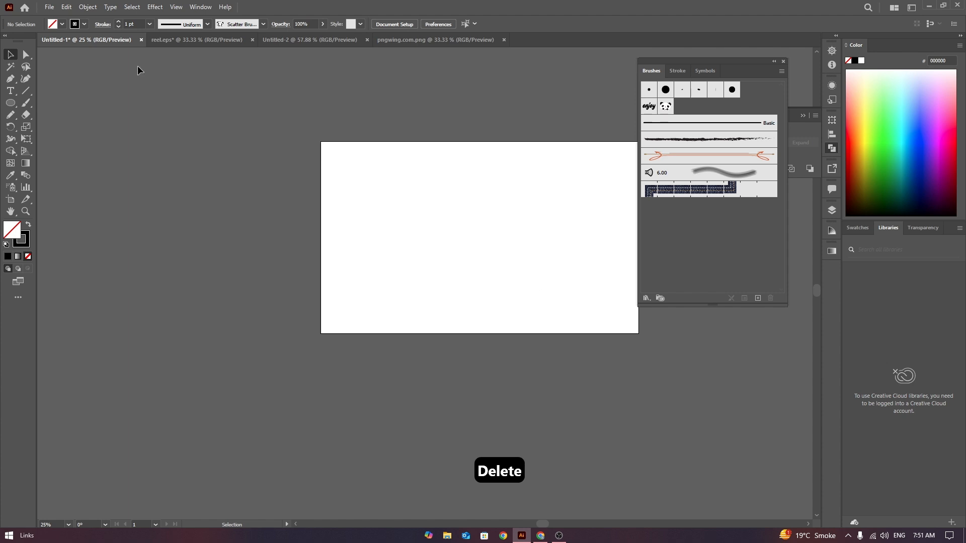
Switch to the reel.eps winter scene and draw a white circle about 28 px wide in the night sky beside the moon
{"action": "left_click", "coordinate": [198, 41]}
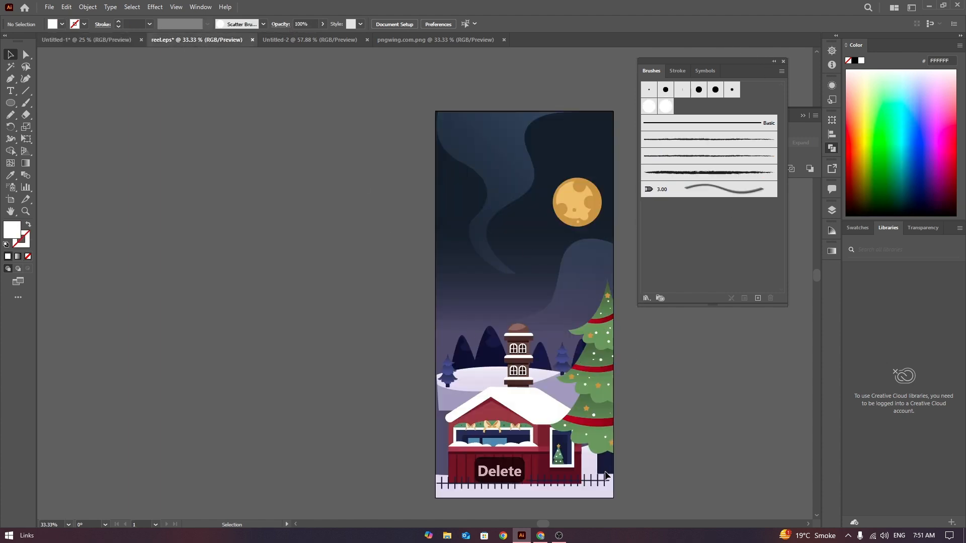
{"action": "left_click_drag", "start_coordinate": [543, 524], "coordinate": [557, 525]}
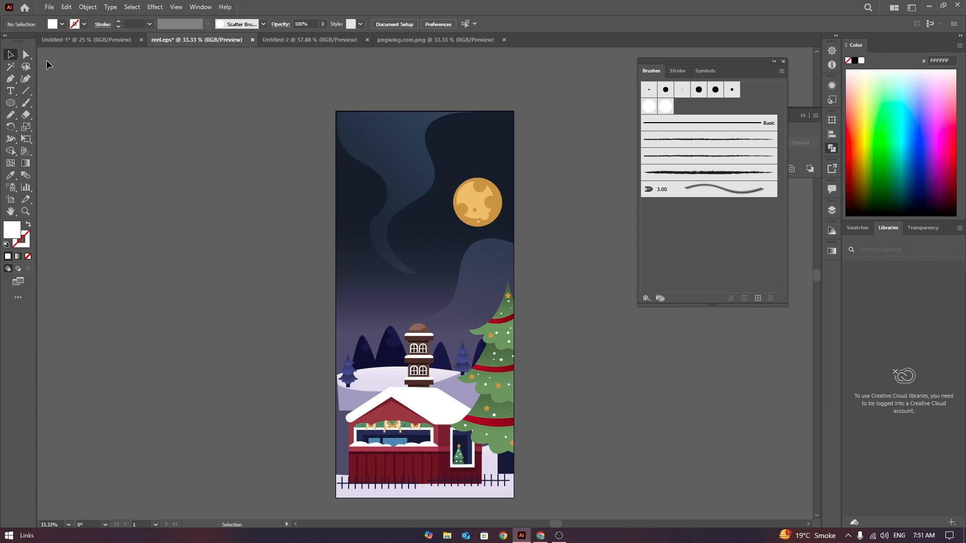
{"action": "left_click", "coordinate": [10, 103]}
{"action": "left_click", "coordinate": [44, 126]}
{"action": "left_click_drag", "start_coordinate": [359, 192], "coordinate": [364, 197]}
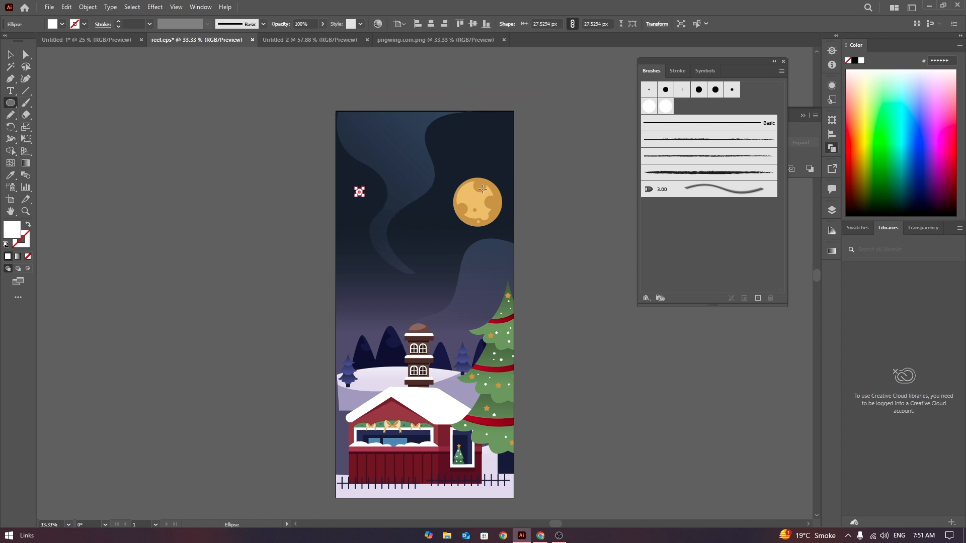
{"action": "left_click", "coordinate": [10, 55]}
{"action": "key", "text": "ctrl+z"}
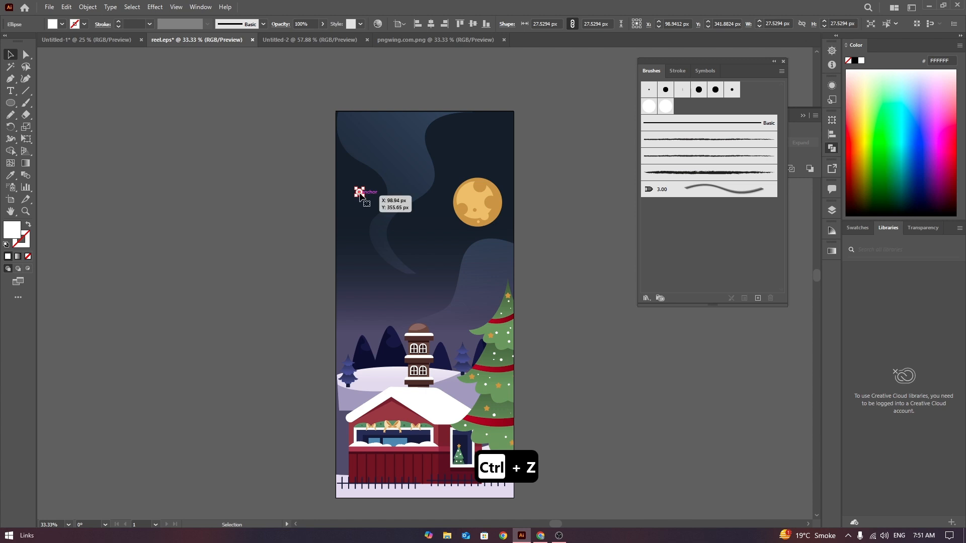
Start a new scatter brush from the small white circle
{"action": "left_click", "coordinate": [758, 297]}
{"action": "left_click", "coordinate": [325, 147]}
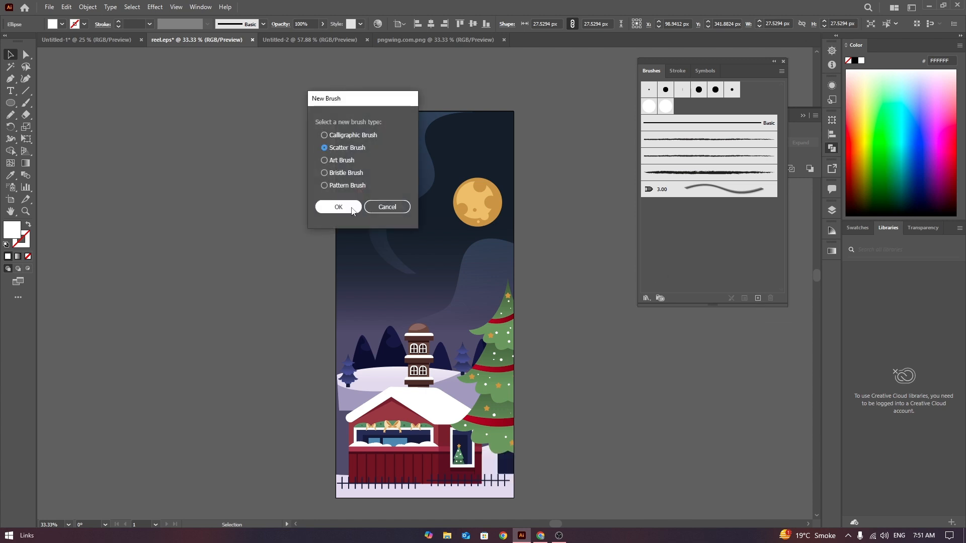
{"action": "key", "text": "Return"}
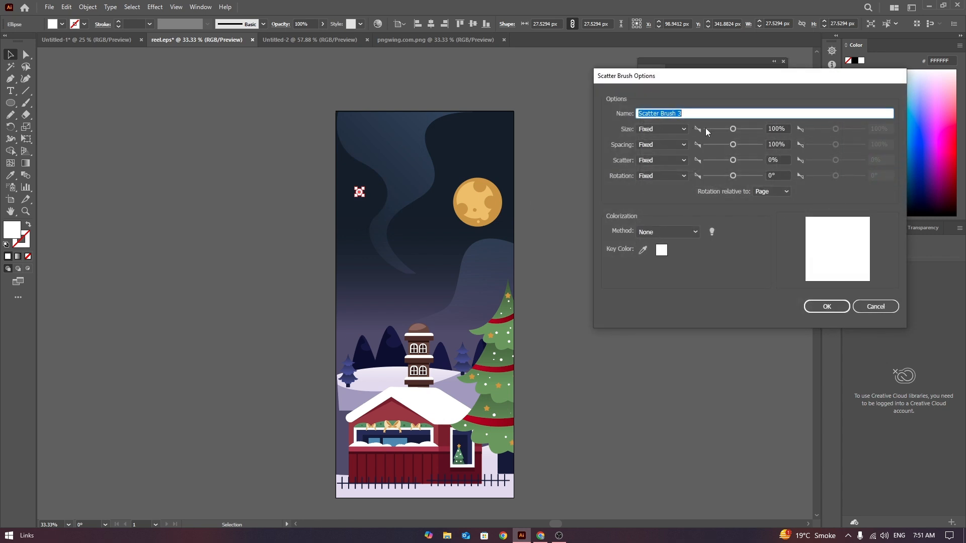
Set the new brush's options to Random with size 233%, spacing 300%, scatter 259% and rotation 40°, and accept them
{"action": "left_click", "coordinate": [678, 129]}
{"action": "left_click", "coordinate": [681, 147]}
{"action": "left_click", "coordinate": [687, 145]}
{"action": "left_click", "coordinate": [680, 163]}
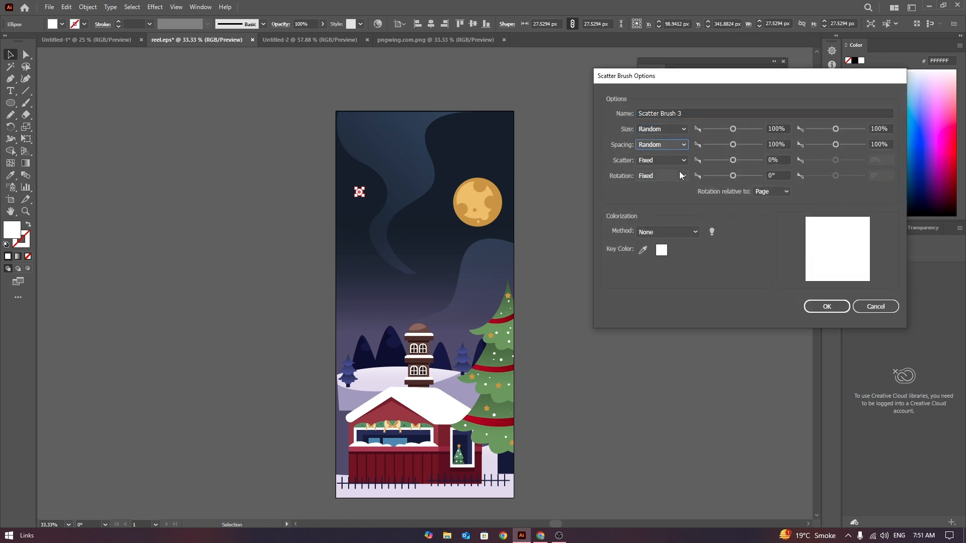
{"action": "left_click", "coordinate": [677, 160]}
{"action": "left_click", "coordinate": [676, 179]}
{"action": "left_click", "coordinate": [684, 176]}
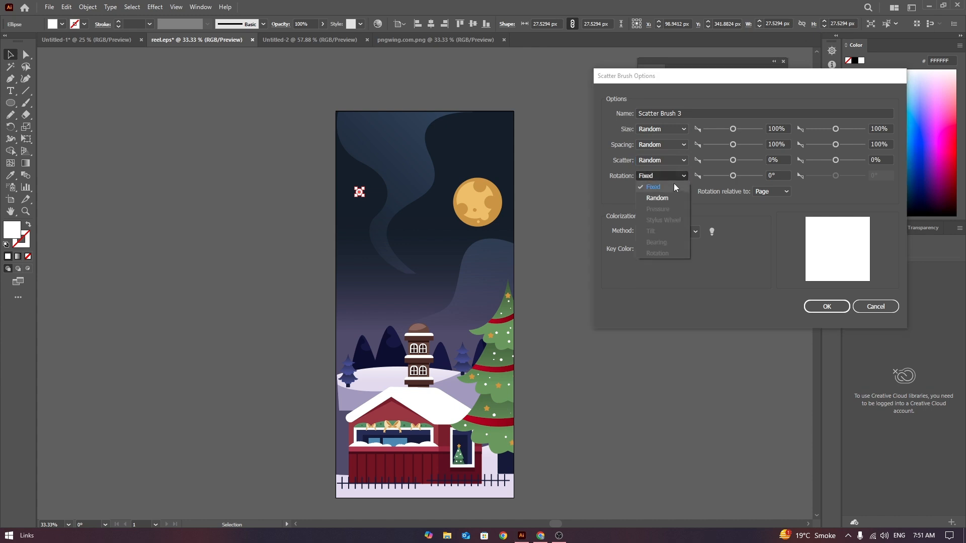
{"action": "left_click", "coordinate": [677, 195]}
{"action": "left_click_drag", "start_coordinate": [733, 129], "coordinate": [739, 179]}
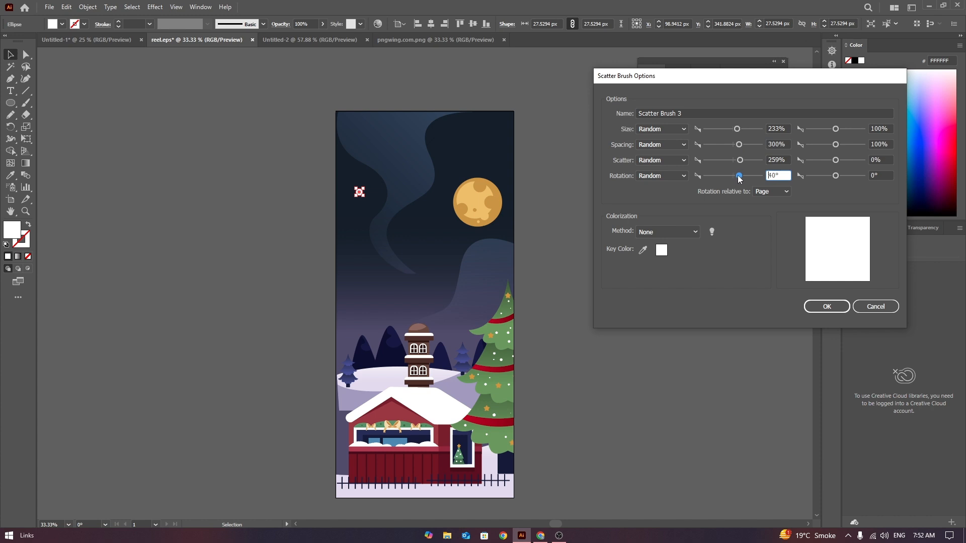
{"action": "left_click", "coordinate": [825, 307]}
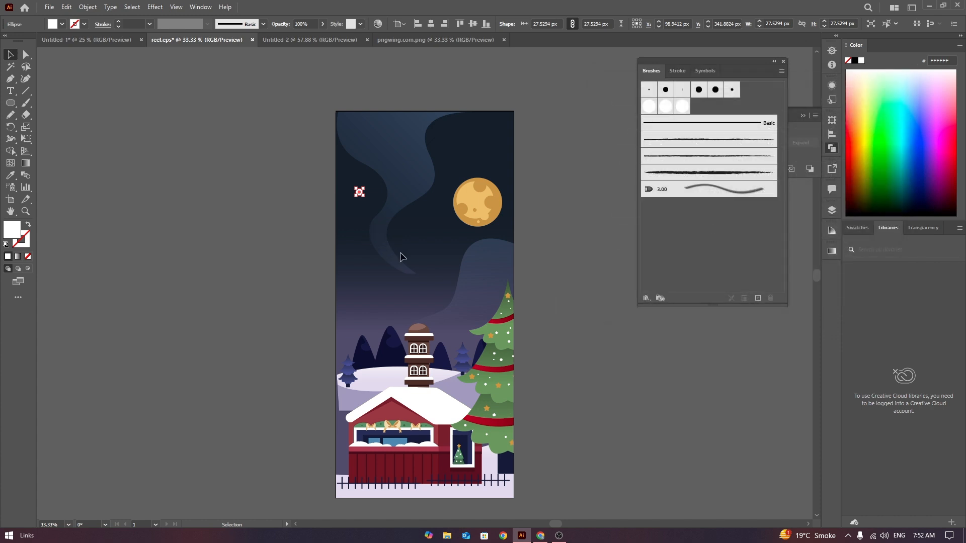
Draw a tangled Pencil path about 830 px wide and 983 px high over the sky, and apply the new white-dot scatter brush
{"action": "key", "text": "n"}
{"action": "mouse_move", "coordinate": [409, 260]}
{"action": "left_mouse_down"}
{"action": "mouse_move", "coordinate": [456, 262]}
{"action": "mouse_move", "coordinate": [373, 223]}
{"action": "mouse_move", "coordinate": [391, 288]}
{"action": "mouse_move", "coordinate": [491, 180]}
{"action": "mouse_move", "coordinate": [356, 217]}
{"action": "mouse_move", "coordinate": [513, 196]}
{"action": "mouse_move", "coordinate": [330, 218]}
{"action": "mouse_move", "coordinate": [486, 146]}
{"action": "mouse_move", "coordinate": [399, 329]}
{"action": "mouse_move", "coordinate": [473, 269]}
{"action": "mouse_move", "coordinate": [361, 280]}
{"action": "mouse_move", "coordinate": [365, 314]}
{"action": "mouse_move", "coordinate": [469, 361]}
{"action": "mouse_move", "coordinate": [386, 192]}
{"action": "mouse_move", "coordinate": [521, 186]}
{"action": "mouse_move", "coordinate": [387, 296]}
{"action": "mouse_move", "coordinate": [489, 269]}
{"action": "mouse_move", "coordinate": [391, 236]}
{"action": "mouse_move", "coordinate": [464, 365]}
{"action": "left_mouse_up"}
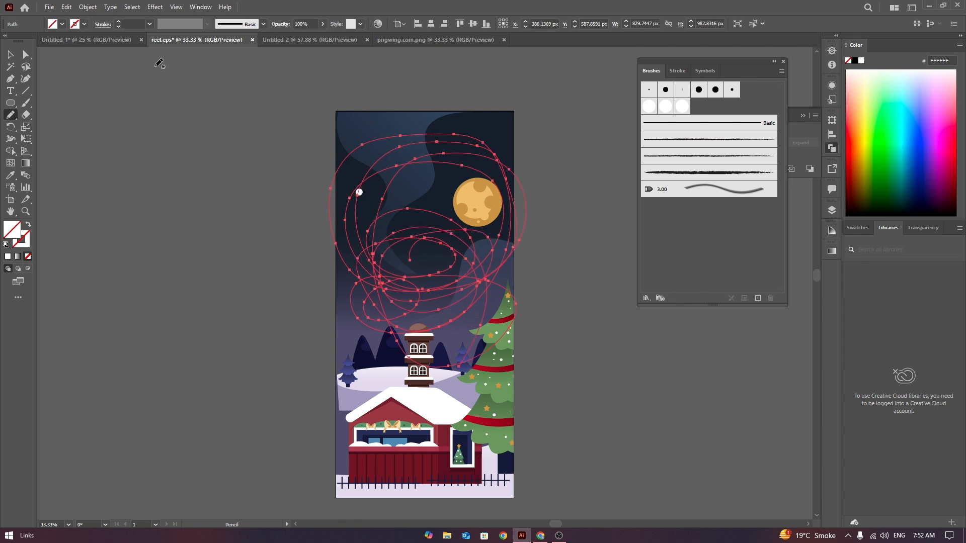
{"action": "left_click", "coordinate": [12, 55]}
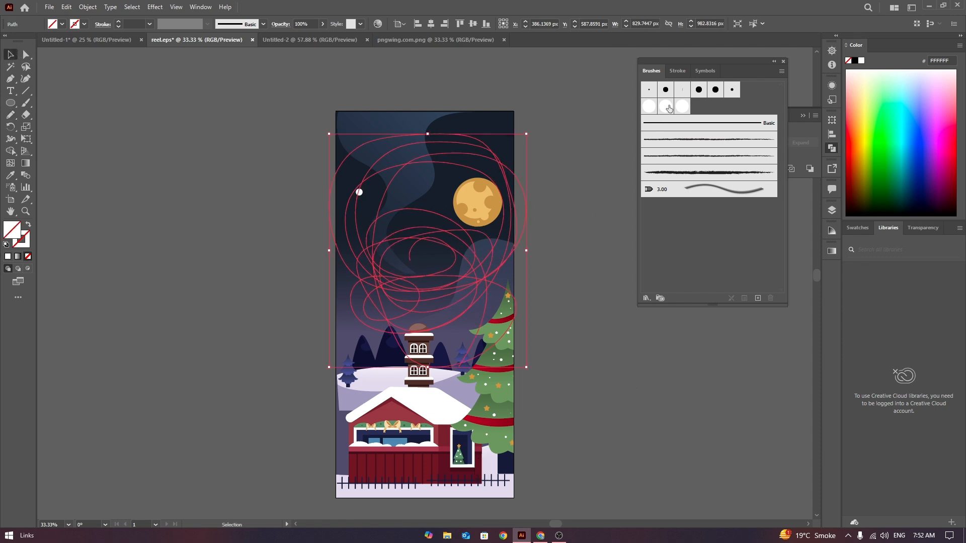
{"action": "left_click", "coordinate": [682, 106]}
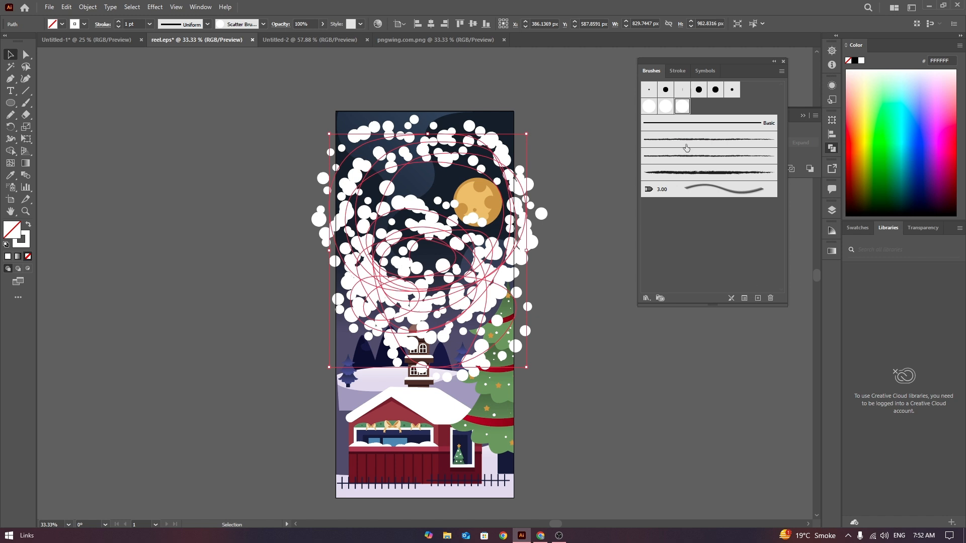
Edit the white-dot brush on the path to size 44%, spacing 467%, scatter 240% and rotation 29°, accept, and deselect the snow
{"action": "double_click", "coordinate": [683, 106]}
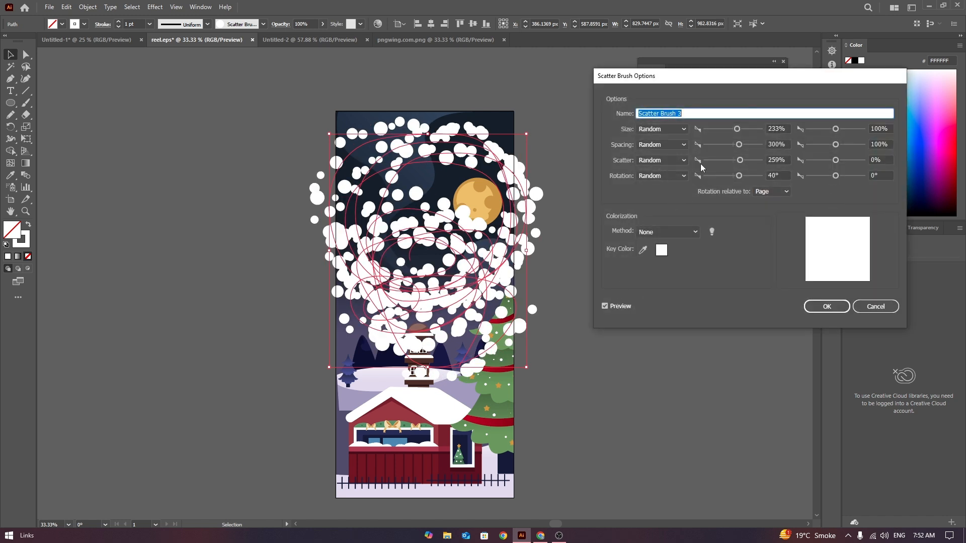
{"action": "left_click_drag", "start_coordinate": [737, 129], "coordinate": [729, 131]}
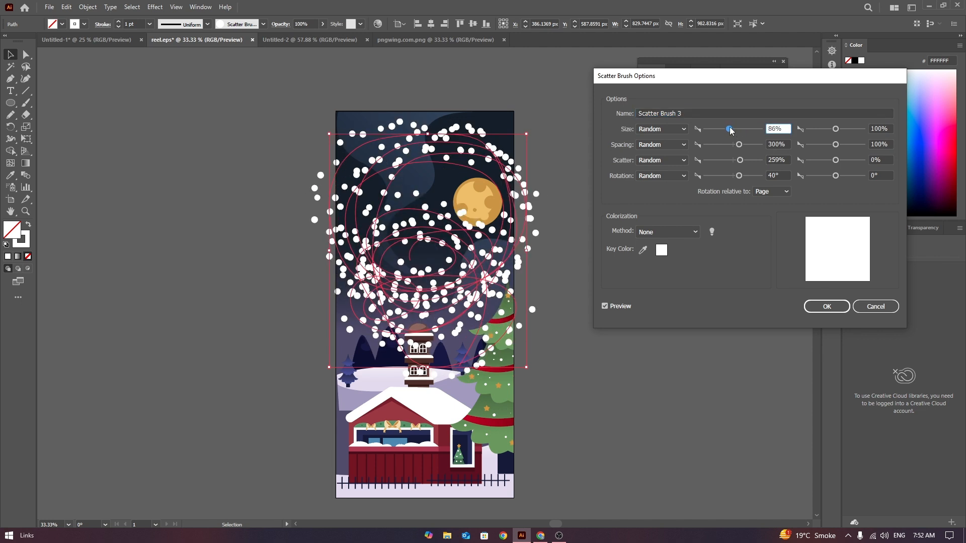
{"action": "left_click_drag", "start_coordinate": [736, 146], "coordinate": [745, 147]}
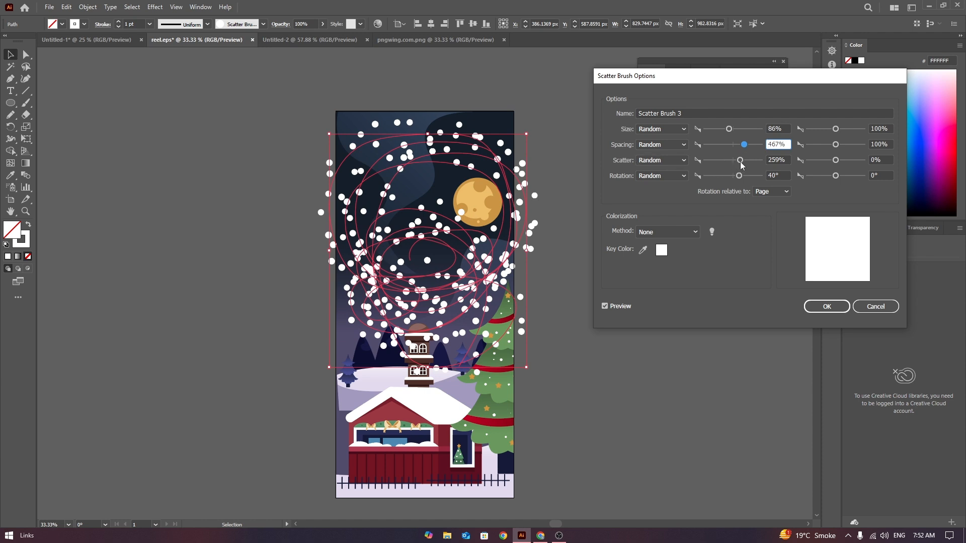
{"action": "mouse_move", "coordinate": [729, 129]}
{"action": "left_mouse_down"}
{"action": "mouse_move", "coordinate": [716, 133]}
{"action": "mouse_move", "coordinate": [744, 179]}
{"action": "left_mouse_up"}
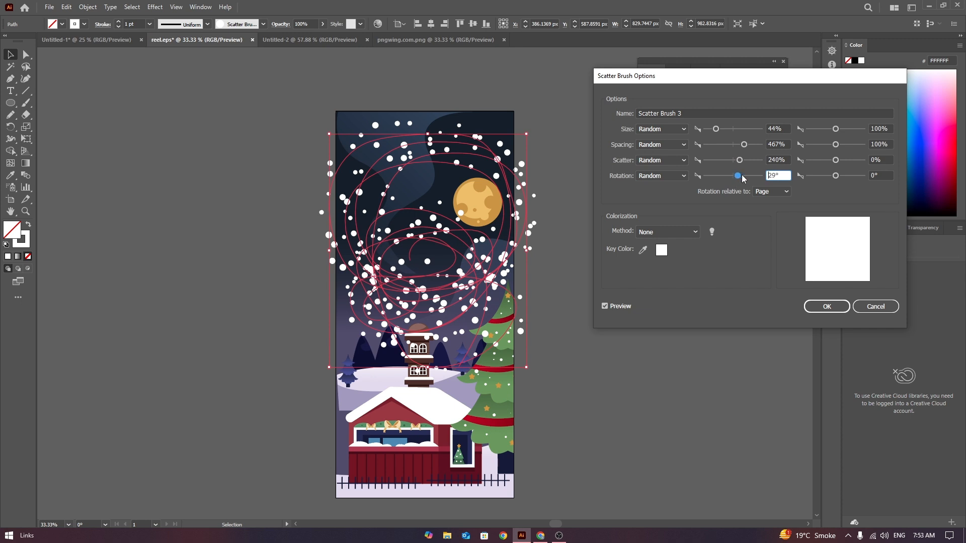
{"action": "left_click", "coordinate": [715, 131]}
{"action": "key", "text": "Return"}
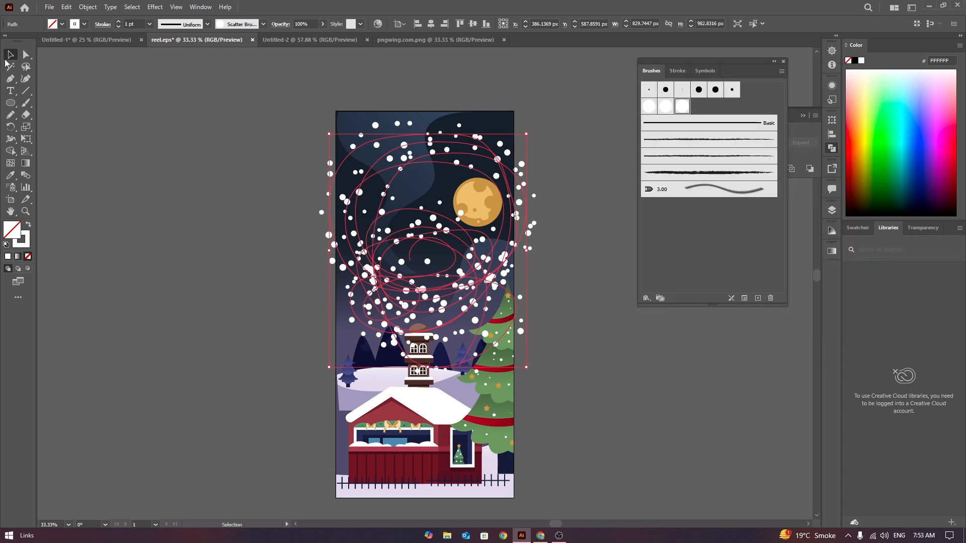
{"action": "left_click", "coordinate": [222, 97]}
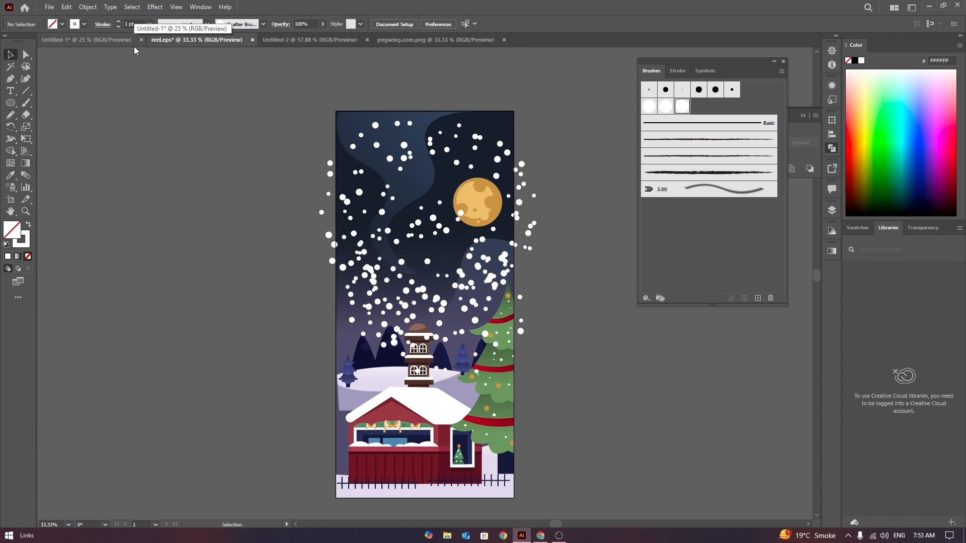
Return to the Untitled-1 document, switch to PNGWing in Chrome, and search for "chain" images
{"action": "left_click", "coordinate": [115, 39]}
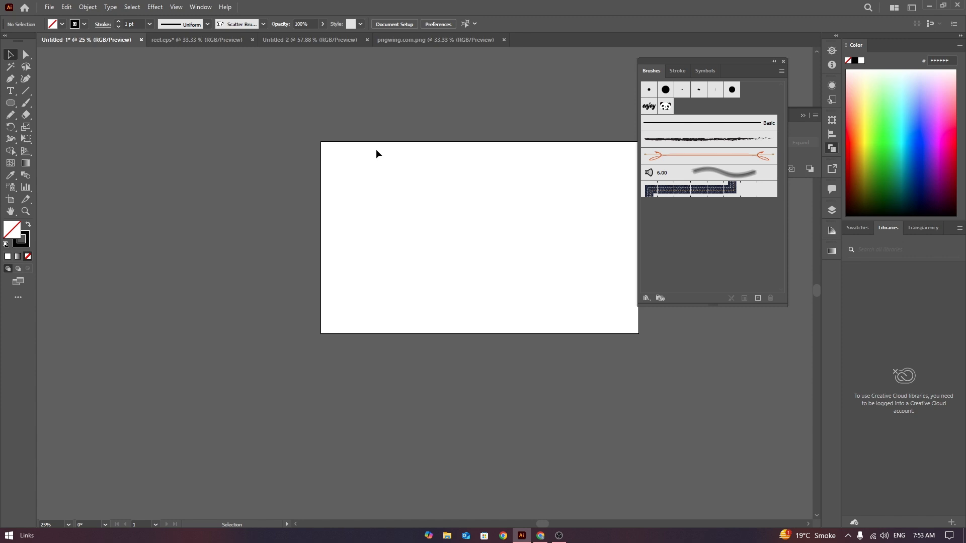
{"action": "left_click", "coordinate": [757, 298]}
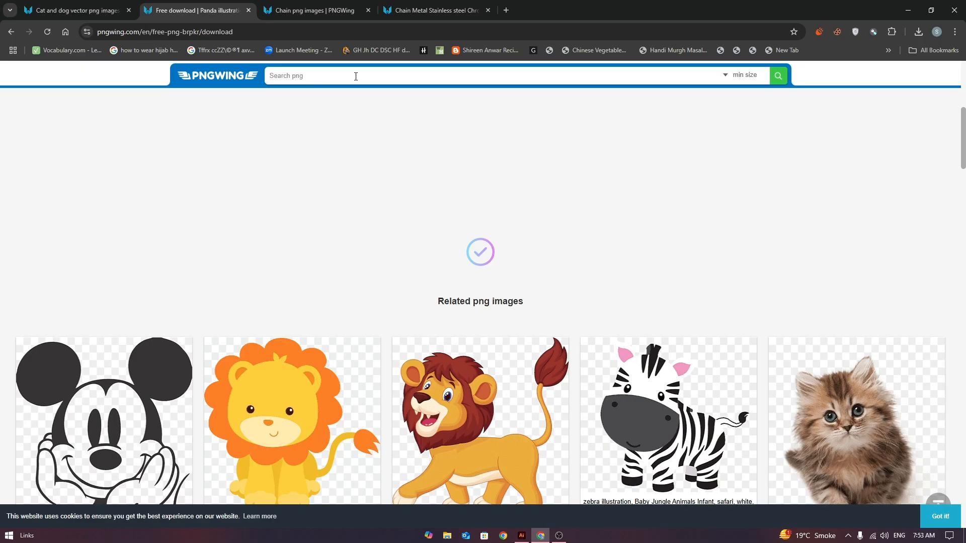
{"action": "type", "text": "ch"}
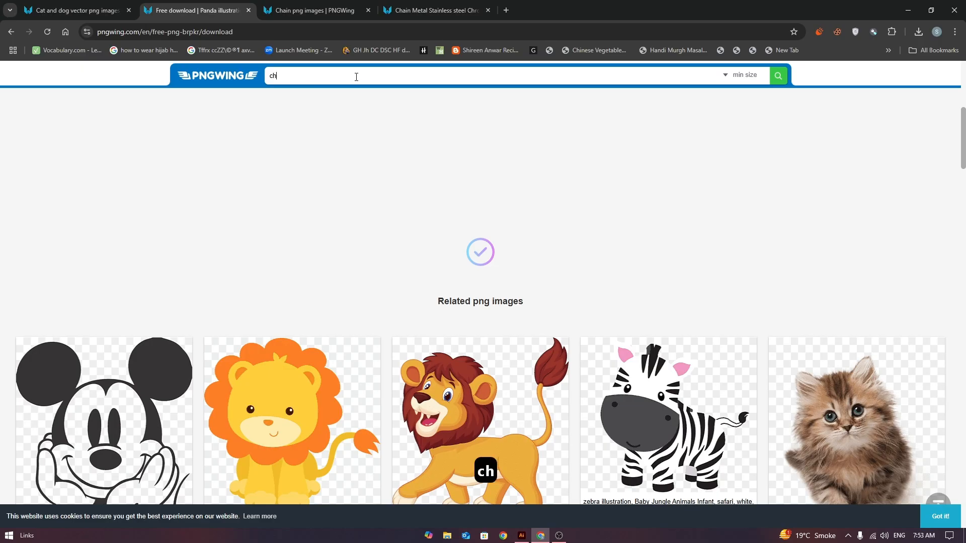
{"action": "type", "text": "ain"}
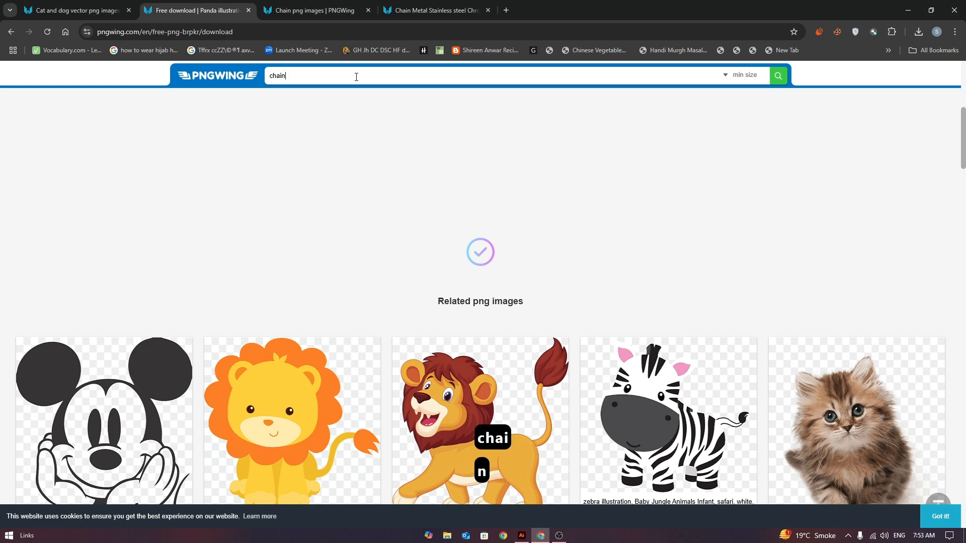
{"action": "key", "text": "Return"}
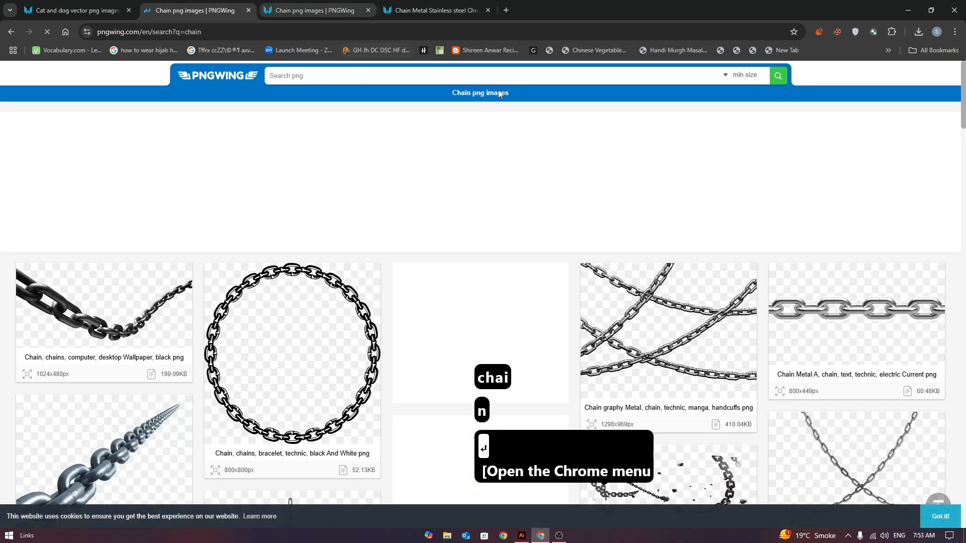
Download the Chain Metal Stainless steel Chrome plating PNG and save it on the Desktop as pngwing.com (4).png
{"action": "scroll", "coordinate": [492, 226], "scroll_direction": "down", "scroll_amount": 9}
{"action": "scroll", "coordinate": [499, 231], "scroll_direction": "down", "scroll_amount": 10}
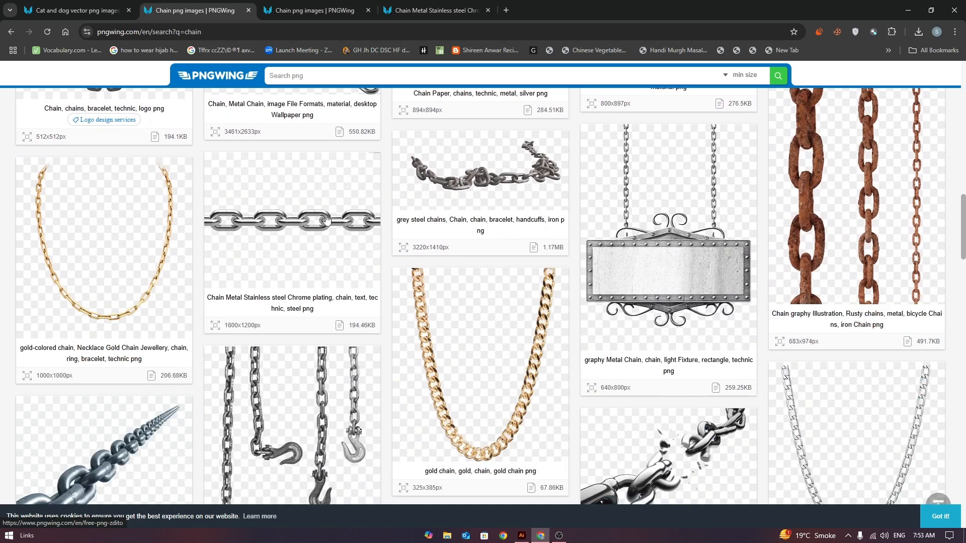
{"action": "left_click", "coordinate": [325, 226]}
{"action": "scroll", "coordinate": [716, 300], "scroll_direction": "down", "scroll_amount": 12}
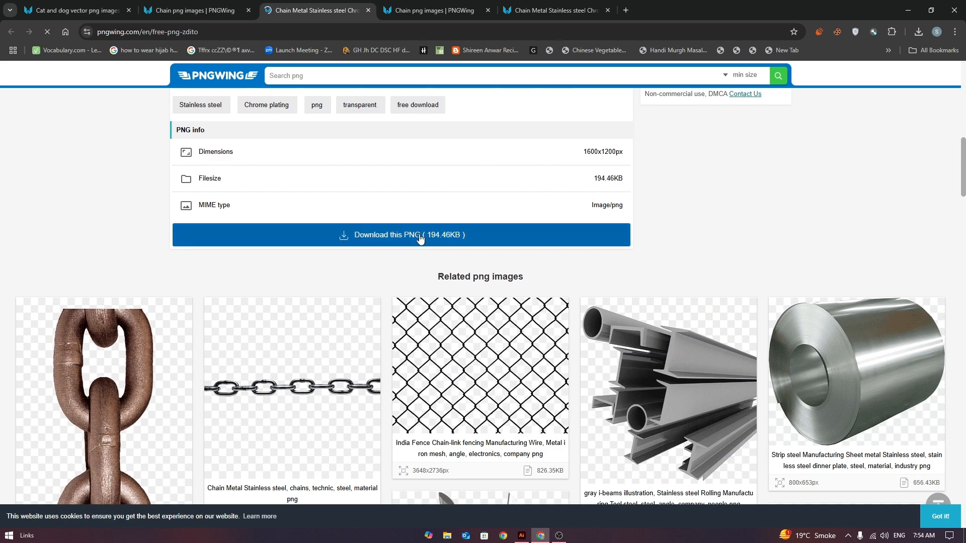
{"action": "left_click", "coordinate": [420, 236]}
{"action": "left_click", "coordinate": [596, 213]}
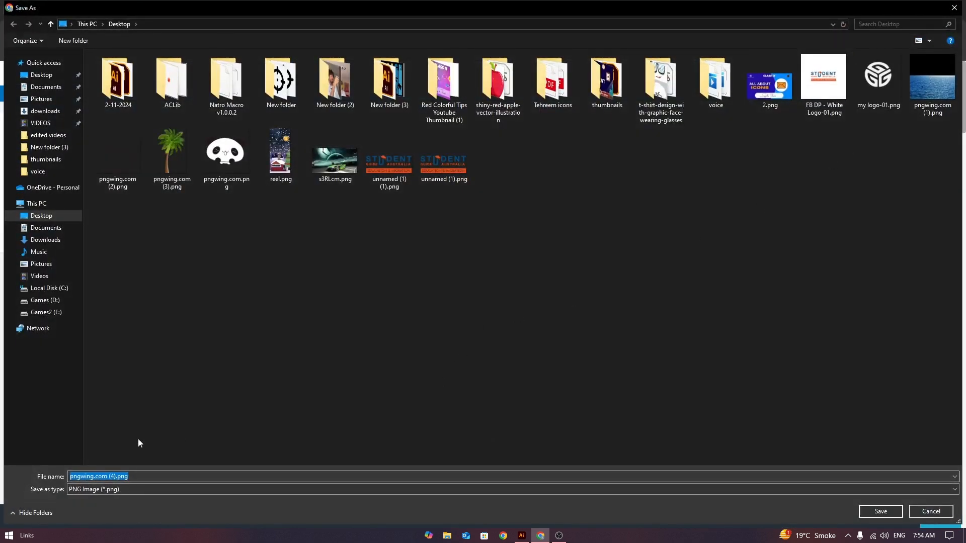
{"action": "left_click", "coordinate": [874, 514]}
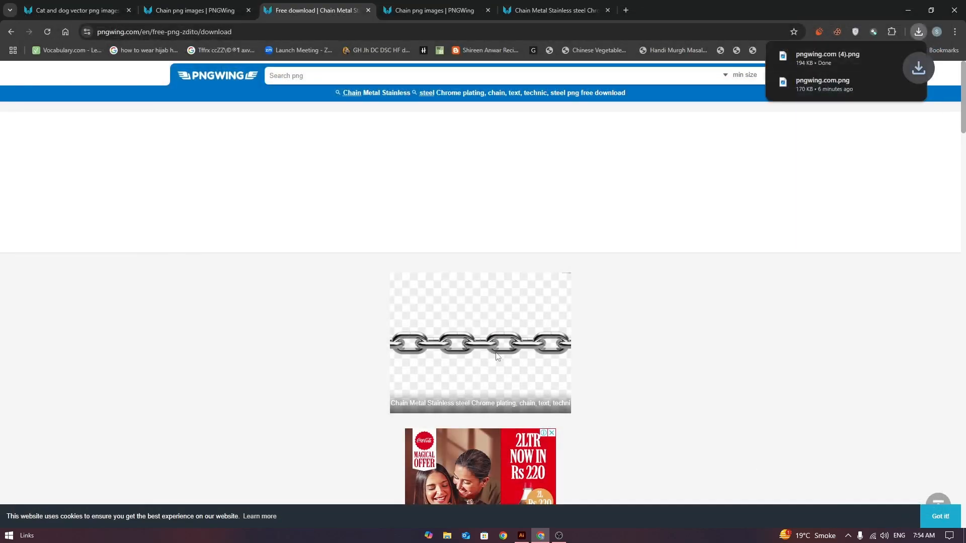
Switch to Illustrator and open the downloaded chain image pngwing.com (4).png
{"action": "left_click", "coordinate": [522, 535]}
{"action": "left_click", "coordinate": [50, 7]}
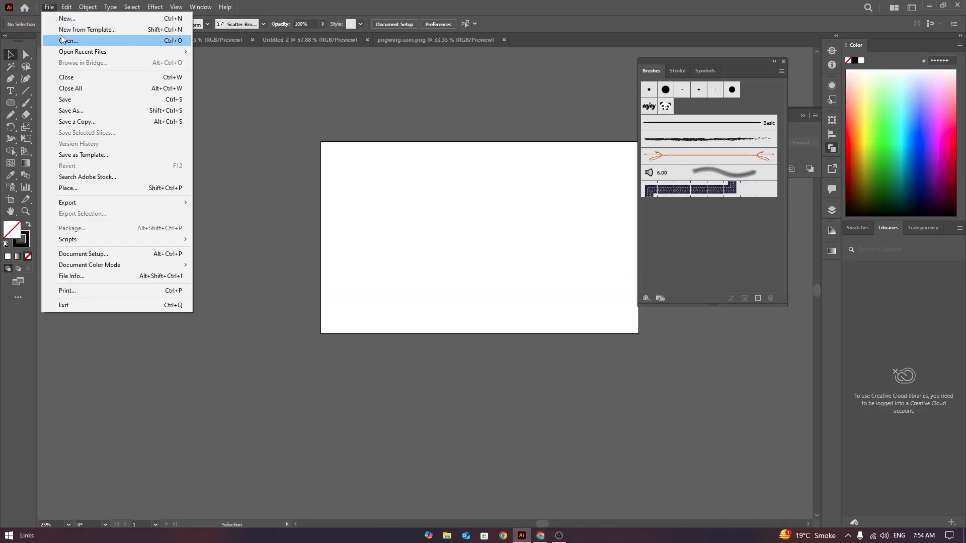
{"action": "left_click", "coordinate": [67, 39]}
{"action": "left_click", "coordinate": [406, 25]}
{"action": "type", "text": "png"}
{"action": "left_click", "coordinate": [119, 80]}
{"action": "left_click", "coordinate": [397, 254]}
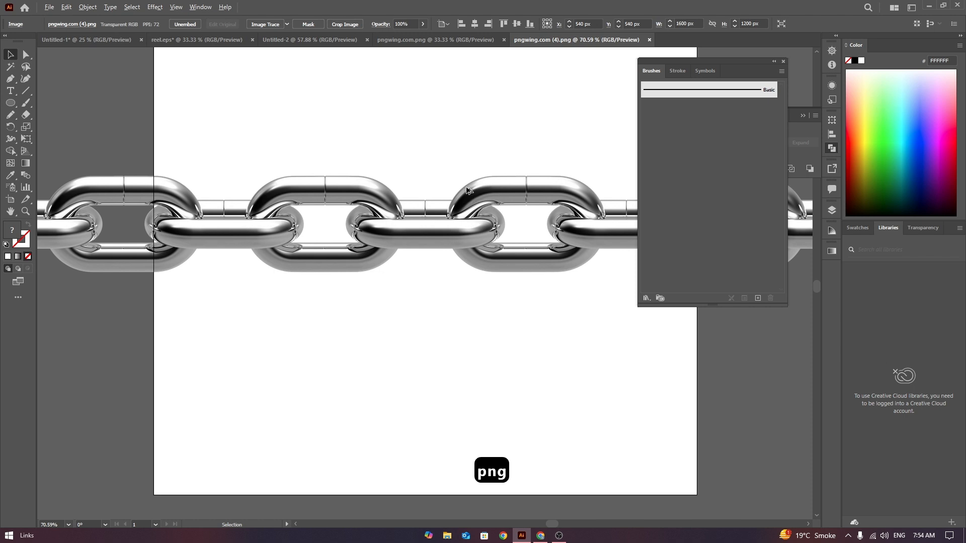
Bring the chain image from its own document into Untitled-1, overlapping the artboard
{"action": "scroll", "coordinate": [470, 182], "scroll_direction": "down", "scroll_amount": 2}
{"action": "mouse_move", "coordinate": [519, 194]}
{"action": "left_mouse_down"}
{"action": "mouse_move", "coordinate": [350, 90]}
{"action": "mouse_move", "coordinate": [121, 44]}
{"action": "mouse_move", "coordinate": [241, 186]}
{"action": "mouse_move", "coordinate": [409, 184]}
{"action": "left_mouse_up"}
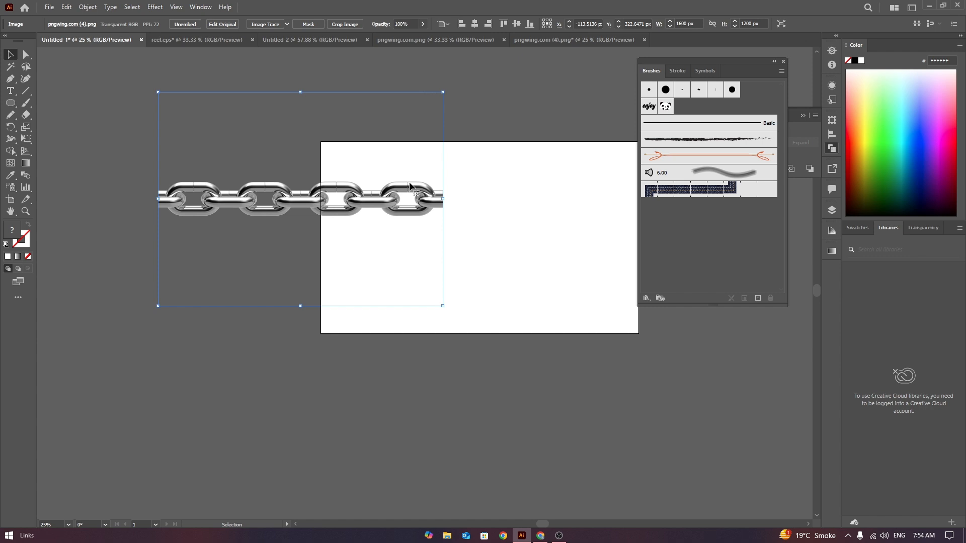
{"action": "right_click", "coordinate": [373, 168]}
{"action": "left_click", "coordinate": [411, 144]}
Create an Art Brush from the chain image, allowing image optimization, with Fixed width and Stretch to Fit Stroke Length
{"action": "mouse_move", "coordinate": [406, 182]}
{"action": "left_mouse_down"}
{"action": "mouse_move", "coordinate": [426, 227]}
{"action": "mouse_move", "coordinate": [736, 121]}
{"action": "mouse_move", "coordinate": [687, 112]}
{"action": "left_mouse_up"}
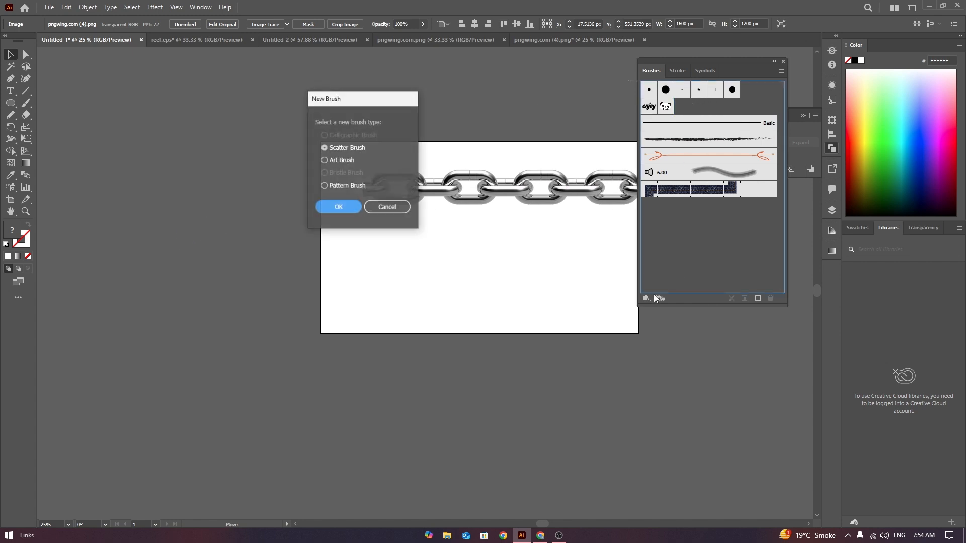
{"action": "left_click", "coordinate": [324, 161]}
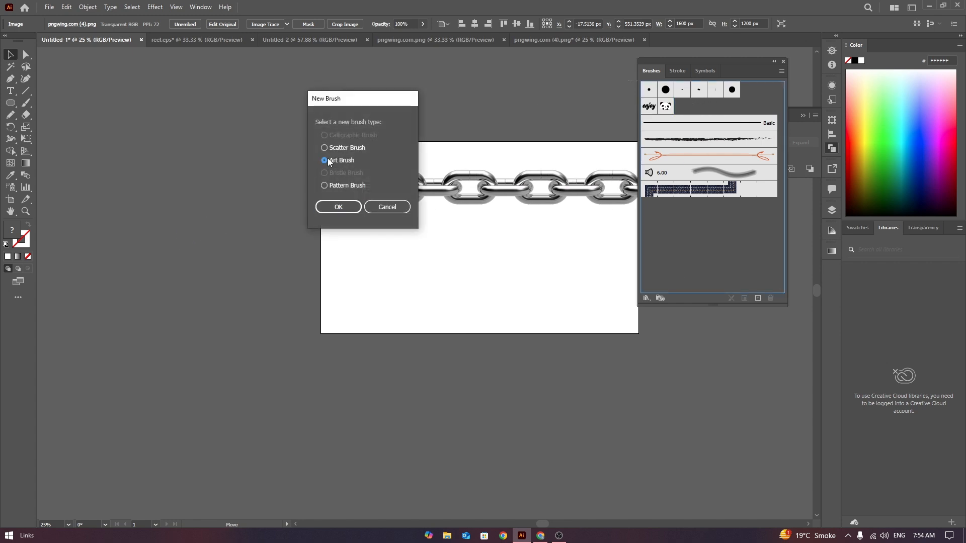
{"action": "left_click", "coordinate": [344, 210]}
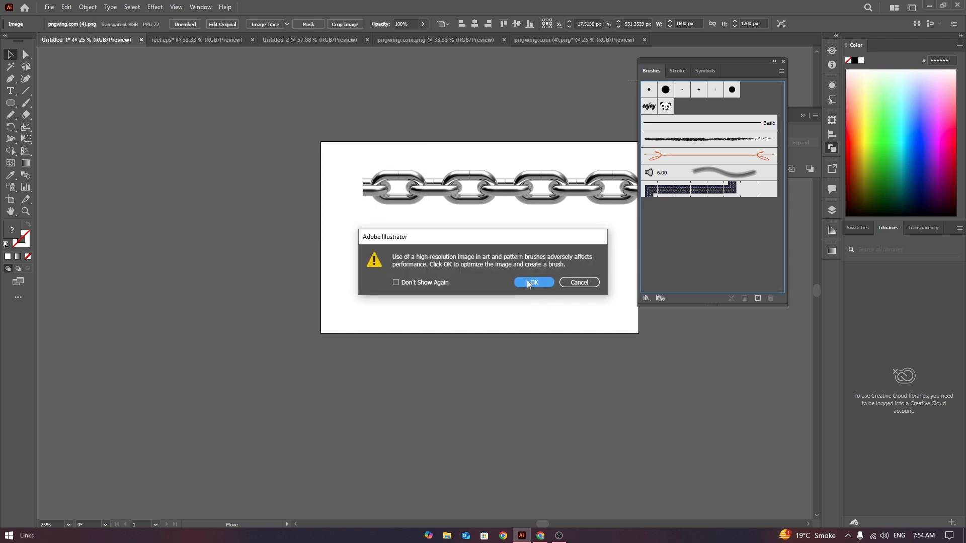
{"action": "left_click", "coordinate": [532, 283]}
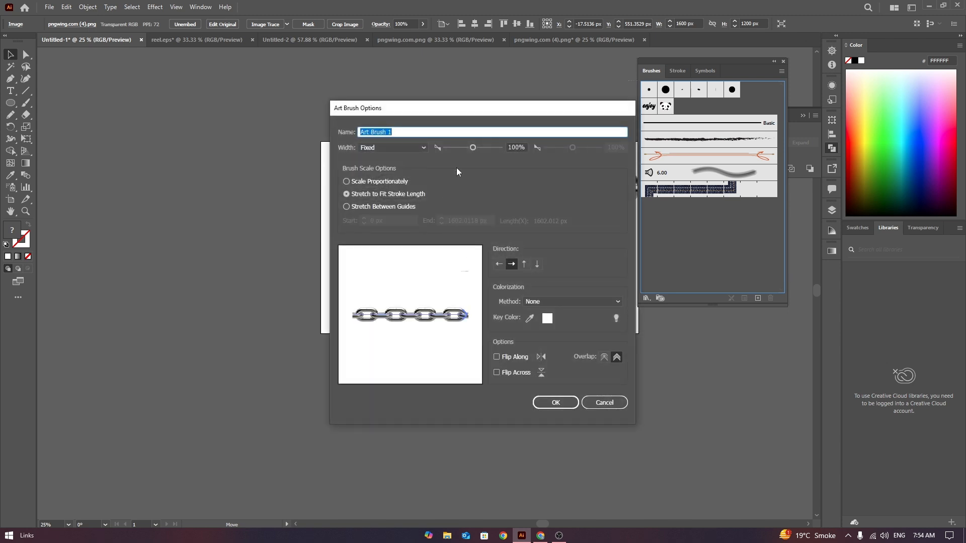
{"action": "mouse_move", "coordinate": [502, 111]}
{"action": "left_mouse_down"}
{"action": "mouse_move", "coordinate": [378, 79]}
{"action": "mouse_move", "coordinate": [404, 73]}
{"action": "left_mouse_up"}
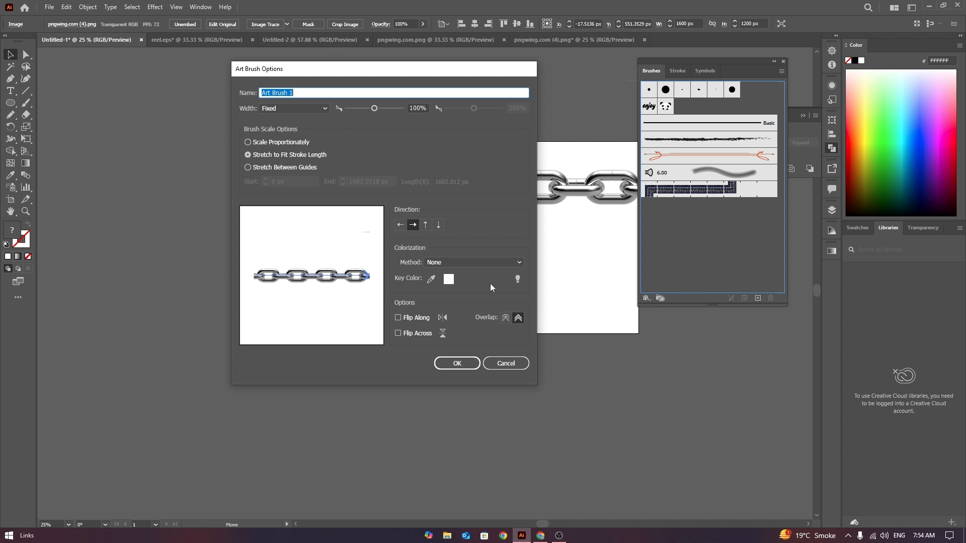
{"action": "left_click", "coordinate": [305, 108]}
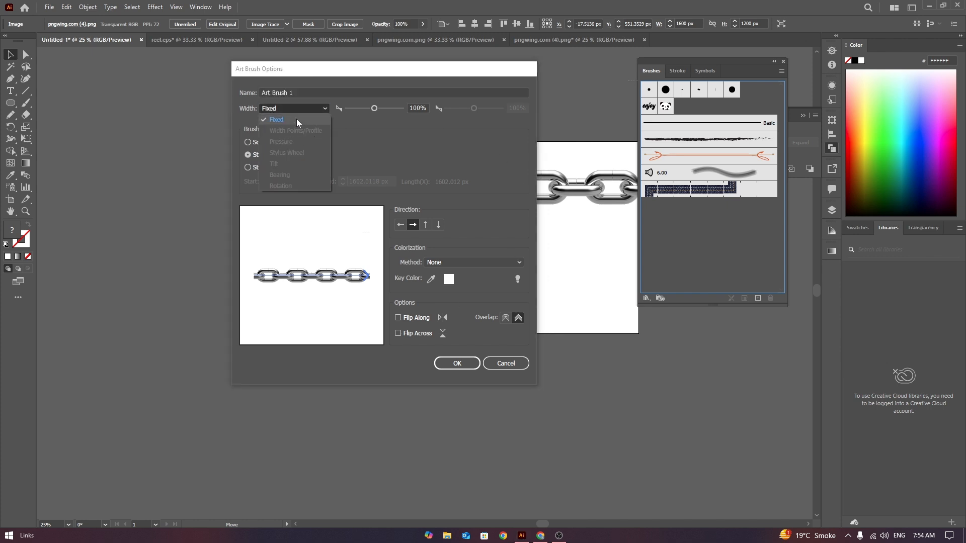
{"action": "left_click", "coordinate": [297, 121]}
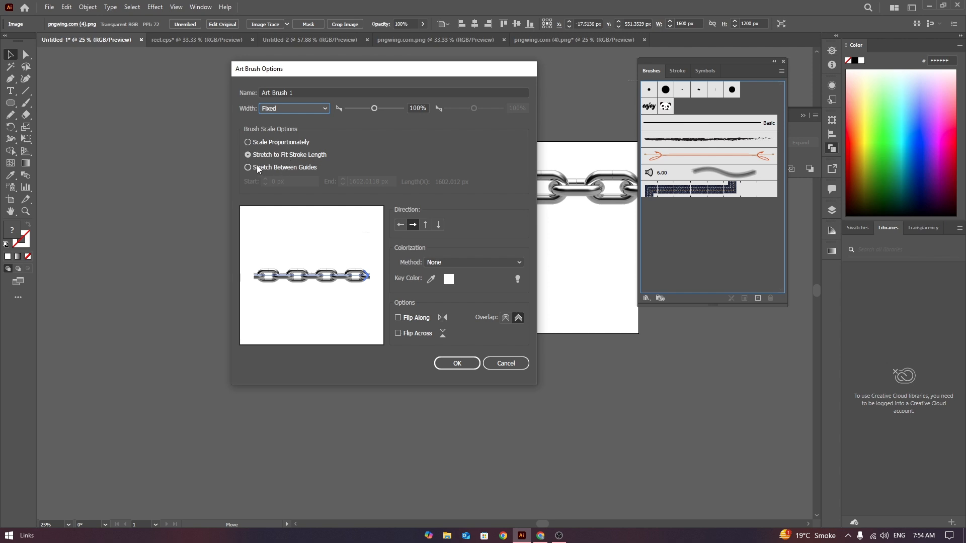
{"action": "left_click", "coordinate": [458, 364]}
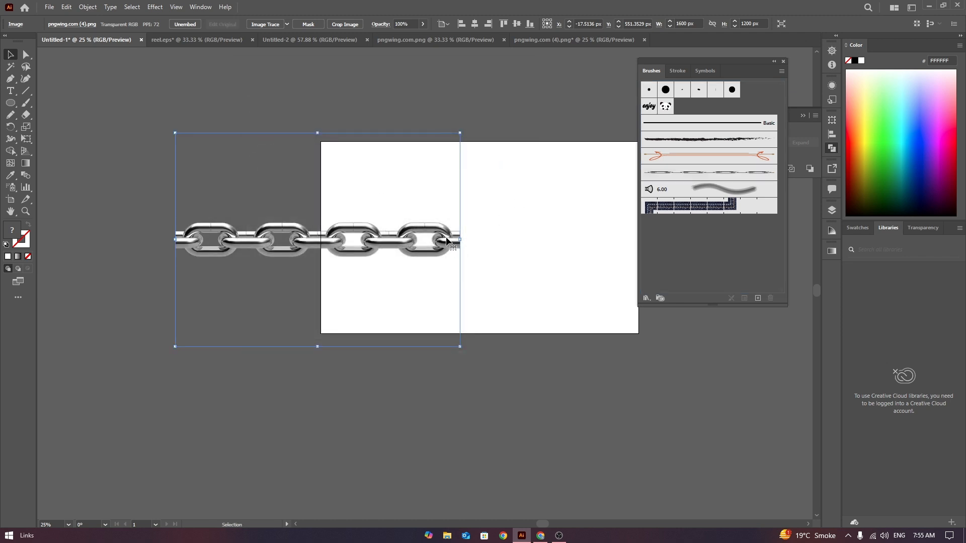
Move the chain image off the artboard beyond its upper-left corner and deselect it
{"action": "left_click_drag", "start_coordinate": [447, 240], "coordinate": [328, 124]}
{"action": "left_click", "coordinate": [520, 173]}
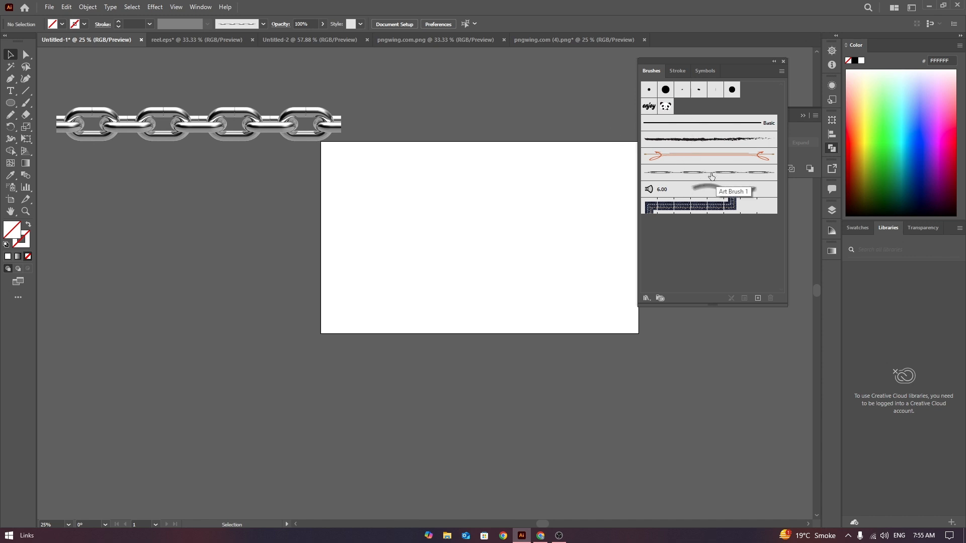
{"action": "left_click", "coordinate": [254, 213]}
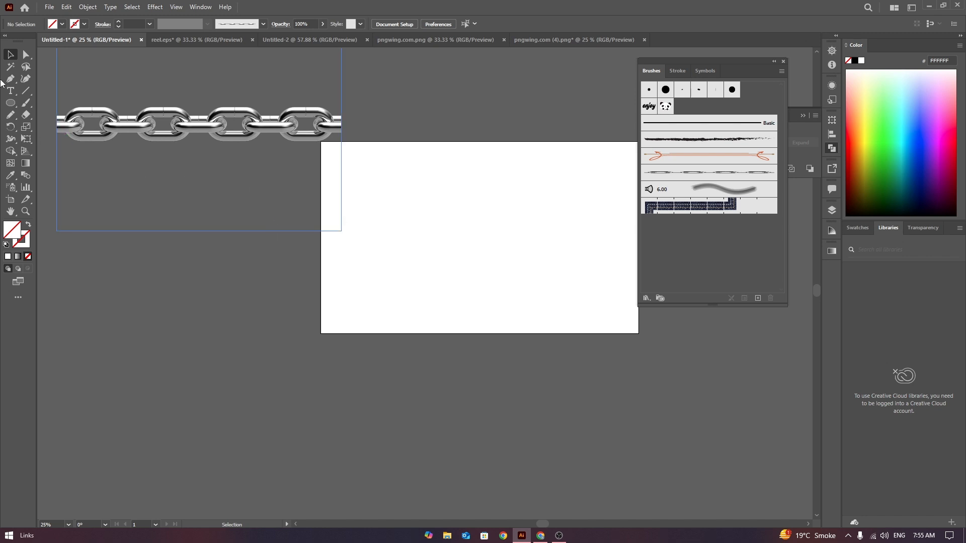
{"action": "key", "text": "ctrl+shift+a"}
Draw an S-shaped Pencil path about 1403 px wide and 940 px high across the artboard and apply the chain art brush
{"action": "key", "text": "n"}
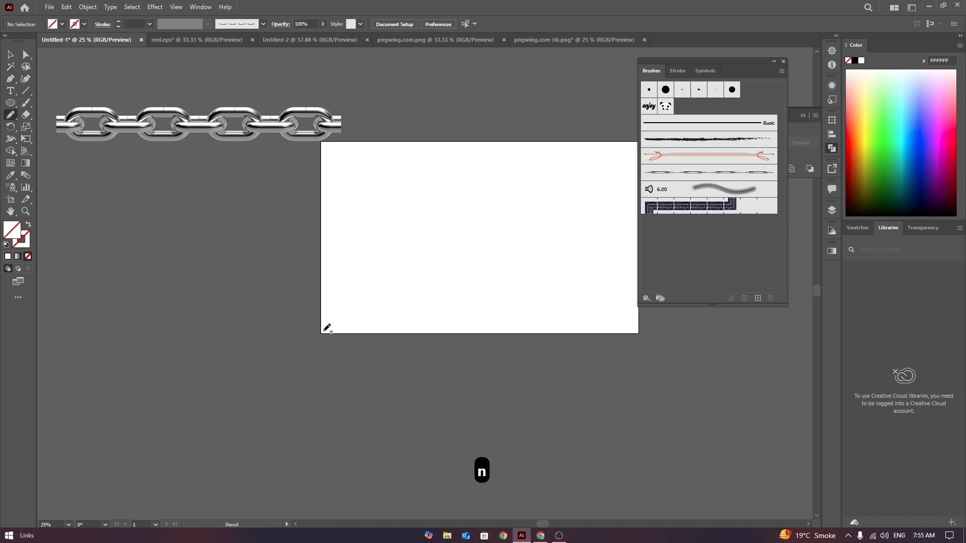
{"action": "mouse_move", "coordinate": [333, 326]}
{"action": "left_mouse_down"}
{"action": "mouse_move", "coordinate": [373, 267]}
{"action": "mouse_move", "coordinate": [515, 253]}
{"action": "mouse_move", "coordinate": [559, 235]}
{"action": "mouse_move", "coordinate": [582, 197]}
{"action": "mouse_move", "coordinate": [580, 159]}
{"action": "left_mouse_up"}
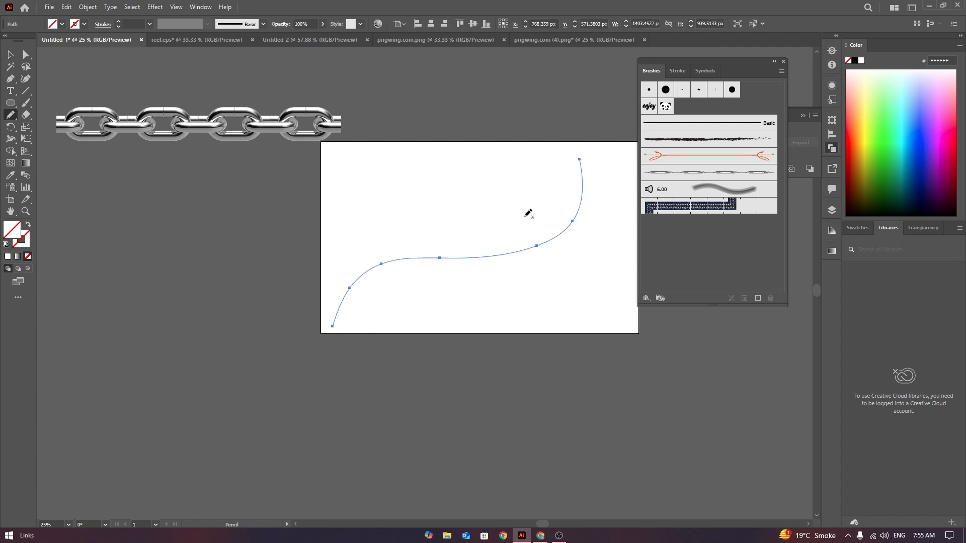
{"action": "left_click", "coordinate": [14, 54]}
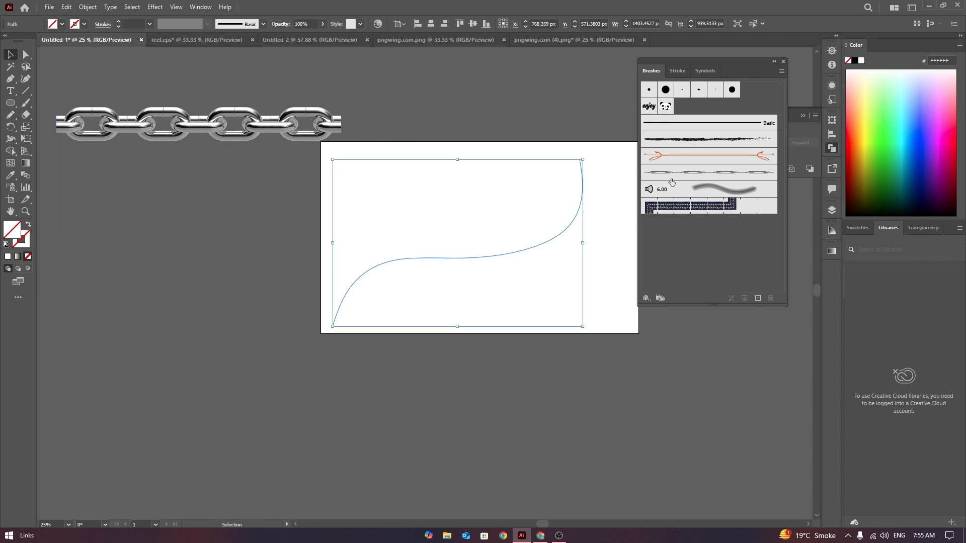
{"action": "left_click", "coordinate": [707, 176]}
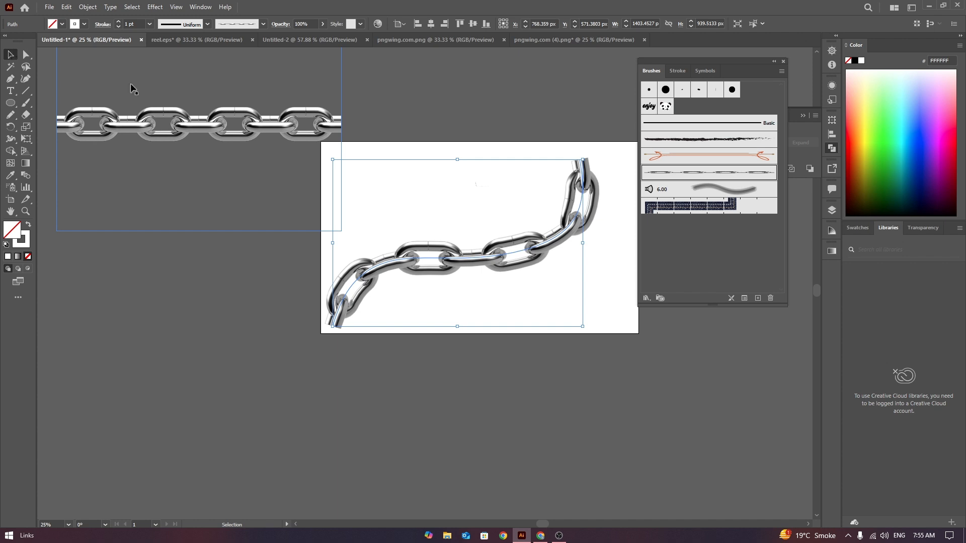
Shift the chain stroke slightly up and to the right on the artboard and deselect it
{"action": "left_click", "coordinate": [501, 137]}
{"action": "mouse_move", "coordinate": [573, 221]}
{"action": "left_mouse_down"}
{"action": "mouse_move", "coordinate": [586, 200]}
{"action": "mouse_move", "coordinate": [582, 211]}
{"action": "left_mouse_up"}
{"action": "left_click", "coordinate": [539, 152]}
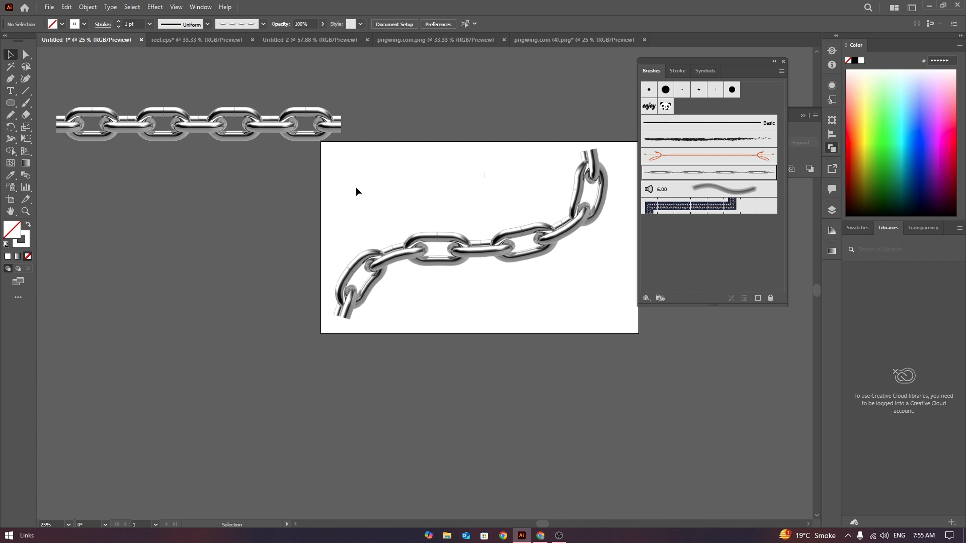
{"action": "left_click", "coordinate": [255, 158]}
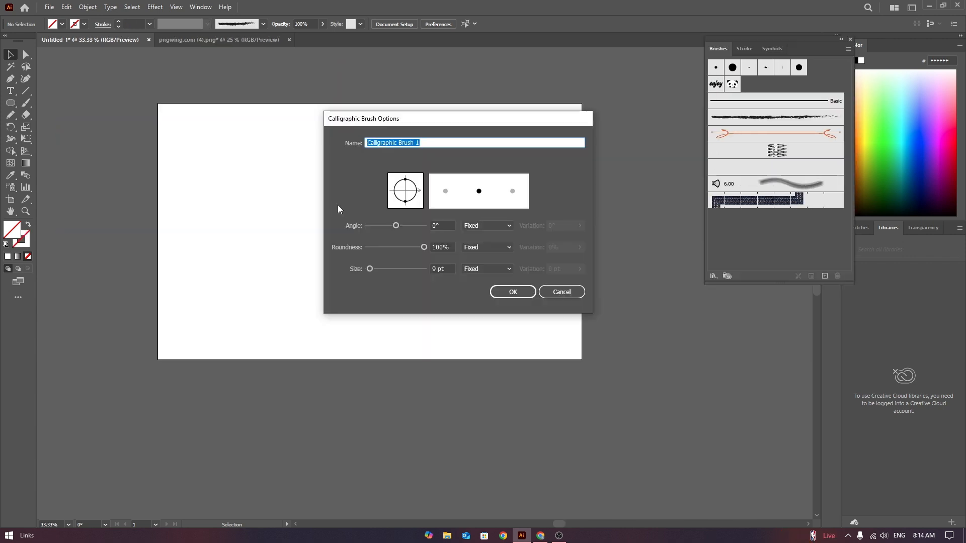
Cancel the calligraphic brush options and copy the enlarged woman-with-butterfly sketch from the Google Images results in Chrome
{"action": "left_click", "coordinate": [562, 292]}
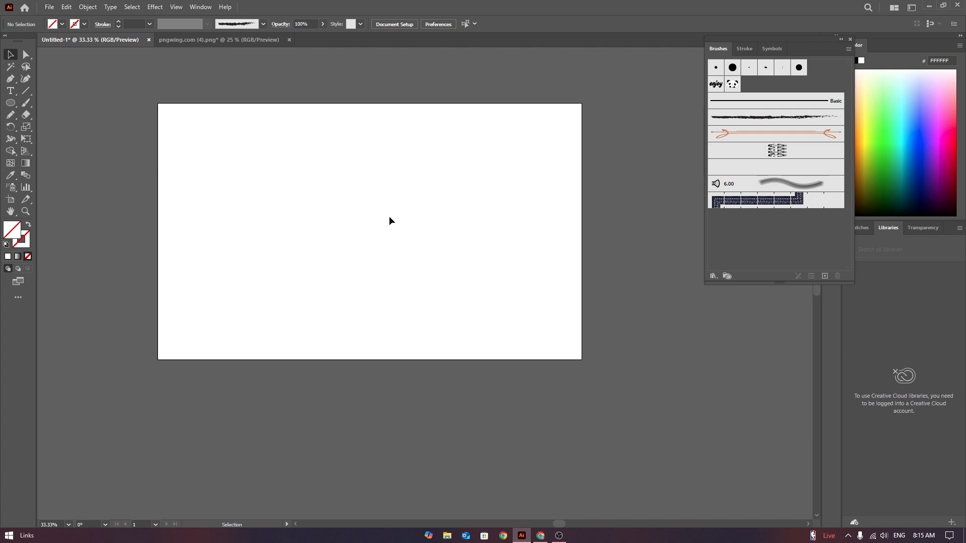
{"action": "left_click", "coordinate": [540, 536]}
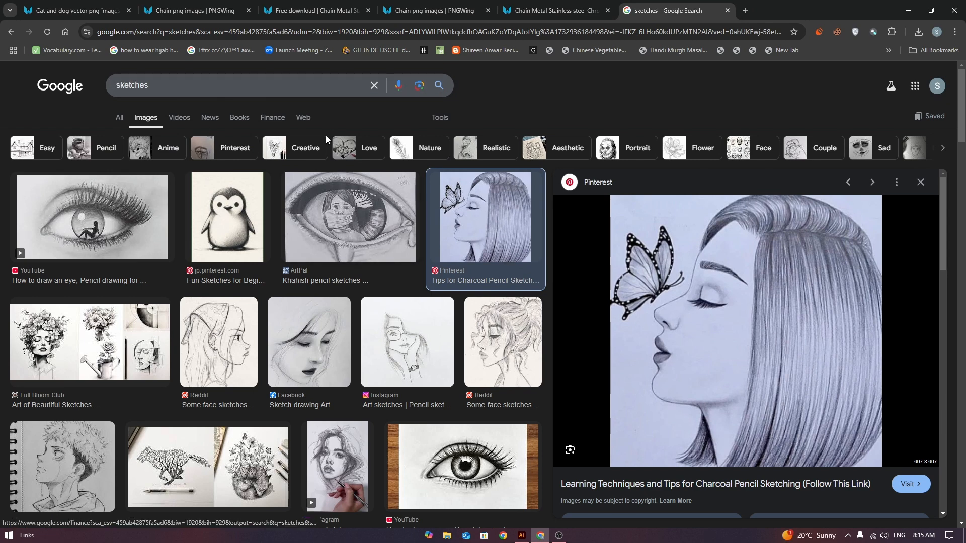
{"action": "right_click", "coordinate": [754, 255]}
{"action": "left_click", "coordinate": [789, 421]}
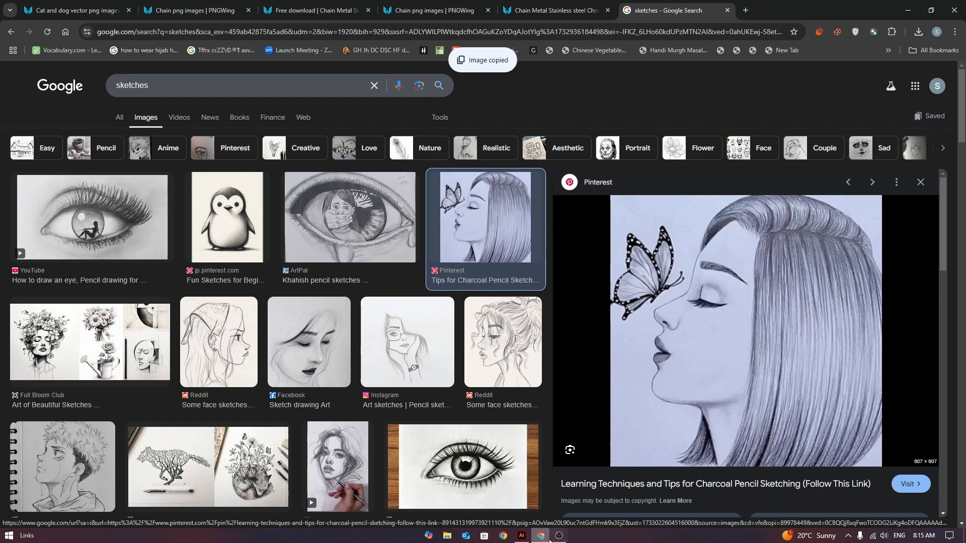
Return to Illustrator, paste the sketch onto the Untitled-1 artboard and enlarge it to about 995 px square
{"action": "key", "text": "alt+Tab"}
{"action": "key", "text": "ctrl+v"}
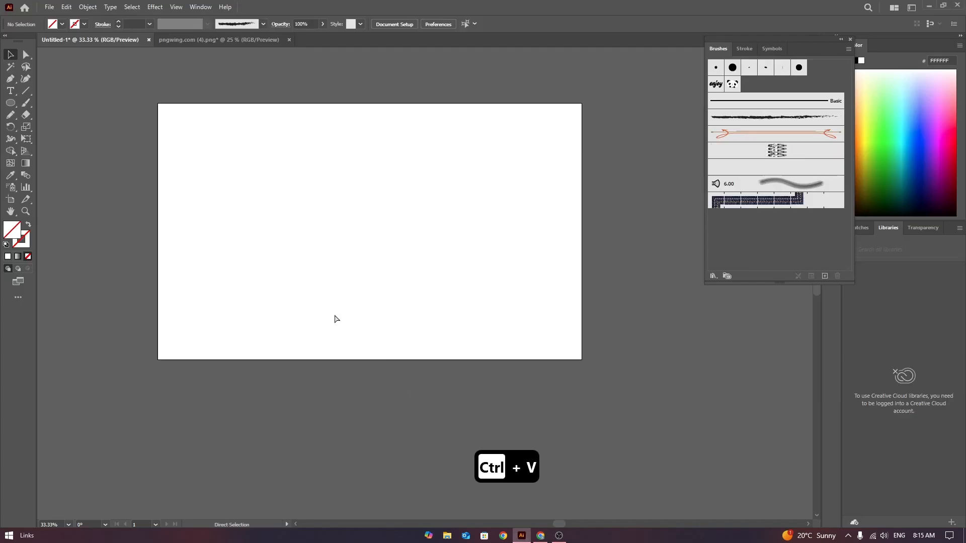
{"action": "left_click_drag", "start_coordinate": [446, 308], "coordinate": [489, 350]}
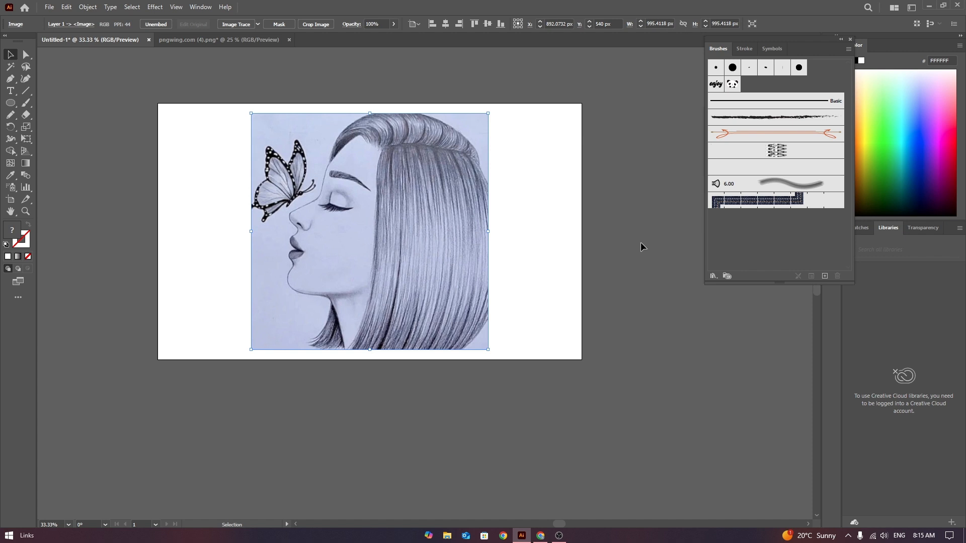
Try stretching the Charcoal - Feather art brush between guides at 23.2261 px and 62.3161 px, and cancel the options
{"action": "double_click", "coordinate": [784, 118]}
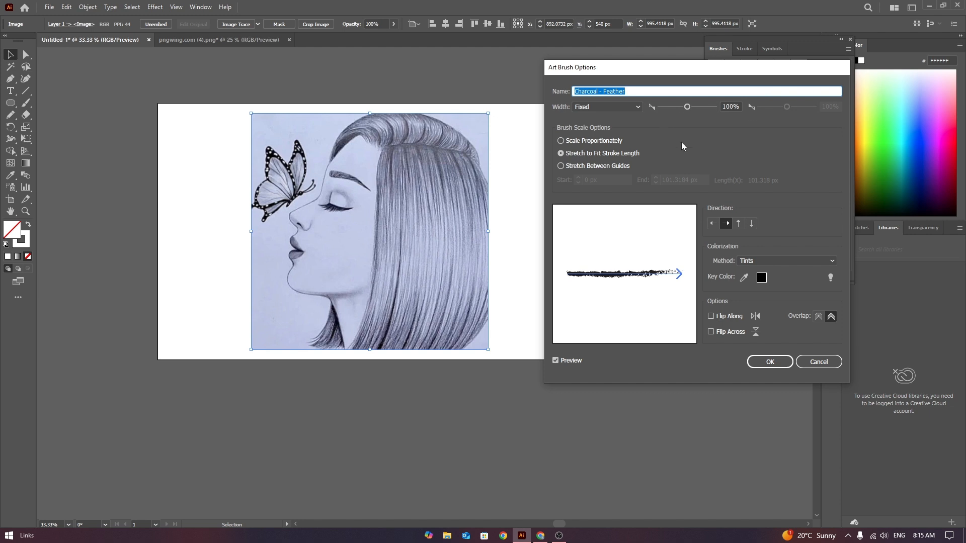
{"action": "left_click", "coordinate": [561, 166]}
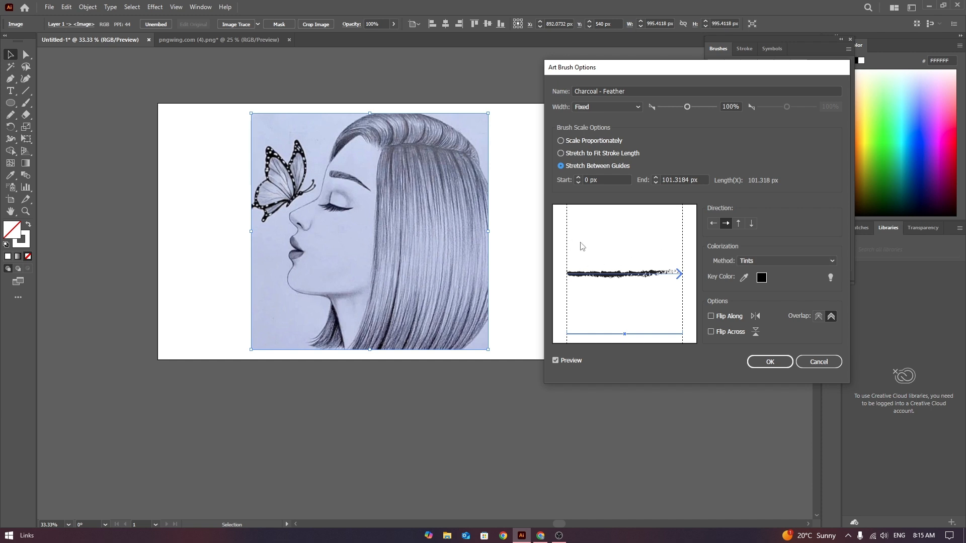
{"action": "left_click_drag", "start_coordinate": [567, 253], "coordinate": [594, 255]}
{"action": "left_click_drag", "start_coordinate": [683, 247], "coordinate": [638, 248]}
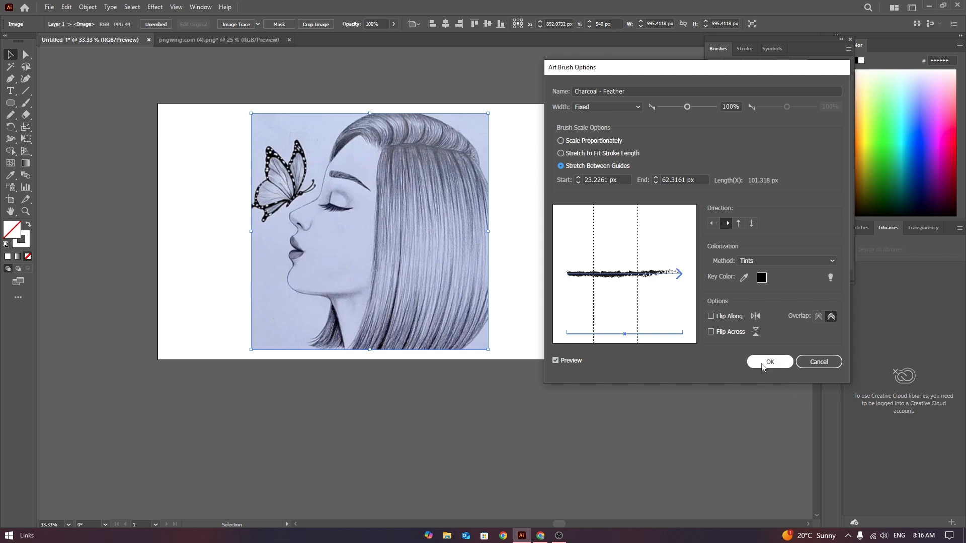
{"action": "left_click", "coordinate": [818, 362]}
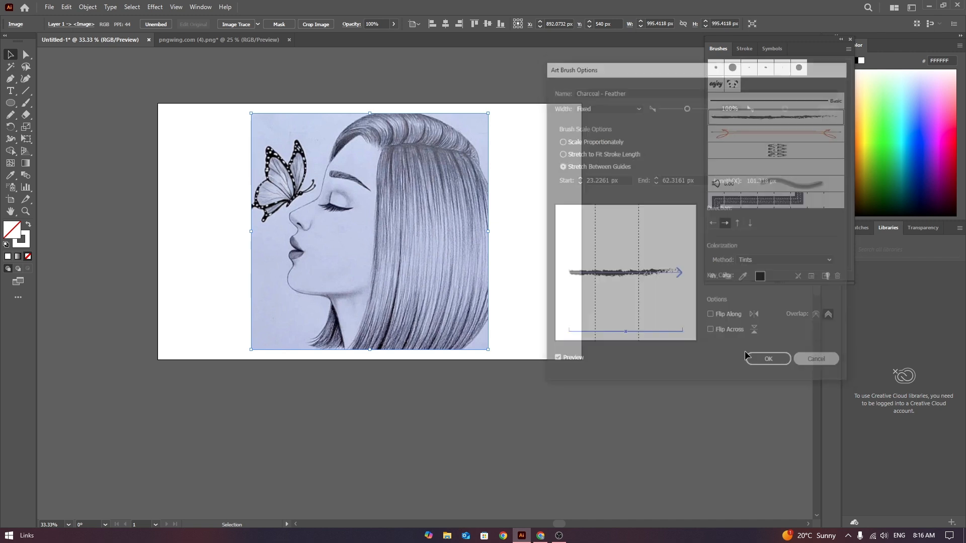
Move the sketch toward the artboard's left side and draw a Pencil zigzag about 104 px wide and 232 px high beside it
{"action": "mouse_move", "coordinate": [320, 211]}
{"action": "left_mouse_down"}
{"action": "mouse_move", "coordinate": [298, 216]}
{"action": "mouse_move", "coordinate": [303, 224]}
{"action": "left_mouse_up"}
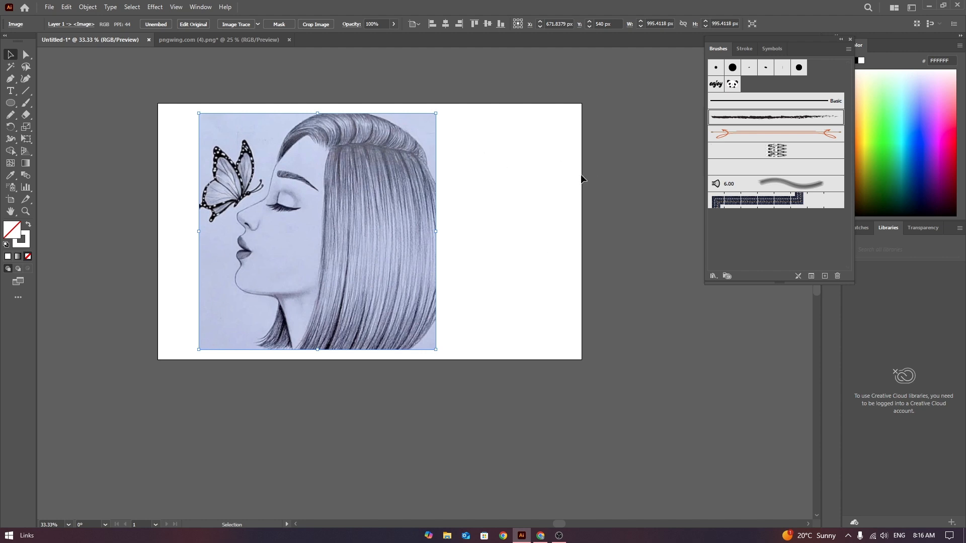
{"action": "key", "text": "n"}
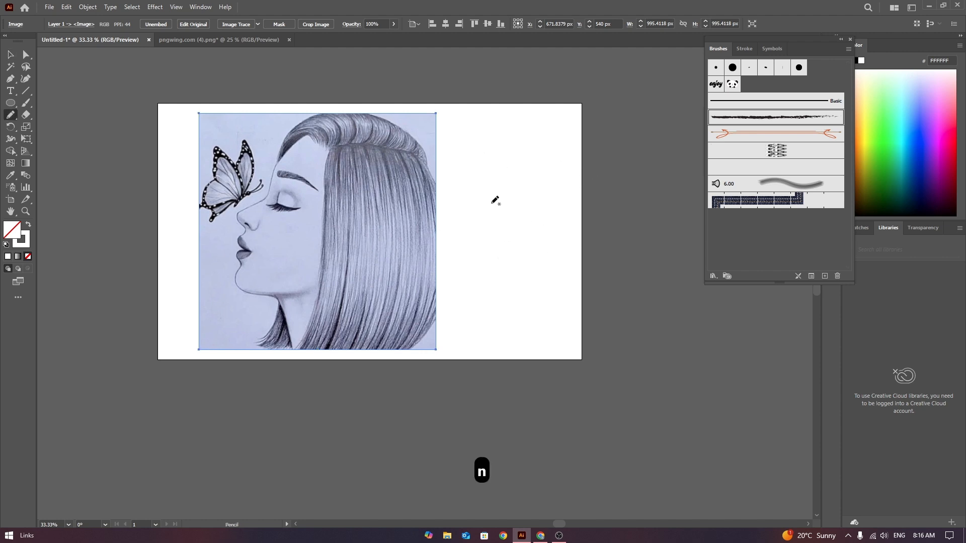
{"action": "mouse_move", "coordinate": [492, 234]}
{"action": "left_mouse_down"}
{"action": "mouse_move", "coordinate": [490, 194]}
{"action": "mouse_move", "coordinate": [498, 231]}
{"action": "mouse_move", "coordinate": [499, 191]}
{"action": "mouse_move", "coordinate": [499, 239]}
{"action": "mouse_move", "coordinate": [500, 186]}
{"action": "mouse_move", "coordinate": [503, 236]}
{"action": "mouse_move", "coordinate": [507, 184]}
{"action": "mouse_move", "coordinate": [512, 235]}
{"action": "left_mouse_up"}
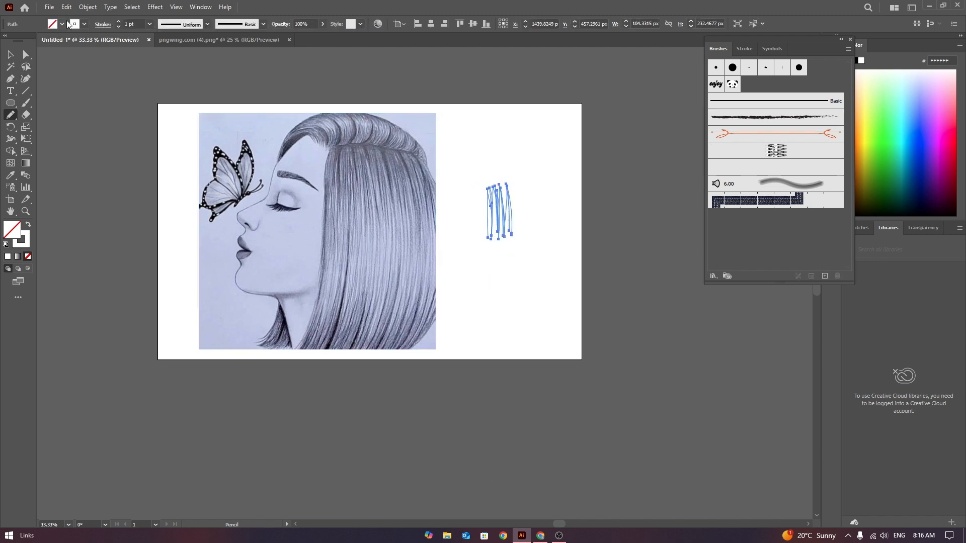
Give the Pencil zigzag beside the sketch a black stroke and deselect it
{"action": "left_click", "coordinate": [84, 24]}
{"action": "left_click", "coordinate": [28, 41]}
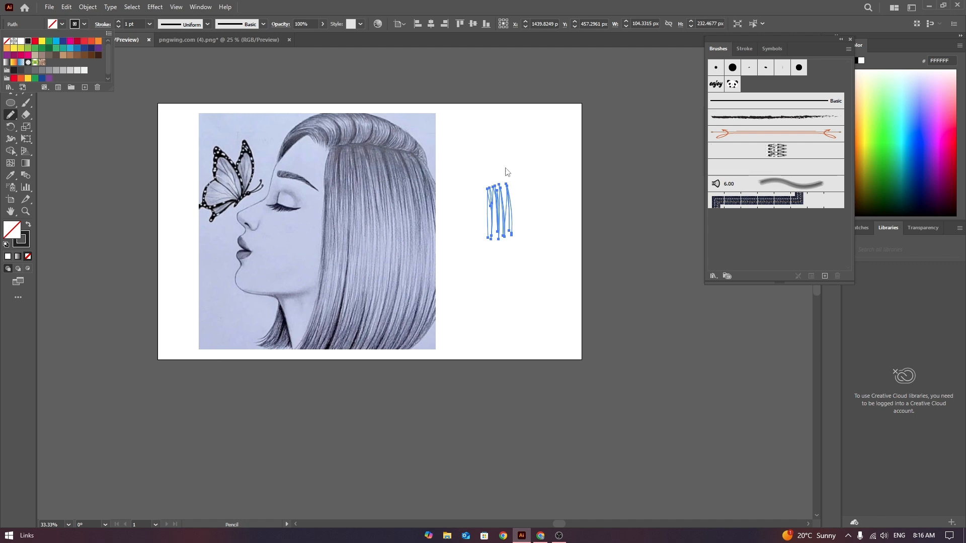
{"action": "left_click", "coordinate": [71, 138]}
{"action": "left_click", "coordinate": [10, 54]}
{"action": "left_click", "coordinate": [461, 166]}
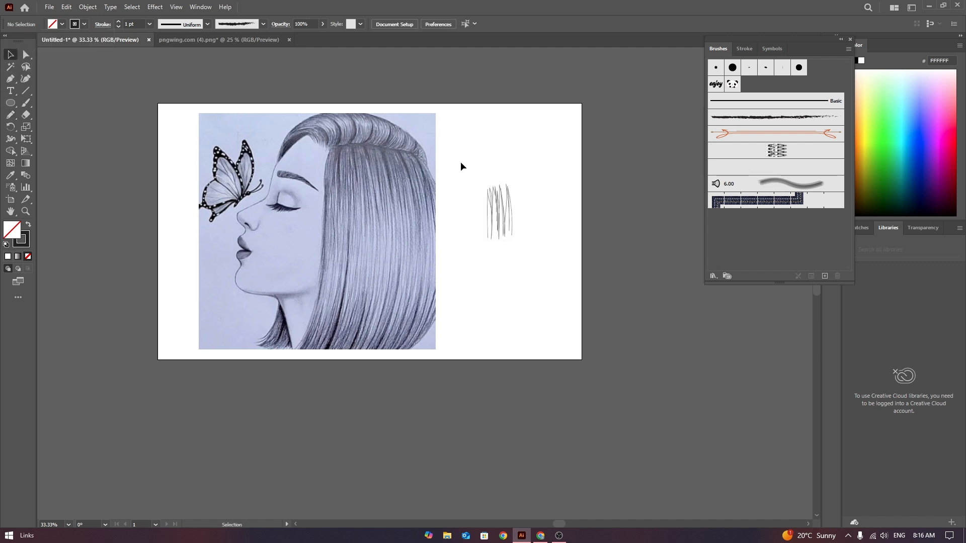
Set the zigzag's stroke weight to 5 pt with a round cap and round join corners
{"action": "left_click", "coordinate": [499, 201]}
{"action": "left_click", "coordinate": [119, 21]}
{"action": "left_click", "coordinate": [119, 22]}
{"action": "left_click", "coordinate": [119, 22]}
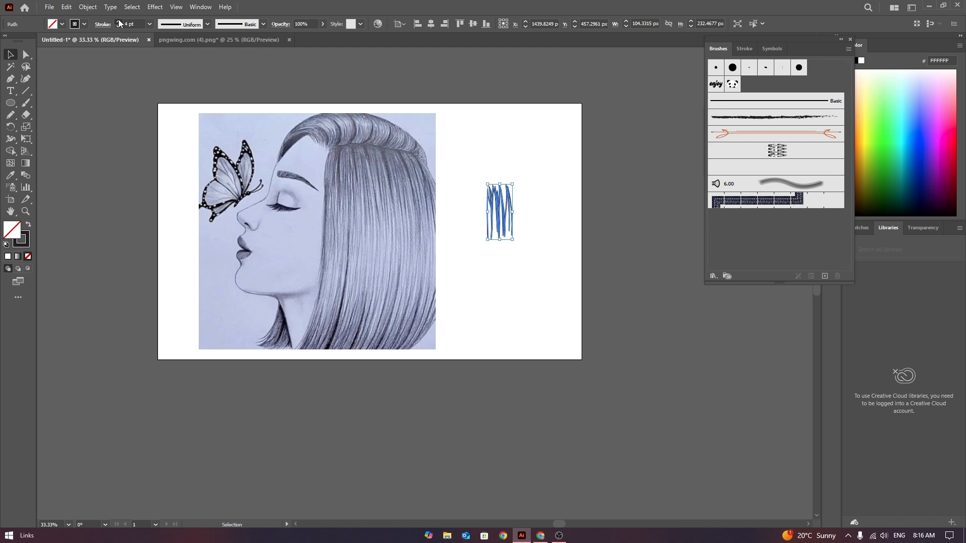
{"action": "left_click", "coordinate": [119, 21]}
{"action": "left_click", "coordinate": [103, 24]}
{"action": "left_click", "coordinate": [51, 49]}
{"action": "left_click", "coordinate": [51, 63]}
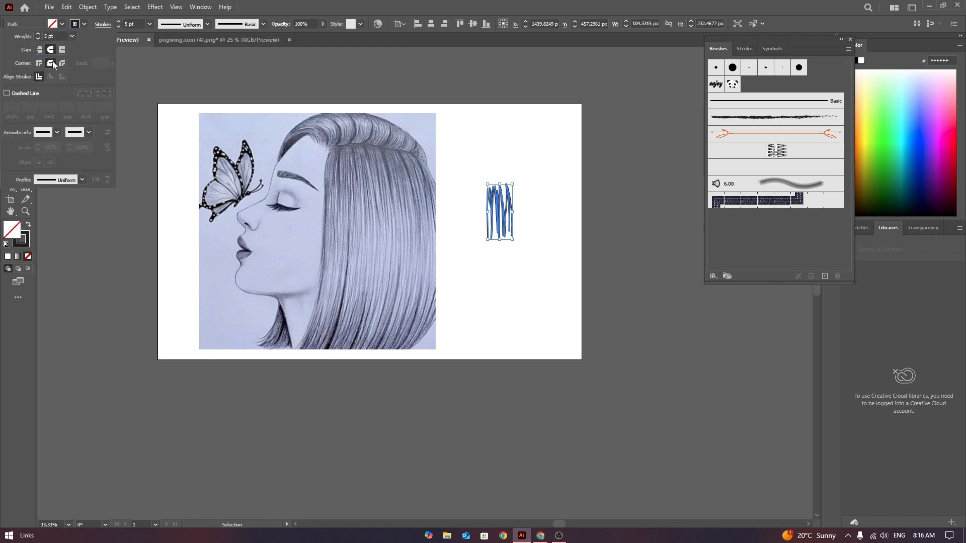
{"action": "left_click", "coordinate": [533, 176]}
Isolate the stray single-point path between the sketch and the zigzag and delete it
{"action": "left_click_drag", "start_coordinate": [471, 170], "coordinate": [542, 273]}
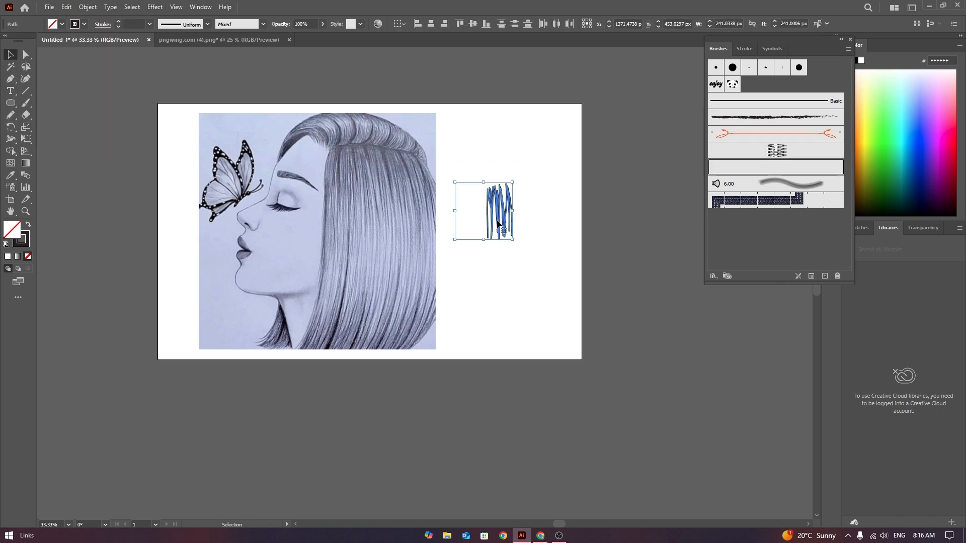
{"action": "left_click", "coordinate": [470, 164]}
{"action": "mouse_move", "coordinate": [451, 171]}
{"action": "left_mouse_down"}
{"action": "mouse_move", "coordinate": [486, 255]}
{"action": "mouse_move", "coordinate": [533, 244]}
{"action": "left_mouse_up"}
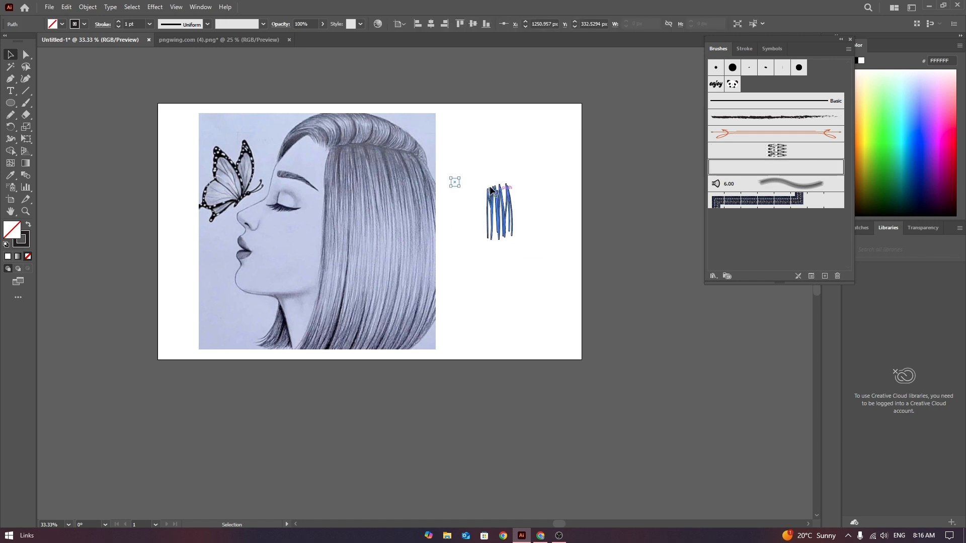
{"action": "left_click", "coordinate": [455, 181]}
{"action": "key", "text": "Delete"}
Create a new art brush from the black zigzag with the default options, and deselect the artwork
{"action": "mouse_move", "coordinate": [469, 153]}
{"action": "left_mouse_down"}
{"action": "mouse_move", "coordinate": [524, 229]}
{"action": "mouse_move", "coordinate": [698, 181]}
{"action": "mouse_move", "coordinate": [763, 98]}
{"action": "mouse_move", "coordinate": [756, 91]}
{"action": "left_mouse_up"}
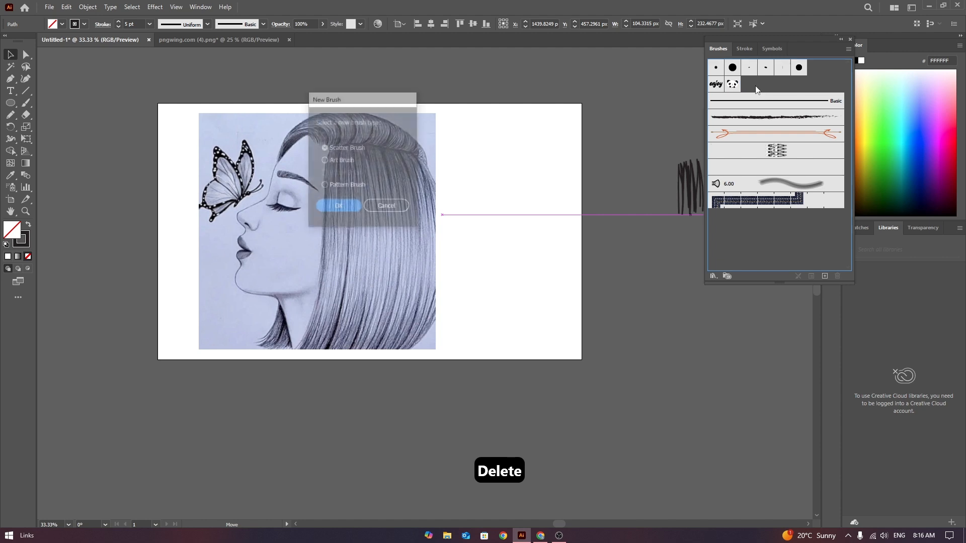
{"action": "left_click", "coordinate": [339, 161]}
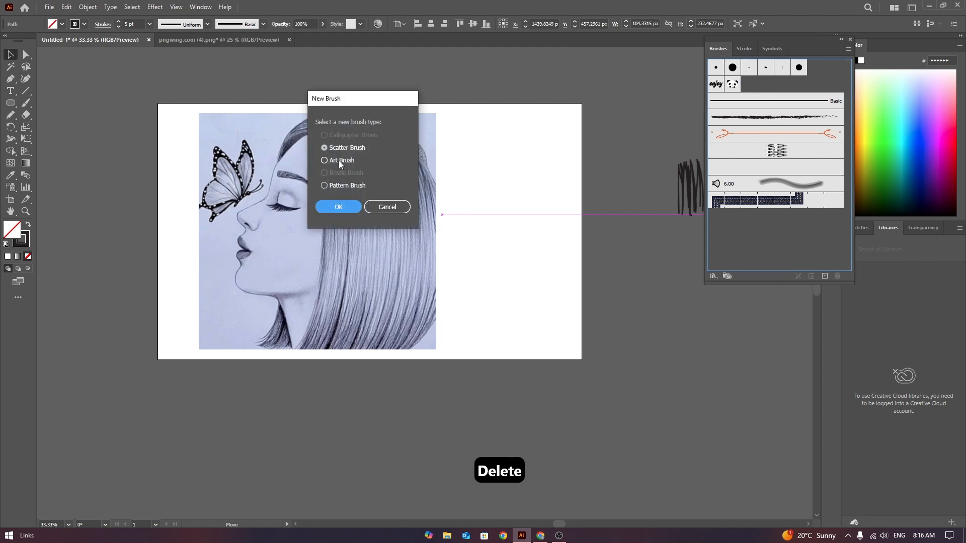
{"action": "left_click", "coordinate": [338, 207]}
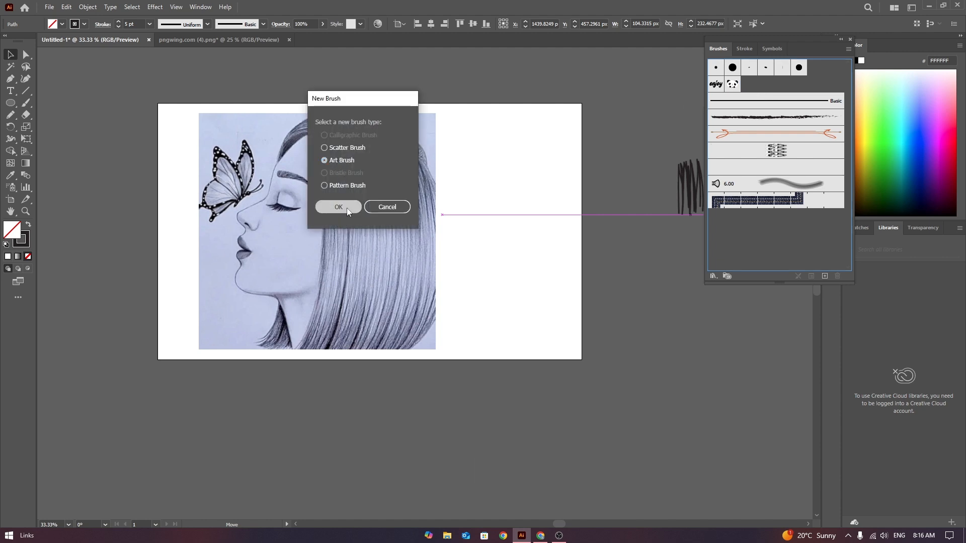
{"action": "mouse_move", "coordinate": [717, 73]}
{"action": "left_mouse_down"}
{"action": "mouse_move", "coordinate": [636, 73]}
{"action": "mouse_move", "coordinate": [660, 71]}
{"action": "left_mouse_up"}
{"action": "left_click", "coordinate": [727, 361]}
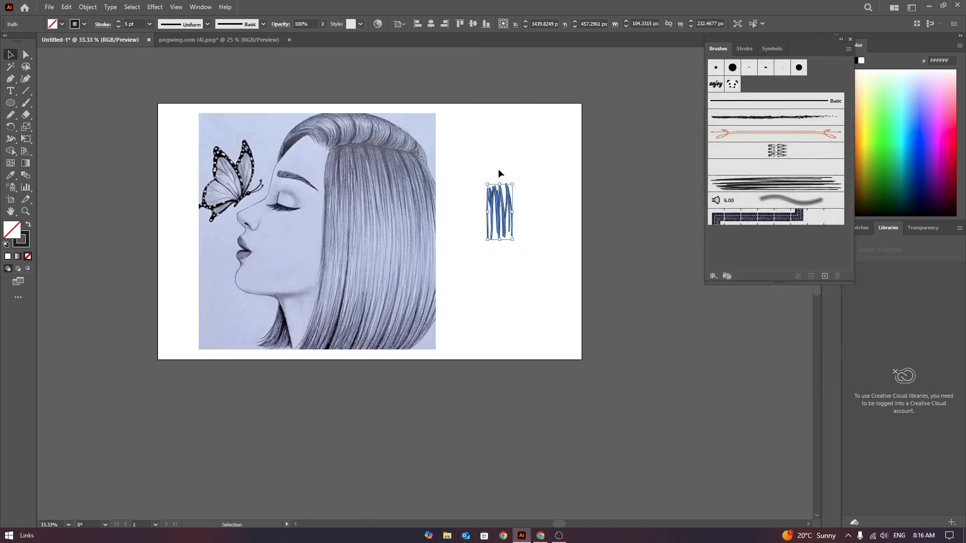
{"action": "left_click", "coordinate": [498, 168]}
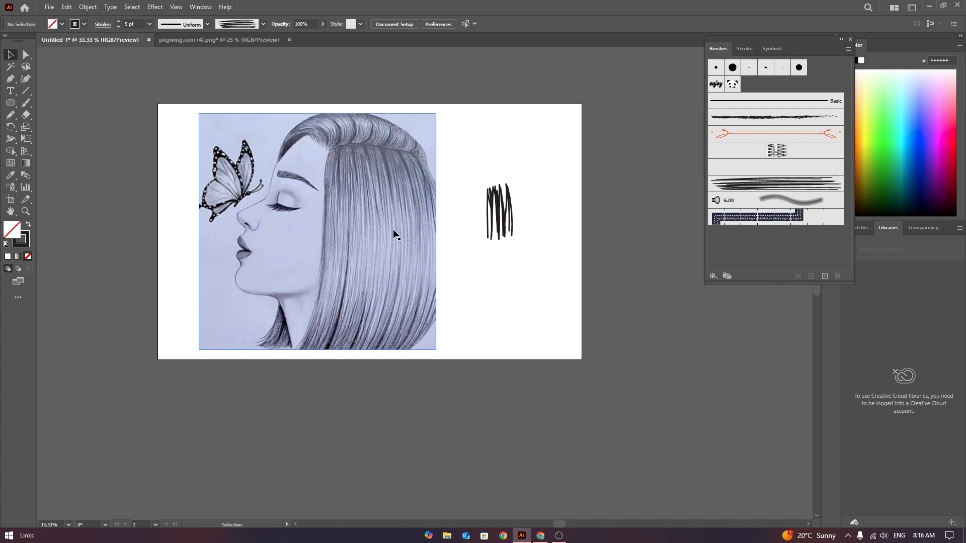
Paint long downward strokes over the woman's hair with the Paintbrush and the new zigzag art brush, from the back toward the face
{"action": "key", "text": "b"}
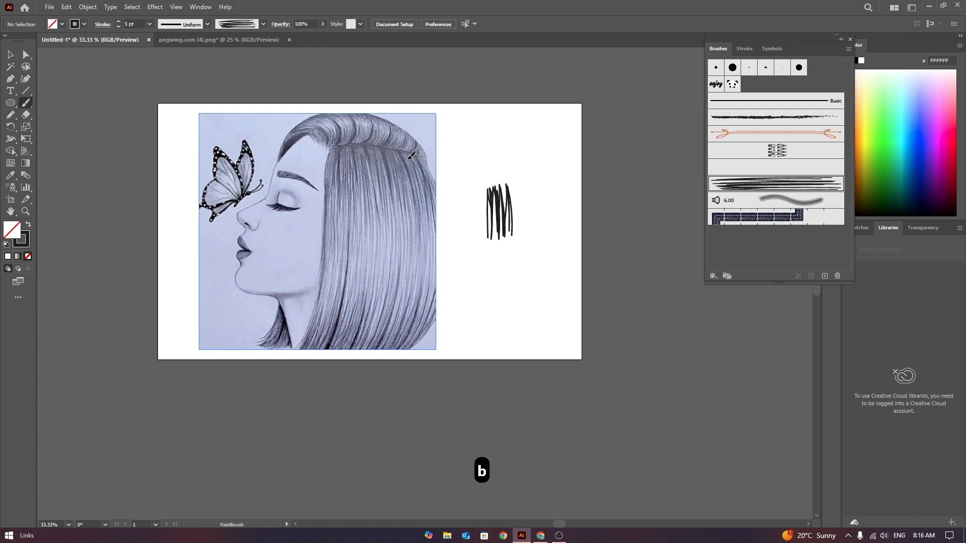
{"action": "mouse_move", "coordinate": [427, 201]}
{"action": "left_mouse_down"}
{"action": "mouse_move", "coordinate": [421, 280]}
{"action": "mouse_move", "coordinate": [405, 278]}
{"action": "mouse_move", "coordinate": [390, 337]}
{"action": "left_mouse_up"}
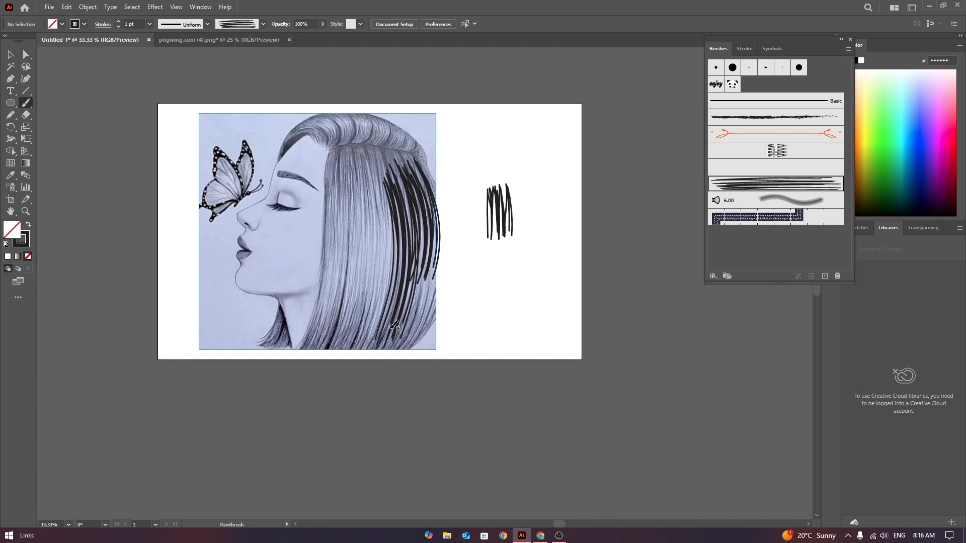
{"action": "left_click_drag", "start_coordinate": [380, 291], "coordinate": [366, 353]}
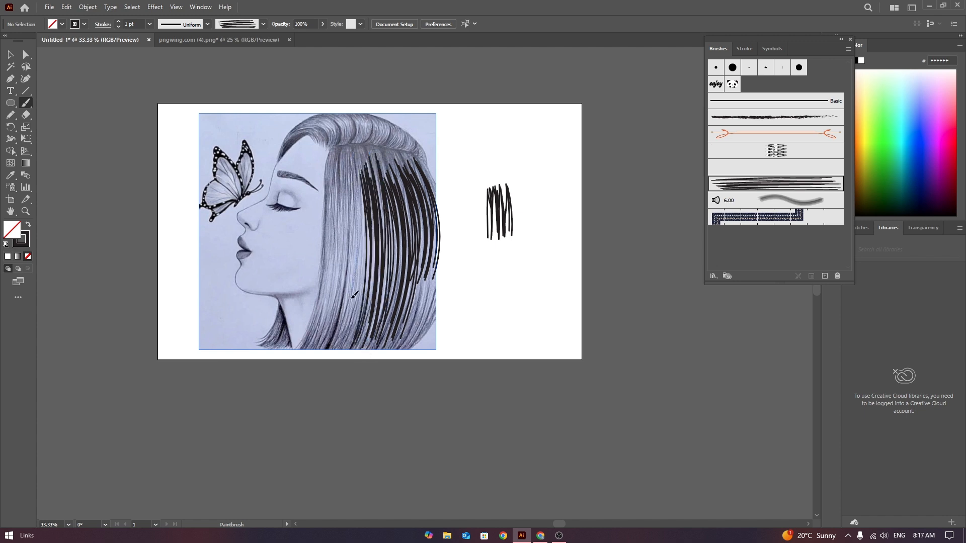
{"action": "left_click_drag", "start_coordinate": [354, 295], "coordinate": [352, 343]}
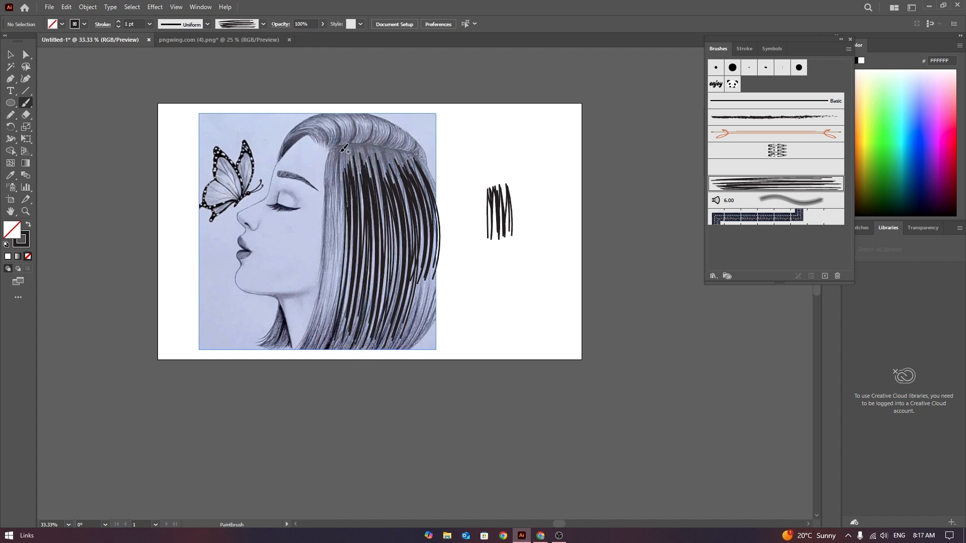
{"action": "mouse_move", "coordinate": [343, 149]}
{"action": "left_mouse_down"}
{"action": "mouse_move", "coordinate": [335, 300]}
{"action": "mouse_move", "coordinate": [322, 348]}
{"action": "left_mouse_up"}
{"action": "key", "text": "ctrl+z"}
{"action": "key", "text": "ctrl+z"}
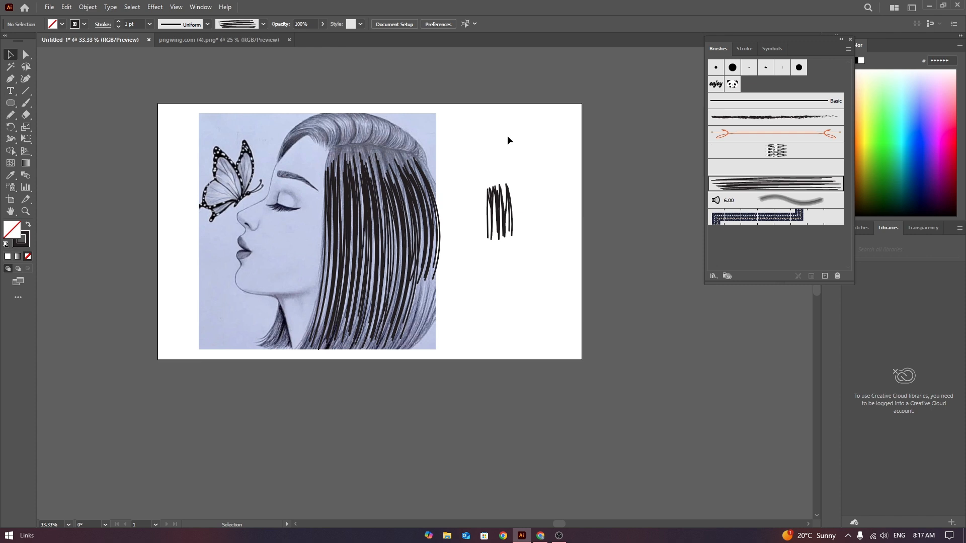
Replace the zigzag with a circle about 28.6 px across, filled and stroked in black
{"action": "left_click_drag", "start_coordinate": [473, 160], "coordinate": [544, 268]}
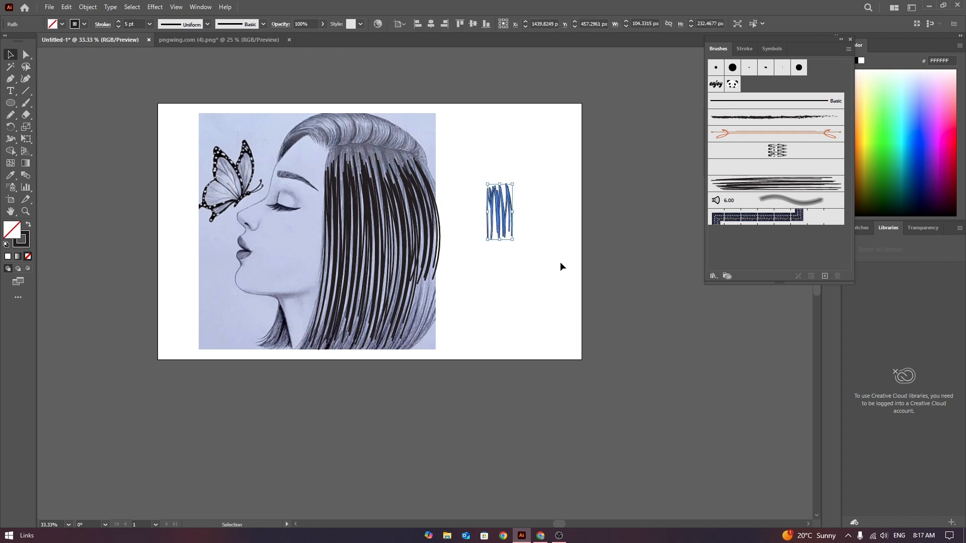
{"action": "key", "text": "Delete"}
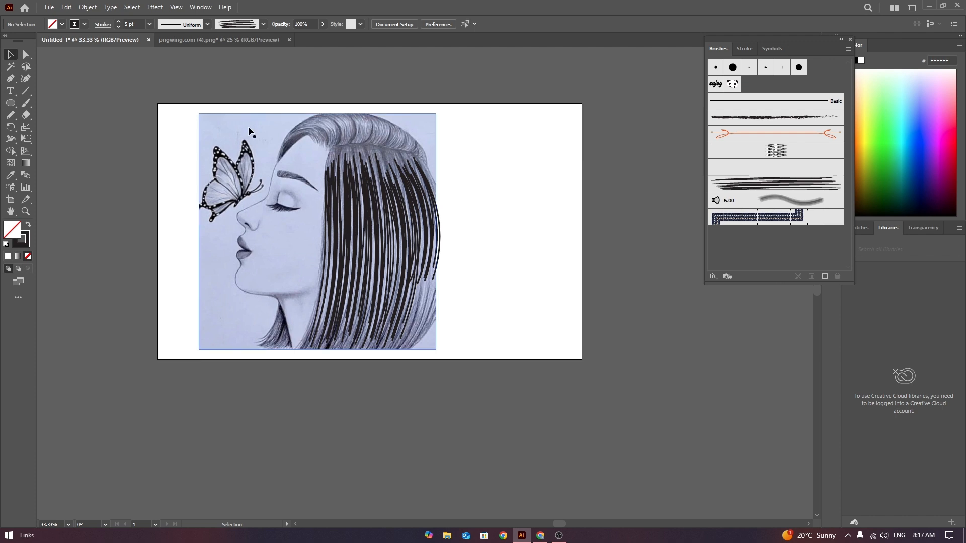
{"action": "left_click_drag", "start_coordinate": [10, 103], "coordinate": [53, 127]}
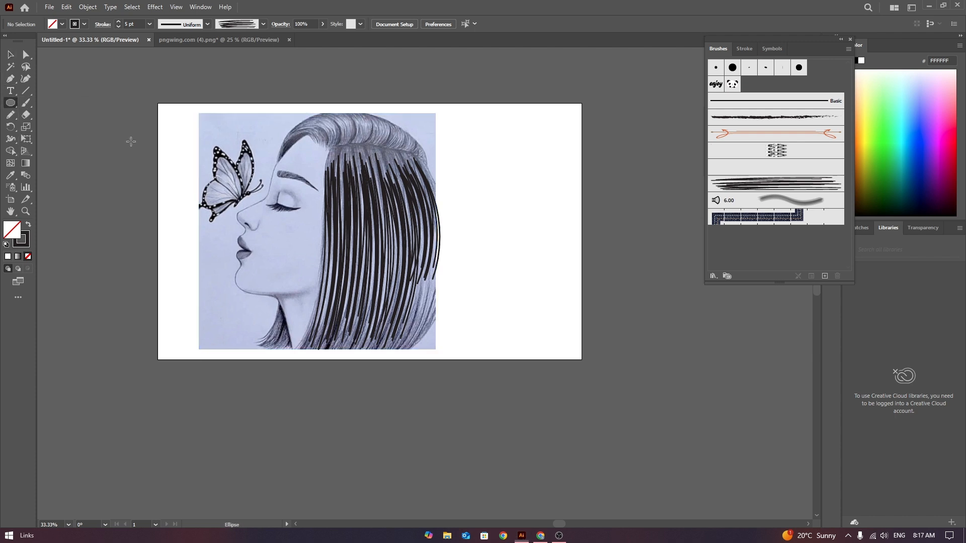
{"action": "left_click_drag", "start_coordinate": [495, 199], "coordinate": [501, 205]}
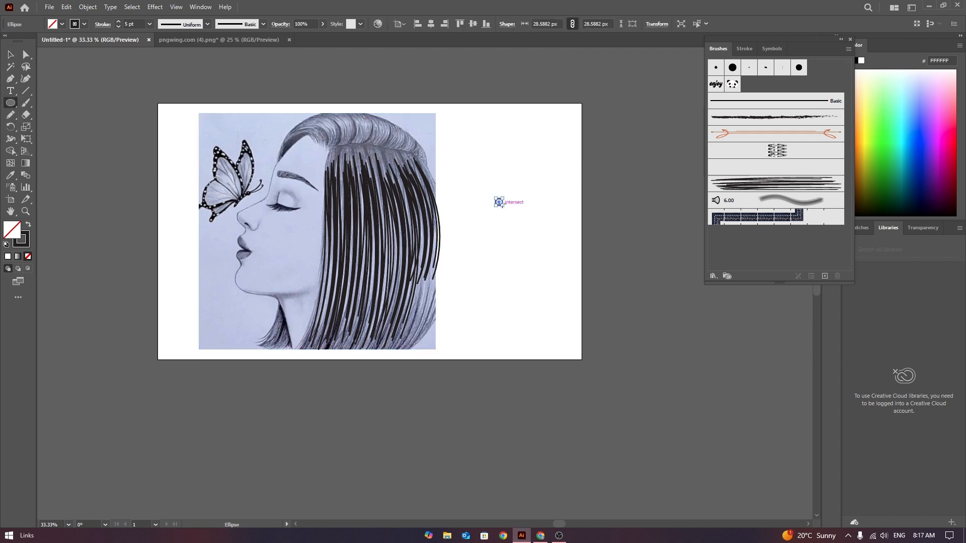
{"action": "left_click", "coordinate": [84, 24]}
{"action": "left_click", "coordinate": [62, 24]}
{"action": "left_click", "coordinate": [61, 24]}
{"action": "left_click", "coordinate": [28, 41]}
{"action": "left_click", "coordinate": [98, 118]}
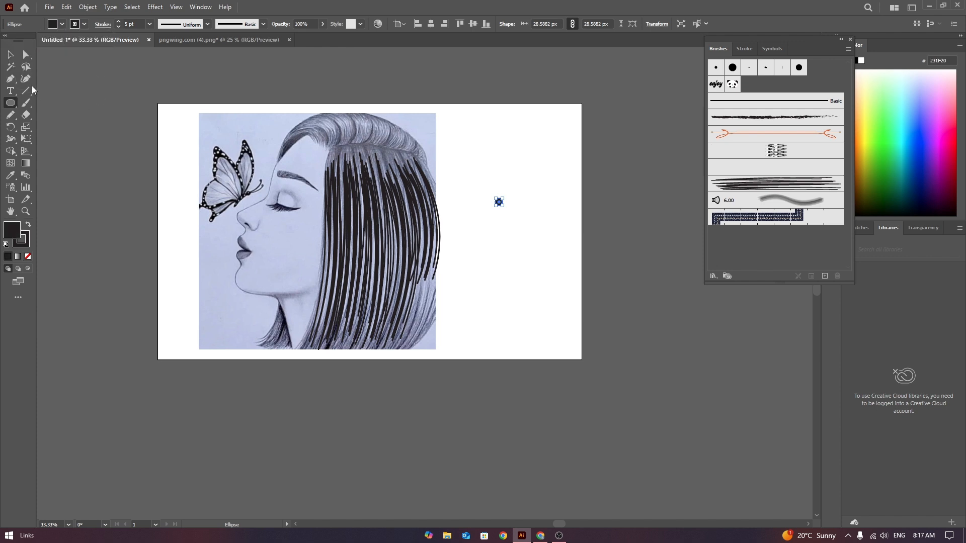
Stretch the black circle horizontally into an ellipse about 68 px wide and 28.6 px high
{"action": "left_click", "coordinate": [10, 55]}
{"action": "left_click_drag", "start_coordinate": [505, 206], "coordinate": [514, 207]}
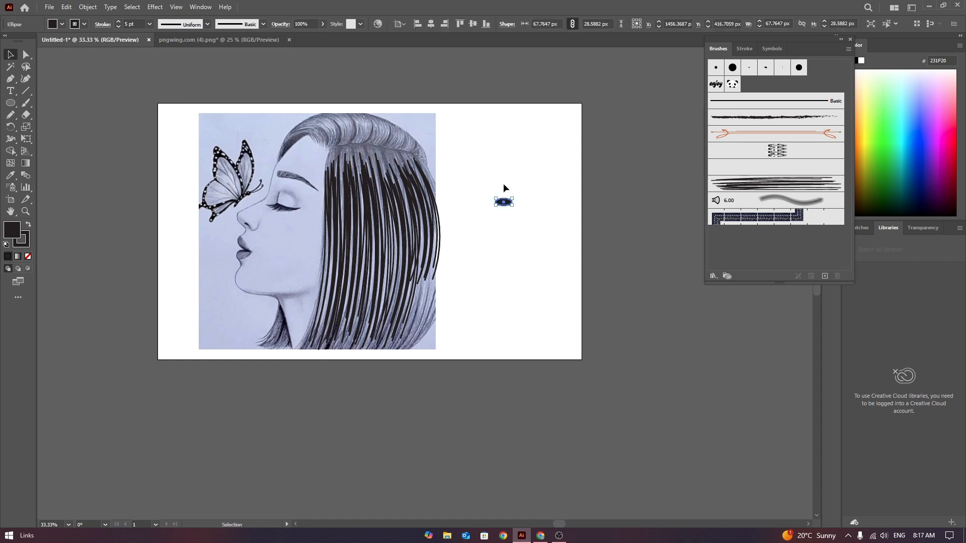
{"action": "key", "text": "ctrl+z"}
Create an art brush from the ellipse with a left-to-right direction and Stretch to Fit Stroke Length
{"action": "left_click", "coordinate": [825, 275]}
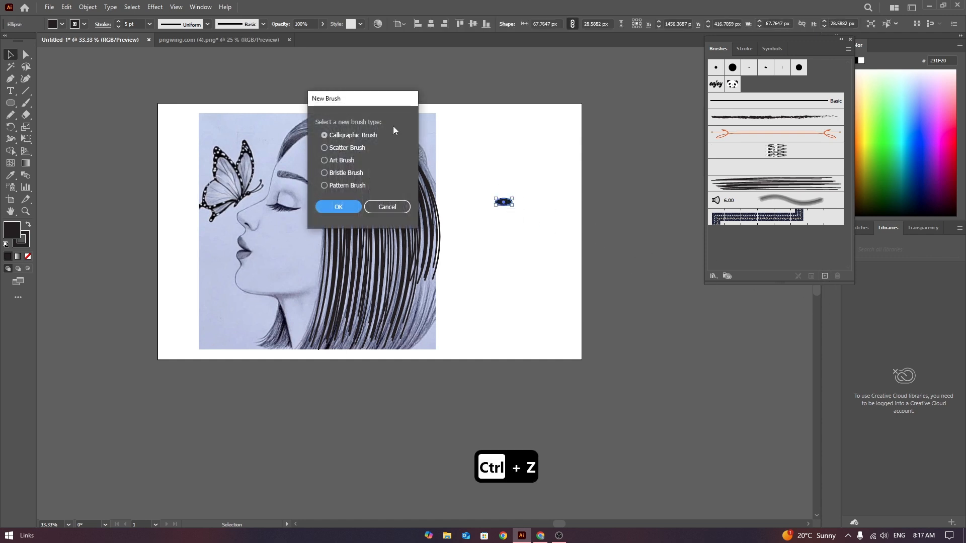
{"action": "left_click", "coordinate": [341, 161]}
{"action": "left_click", "coordinate": [338, 206]}
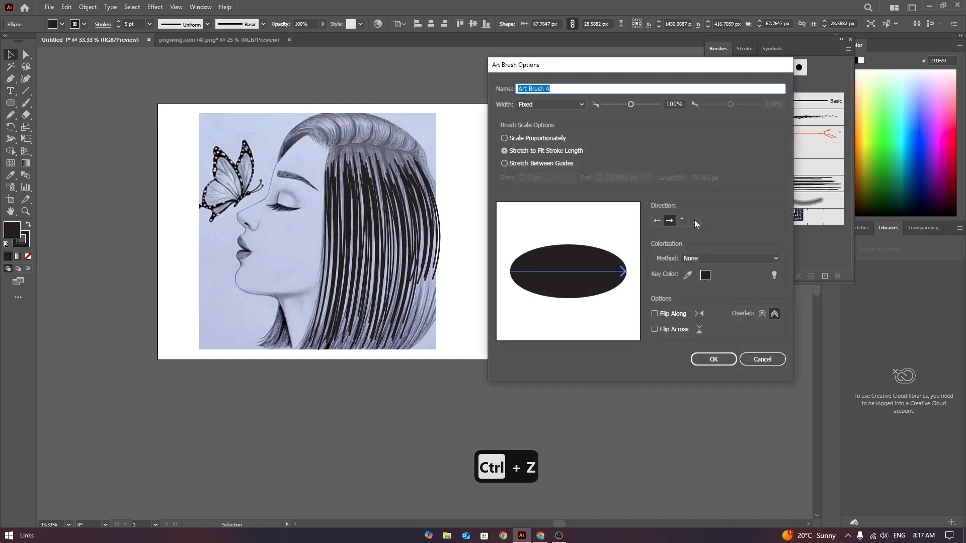
{"action": "left_click_drag", "start_coordinate": [644, 67], "coordinate": [679, 65]}
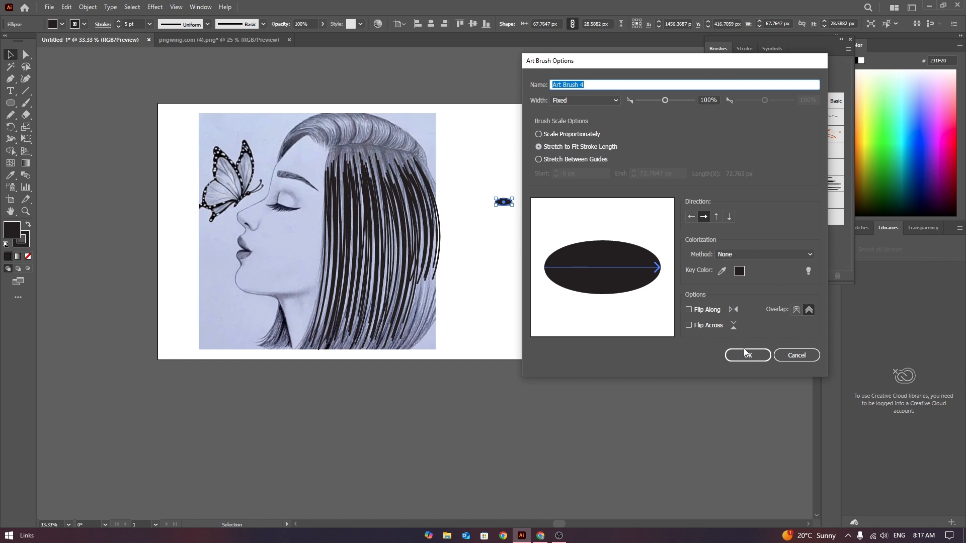
{"action": "left_click", "coordinate": [691, 217]}
{"action": "left_click", "coordinate": [703, 217]}
{"action": "left_click", "coordinate": [748, 355]}
Move the ellipse near the artboard's upper edge and paint three wavy tapered strokes below it with the ellipse art brush
{"action": "left_click_drag", "start_coordinate": [503, 202], "coordinate": [499, 135]}
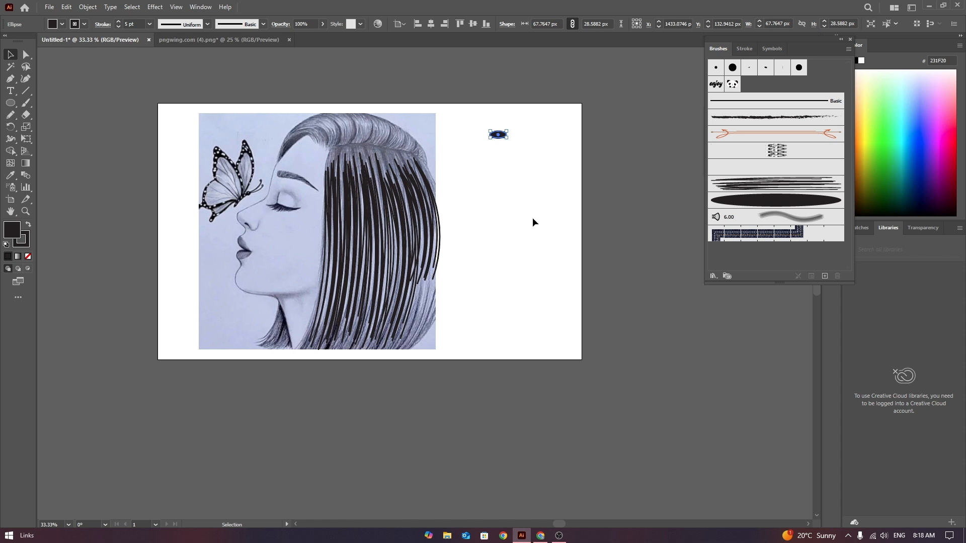
{"action": "key", "text": "b"}
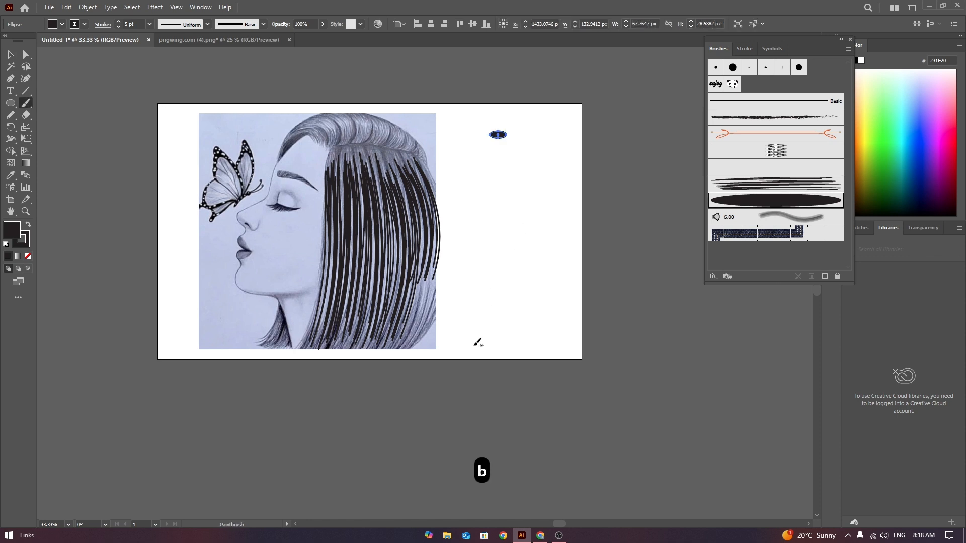
{"action": "mouse_move", "coordinate": [475, 344]}
{"action": "left_mouse_down"}
{"action": "mouse_move", "coordinate": [485, 288]}
{"action": "mouse_move", "coordinate": [551, 228]}
{"action": "mouse_move", "coordinate": [569, 179]}
{"action": "mouse_move", "coordinate": [528, 180]}
{"action": "mouse_move", "coordinate": [461, 280]}
{"action": "mouse_move", "coordinate": [448, 344]}
{"action": "mouse_move", "coordinate": [459, 377]}
{"action": "left_mouse_up"}
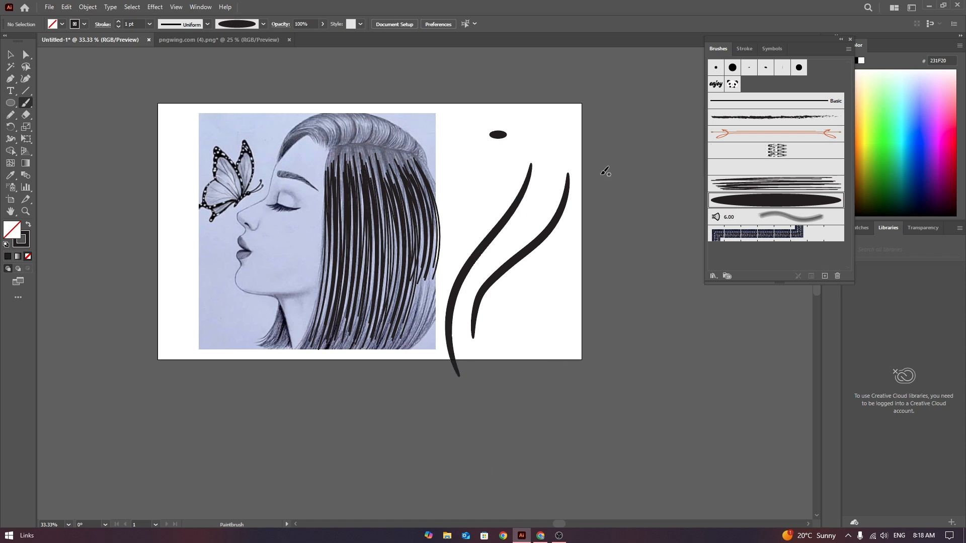
{"action": "mouse_move", "coordinate": [601, 175]}
{"action": "left_mouse_down"}
{"action": "mouse_move", "coordinate": [576, 245]}
{"action": "mouse_move", "coordinate": [500, 338]}
{"action": "mouse_move", "coordinate": [485, 387]}
{"action": "left_mouse_up"}
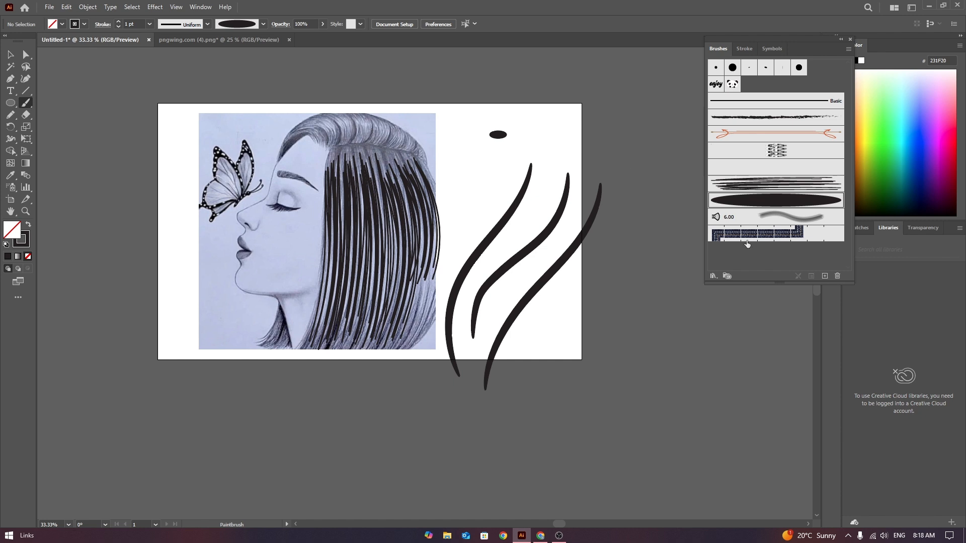
Select the woman-with-butterfly sketch image and lock it in place
{"action": "key", "text": "v"}
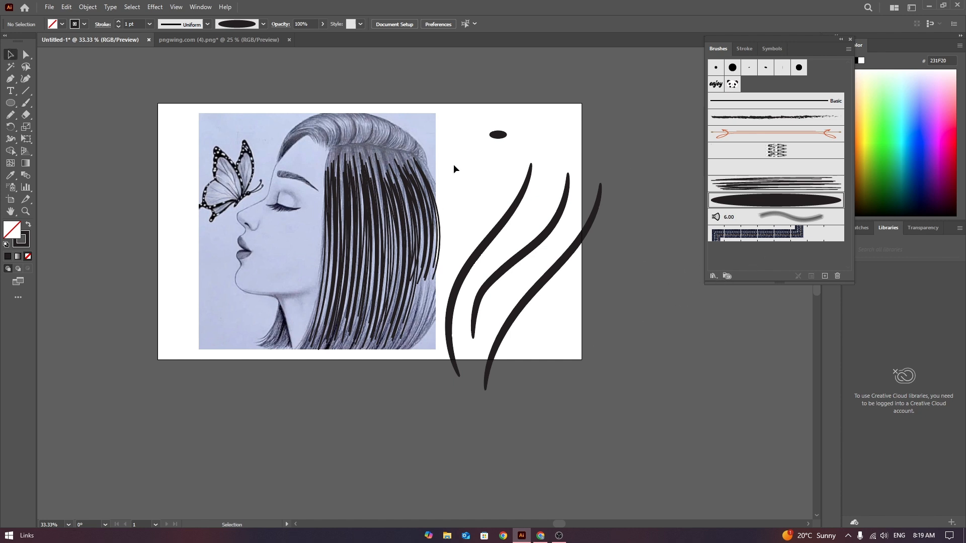
{"action": "left_click", "coordinate": [308, 161]}
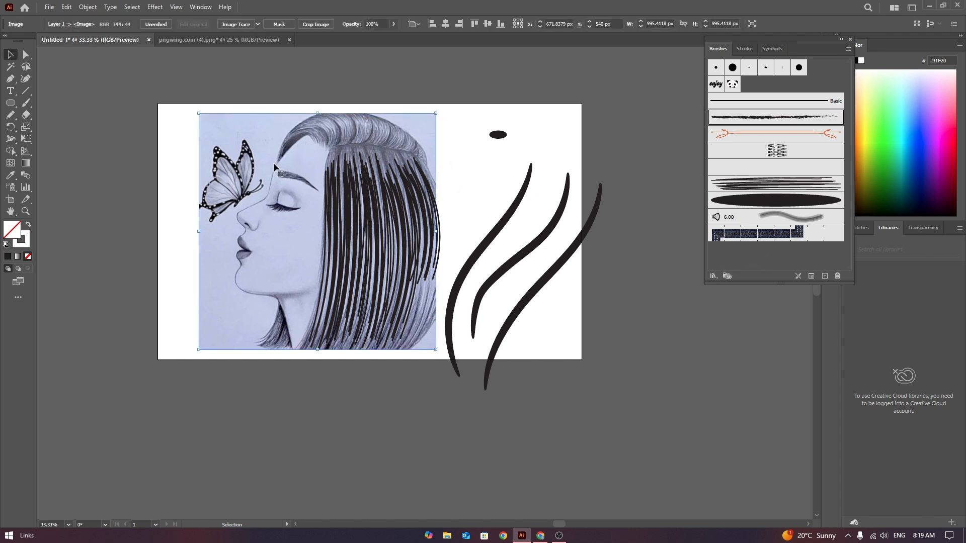
{"action": "key", "text": "ctrl+2"}
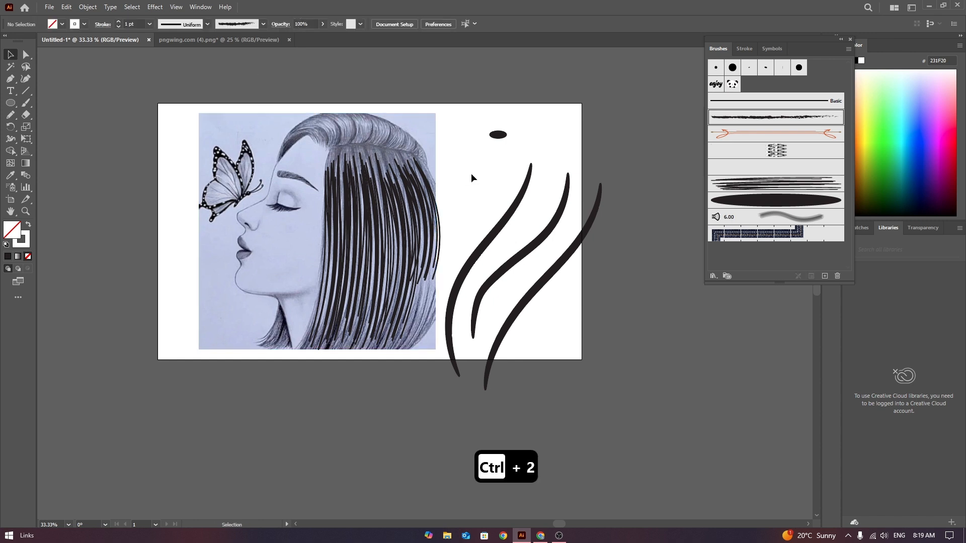
Trace the woman's profile with the Paintbrush from the hairline over the forehead, nose, lips and chin down to the neck
{"action": "key", "text": "n"}
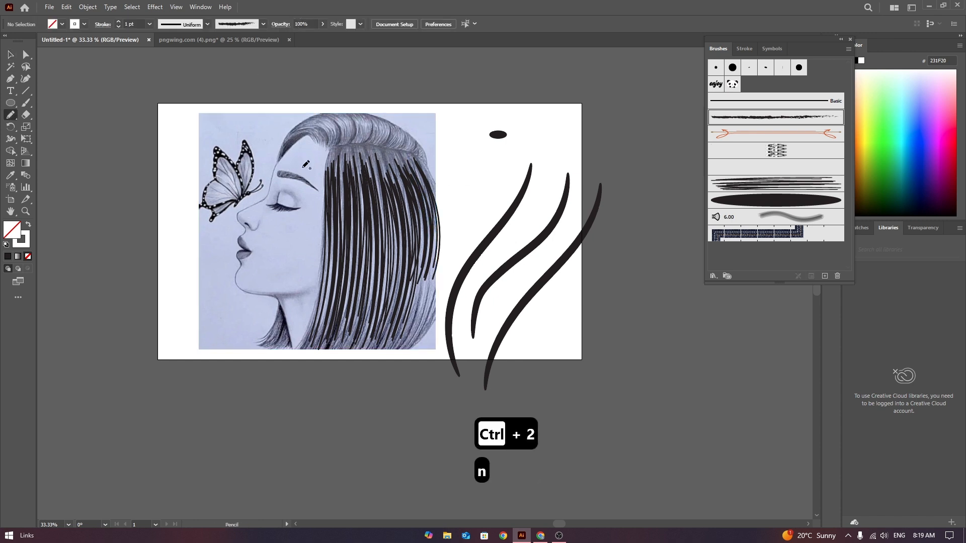
{"action": "key", "text": "b"}
{"action": "scroll", "coordinate": [287, 156], "scroll_direction": "up", "scroll_amount": 1}
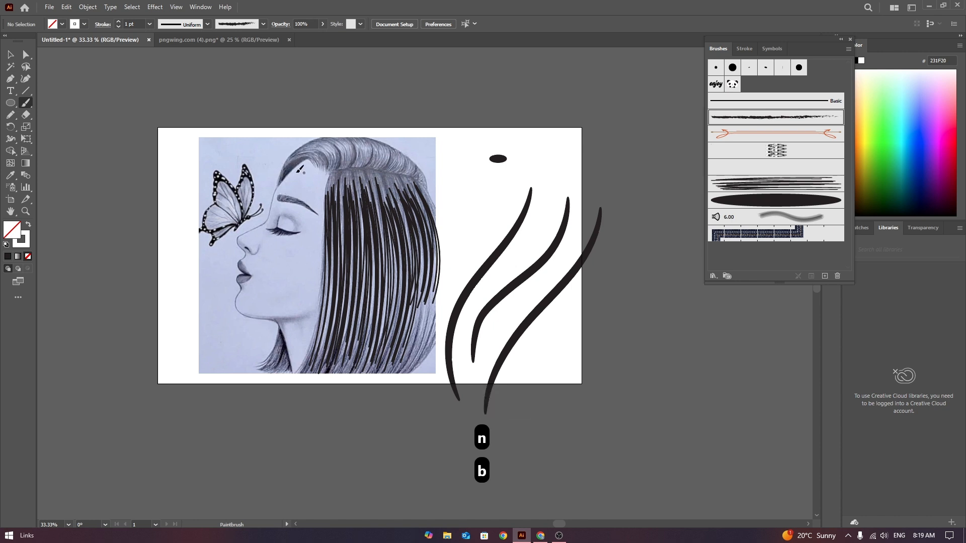
{"action": "left_click_drag", "start_coordinate": [293, 171], "coordinate": [280, 184]}
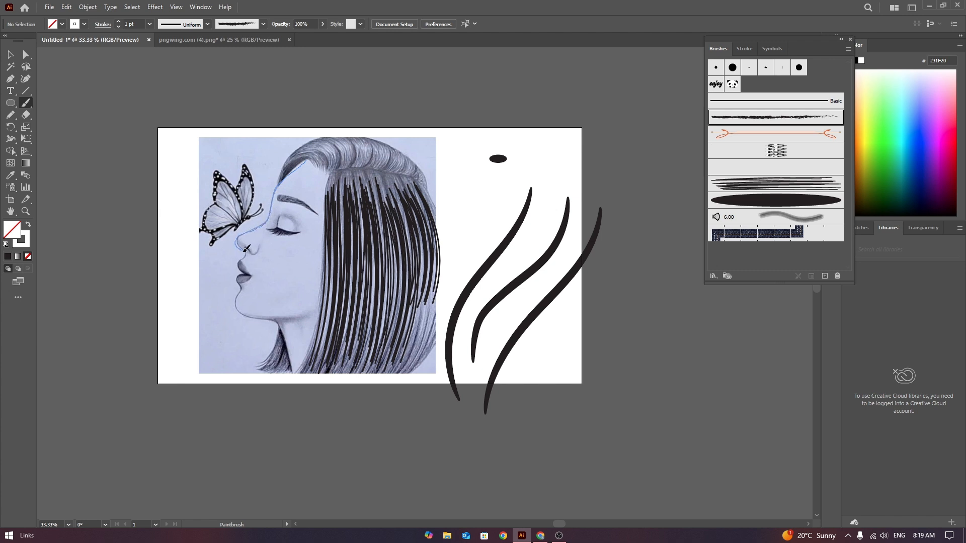
{"action": "left_click_drag", "start_coordinate": [240, 264], "coordinate": [246, 273]}
{"action": "mouse_move", "coordinate": [242, 314]}
{"action": "left_mouse_down"}
{"action": "mouse_move", "coordinate": [277, 325]}
{"action": "mouse_move", "coordinate": [297, 373]}
{"action": "left_mouse_up"}
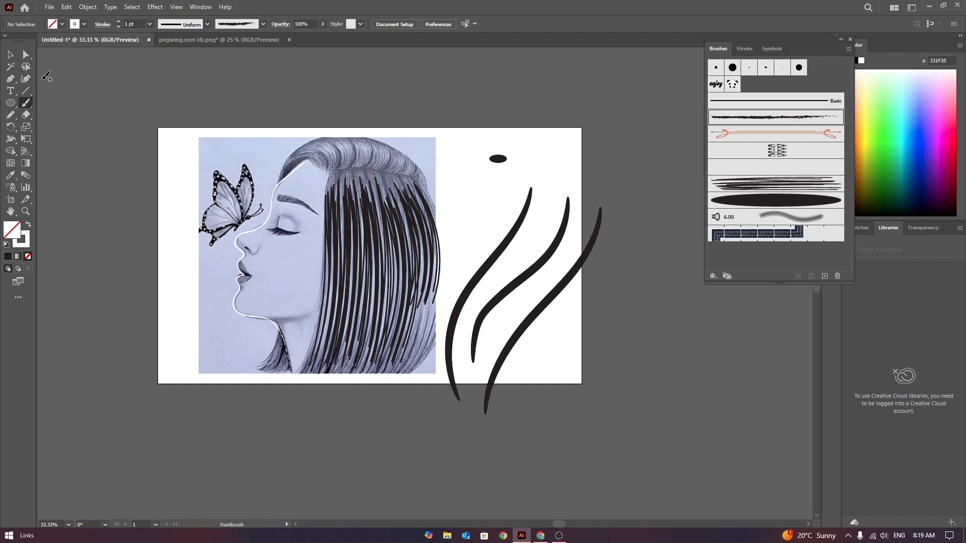
Apply the black ellipse art brush to the traced profile outline and deselect it
{"action": "left_click", "coordinate": [11, 54]}
{"action": "left_click", "coordinate": [272, 203]}
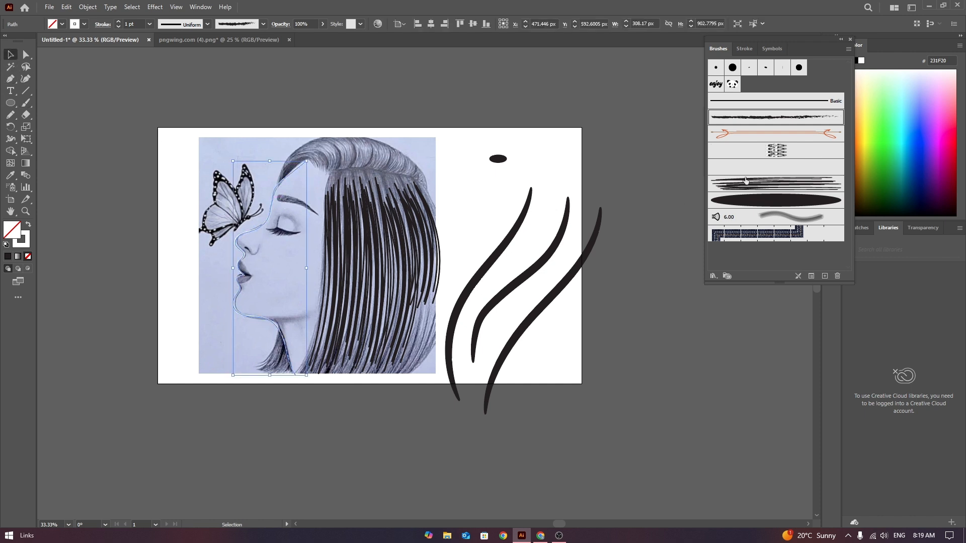
{"action": "left_click", "coordinate": [755, 205]}
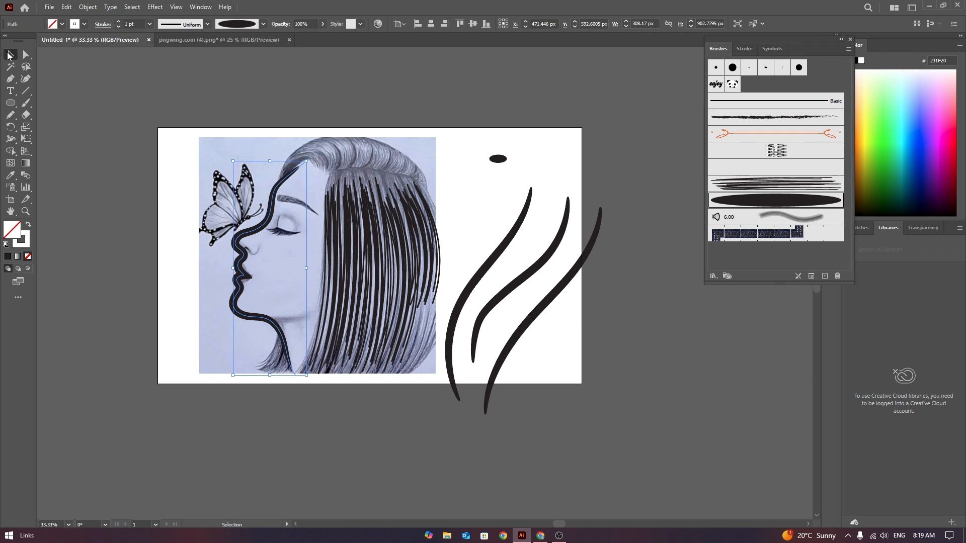
{"action": "left_click", "coordinate": [112, 105]}
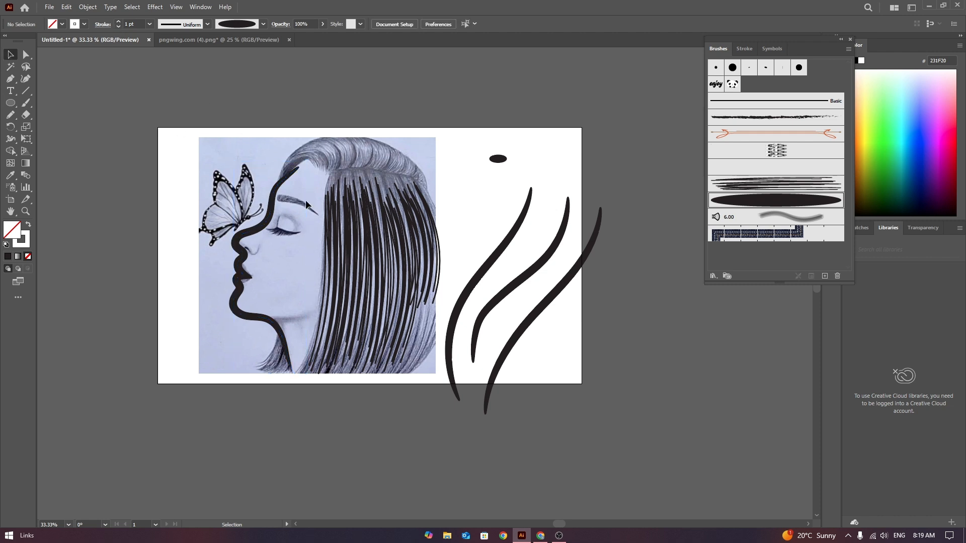
Reduce the profile outline's stroke weight to 0.5 pt, and move the outline off the sketch and back onto the face
{"action": "left_click", "coordinate": [278, 188]}
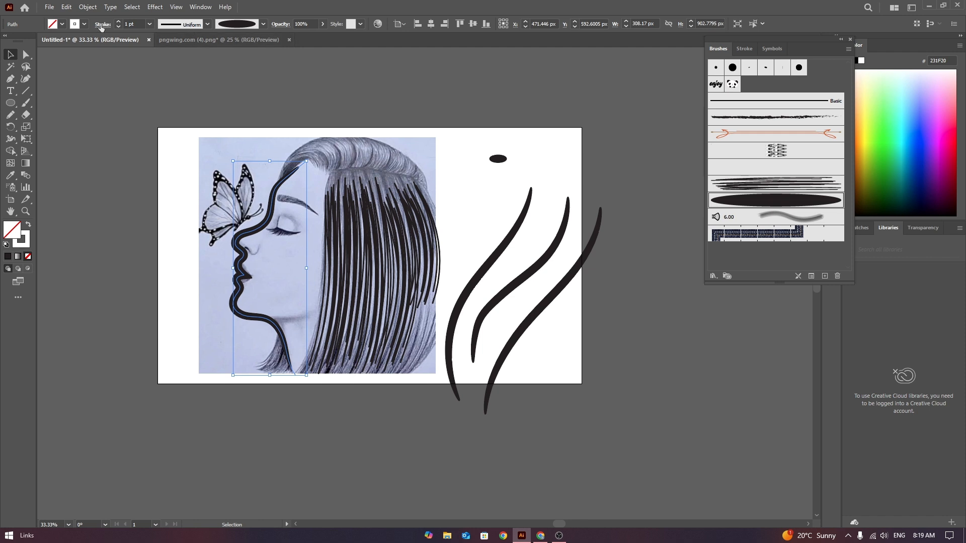
{"action": "left_click", "coordinate": [119, 26]}
{"action": "left_click", "coordinate": [119, 26]}
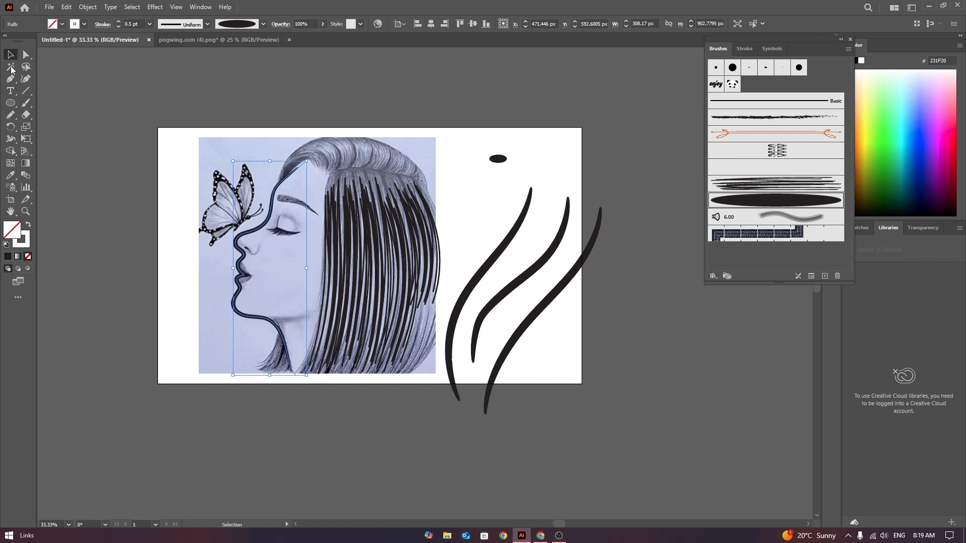
{"action": "left_click", "coordinate": [136, 70]}
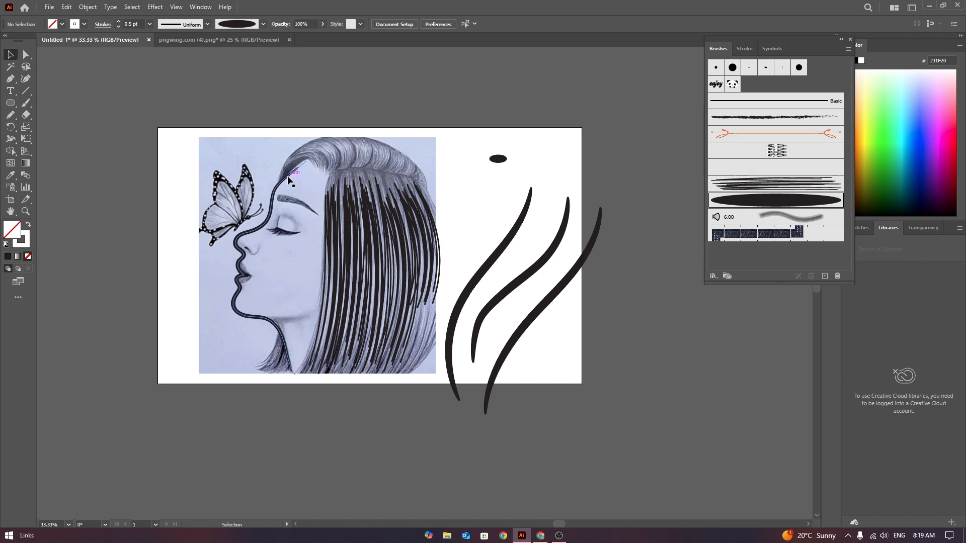
{"action": "mouse_move", "coordinate": [287, 177]}
{"action": "left_mouse_down"}
{"action": "mouse_move", "coordinate": [558, 126]}
{"action": "mouse_move", "coordinate": [589, 68]}
{"action": "left_mouse_up"}
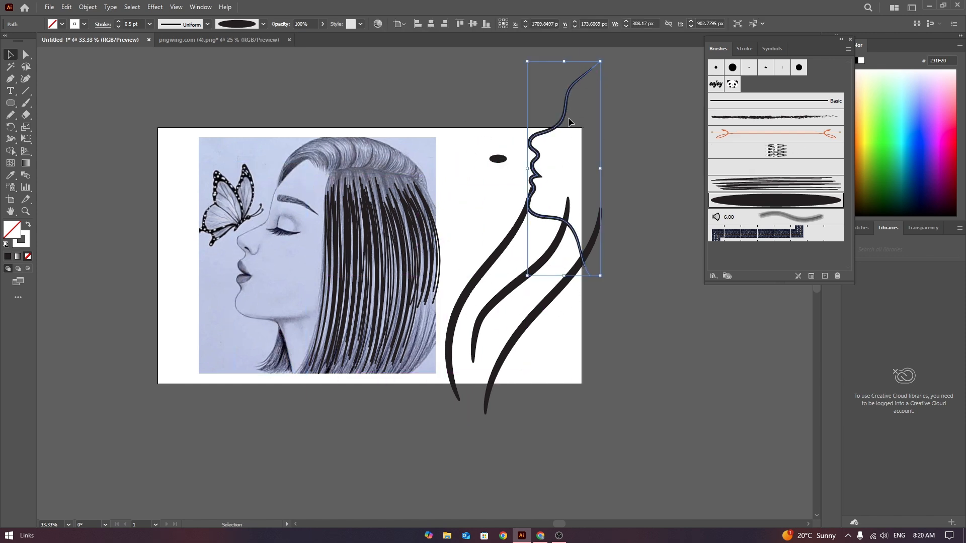
{"action": "mouse_move", "coordinate": [569, 121]}
{"action": "left_mouse_down"}
{"action": "mouse_move", "coordinate": [334, 184]}
{"action": "mouse_move", "coordinate": [270, 205]}
{"action": "mouse_move", "coordinate": [272, 217]}
{"action": "left_mouse_up"}
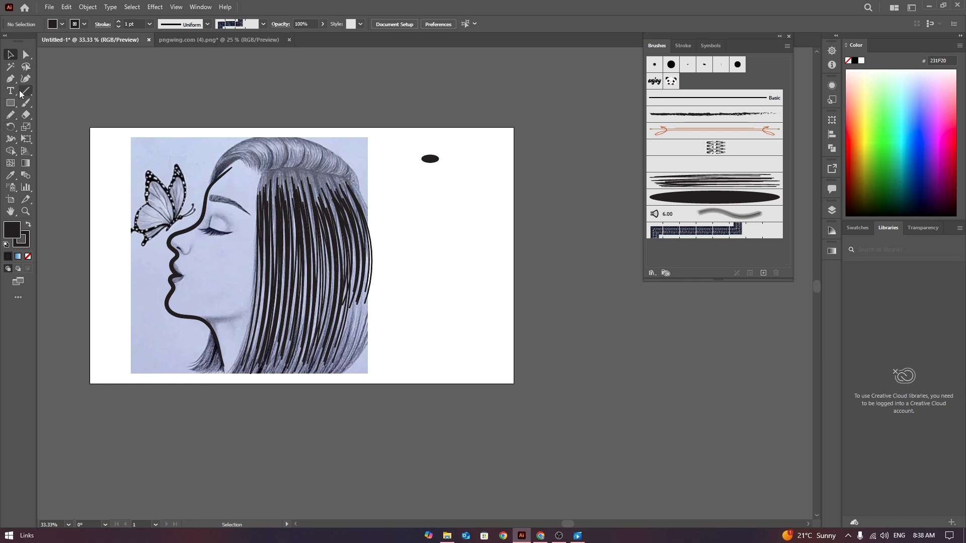
Draw a rectangle about 534 by 447 px beside the portrait and give its stroke the yellow-to-red gradient swatch
{"action": "left_click", "coordinate": [10, 103]}
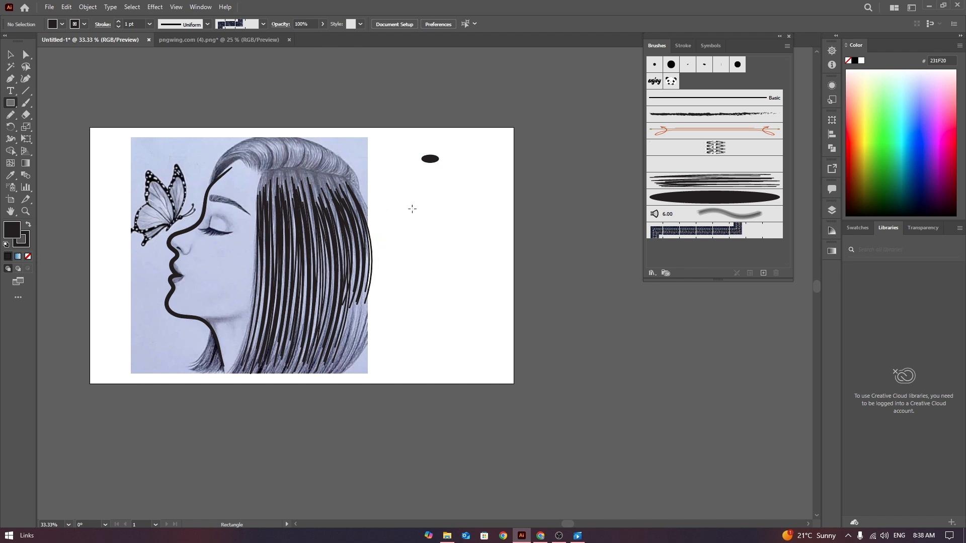
{"action": "left_click_drag", "start_coordinate": [405, 201], "coordinate": [533, 307]}
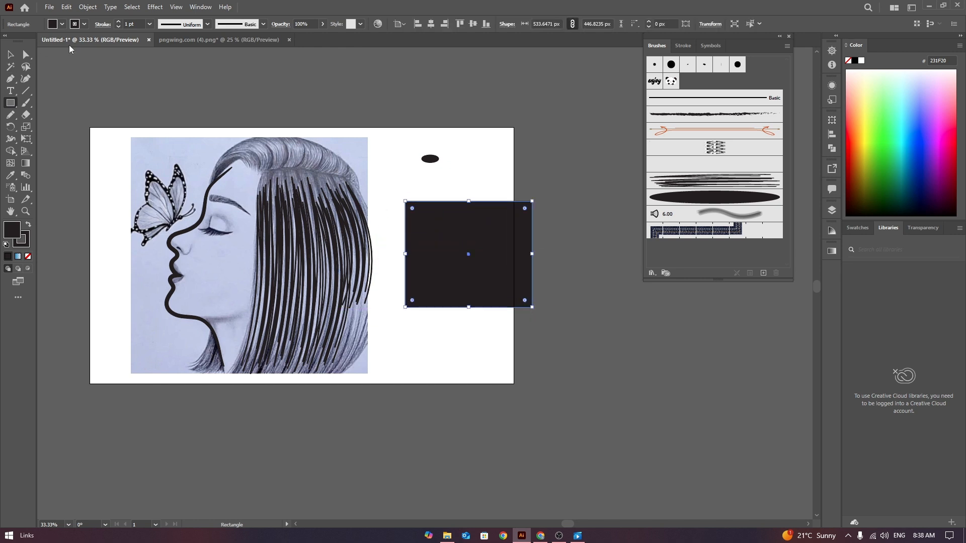
{"action": "left_click", "coordinate": [62, 24]}
{"action": "left_click", "coordinate": [84, 24]}
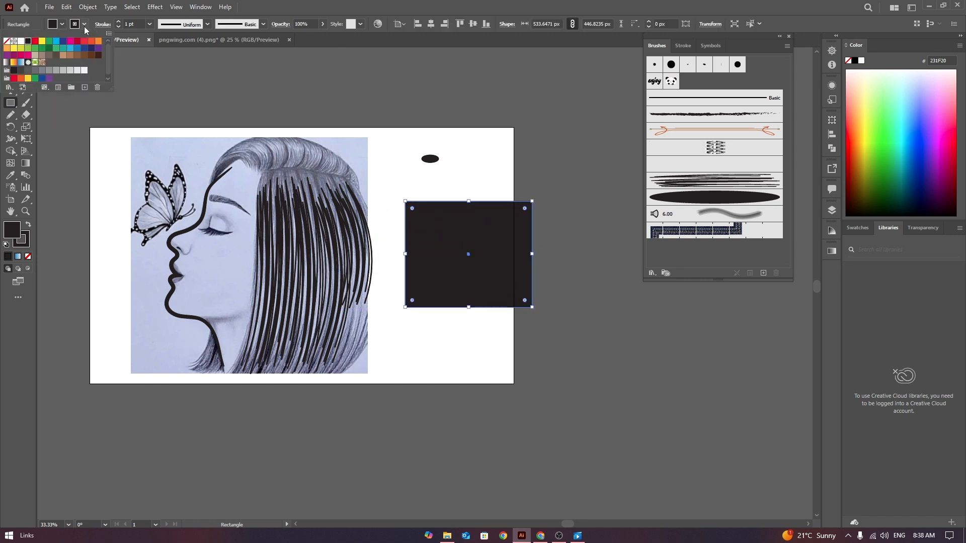
{"action": "left_click", "coordinate": [7, 40]}
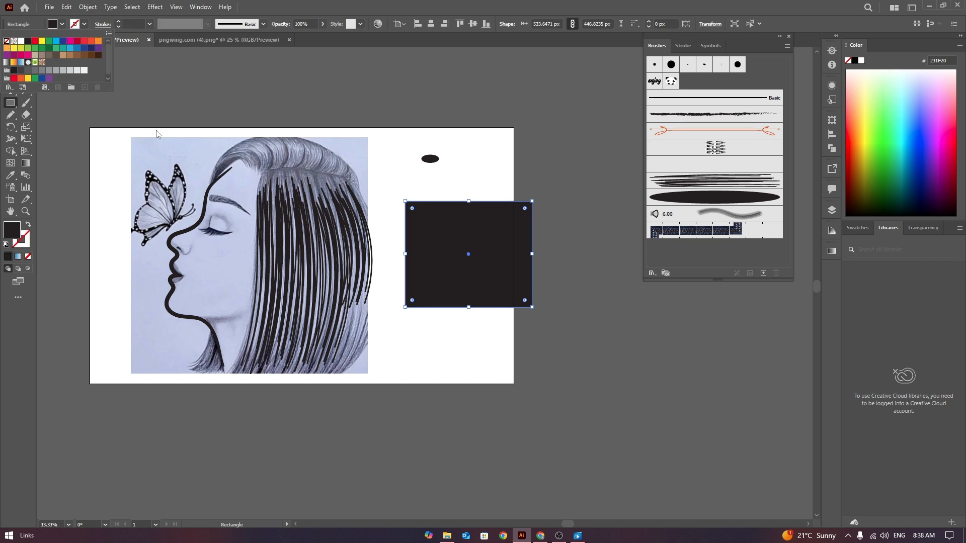
{"action": "left_click", "coordinate": [13, 62]}
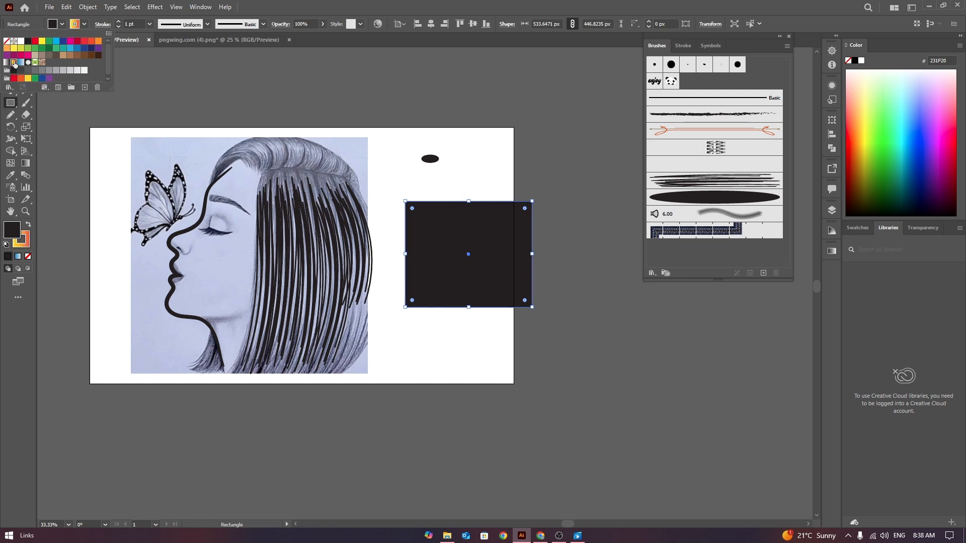
{"action": "key", "text": "Escape"}
Swap the rectangle's fill and stroke to fill it with the gradient, and set its stroke to none
{"action": "key", "text": "v"}
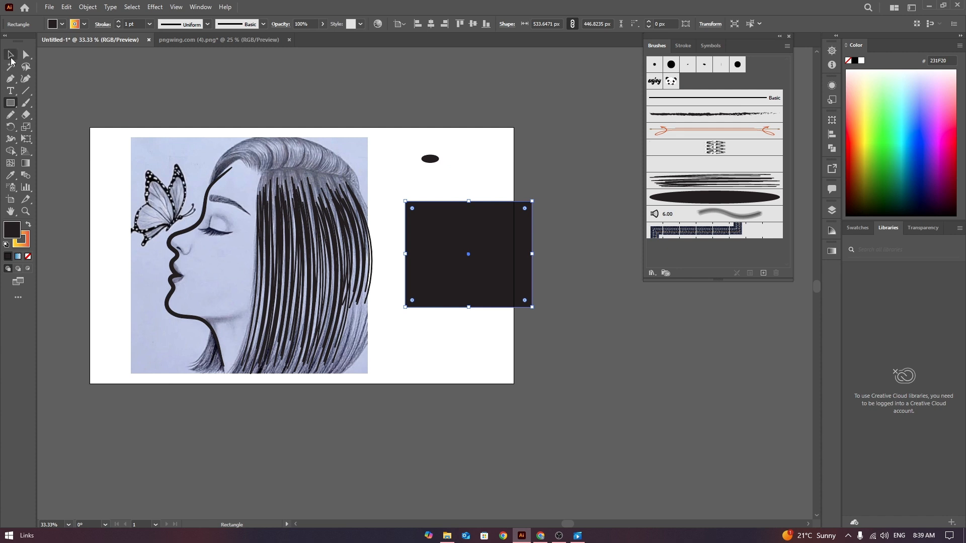
{"action": "left_click", "coordinate": [373, 178]}
{"action": "left_click", "coordinate": [437, 240]}
{"action": "left_click", "coordinate": [28, 225]}
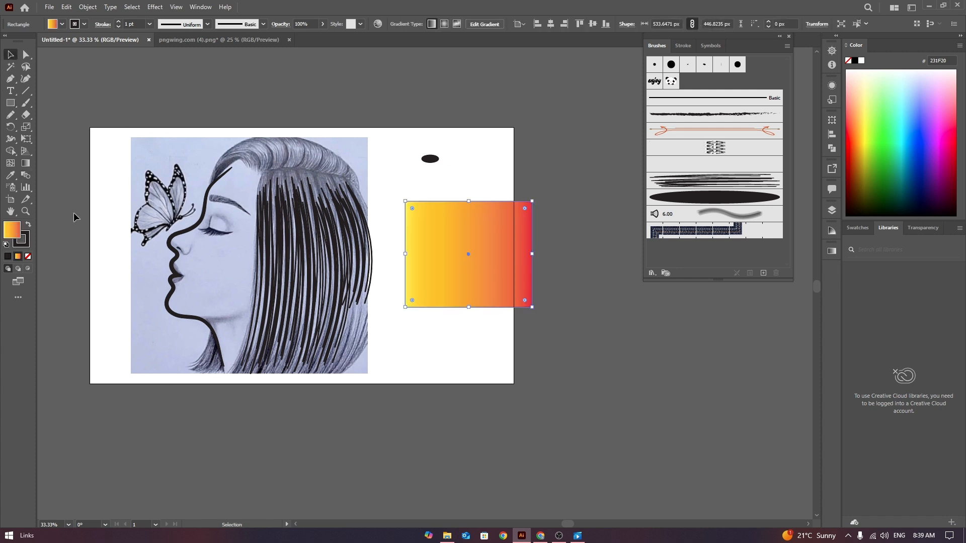
{"action": "left_click", "coordinate": [84, 23]}
{"action": "left_click", "coordinate": [11, 46]}
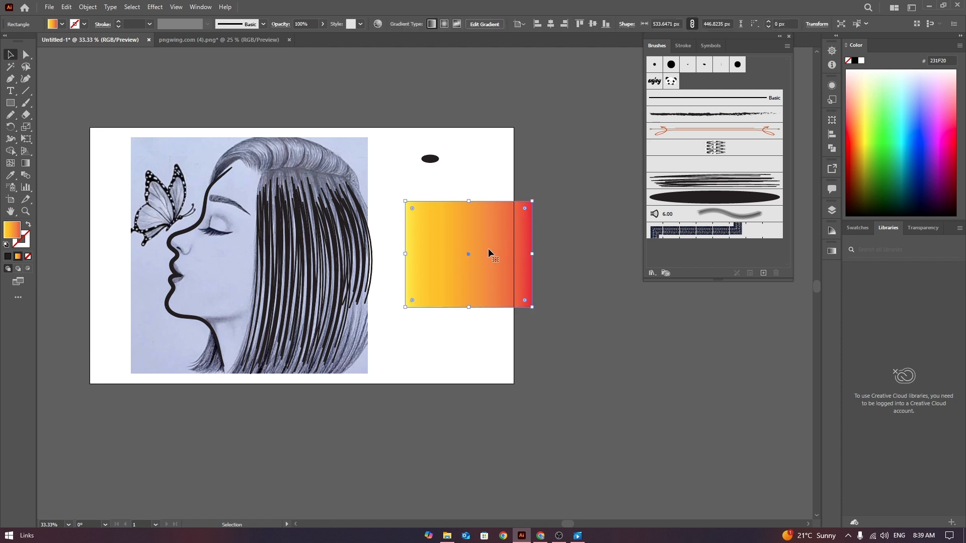
Try to create an art brush from the gradient-filled rectangle
{"action": "mouse_move", "coordinate": [475, 257]}
{"action": "left_mouse_down"}
{"action": "mouse_move", "coordinate": [709, 93]}
{"action": "mouse_move", "coordinate": [694, 93]}
{"action": "left_mouse_up"}
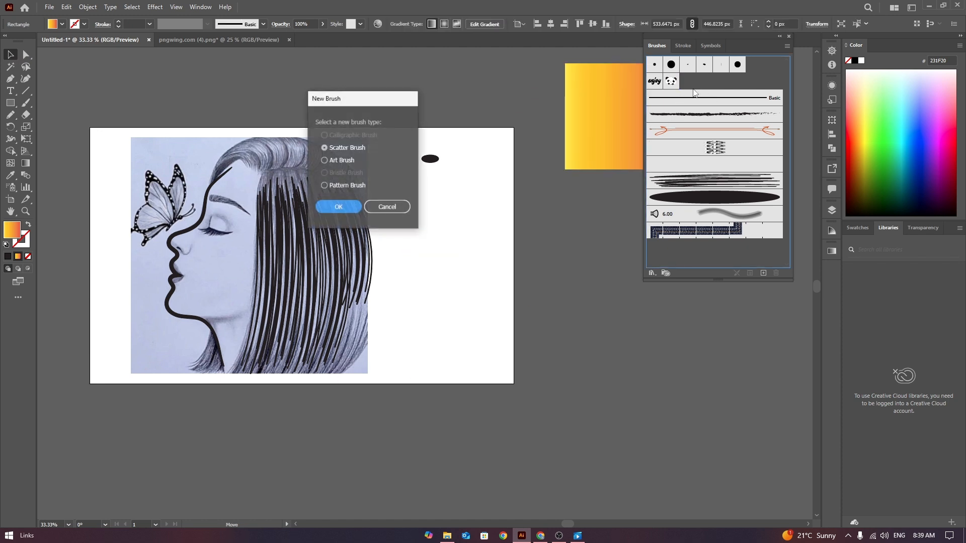
{"action": "left_click", "coordinate": [342, 160]}
{"action": "left_click", "coordinate": [345, 210]}
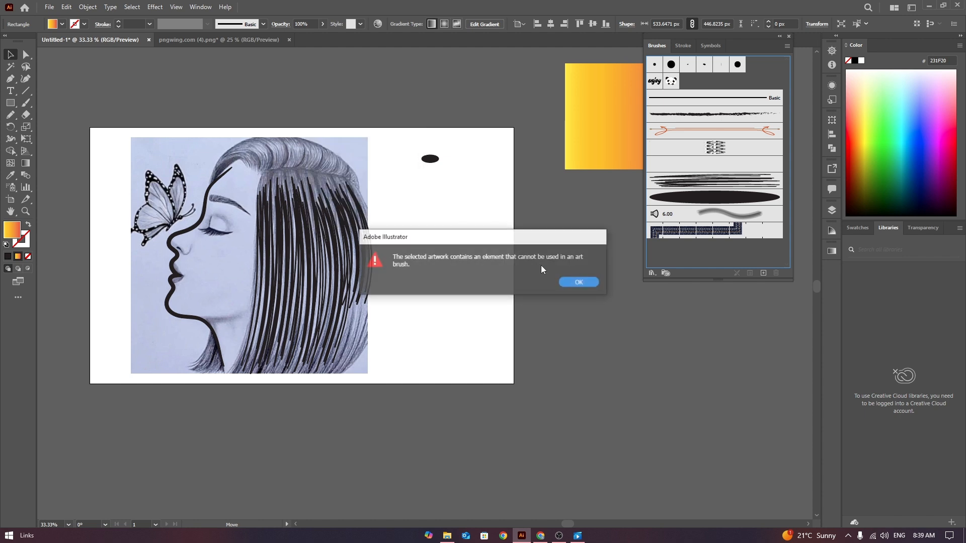
{"action": "left_click", "coordinate": [579, 283]}
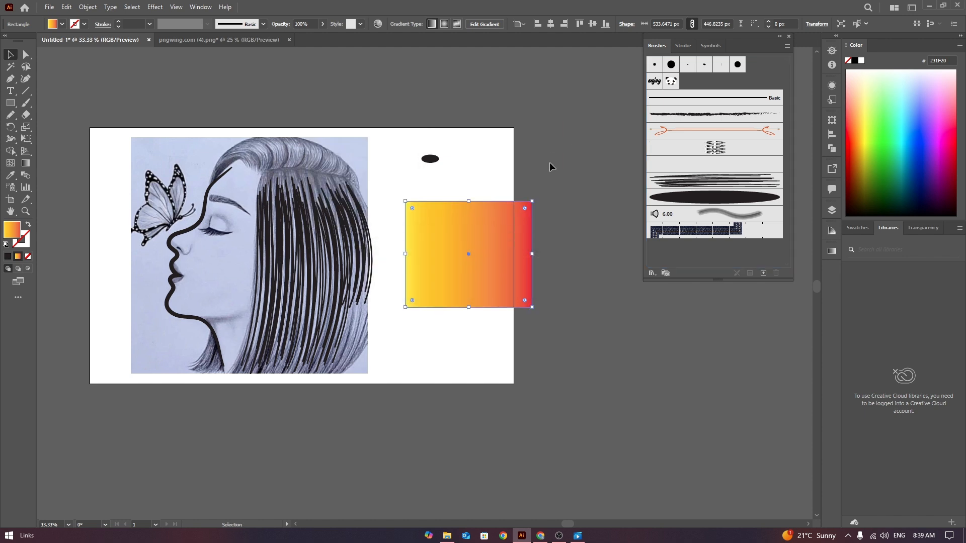
Move the gradient rectangle fully onto the artboard and expand its fill into 10 objects
{"action": "left_click_drag", "start_coordinate": [480, 237], "coordinate": [451, 233]}
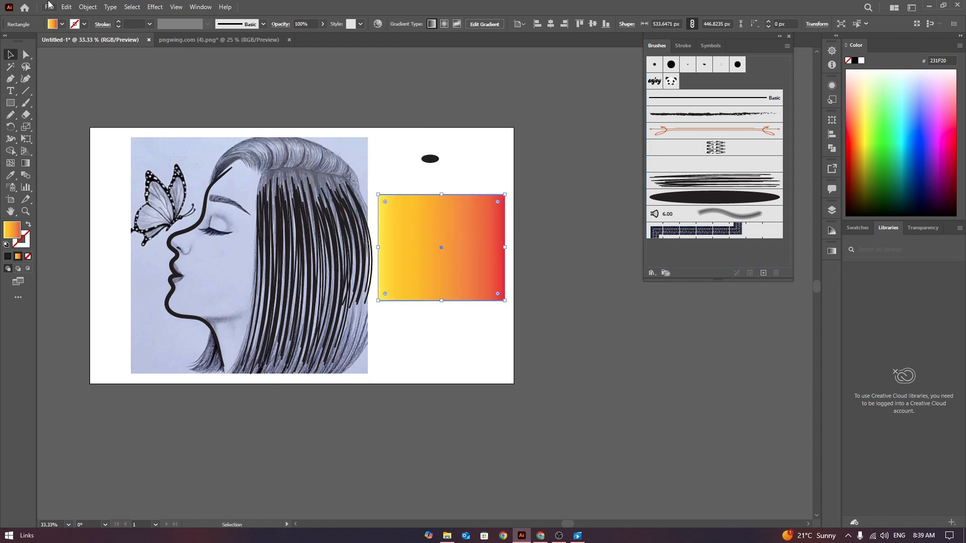
{"action": "left_click", "coordinate": [87, 7]}
{"action": "left_click", "coordinate": [105, 130]}
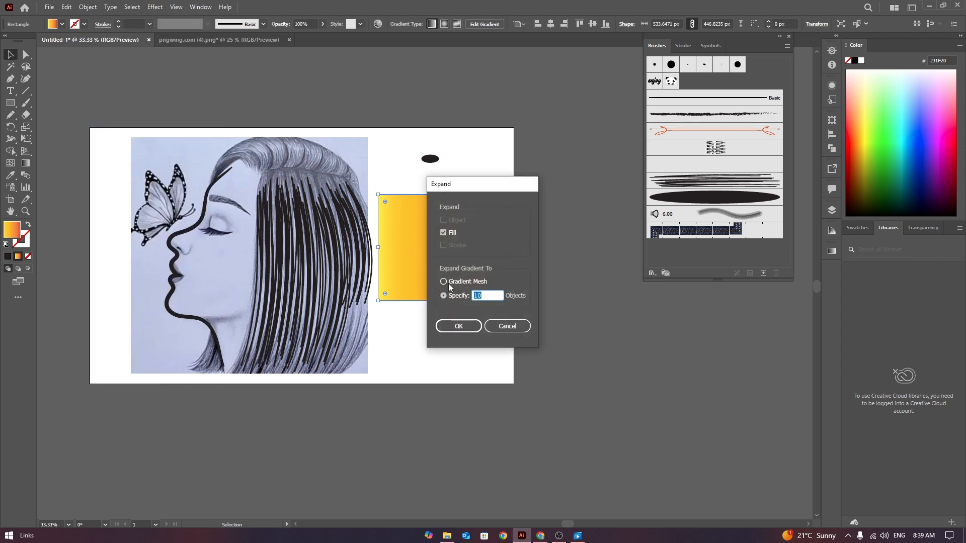
{"action": "left_click", "coordinate": [460, 326]}
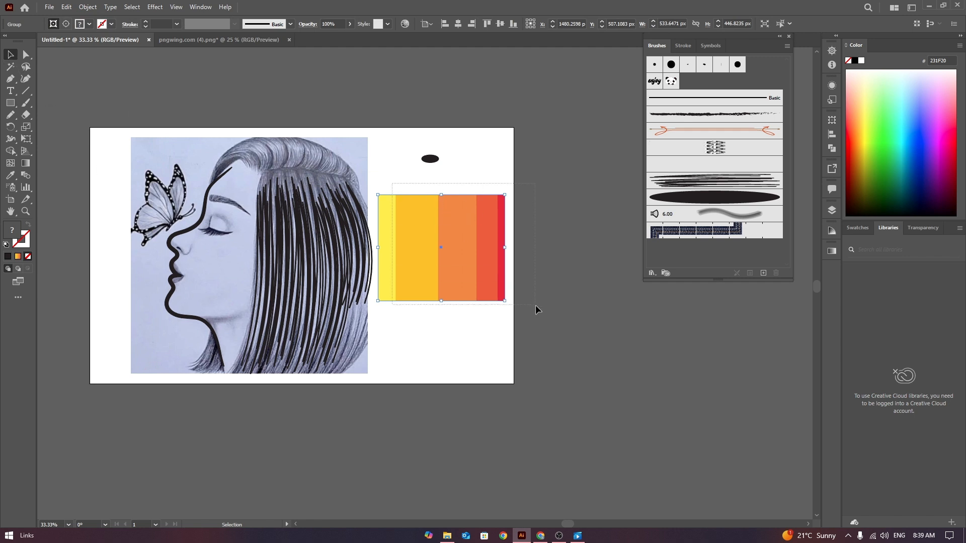
Rotate the striped rectangle 90 degrees and make an art brush from it, set to Stretch to Fit Stroke Length
{"action": "left_click_drag", "start_coordinate": [510, 189], "coordinate": [465, 274]}
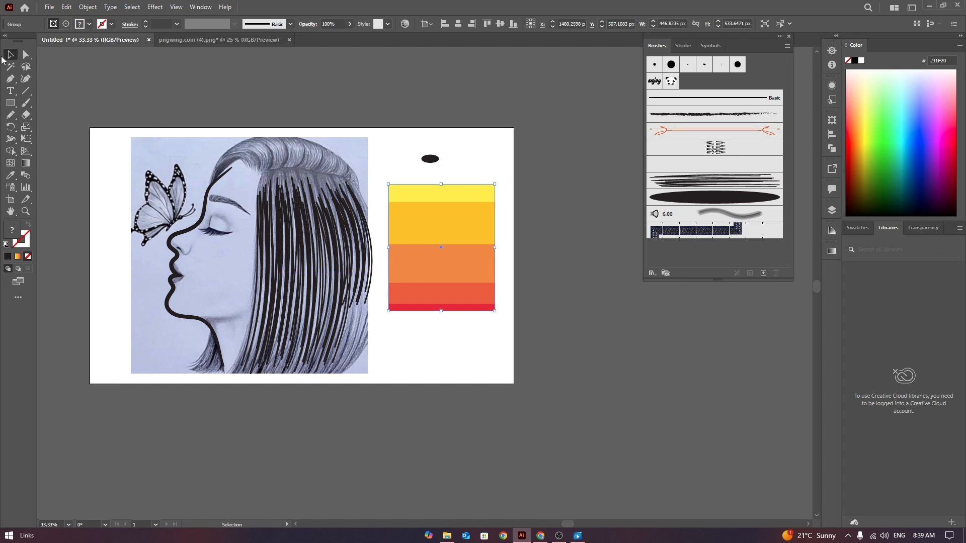
{"action": "left_click_drag", "start_coordinate": [391, 177], "coordinate": [504, 311]}
{"action": "mouse_move", "coordinate": [461, 267]}
{"action": "left_mouse_down"}
{"action": "mouse_move", "coordinate": [670, 126]}
{"action": "mouse_move", "coordinate": [690, 80]}
{"action": "left_mouse_up"}
{"action": "left_click", "coordinate": [349, 161]}
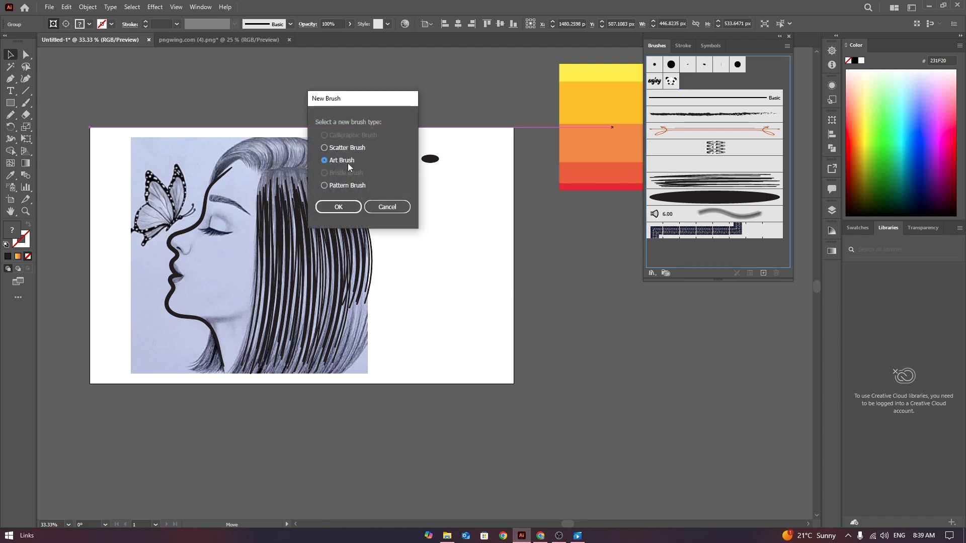
{"action": "left_click", "coordinate": [344, 208]}
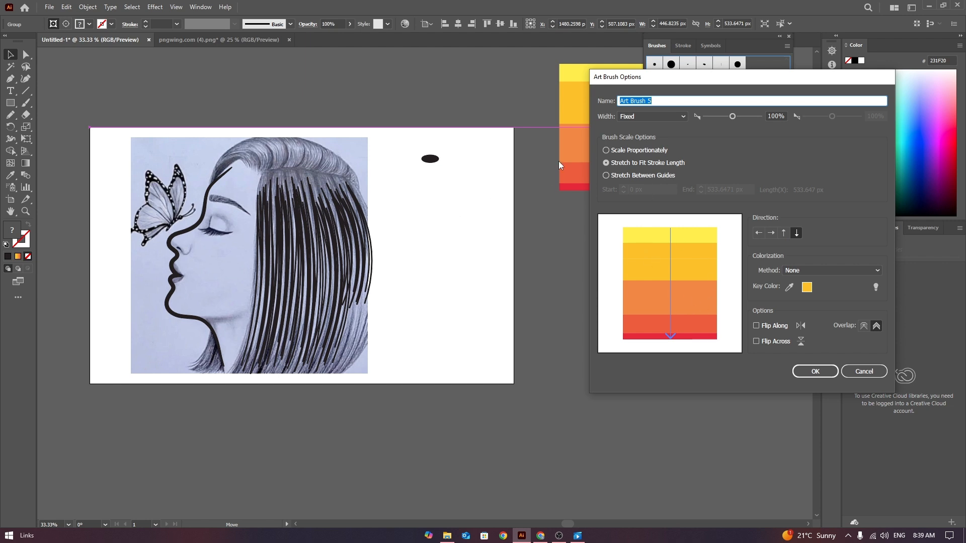
{"action": "left_click", "coordinate": [609, 175]}
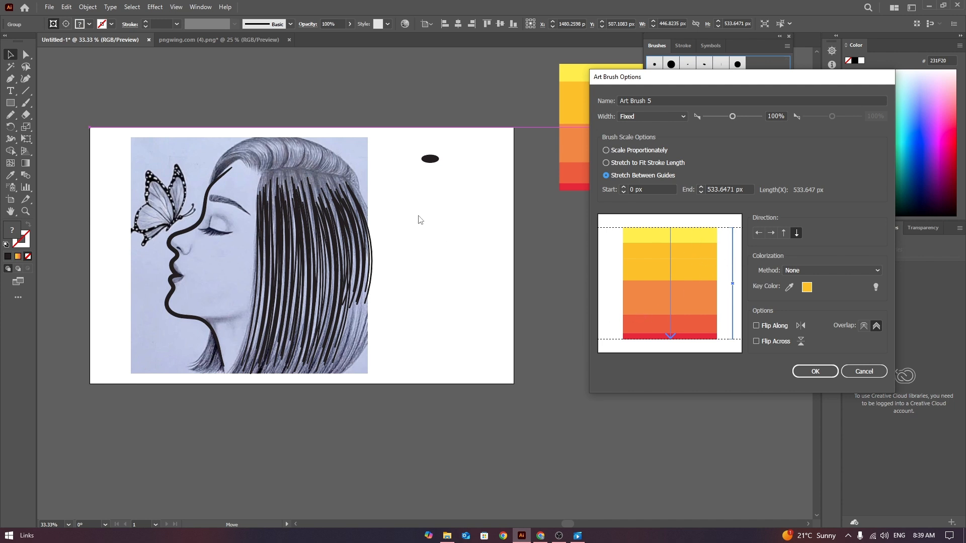
{"action": "left_click", "coordinate": [606, 163]}
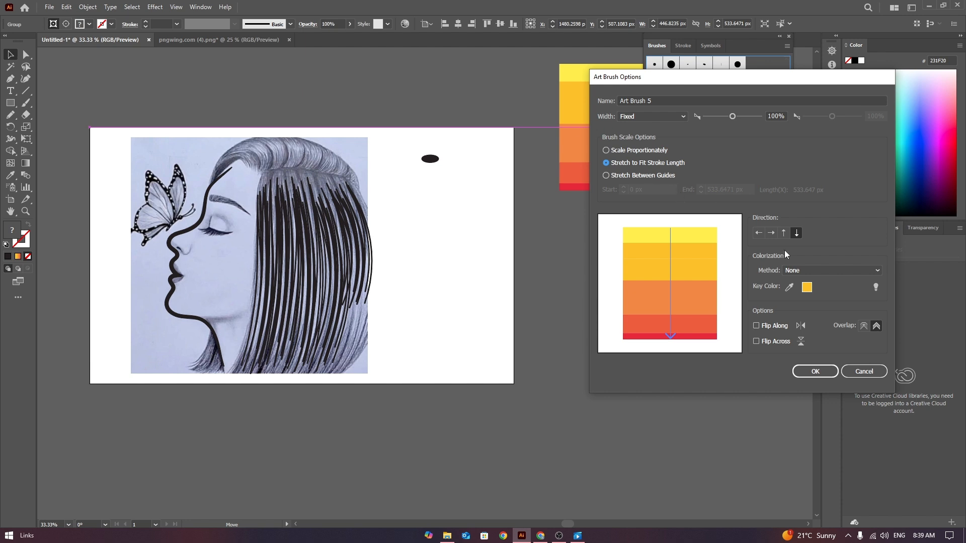
{"action": "left_click", "coordinate": [815, 372]}
Draw a freehand S-curve about 1078 px wide and 1382 px tall with the Pencil tool and apply the new striped art brush
{"action": "left_click_drag", "start_coordinate": [468, 215], "coordinate": [469, 197]}
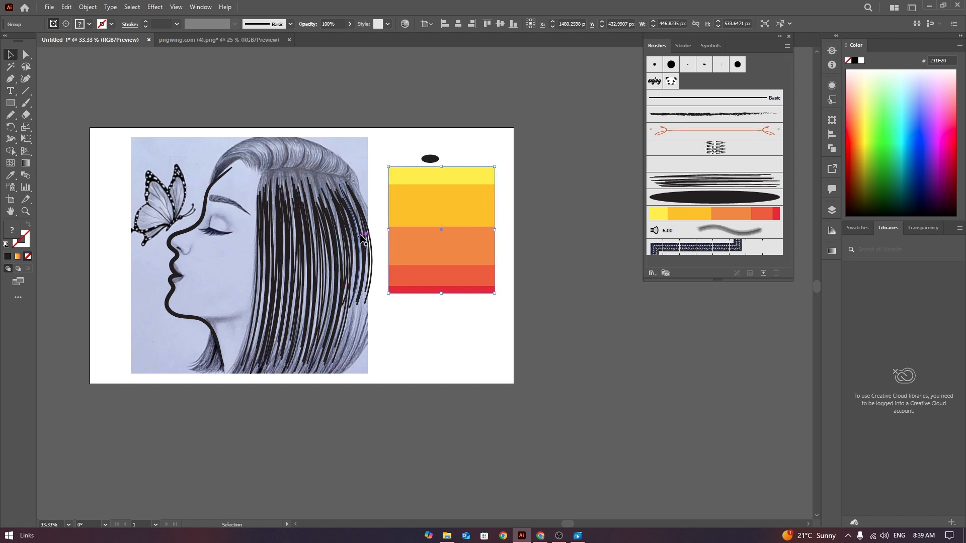
{"action": "key", "text": "n"}
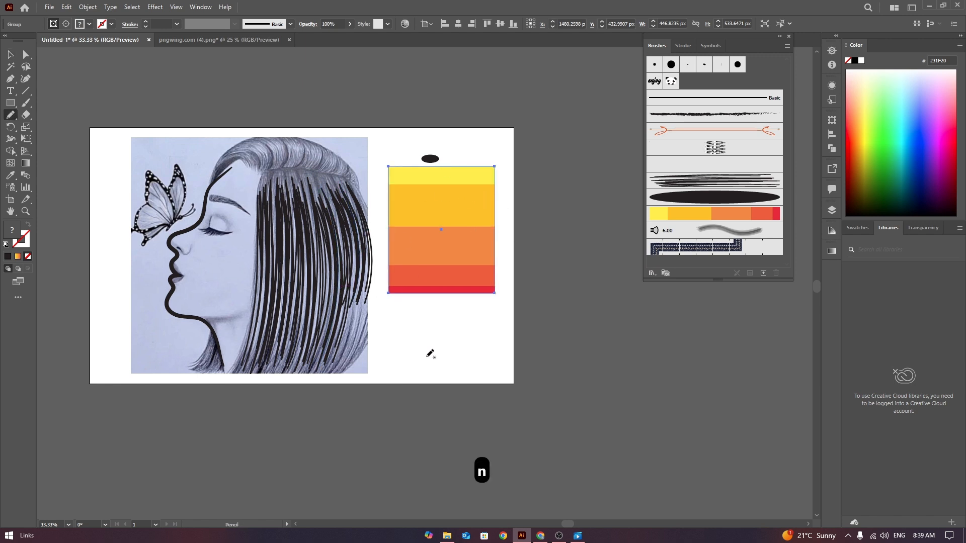
{"action": "mouse_move", "coordinate": [412, 447]}
{"action": "left_mouse_down"}
{"action": "mouse_move", "coordinate": [423, 414]}
{"action": "mouse_move", "coordinate": [466, 366]}
{"action": "mouse_move", "coordinate": [609, 320]}
{"action": "mouse_move", "coordinate": [649, 277]}
{"action": "mouse_move", "coordinate": [668, 173]}
{"action": "mouse_move", "coordinate": [654, 121]}
{"action": "left_mouse_up"}
{"action": "key", "text": "v"}
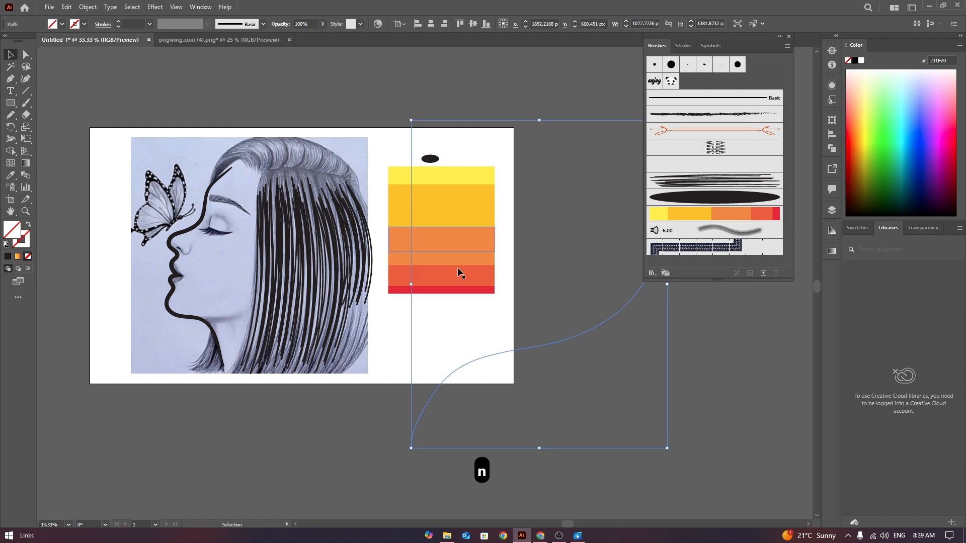
{"action": "left_click", "coordinate": [670, 216]}
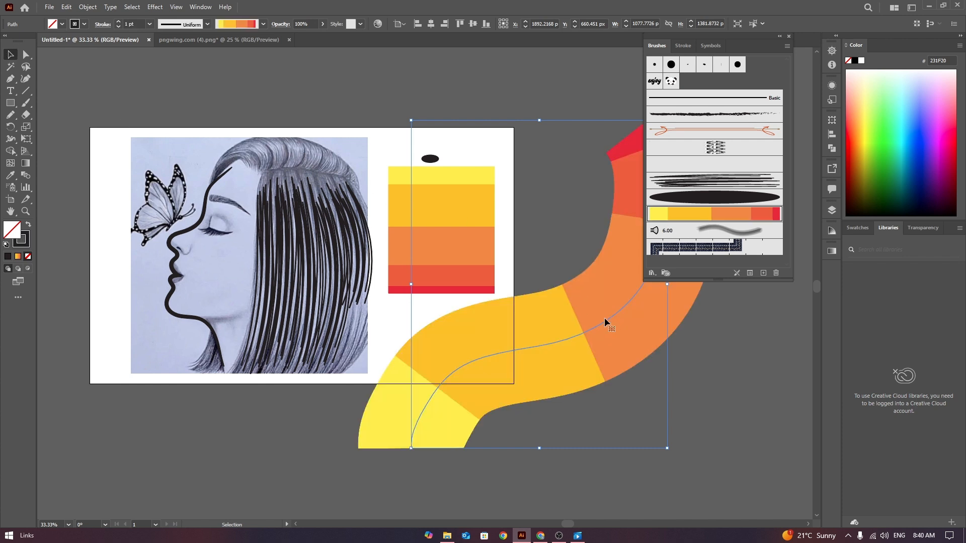
Reposition the striped brush curve across the portrait and the artboard
{"action": "left_click_drag", "start_coordinate": [605, 317], "coordinate": [367, 252]}
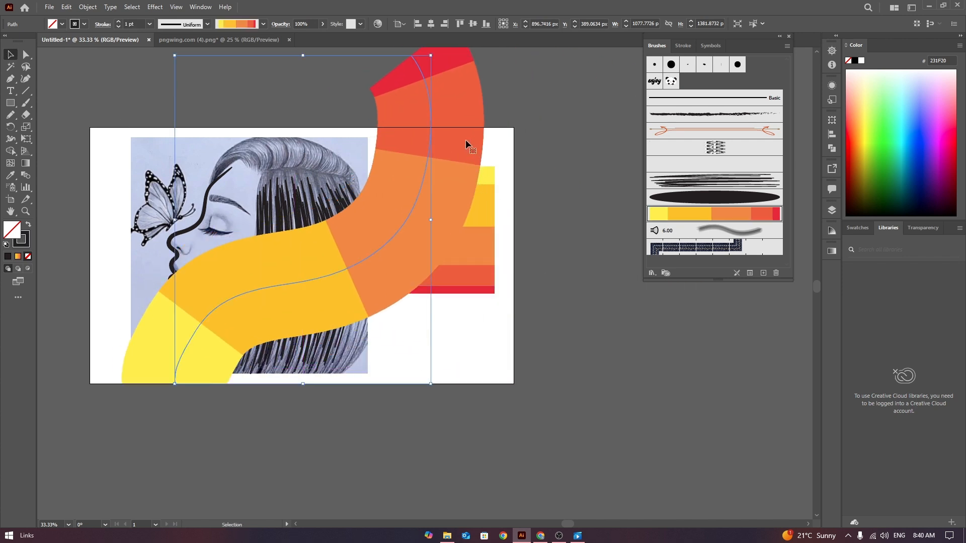
{"action": "left_click_drag", "start_coordinate": [466, 140], "coordinate": [542, 162]}
{"action": "left_click_drag", "start_coordinate": [492, 258], "coordinate": [518, 246]}
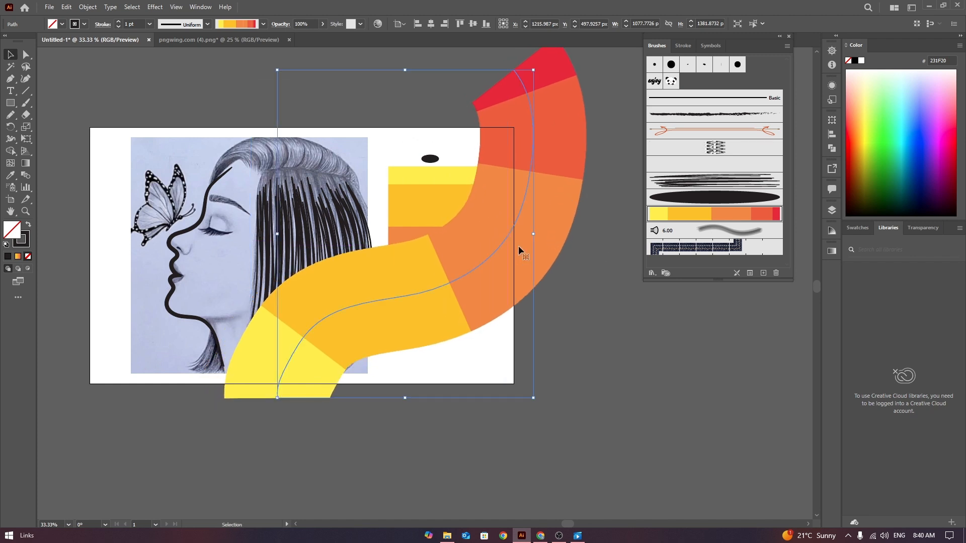
{"action": "left_click_drag", "start_coordinate": [557, 159], "coordinate": [570, 170]}
Undo the curve's moves and its striped brush stroke, and delete the remaining freehand path
{"action": "key", "text": "ctrl+z"}
{"action": "key", "text": "ctrl+z"}
{"action": "key", "text": "ctrl+z"}
{"action": "key", "text": "ctrl+z"}
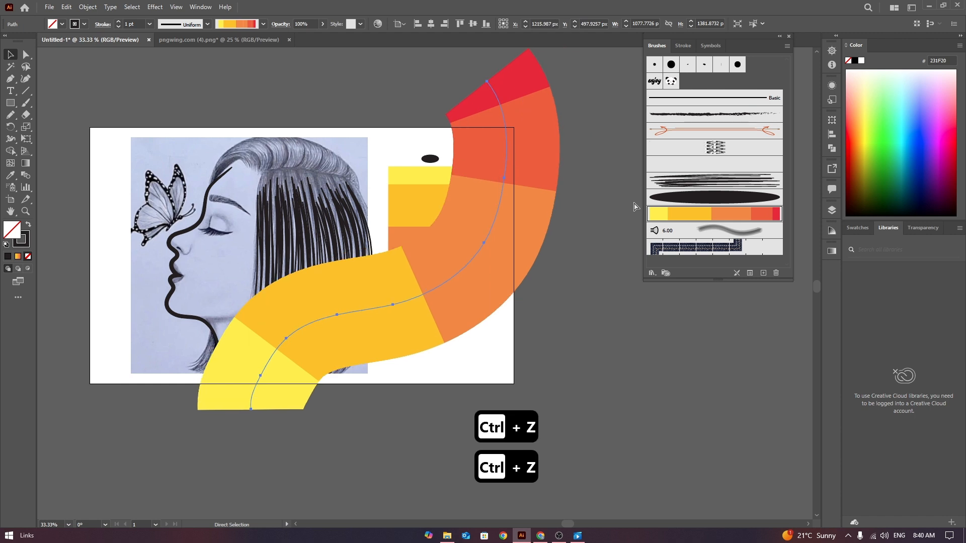
{"action": "key", "text": "ctrl+z"}
{"action": "key", "text": "ctrl+z"}
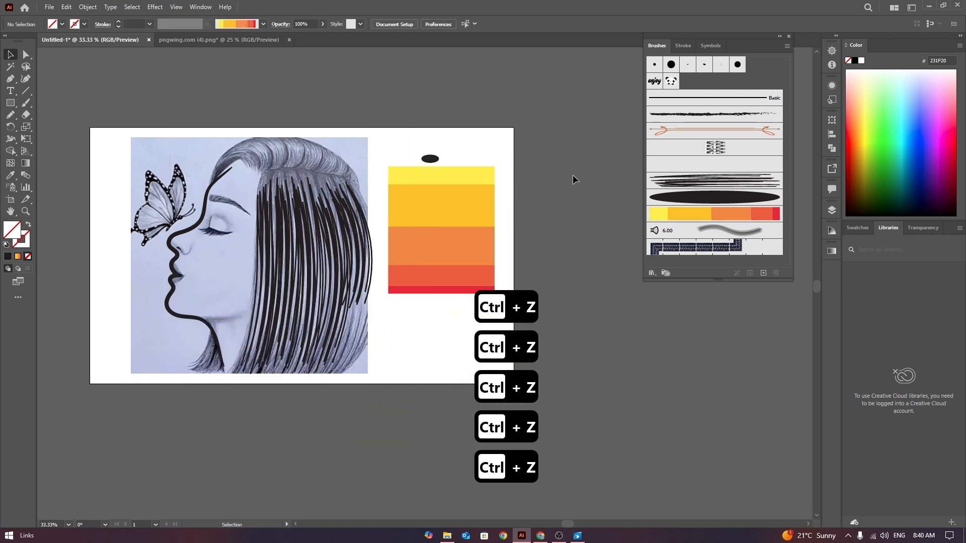
{"action": "left_click_drag", "start_coordinate": [549, 151], "coordinate": [643, 297]}
{"action": "key", "text": "Delete"}
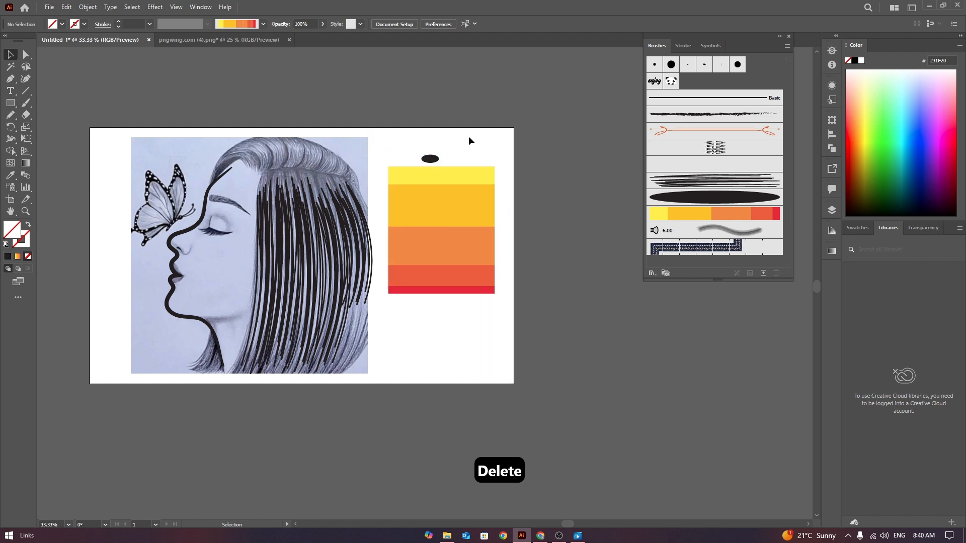
{"action": "left_click", "coordinate": [27, 106]}
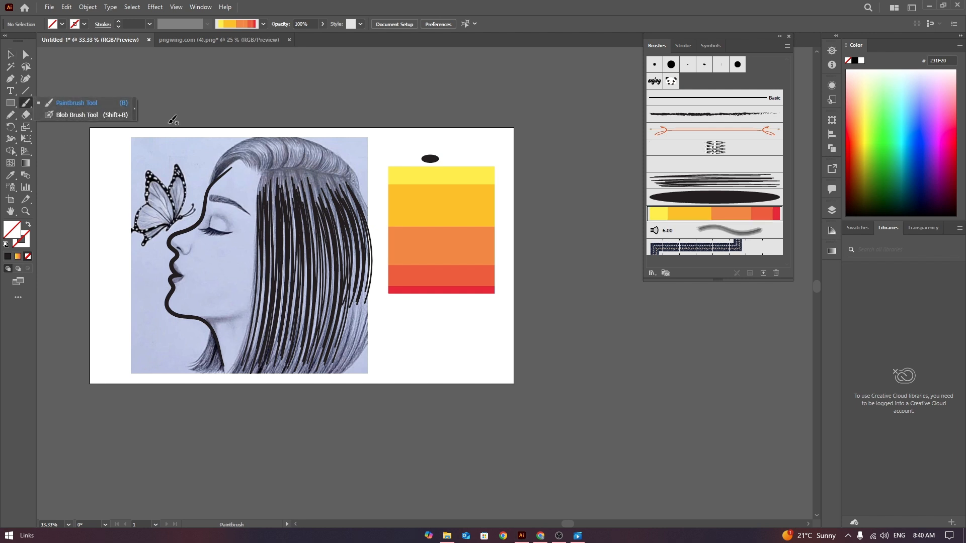
{"action": "key", "text": "v"}
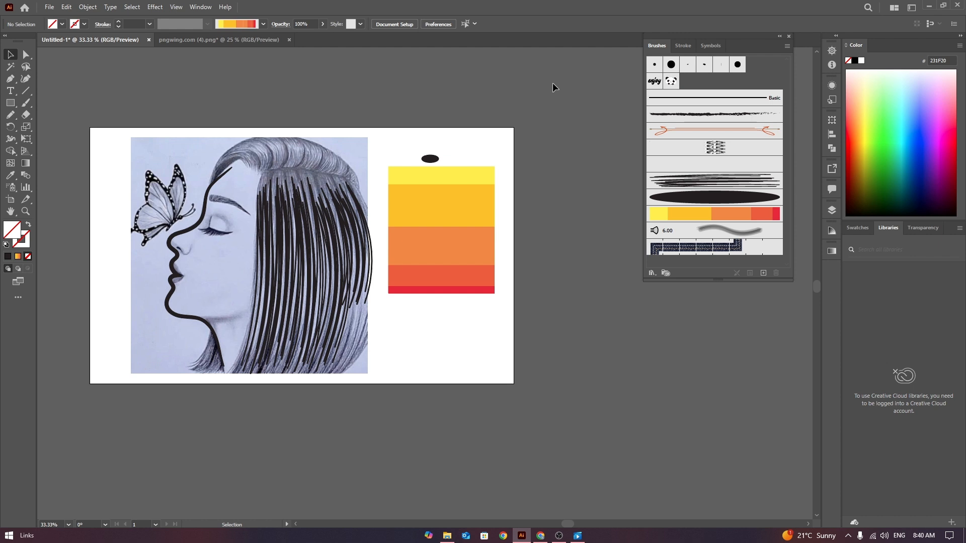
{"action": "left_click_drag", "start_coordinate": [467, 152], "coordinate": [506, 317]}
Undo the striped brush, the rotation and the expansion to restore the rectangle's smooth yellow-to-red gradient fill
{"action": "key", "text": "ctrl+z"}
{"action": "key", "text": "ctrl+z"}
{"action": "key", "text": "ctrl+z"}
{"action": "key", "text": "ctrl+z"}
{"action": "key", "text": "ctrl+z"}
{"action": "key", "text": "ctrl+z"}
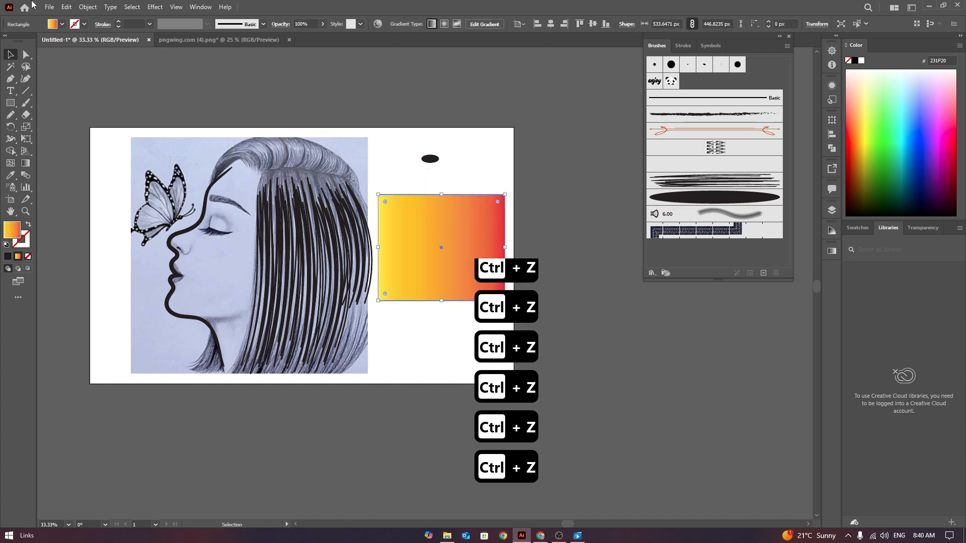
Expand the rectangle's gradient fill into separate objects, with the specified object count raised above 17
{"action": "left_click", "coordinate": [88, 7]}
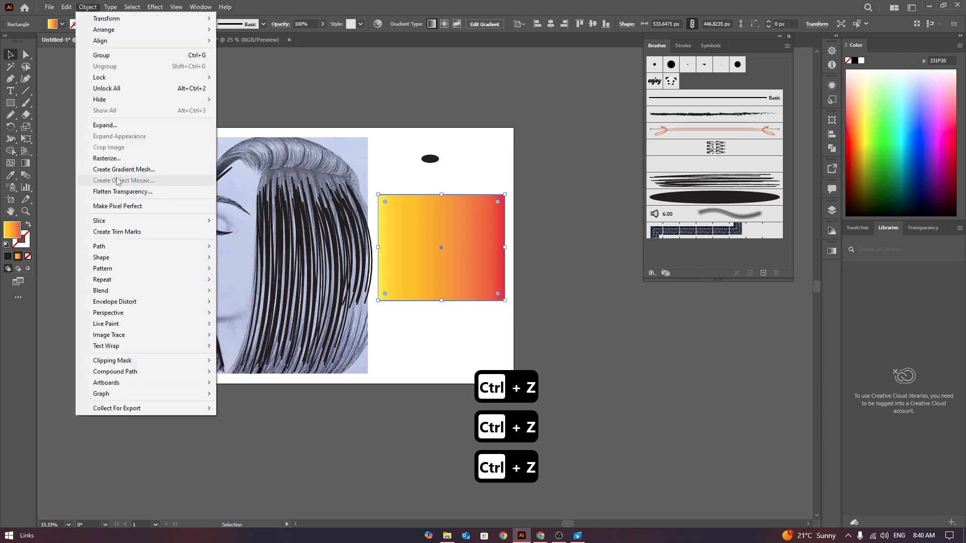
{"action": "left_click", "coordinate": [103, 125]}
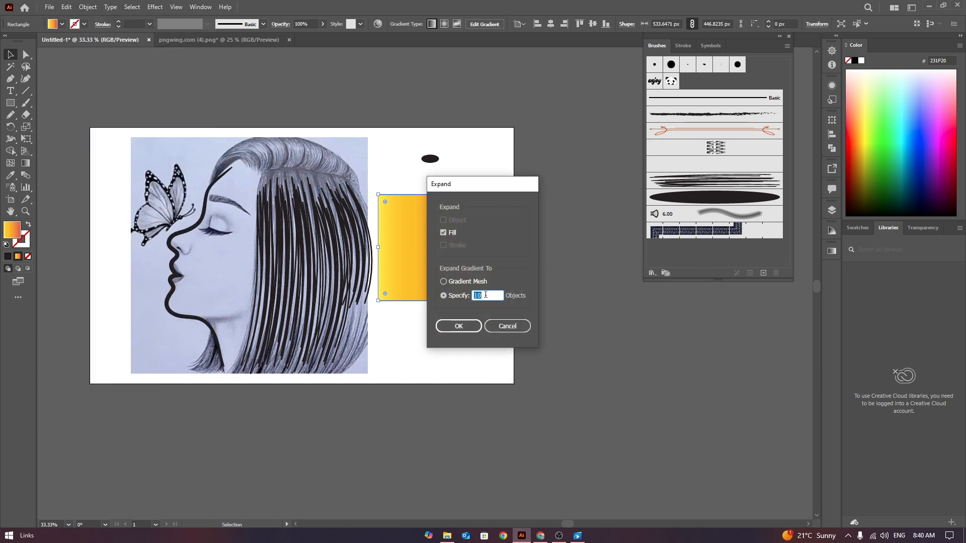
{"action": "key", "text": "Up"}
{"action": "key", "text": "Up"}
{"action": "key", "text": "Up"}
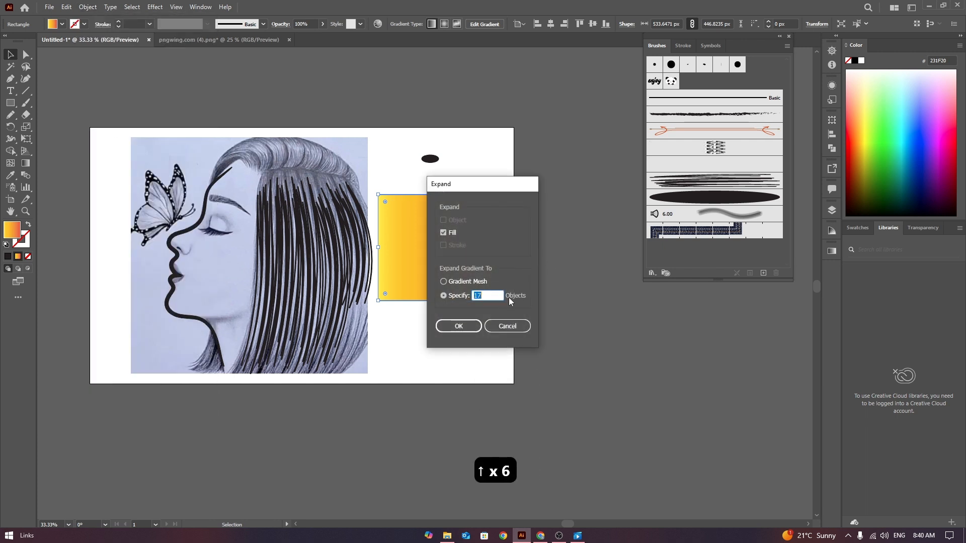
{"action": "key", "text": "Up"}
{"action": "key", "text": "Up"}
{"action": "key", "text": "Up"}
{"action": "key", "text": "Up"}
{"action": "left_click", "coordinate": [469, 331]}
{"action": "left_click", "coordinate": [458, 185]}
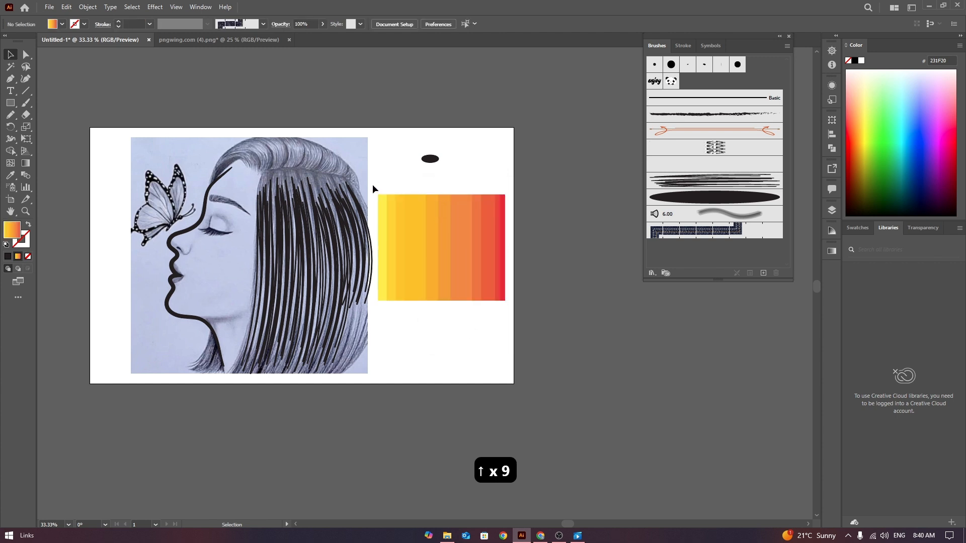
Create an art brush from the finely striped rectangle, keeping its horizontal direction and Stretch to Fit Stroke Length
{"action": "left_click_drag", "start_coordinate": [375, 184], "coordinate": [534, 343]}
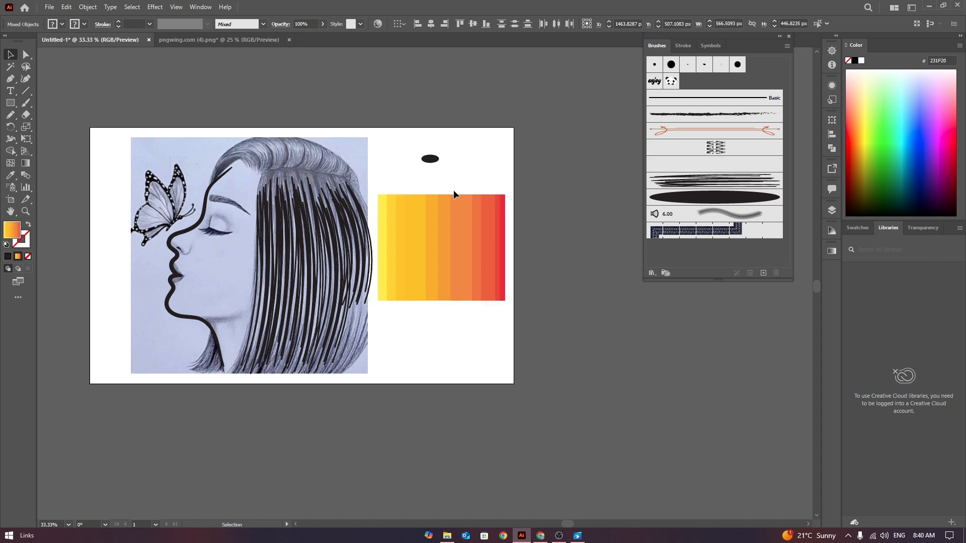
{"action": "left_click_drag", "start_coordinate": [376, 184], "coordinate": [534, 313]}
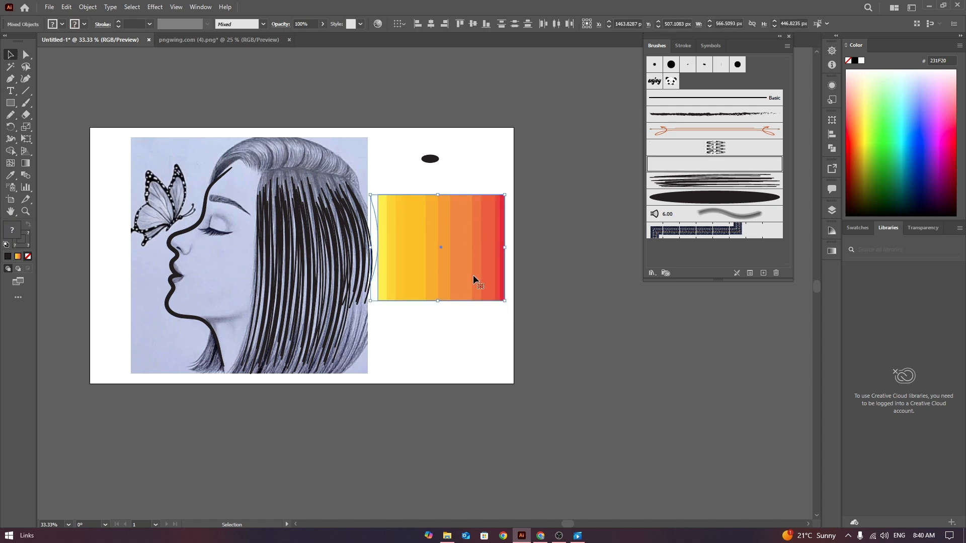
{"action": "left_click_drag", "start_coordinate": [381, 183], "coordinate": [515, 321]}
{"action": "mouse_move", "coordinate": [491, 276]}
{"action": "left_mouse_down"}
{"action": "mouse_move", "coordinate": [591, 212]}
{"action": "mouse_move", "coordinate": [686, 80]}
{"action": "left_mouse_up"}
{"action": "left_click", "coordinate": [339, 161]}
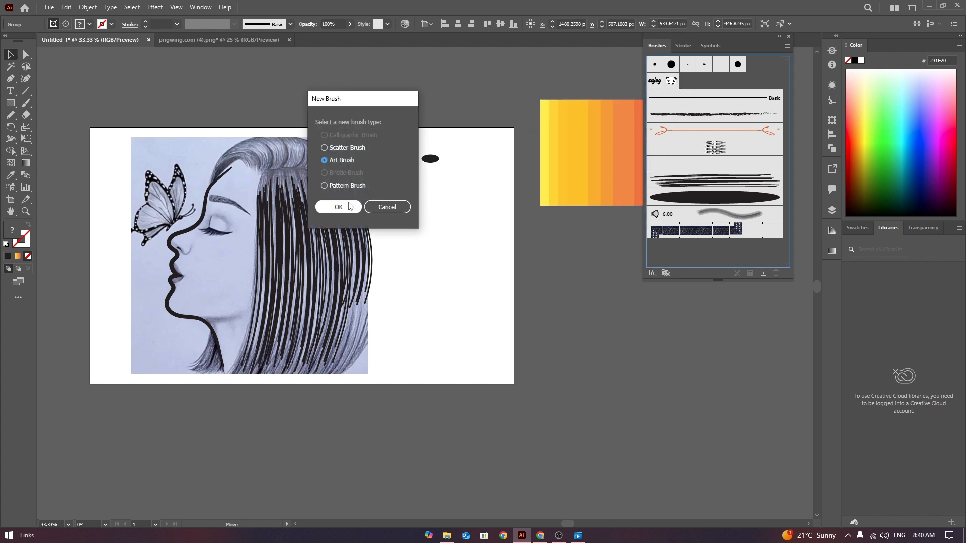
{"action": "left_click", "coordinate": [351, 207]}
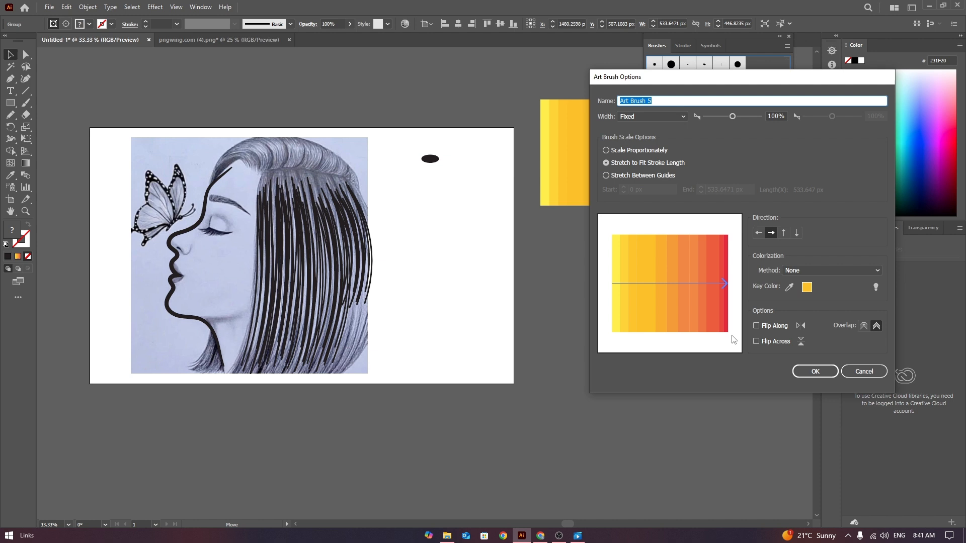
{"action": "left_click", "coordinate": [816, 371]}
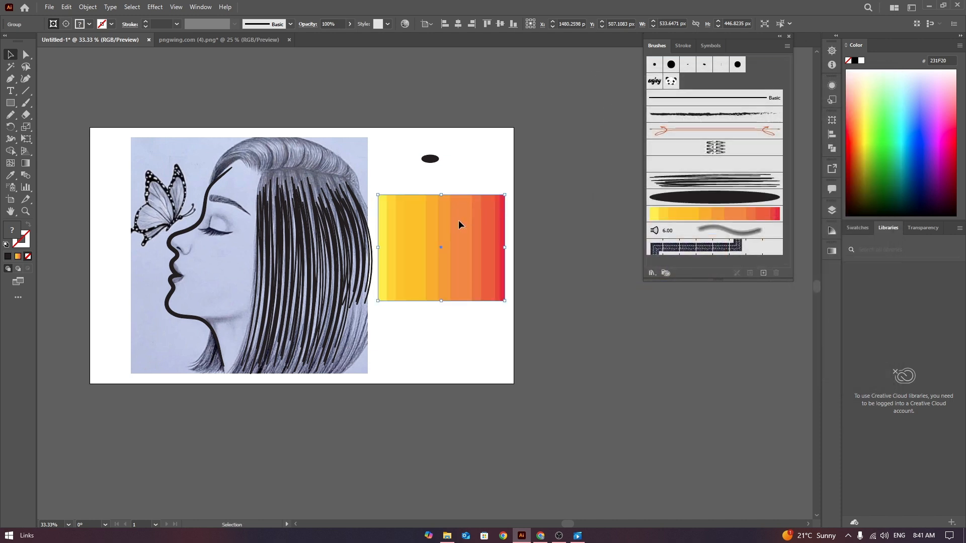
Move the striped rectangle above the artboard and draw a Pencil S-curve about 1083 by 1179 px with the new art brush applied
{"action": "left_click_drag", "start_coordinate": [458, 219], "coordinate": [196, 90]}
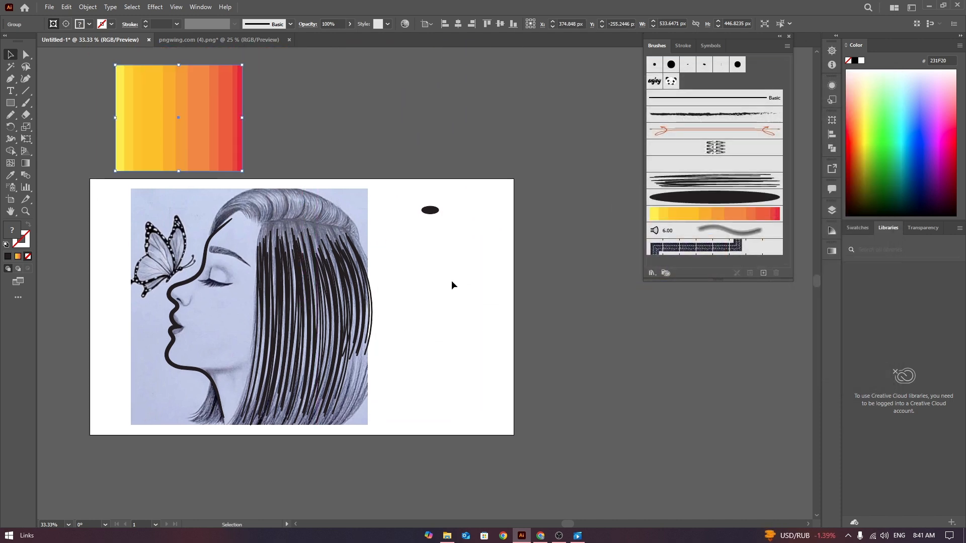
{"action": "key", "text": "n"}
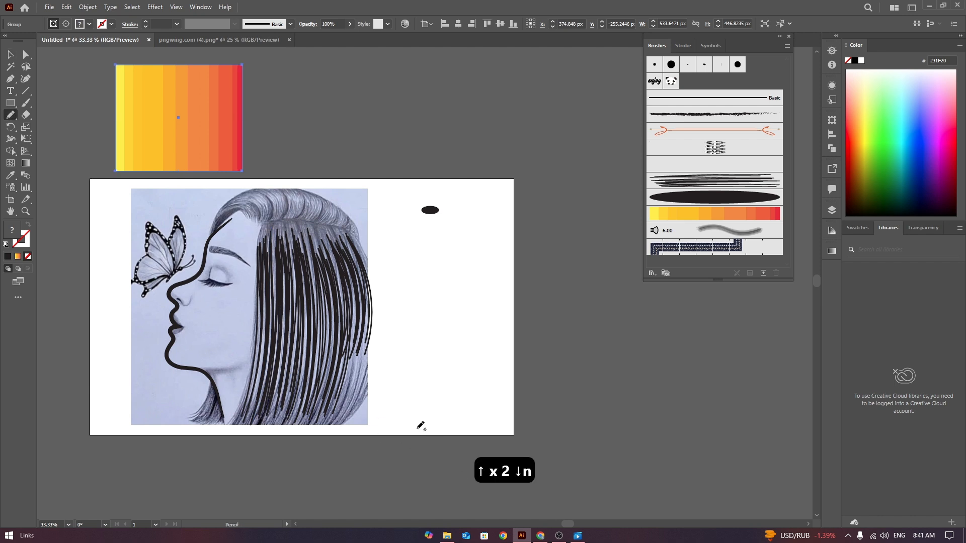
{"action": "mouse_move", "coordinate": [393, 425]}
{"action": "left_mouse_down"}
{"action": "mouse_move", "coordinate": [394, 406]}
{"action": "mouse_move", "coordinate": [448, 344]}
{"action": "mouse_move", "coordinate": [607, 307]}
{"action": "mouse_move", "coordinate": [644, 262]}
{"action": "mouse_move", "coordinate": [649, 217]}
{"action": "mouse_move", "coordinate": [611, 145]}
{"action": "left_mouse_up"}
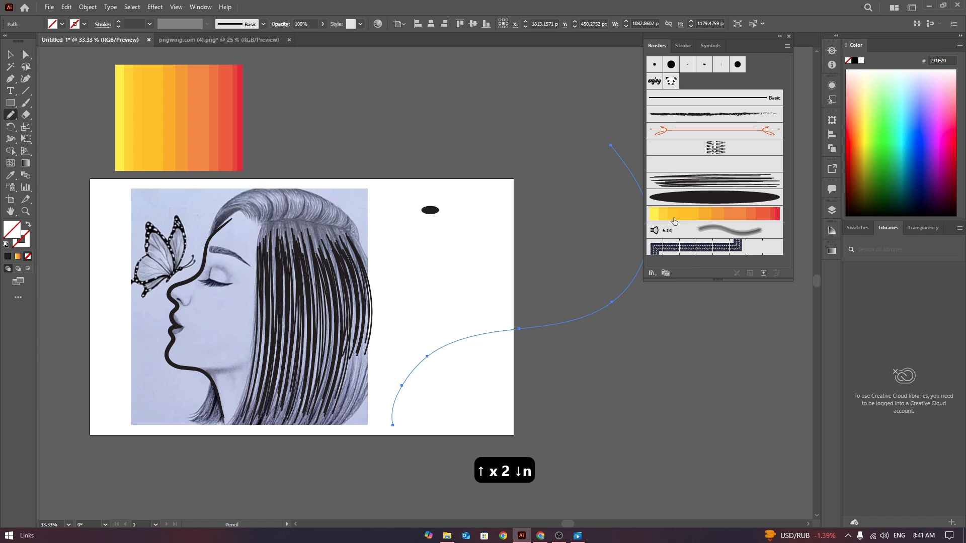
{"action": "left_click", "coordinate": [674, 221]}
Reposition the brushed S-curve over the portrait and try scaling it down
{"action": "left_click", "coordinate": [10, 54]}
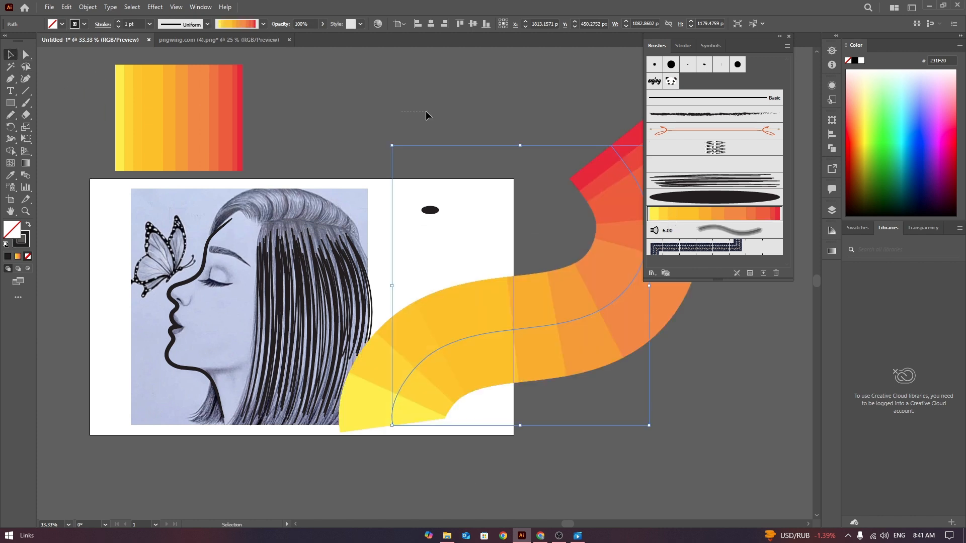
{"action": "left_click_drag", "start_coordinate": [579, 319], "coordinate": [460, 301]}
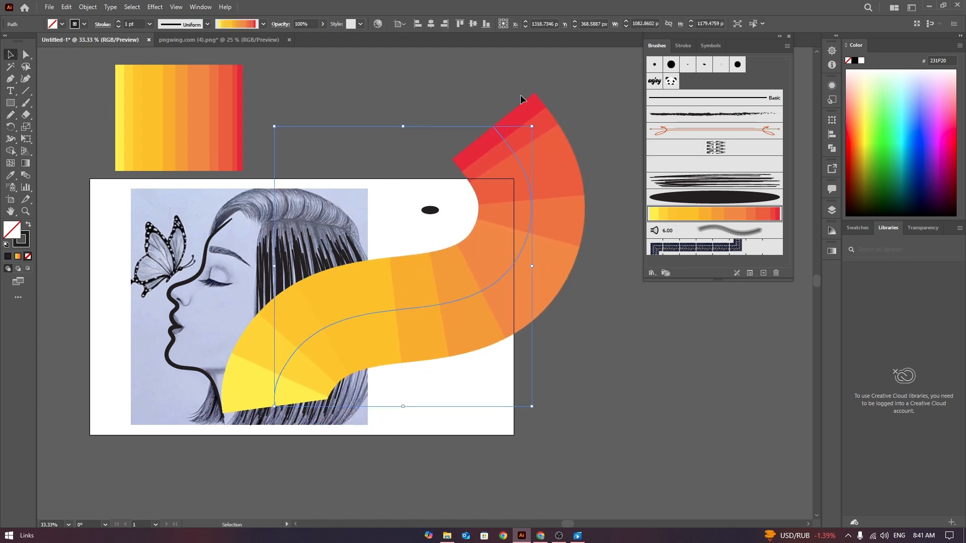
{"action": "left_click_drag", "start_coordinate": [531, 126], "coordinate": [456, 149]}
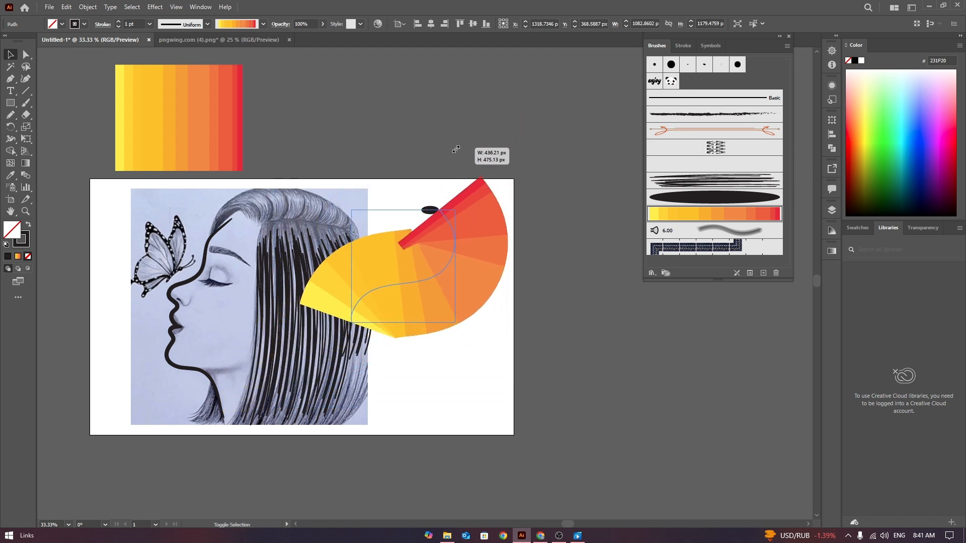
{"action": "key", "text": "ctrl+z"}
{"action": "left_click_drag", "start_coordinate": [528, 195], "coordinate": [565, 147]}
{"action": "left_click_drag", "start_coordinate": [554, 220], "coordinate": [418, 275]}
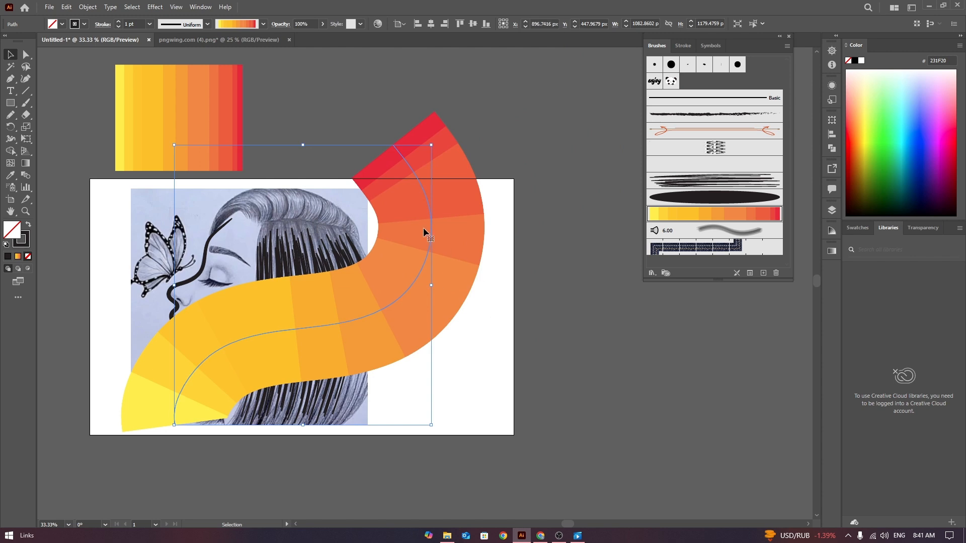
{"action": "left_click_drag", "start_coordinate": [433, 232], "coordinate": [357, 227]}
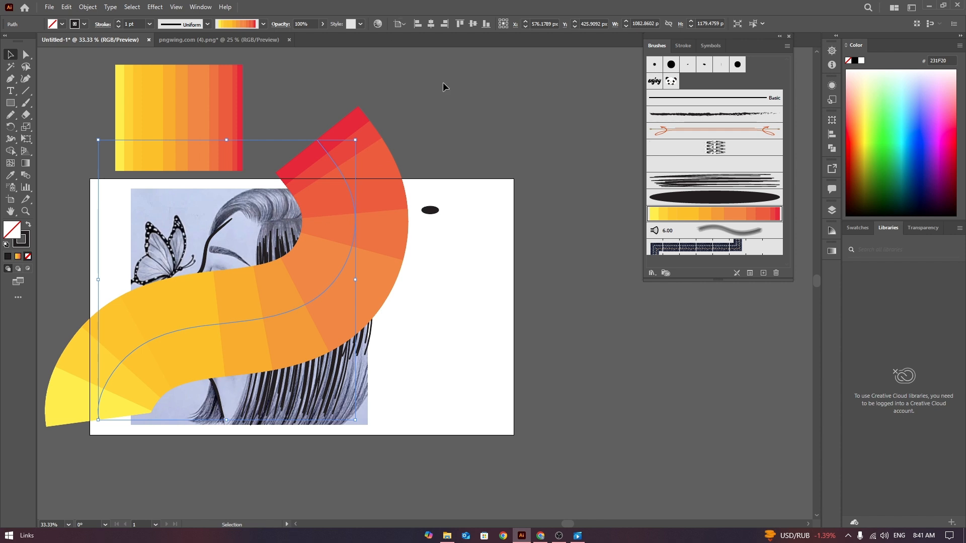
Delete the brushed S-curve and the striped gradient rectangle
{"action": "key", "text": "Delete"}
{"action": "left_click", "coordinate": [206, 106]}
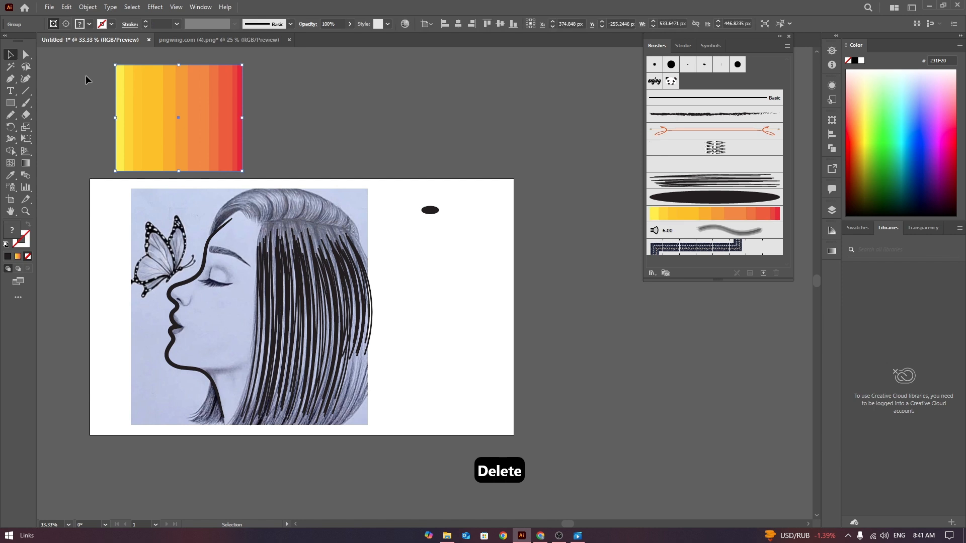
{"action": "key", "text": "Delete"}
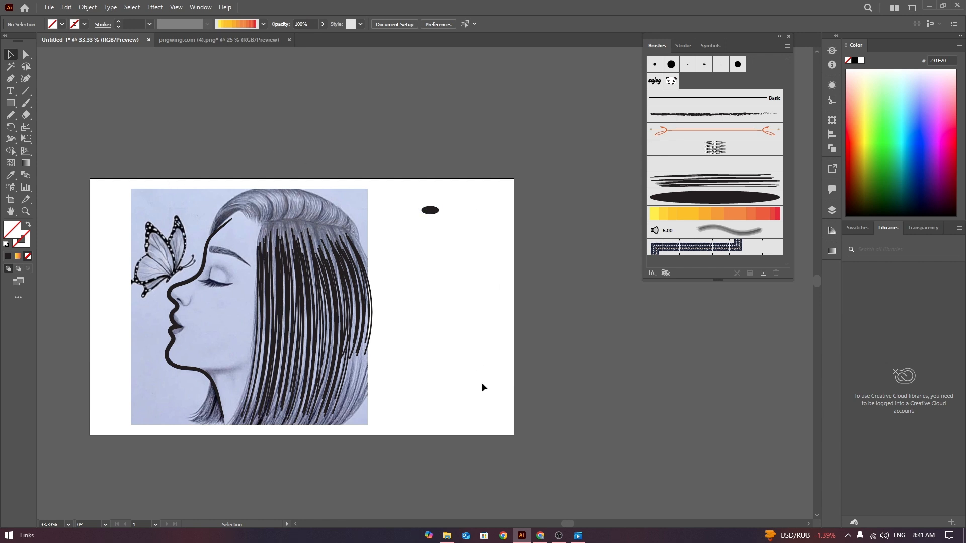
Unlock the portrait image and move it together with all traced strokes and the black ellipse off the artboard to its left
{"action": "scroll", "coordinate": [481, 387], "scroll_direction": "down", "scroll_amount": 2}
{"action": "mouse_move", "coordinate": [107, 132]}
{"action": "left_mouse_down"}
{"action": "mouse_move", "coordinate": [284, 237]}
{"action": "mouse_move", "coordinate": [404, 411]}
{"action": "left_mouse_up"}
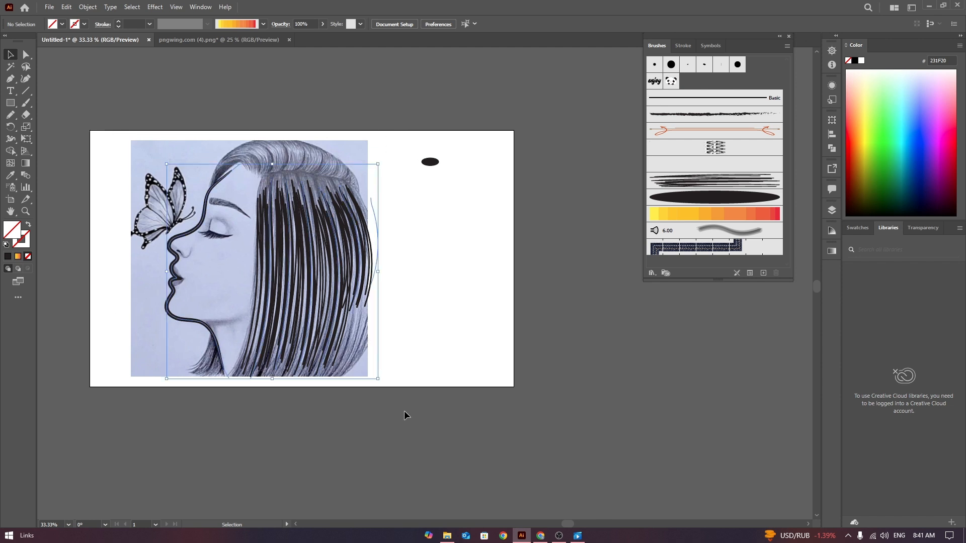
{"action": "left_click", "coordinate": [409, 176]}
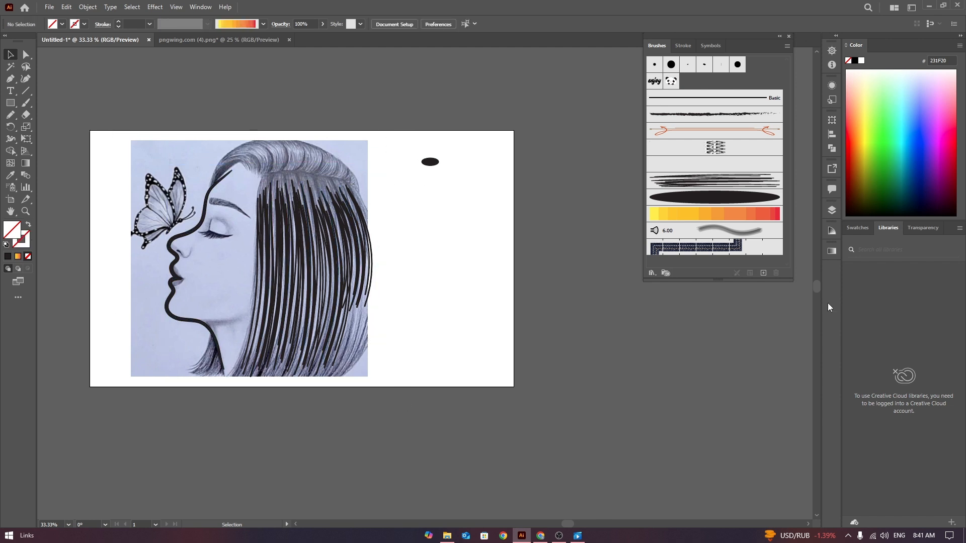
{"action": "left_click", "coordinate": [831, 210]}
{"action": "left_click", "coordinate": [731, 223]}
{"action": "scroll", "coordinate": [730, 268], "scroll_direction": "down", "scroll_amount": 5}
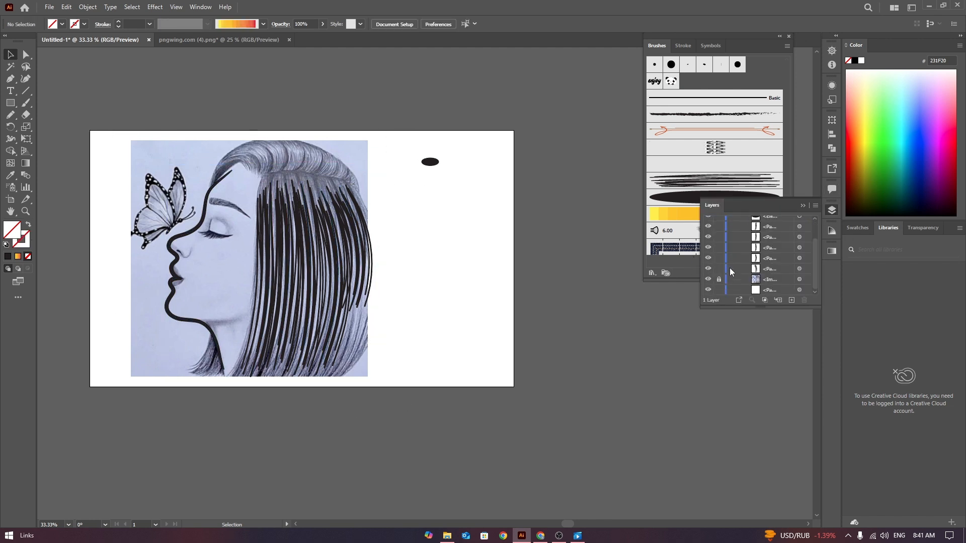
{"action": "scroll", "coordinate": [258, 141], "scroll_direction": "down", "scroll_amount": 2}
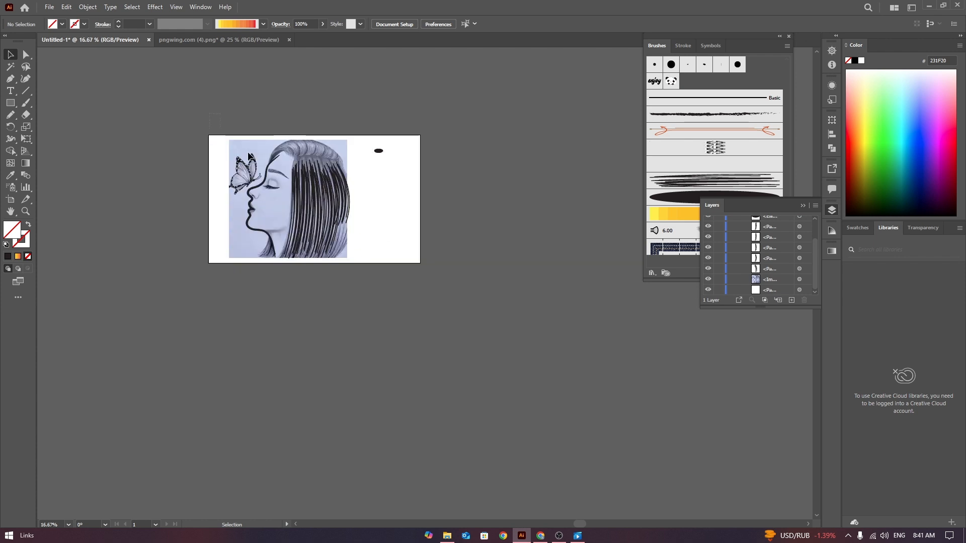
{"action": "key", "text": "ctrl+a"}
{"action": "left_click_drag", "start_coordinate": [332, 147], "coordinate": [158, 131]}
{"action": "left_click_drag", "start_coordinate": [163, 144], "coordinate": [140, 146]}
{"action": "left_click", "coordinate": [237, 194]}
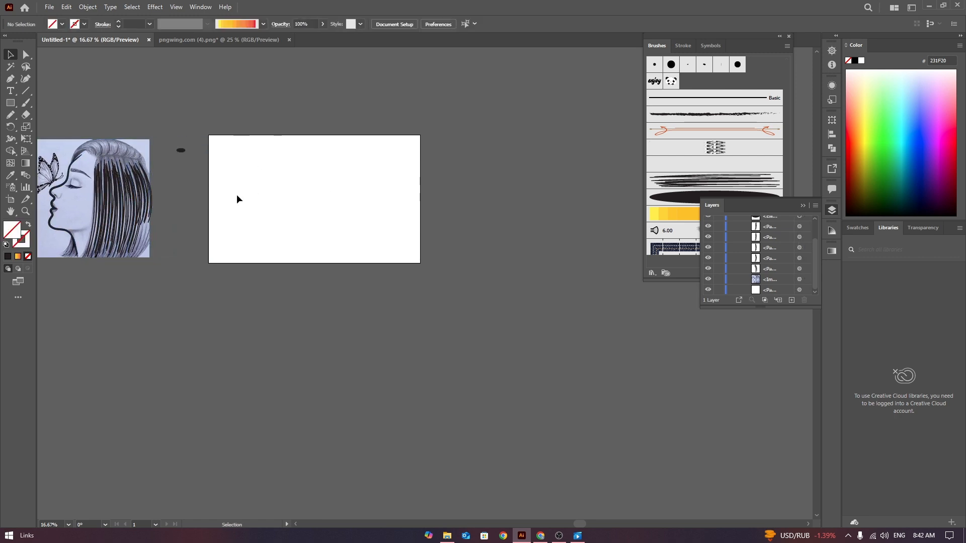
Draw a long horizontal rectangle about 1006 px wide across the empty artboard and fill it with black
{"action": "scroll", "coordinate": [238, 178], "scroll_direction": "up", "scroll_amount": 3}
{"action": "scroll", "coordinate": [415, 169], "scroll_direction": "down", "scroll_amount": 2}
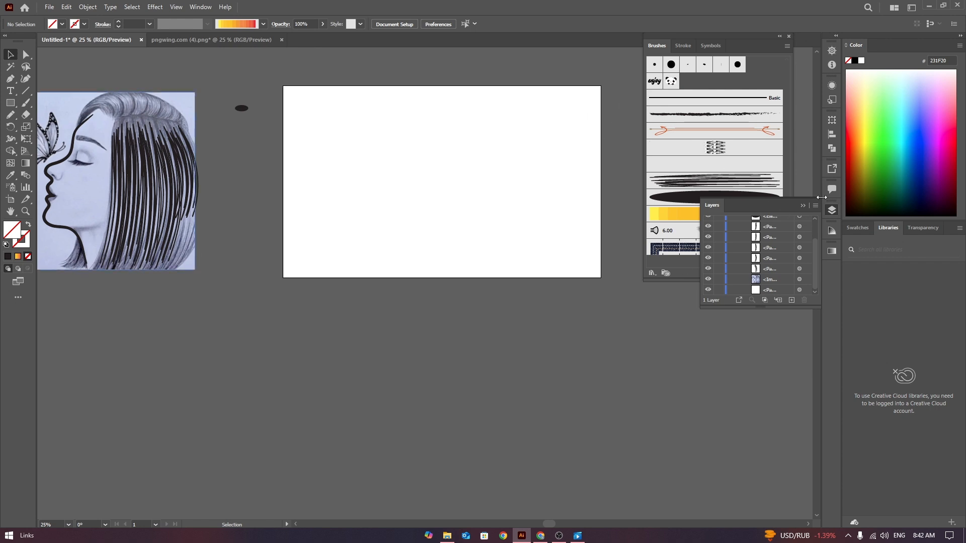
{"action": "left_click", "coordinate": [803, 206]}
{"action": "scroll", "coordinate": [819, 295], "scroll_direction": "up", "scroll_amount": 2}
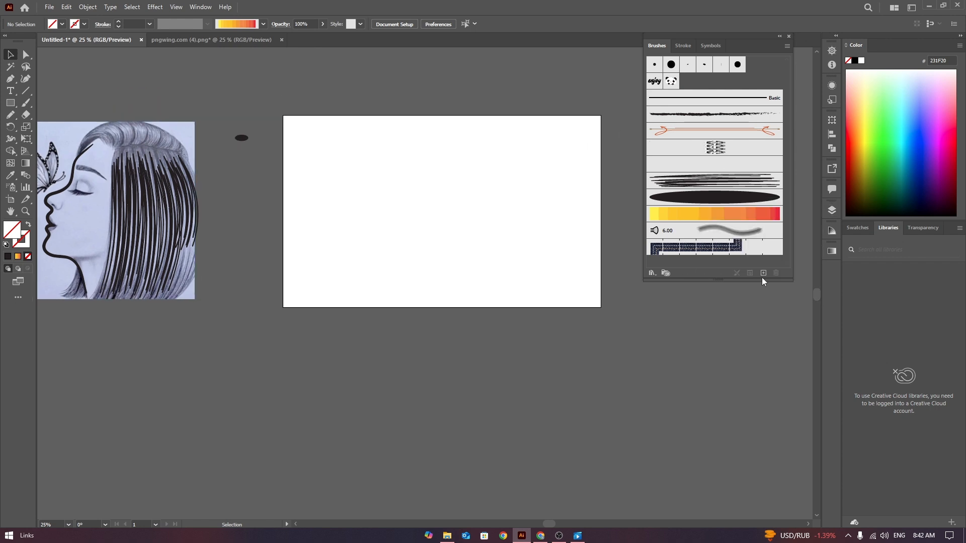
{"action": "scroll", "coordinate": [598, 177], "scroll_direction": "up", "scroll_amount": 1}
{"action": "scroll", "coordinate": [579, 204], "scroll_direction": "up", "scroll_amount": 1}
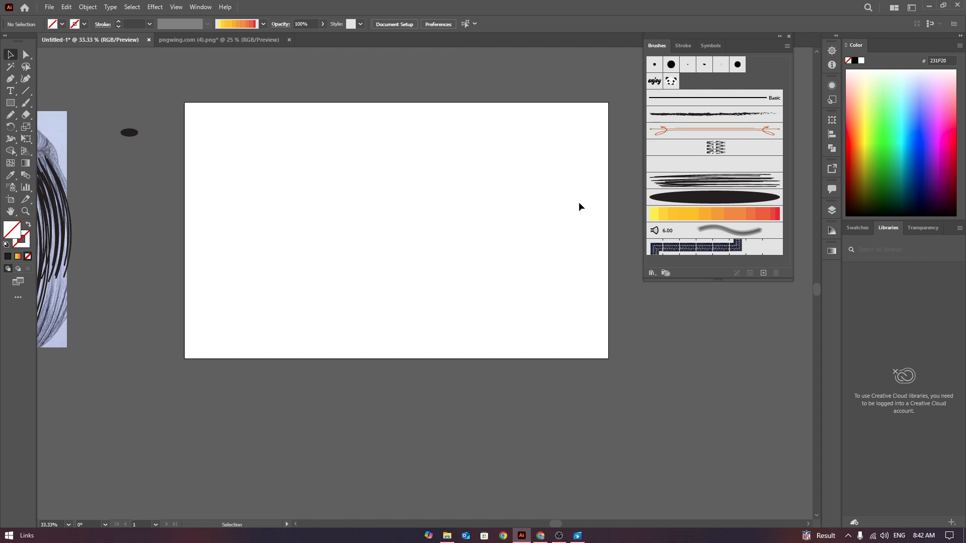
{"action": "scroll", "coordinate": [579, 204], "scroll_direction": "up", "scroll_amount": 1}
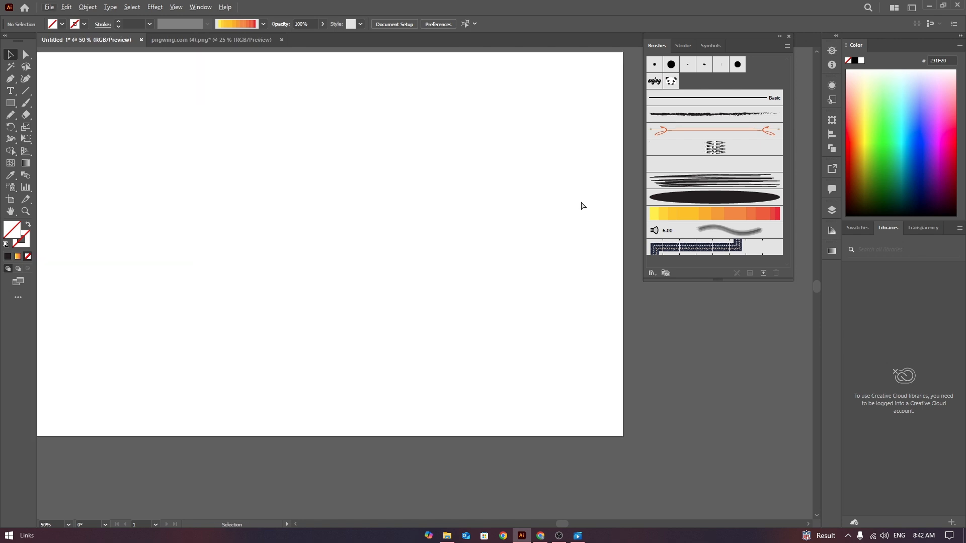
{"action": "key", "text": "ctrl+0"}
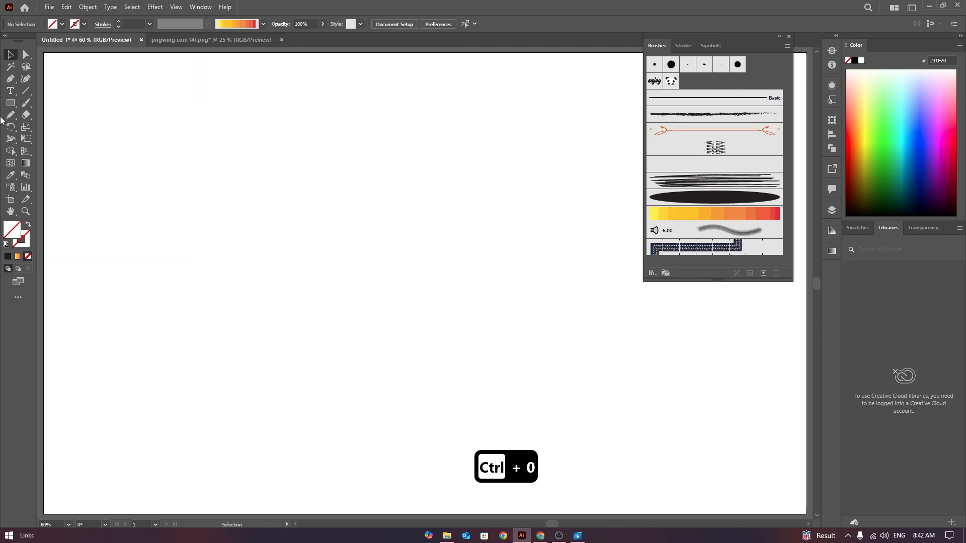
{"action": "left_click", "coordinate": [10, 103]}
{"action": "left_click_drag", "start_coordinate": [130, 231], "coordinate": [560, 298]}
{"action": "left_click", "coordinate": [62, 25]}
{"action": "left_click", "coordinate": [22, 41]}
{"action": "left_click", "coordinate": [11, 54]}
{"action": "left_click", "coordinate": [11, 78]}
{"action": "left_click", "coordinate": [560, 231]}
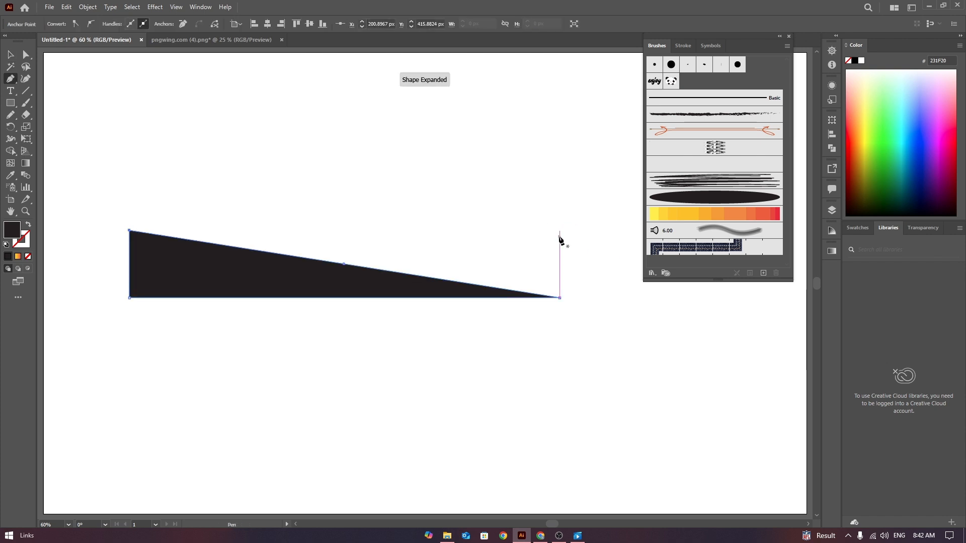
{"action": "key", "text": "ctrl+z"}
Reduce the rectangle's height to about 109 px from its upper edge and fill it with light orange (FBB040)
{"action": "key", "text": "v"}
{"action": "left_click_drag", "start_coordinate": [344, 231], "coordinate": [344, 251]}
{"action": "left_click", "coordinate": [62, 24]}
{"action": "left_click", "coordinate": [12, 49]}
Draw a triangular pencil tip about 99 by 109 px with the Pen tool on the right end of the orange rectangle
{"action": "left_click", "coordinate": [10, 79]}
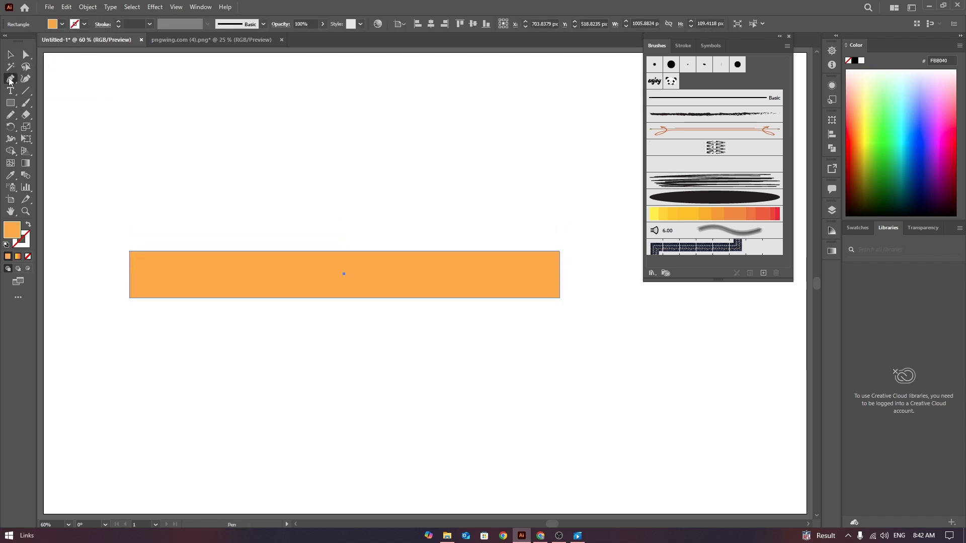
{"action": "left_click", "coordinate": [10, 54]}
{"action": "left_click", "coordinate": [252, 166]}
{"action": "left_click", "coordinate": [10, 79]}
{"action": "left_click", "coordinate": [560, 251]}
{"action": "left_click", "coordinate": [602, 275]}
{"action": "left_click", "coordinate": [560, 298]}
{"action": "left_click", "coordinate": [10, 55]}
{"action": "left_click", "coordinate": [363, 192]}
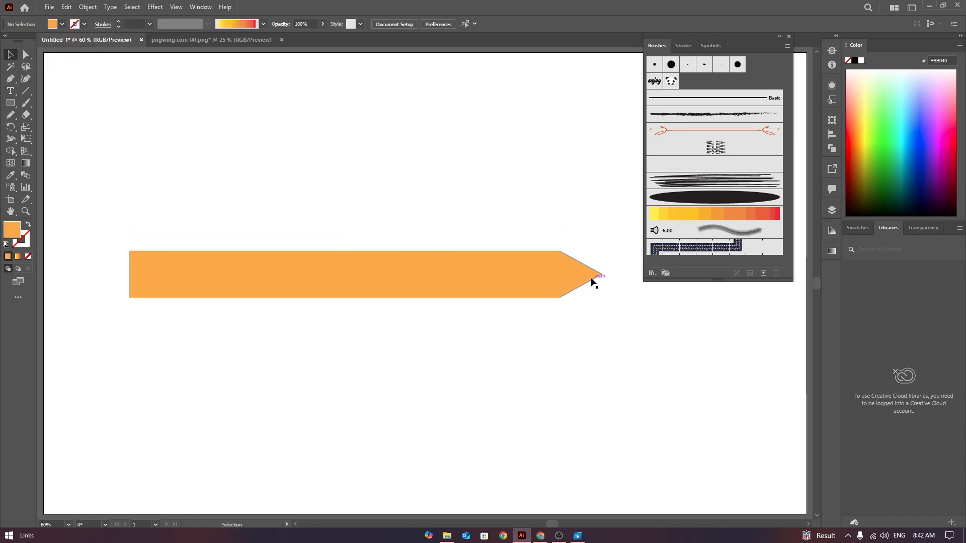
Fill the triangular tip with pale cream (FFF2DA) and stretch its point slightly further to the right
{"action": "left_click", "coordinate": [594, 283]}
{"action": "left_click", "coordinate": [198, 8]}
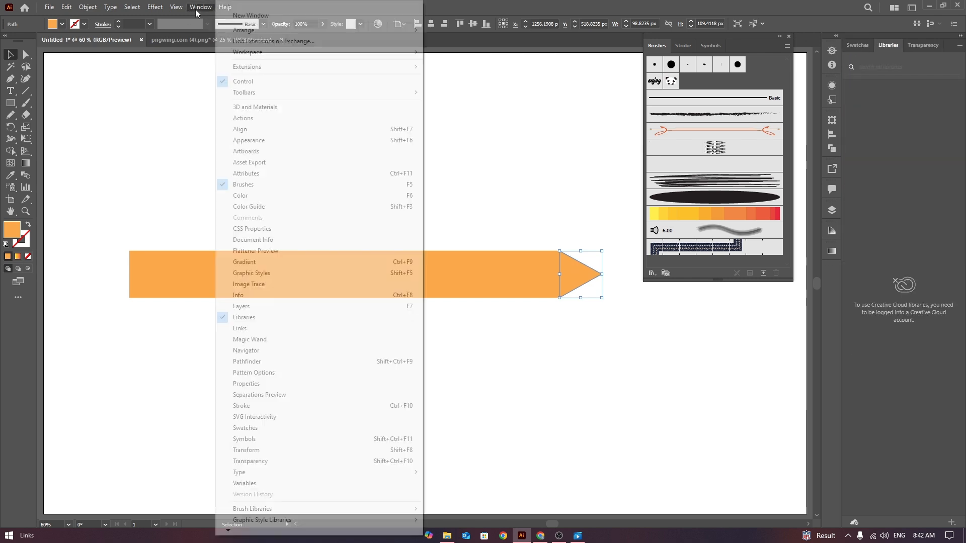
{"action": "left_click", "coordinate": [240, 195]}
{"action": "left_click_drag", "start_coordinate": [866, 81], "coordinate": [865, 74]}
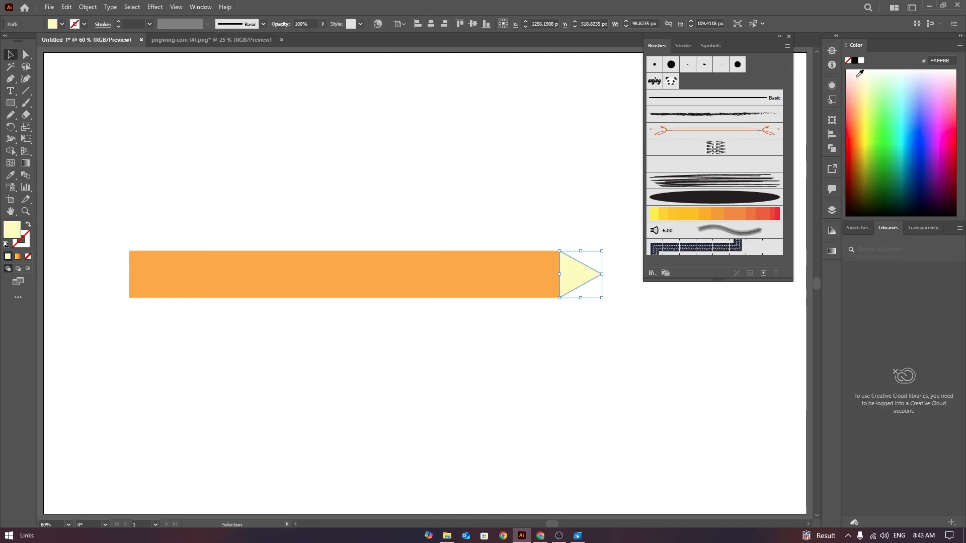
{"action": "left_click_drag", "start_coordinate": [601, 274], "coordinate": [610, 275]}
{"action": "left_click", "coordinate": [600, 217]}
Draw a small triangle about 25 by 23 px over the point of the cream tip and fill it with black
{"action": "left_click", "coordinate": [11, 79]}
{"action": "scroll", "coordinate": [606, 280], "scroll_direction": "up", "scroll_amount": 3}
{"action": "scroll", "coordinate": [606, 313], "scroll_direction": "up", "scroll_amount": 4}
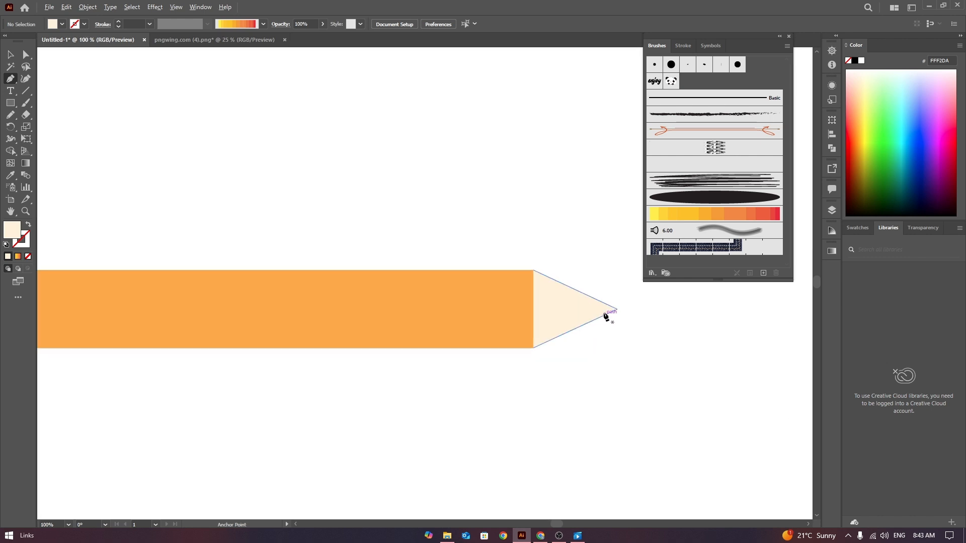
{"action": "left_click", "coordinate": [598, 291]}
{"action": "left_click", "coordinate": [599, 323]}
{"action": "left_click", "coordinate": [634, 306]}
{"action": "left_click", "coordinate": [598, 290]}
{"action": "left_click", "coordinate": [11, 54]}
{"action": "left_click", "coordinate": [62, 24]}
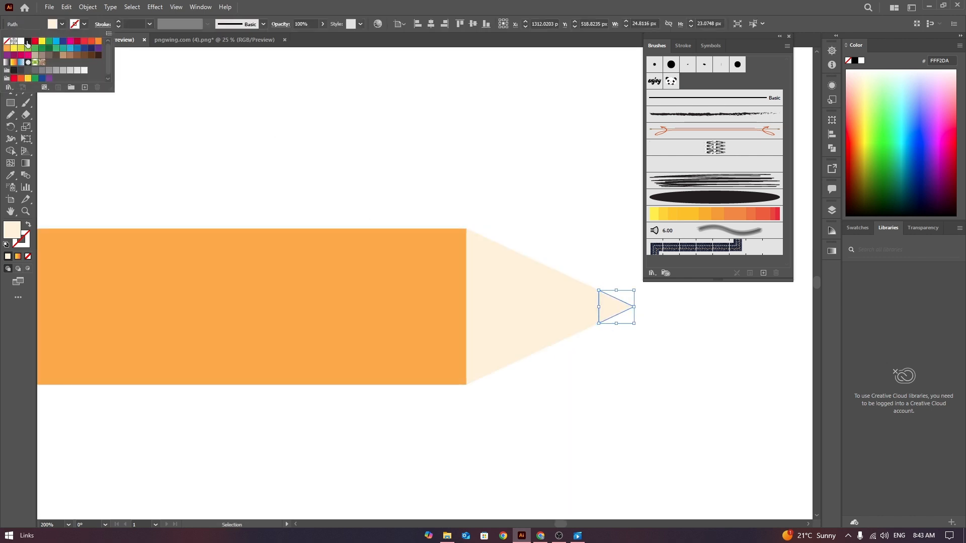
{"action": "left_click", "coordinate": [32, 40]}
{"action": "left_click", "coordinate": [473, 166]}
Add a short orange rectangle of equal height against the pencil body's left end and fully round its two outer corners
{"action": "scroll", "coordinate": [487, 238], "scroll_direction": "down", "scroll_amount": 3}
{"action": "scroll", "coordinate": [465, 248], "scroll_direction": "down", "scroll_amount": 2}
{"action": "left_click_drag", "start_coordinate": [559, 524], "coordinate": [552, 525]}
{"action": "left_click", "coordinate": [382, 252]}
{"action": "left_click", "coordinate": [281, 191]}
{"action": "left_click", "coordinate": [10, 103]}
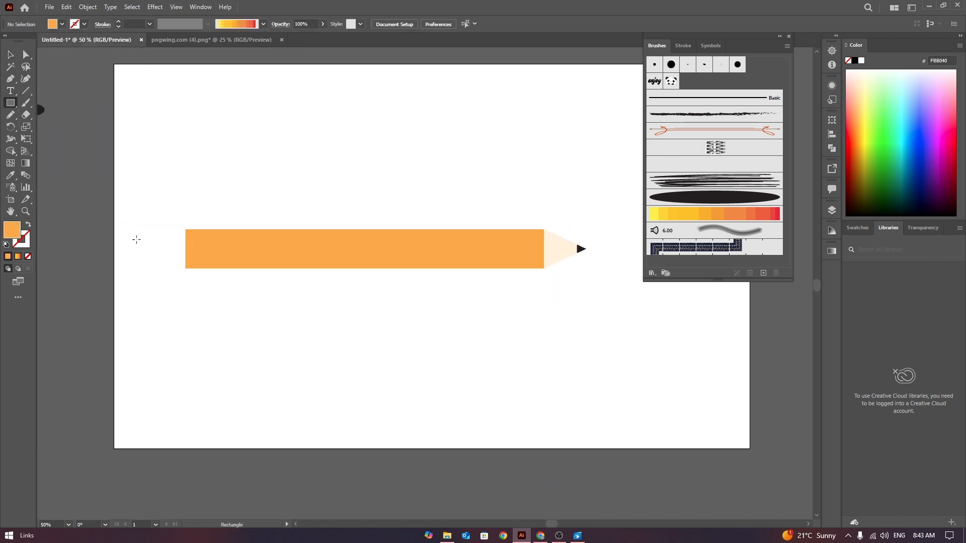
{"action": "left_click_drag", "start_coordinate": [140, 230], "coordinate": [185, 269]}
{"action": "left_click", "coordinate": [25, 54]}
{"action": "left_click_drag", "start_coordinate": [119, 196], "coordinate": [157, 284]}
{"action": "left_click_drag", "start_coordinate": [148, 237], "coordinate": [200, 257]}
{"action": "left_click", "coordinate": [11, 54]}
Draw a vertical Pen line about 110 px long across the rounded end piece from its upper to its lower edge
{"action": "left_click", "coordinate": [11, 79]}
{"action": "left_click", "coordinate": [167, 229]}
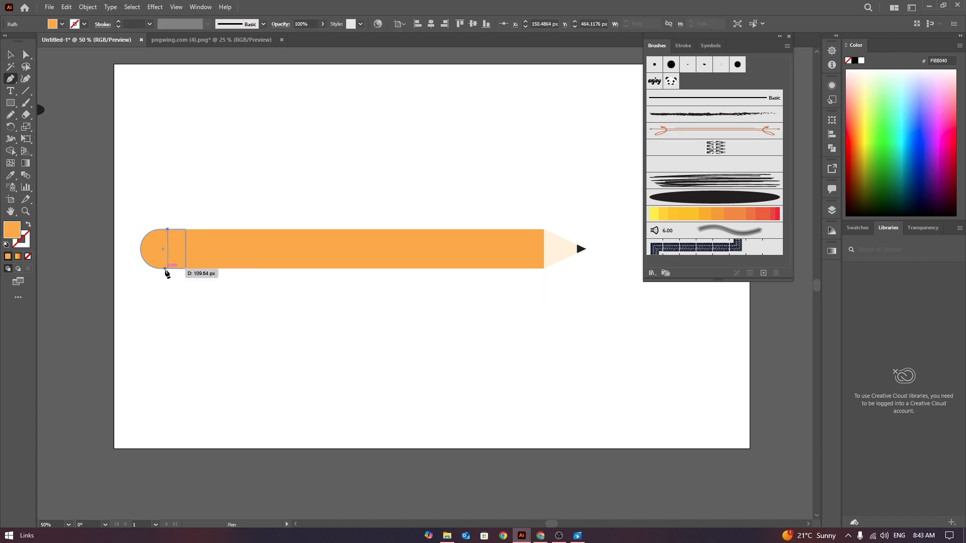
{"action": "left_click", "coordinate": [168, 269]}
{"action": "left_click", "coordinate": [10, 54]}
Separate the rounded cap from the pencil's left end with the Shape Builder, using a magenta (EC008C) fill
{"action": "left_click_drag", "start_coordinate": [123, 201], "coordinate": [211, 281]}
{"action": "left_click_drag", "start_coordinate": [150, 219], "coordinate": [594, 312]}
{"action": "left_click_drag", "start_coordinate": [552, 525], "coordinate": [546, 524]}
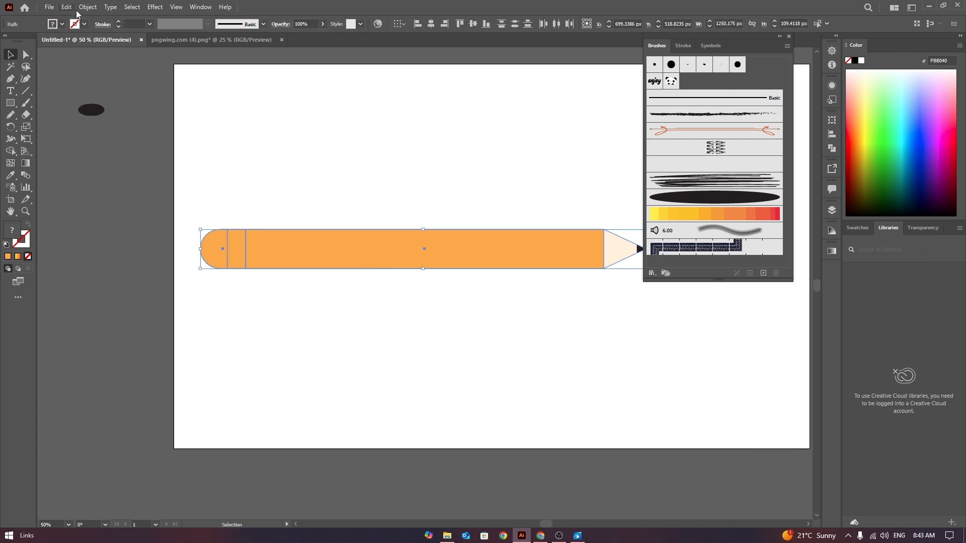
{"action": "left_click", "coordinate": [88, 7]}
{"action": "left_click", "coordinate": [88, 7]}
{"action": "left_click_drag", "start_coordinate": [185, 204], "coordinate": [267, 297]}
{"action": "left_click", "coordinate": [11, 150]}
{"action": "left_click", "coordinate": [62, 24]}
{"action": "left_click", "coordinate": [74, 44]}
{"action": "left_click", "coordinate": [218, 247]}
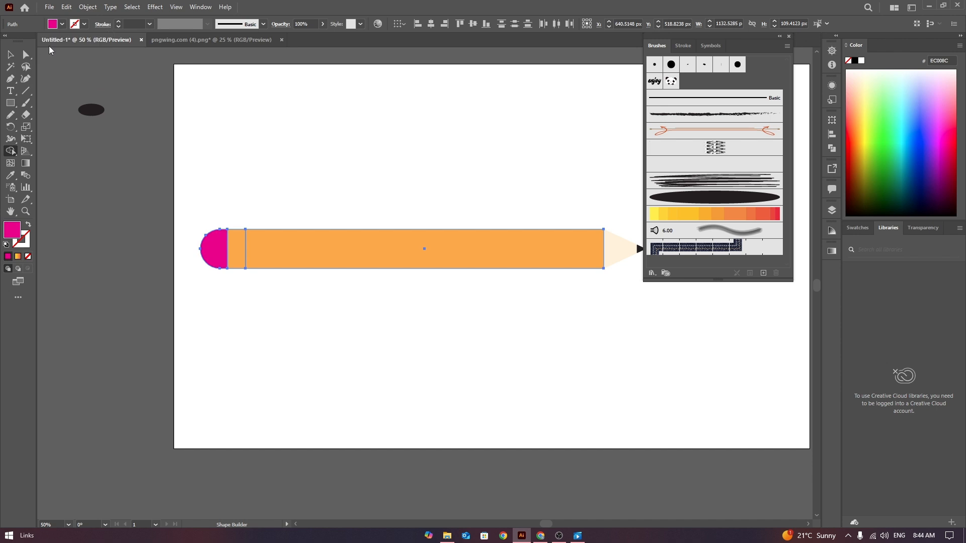
Recolour the pencil's rounded eraser cap light pink (FFADFD)
{"action": "left_click", "coordinate": [939, 88]}
{"action": "left_click", "coordinate": [11, 54]}
{"action": "left_click", "coordinate": [235, 220]}
{"action": "left_click", "coordinate": [216, 248]}
{"action": "left_click", "coordinate": [937, 100]}
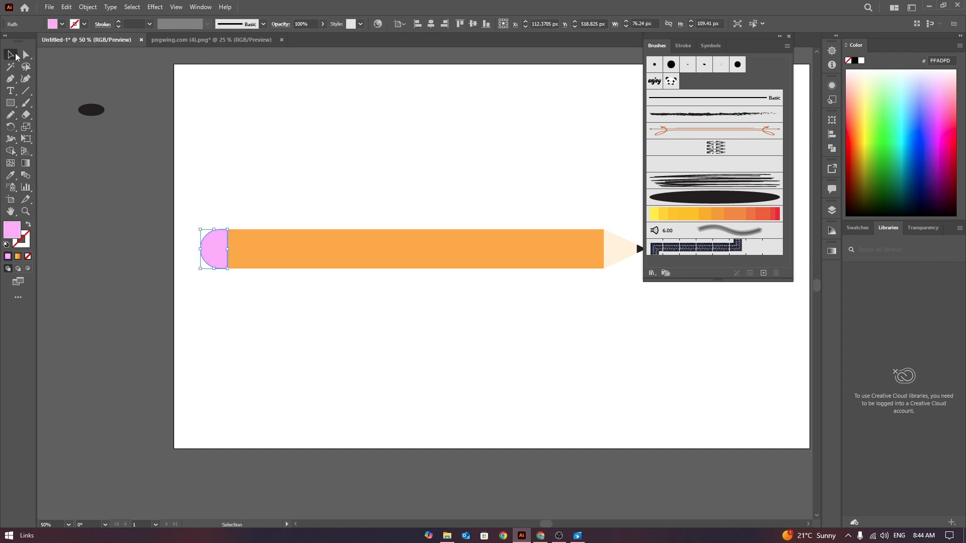
Fill the narrow band between the eraser cap and the pencil body with black using the Shape Builder
{"action": "left_click_drag", "start_coordinate": [186, 207], "coordinate": [269, 294]}
{"action": "left_click", "coordinate": [10, 151]}
{"action": "left_click", "coordinate": [61, 25]}
{"action": "left_click", "coordinate": [28, 43]}
{"action": "left_click", "coordinate": [236, 249]}
{"action": "left_click", "coordinate": [11, 55]}
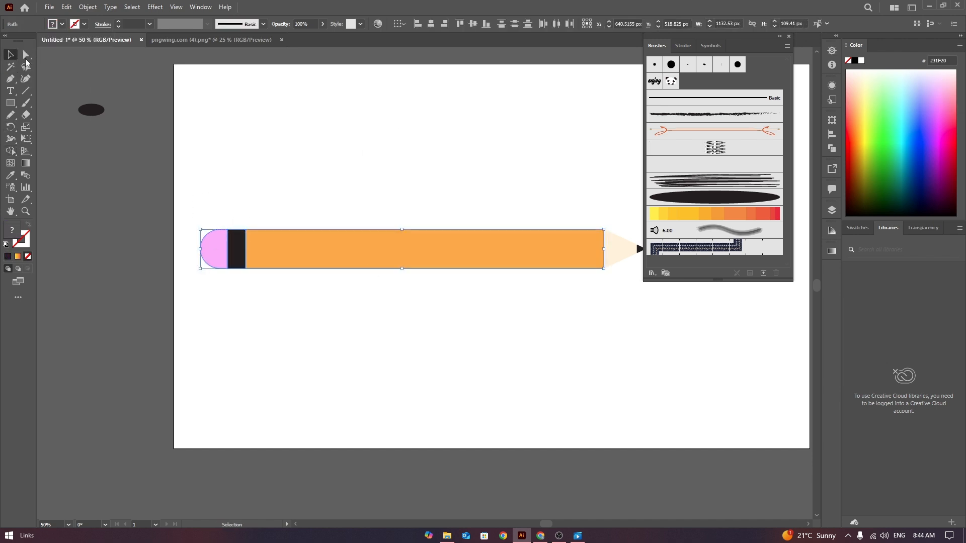
{"action": "left_click", "coordinate": [469, 165]}
Group all parts of the pencil
{"action": "scroll", "coordinate": [469, 164], "scroll_direction": "down", "scroll_amount": 2}
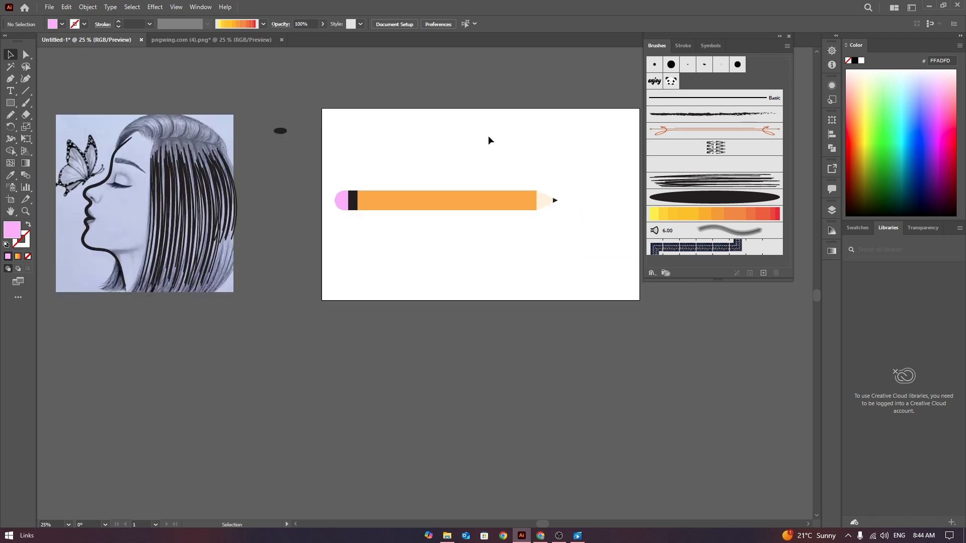
{"action": "left_click_drag", "start_coordinate": [324, 180], "coordinate": [598, 255]}
{"action": "key", "text": "ctrl+g"}
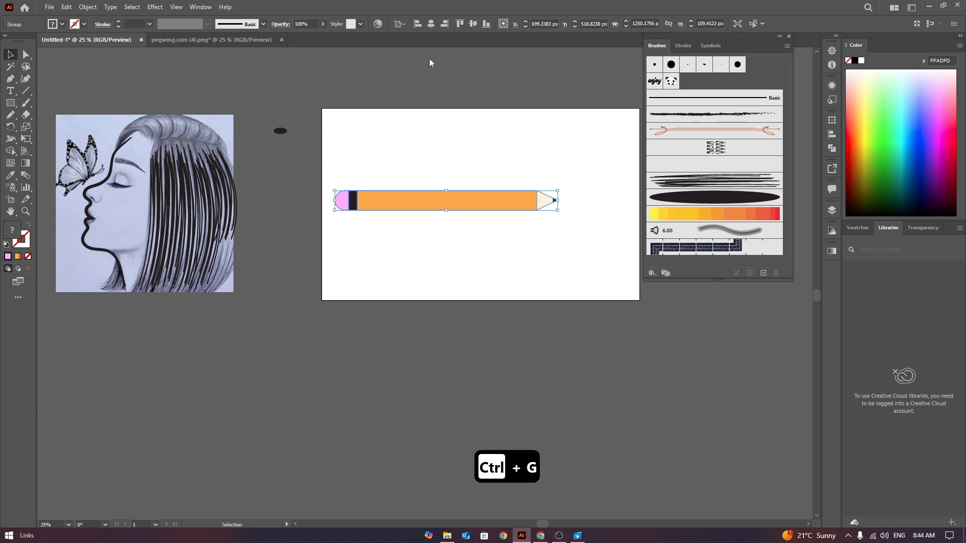
{"action": "left_click", "coordinate": [569, 290]}
{"action": "scroll", "coordinate": [482, 430], "scroll_direction": "right", "scroll_amount": 3}
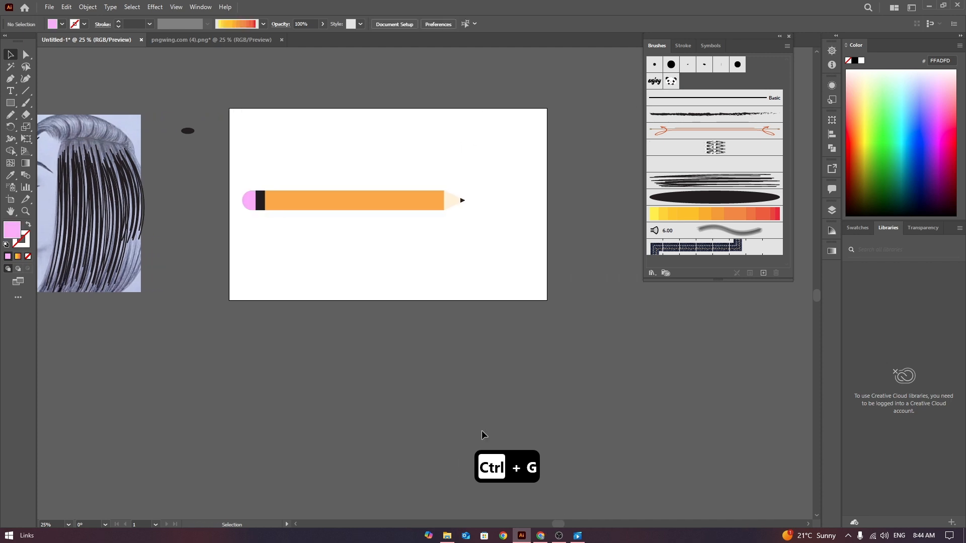
Create an art brush from the grouped pencil, using Stretch Between Guides with the start at 275.774 px and the end at 952.7722 px
{"action": "left_click", "coordinate": [394, 201]}
{"action": "mouse_move", "coordinate": [382, 203]}
{"action": "left_mouse_down"}
{"action": "mouse_move", "coordinate": [629, 134]}
{"action": "mouse_move", "coordinate": [689, 81]}
{"action": "left_mouse_up"}
{"action": "left_click", "coordinate": [339, 159]}
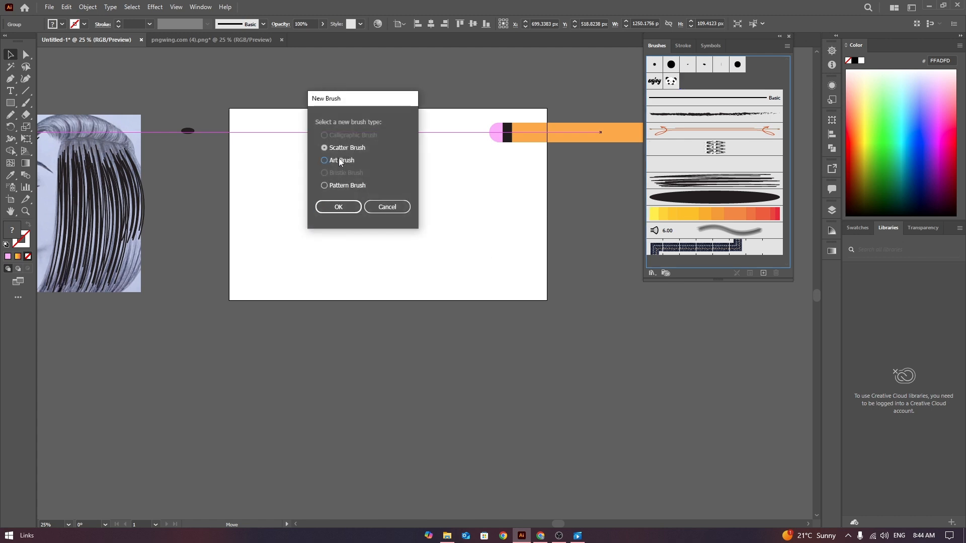
{"action": "left_click", "coordinate": [351, 211]}
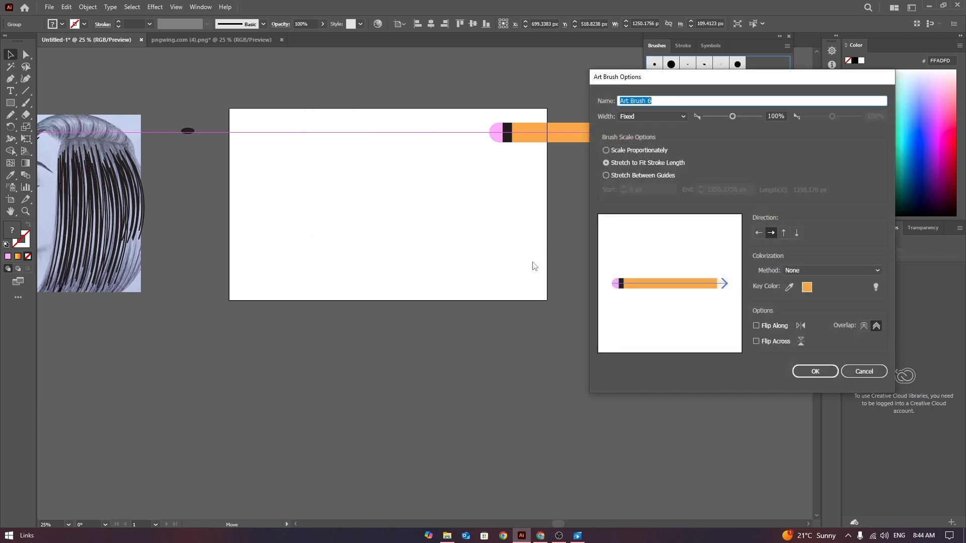
{"action": "left_click", "coordinate": [607, 177]}
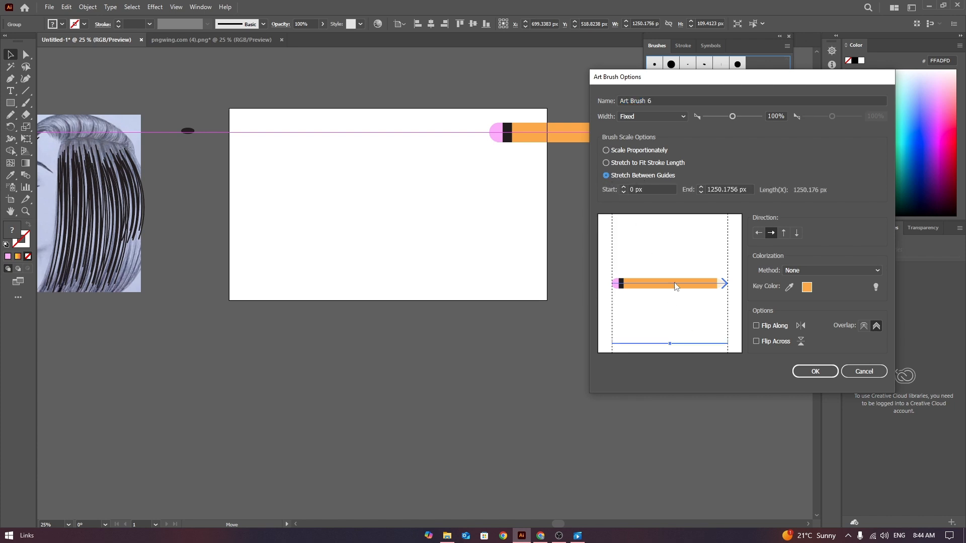
{"action": "left_click_drag", "start_coordinate": [729, 264], "coordinate": [706, 265]}
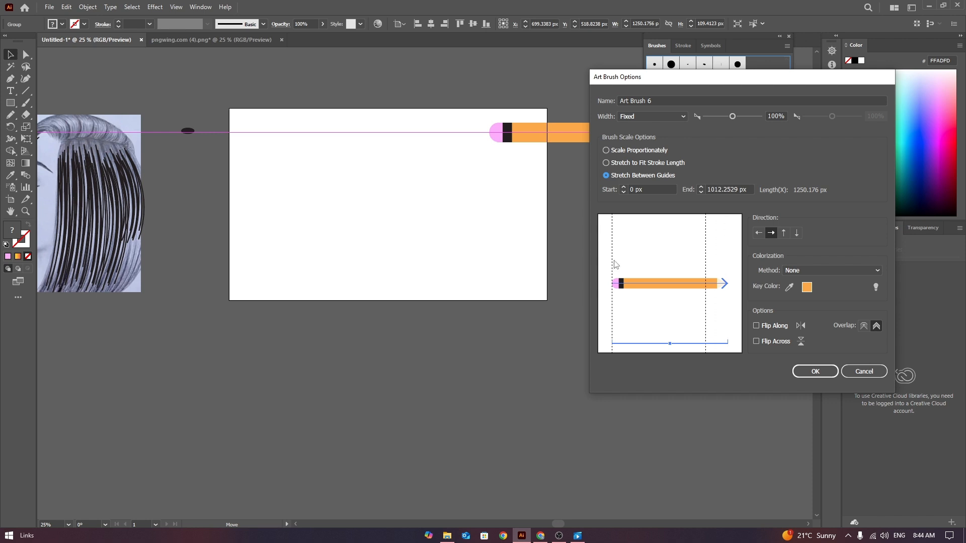
{"action": "left_click_drag", "start_coordinate": [612, 262], "coordinate": [637, 289]}
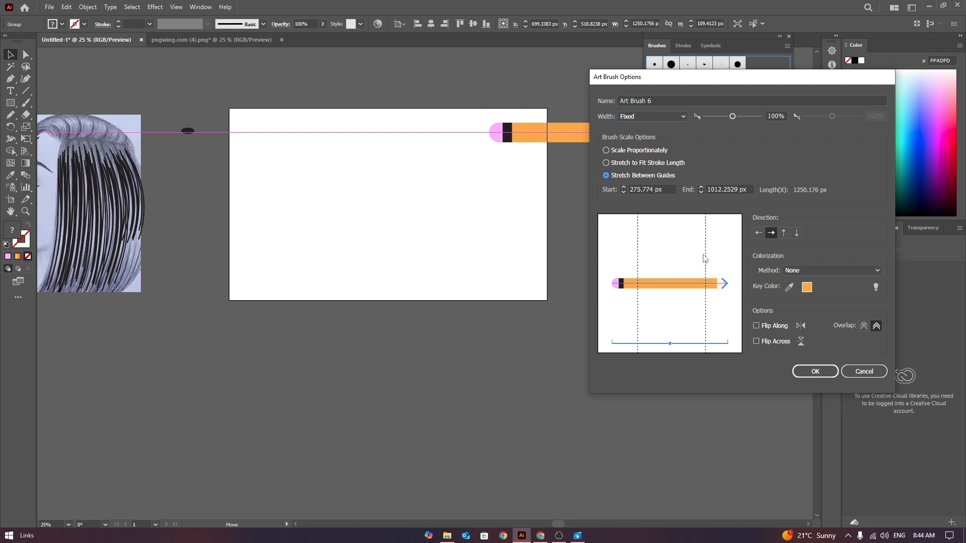
{"action": "left_click_drag", "start_coordinate": [705, 261], "coordinate": [700, 265]}
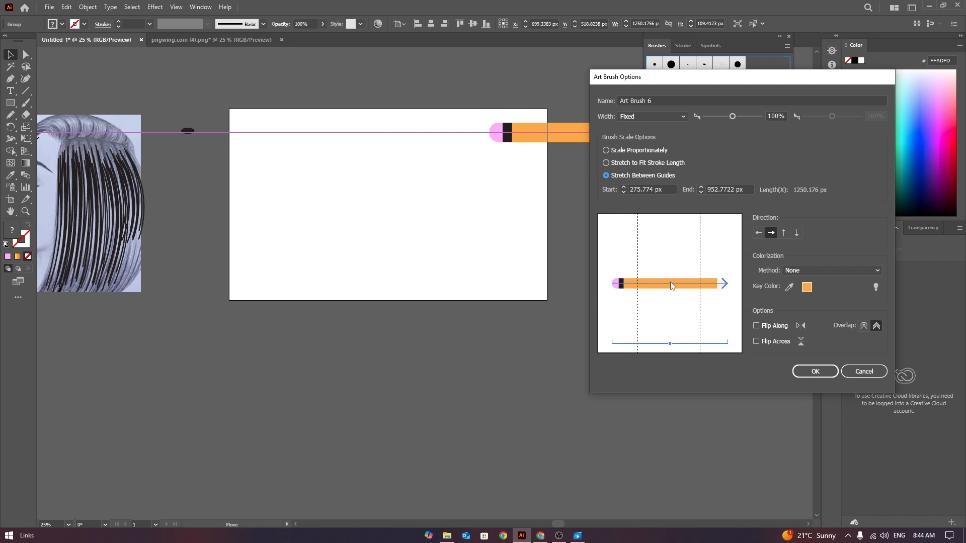
{"action": "left_click", "coordinate": [811, 372]}
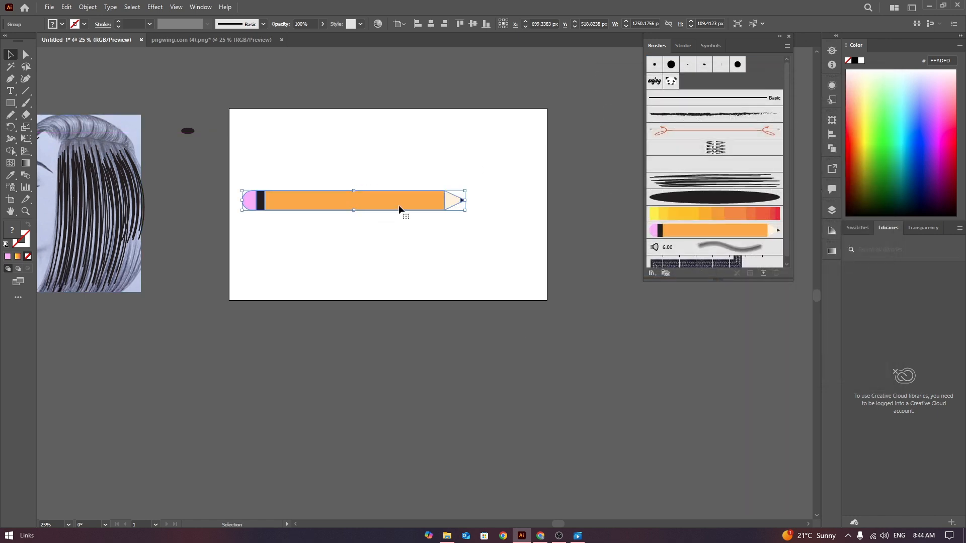
Move the pencil group below the artboard and draw a freehand S-shaped path rising diagonally across the artboard
{"action": "left_click_drag", "start_coordinate": [399, 204], "coordinate": [400, 405]}
{"action": "key", "text": "n"}
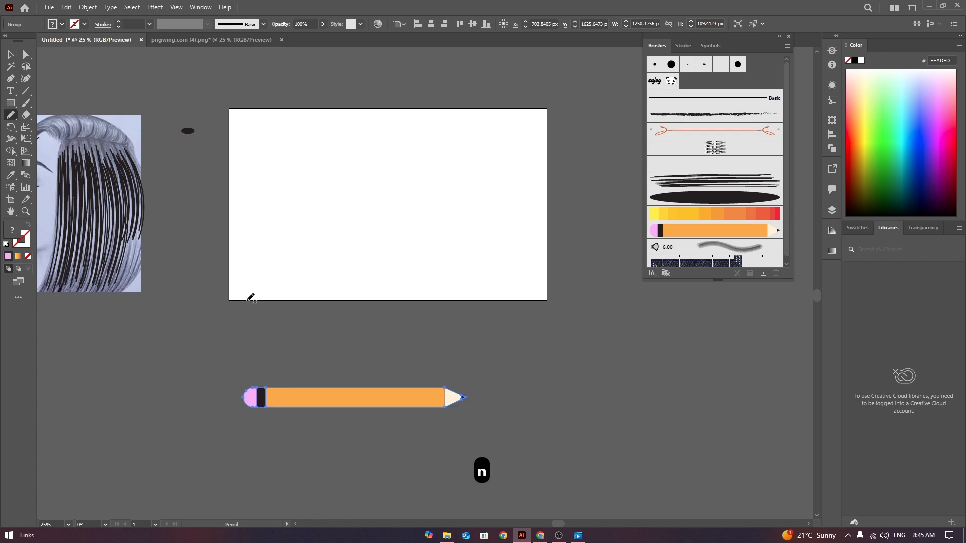
{"action": "mouse_move", "coordinate": [244, 284]}
{"action": "left_mouse_down"}
{"action": "mouse_move", "coordinate": [301, 235]}
{"action": "mouse_move", "coordinate": [387, 226]}
{"action": "left_mouse_up"}
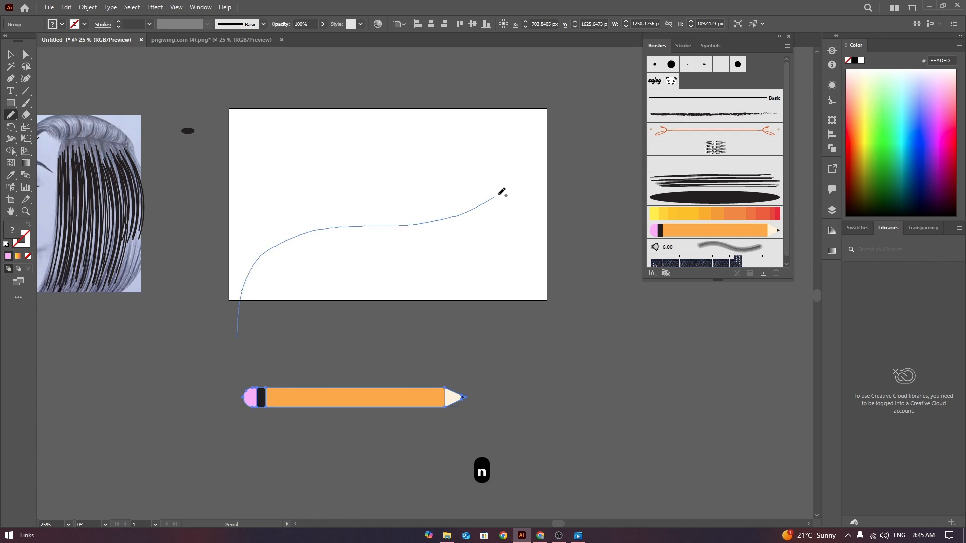
{"action": "left_click_drag", "start_coordinate": [554, 85], "coordinate": [552, 82]}
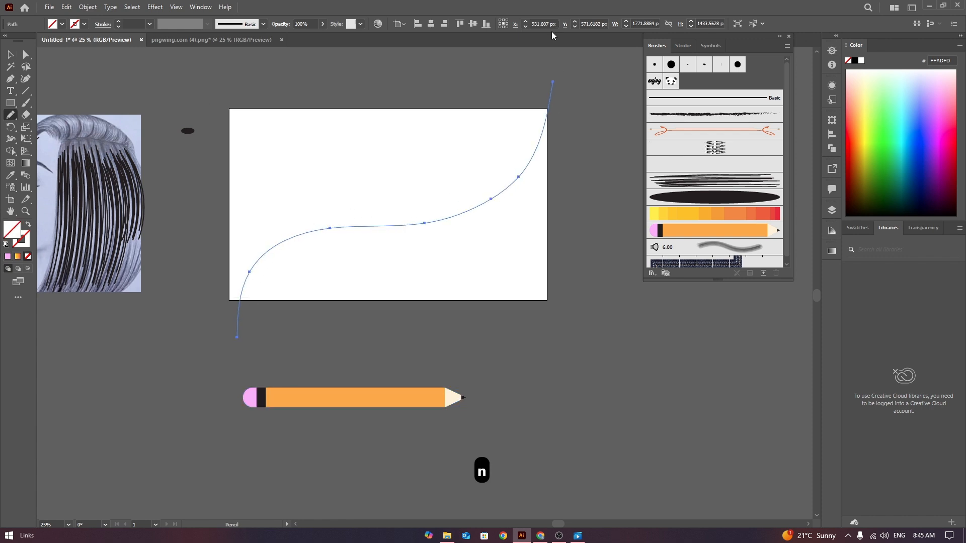
Apply the pencil art brush to the S-shaped path and deselect it
{"action": "left_click", "coordinate": [10, 54]}
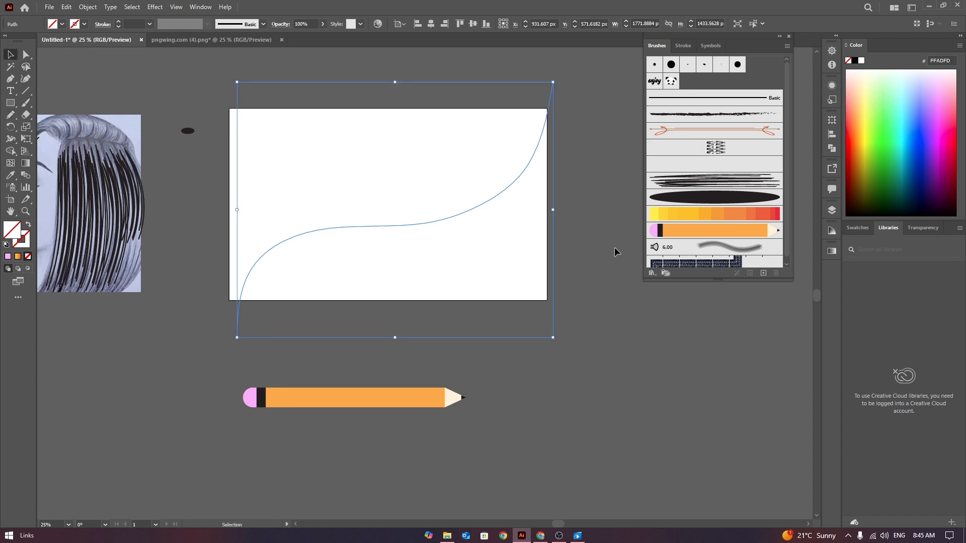
{"action": "left_click", "coordinate": [720, 231]}
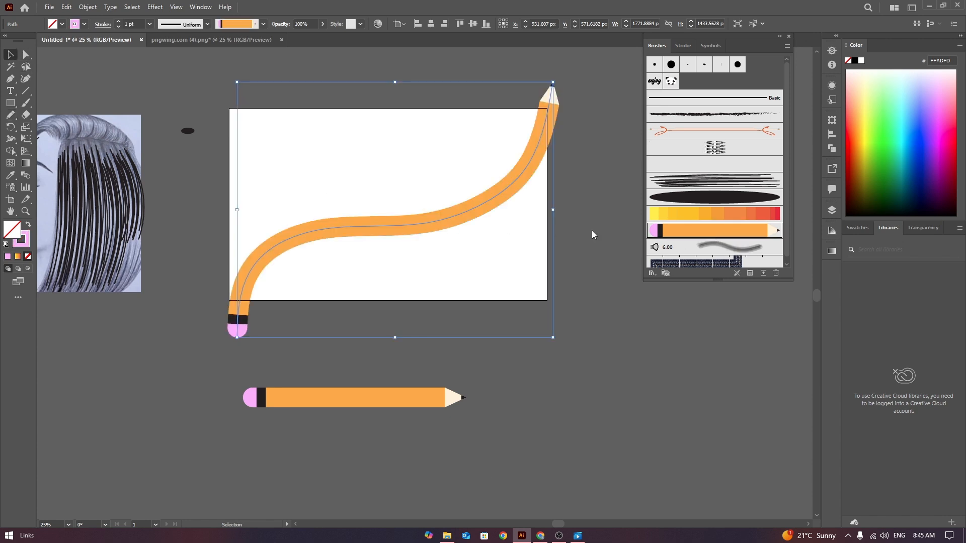
{"action": "left_click", "coordinate": [399, 127]}
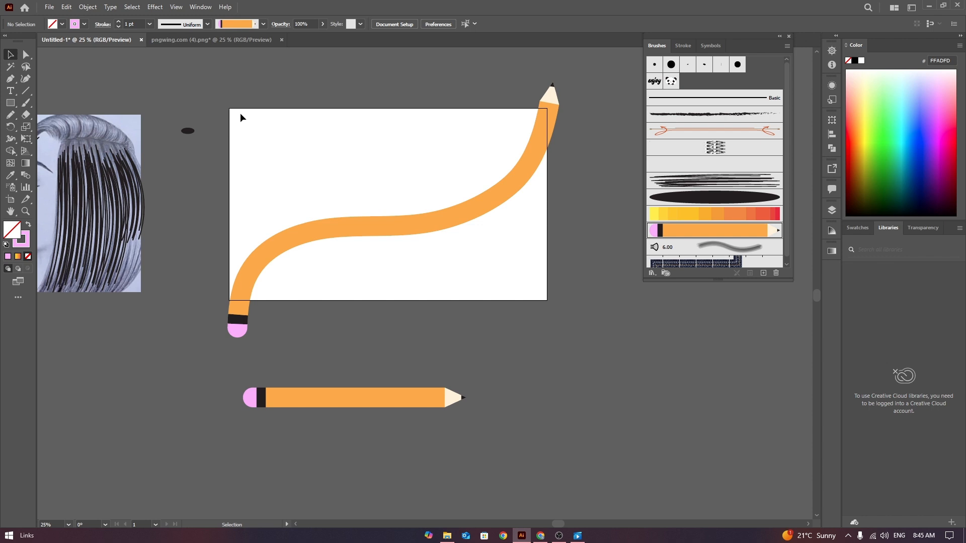
Delete the S-shaped pencil stroke from the artboard
{"action": "left_click_drag", "start_coordinate": [240, 113], "coordinate": [550, 253]}
{"action": "left_click", "coordinate": [559, 224]}
{"action": "left_click_drag", "start_coordinate": [298, 105], "coordinate": [566, 274]}
{"action": "key", "text": "Delete"}
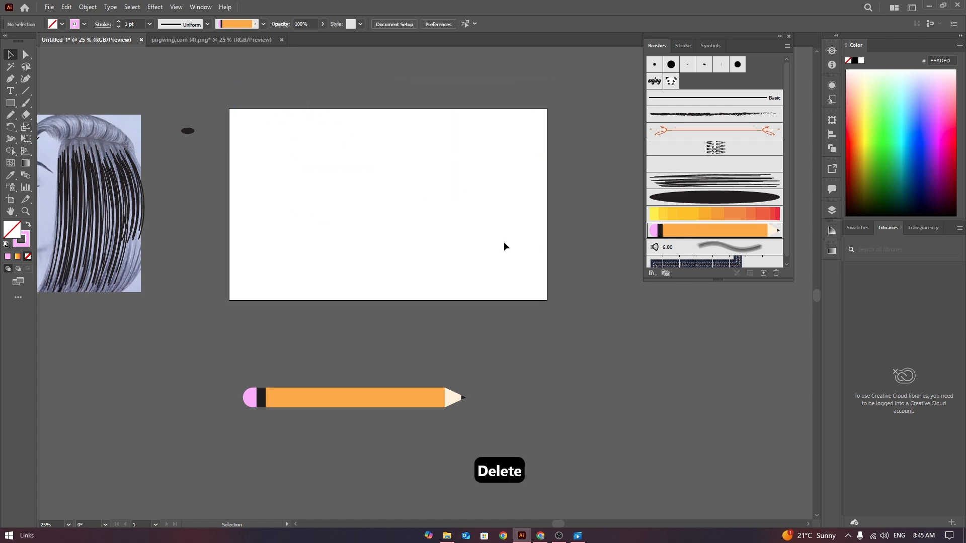
Draw an open zigzag path of six straight segments across the artboard with the Pen tool, ending beyond its far edge
{"action": "left_click", "coordinate": [11, 102]}
{"action": "left_click", "coordinate": [14, 103]}
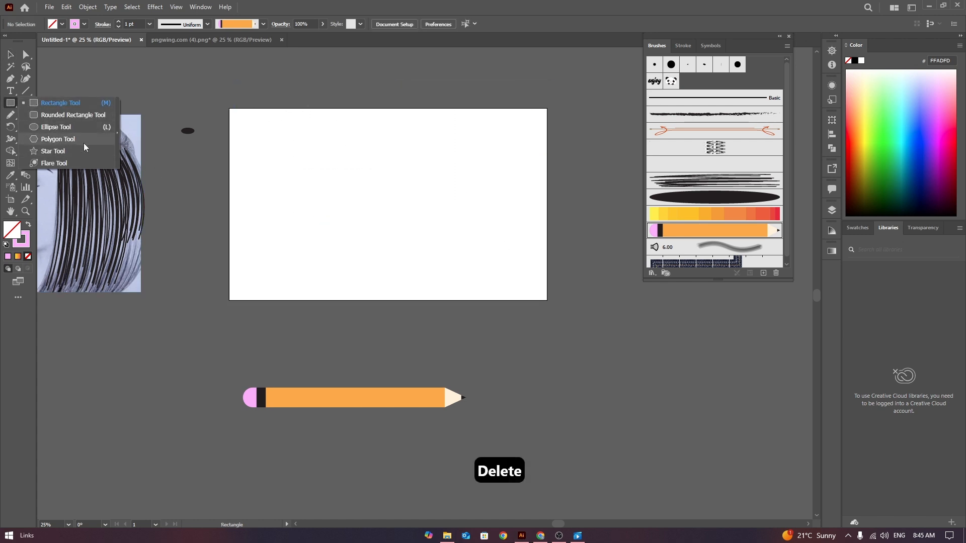
{"action": "key", "text": "n"}
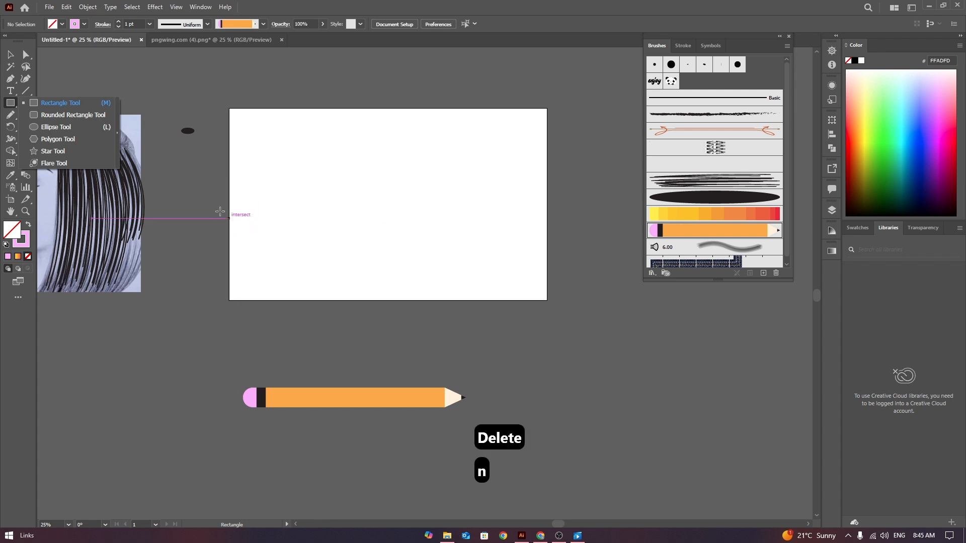
{"action": "left_click", "coordinate": [10, 78]}
{"action": "left_click", "coordinate": [243, 249]}
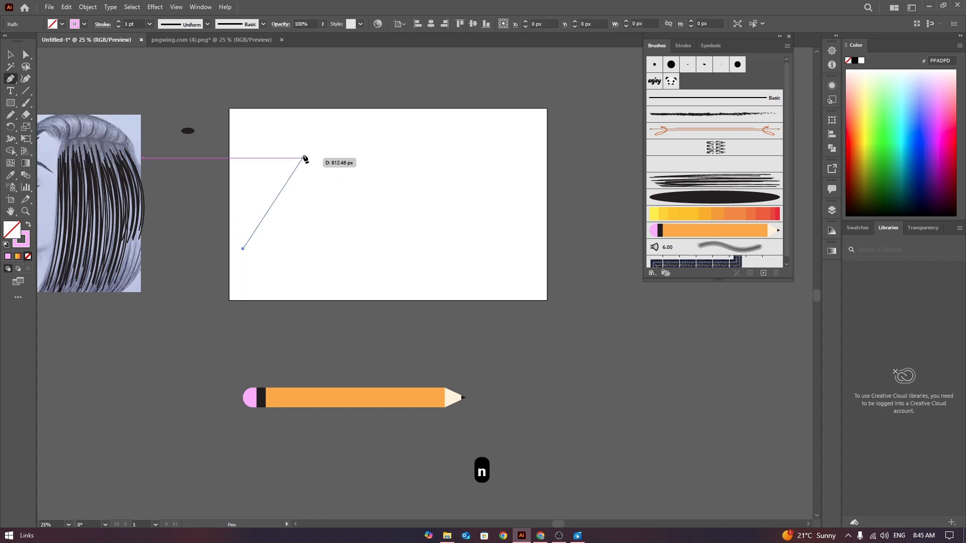
{"action": "left_click", "coordinate": [297, 158]}
{"action": "left_click", "coordinate": [350, 246]}
{"action": "left_click", "coordinate": [396, 142]}
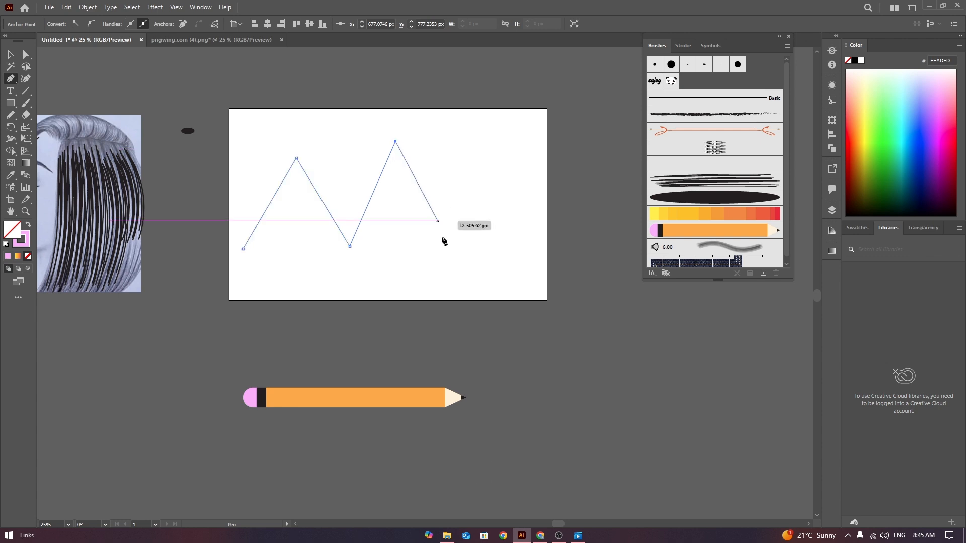
{"action": "left_click", "coordinate": [449, 259]}
{"action": "left_click", "coordinate": [525, 142]}
{"action": "left_click", "coordinate": [590, 244]}
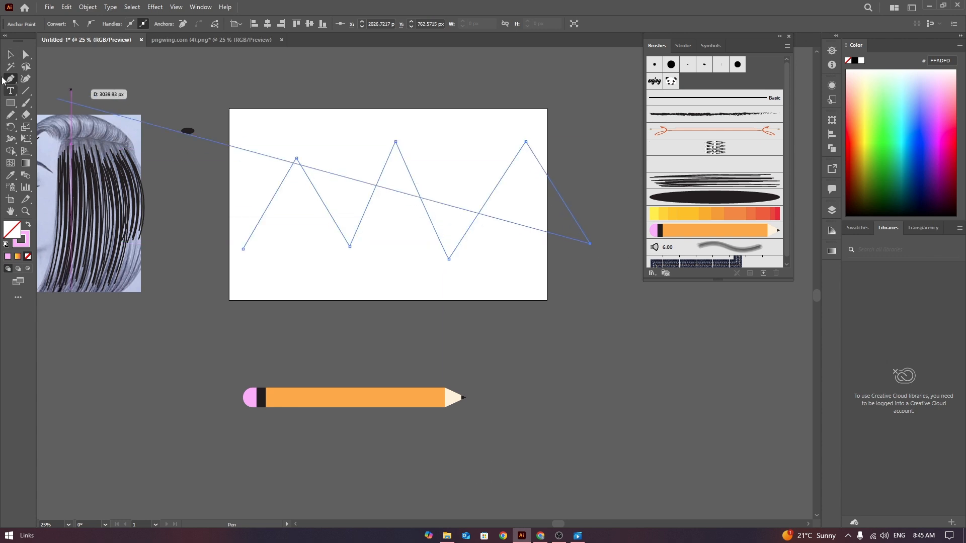
Apply the pencil art brush to the zigzag path and deselect it
{"action": "left_click", "coordinate": [10, 55]}
{"action": "left_click", "coordinate": [56, 59]}
{"action": "left_click_drag", "start_coordinate": [273, 110], "coordinate": [580, 290]}
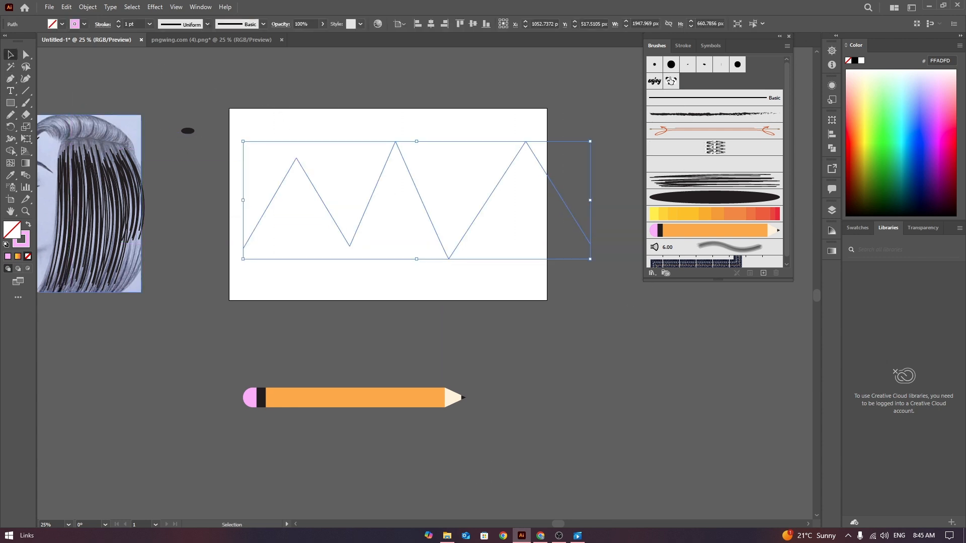
{"action": "left_click", "coordinate": [699, 236]}
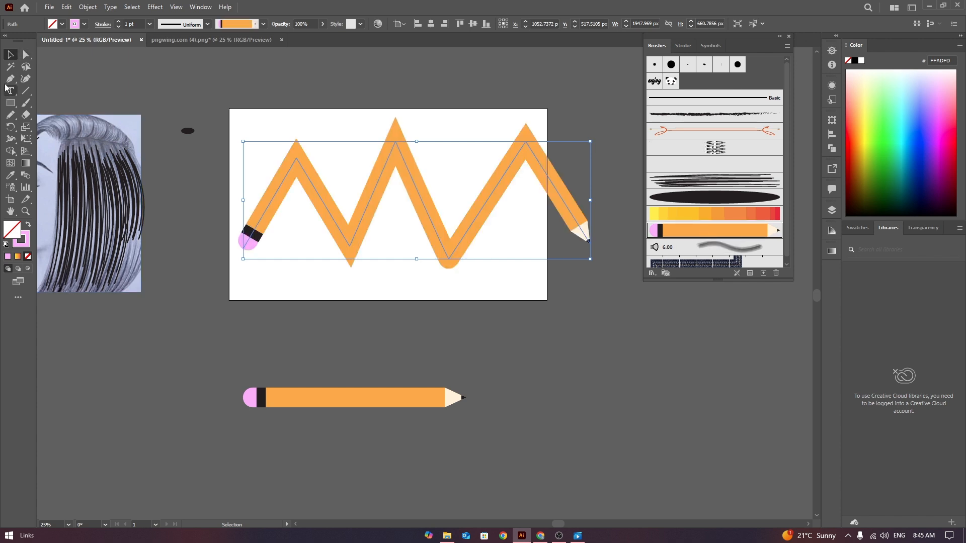
{"action": "left_click", "coordinate": [309, 95]}
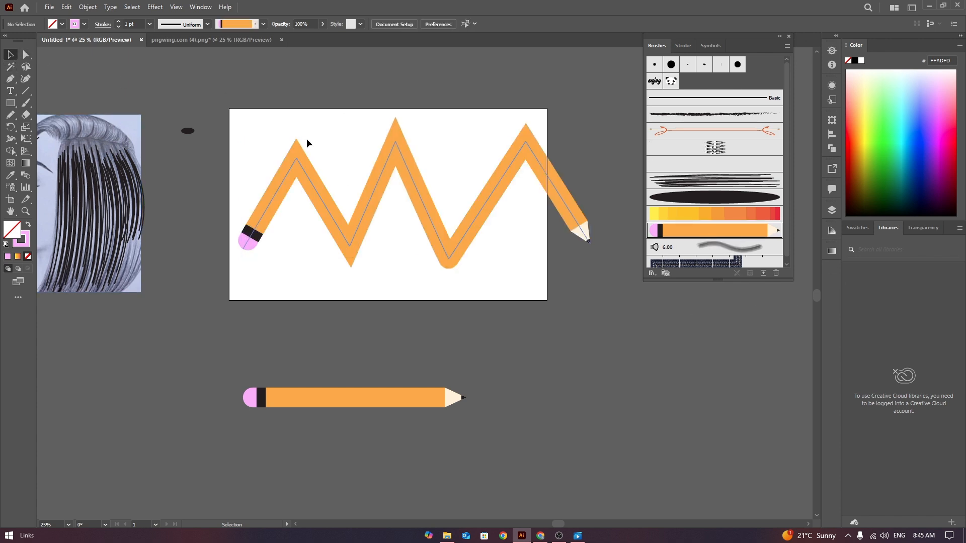
Delete the zigzag pencil stroke and draw a freehand looping path that crosses itself on the artboard
{"action": "mouse_move", "coordinate": [265, 99]}
{"action": "left_mouse_down"}
{"action": "mouse_move", "coordinate": [483, 232]}
{"action": "mouse_move", "coordinate": [560, 252]}
{"action": "left_mouse_up"}
{"action": "key", "text": "Delete"}
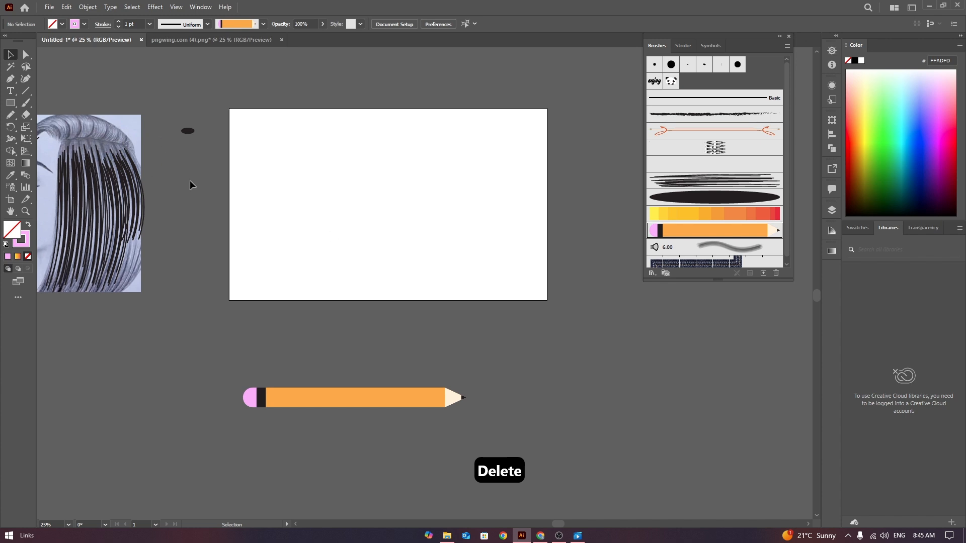
{"action": "key", "text": "n"}
{"action": "mouse_move", "coordinate": [246, 291]}
{"action": "left_mouse_down"}
{"action": "mouse_move", "coordinate": [399, 241]}
{"action": "mouse_move", "coordinate": [401, 143]}
{"action": "mouse_move", "coordinate": [406, 312]}
{"action": "mouse_move", "coordinate": [338, 162]}
{"action": "mouse_move", "coordinate": [393, 82]}
{"action": "left_mouse_up"}
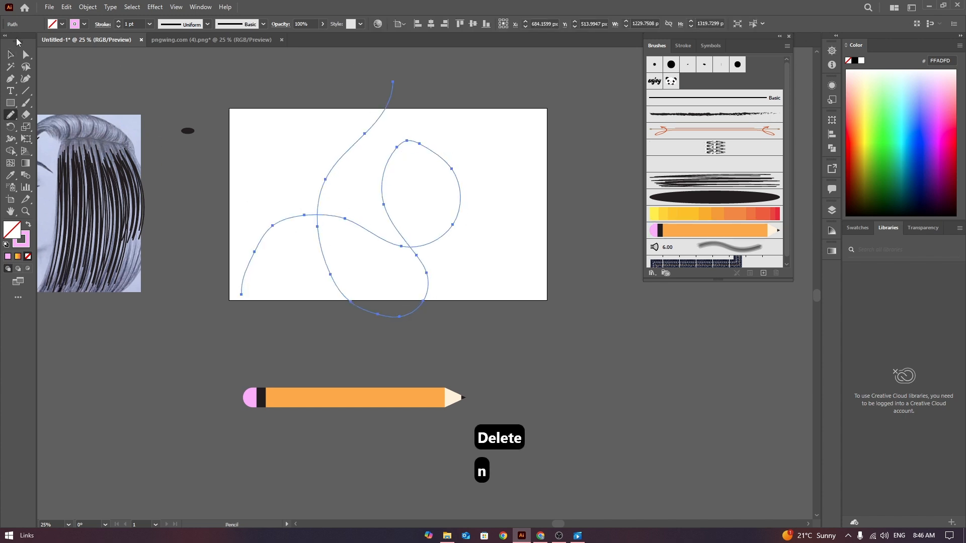
Apply the pencil art brush to the looping path, then marquee-select the stroke
{"action": "left_click", "coordinate": [10, 55]}
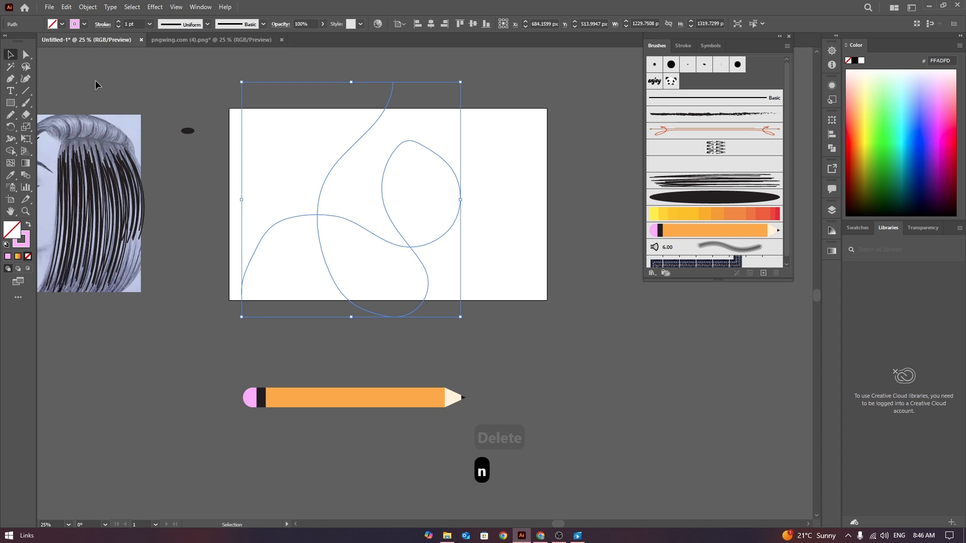
{"action": "left_click", "coordinate": [685, 233]}
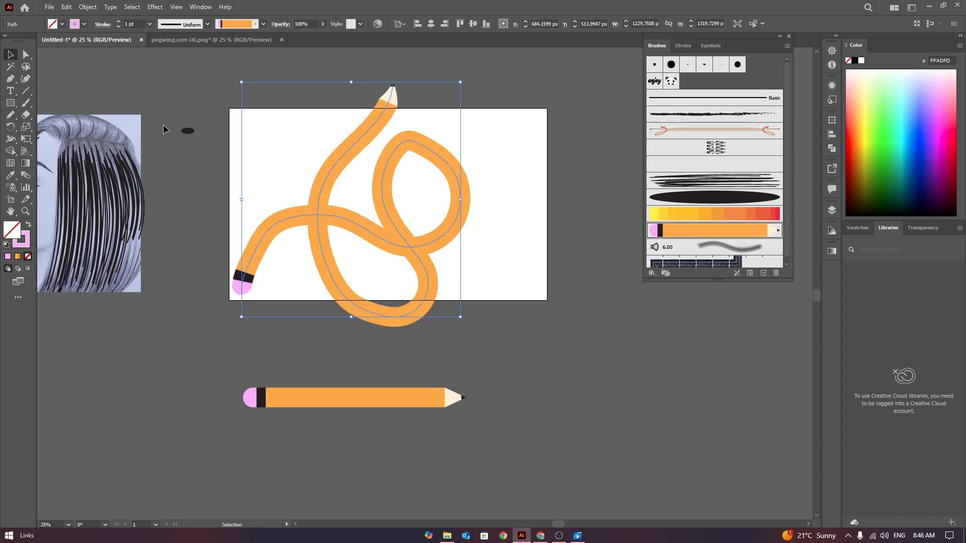
{"action": "left_click", "coordinate": [499, 172]}
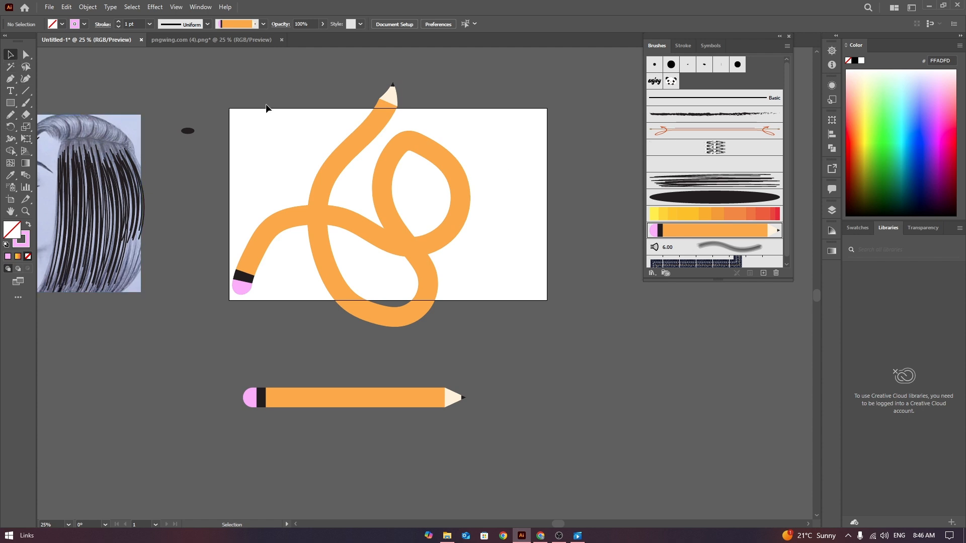
{"action": "left_click_drag", "start_coordinate": [267, 105], "coordinate": [509, 300]}
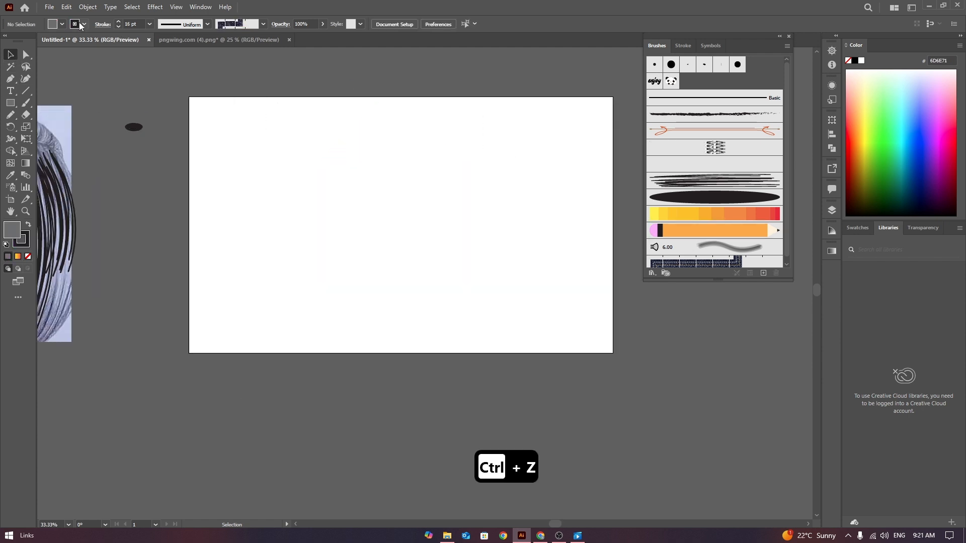
Draw a grey rectangle about 1491 px wide with no stroke across the artboard's upper half and shift it slightly down
{"action": "left_click", "coordinate": [80, 26]}
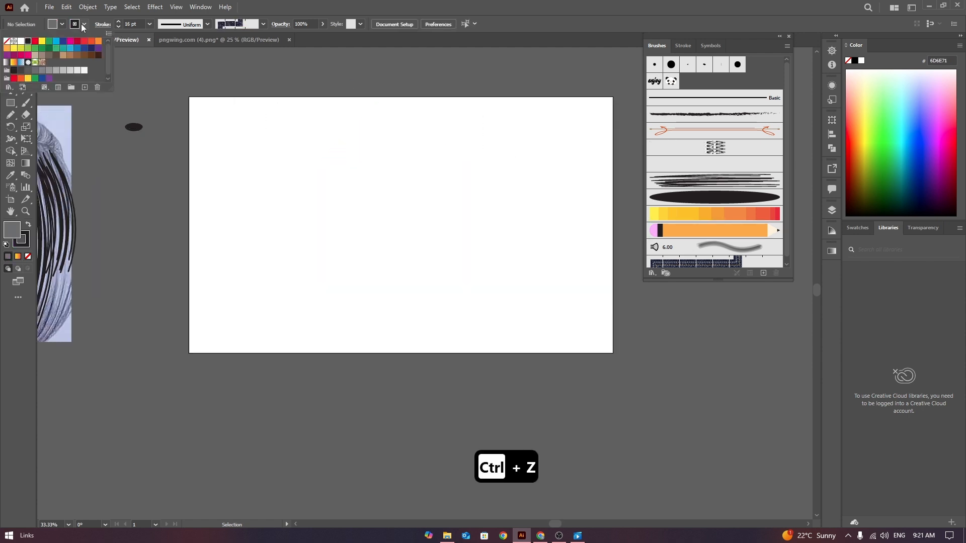
{"action": "left_click", "coordinate": [14, 41]}
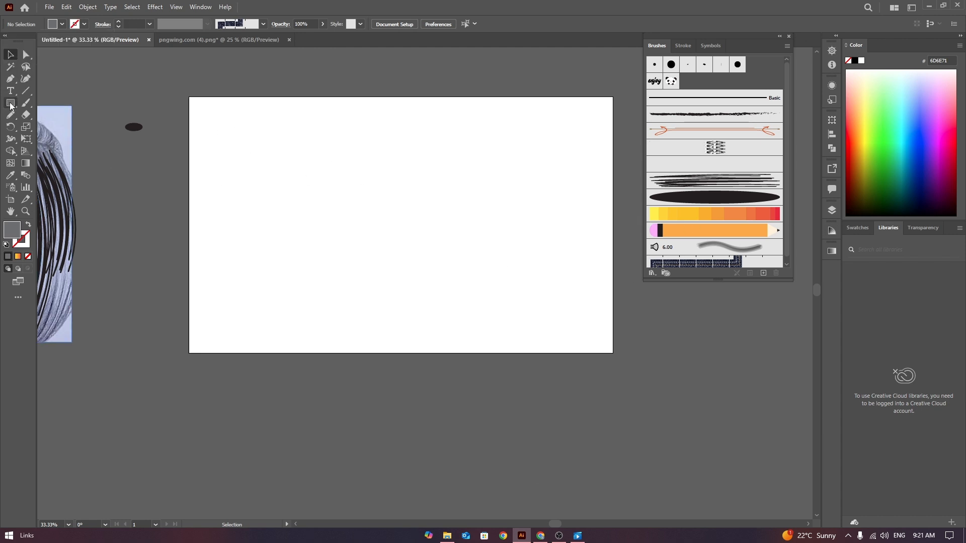
{"action": "left_click", "coordinate": [10, 104]}
{"action": "left_click_drag", "start_coordinate": [229, 175], "coordinate": [583, 218]}
{"action": "left_click", "coordinate": [11, 55]}
{"action": "left_click", "coordinate": [147, 75]}
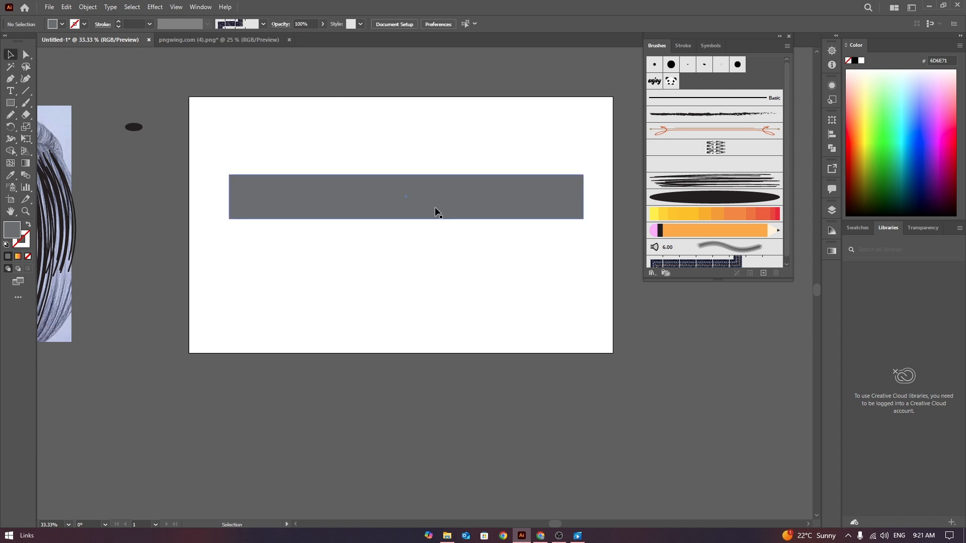
{"action": "left_click", "coordinate": [435, 206]}
{"action": "left_click_drag", "start_coordinate": [427, 201], "coordinate": [427, 207]}
{"action": "left_click", "coordinate": [447, 175]}
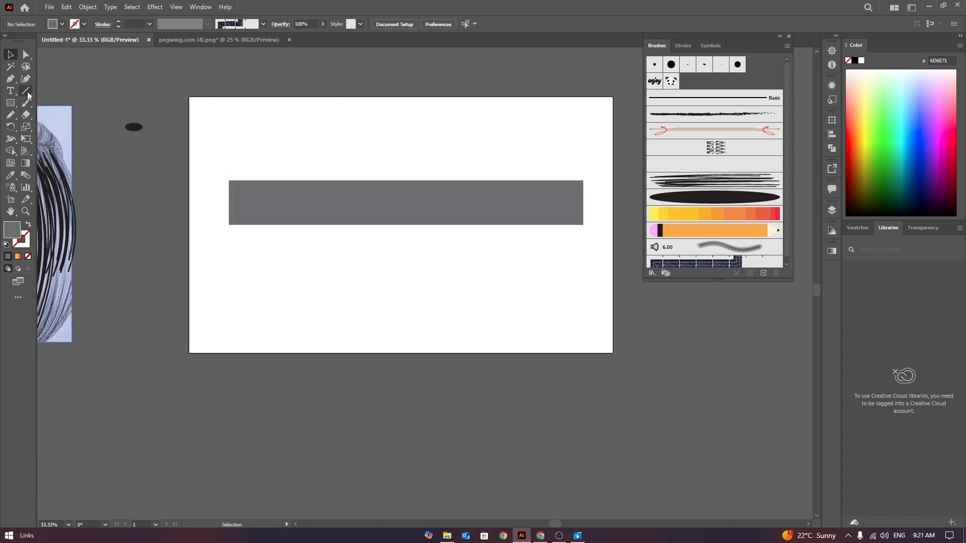
Draw a straight horizontal line about 1491 px long through the middle of the grey rectangle, edge to edge, with the Pen tool
{"action": "left_click", "coordinate": [10, 79]}
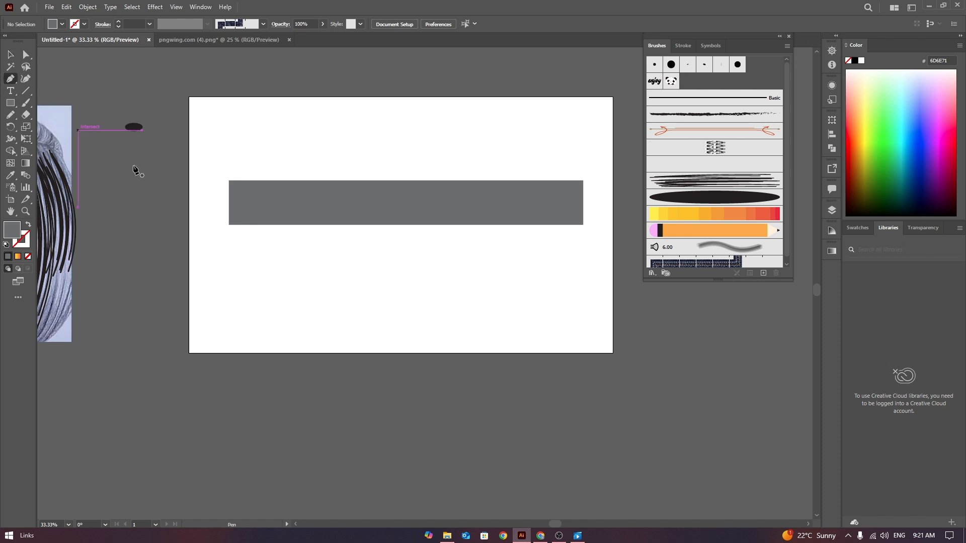
{"action": "left_click", "coordinate": [229, 203]}
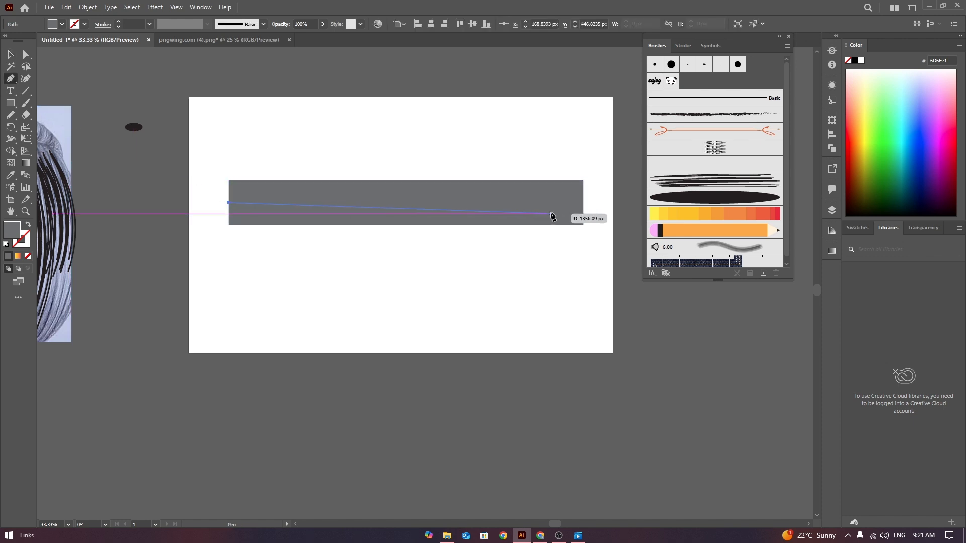
{"action": "left_click", "coordinate": [583, 203]}
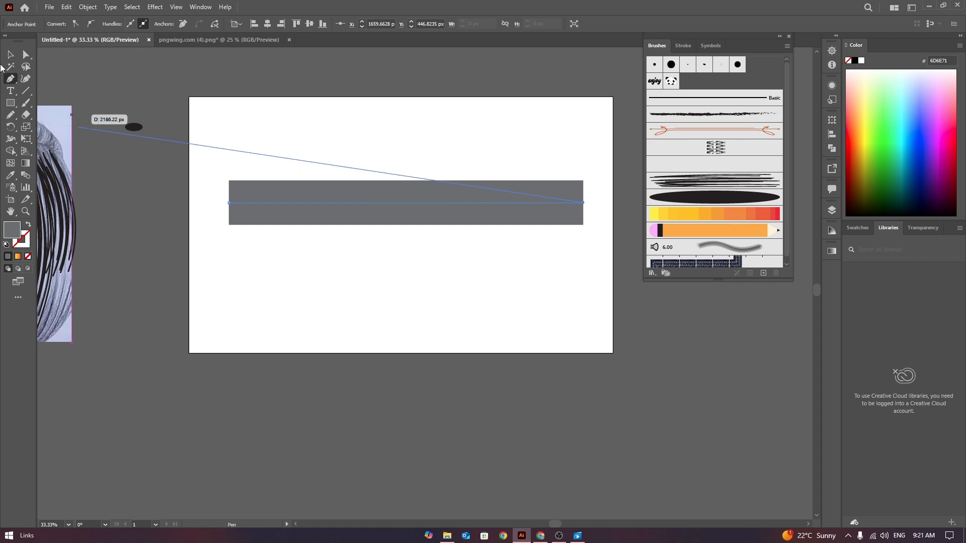
{"action": "left_click", "coordinate": [10, 55]}
{"action": "left_click", "coordinate": [300, 170]}
Bring the horizontal centre line to the front of the stacking order
{"action": "left_click", "coordinate": [418, 203]}
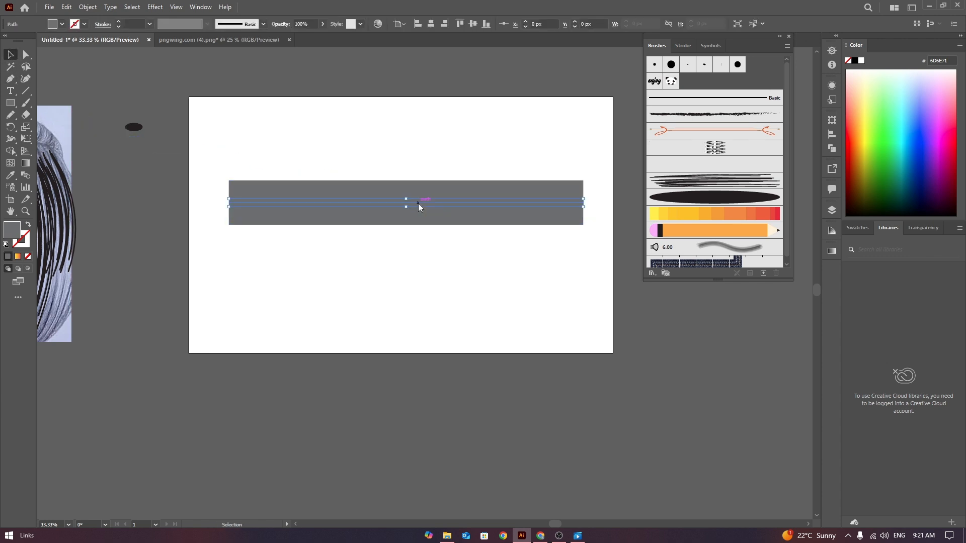
{"action": "right_click", "coordinate": [418, 203]}
{"action": "mouse_move", "coordinate": [513, 383]}
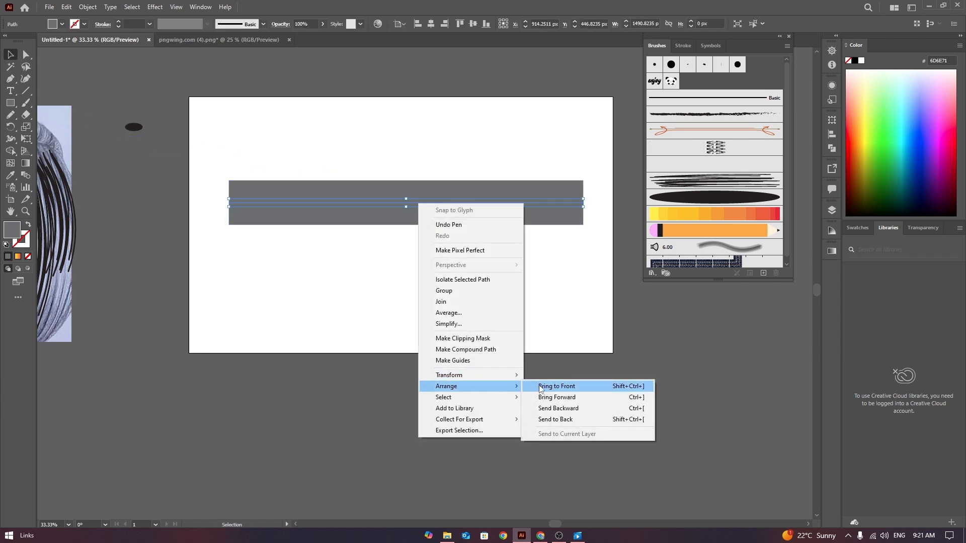
{"action": "left_click", "coordinate": [538, 389]}
{"action": "left_click", "coordinate": [534, 345]}
Swap the centre line's fill and stroke, leaving no fill, and set its stroke colour to White
{"action": "left_click", "coordinate": [460, 203]}
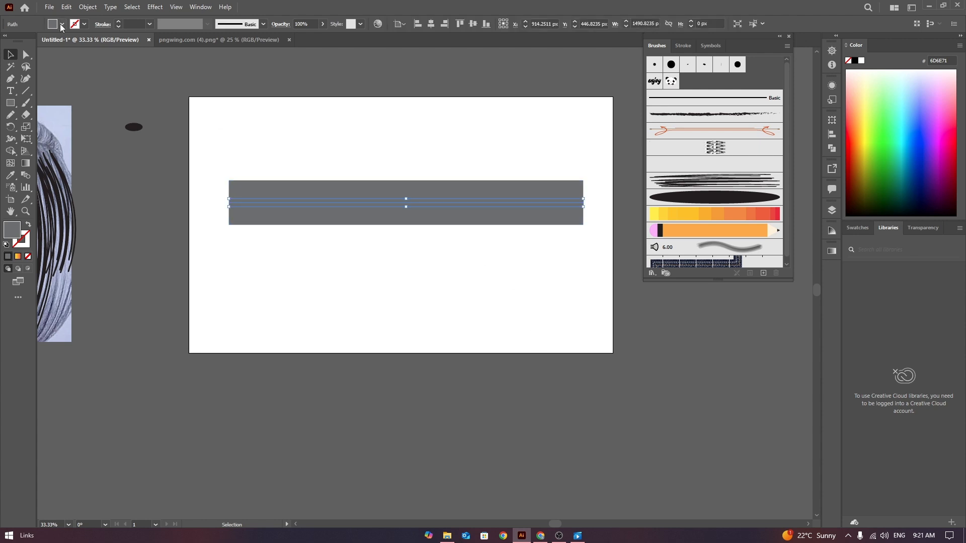
{"action": "left_click", "coordinate": [28, 225]}
{"action": "left_click", "coordinate": [85, 25]}
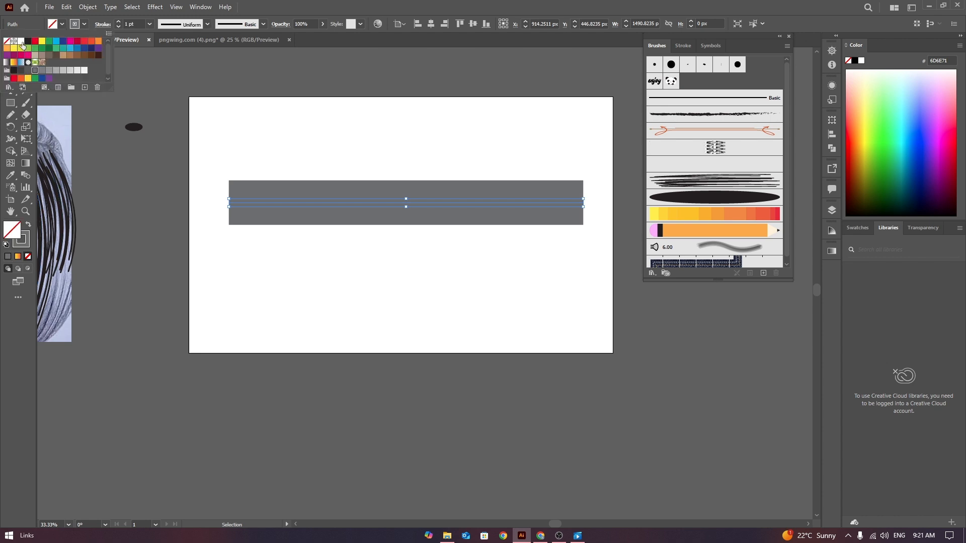
{"action": "left_click", "coordinate": [21, 41]}
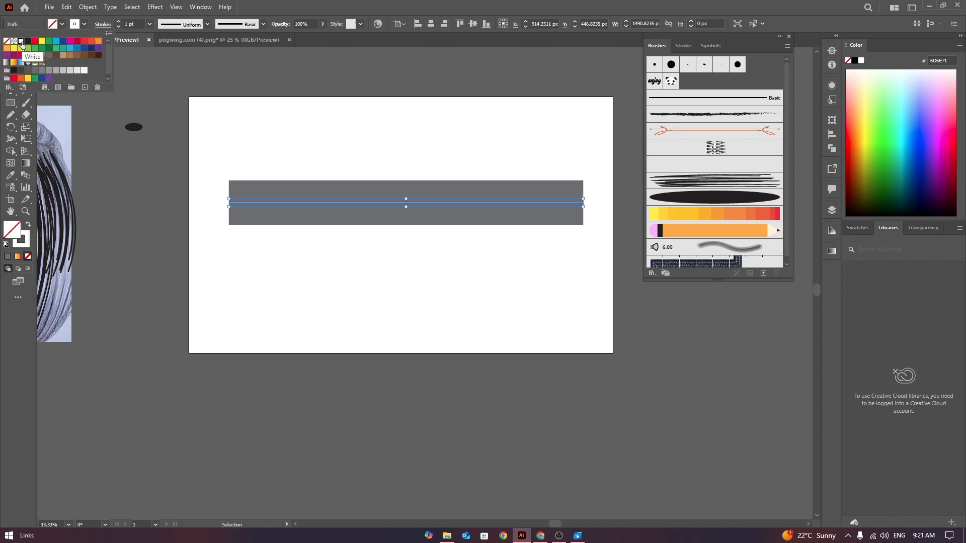
Increase the white centre line's stroke weight to 11 pt
{"action": "left_click", "coordinate": [118, 22]}
{"action": "left_click", "coordinate": [119, 21]}
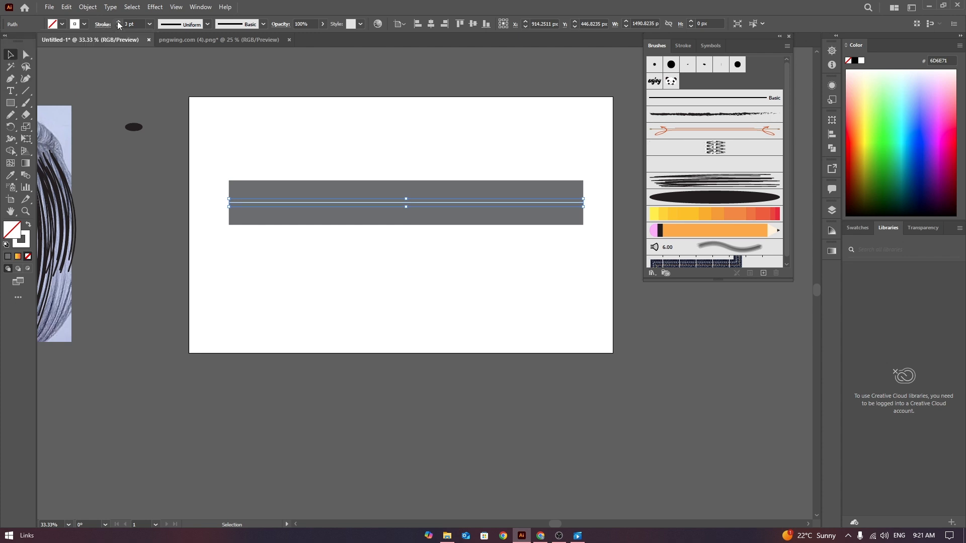
{"action": "left_click", "coordinate": [118, 23]}
{"action": "left_click", "coordinate": [118, 22]}
{"action": "left_click", "coordinate": [118, 22]}
{"action": "left_click", "coordinate": [118, 22]}
{"action": "left_click", "coordinate": [118, 23]}
{"action": "left_click", "coordinate": [118, 22]}
{"action": "left_click", "coordinate": [118, 22]}
{"action": "left_click", "coordinate": [119, 22]}
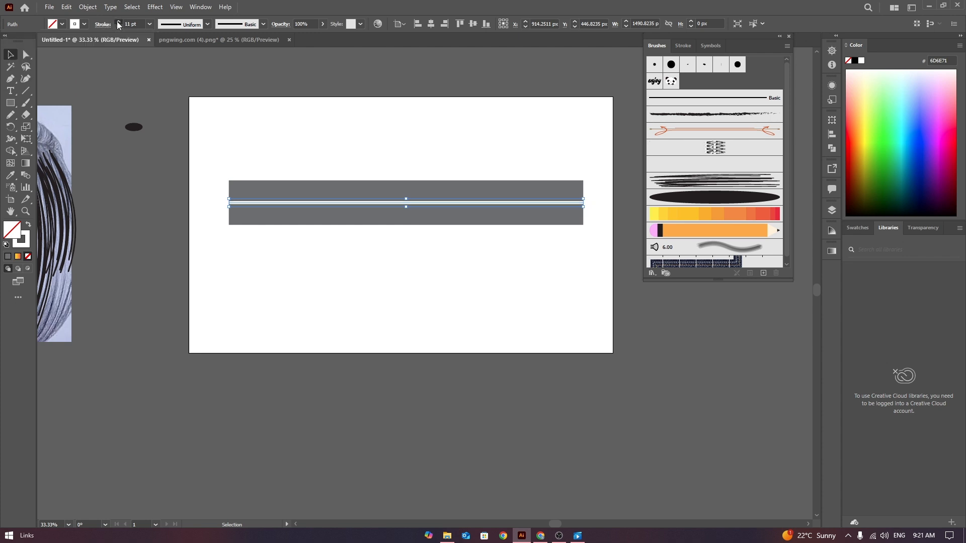
Set the white centre line's stroke weight to 15 pt and turn it into a dashed line
{"action": "left_click", "coordinate": [119, 22]}
{"action": "left_click", "coordinate": [118, 22]}
{"action": "left_click", "coordinate": [118, 22]}
{"action": "left_click", "coordinate": [118, 22]}
{"action": "left_click", "coordinate": [102, 24]}
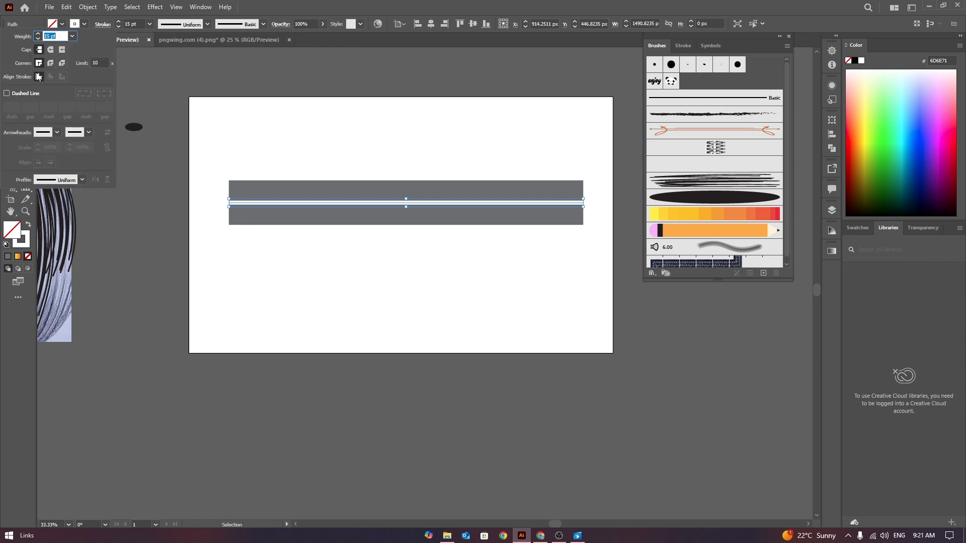
{"action": "left_click", "coordinate": [7, 93]}
{"action": "left_click", "coordinate": [314, 148]}
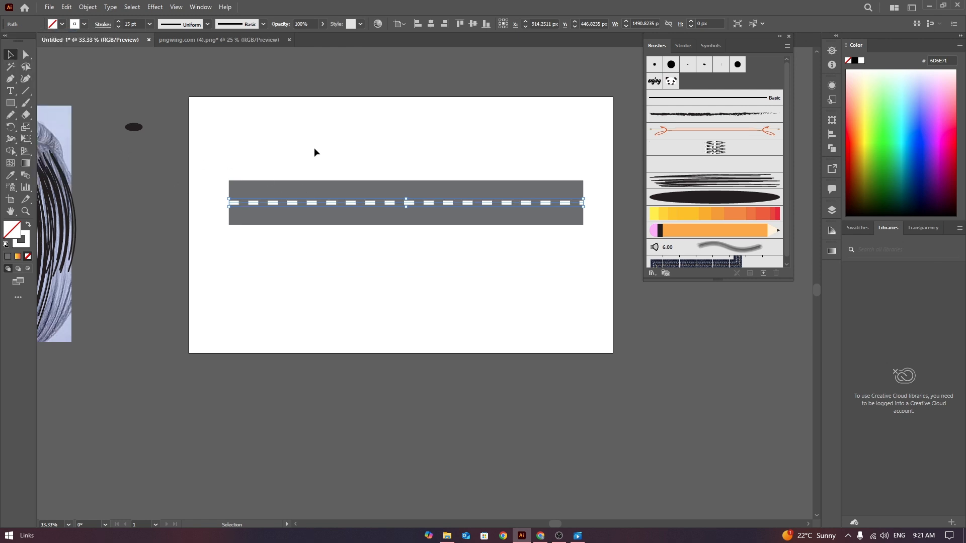
{"action": "left_click", "coordinate": [216, 101]}
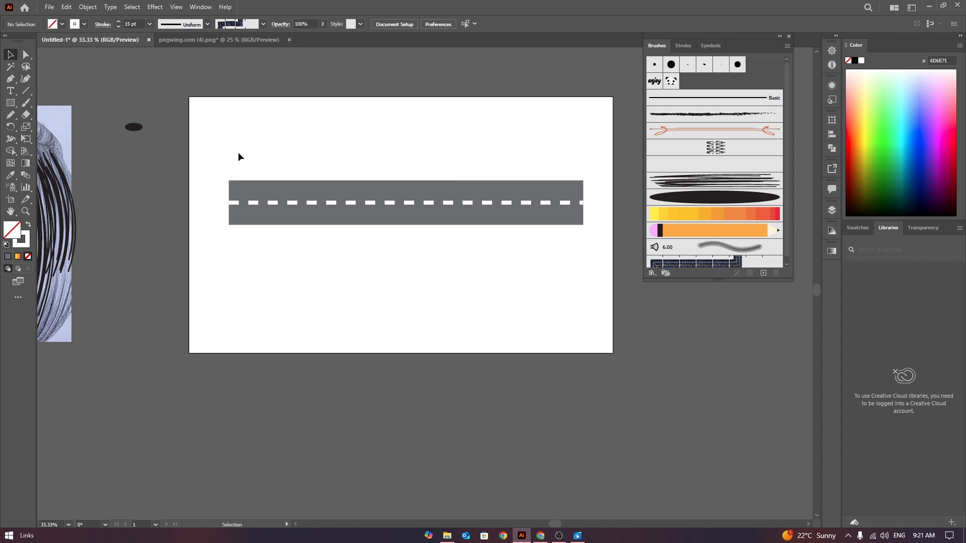
Try a black stroke on the grey rectangle and undo it
{"action": "left_click", "coordinate": [401, 186]}
{"action": "left_click", "coordinate": [85, 24]}
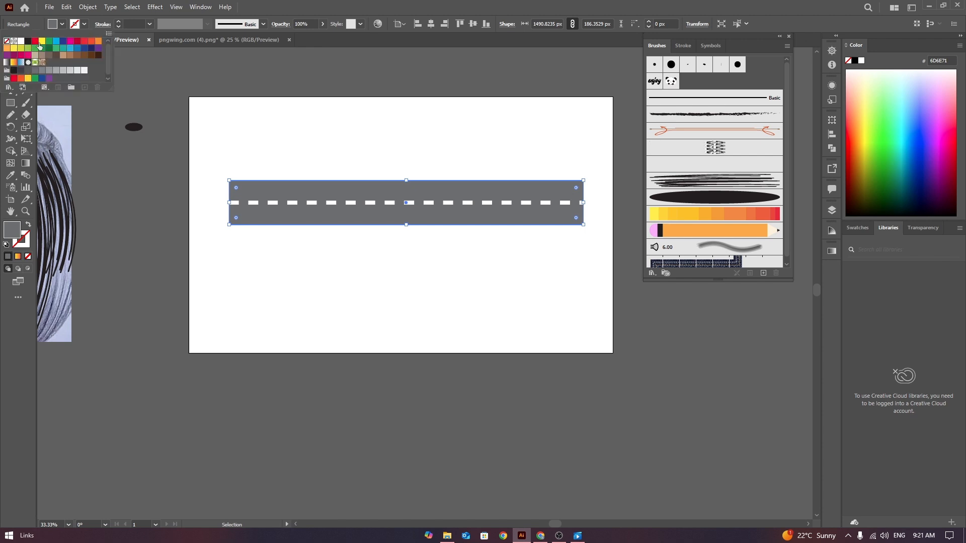
{"action": "left_click", "coordinate": [28, 42]}
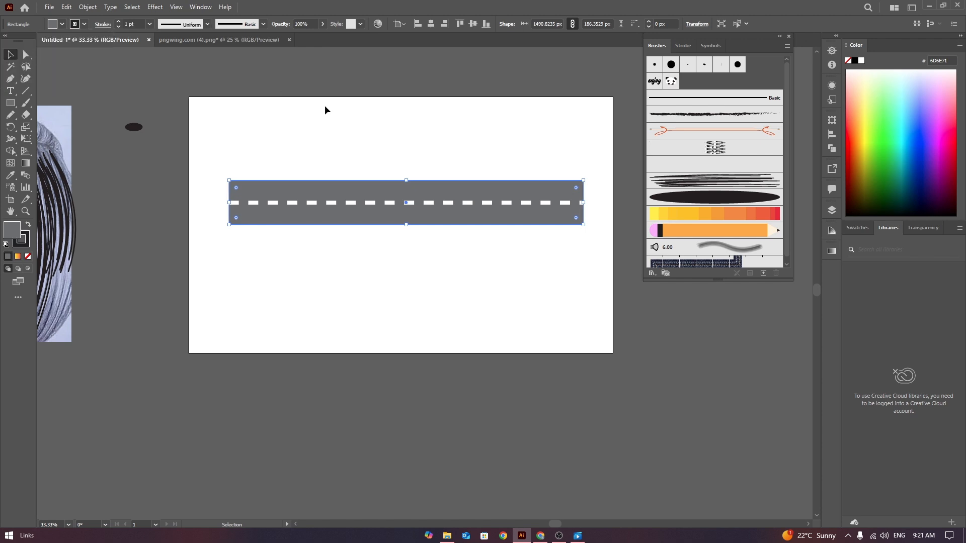
{"action": "key", "text": "ctrl+z"}
{"action": "key", "text": "ctrl+z"}
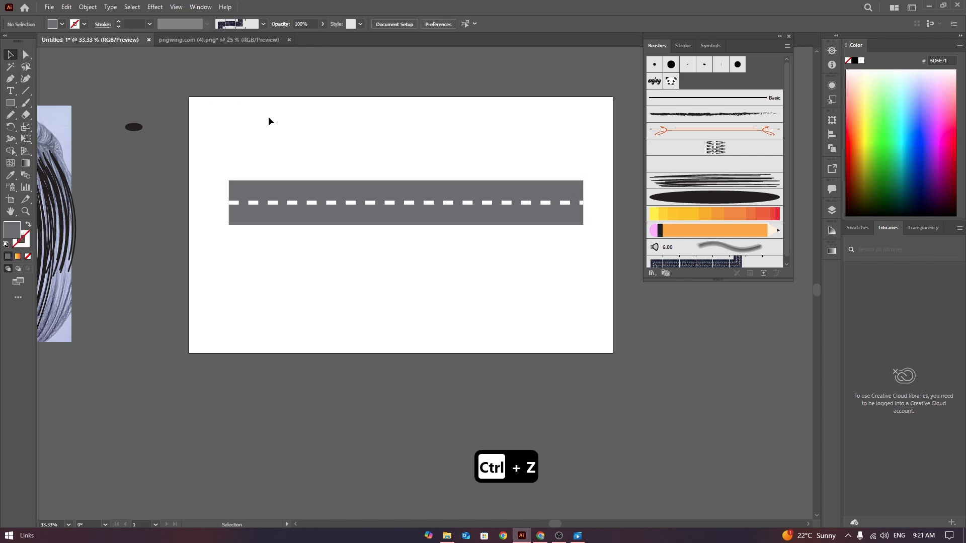
Expand the dashed centre line's fill and stroke into shapes
{"action": "left_click_drag", "start_coordinate": [261, 150], "coordinate": [567, 303]}
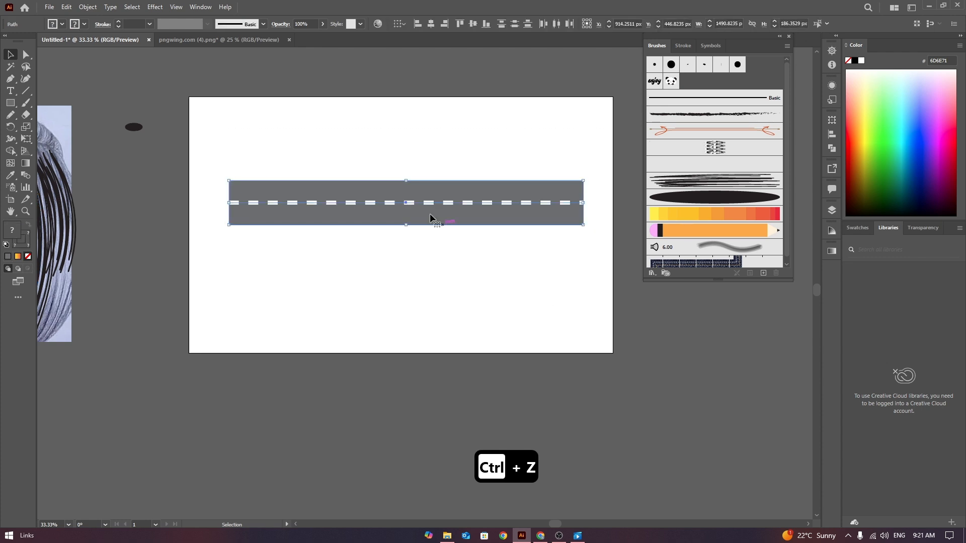
{"action": "left_click", "coordinate": [438, 176]}
{"action": "left_click", "coordinate": [437, 201]}
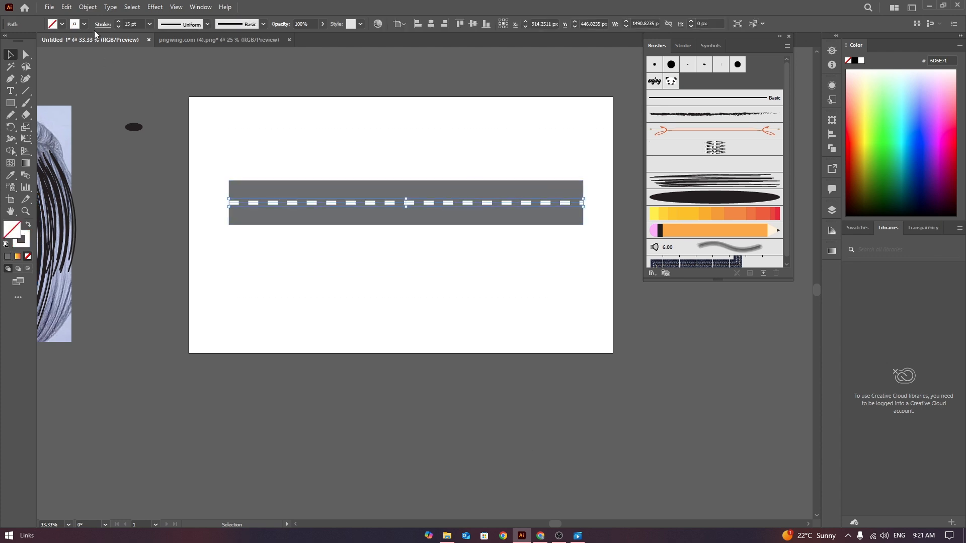
{"action": "left_click", "coordinate": [87, 7]}
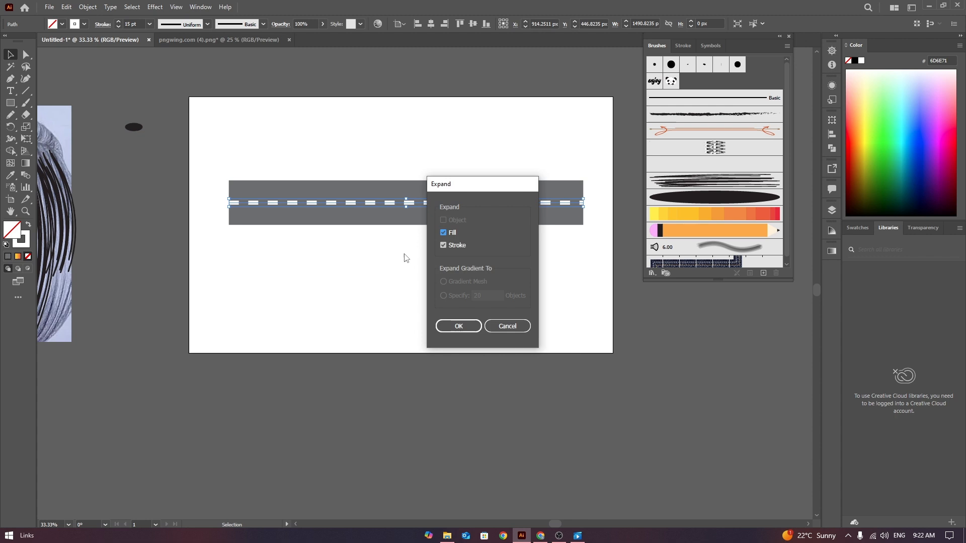
{"action": "left_click", "coordinate": [458, 326]}
{"action": "left_click", "coordinate": [456, 331]}
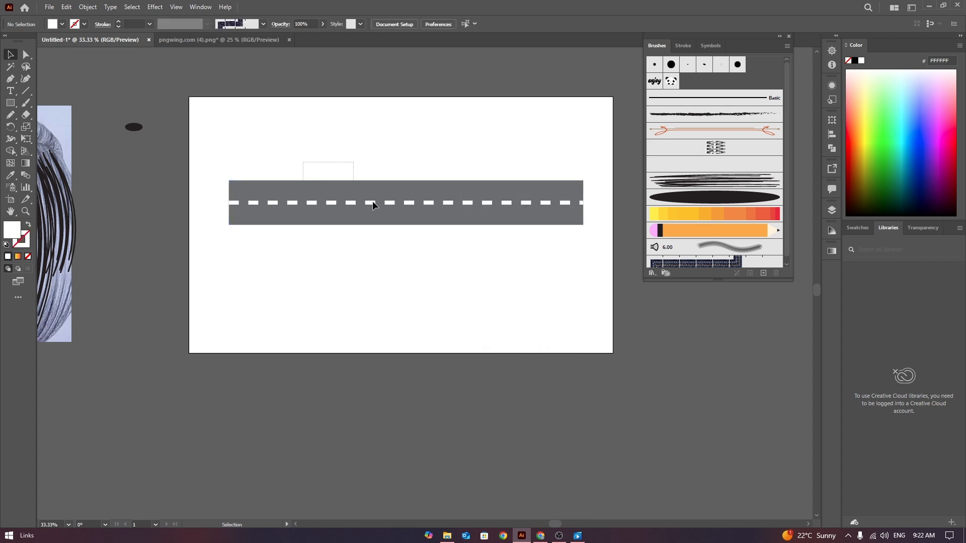
Create an art brush from the grey band and its dashed centre line, keeping Stretch to Fit Stroke Length and the other default options
{"action": "left_click_drag", "start_coordinate": [373, 201], "coordinate": [495, 262]}
{"action": "left_click", "coordinate": [349, 148]}
{"action": "left_click_drag", "start_coordinate": [284, 137], "coordinate": [510, 287]}
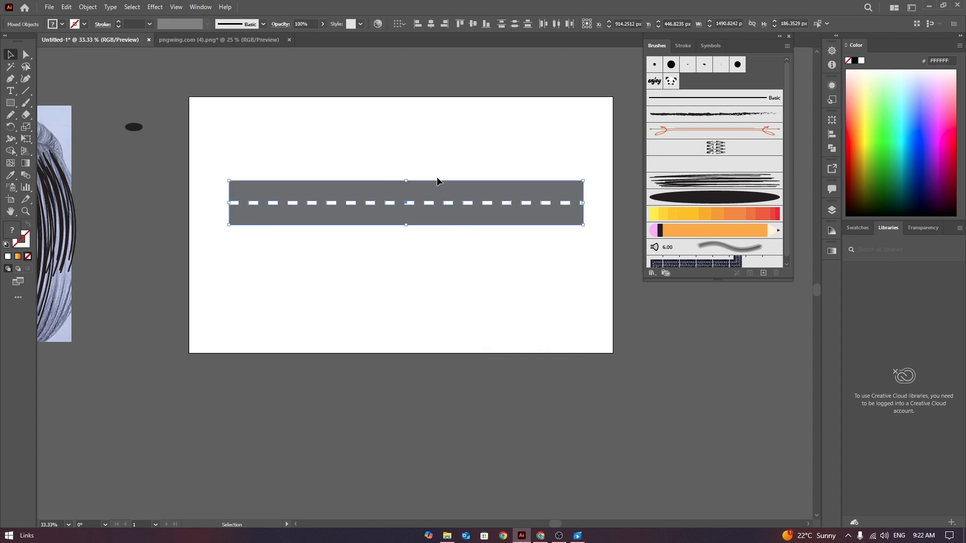
{"action": "mouse_move", "coordinate": [438, 193]}
{"action": "left_mouse_down"}
{"action": "mouse_move", "coordinate": [717, 81]}
{"action": "mouse_move", "coordinate": [702, 80]}
{"action": "left_mouse_up"}
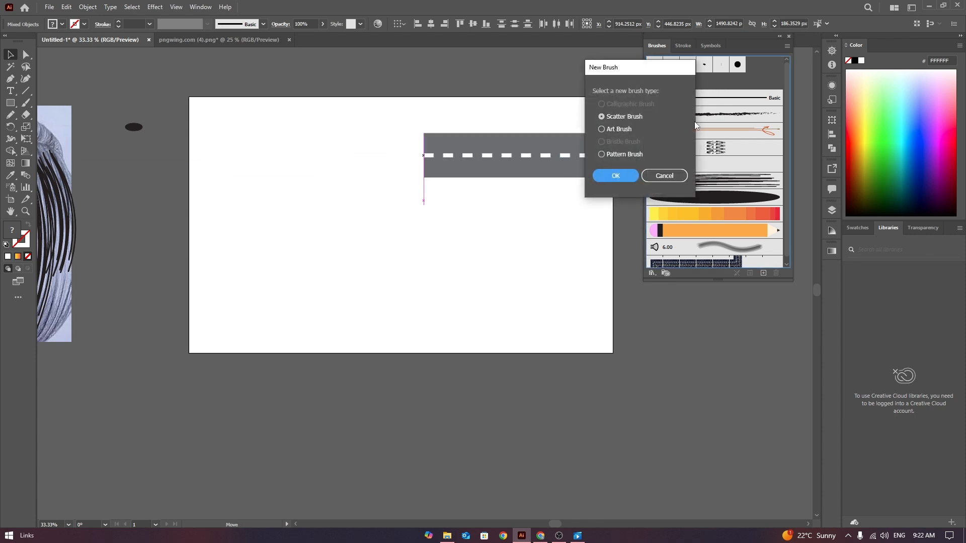
{"action": "left_click", "coordinate": [602, 130]}
{"action": "left_click", "coordinate": [614, 176]}
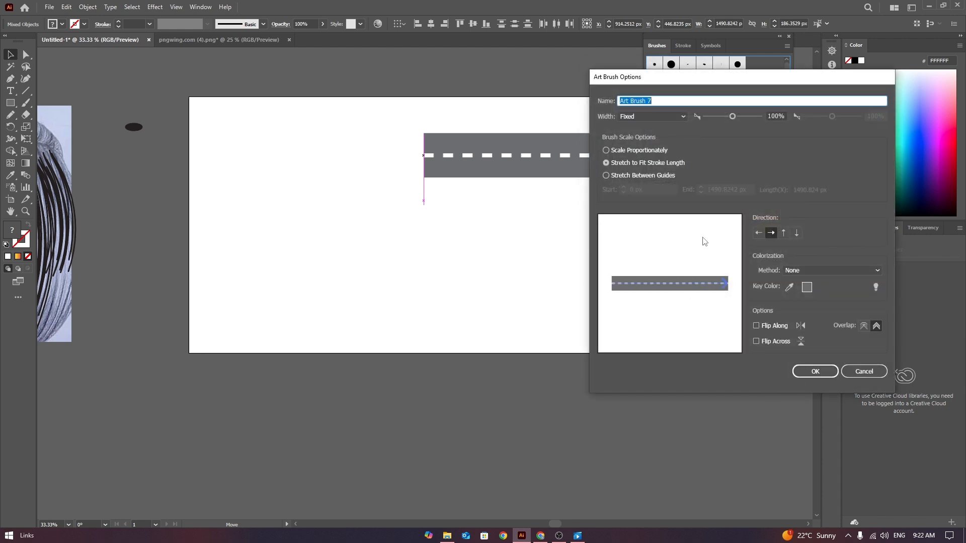
{"action": "left_click", "coordinate": [815, 371]}
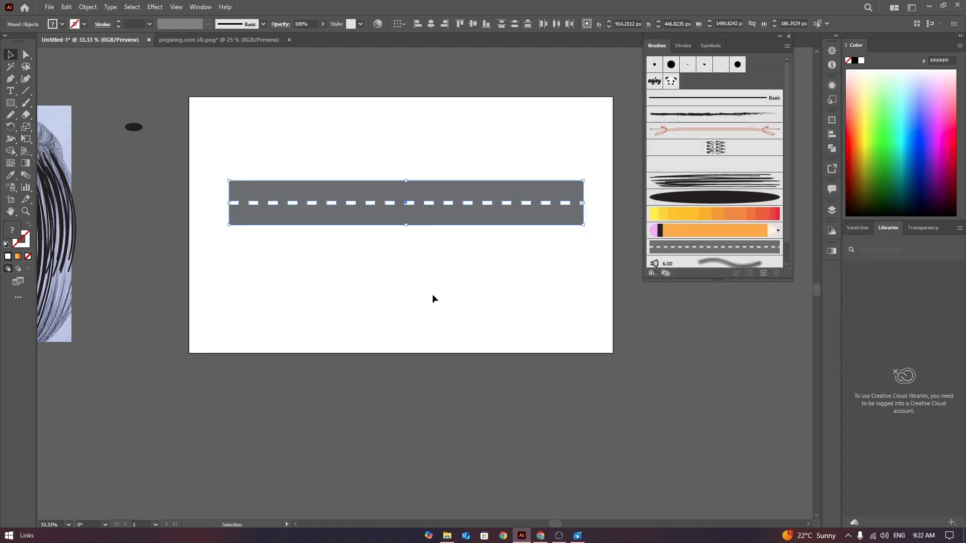
Move the straight road artwork off the artboard into the empty area below it
{"action": "left_click", "coordinate": [431, 147]}
{"action": "left_click", "coordinate": [338, 196]}
{"action": "left_click_drag", "start_coordinate": [464, 209], "coordinate": [466, 446]}
Draw an S-shaped curve about 1464 by 1067 px across the artboard with the Pencil tool and apply the road art brush
{"action": "key", "text": "n"}
{"action": "mouse_move", "coordinate": [231, 361]}
{"action": "left_mouse_down"}
{"action": "mouse_move", "coordinate": [266, 271]}
{"action": "mouse_move", "coordinate": [412, 236]}
{"action": "mouse_move", "coordinate": [518, 227]}
{"action": "mouse_move", "coordinate": [578, 144]}
{"action": "mouse_move", "coordinate": [564, 107]}
{"action": "left_mouse_up"}
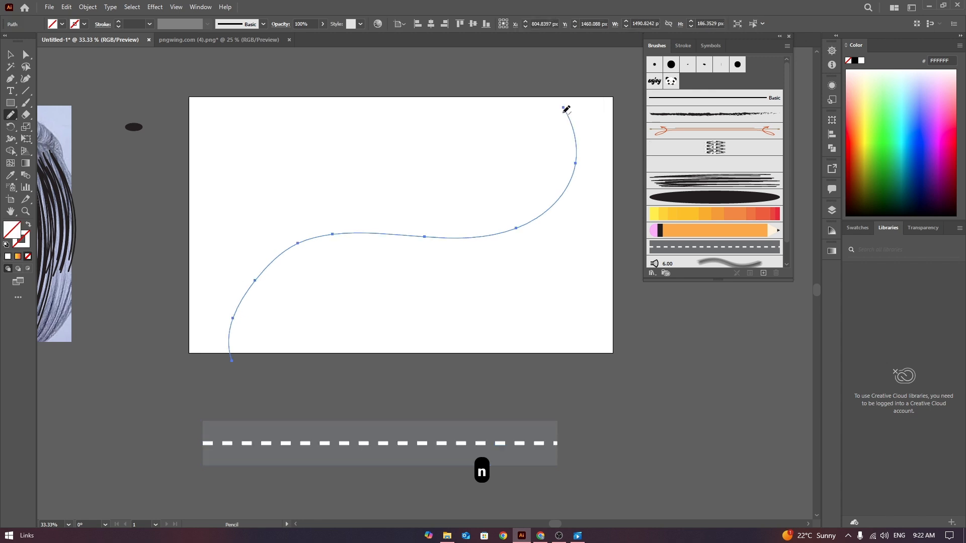
{"action": "left_click", "coordinate": [15, 56]}
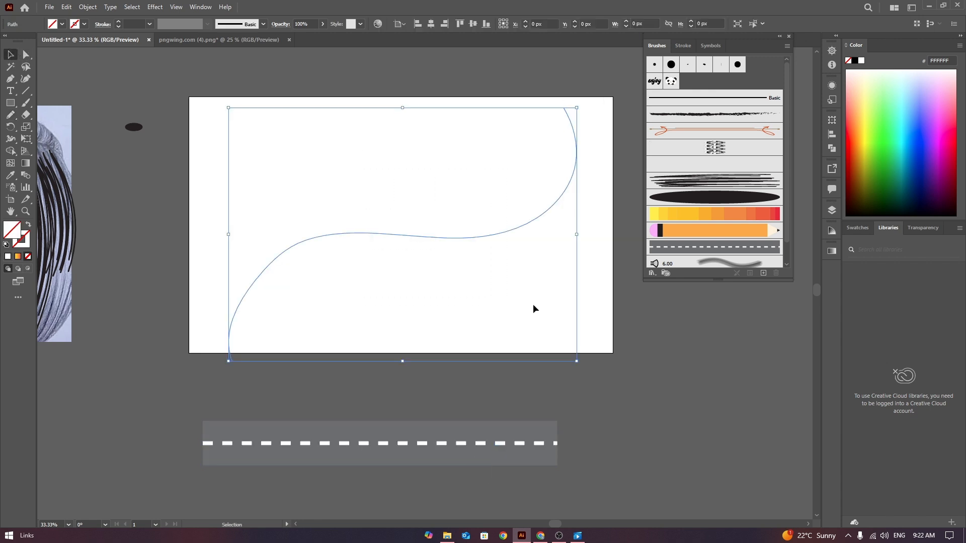
{"action": "left_click", "coordinate": [717, 248]}
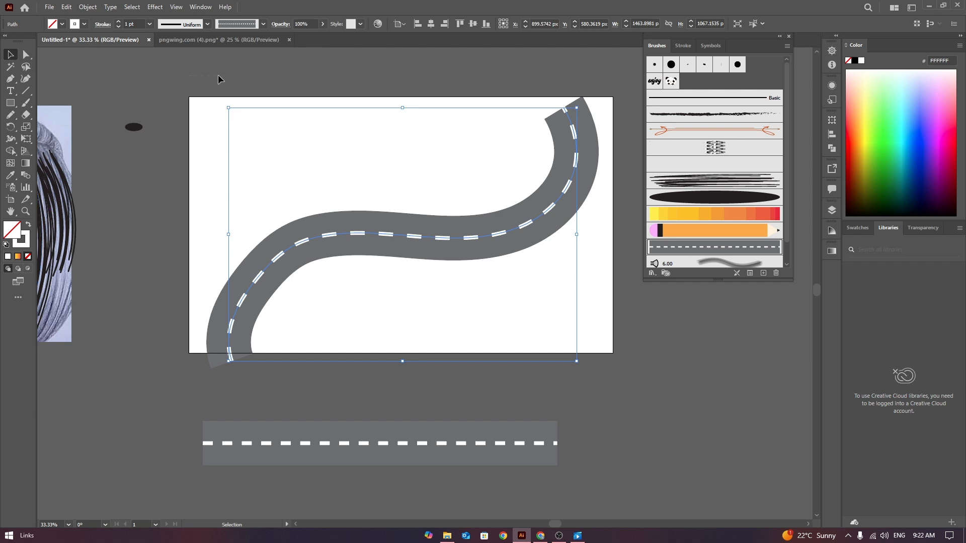
{"action": "left_click", "coordinate": [395, 129]}
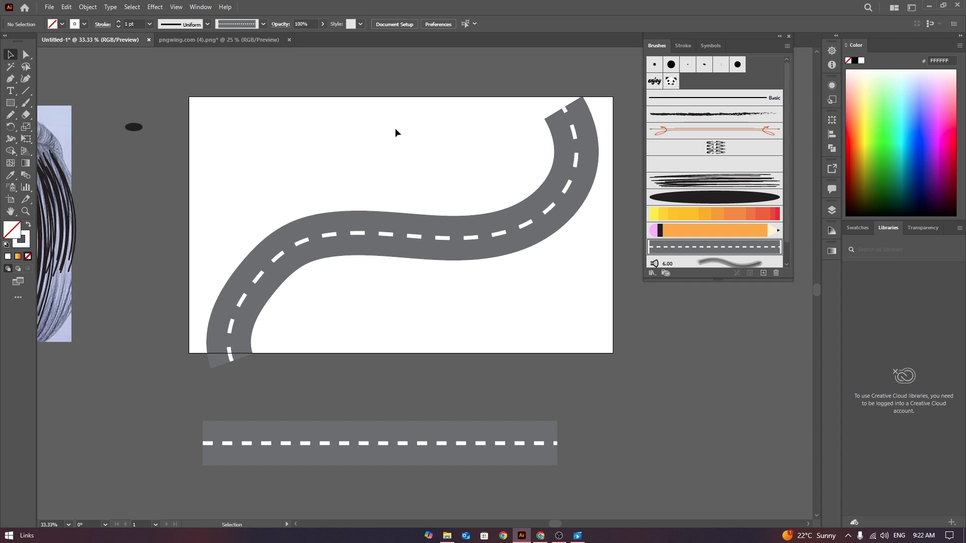
Resize the curved road path to be slightly narrower, keeping it spread across the artboard
{"action": "left_click_drag", "start_coordinate": [371, 133], "coordinate": [428, 246]}
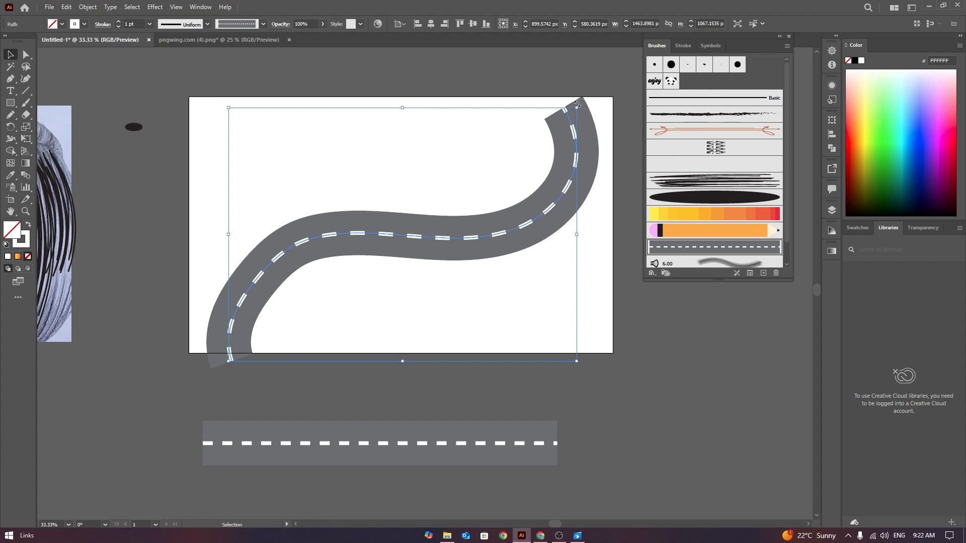
{"action": "left_click_drag", "start_coordinate": [578, 107], "coordinate": [550, 178]}
{"action": "left_click_drag", "start_coordinate": [390, 177], "coordinate": [383, 111]}
{"action": "left_click", "coordinate": [259, 105]}
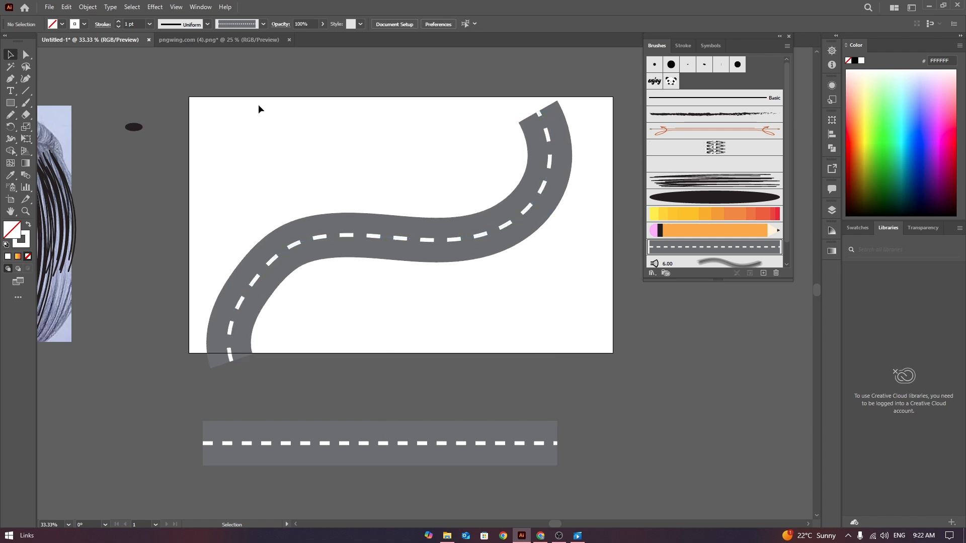
Delete the curved road and the straight road artwork below the artboard
{"action": "key", "text": "Delete"}
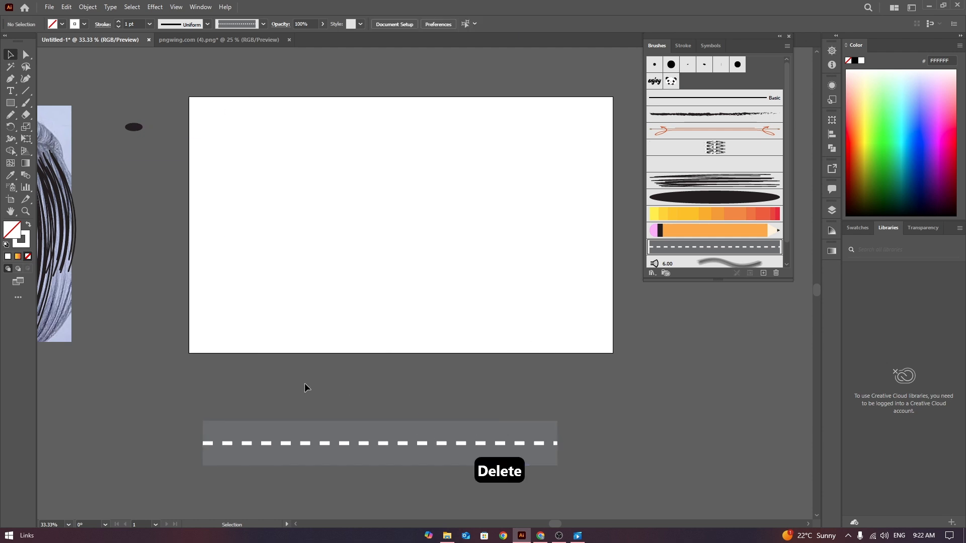
{"action": "left_click_drag", "start_coordinate": [304, 383], "coordinate": [597, 470]}
{"action": "key", "text": "Delete"}
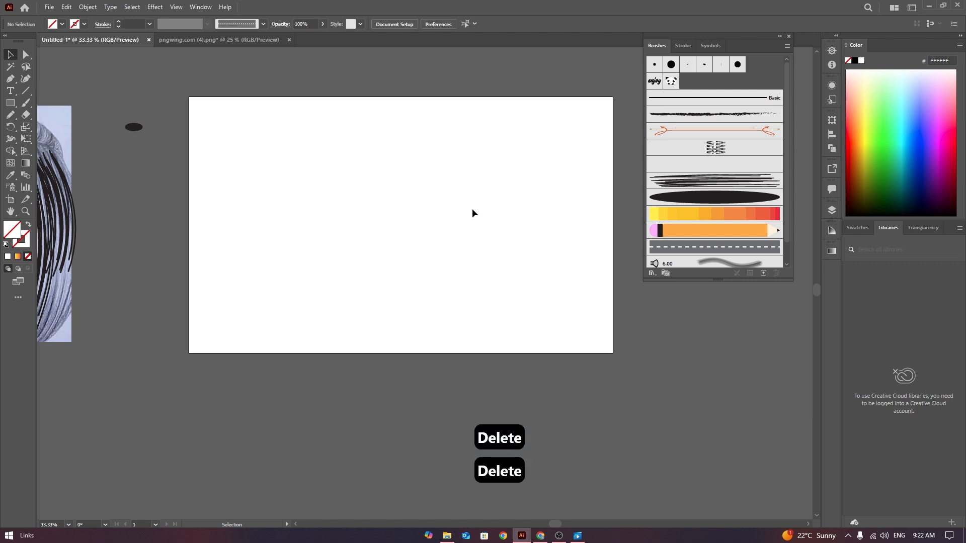
Start a new bristle brush with the Round Blunt shape and a size of 3.77 mm
{"action": "left_click", "coordinate": [763, 273]}
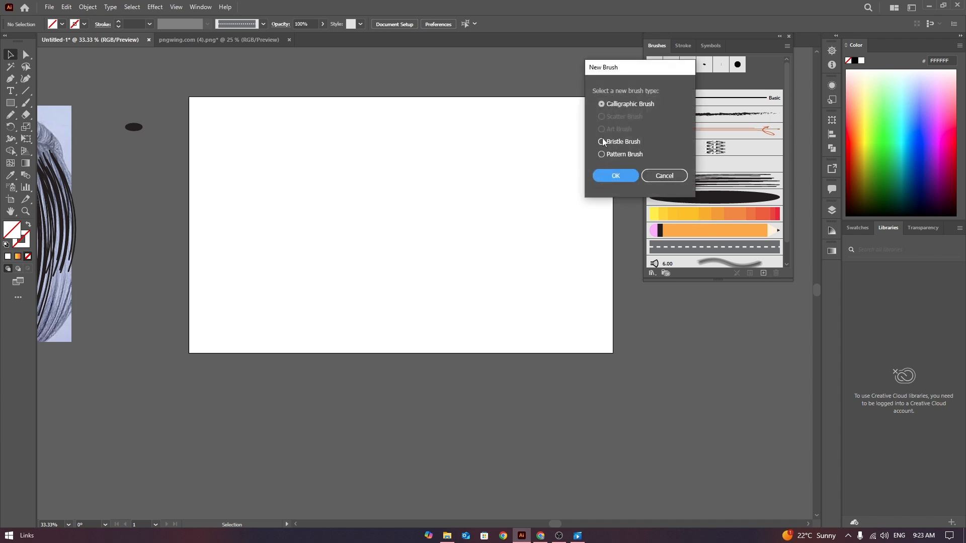
{"action": "left_click", "coordinate": [601, 143]}
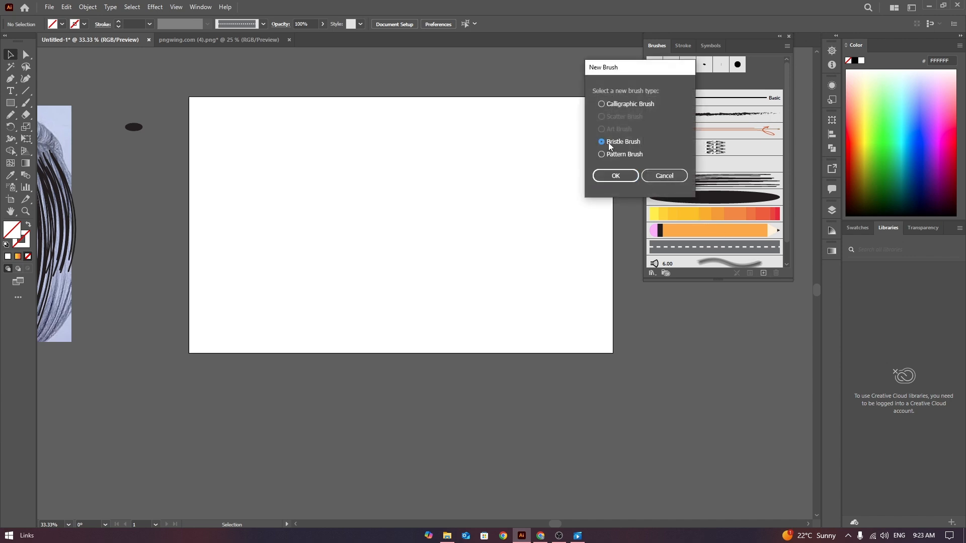
{"action": "left_click", "coordinate": [615, 176]}
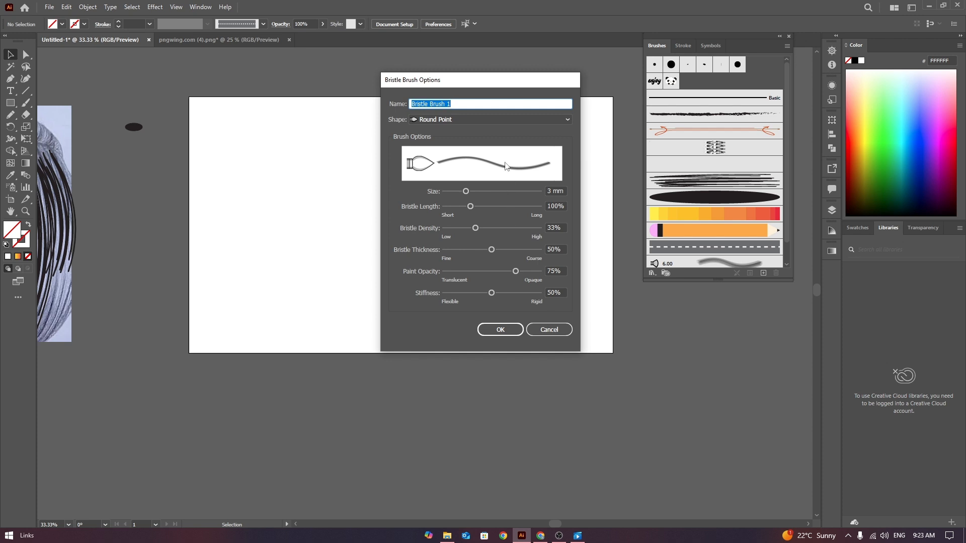
{"action": "left_click", "coordinate": [461, 120]}
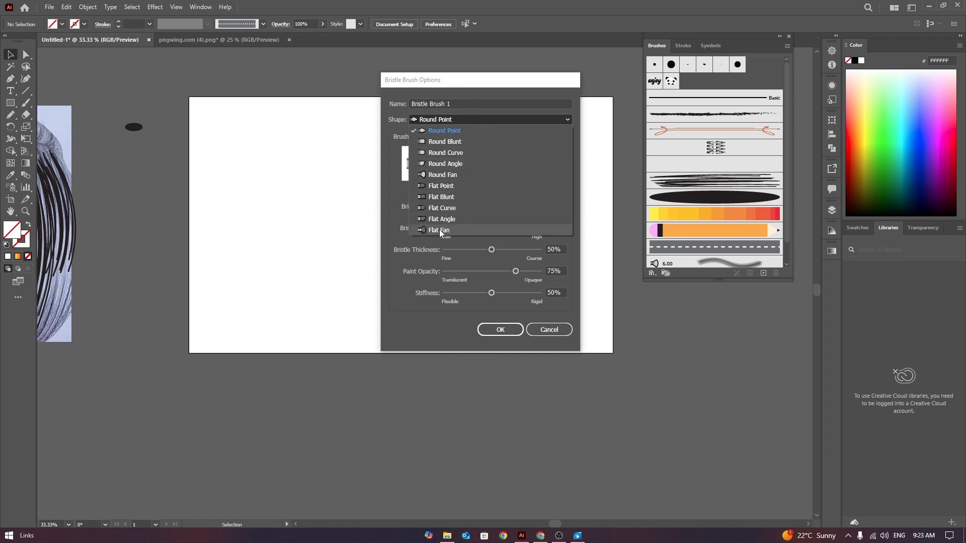
{"action": "left_click", "coordinate": [466, 143]}
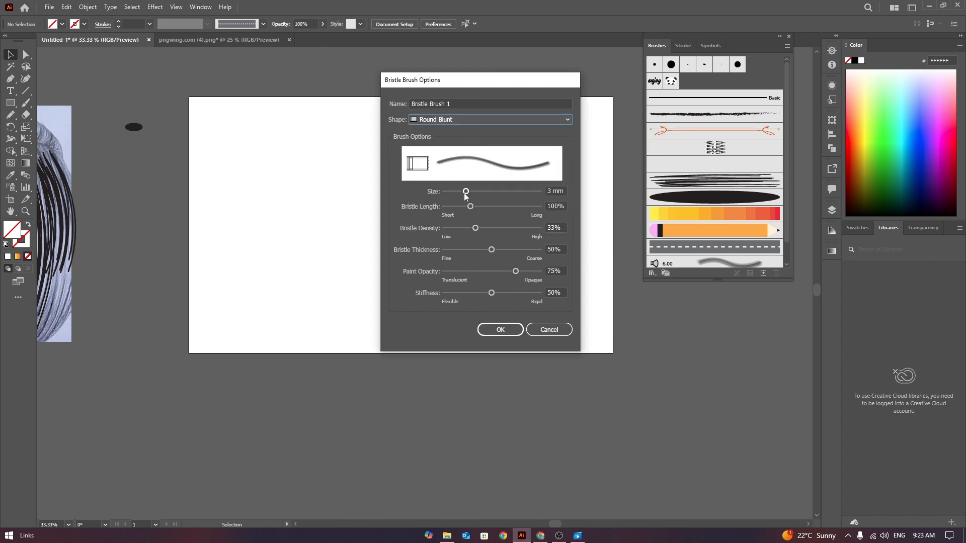
{"action": "left_click_drag", "start_coordinate": [465, 191], "coordinate": [474, 192]}
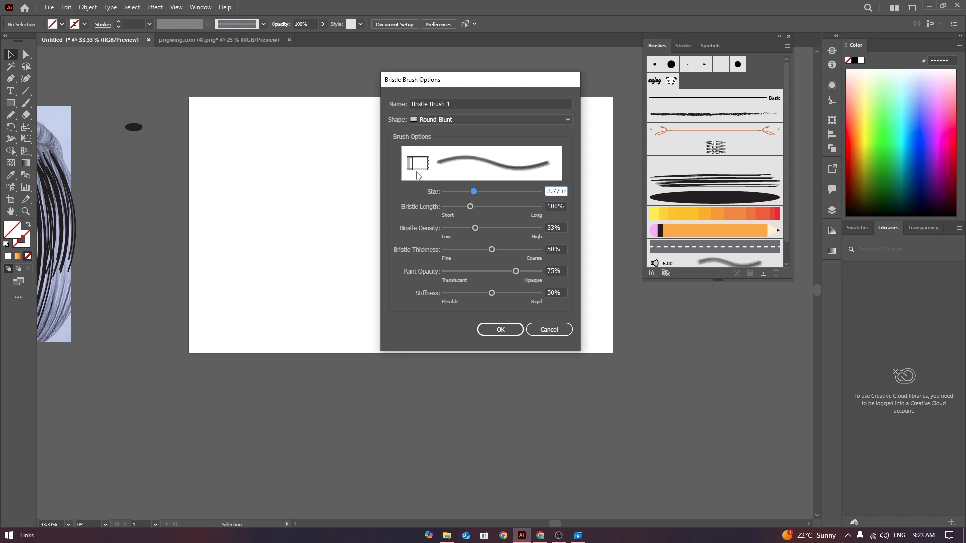
Try the Round Fan and Flat Point shapes for the bristle brush and settle on Flat Fan
{"action": "left_click", "coordinate": [460, 123]}
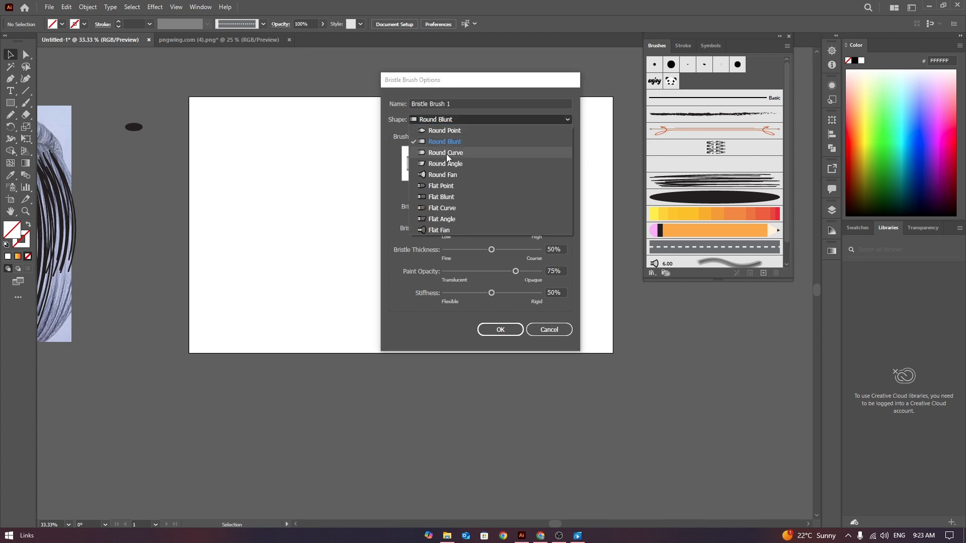
{"action": "left_click", "coordinate": [436, 175]}
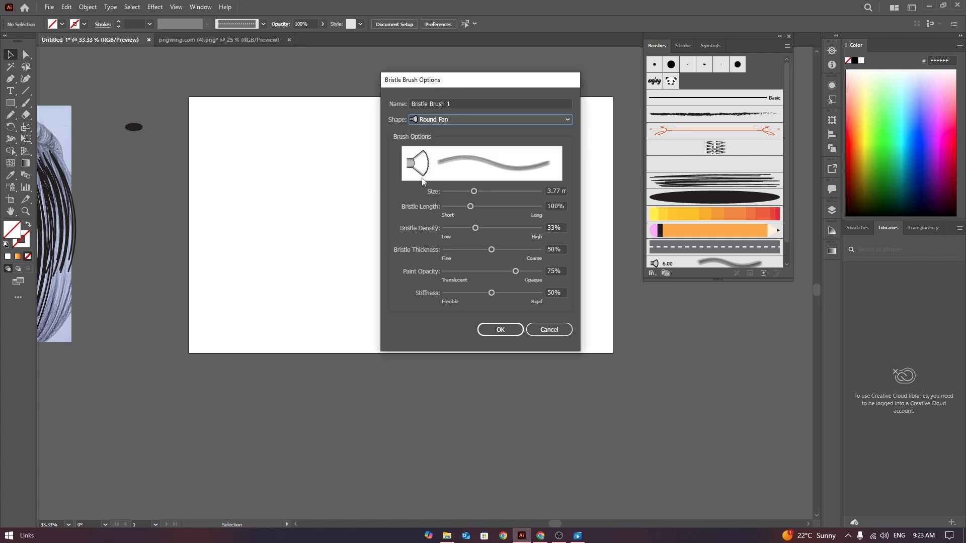
{"action": "left_click", "coordinate": [466, 121]}
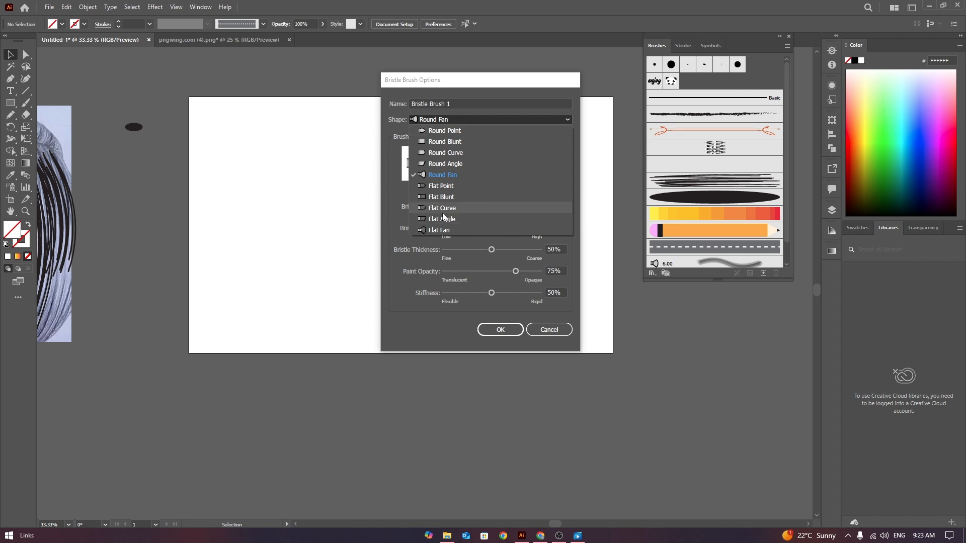
{"action": "left_click", "coordinate": [463, 185]}
{"action": "left_click", "coordinate": [470, 123]}
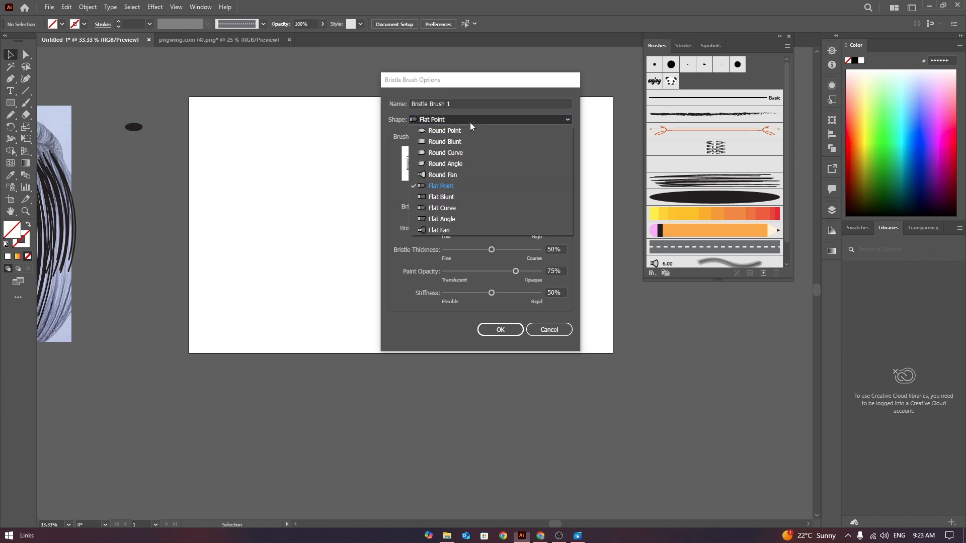
{"action": "left_click", "coordinate": [453, 229]}
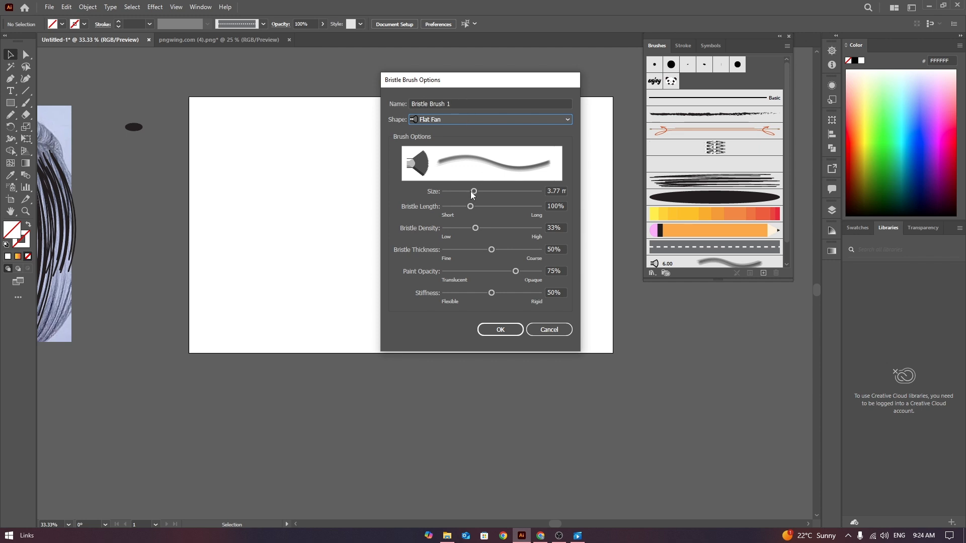
Create the bristle brush with size 4.97 mm, length 117%, density 59%, thickness 70%, paint opacity 78% and stiffness 82%
{"action": "mouse_move", "coordinate": [474, 191]}
{"action": "left_mouse_down"}
{"action": "mouse_move", "coordinate": [487, 193]}
{"action": "mouse_move", "coordinate": [489, 210]}
{"action": "mouse_move", "coordinate": [460, 207]}
{"action": "mouse_move", "coordinate": [480, 213]}
{"action": "mouse_move", "coordinate": [477, 231]}
{"action": "mouse_move", "coordinate": [501, 229]}
{"action": "mouse_move", "coordinate": [488, 252]}
{"action": "mouse_move", "coordinate": [466, 253]}
{"action": "mouse_move", "coordinate": [511, 255]}
{"action": "mouse_move", "coordinate": [489, 276]}
{"action": "mouse_move", "coordinate": [520, 273]}
{"action": "mouse_move", "coordinate": [508, 294]}
{"action": "mouse_move", "coordinate": [523, 312]}
{"action": "left_mouse_up"}
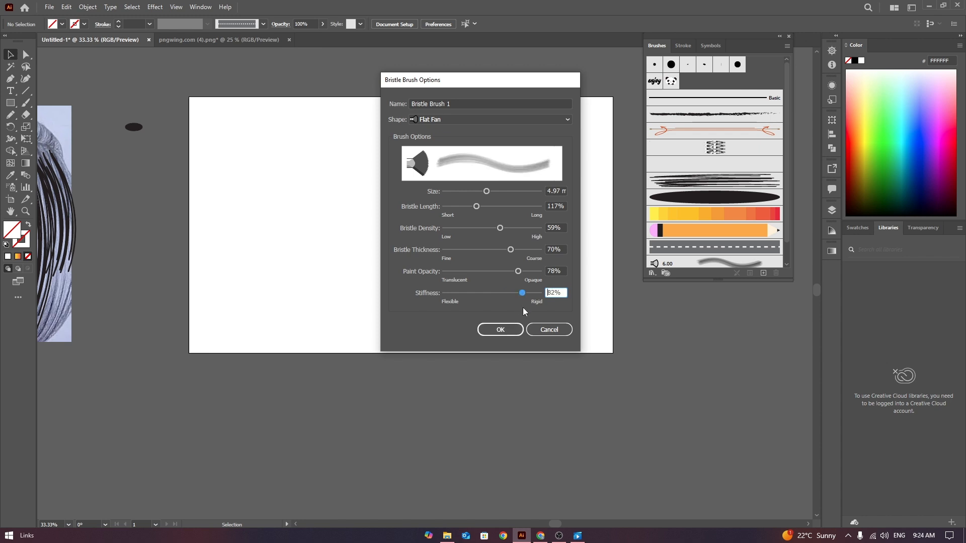
{"action": "left_click", "coordinate": [506, 330]}
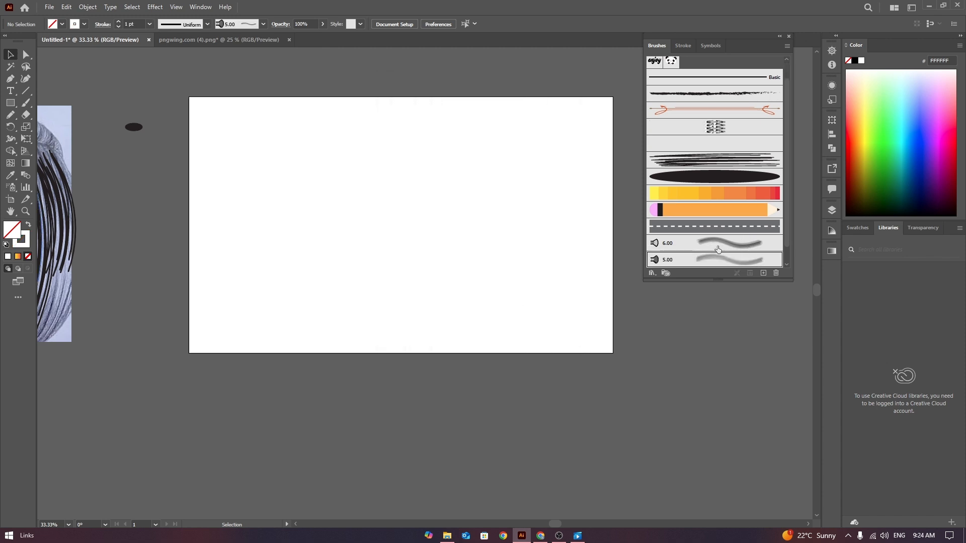
Paint a wavy yellow stroke across the artboard with the 6.00 bristle brush
{"action": "left_click", "coordinate": [738, 246]}
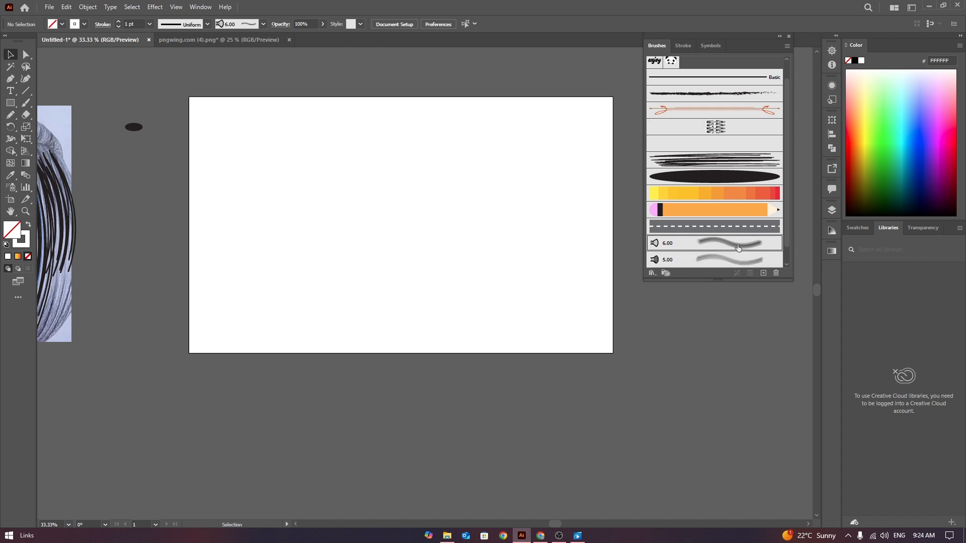
{"action": "left_click", "coordinate": [85, 24]}
{"action": "left_click", "coordinate": [43, 42]}
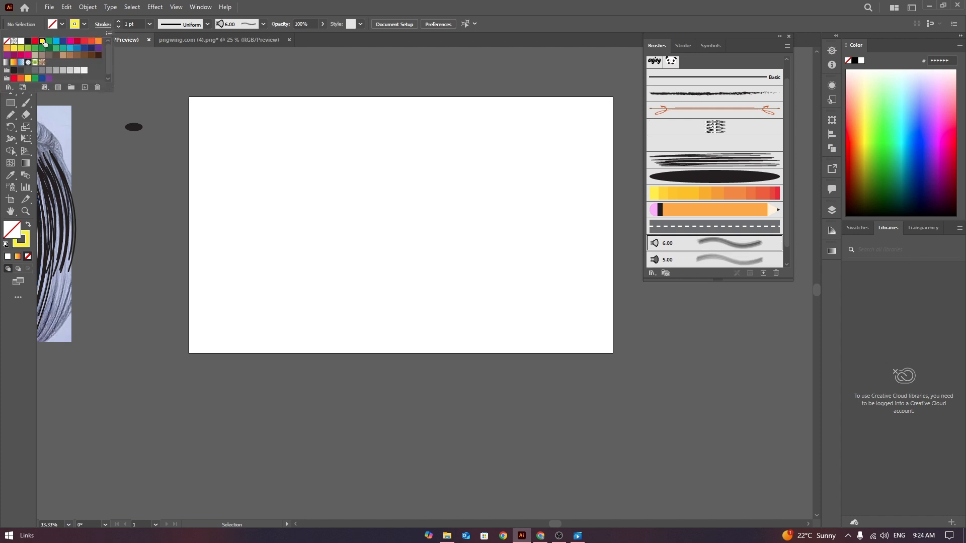
{"action": "left_click", "coordinate": [361, 203]}
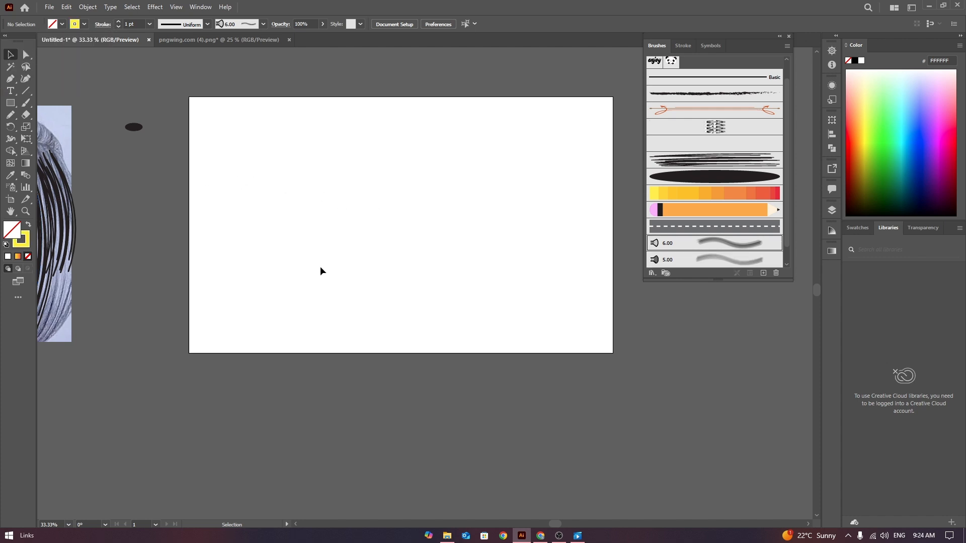
{"action": "key", "text": "b"}
{"action": "mouse_move", "coordinate": [229, 293]}
{"action": "left_mouse_down"}
{"action": "mouse_move", "coordinate": [283, 207]}
{"action": "mouse_move", "coordinate": [372, 206]}
{"action": "mouse_move", "coordinate": [417, 234]}
{"action": "mouse_move", "coordinate": [484, 255]}
{"action": "mouse_move", "coordinate": [528, 240]}
{"action": "mouse_move", "coordinate": [547, 207]}
{"action": "mouse_move", "coordinate": [547, 150]}
{"action": "left_mouse_up"}
{"action": "left_click", "coordinate": [11, 55]}
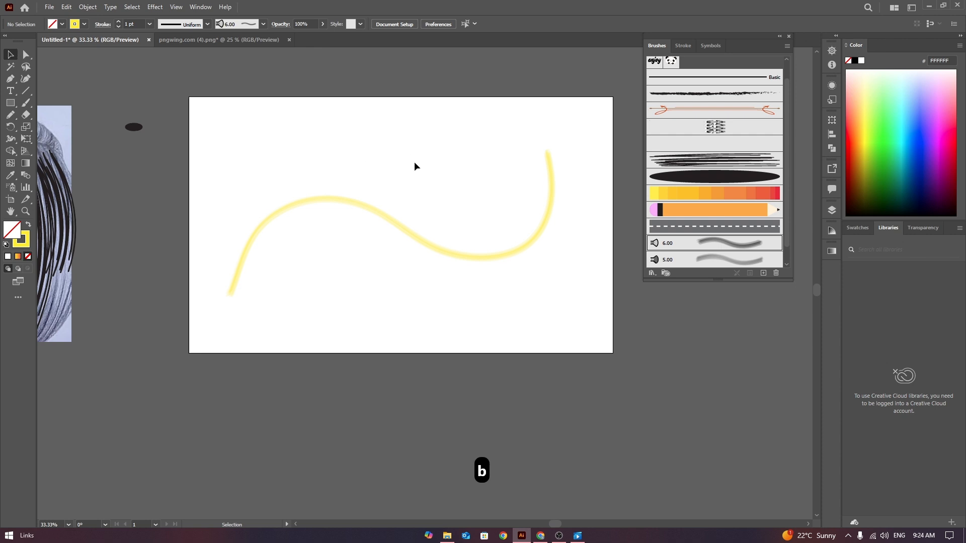
Set the yellow bristle stroke's weight to 9 pt
{"action": "left_click", "coordinate": [432, 245]}
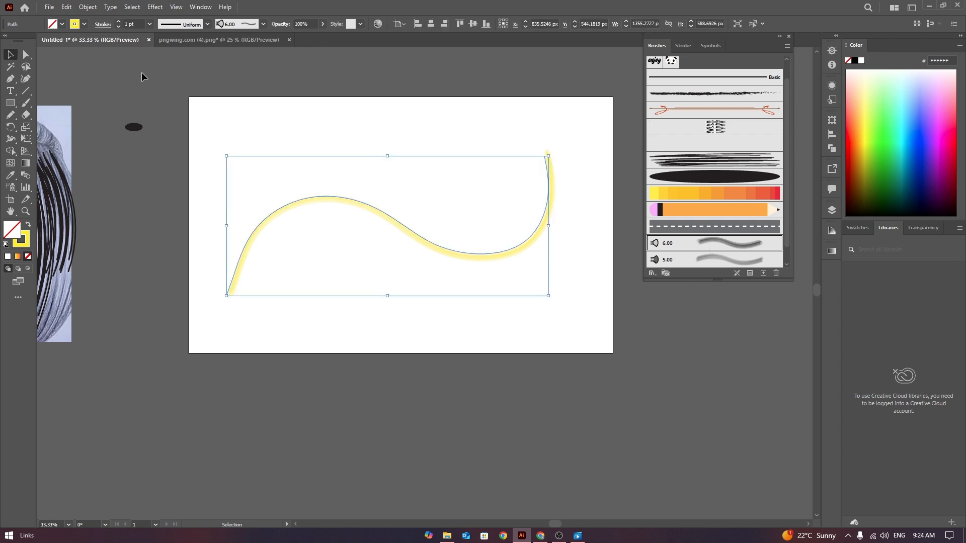
{"action": "left_click", "coordinate": [118, 22]}
{"action": "left_click", "coordinate": [119, 22]}
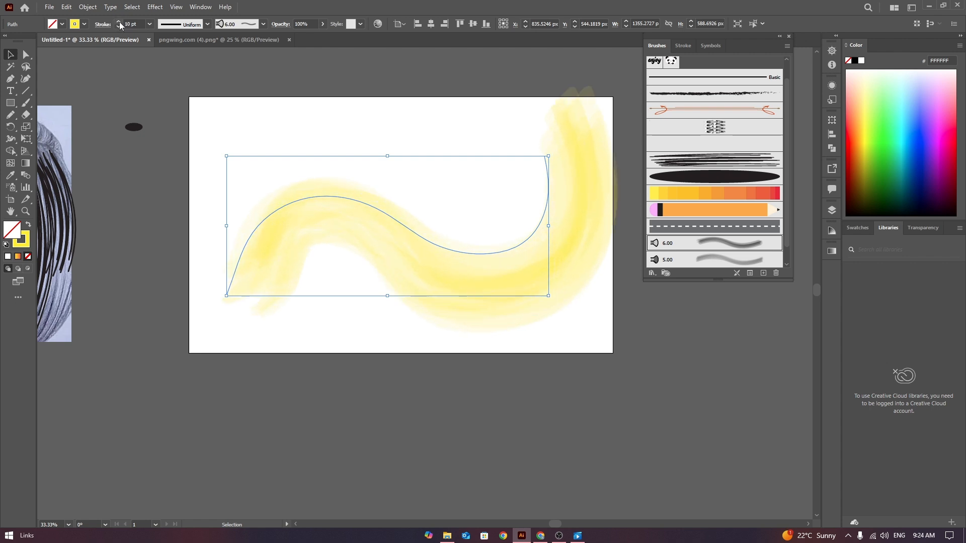
{"action": "left_click", "coordinate": [118, 25]}
{"action": "left_click", "coordinate": [477, 246]}
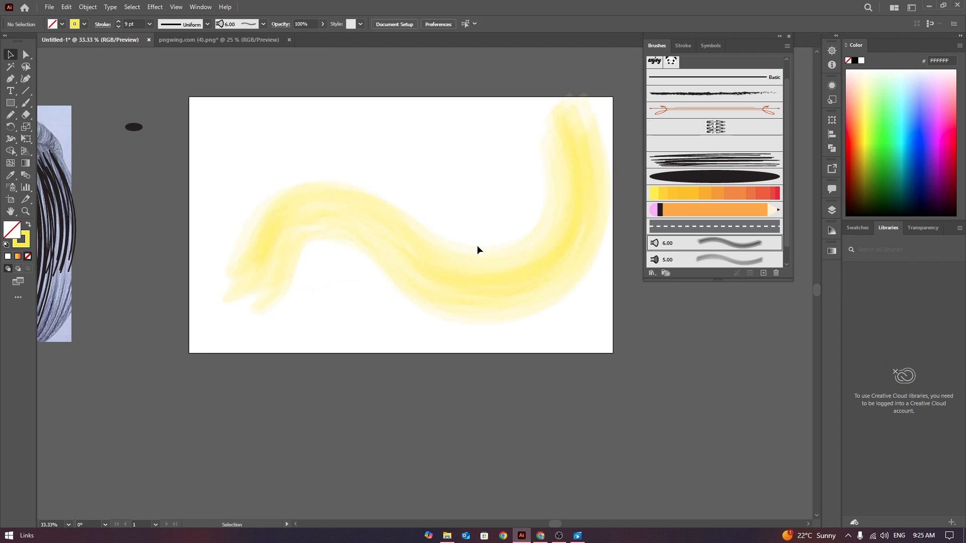
Move the yellow bristle stroke down so it straddles the artboard's lower edge and overlaps the dark canvas
{"action": "mouse_move", "coordinate": [517, 263]}
{"action": "left_mouse_down"}
{"action": "mouse_move", "coordinate": [532, 272]}
{"action": "mouse_move", "coordinate": [489, 270]}
{"action": "left_mouse_up"}
{"action": "left_click", "coordinate": [487, 113]}
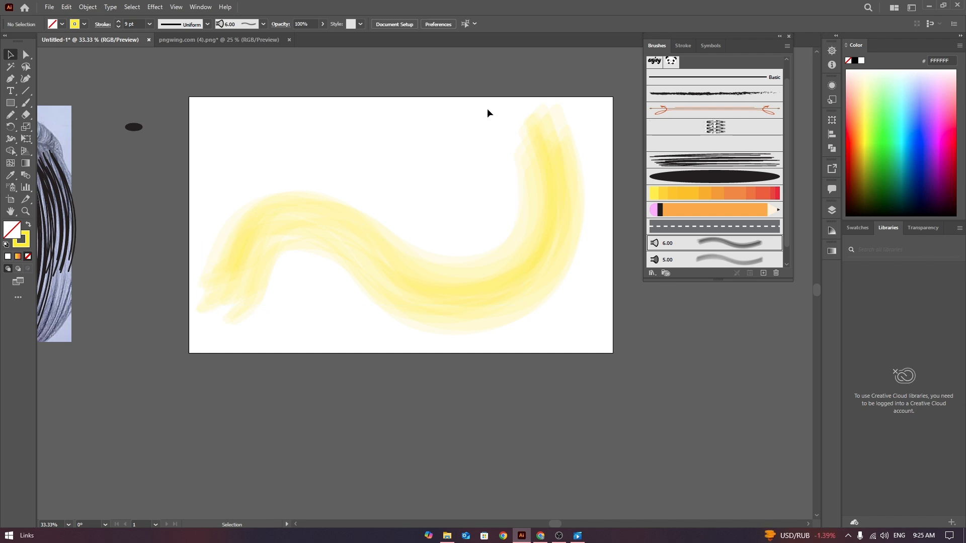
{"action": "left_click_drag", "start_coordinate": [425, 189], "coordinate": [496, 274]}
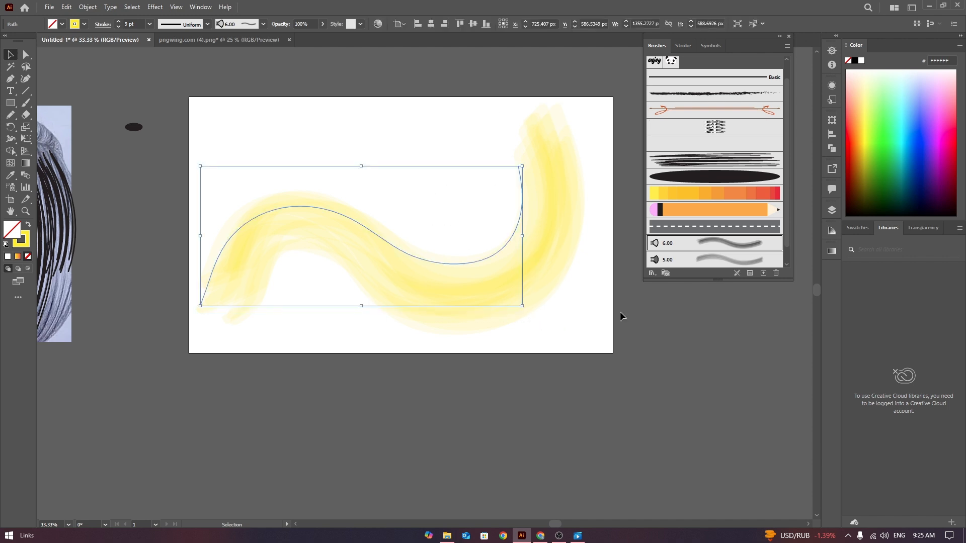
{"action": "left_click", "coordinate": [620, 312]}
{"action": "mouse_move", "coordinate": [508, 241]}
{"action": "left_mouse_down"}
{"action": "mouse_move", "coordinate": [479, 190]}
{"action": "mouse_move", "coordinate": [453, 423]}
{"action": "left_mouse_up"}
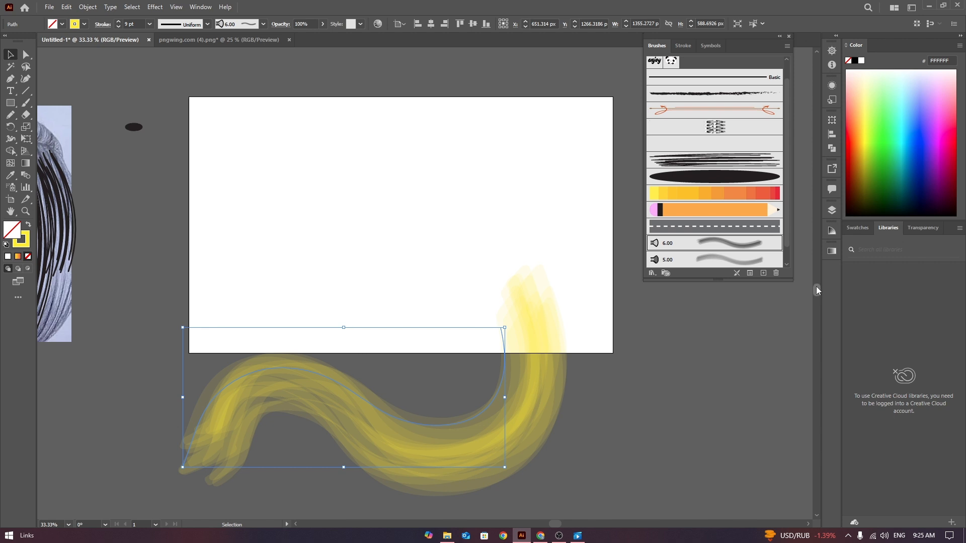
{"action": "left_click_drag", "start_coordinate": [817, 290], "coordinate": [818, 302]}
{"action": "mouse_move", "coordinate": [486, 301]}
{"action": "left_mouse_down"}
{"action": "mouse_move", "coordinate": [476, 380]}
{"action": "mouse_move", "coordinate": [534, 292]}
{"action": "left_mouse_up"}
{"action": "left_click", "coordinate": [638, 397]}
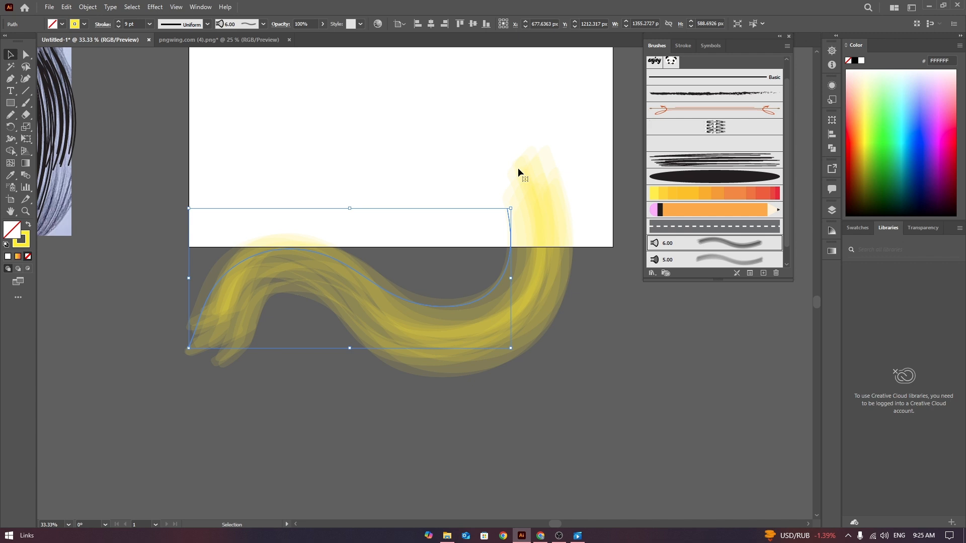
Delete the yellow bristle stroke and start a new brush
{"action": "left_click_drag", "start_coordinate": [371, 147], "coordinate": [563, 248]}
{"action": "key", "text": "Delete"}
{"action": "left_click", "coordinate": [764, 273]}
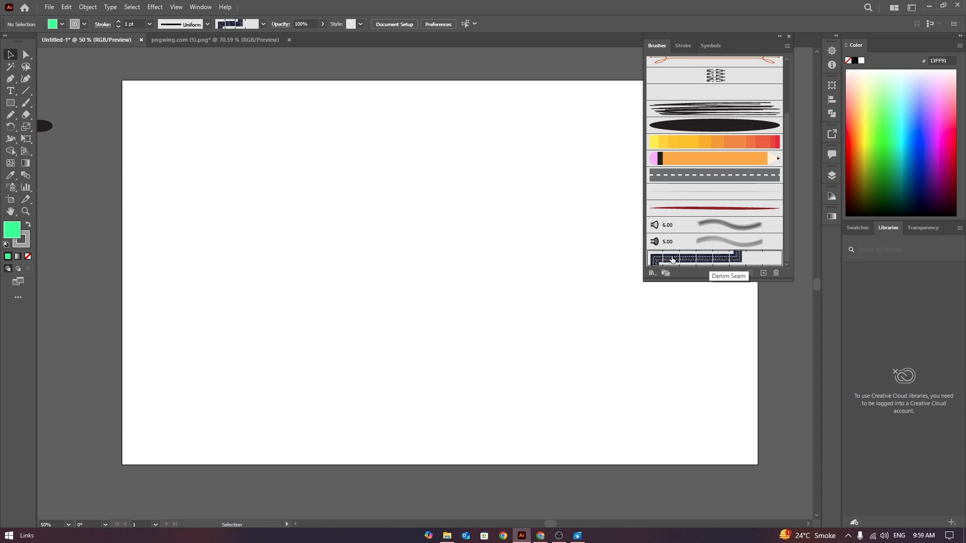
Draw a horizontal line about 1050 px long with the Pen tool and apply the Denim Seam pattern brush to it
{"action": "left_click", "coordinate": [10, 79]}
{"action": "left_click", "coordinate": [180, 249]}
{"action": "left_click", "coordinate": [556, 248]}
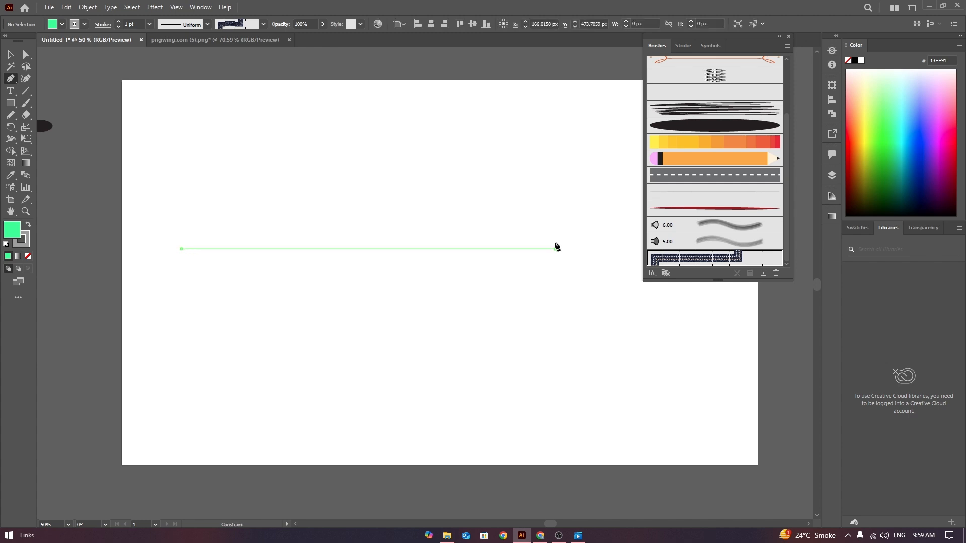
{"action": "key", "text": "v"}
{"action": "left_click_drag", "start_coordinate": [305, 163], "coordinate": [557, 342]}
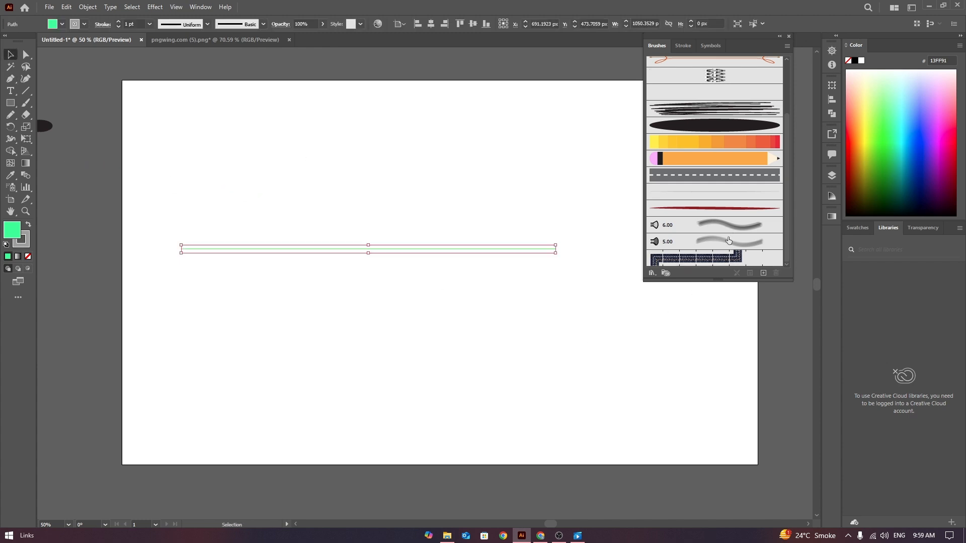
{"action": "left_click", "coordinate": [718, 259]}
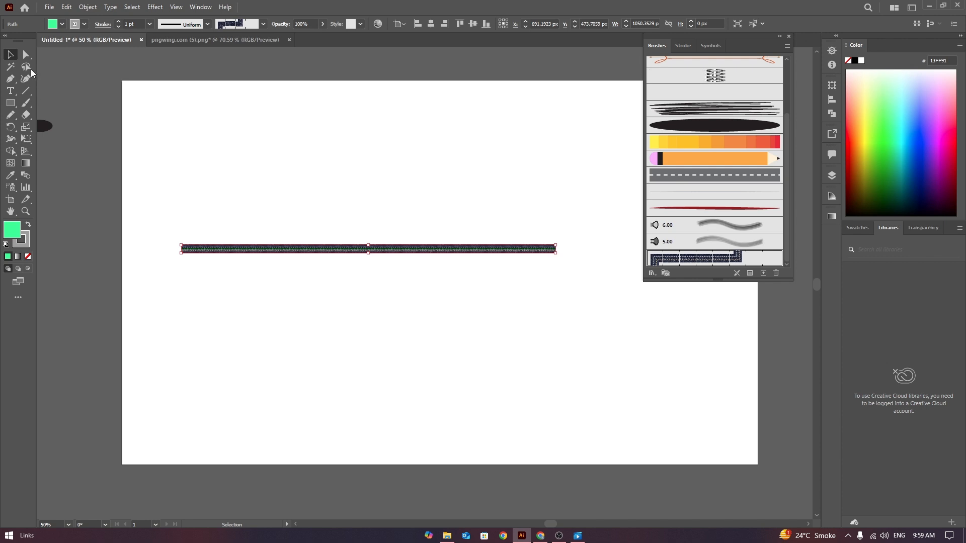
Lengthen the denim line to about 1375 px from its centre and move it slightly up and to the right
{"action": "left_click_drag", "start_coordinate": [289, 173], "coordinate": [418, 276]}
{"action": "left_click_drag", "start_coordinate": [556, 256], "coordinate": [613, 309]}
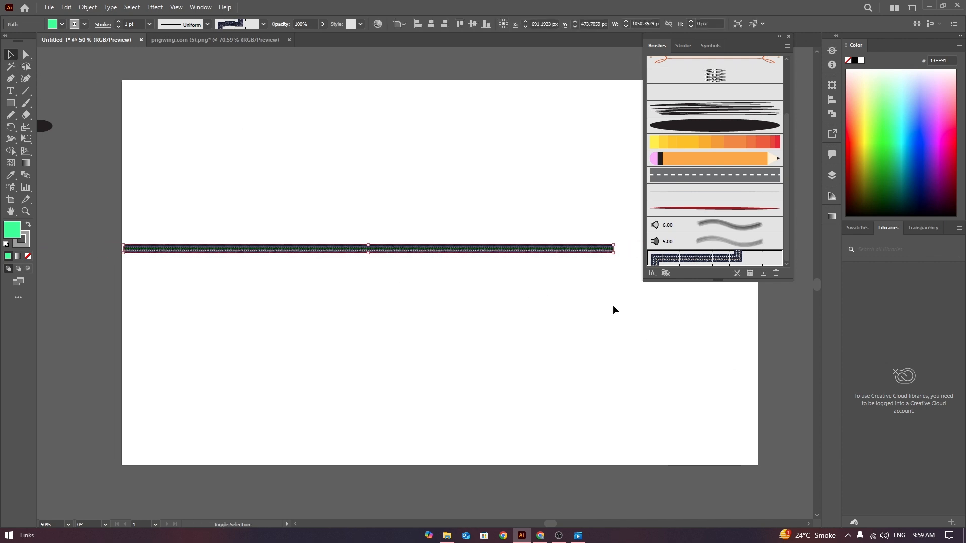
{"action": "left_click_drag", "start_coordinate": [371, 246], "coordinate": [382, 166]}
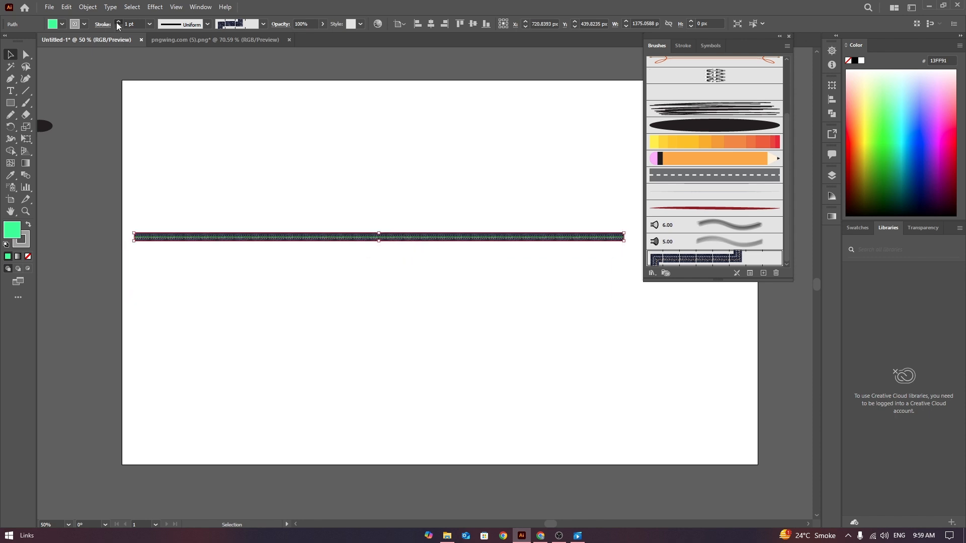
Raise the denim line's stroke weight to 19 pt and shift the line slightly upward
{"action": "left_click", "coordinate": [117, 23]}
{"action": "left_click", "coordinate": [117, 23]}
{"action": "left_click", "coordinate": [117, 23]}
{"action": "left_click", "coordinate": [117, 22]}
{"action": "left_click", "coordinate": [117, 22]}
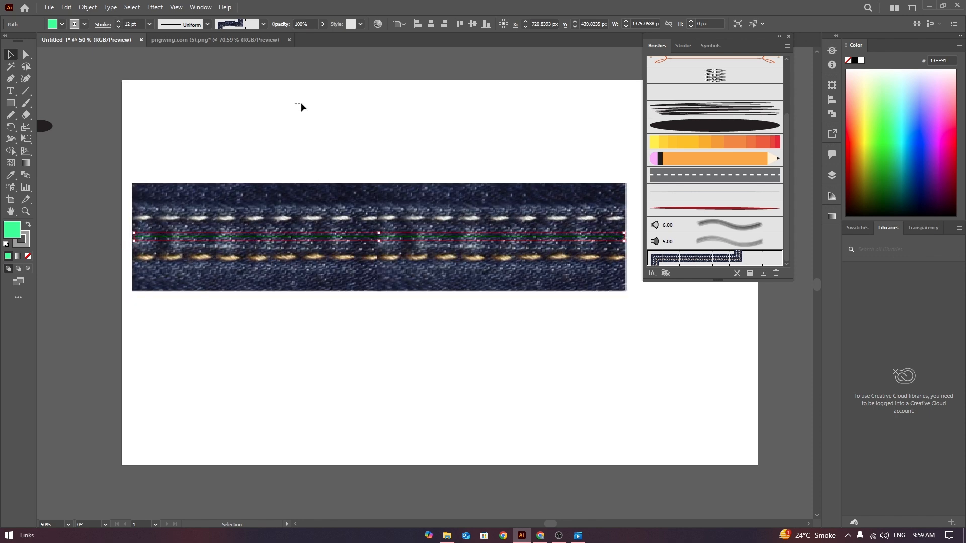
{"action": "left_click", "coordinate": [300, 102]}
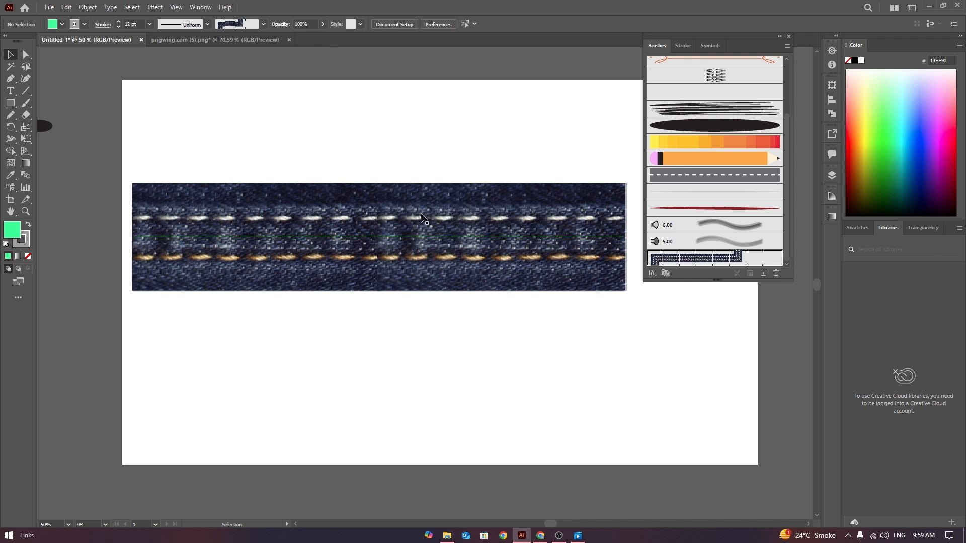
{"action": "left_click_drag", "start_coordinate": [421, 212], "coordinate": [424, 204]}
{"action": "left_click", "coordinate": [117, 22]}
{"action": "left_click", "coordinate": [118, 22]}
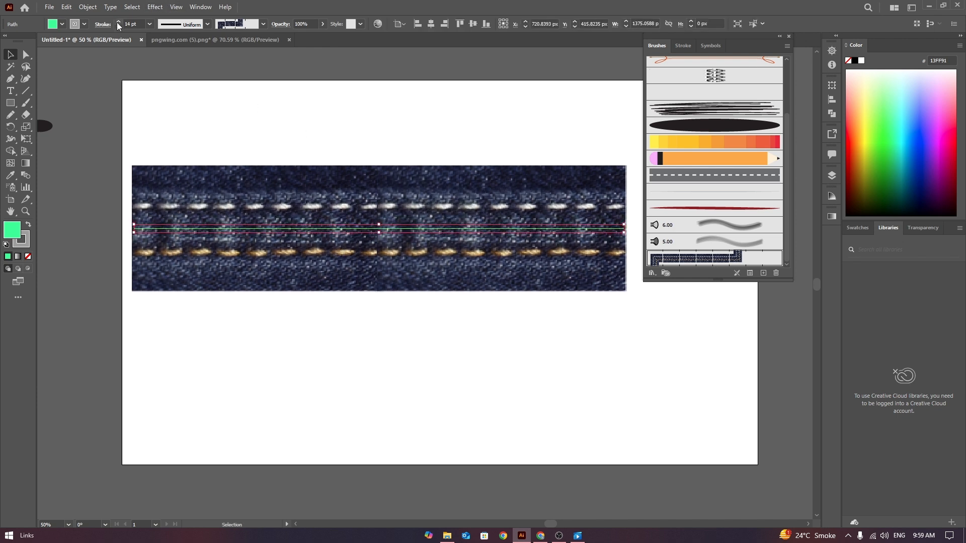
{"action": "left_click", "coordinate": [117, 22]}
{"action": "left_click", "coordinate": [117, 22]}
{"action": "left_click", "coordinate": [117, 23]}
{"action": "left_click", "coordinate": [117, 23]}
{"action": "left_click", "coordinate": [117, 22]}
{"action": "left_click", "coordinate": [224, 79]}
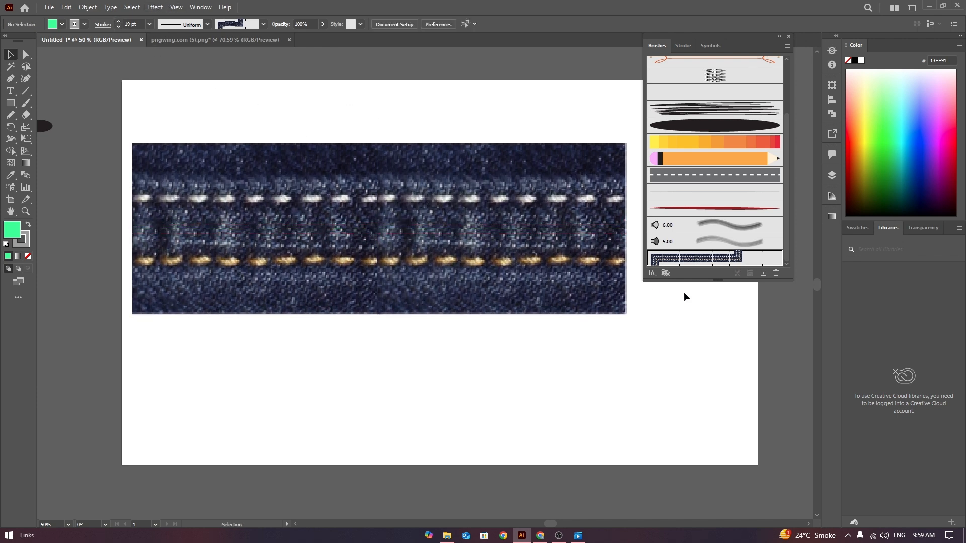
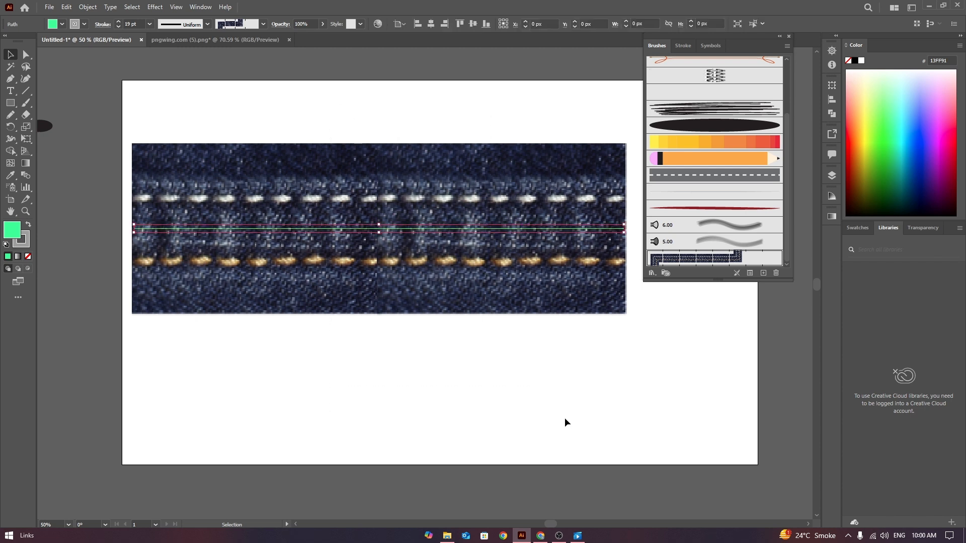
Draw a vertical green rectangle about 217 × 752 px and fully round its two upper corners
{"action": "left_click_drag", "start_coordinate": [223, 135], "coordinate": [301, 403]}
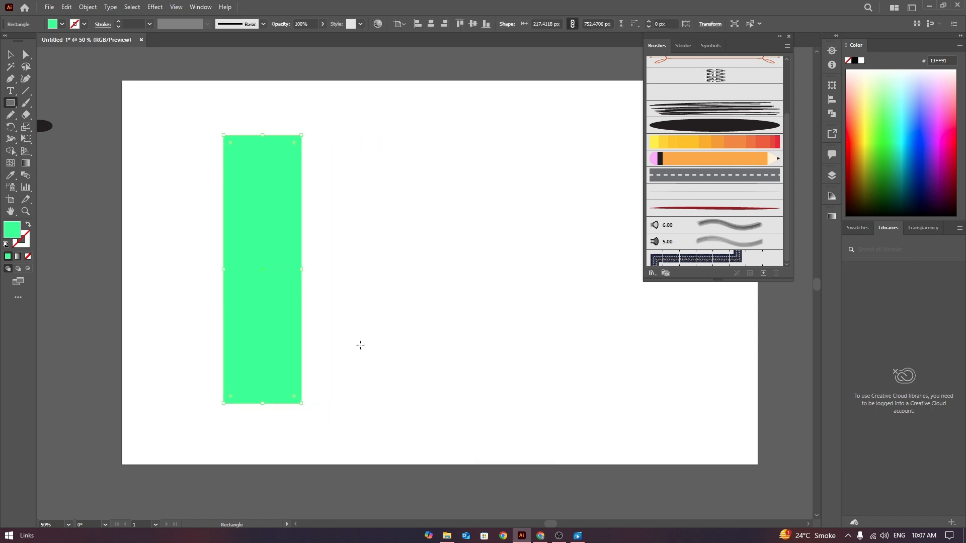
{"action": "left_click", "coordinate": [26, 54]}
{"action": "left_click_drag", "start_coordinate": [199, 113], "coordinate": [290, 187]}
{"action": "left_click", "coordinate": [355, 212]}
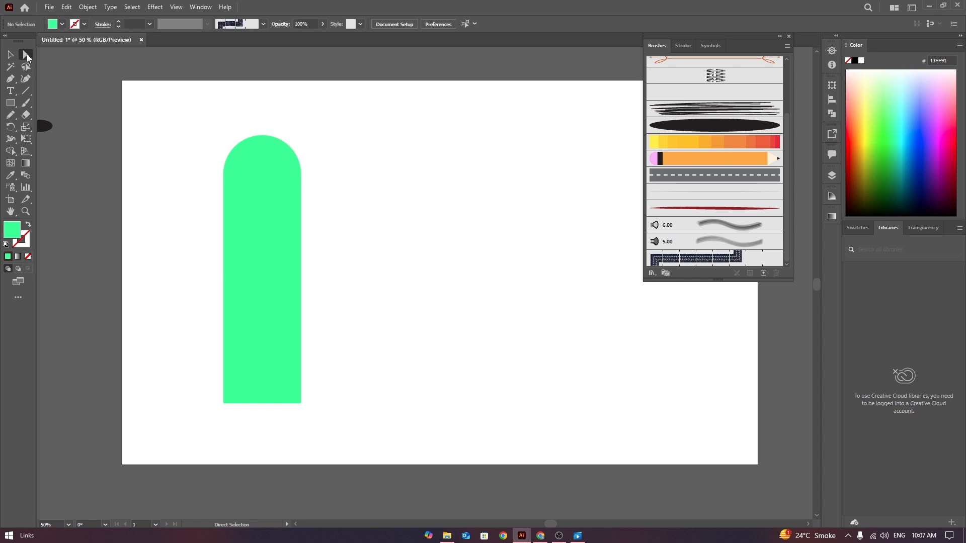
{"action": "key", "text": "v"}
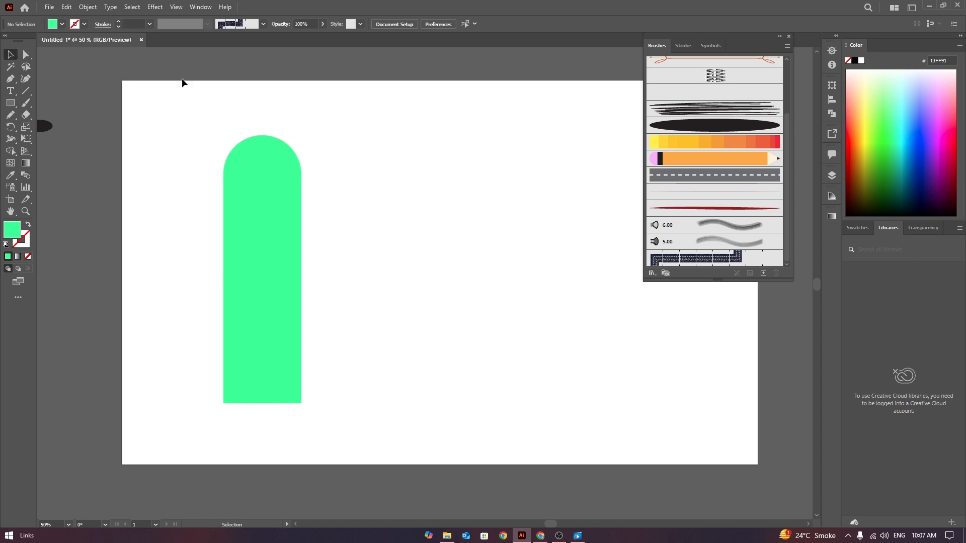
Draw a straight vertical centre line with the Pen tool from the green shape's rounded top to its bottom edge
{"action": "left_click", "coordinate": [10, 79]}
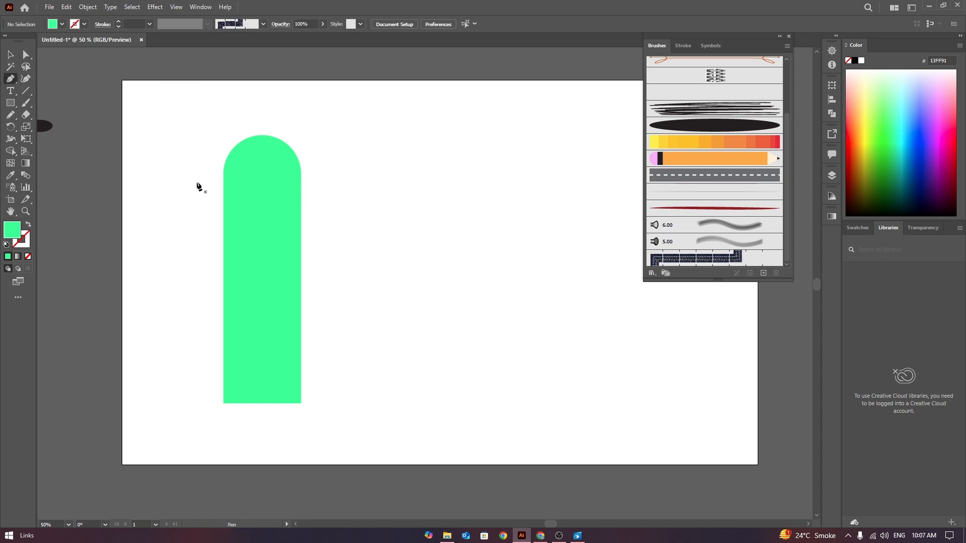
{"action": "left_click", "coordinate": [262, 135]}
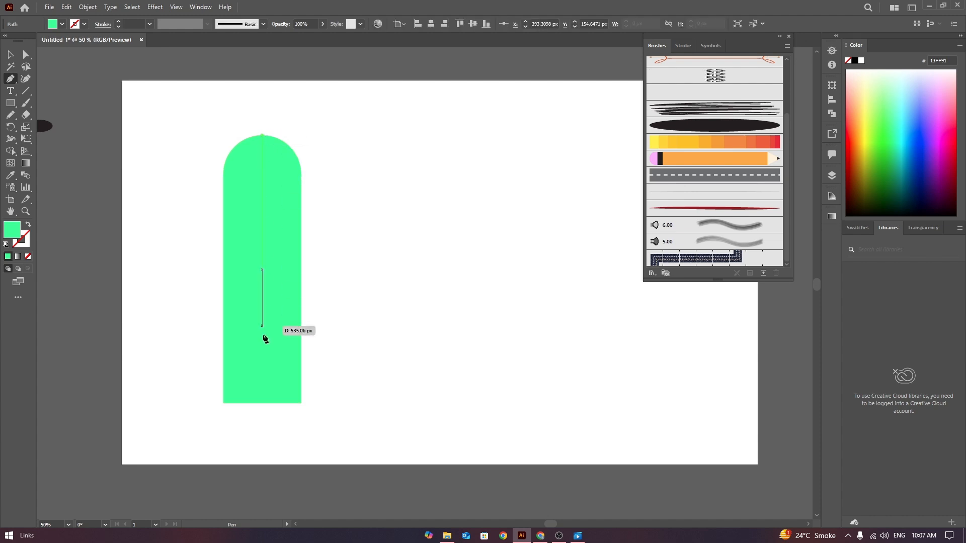
{"action": "left_click", "coordinate": [262, 403]}
{"action": "key", "text": "v"}
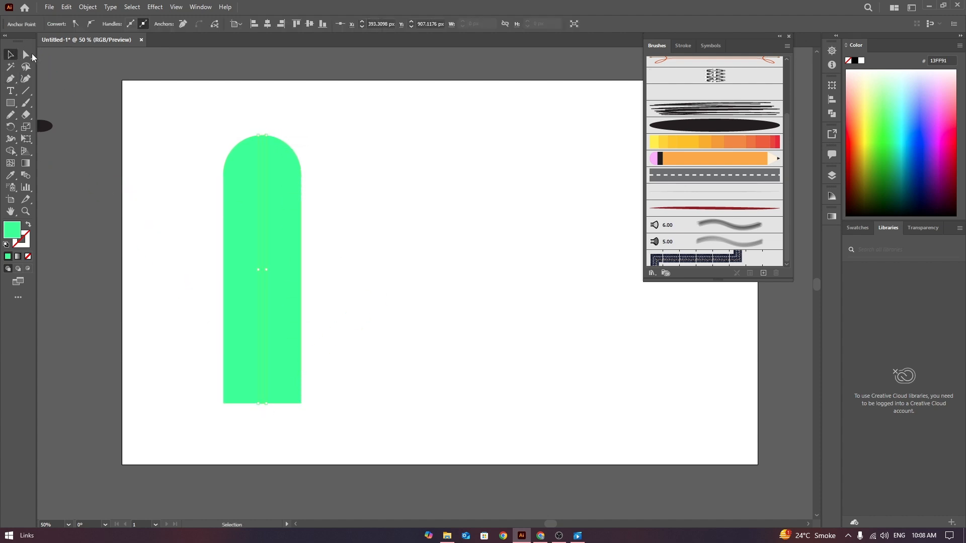
Give the centre line no fill and a yellow 6 pt stroke
{"action": "left_click", "coordinate": [262, 147]}
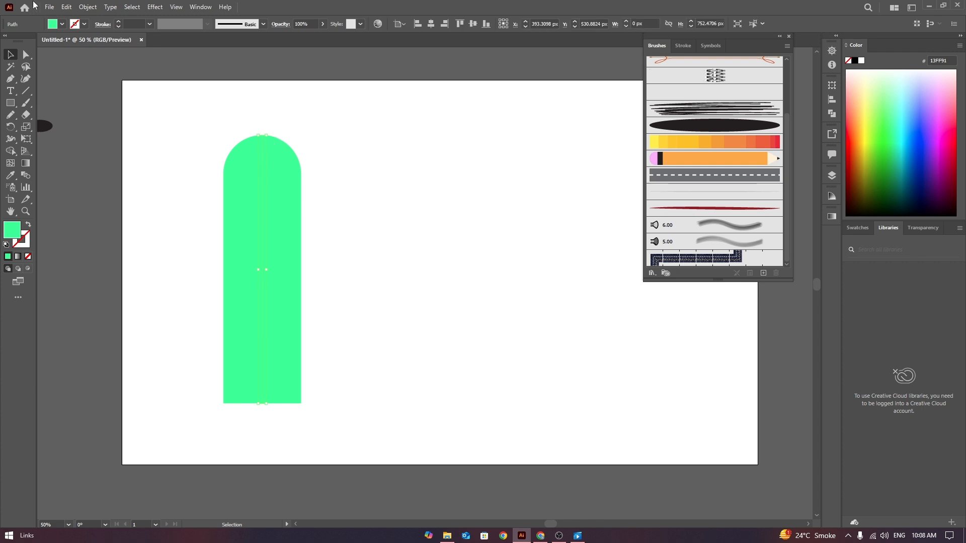
{"action": "left_click", "coordinate": [28, 225]}
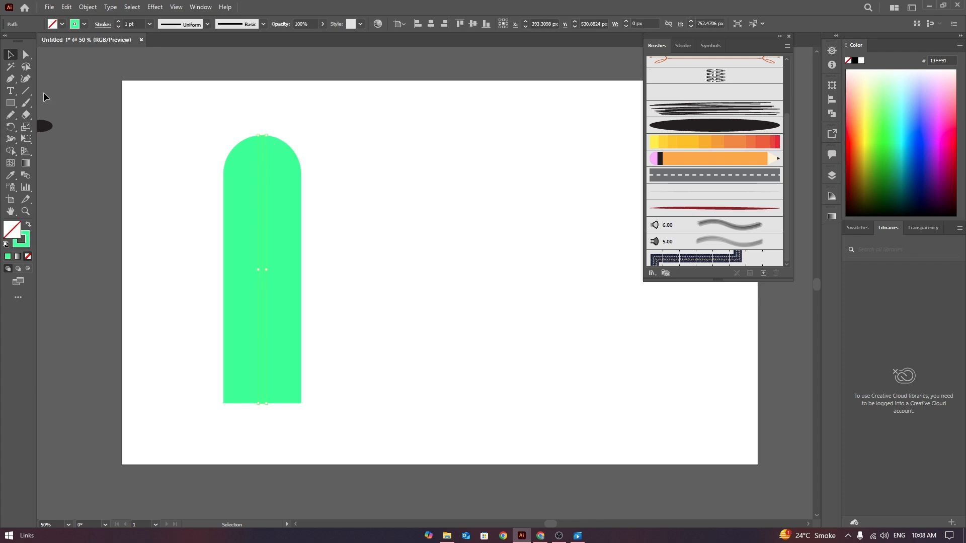
{"action": "left_click", "coordinate": [84, 23]}
{"action": "left_click", "coordinate": [42, 41]}
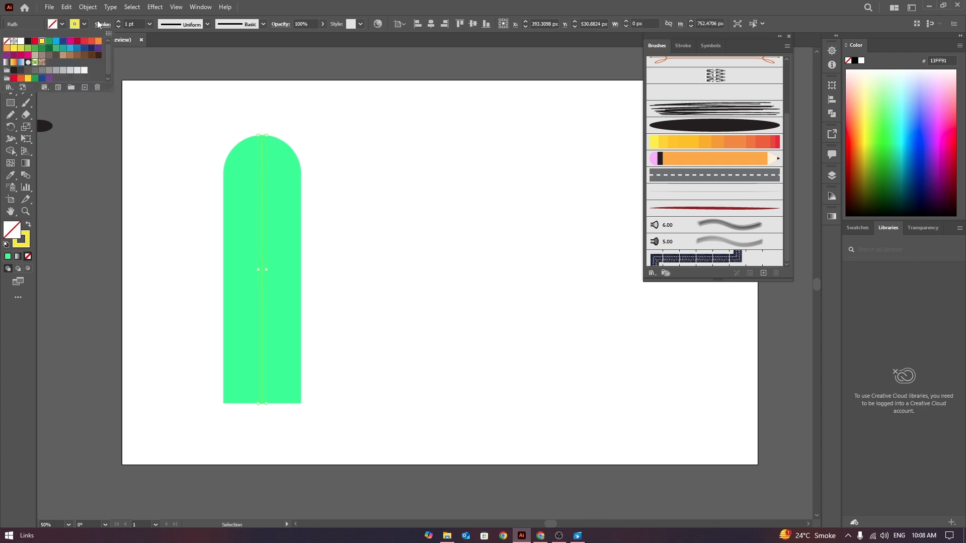
{"action": "left_click", "coordinate": [119, 22]}
{"action": "left_click", "coordinate": [118, 23]}
{"action": "left_click", "coordinate": [119, 22]}
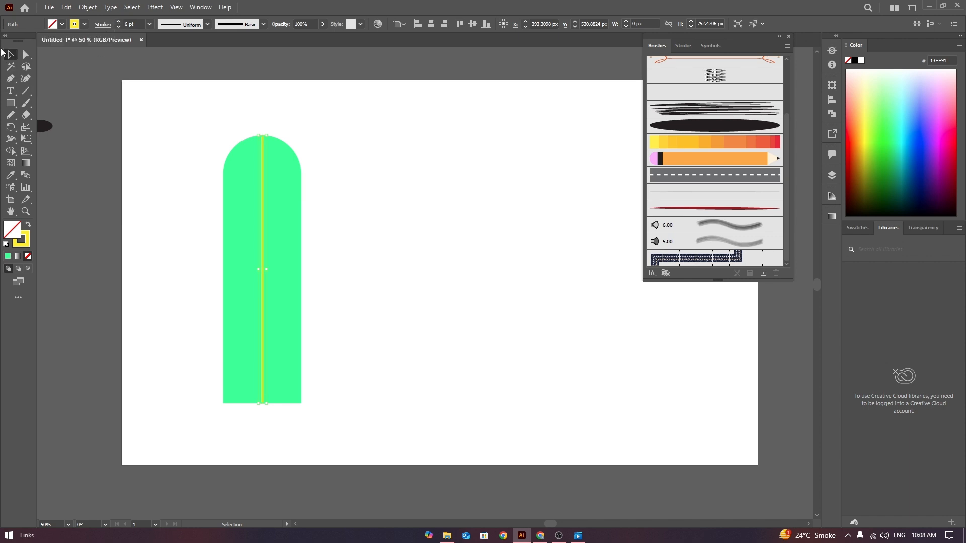
{"action": "left_click", "coordinate": [104, 52]}
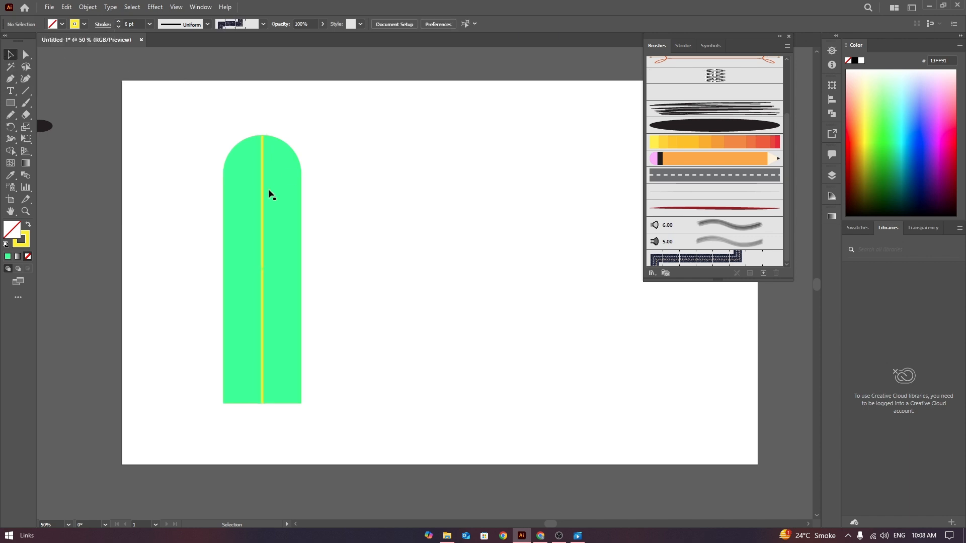
Draw a V-shaped chevron about 48 × 28 px with the Pen tool across the centre line's upper end and adjust its stroke options
{"action": "left_click", "coordinate": [10, 79]}
{"action": "scroll", "coordinate": [266, 148], "scroll_direction": "up", "scroll_amount": 1}
{"action": "left_click_drag", "start_coordinate": [261, 158], "coordinate": [264, 168]}
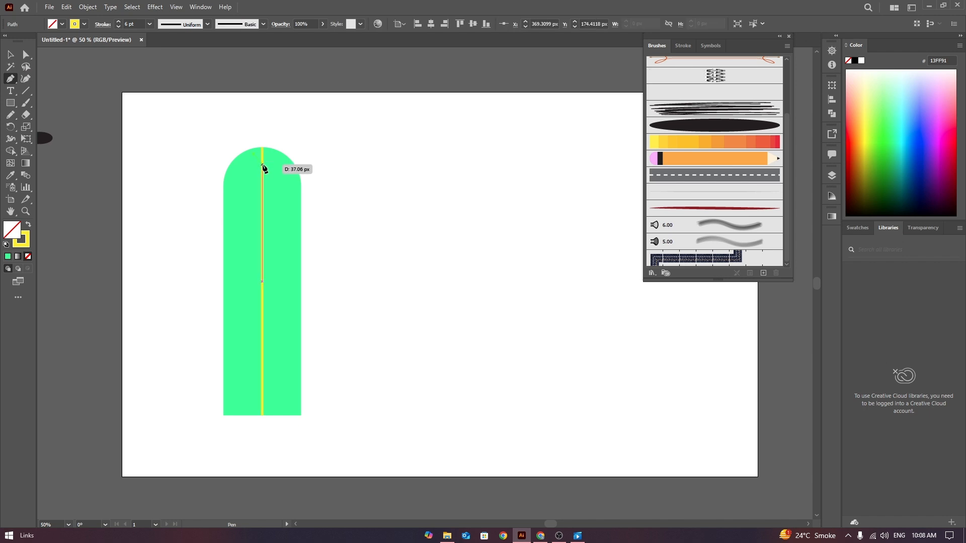
{"action": "left_click", "coordinate": [262, 164]}
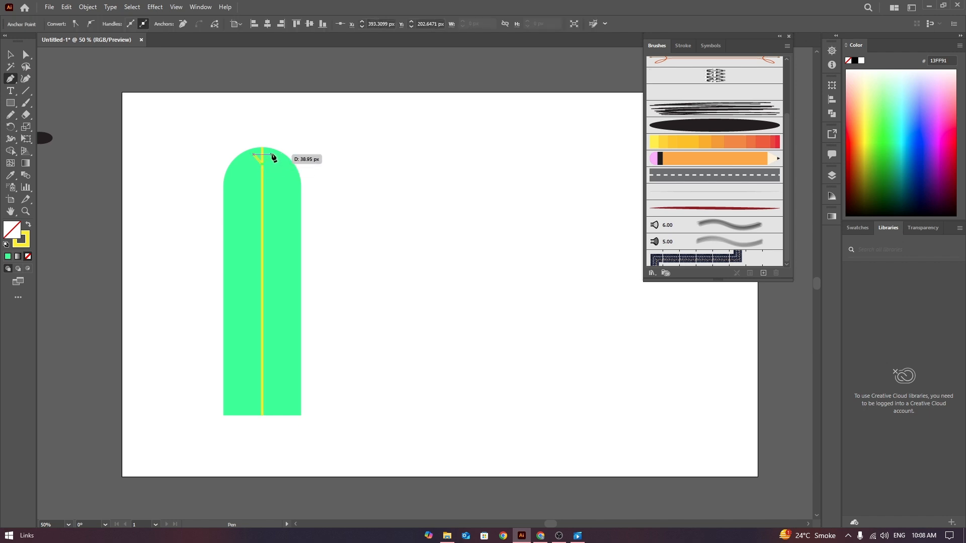
{"action": "left_click", "coordinate": [271, 156]}
{"action": "left_click", "coordinate": [10, 54]}
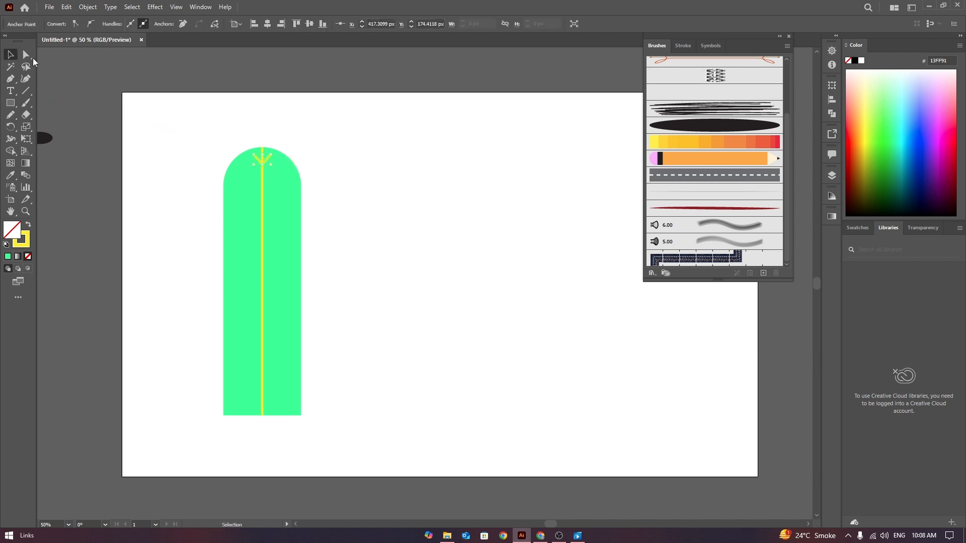
{"action": "left_click", "coordinate": [270, 156]}
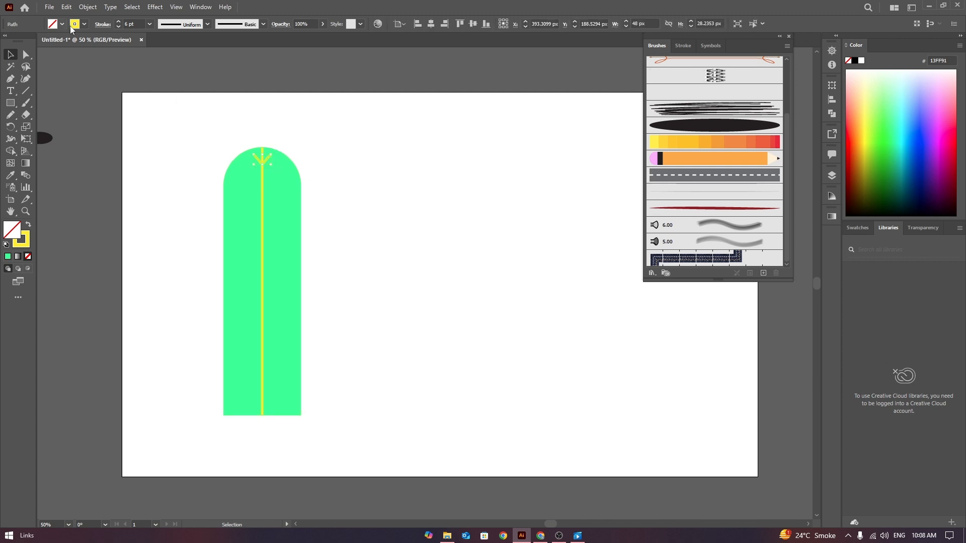
{"action": "left_click", "coordinate": [103, 24]}
{"action": "left_click", "coordinate": [50, 63]}
{"action": "left_click", "coordinate": [222, 106]}
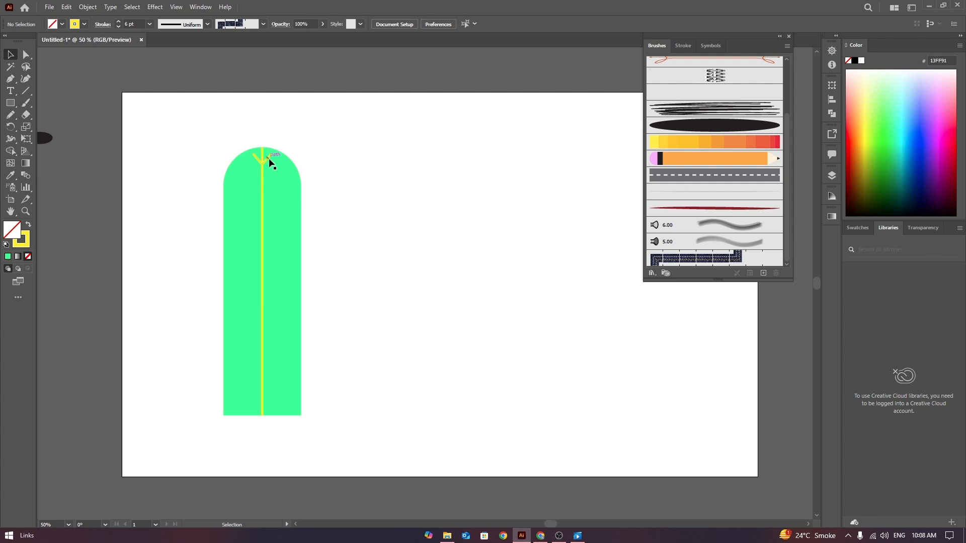
Copy the chevron a short distance down the centre line and repeat the duplication until the chevrons reach the green shape's bottom edge
{"action": "left_click_drag", "start_coordinate": [267, 158], "coordinate": [270, 175]}
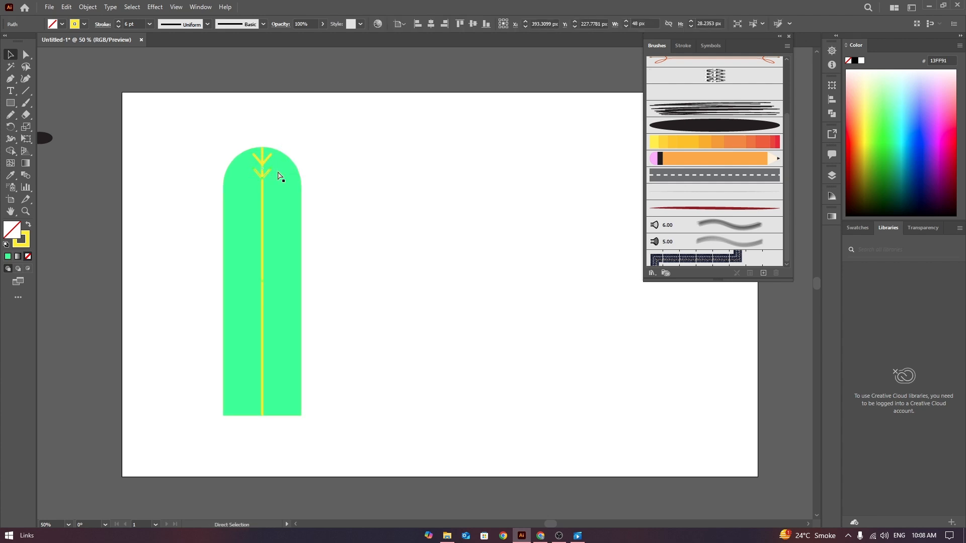
{"action": "key", "text": "ctrl+d"}
{"action": "key", "text": "ctrl+d"}
{"action": "key", "text": "ctrl+d"}
{"action": "key", "text": "ctrl+d"}
{"action": "key", "text": "ctrl+d"}
{"action": "key", "text": "ctrl+d"}
{"action": "key", "text": "ctrl+d"}
{"action": "key", "text": "ctrl+d"}
{"action": "key", "text": "ctrl+d"}
{"action": "key", "text": "ctrl+d"}
{"action": "key", "text": "ctrl+d"}
{"action": "key", "text": "ctrl+d"}
{"action": "key", "text": "ctrl+d"}
{"action": "key", "text": "ctrl+d"}
{"action": "key", "text": "ctrl+d"}
{"action": "key", "text": "ctrl+d"}
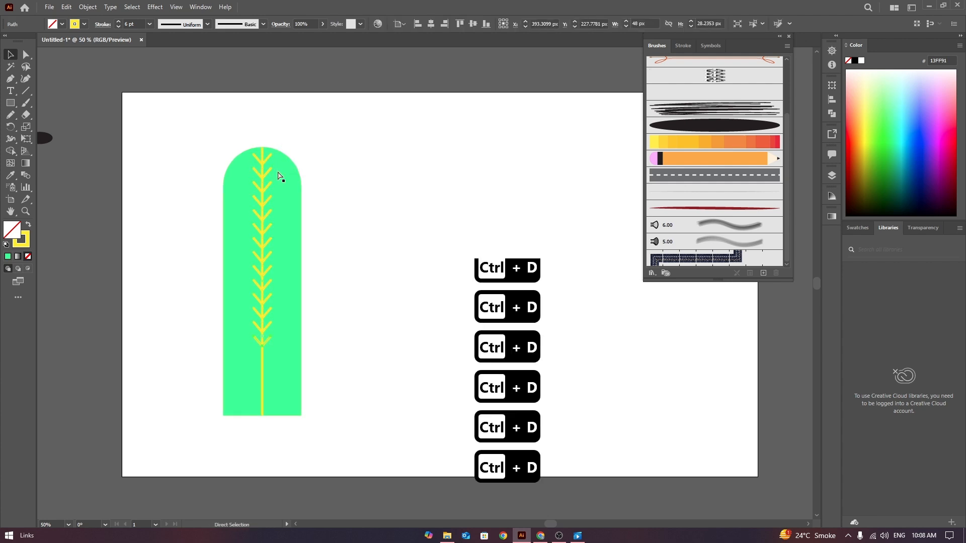
{"action": "key", "text": "ctrl+d"}
{"action": "key", "text": "ctrl+d"}
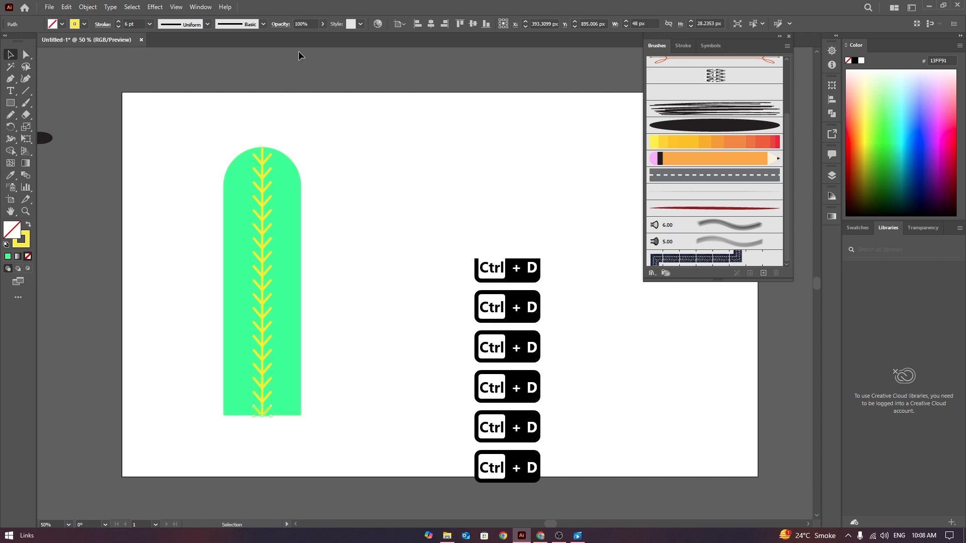
Lock the green rounded shape so that only the yellow line and chevrons can be selected
{"action": "left_click", "coordinate": [244, 137]}
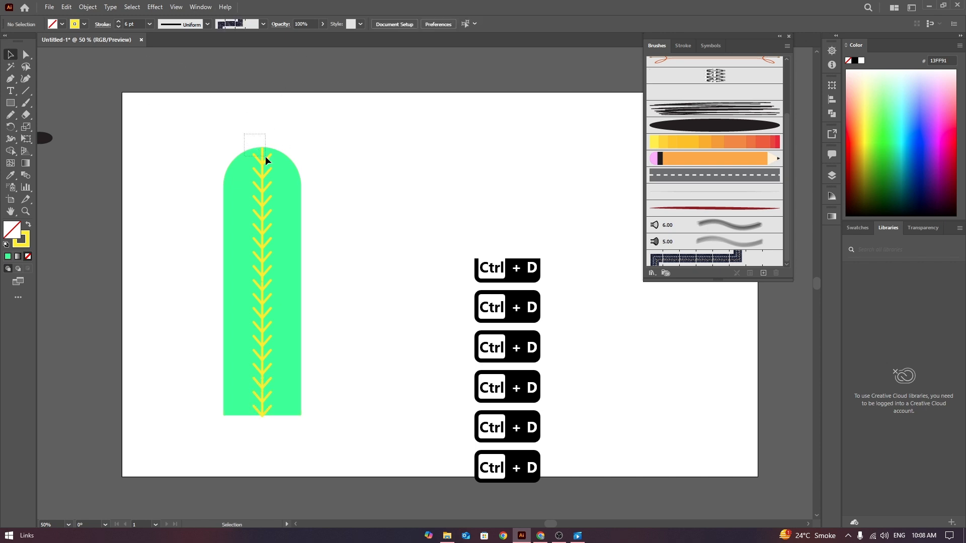
{"action": "left_click_drag", "start_coordinate": [265, 156], "coordinate": [249, 133]}
{"action": "left_click", "coordinate": [285, 160]}
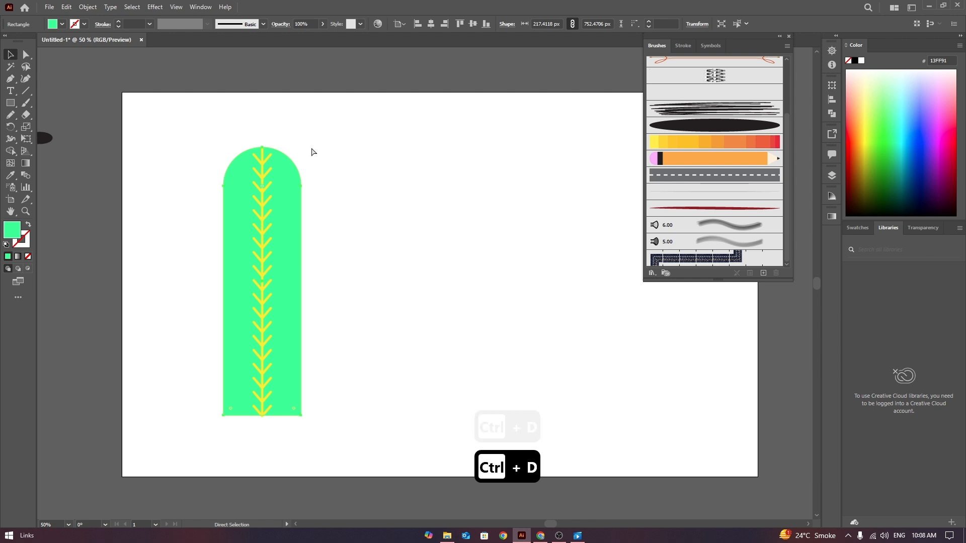
{"action": "key", "text": "ctrl+2"}
Select the yellow line with all its chevrons and scale the stripe horizontally to about 25 px wide
{"action": "mouse_move", "coordinate": [220, 130]}
{"action": "left_mouse_down"}
{"action": "mouse_move", "coordinate": [274, 310]}
{"action": "mouse_move", "coordinate": [285, 421]}
{"action": "left_mouse_up"}
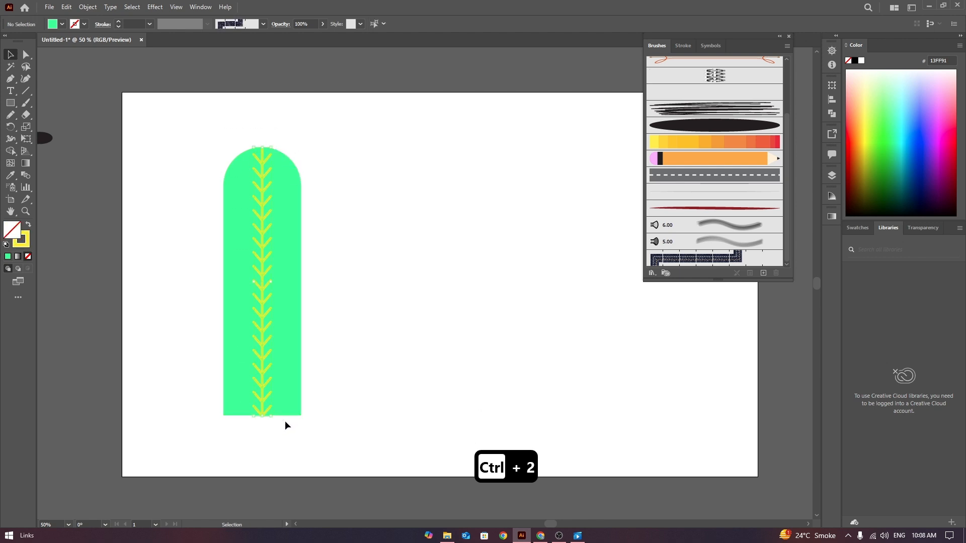
{"action": "left_click_drag", "start_coordinate": [272, 147], "coordinate": [273, 146]}
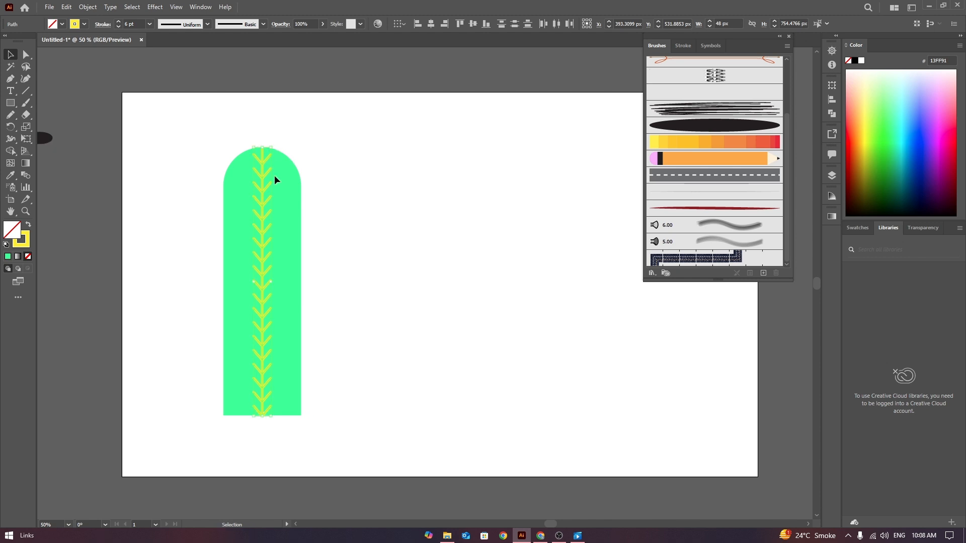
{"action": "key", "text": "s"}
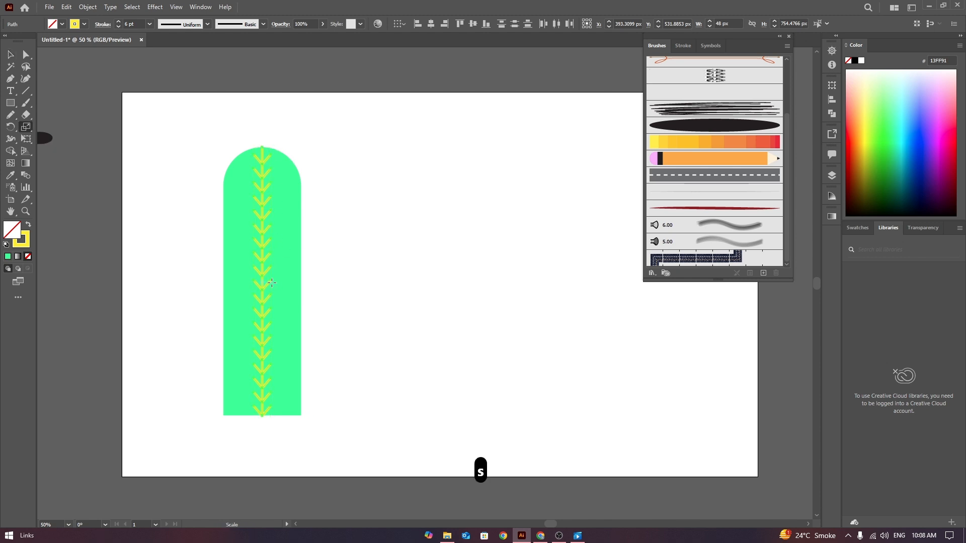
{"action": "left_click_drag", "start_coordinate": [271, 279], "coordinate": [266, 280]}
{"action": "left_click", "coordinate": [12, 55]}
{"action": "left_click", "coordinate": [267, 244]}
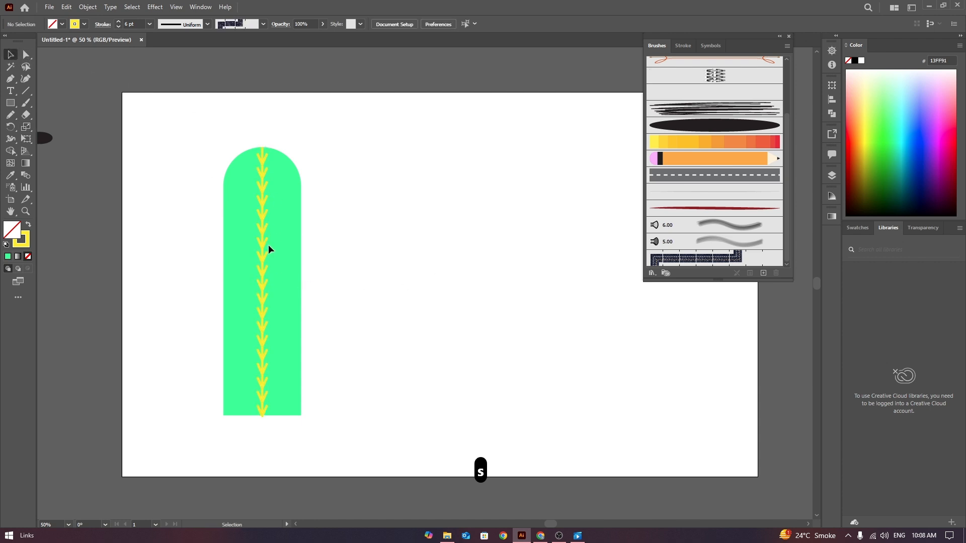
Duplicate the whole chevron stripe to both sides of the centre stripe, inside the green shape's edges
{"action": "left_click", "coordinate": [261, 247]}
{"action": "left_click_drag", "start_coordinate": [260, 274], "coordinate": [287, 269]}
{"action": "key", "text": "ctrl+z"}
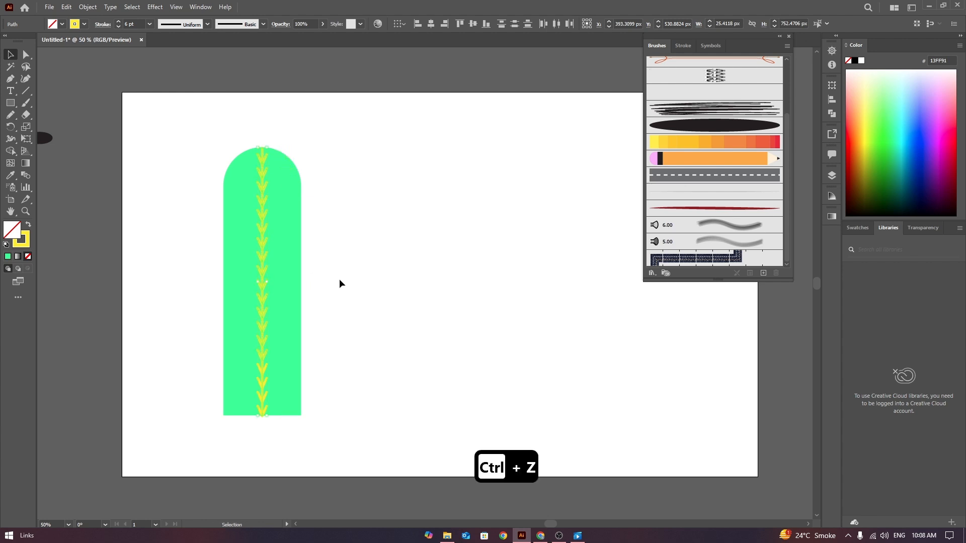
{"action": "left_click", "coordinate": [339, 278]}
{"action": "left_click_drag", "start_coordinate": [263, 283], "coordinate": [240, 282]}
{"action": "left_click", "coordinate": [193, 127]}
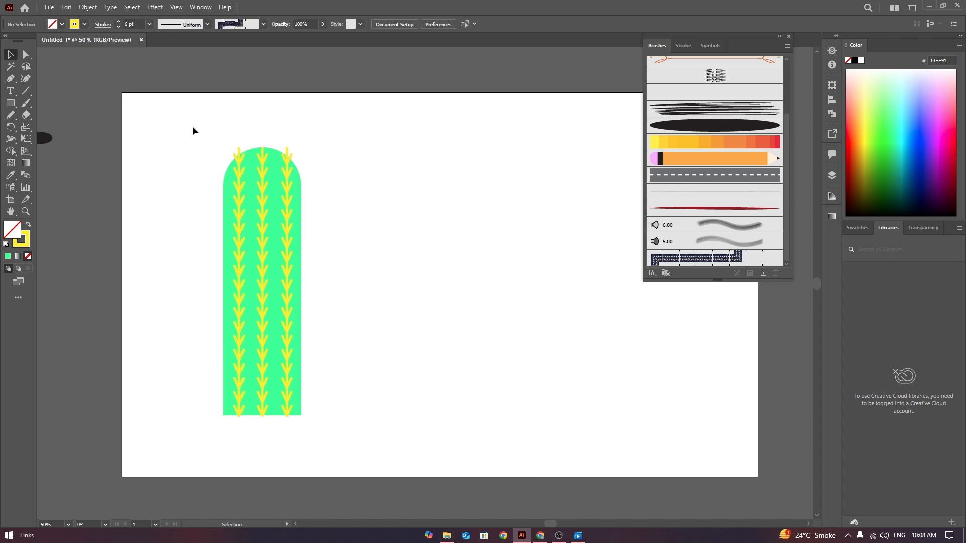
Unlock the green shape in the layer list and select it together with the three stripes
{"action": "left_click", "coordinate": [829, 175]}
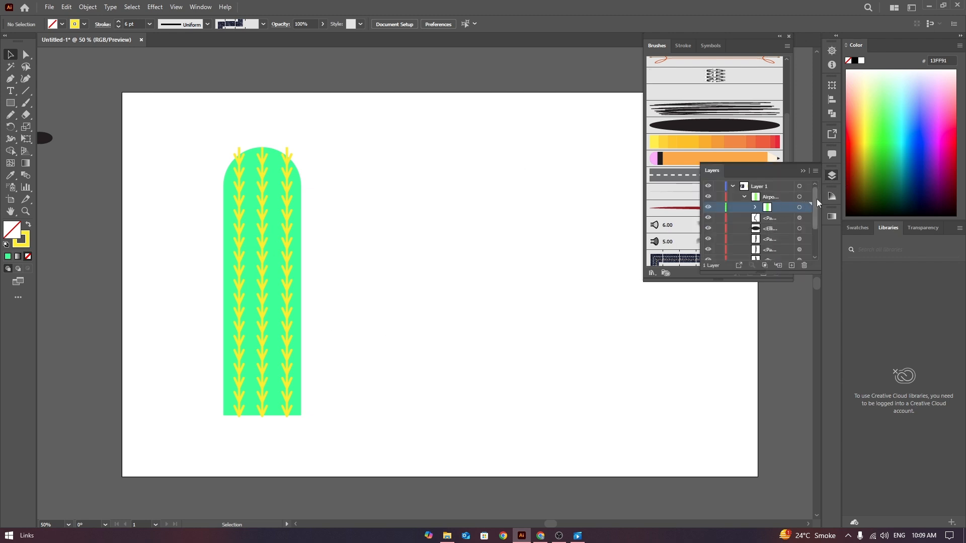
{"action": "scroll", "coordinate": [754, 237], "scroll_direction": "down", "scroll_amount": 3}
{"action": "left_click_drag", "start_coordinate": [817, 237], "coordinate": [811, 209]}
{"action": "left_click", "coordinate": [759, 205]}
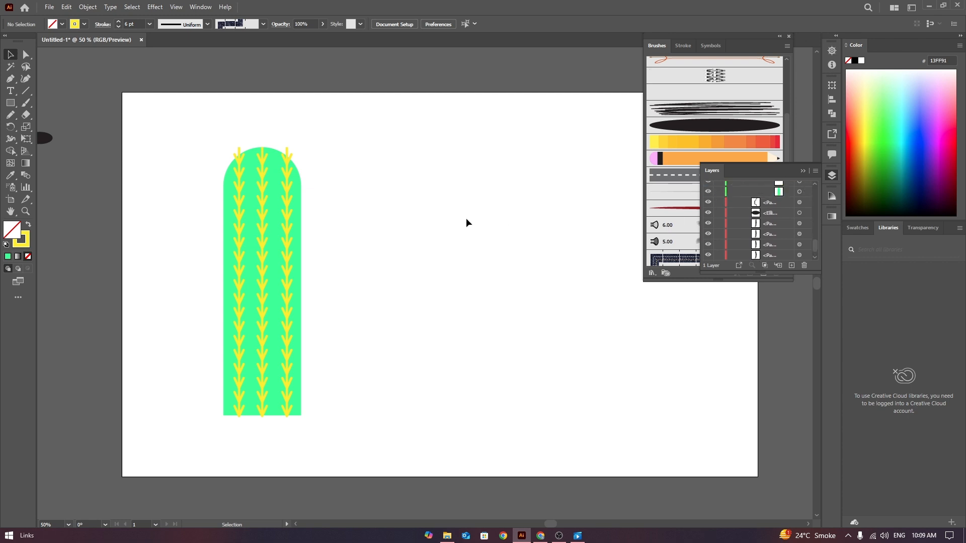
{"action": "left_click_drag", "start_coordinate": [145, 98], "coordinate": [367, 478]}
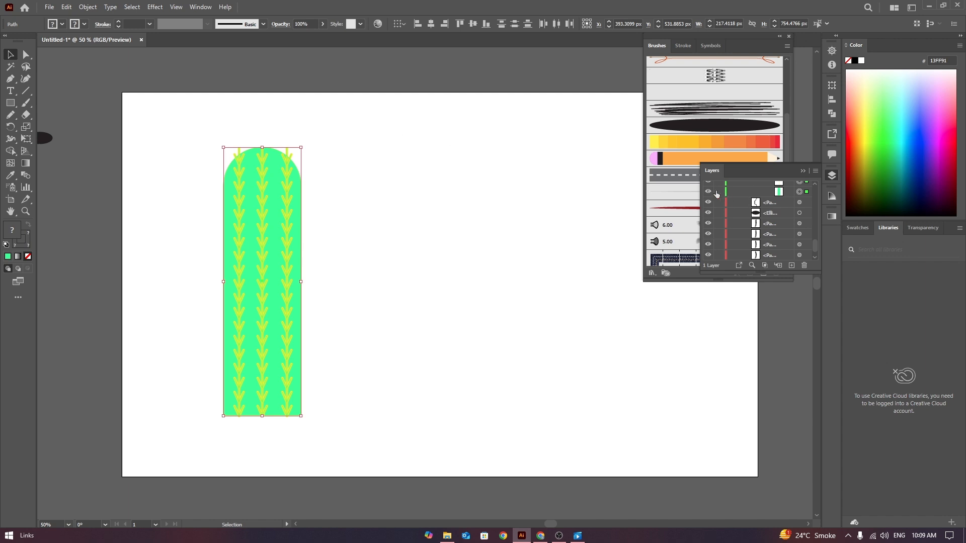
{"action": "left_click", "coordinate": [803, 171]}
Trim the outer stripe ends that stick out beyond the green shape's rounded top with the Shape Builder tool
{"action": "left_click_drag", "start_coordinate": [190, 98], "coordinate": [420, 452]}
{"action": "left_click", "coordinate": [10, 151]}
{"action": "scroll", "coordinate": [289, 176], "scroll_direction": "up", "scroll_amount": 1}
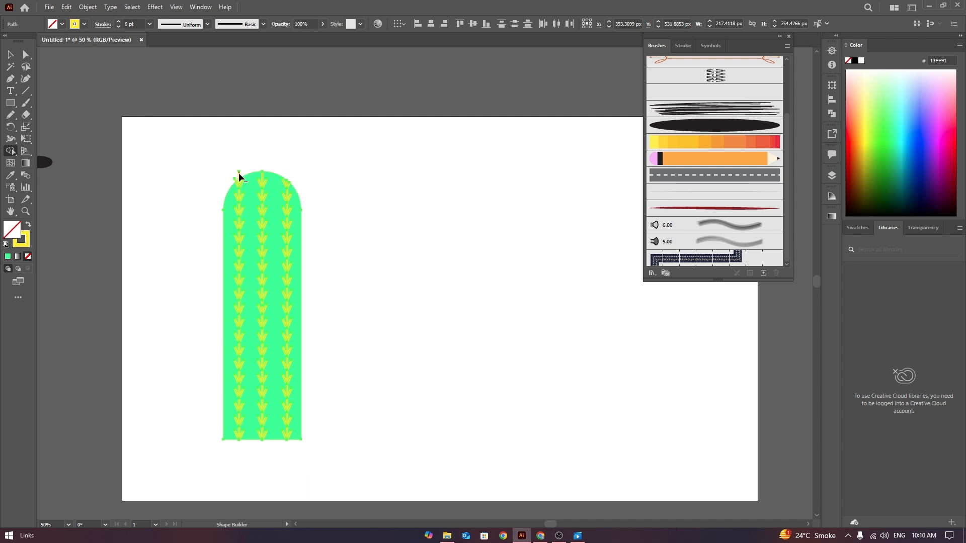
{"action": "left_click", "coordinate": [239, 173], "text": "alt"}
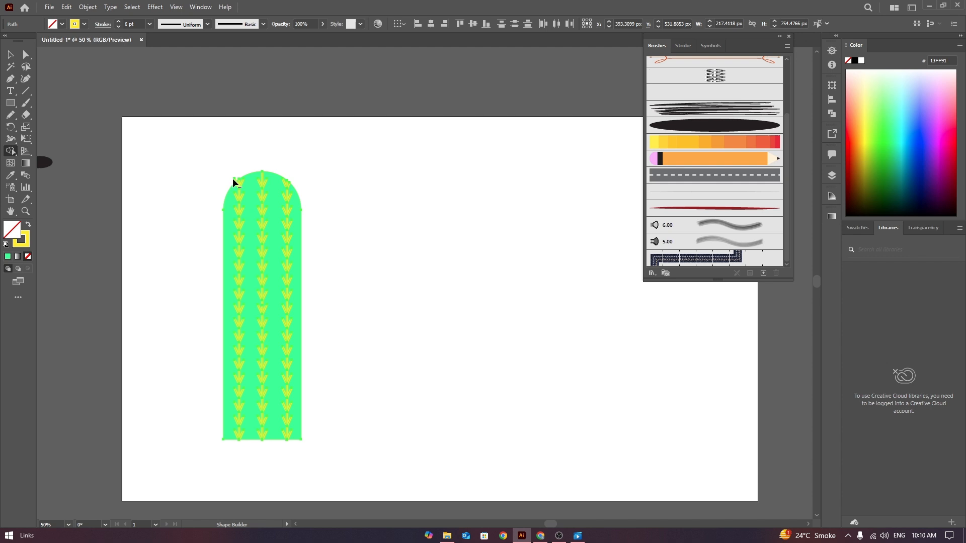
{"action": "left_click", "coordinate": [10, 55]}
{"action": "left_click", "coordinate": [334, 146]}
Select the complete striped artwork and rotate it 90° clockwise so that it lies horizontally
{"action": "left_click_drag", "start_coordinate": [137, 118], "coordinate": [354, 477]}
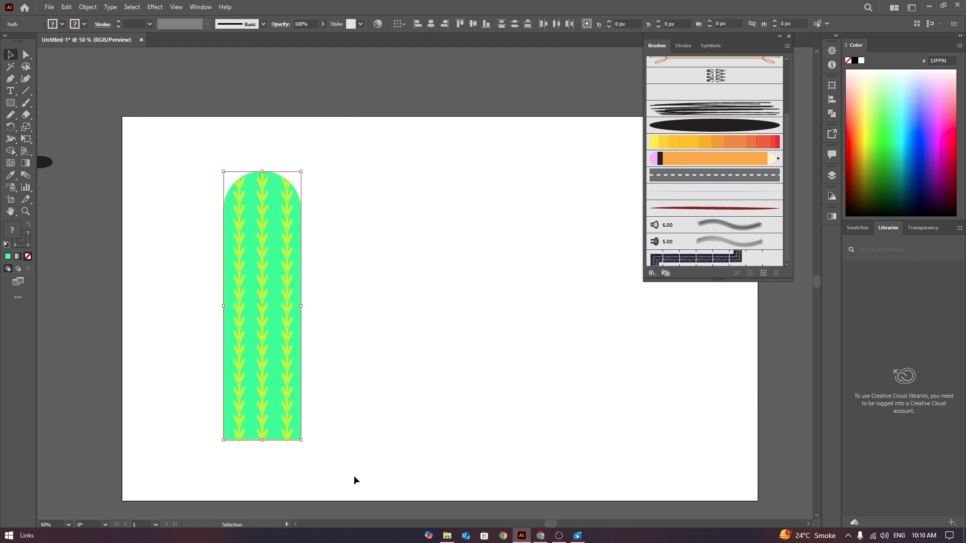
{"action": "left_click_drag", "start_coordinate": [201, 125], "coordinate": [359, 407]}
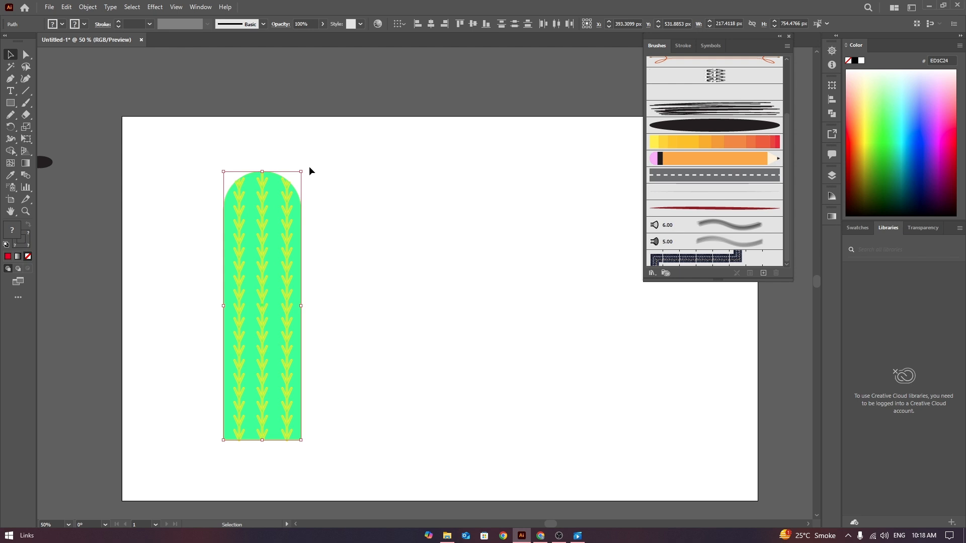
{"action": "mouse_move", "coordinate": [304, 168]}
{"action": "left_mouse_down"}
{"action": "mouse_move", "coordinate": [375, 301]}
{"action": "mouse_move", "coordinate": [349, 333]}
{"action": "left_mouse_up"}
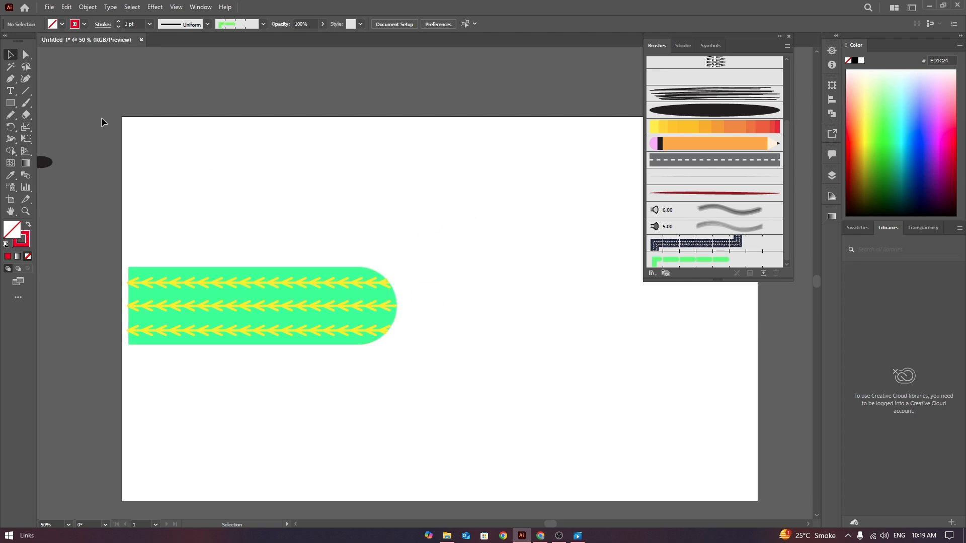
Look through the graphic style and symbol libraries, then open the Maps symbol library and browse its symbols
{"action": "left_click", "coordinate": [200, 7]}
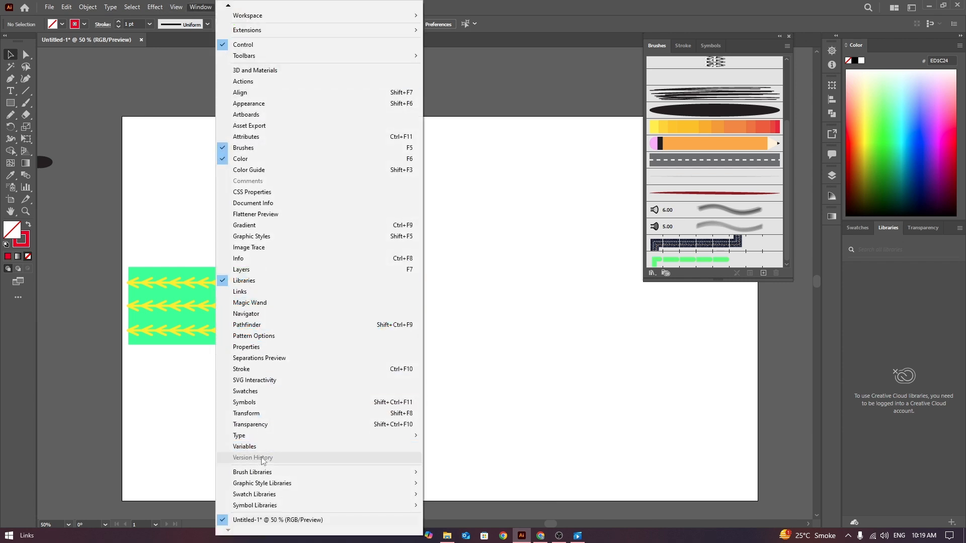
{"action": "mouse_move", "coordinate": [278, 475]}
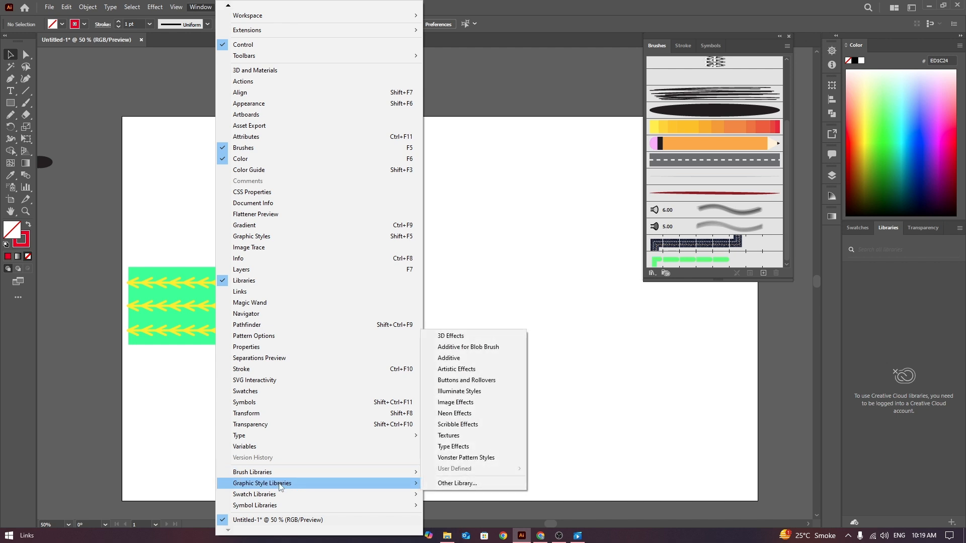
{"action": "mouse_move", "coordinate": [273, 506]}
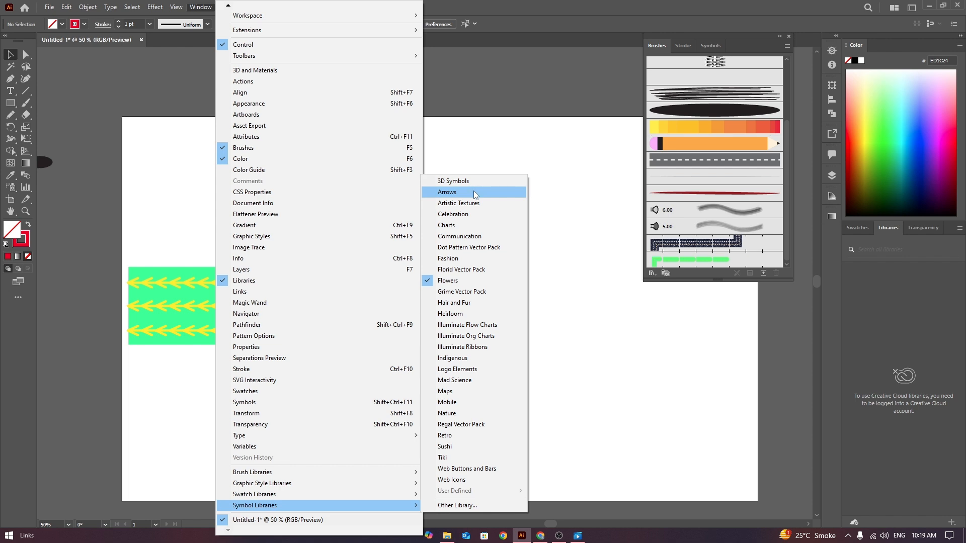
{"action": "left_click", "coordinate": [461, 395]}
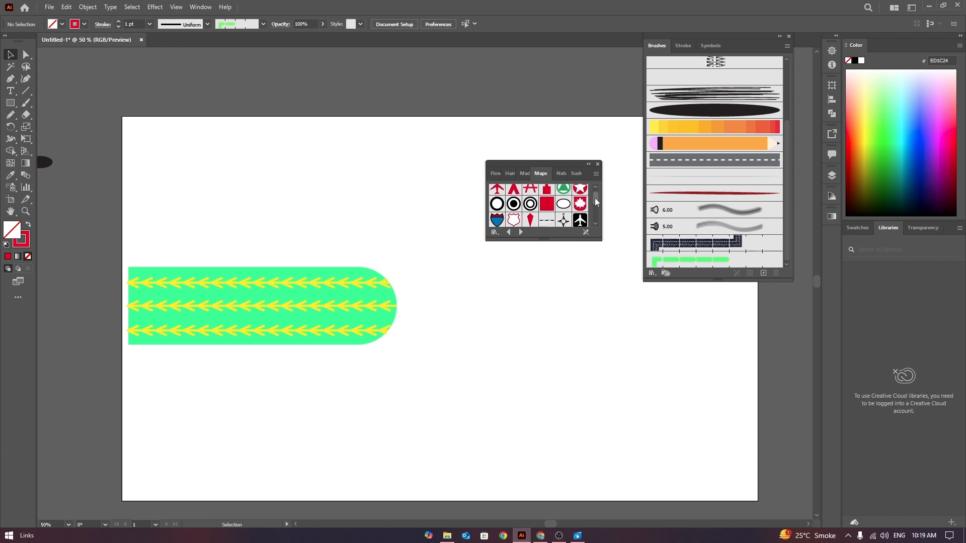
{"action": "mouse_move", "coordinate": [594, 198]}
{"action": "left_mouse_down"}
{"action": "mouse_move", "coordinate": [597, 215]}
{"action": "mouse_move", "coordinate": [595, 196]}
{"action": "left_mouse_up"}
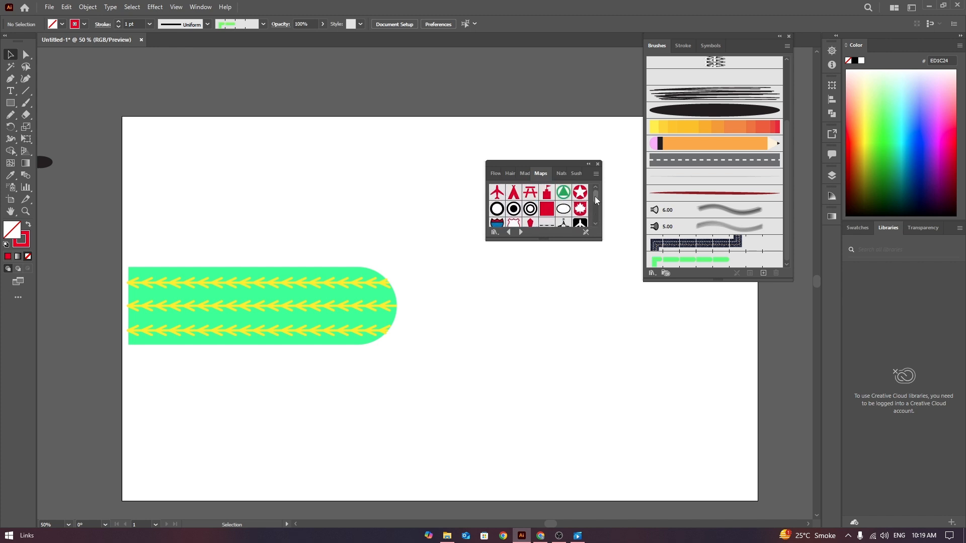
Place the Gerbera symbol from the Flowers library beside the green shape and enlarge it to about 489 × 487 px
{"action": "left_click", "coordinate": [497, 174]}
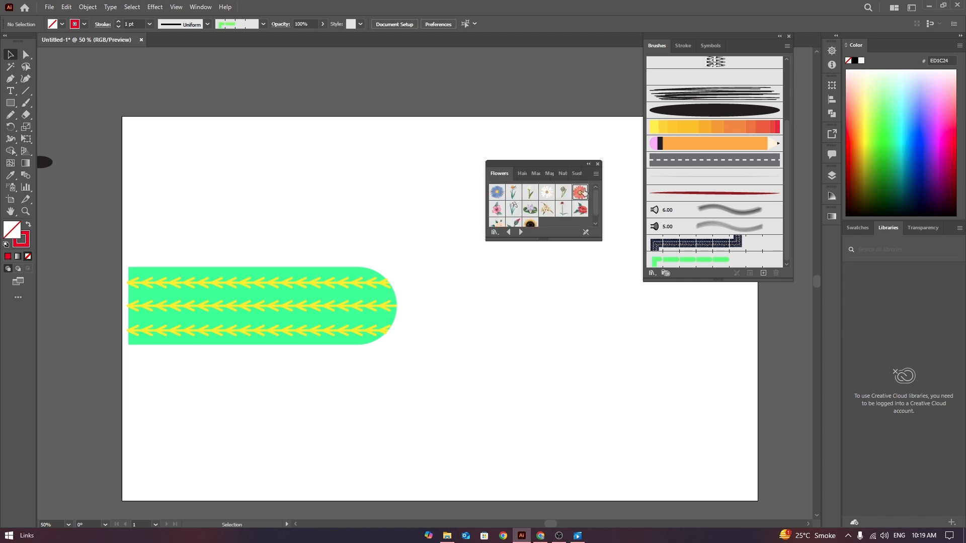
{"action": "left_click_drag", "start_coordinate": [579, 194], "coordinate": [470, 217]}
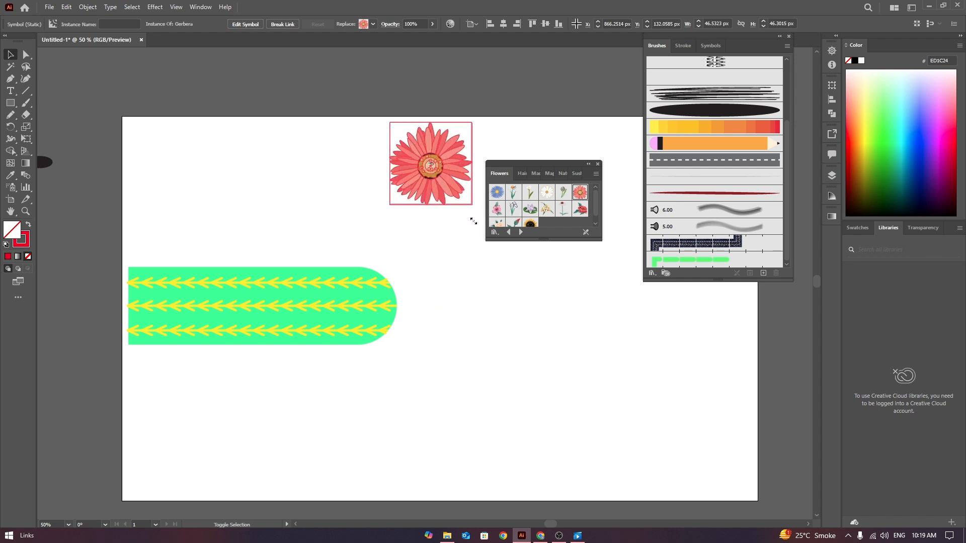
{"action": "left_click", "coordinate": [539, 152]}
{"action": "left_click", "coordinate": [588, 164]}
{"action": "mouse_move", "coordinate": [522, 166]}
{"action": "left_mouse_down"}
{"action": "mouse_move", "coordinate": [651, 316]}
{"action": "mouse_move", "coordinate": [783, 348]}
{"action": "left_mouse_up"}
{"action": "left_click_drag", "start_coordinate": [452, 180], "coordinate": [611, 389]}
{"action": "left_click_drag", "start_coordinate": [557, 319], "coordinate": [540, 272]}
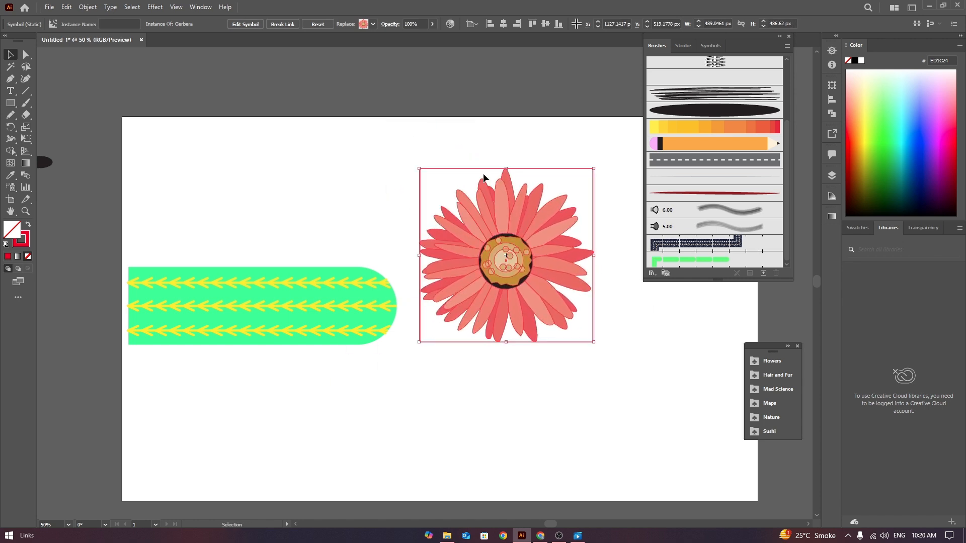
Expand the Gerbera symbol's object and fill, and ungroup the resulting flower artwork
{"action": "right_click", "coordinate": [507, 184]}
{"action": "left_click", "coordinate": [500, 152]}
{"action": "left_click", "coordinate": [488, 191]}
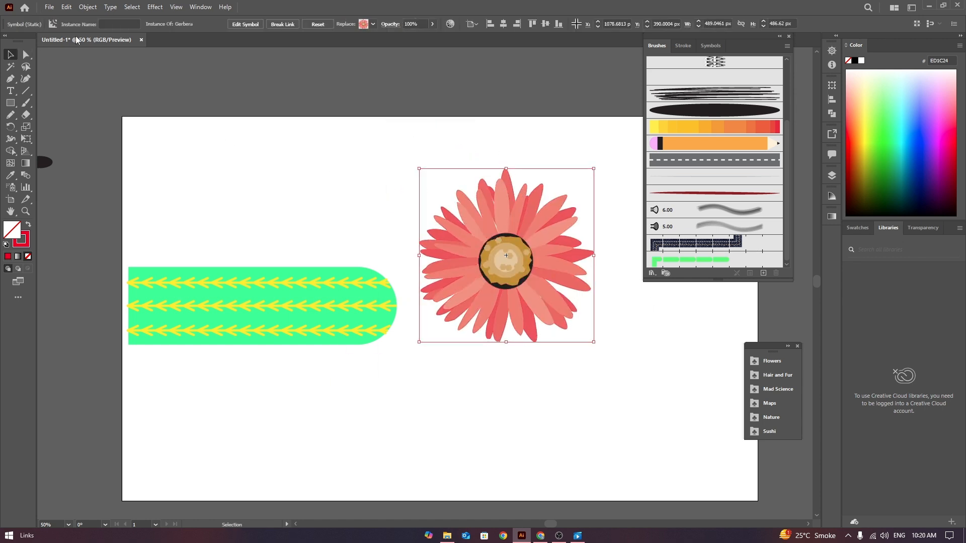
{"action": "left_click", "coordinate": [87, 7]}
{"action": "left_click", "coordinate": [100, 126]}
{"action": "left_click", "coordinate": [466, 325]}
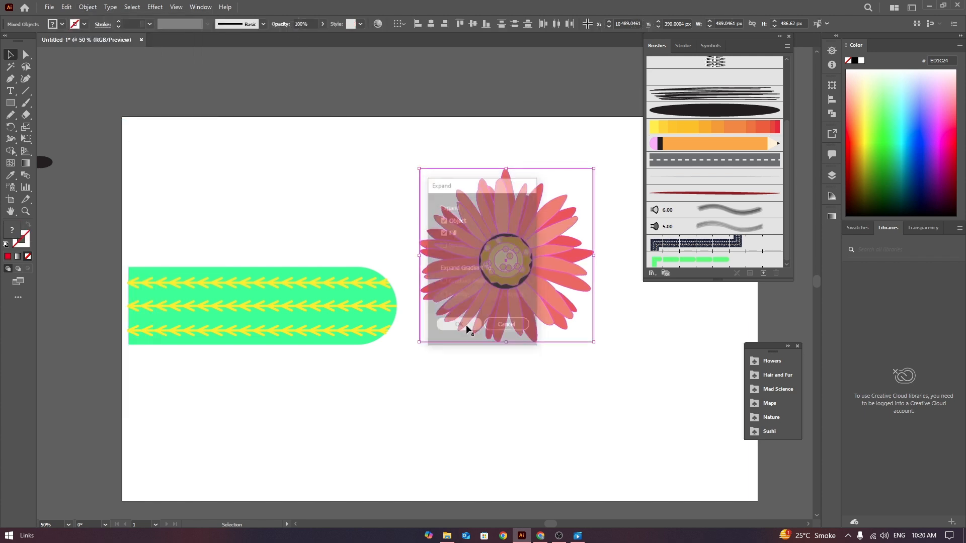
{"action": "right_click", "coordinate": [513, 199]}
{"action": "left_click", "coordinate": [537, 297]}
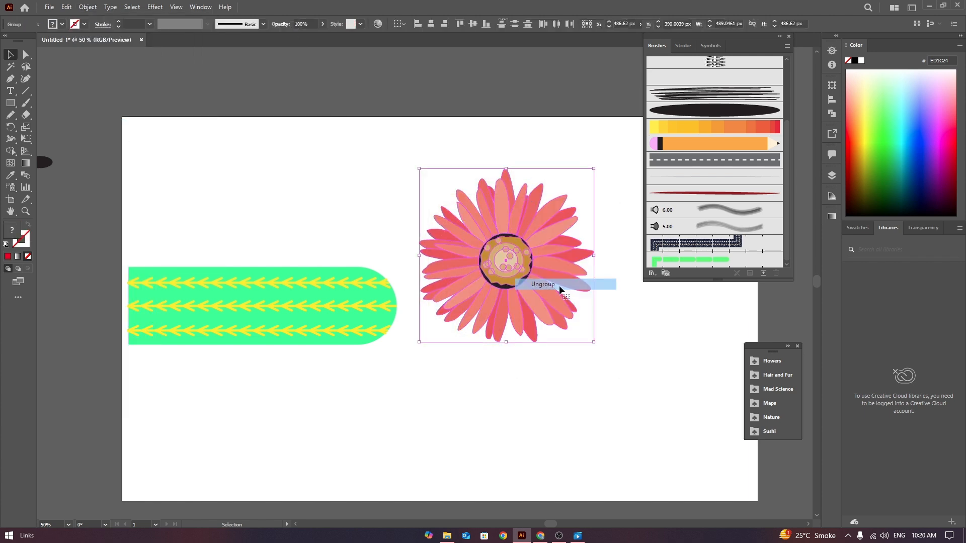
Select the invisible rectangular path surrounding the ungrouped flower and delete it
{"action": "left_click", "coordinate": [501, 158]}
{"action": "left_click", "coordinate": [520, 172]}
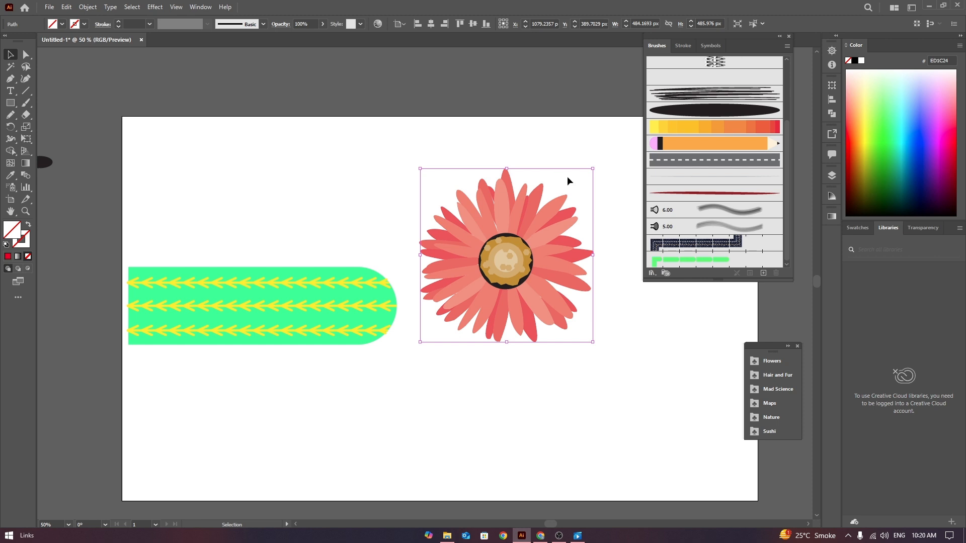
{"action": "key", "text": "Delete"}
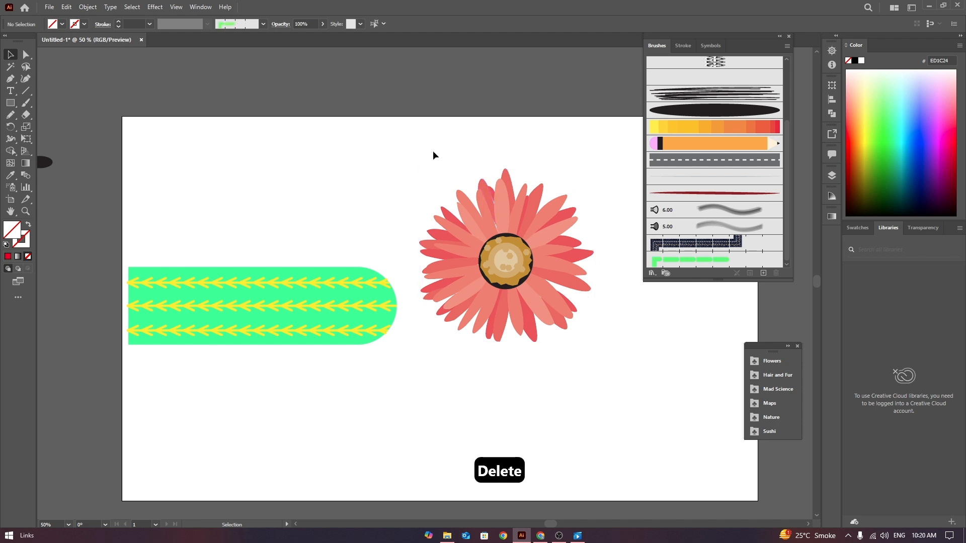
Select most of the flower's petals around the centre and fill them with solid red
{"action": "left_click_drag", "start_coordinate": [444, 158], "coordinate": [558, 174]}
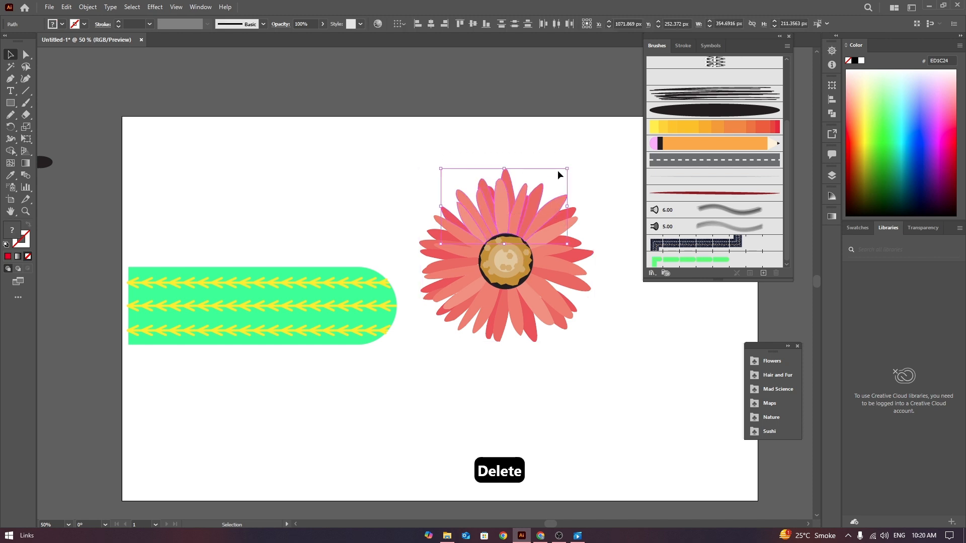
{"action": "left_click_drag", "start_coordinate": [569, 248], "coordinate": [551, 161]}
{"action": "left_click_drag", "start_coordinate": [407, 186], "coordinate": [455, 334]}
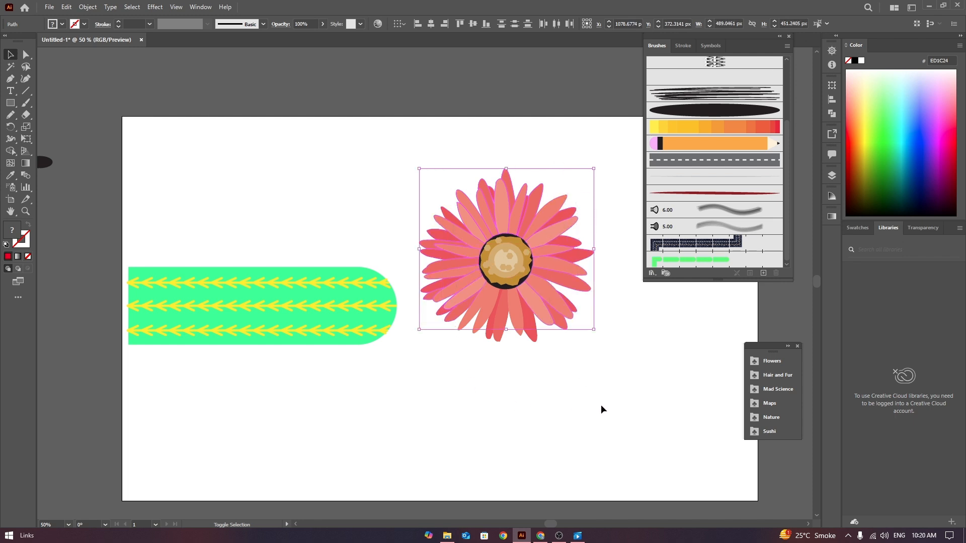
{"action": "left_click_drag", "start_coordinate": [500, 308], "coordinate": [421, 301]}
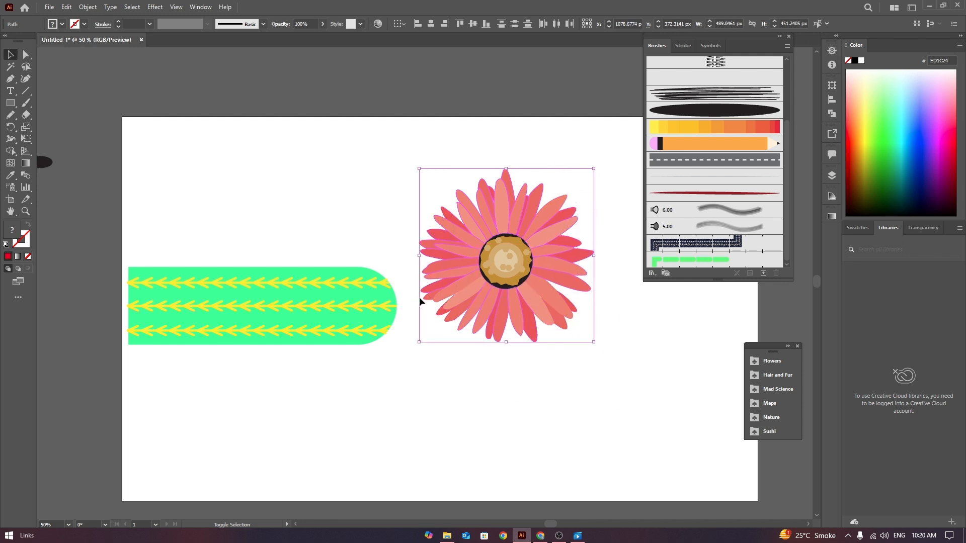
{"action": "left_click", "coordinate": [62, 25]}
{"action": "left_click", "coordinate": [32, 45]}
{"action": "left_click", "coordinate": [476, 122]}
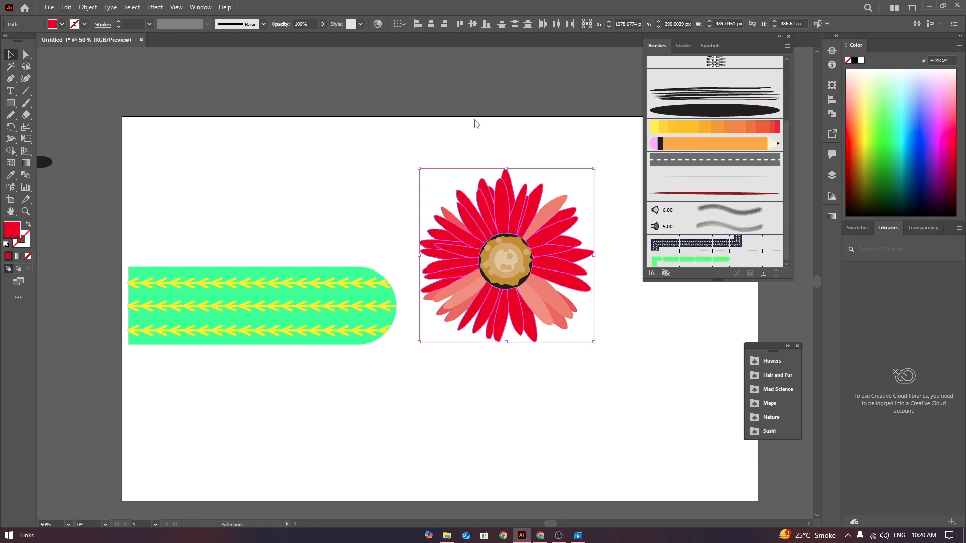
Select the remaining salmon petals at the flower's upper and lower parts and match them to the red petals with the Eyedropper
{"action": "left_click", "coordinate": [476, 122]}
{"action": "left_click", "coordinate": [562, 213]}
{"action": "left_click", "coordinate": [566, 306], "text": "shift"}
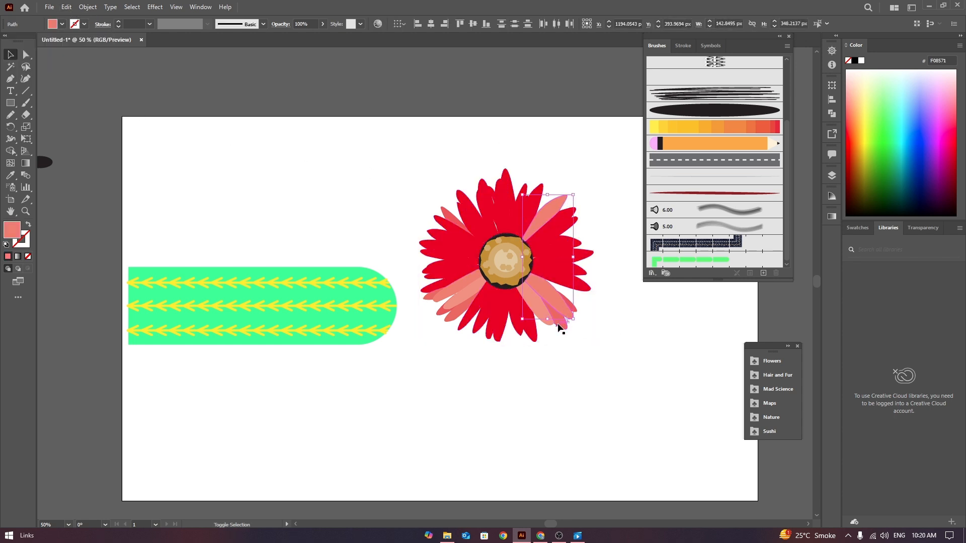
{"action": "left_click", "coordinate": [460, 292], "text": "shift"}
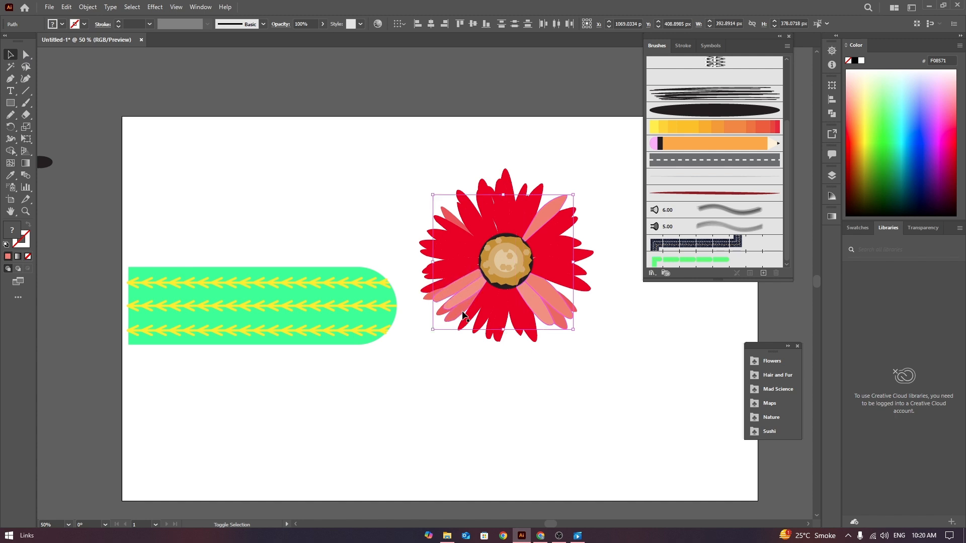
{"action": "left_click", "coordinate": [429, 303], "text": "shift"}
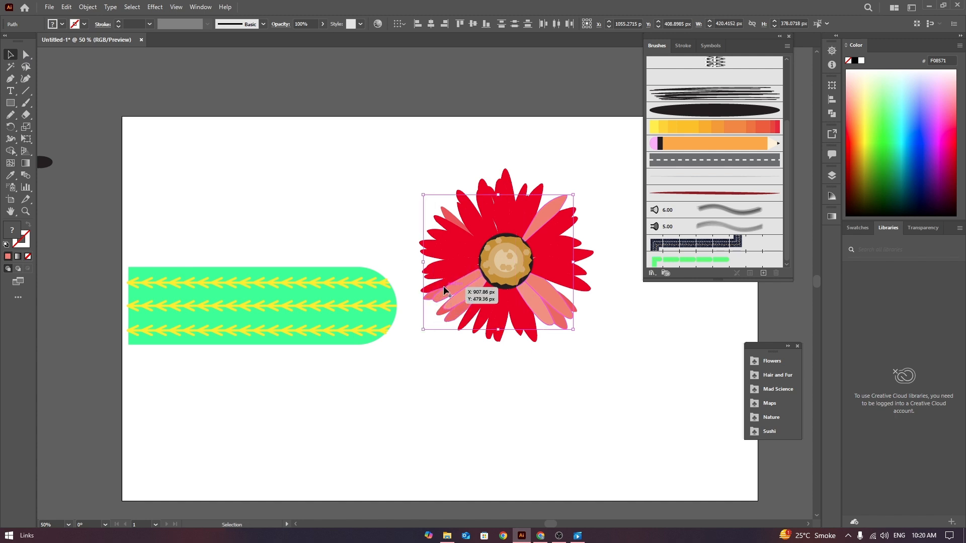
{"action": "key", "text": "i"}
{"action": "left_click", "coordinate": [471, 214]}
{"action": "left_click", "coordinate": [10, 56]}
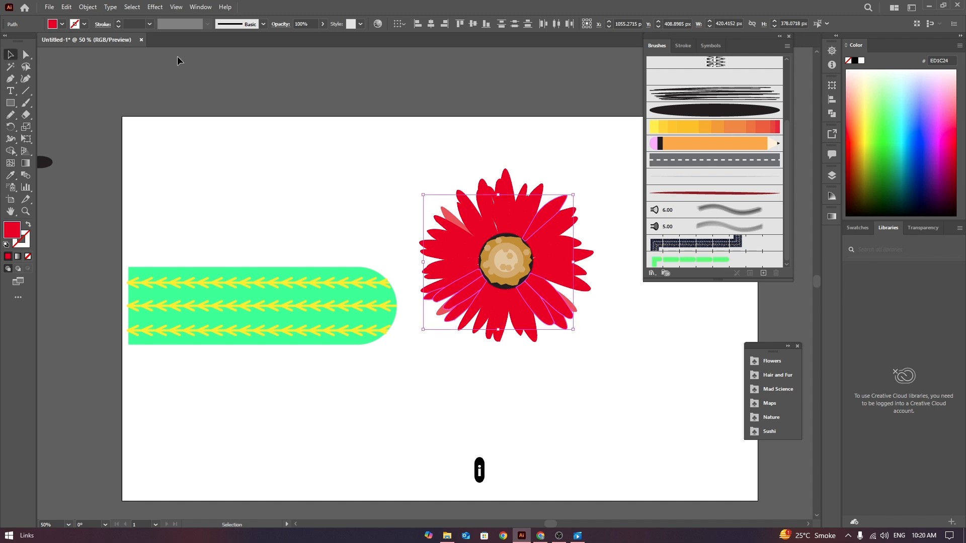
Recolour the leftover pink petal at the flower's lower right with the red sampled from a neighbouring petal
{"action": "left_click", "coordinate": [582, 305]}
{"action": "left_click", "coordinate": [578, 307]}
{"action": "key", "text": "i"}
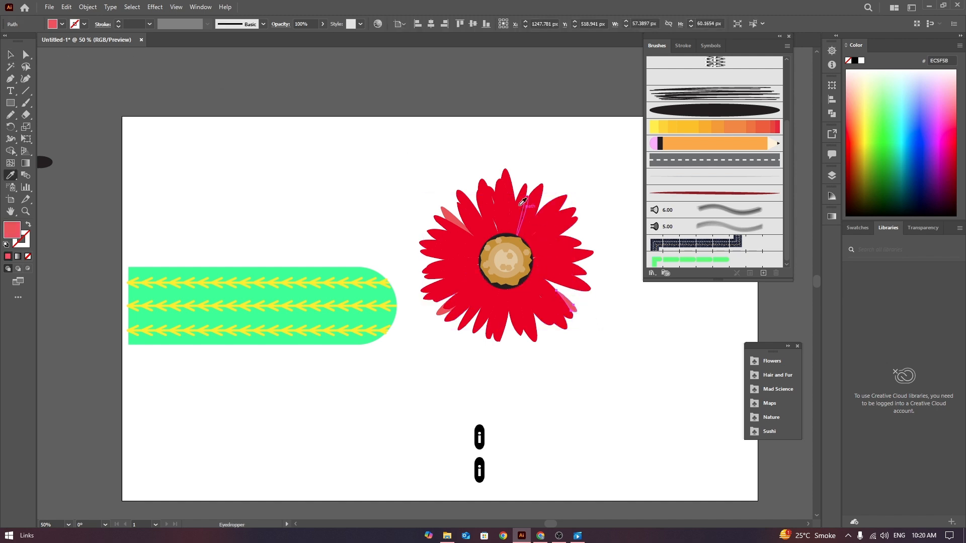
{"action": "left_click", "coordinate": [509, 224]}
{"action": "left_click", "coordinate": [15, 52]}
{"action": "left_click", "coordinate": [222, 90]}
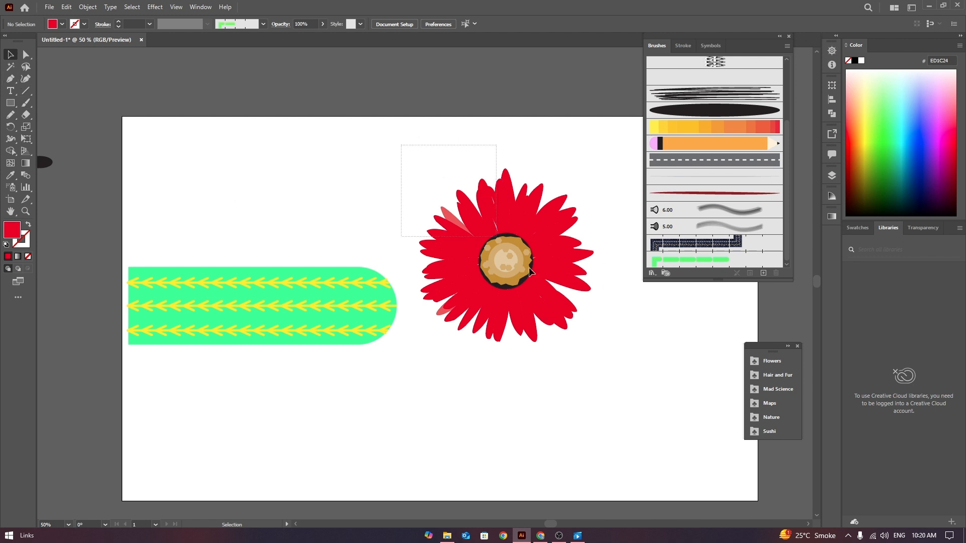
Scale the whole flower down to about 202 × 201 px and place it beside the green shape's rounded end
{"action": "left_click_drag", "start_coordinate": [530, 267], "coordinate": [615, 349]}
{"action": "left_click_drag", "start_coordinate": [596, 167], "coordinate": [532, 230]}
{"action": "left_click_drag", "start_coordinate": [506, 265], "coordinate": [395, 311]}
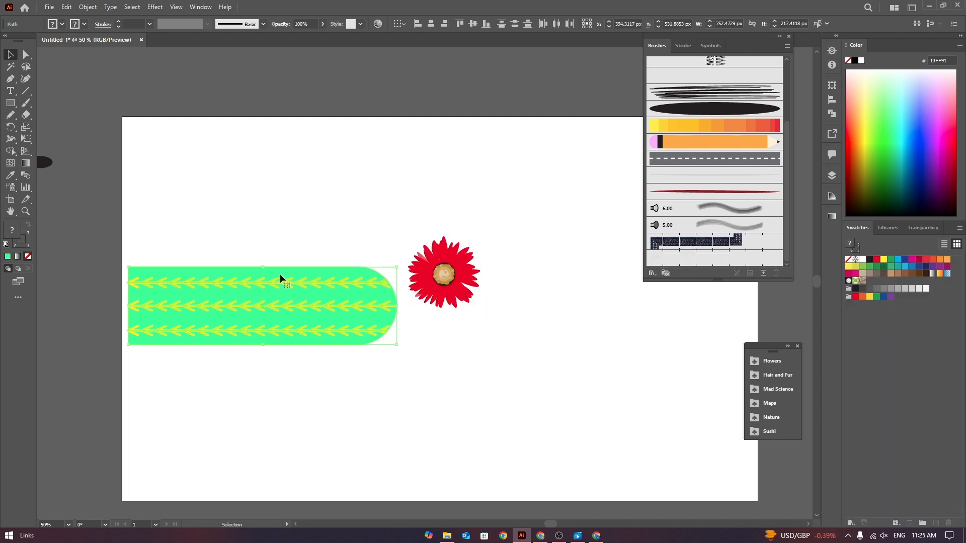
Create a pattern brush from the green striped artwork, keeping fixed 100% scale, 0% spacing and Stretch to fit
{"action": "mouse_move", "coordinate": [280, 276]}
{"action": "left_mouse_down"}
{"action": "mouse_move", "coordinate": [427, 251]}
{"action": "mouse_move", "coordinate": [672, 242]}
{"action": "left_mouse_up"}
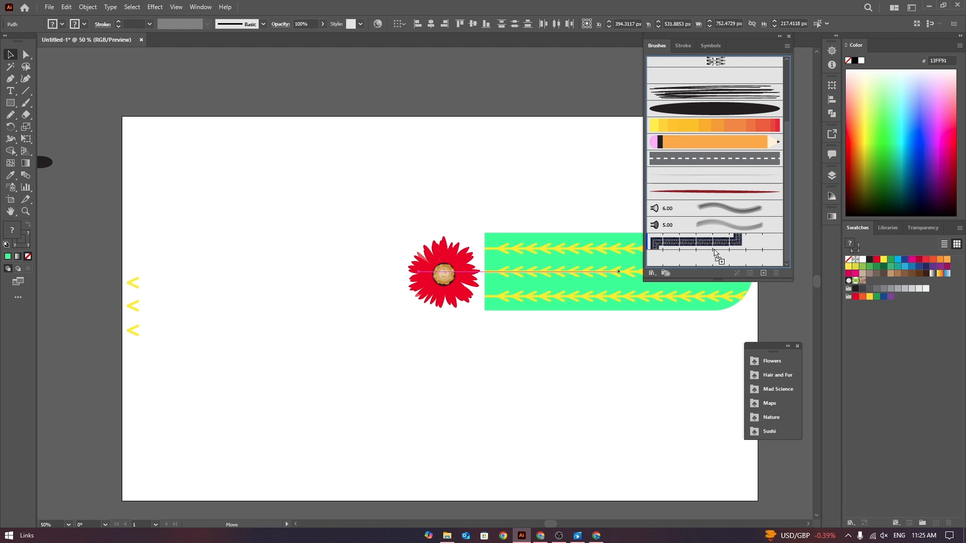
{"action": "left_click_drag", "start_coordinate": [720, 260], "coordinate": [720, 260]}
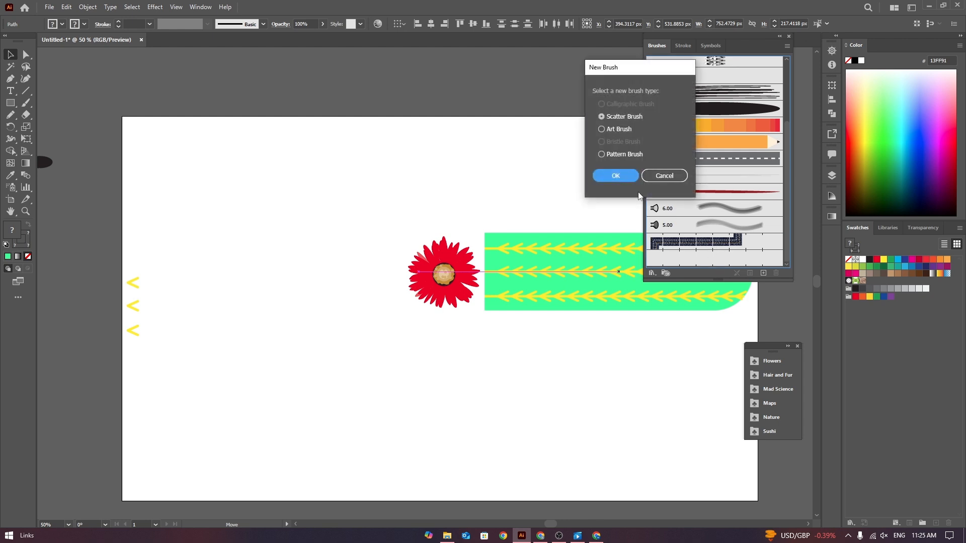
{"action": "left_click", "coordinate": [615, 175]}
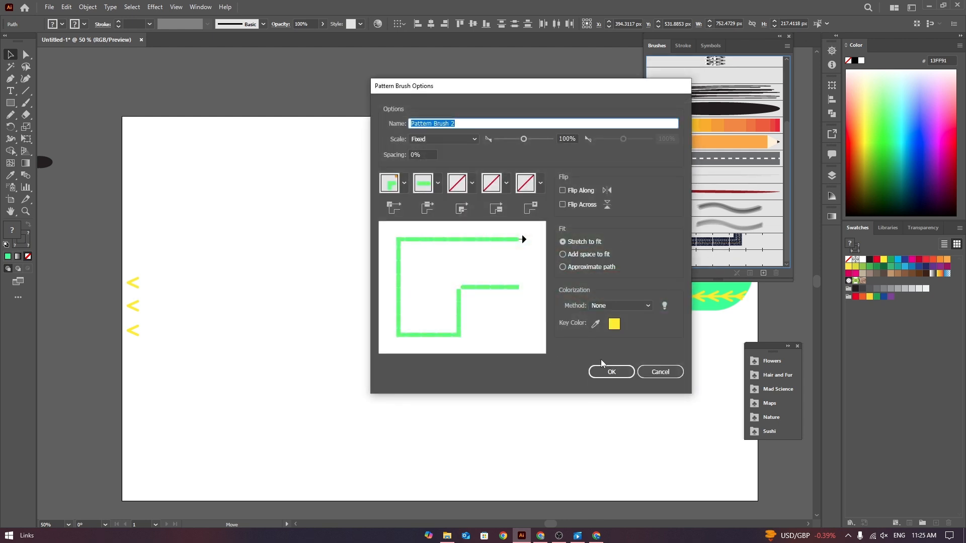
{"action": "left_click", "coordinate": [608, 374]}
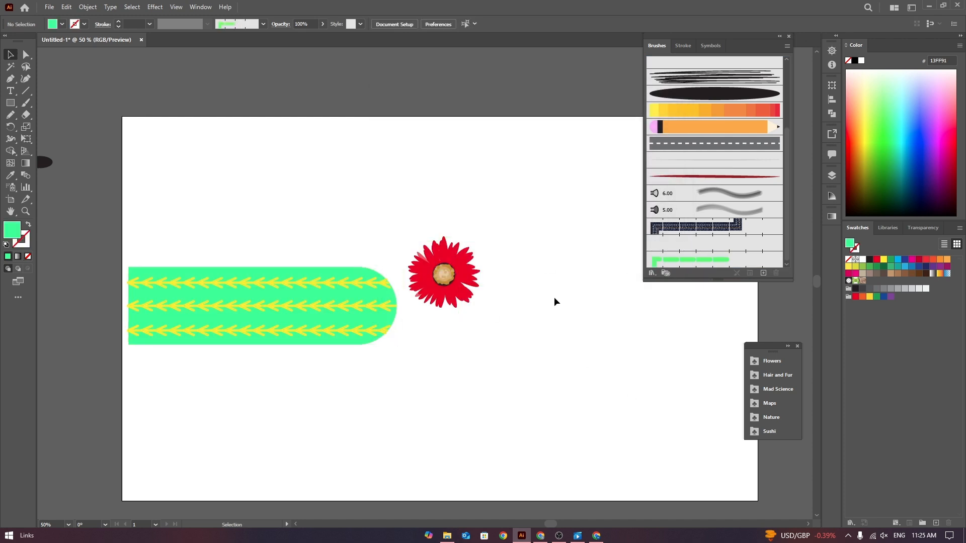
Save the red flower as a pattern swatch and clear the selection
{"action": "left_click", "coordinate": [445, 255]}
{"action": "left_click_drag", "start_coordinate": [445, 256], "coordinate": [871, 279]}
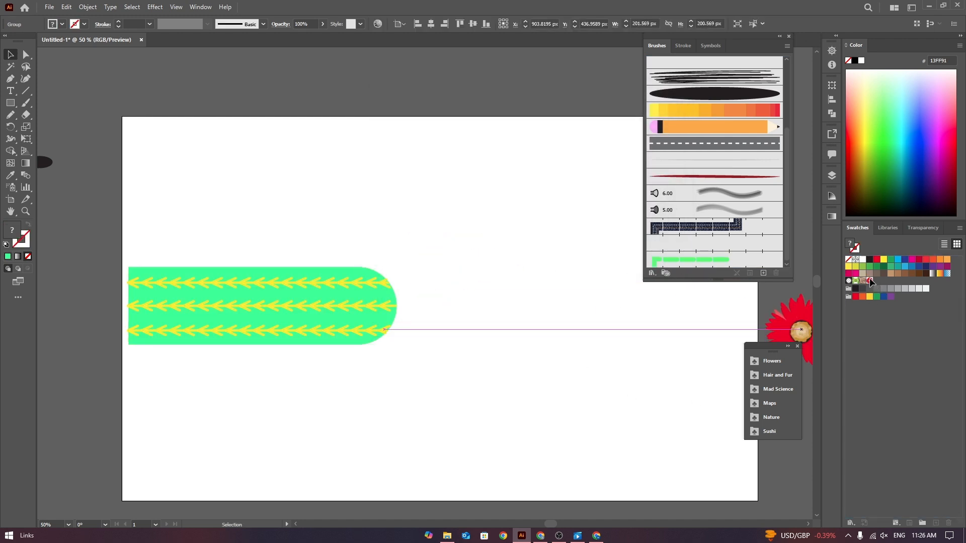
{"action": "left_click", "coordinate": [577, 207]}
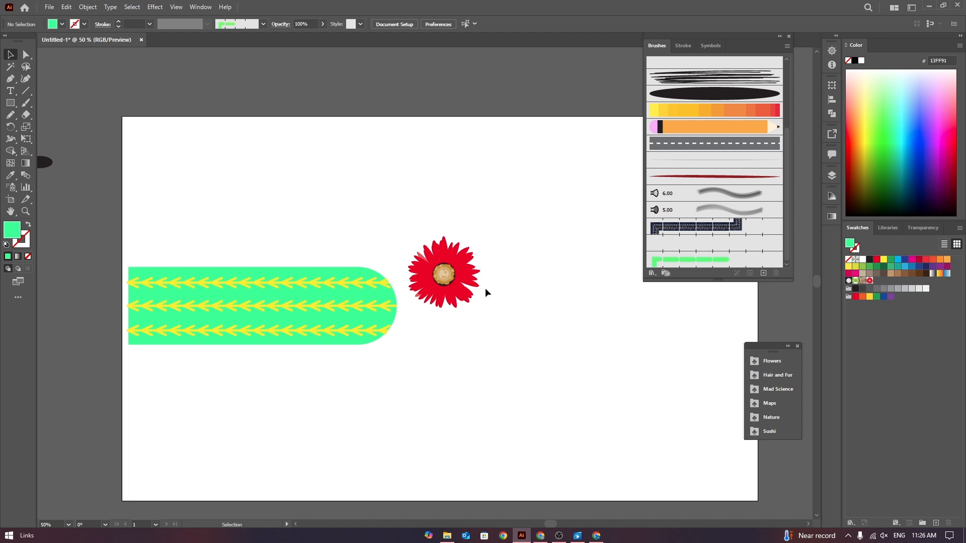
Edit the green pattern brush so its end tile uses the flower swatch, New Pattern Swatch 3
{"action": "left_click", "coordinate": [725, 267]}
{"action": "double_click", "coordinate": [725, 267]}
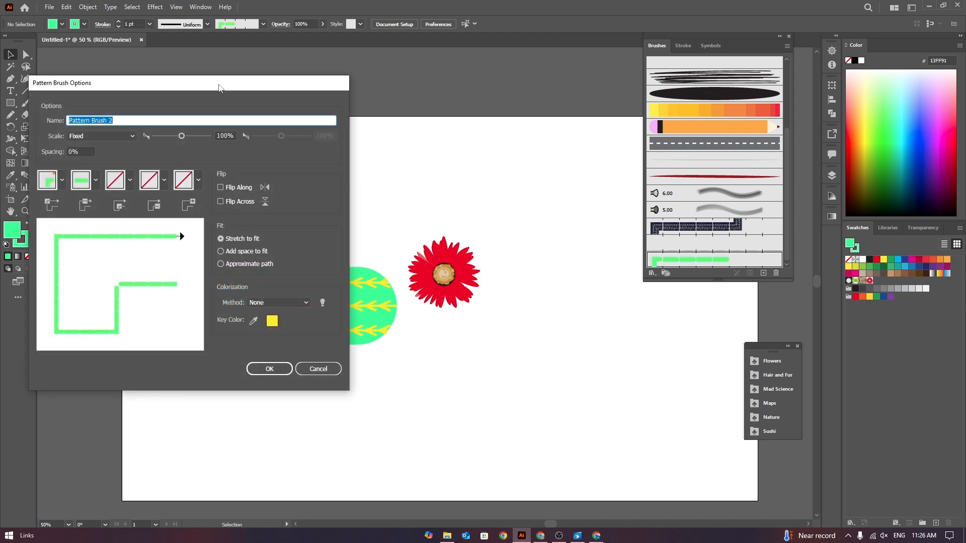
{"action": "left_click_drag", "start_coordinate": [219, 85], "coordinate": [509, 77]}
{"action": "left_click", "coordinate": [487, 173]}
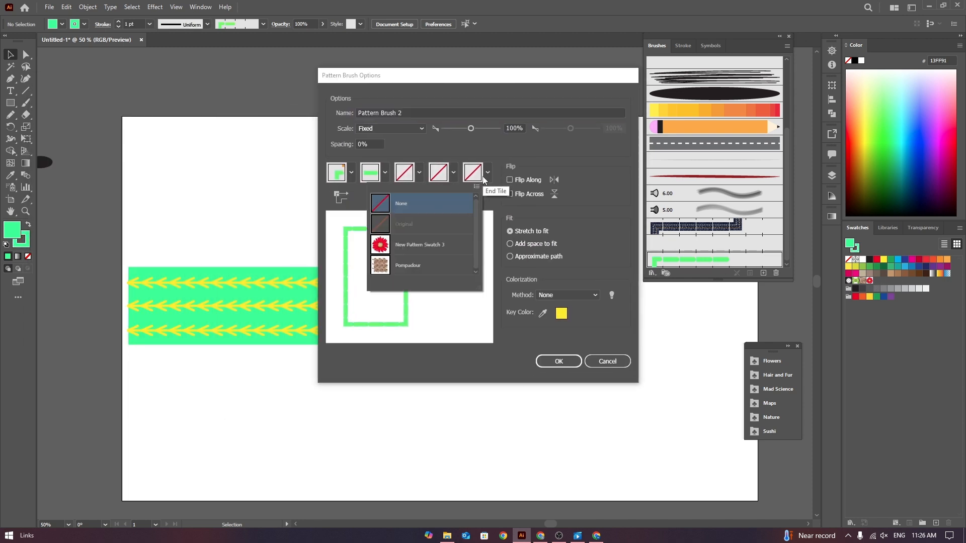
{"action": "left_click", "coordinate": [424, 245]}
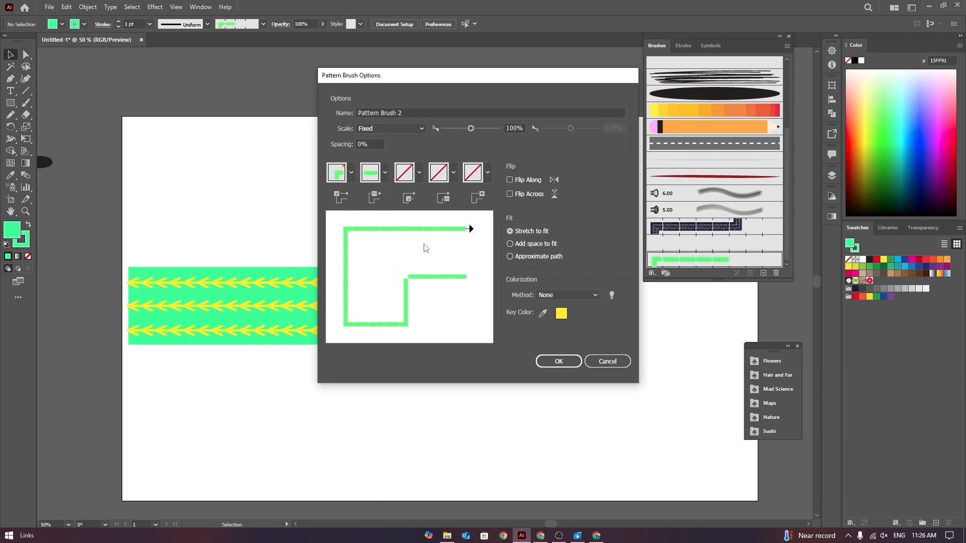
{"action": "left_click", "coordinate": [557, 369]}
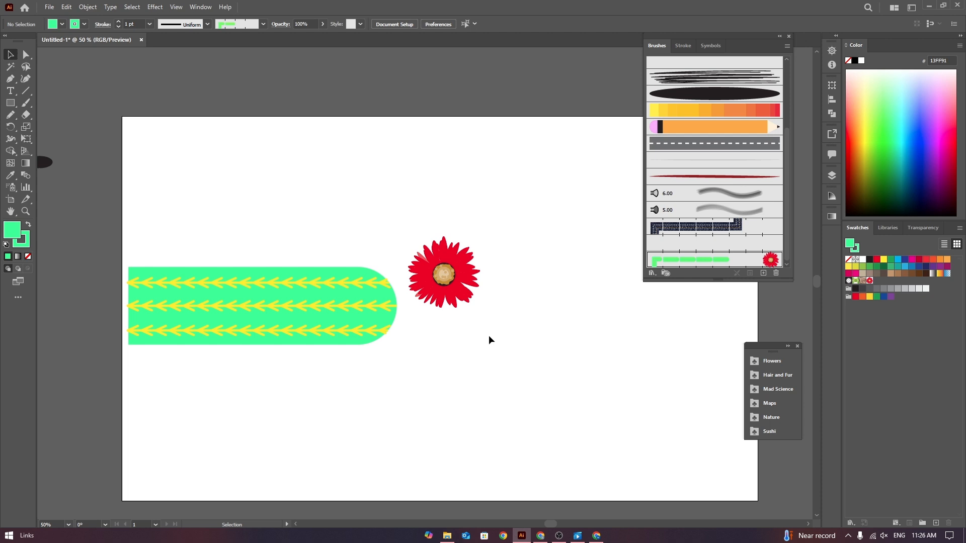
Draw an S-shaped Pencil path about 343 × 948 px beside the flower and apply the green flower-tipped pattern brush
{"action": "key", "text": "n"}
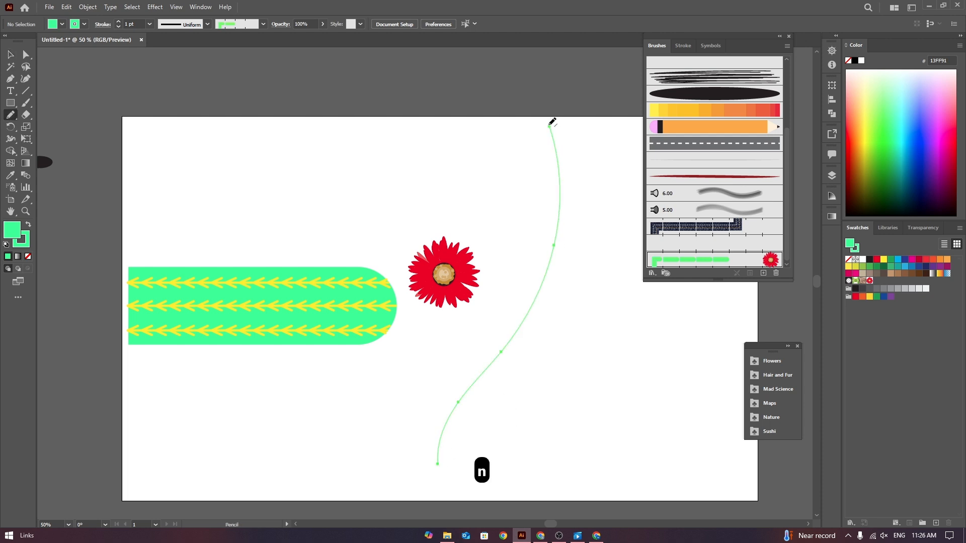
{"action": "left_click", "coordinate": [11, 54]}
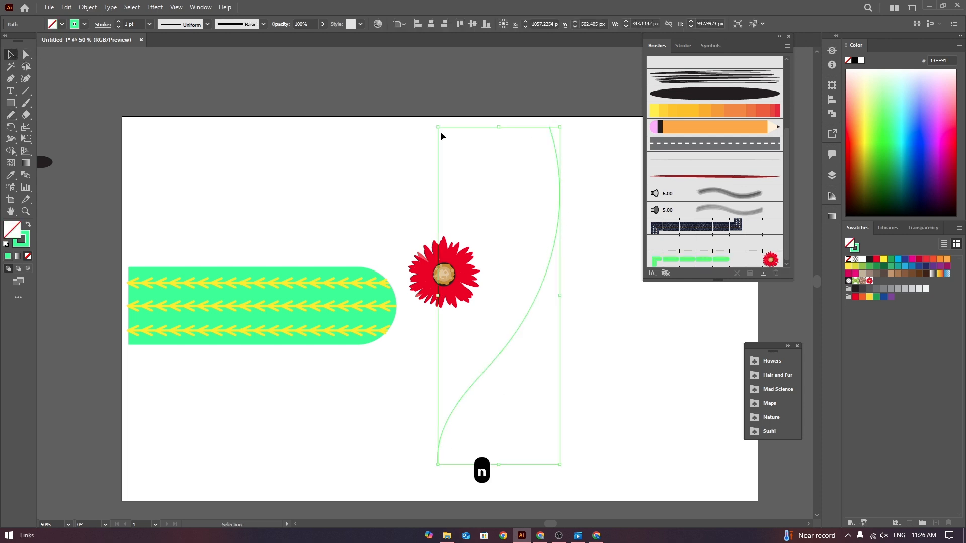
{"action": "left_click_drag", "start_coordinate": [513, 141], "coordinate": [571, 208]}
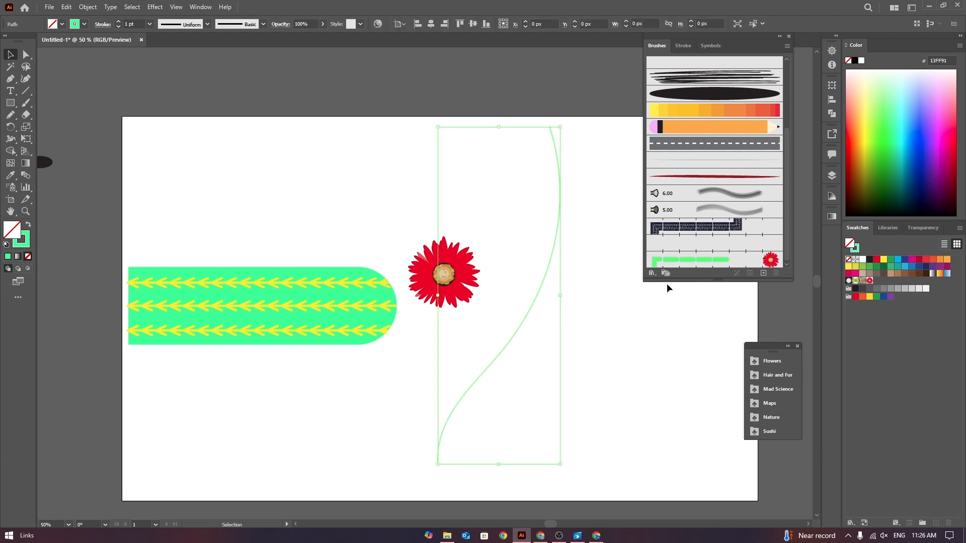
{"action": "left_click", "coordinate": [699, 268]}
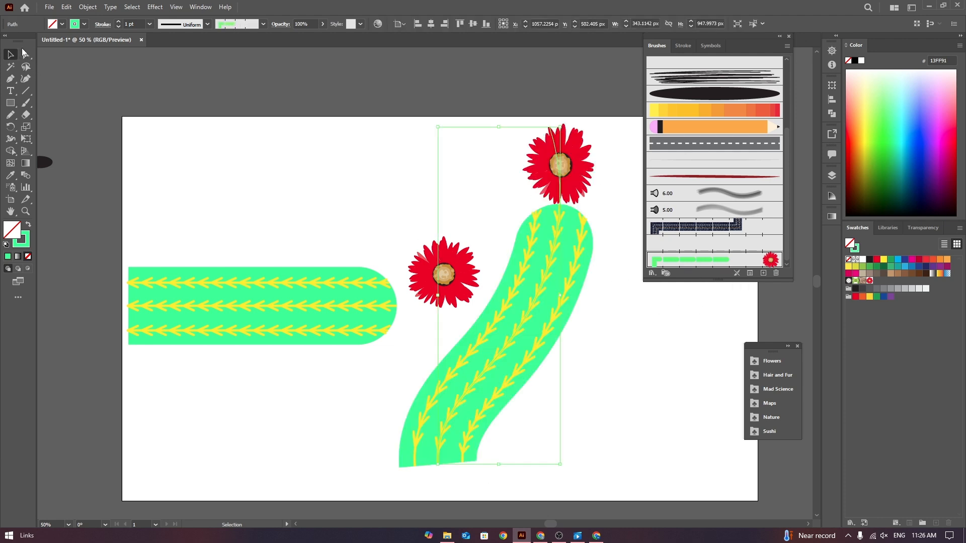
Delete the original flower and the horizontal green striped artwork, leaving the brushed cactus path
{"action": "left_click", "coordinate": [74, 69]}
{"action": "left_click_drag", "start_coordinate": [218, 190], "coordinate": [439, 315]}
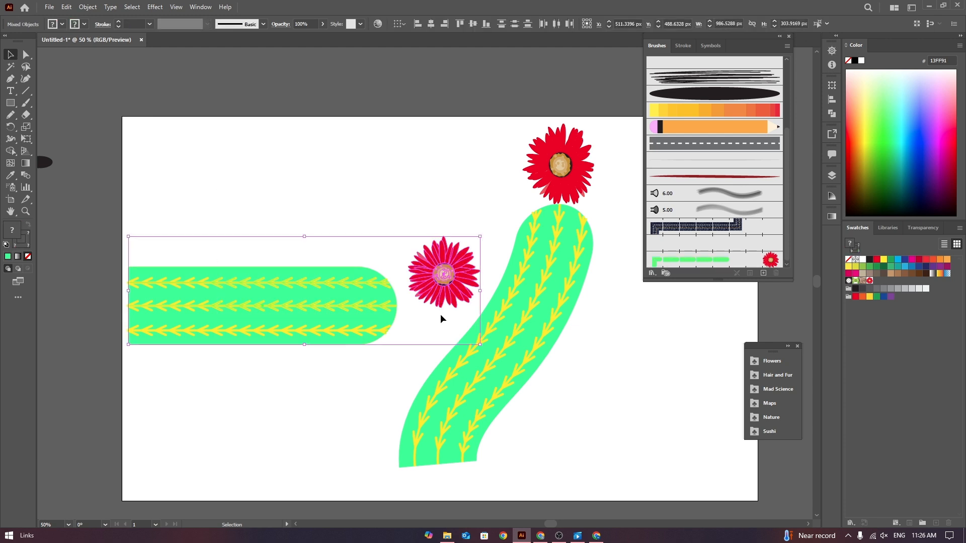
{"action": "key", "text": "Delete"}
{"action": "mouse_move", "coordinate": [108, 203]}
{"action": "left_mouse_down"}
{"action": "mouse_move", "coordinate": [376, 346]}
{"action": "mouse_move", "coordinate": [405, 338]}
{"action": "left_mouse_up"}
{"action": "key", "text": "Delete"}
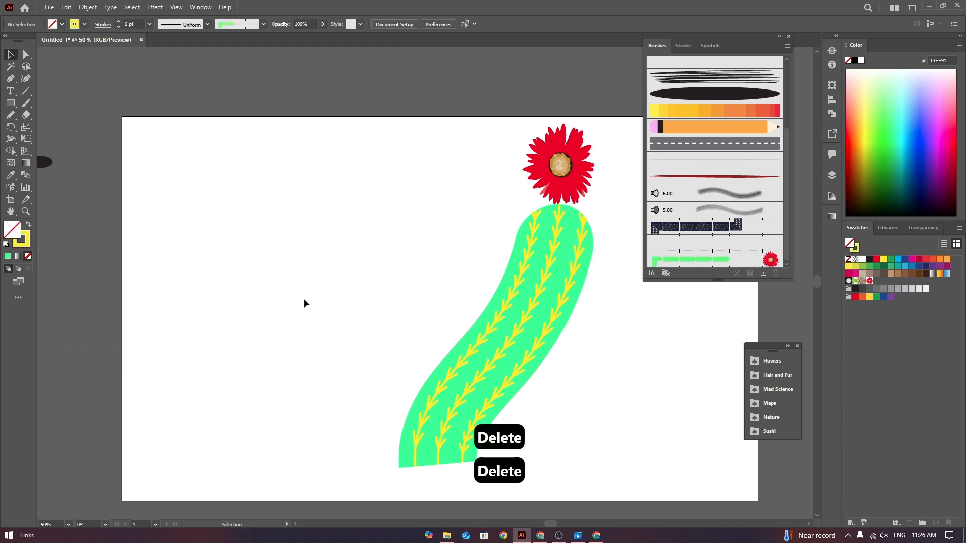
Draw a straight vertical yellow Pen line from near the artboard's upper edge to the cactus base's outer corner
{"action": "scroll", "coordinate": [359, 306], "scroll_direction": "down", "scroll_amount": 1}
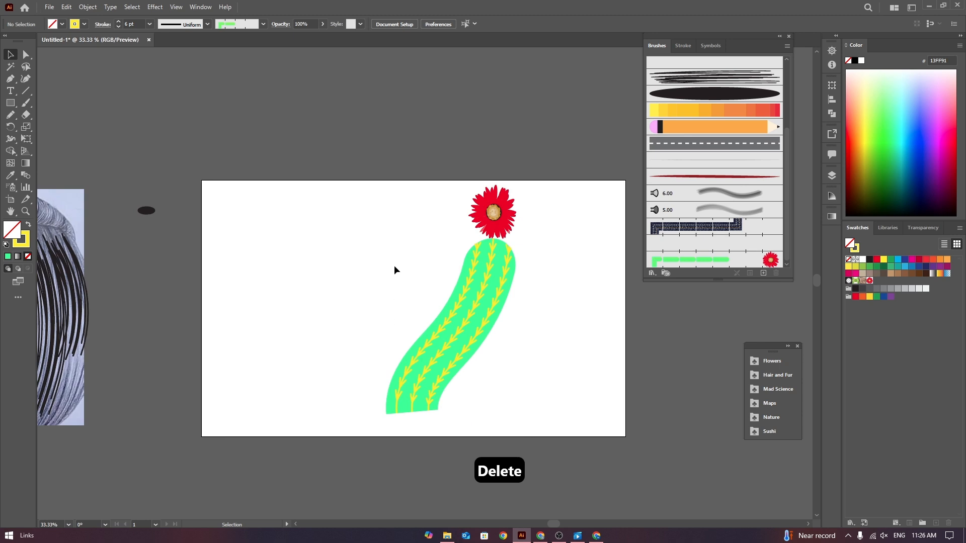
{"action": "key", "text": "p"}
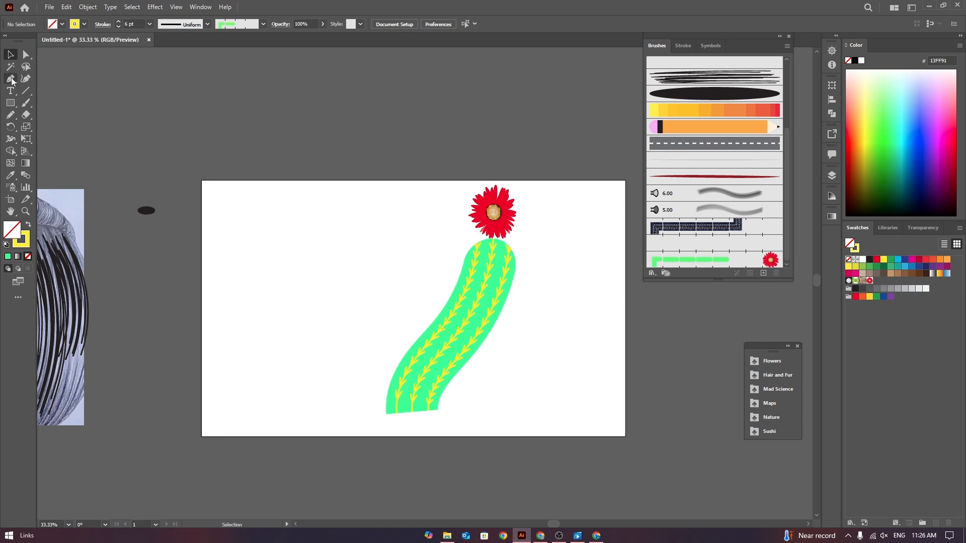
{"action": "left_click", "coordinate": [389, 192]}
{"action": "left_click", "coordinate": [390, 414]}
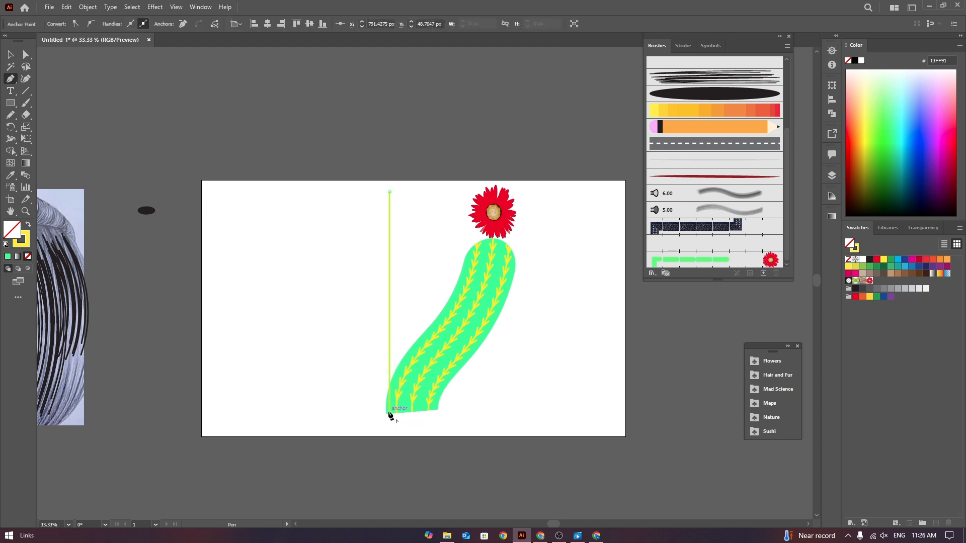
{"action": "key", "text": "v"}
{"action": "left_click", "coordinate": [152, 204]}
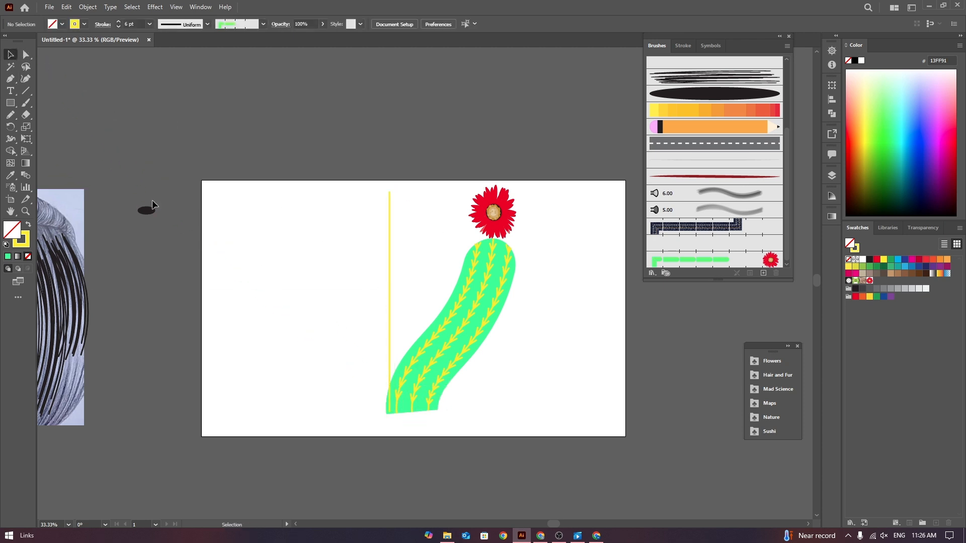
Draw a curved Pen branch starting left of the vertical line and bending down to meet it near mid-height
{"action": "left_click", "coordinate": [10, 78]}
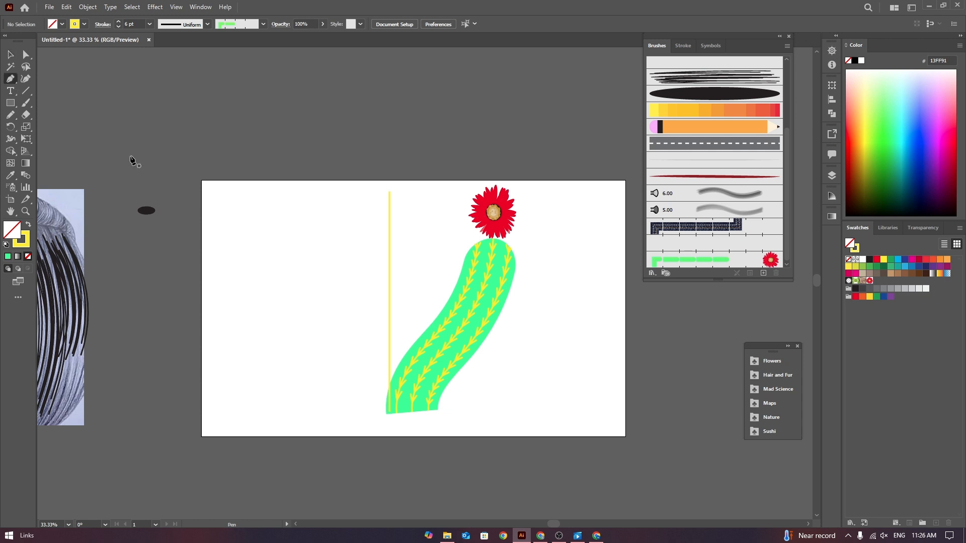
{"action": "left_click", "coordinate": [326, 262]}
{"action": "left_click_drag", "start_coordinate": [390, 313], "coordinate": [391, 362]}
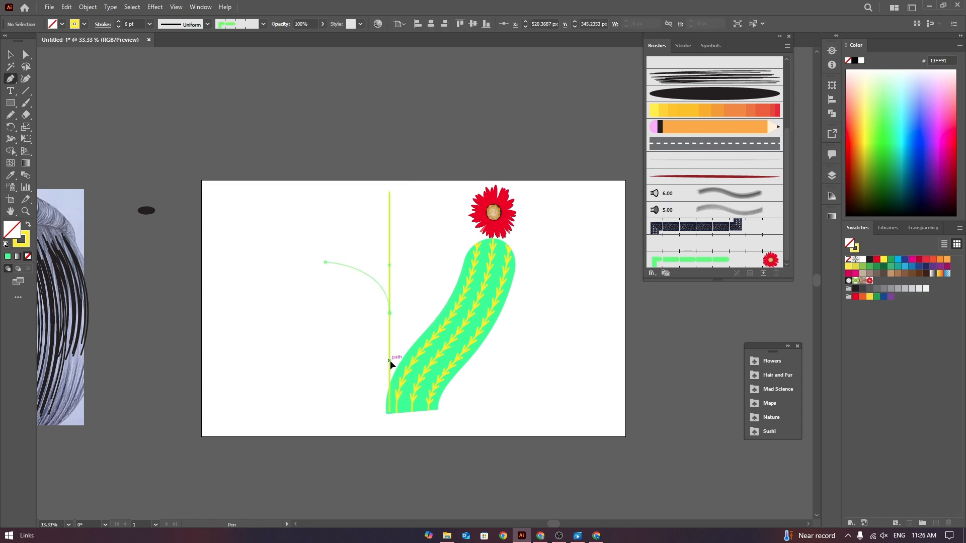
Apply the flower-tipped cactus brush to the vertical line, then rotate it so the flower is uppermost and stretch it slightly upward
{"action": "left_click", "coordinate": [11, 55]}
{"action": "left_click", "coordinate": [390, 232]}
{"action": "left_click", "coordinate": [718, 260]}
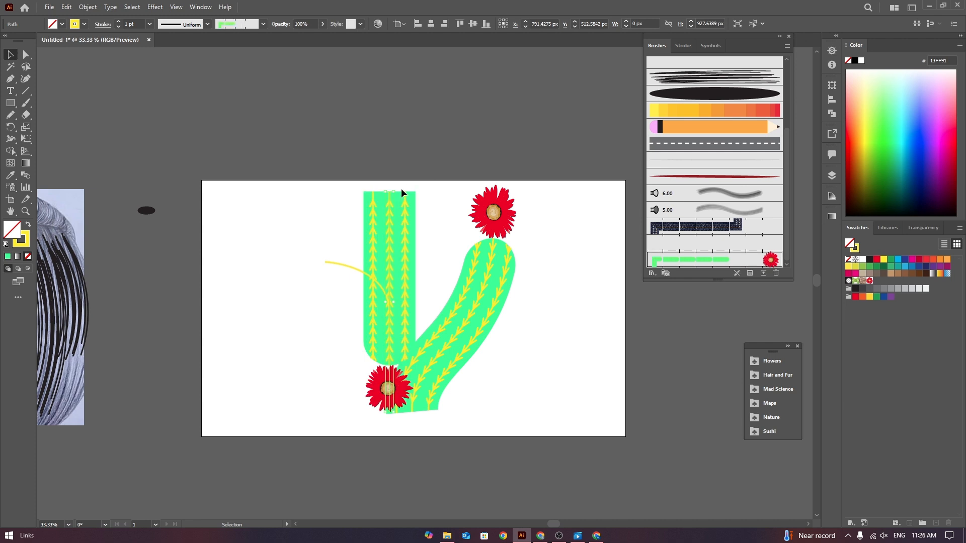
{"action": "mouse_move", "coordinate": [401, 190]}
{"action": "left_mouse_down"}
{"action": "mouse_move", "coordinate": [362, 345]}
{"action": "mouse_move", "coordinate": [382, 358]}
{"action": "left_mouse_up"}
{"action": "left_click_drag", "start_coordinate": [390, 191], "coordinate": [390, 172]}
Try the cactus brush on the short curved branch and delete that branch
{"action": "left_click", "coordinate": [351, 269]}
{"action": "left_click", "coordinate": [714, 260]}
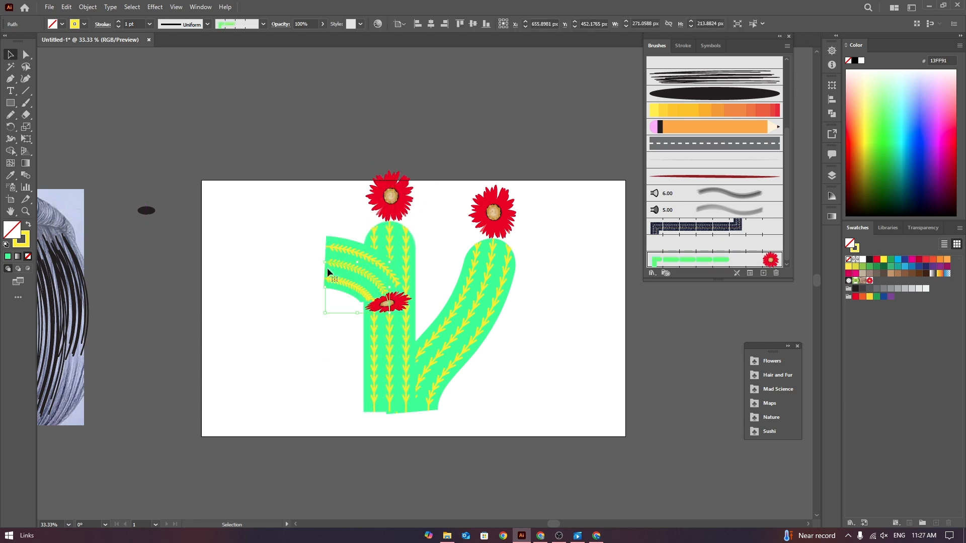
{"action": "key", "text": "Delete"}
Draw a curved Pen branch about 426 × 669 px from the upper left to the cactus base and apply the cactus brush
{"action": "key", "text": "p"}
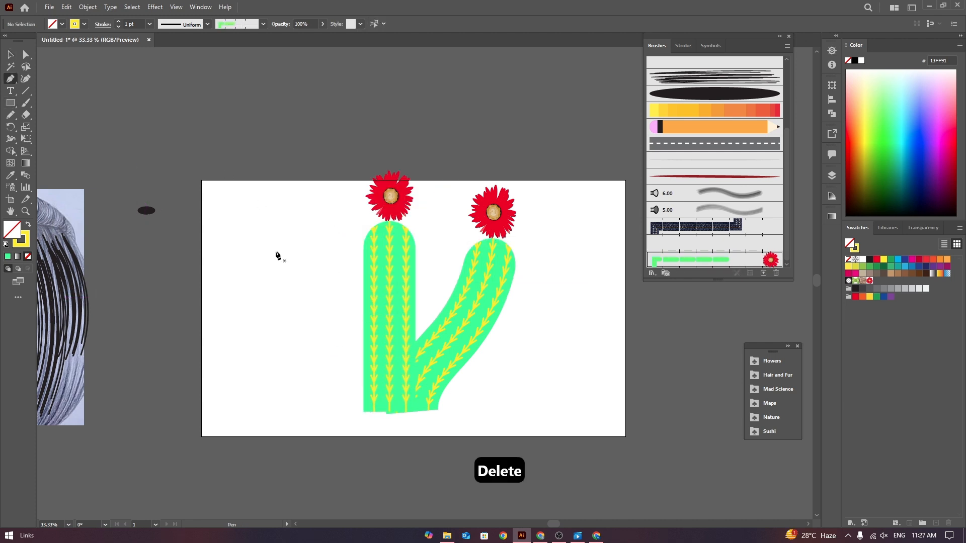
{"action": "left_click", "coordinate": [275, 248]}
{"action": "mouse_move", "coordinate": [377, 407]}
{"action": "left_mouse_down"}
{"action": "mouse_move", "coordinate": [345, 514]}
{"action": "mouse_move", "coordinate": [375, 473]}
{"action": "left_mouse_up"}
{"action": "left_click", "coordinate": [10, 54]}
{"action": "left_click", "coordinate": [595, 177]}
{"action": "scroll", "coordinate": [596, 177], "scroll_direction": "up", "scroll_amount": 3}
{"action": "left_click", "coordinate": [349, 197]}
{"action": "left_click", "coordinate": [714, 260]}
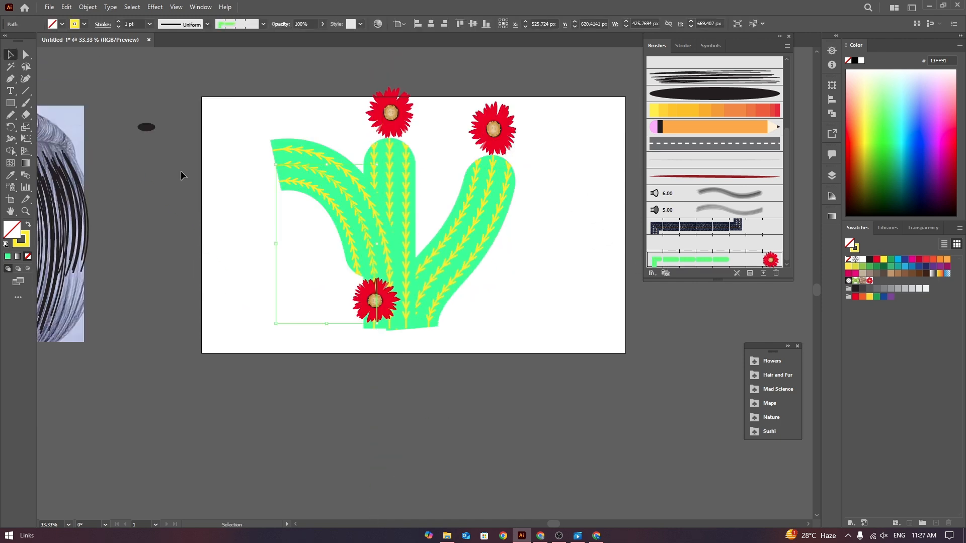
Rotate the new curved branch and reflect it so its flower end points up and away from the central stem
{"action": "left_click_drag", "start_coordinate": [274, 328], "coordinate": [440, 242]}
{"action": "right_click", "coordinate": [291, 187]}
{"action": "mouse_move", "coordinate": [322, 359]}
{"action": "left_click", "coordinate": [421, 395]}
{"action": "left_click", "coordinate": [487, 344]}
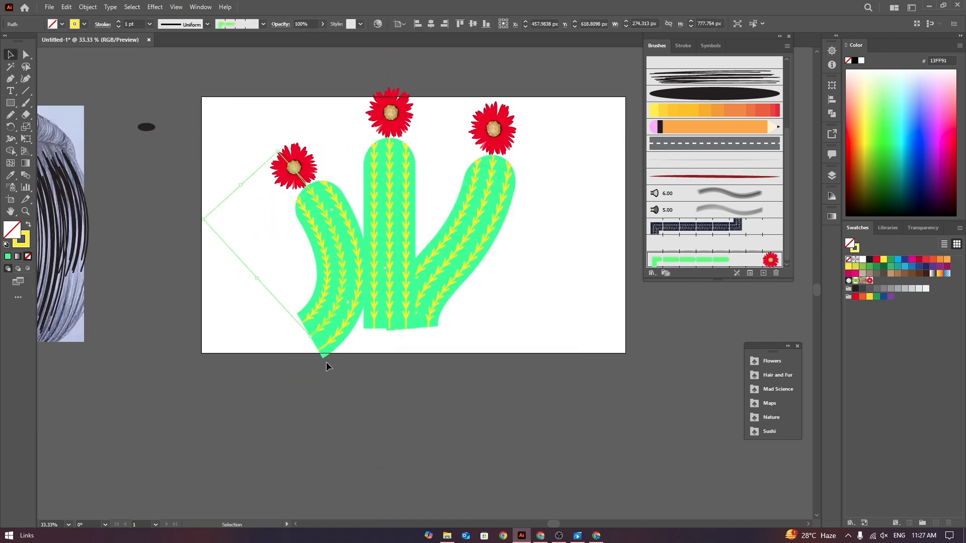
Rotate and reposition the reflected branch so its lower end overlaps the central stem's base
{"action": "left_click_drag", "start_coordinate": [199, 222], "coordinate": [232, 302]}
{"action": "left_click_drag", "start_coordinate": [353, 241], "coordinate": [367, 259]}
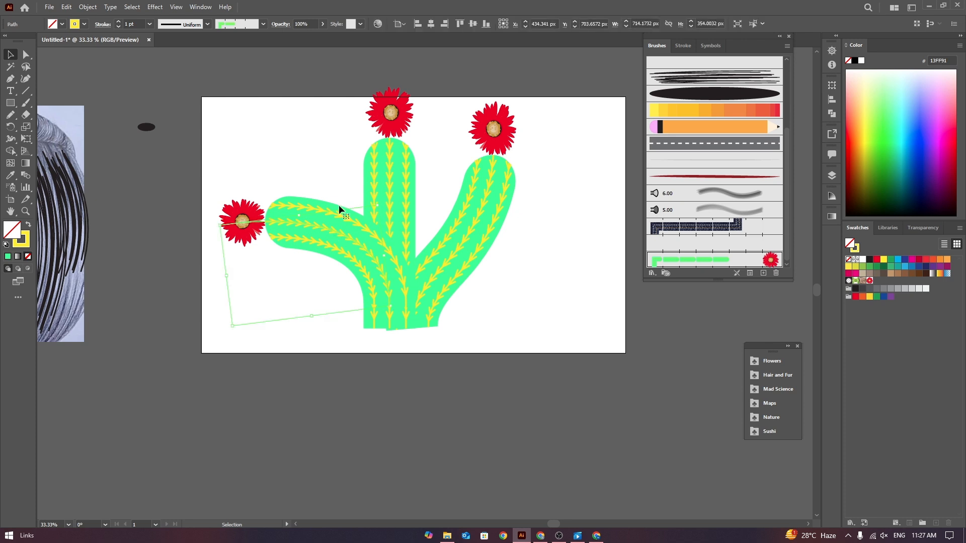
{"action": "left_click_drag", "start_coordinate": [383, 196], "coordinate": [405, 235]}
{"action": "left_click_drag", "start_coordinate": [355, 286], "coordinate": [376, 263]}
In outline view, move the left branch's lower anchor onto the central stem's base and refine its flower-end anchor and handle
{"action": "key", "text": "a"}
{"action": "left_click", "coordinate": [391, 286]}
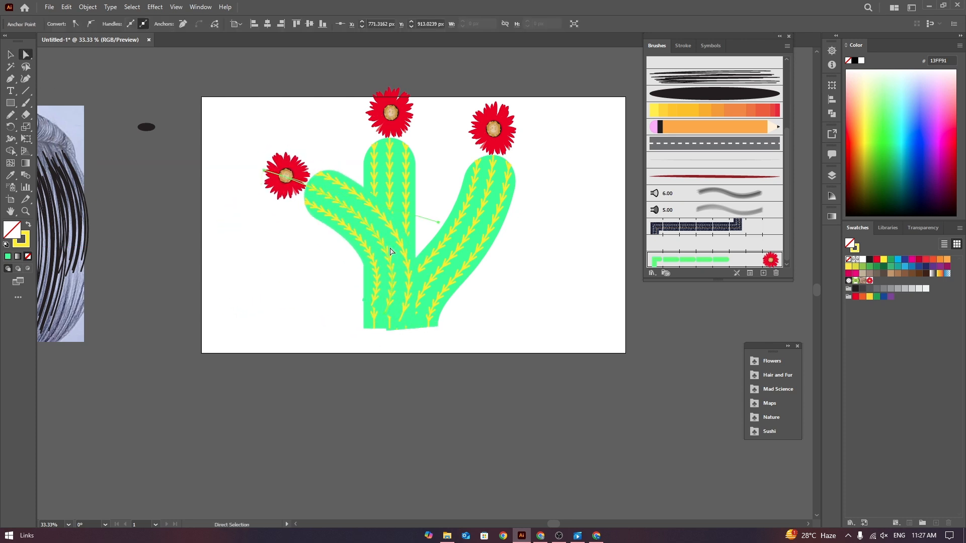
{"action": "scroll", "coordinate": [391, 281], "scroll_direction": "up", "scroll_amount": 1}
{"action": "key", "text": "ctrl+y"}
{"action": "left_click_drag", "start_coordinate": [350, 324], "coordinate": [389, 368]}
{"action": "left_click_drag", "start_coordinate": [461, 207], "coordinate": [420, 207]}
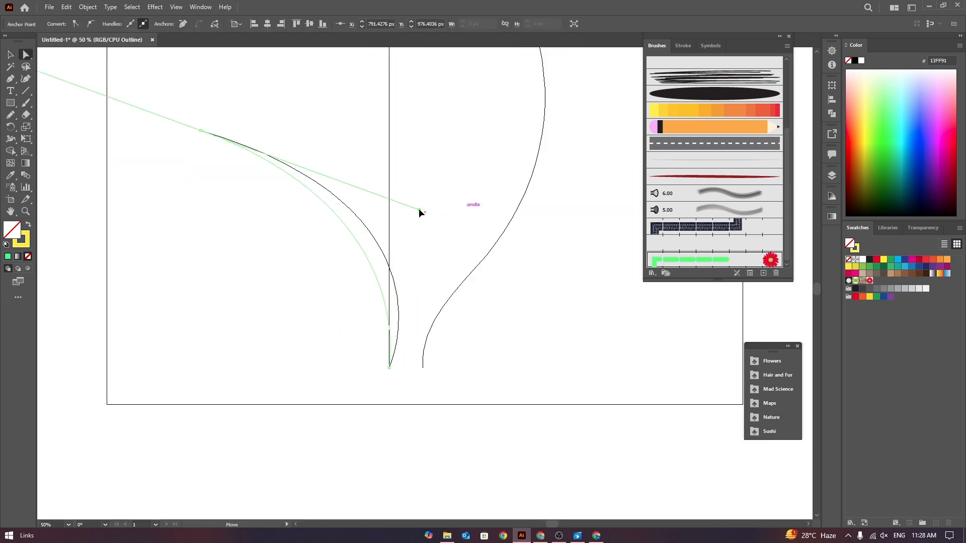
{"action": "left_click_drag", "start_coordinate": [199, 130], "coordinate": [219, 122]}
{"action": "left_click", "coordinate": [283, 107]}
{"action": "key", "text": "ctrl+y"}
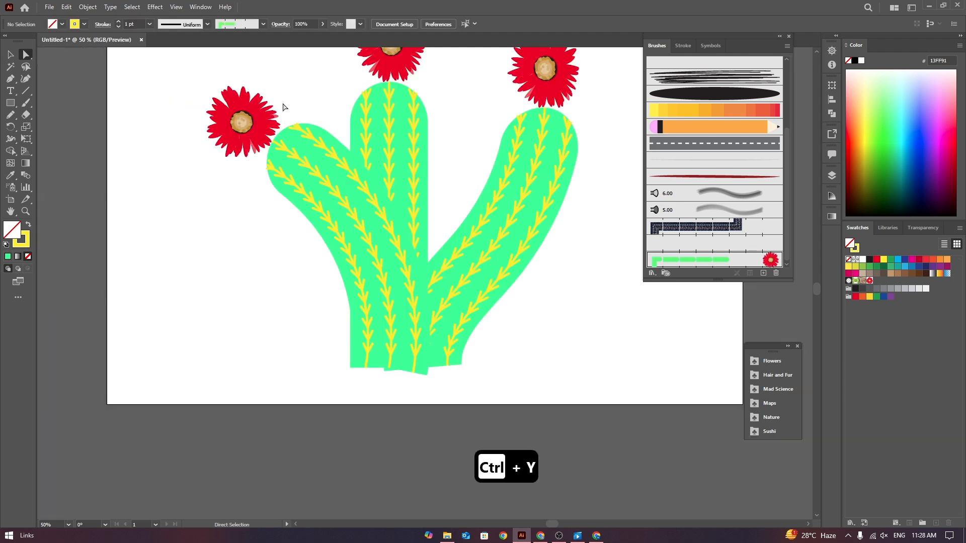
Move the entire left branch slightly away from the central stem
{"action": "left_click", "coordinate": [16, 53]}
{"action": "left_click", "coordinate": [349, 207]}
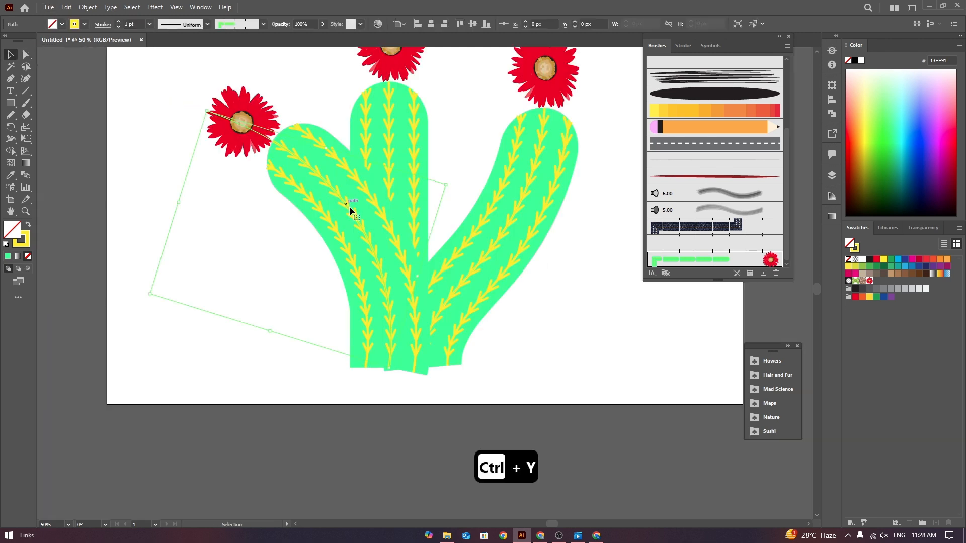
{"action": "left_click_drag", "start_coordinate": [349, 208], "coordinate": [339, 208]}
{"action": "left_click", "coordinate": [254, 185]}
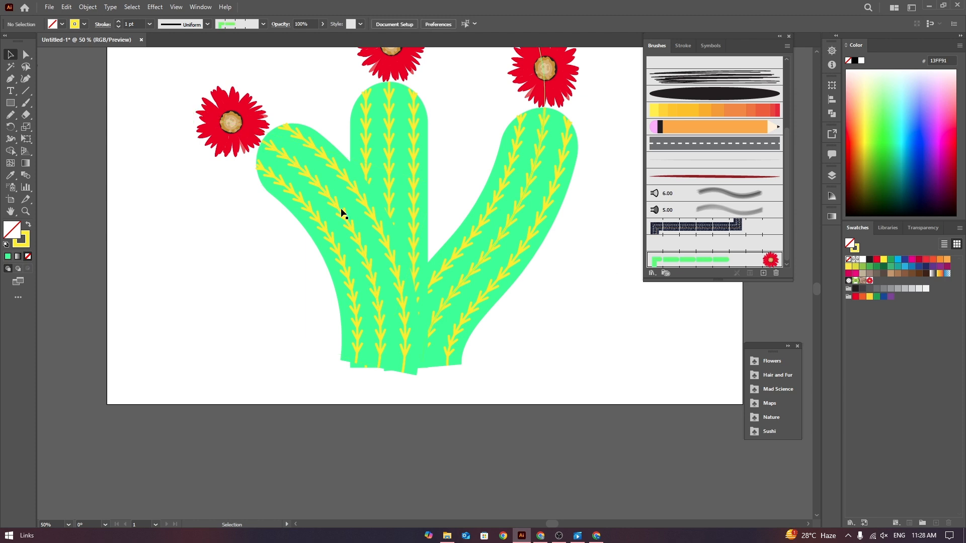
Draw a closed, downward-tapering pot outline about 504 × 433 px with the Pen tool over the cactus base
{"action": "left_click", "coordinate": [11, 79]}
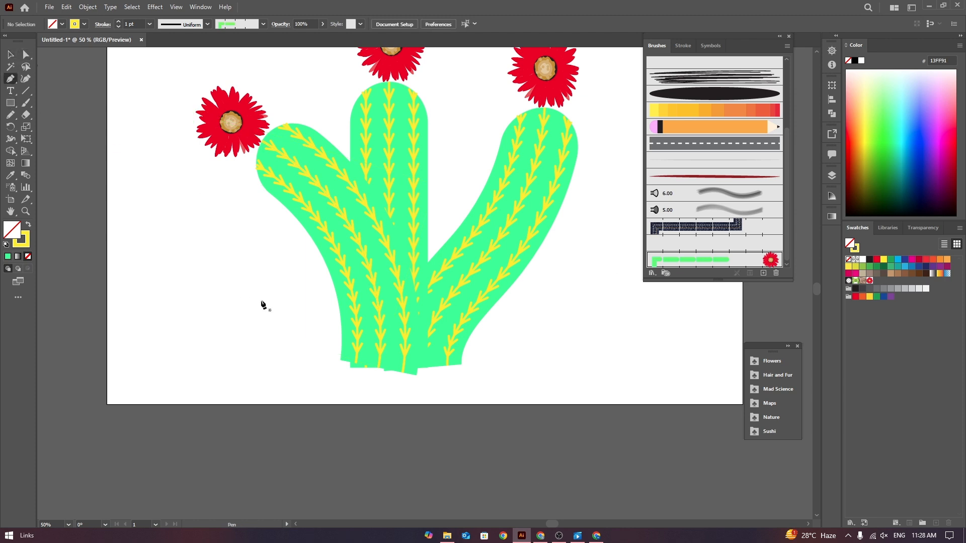
{"action": "left_click", "coordinate": [316, 342]}
{"action": "left_click", "coordinate": [495, 342]}
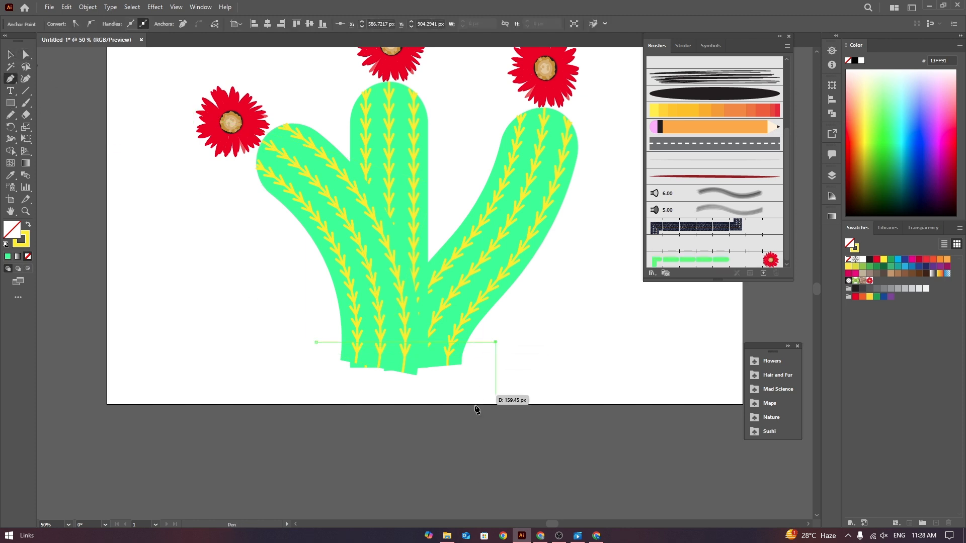
{"action": "left_click", "coordinate": [479, 496]}
{"action": "left_click", "coordinate": [341, 497]}
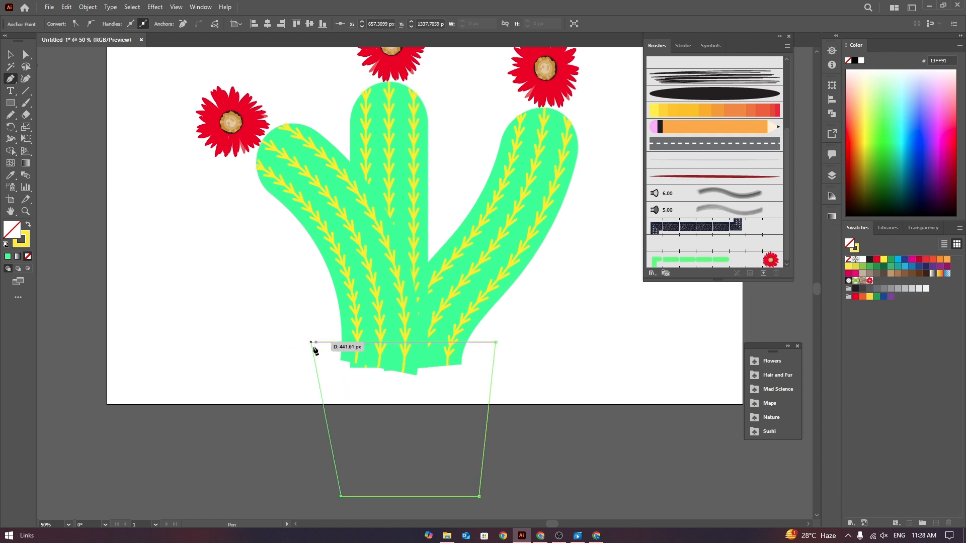
{"action": "left_click", "coordinate": [316, 342]}
{"action": "left_click", "coordinate": [11, 55]}
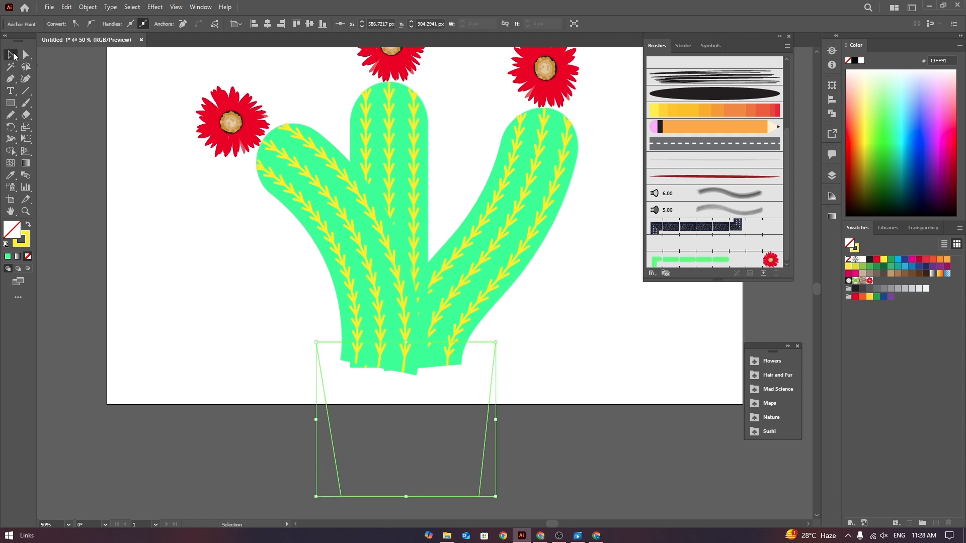
Fill the tapered pot shape with the brown swatch 8B5E3C
{"action": "left_click", "coordinate": [26, 54]}
{"action": "left_click", "coordinate": [250, 274]}
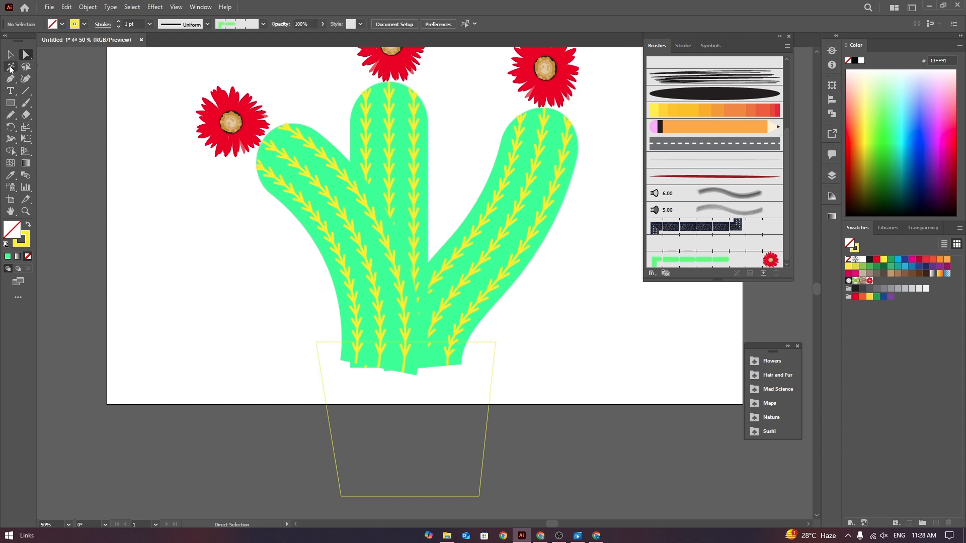
{"action": "key", "text": "v"}
{"action": "left_click", "coordinate": [490, 364]}
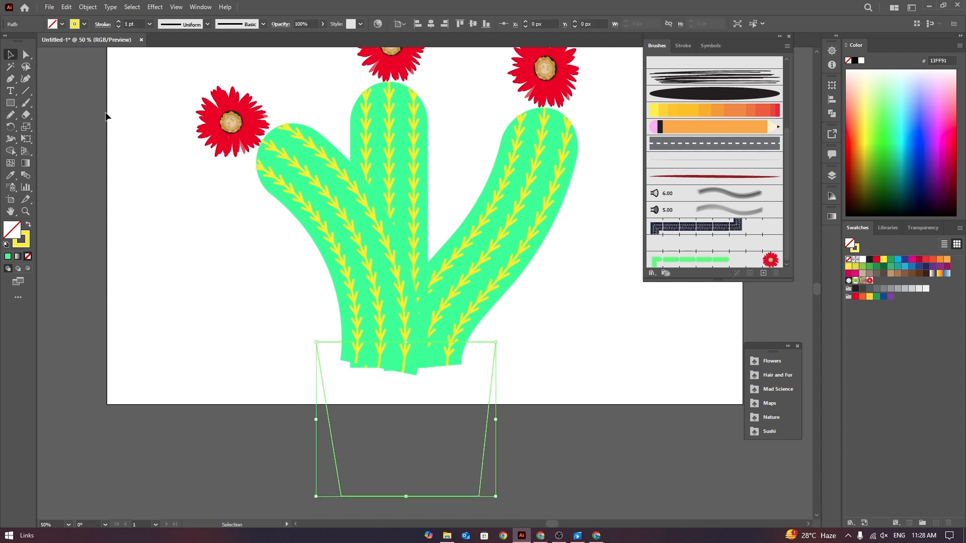
{"action": "left_click", "coordinate": [62, 24]}
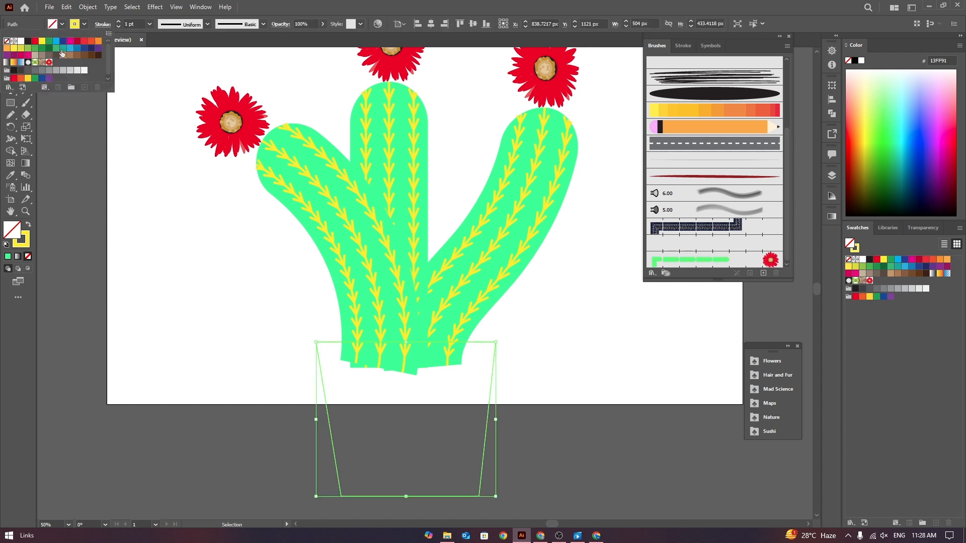
{"action": "left_click", "coordinate": [78, 58]}
{"action": "left_click", "coordinate": [161, 224]}
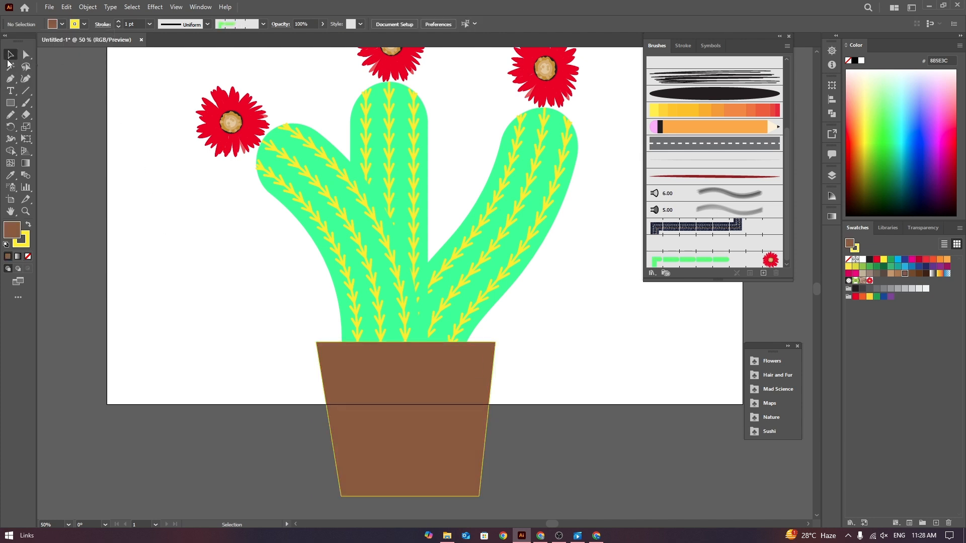
Pull the pot's lower-right corner slightly inward to even out the taper
{"action": "left_click", "coordinate": [472, 359]}
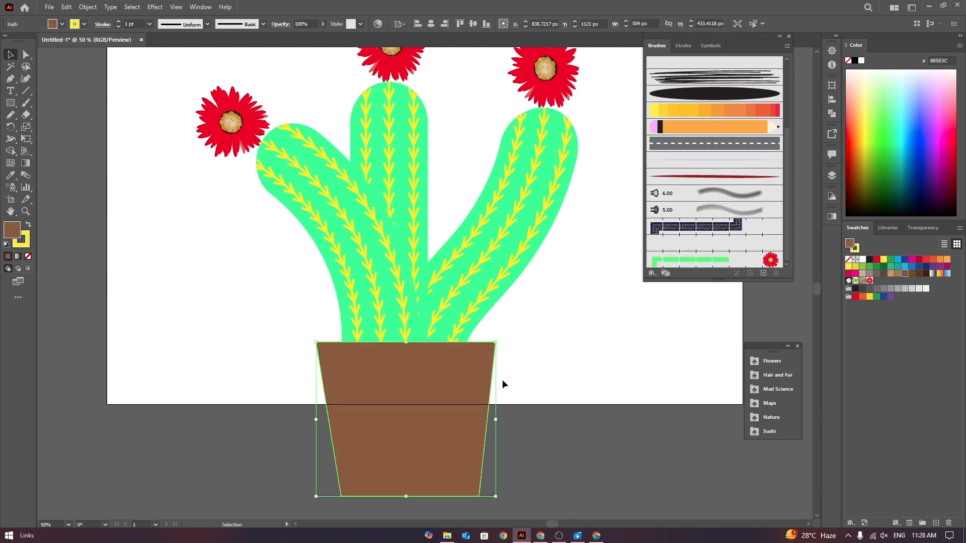
{"action": "left_click", "coordinate": [32, 55]}
{"action": "left_click", "coordinate": [501, 466]}
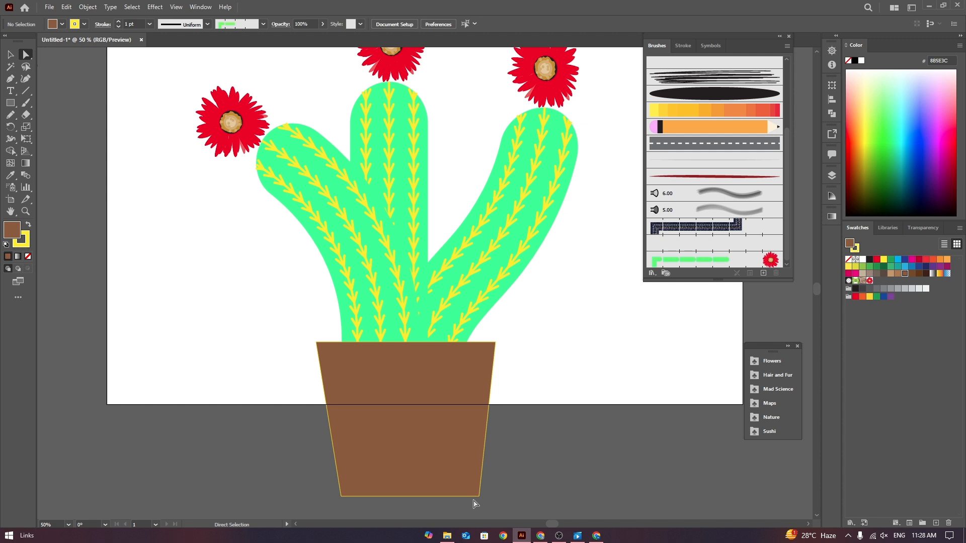
{"action": "left_click_drag", "start_coordinate": [479, 498], "coordinate": [472, 501]}
{"action": "left_click", "coordinate": [500, 481]}
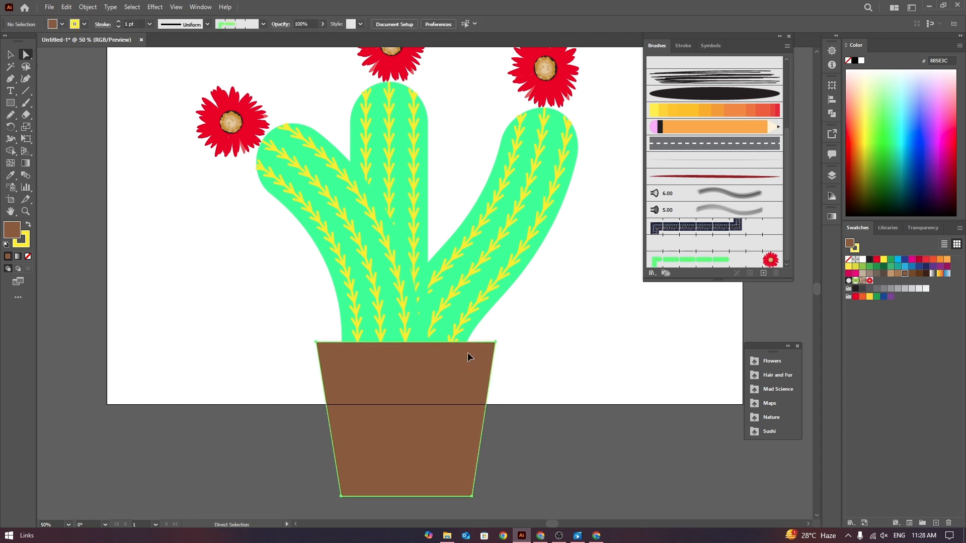
{"action": "left_click", "coordinate": [10, 103]}
{"action": "left_click", "coordinate": [44, 86]}
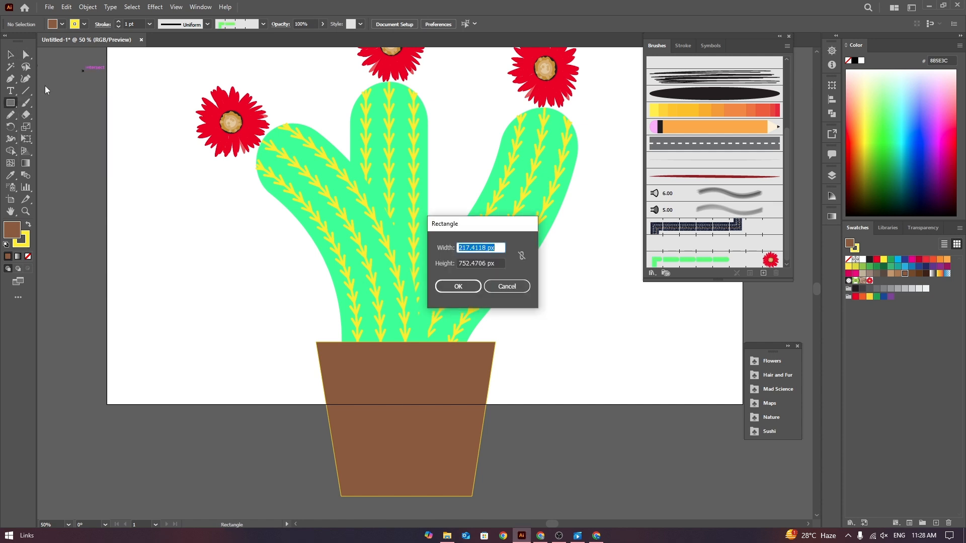
{"action": "left_click", "coordinate": [508, 288]}
Remove the yellow stroke from the brown pot
{"action": "left_click", "coordinate": [10, 54]}
{"action": "left_click", "coordinate": [406, 397]}
{"action": "left_click", "coordinate": [70, 24]}
{"action": "left_click", "coordinate": [5, 37]}
{"action": "left_click", "coordinate": [166, 212]}
Draw a brown rim rectangle about 659 × 112 px across the pot's upper edge and centre it horizontally with the pot
{"action": "left_click", "coordinate": [10, 103]}
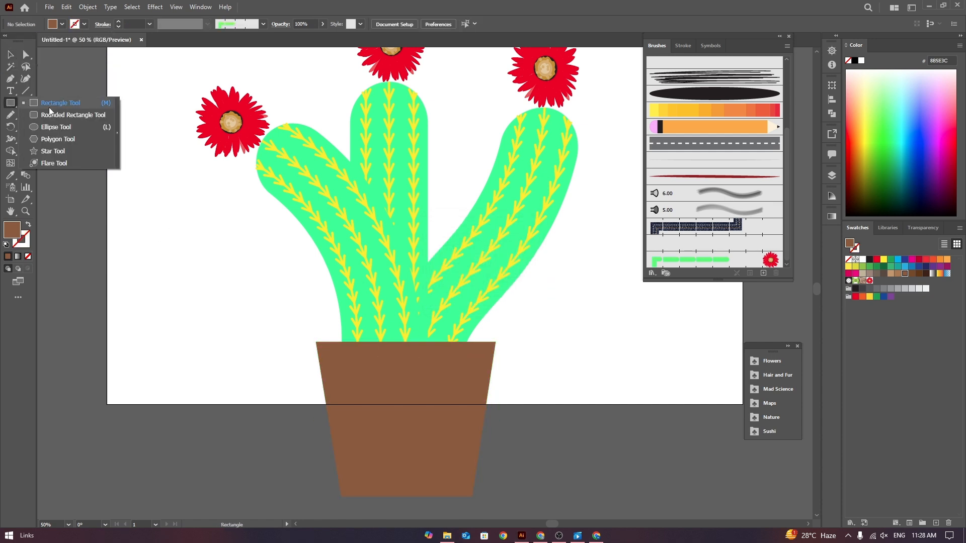
{"action": "left_click", "coordinate": [49, 107]}
{"action": "mouse_move", "coordinate": [288, 342]}
{"action": "left_mouse_down"}
{"action": "mouse_move", "coordinate": [513, 363]}
{"action": "mouse_move", "coordinate": [523, 382]}
{"action": "left_mouse_up"}
{"action": "left_click", "coordinate": [11, 54]}
{"action": "left_click_drag", "start_coordinate": [246, 351], "coordinate": [342, 440]}
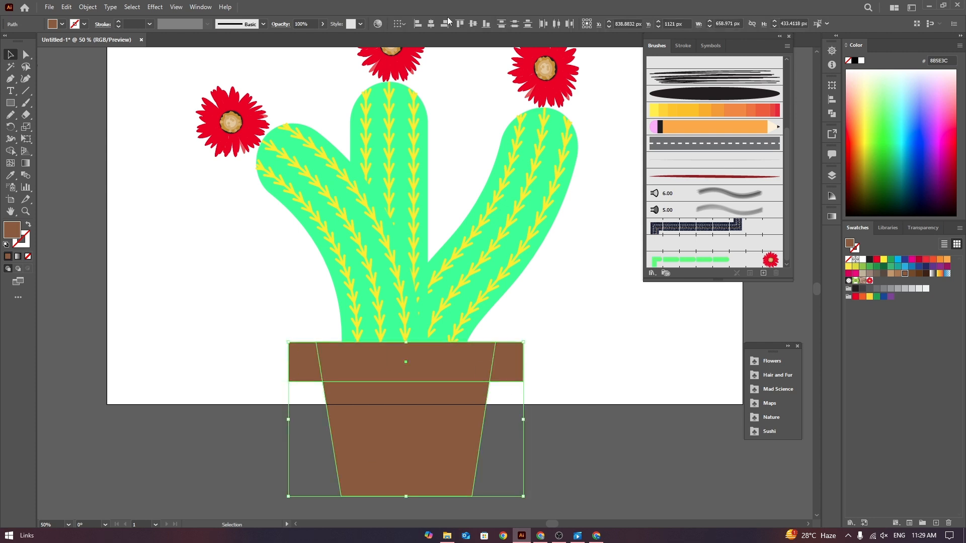
{"action": "left_click", "coordinate": [430, 24]}
{"action": "left_click", "coordinate": [528, 374]}
Round the rim's corners slightly and scale it narrower so it extends just past the pot's sides
{"action": "left_click", "coordinate": [478, 362]}
{"action": "left_click", "coordinate": [26, 54]}
{"action": "left_click_drag", "start_coordinate": [296, 349], "coordinate": [303, 357]}
{"action": "left_click", "coordinate": [11, 54]}
{"action": "key", "text": "s"}
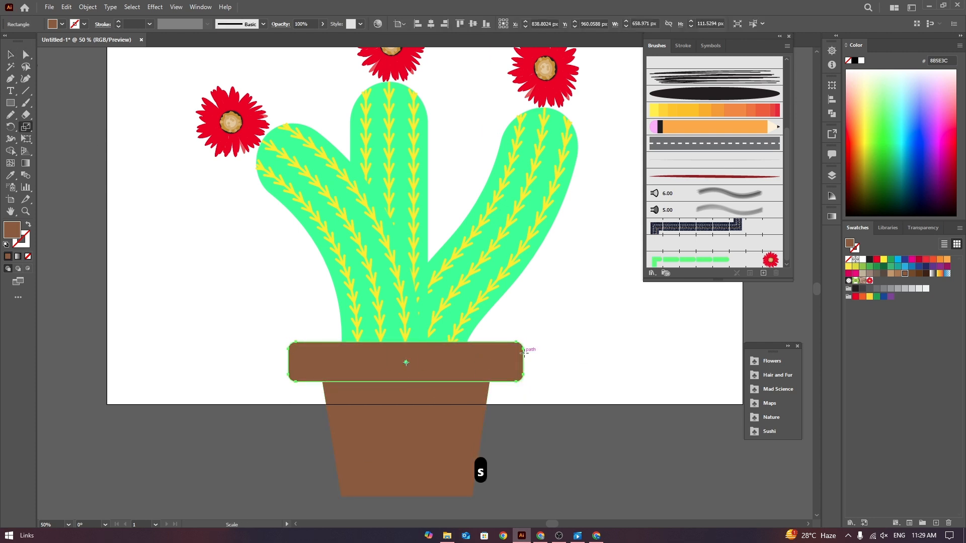
{"action": "left_click_drag", "start_coordinate": [524, 353], "coordinate": [507, 354]}
{"action": "left_click", "coordinate": [11, 54]}
{"action": "left_click", "coordinate": [806, 198]}
Draw a closed four-sided Pen shape with a slanted right edge inside the left part of the pot rim
{"action": "scroll", "coordinate": [397, 330], "scroll_direction": "down", "scroll_amount": 2}
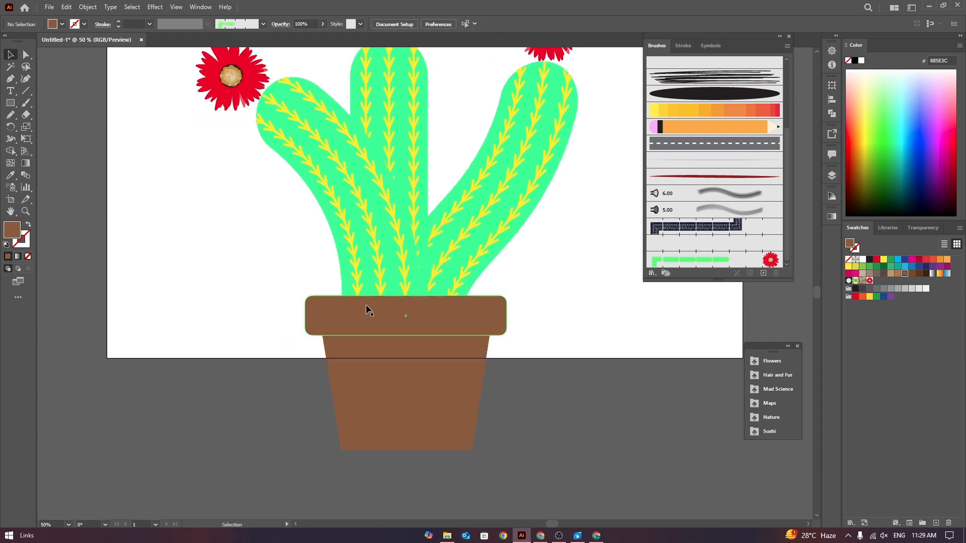
{"action": "left_click", "coordinate": [10, 78]}
{"action": "left_click", "coordinate": [313, 301]}
{"action": "left_click", "coordinate": [370, 301]}
{"action": "left_click", "coordinate": [354, 328]}
{"action": "left_click", "coordinate": [313, 328]}
{"action": "left_click", "coordinate": [313, 301]}
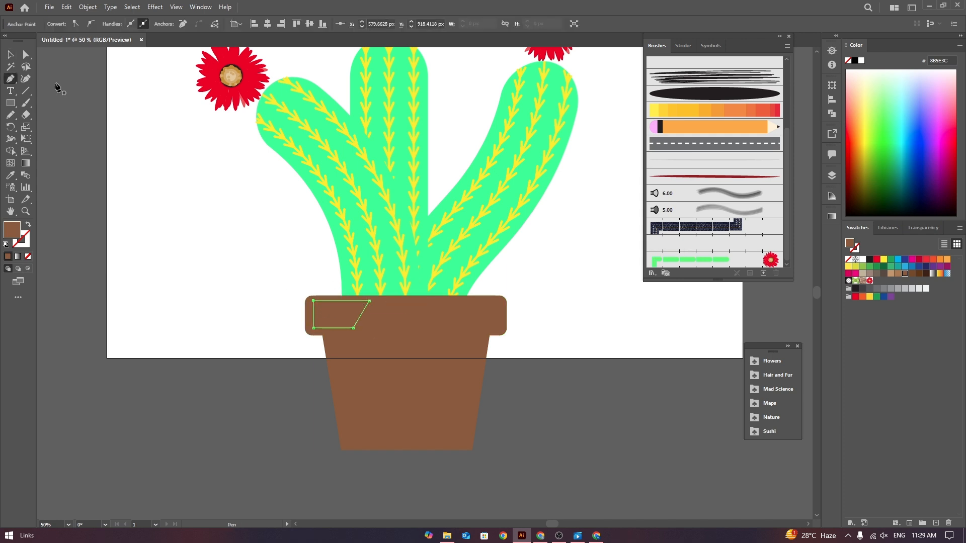
{"action": "left_click", "coordinate": [26, 55]}
{"action": "left_click", "coordinate": [11, 55]}
{"action": "left_click", "coordinate": [88, 82]}
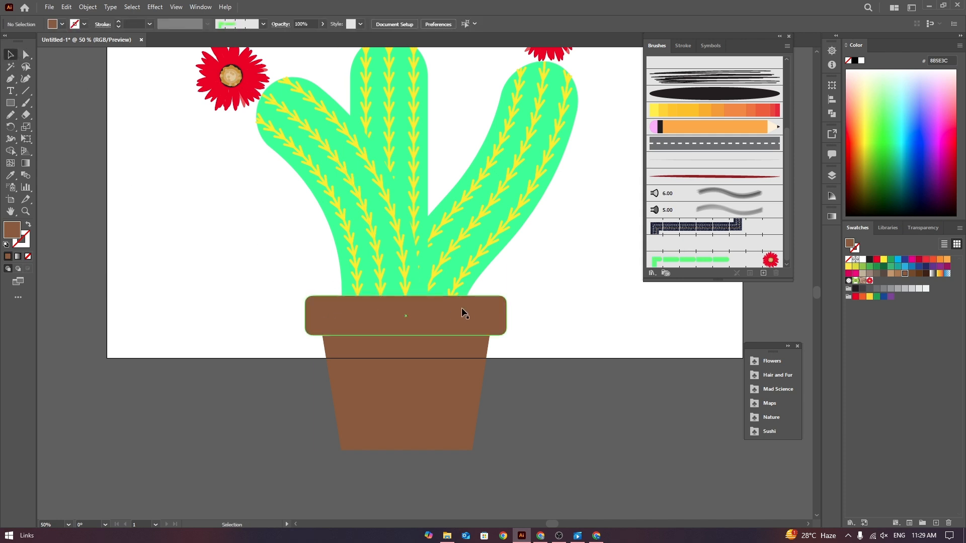
Draw a closed triangular Pen shape about 239 × 69 px inside the right part of the pot rim
{"action": "left_click", "coordinate": [11, 80]}
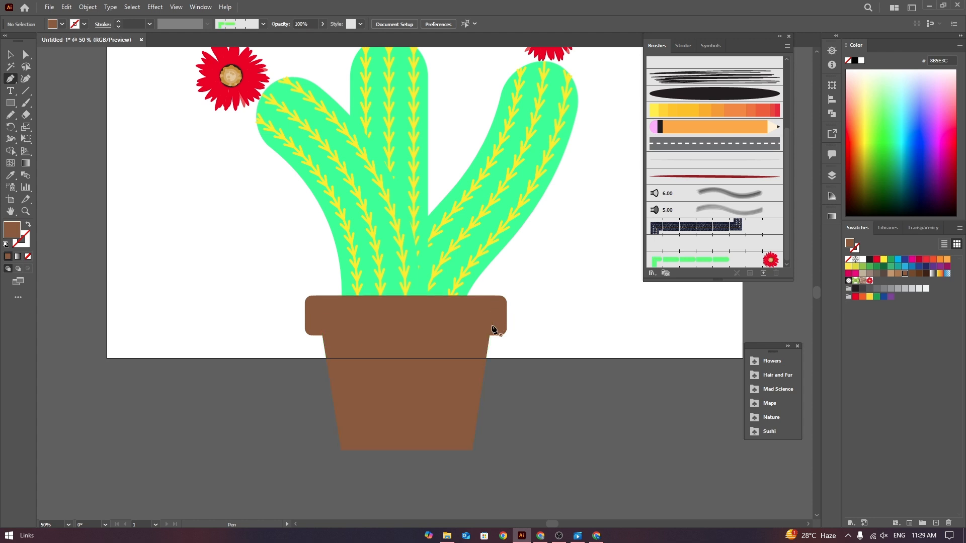
{"action": "left_click", "coordinate": [496, 329]}
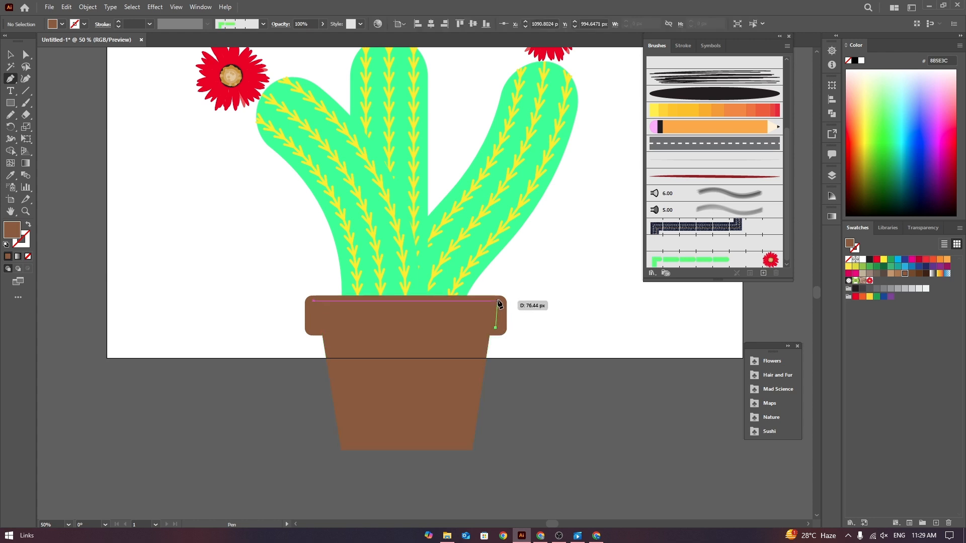
{"action": "left_click", "coordinate": [496, 303]}
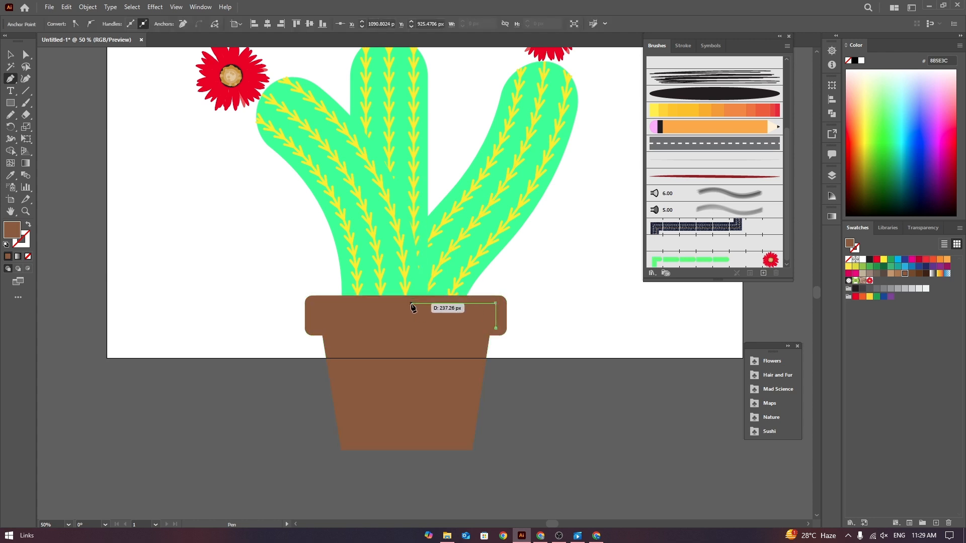
{"action": "left_click", "coordinate": [410, 303]}
{"action": "left_click", "coordinate": [496, 329]}
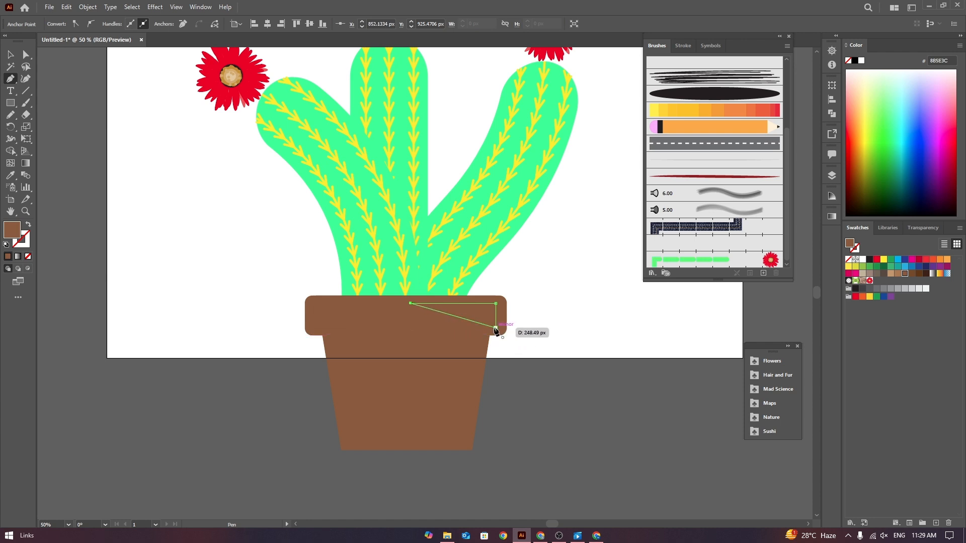
{"action": "left_click", "coordinate": [10, 53]}
Draw a closed four-sided Pen shape about 146 × 285 px inside the left part of the pot body
{"action": "left_click", "coordinate": [379, 383]}
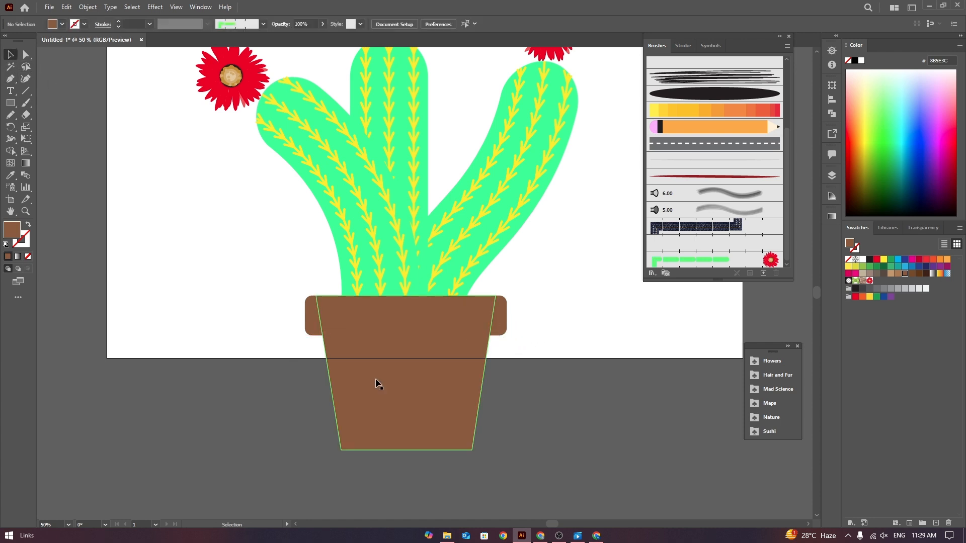
{"action": "left_click", "coordinate": [10, 79]}
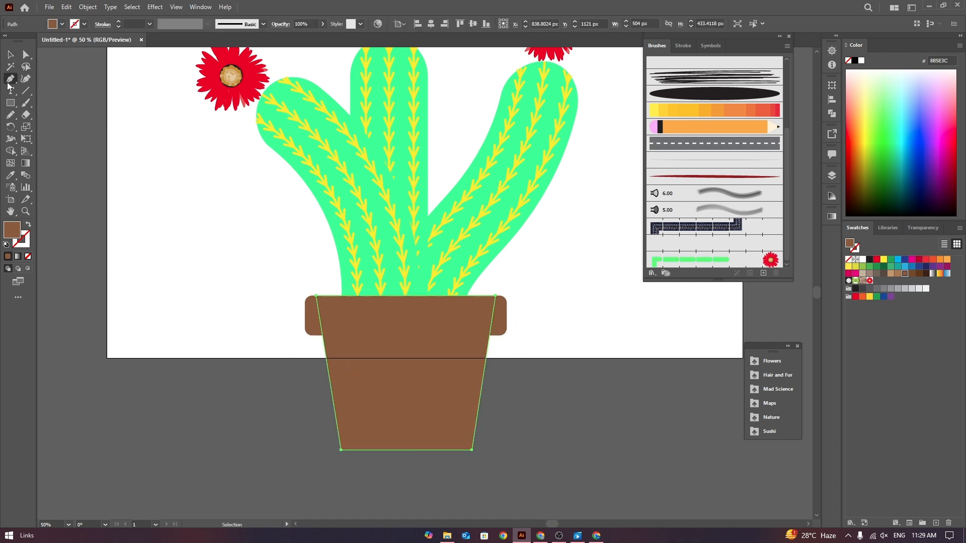
{"action": "left_click", "coordinate": [328, 340]}
{"action": "left_click", "coordinate": [369, 340]}
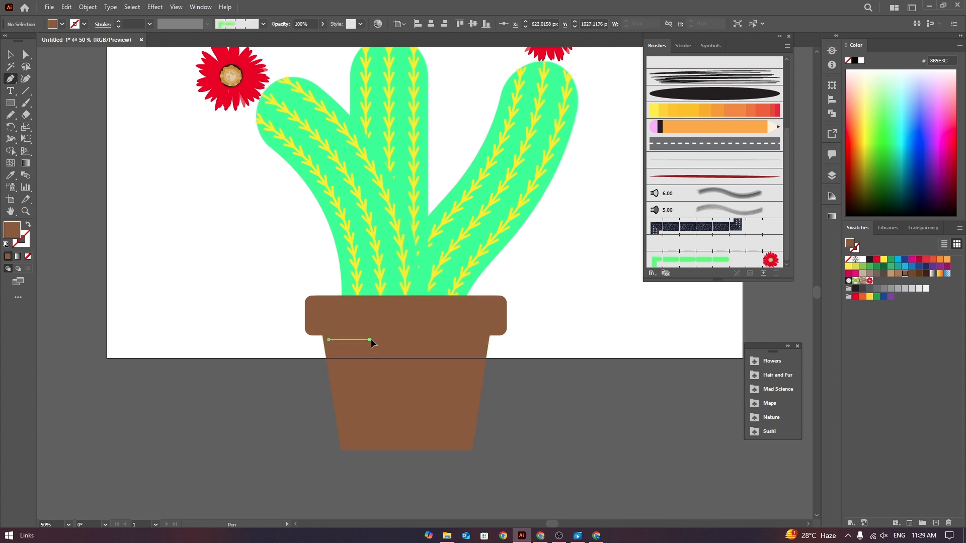
{"action": "left_click", "coordinate": [380, 442]}
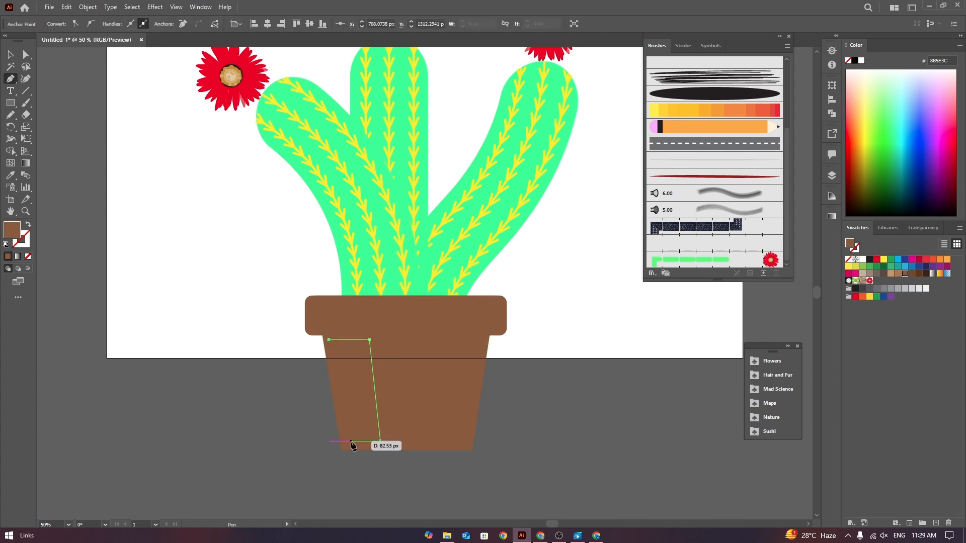
{"action": "left_click", "coordinate": [351, 442]}
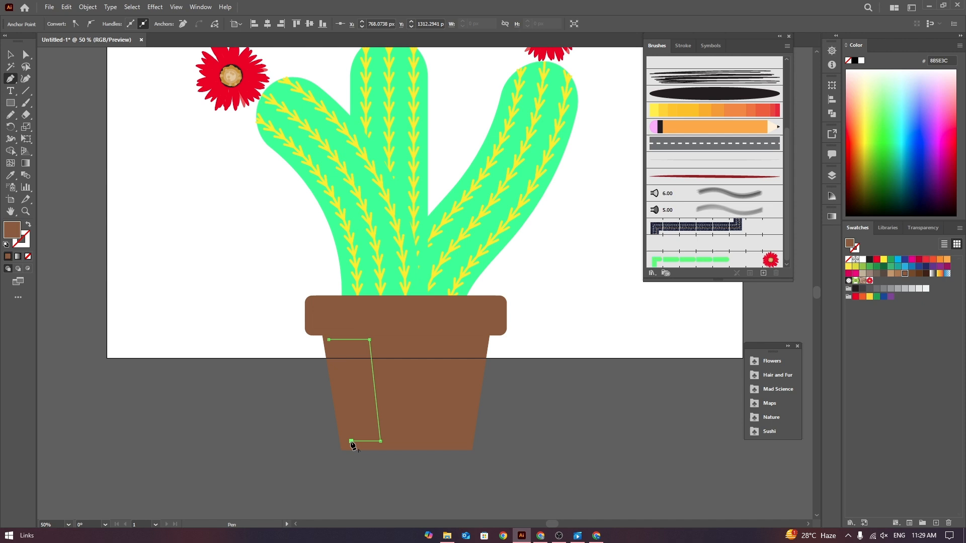
{"action": "left_click", "coordinate": [328, 340]}
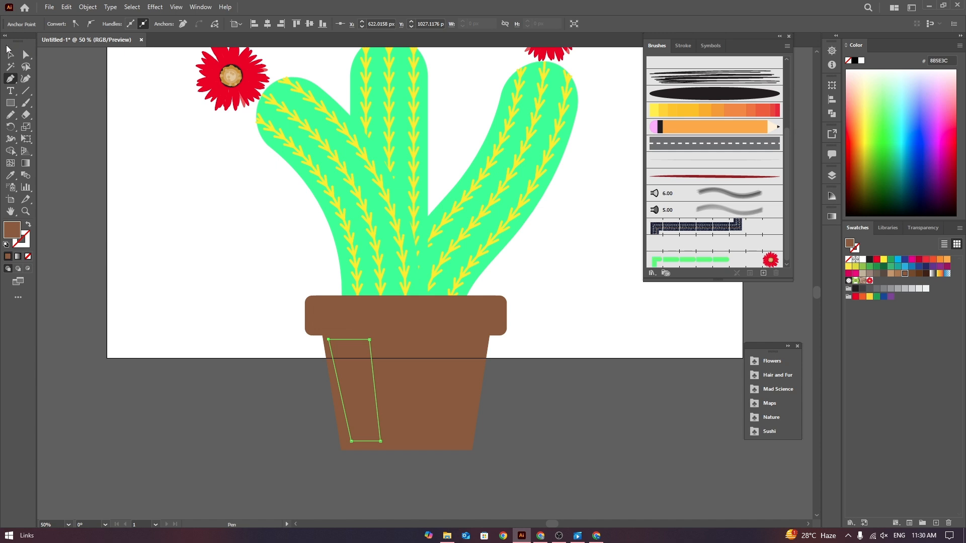
Shift the upper-left anchor of the pot body's four-sided shape slightly inward so its edge follows the pot's slanted side
{"action": "left_click", "coordinate": [9, 53]}
{"action": "left_click", "coordinate": [52, 74]}
{"action": "left_click", "coordinate": [349, 364]}
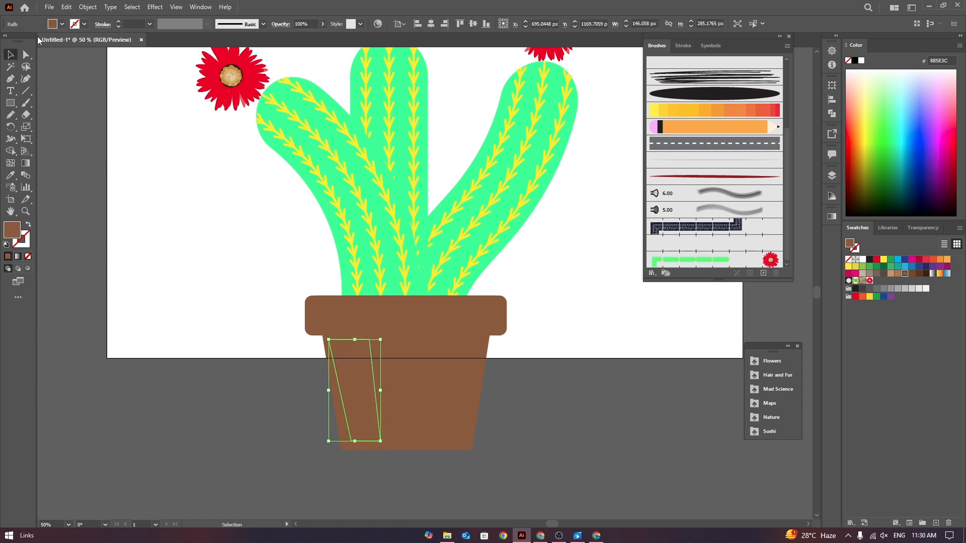
{"action": "key", "text": "a"}
{"action": "left_click_drag", "start_coordinate": [329, 340], "coordinate": [338, 341]}
{"action": "left_click", "coordinate": [56, 80]}
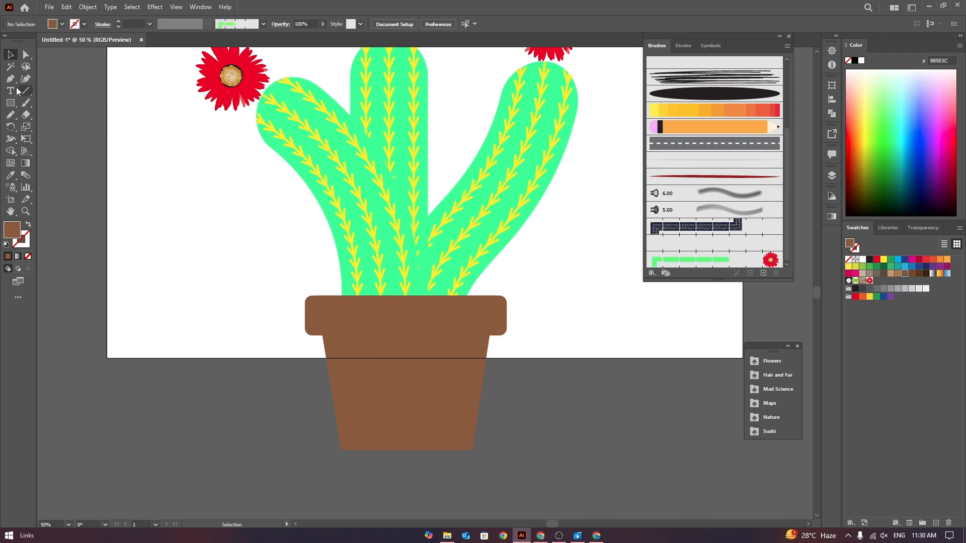
Draw a closed three-point Pen shape with a curved inner edge inside the right part of the pot body
{"action": "key", "text": "p"}
{"action": "left_click", "coordinate": [477, 340]}
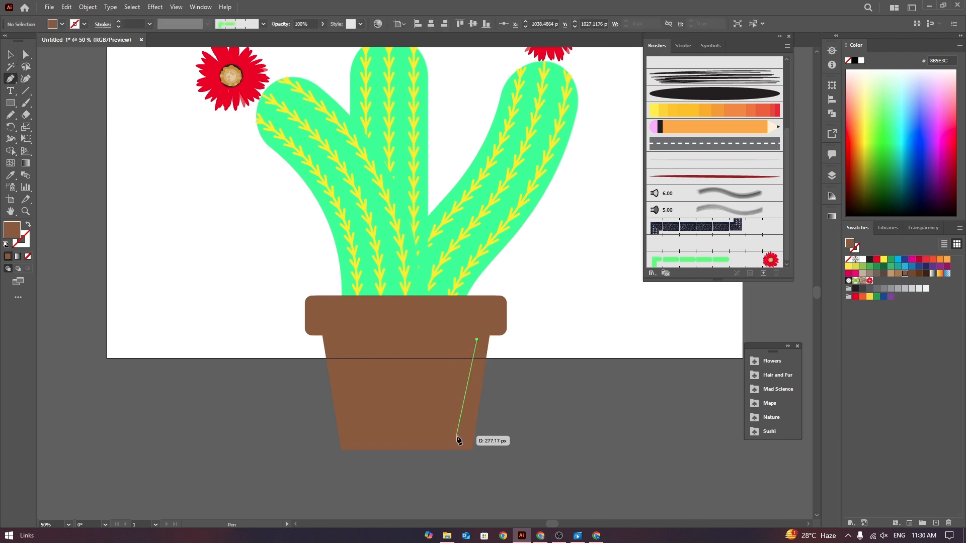
{"action": "left_click", "coordinate": [465, 439]}
{"action": "left_click", "coordinate": [411, 442]}
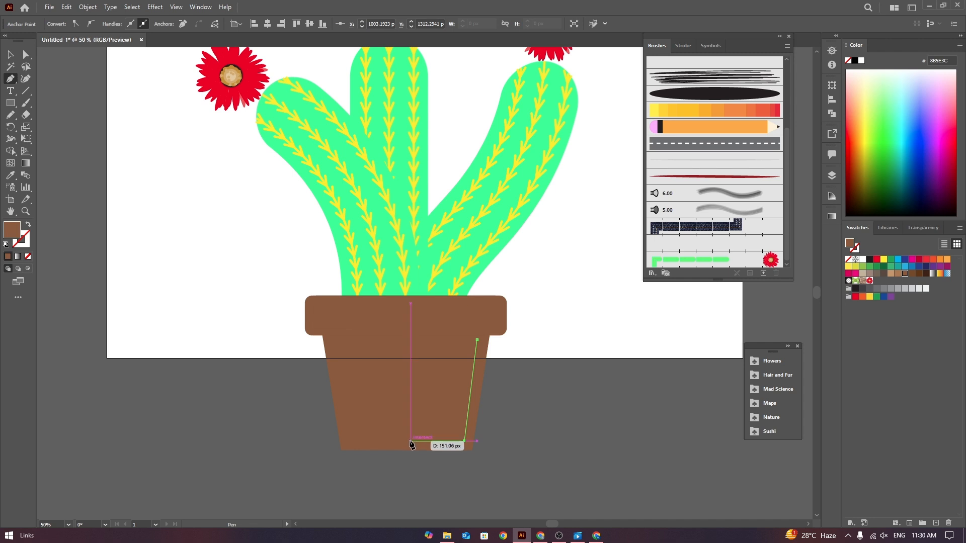
{"action": "left_click_drag", "start_coordinate": [477, 340], "coordinate": [490, 240]}
{"action": "left_click", "coordinate": [9, 54]}
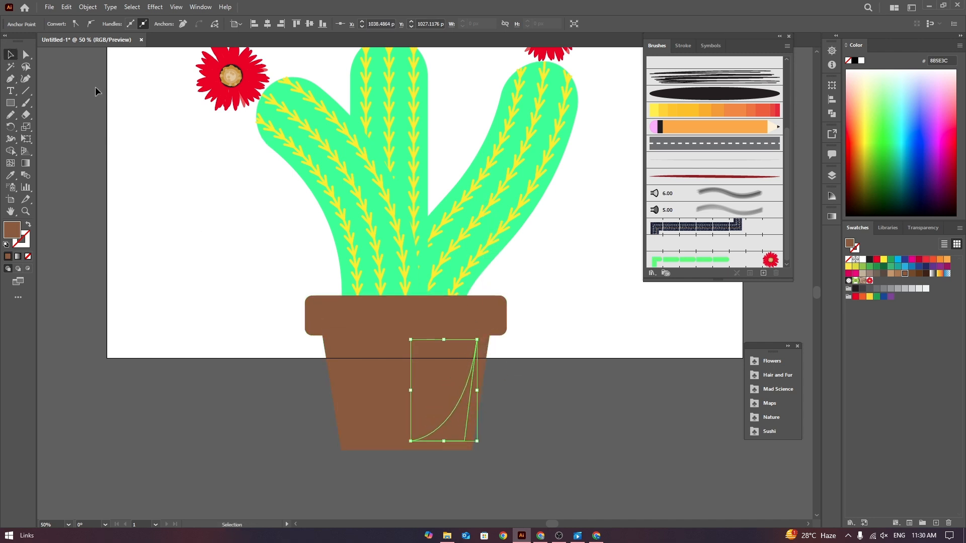
{"action": "left_click", "coordinate": [95, 91]}
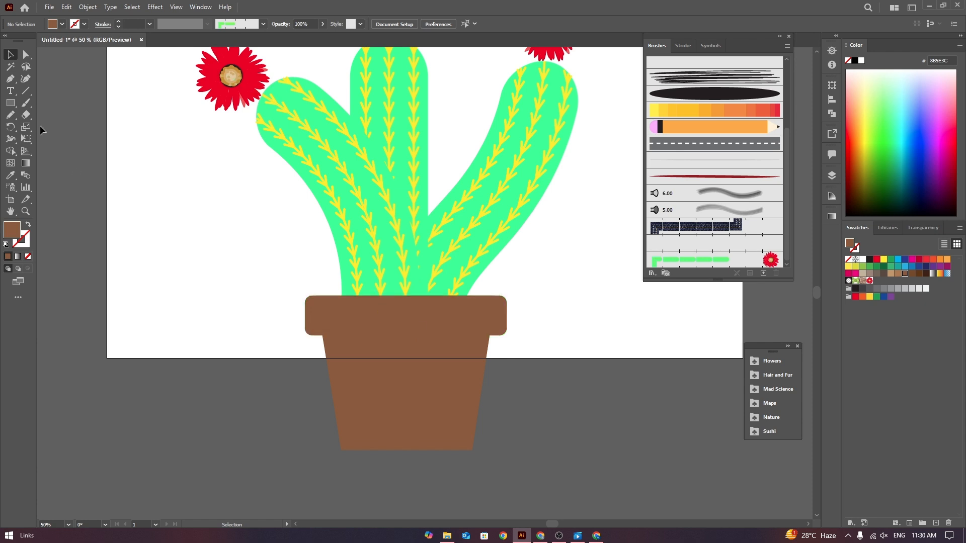
Fill the rim's triangle and the curved shape on the pot's right side with dark brown 603913
{"action": "left_click", "coordinate": [453, 325]}
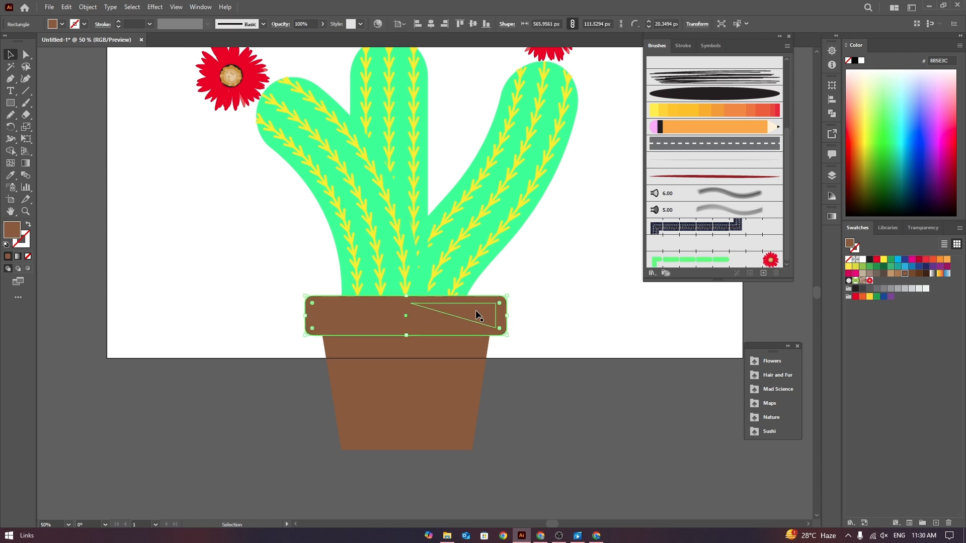
{"action": "left_click", "coordinate": [475, 321]}
{"action": "left_click", "coordinate": [458, 409]}
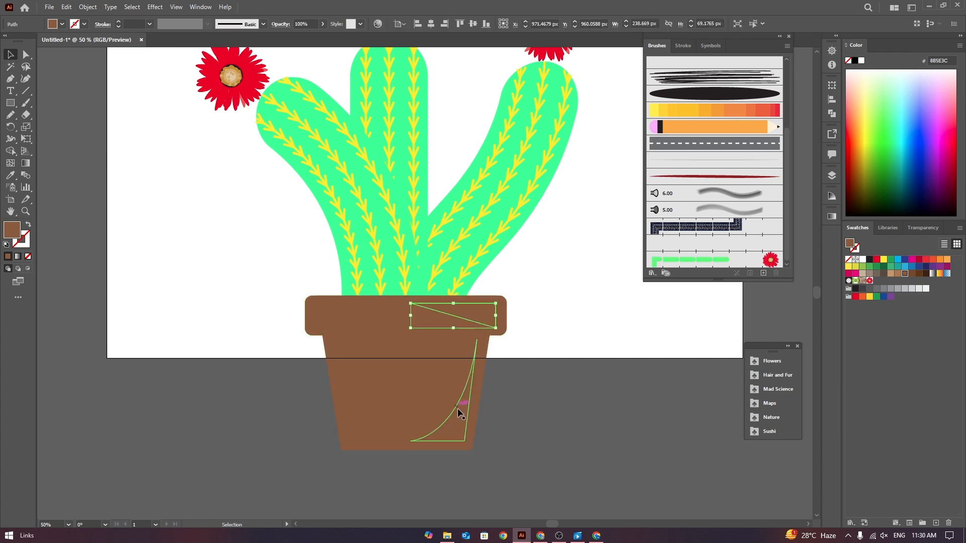
{"action": "key", "text": "Caps_Lock"}
{"action": "left_click", "coordinate": [487, 322]}
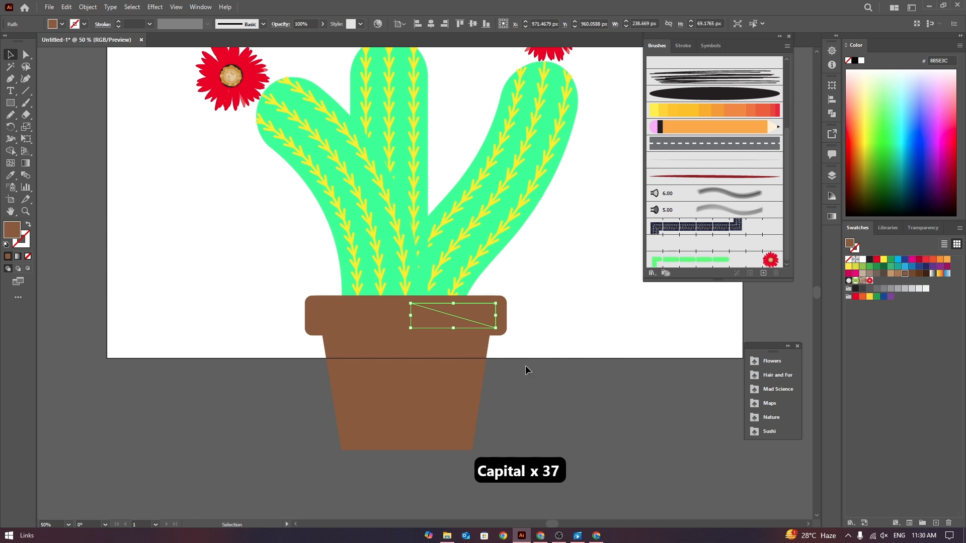
{"action": "left_click", "coordinate": [459, 410], "text": "shift"}
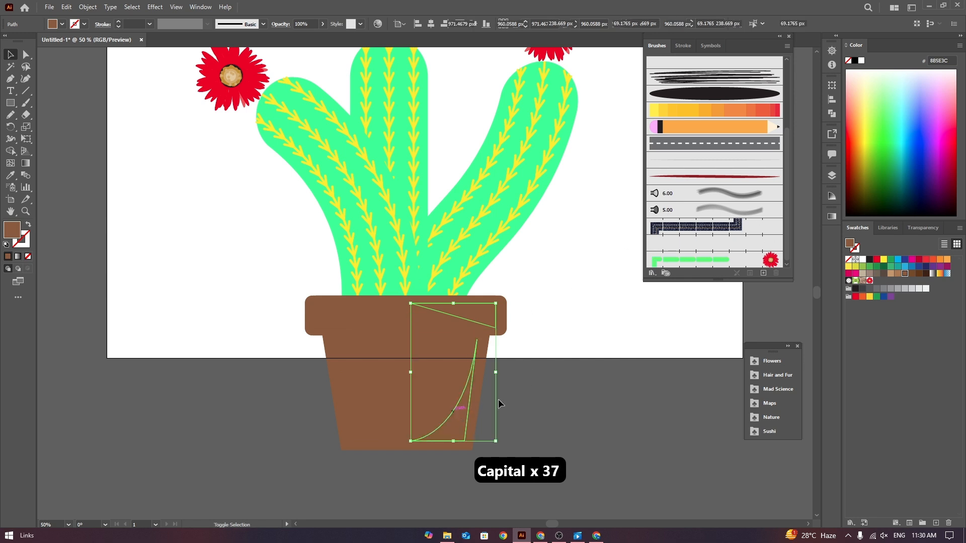
{"action": "left_click", "coordinate": [919, 273]}
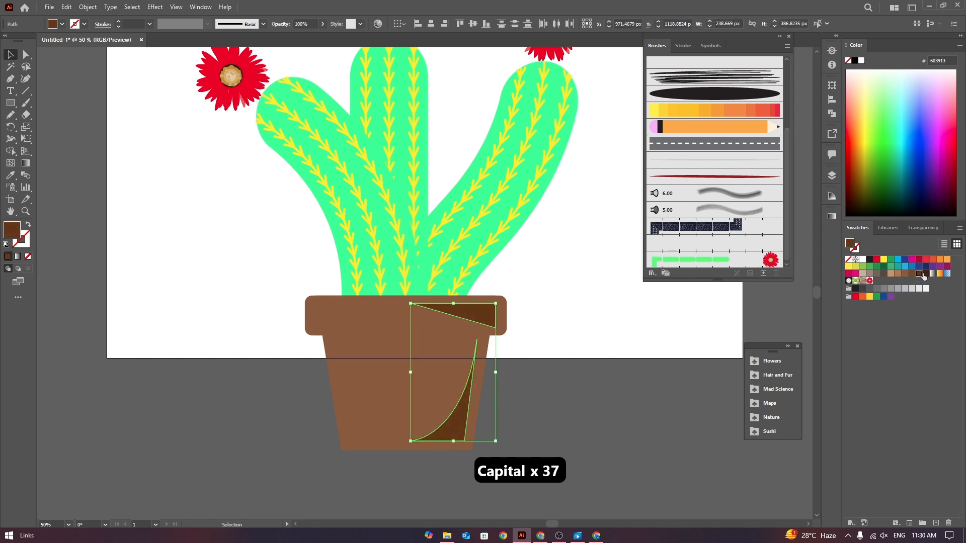
{"action": "left_click", "coordinate": [635, 289]}
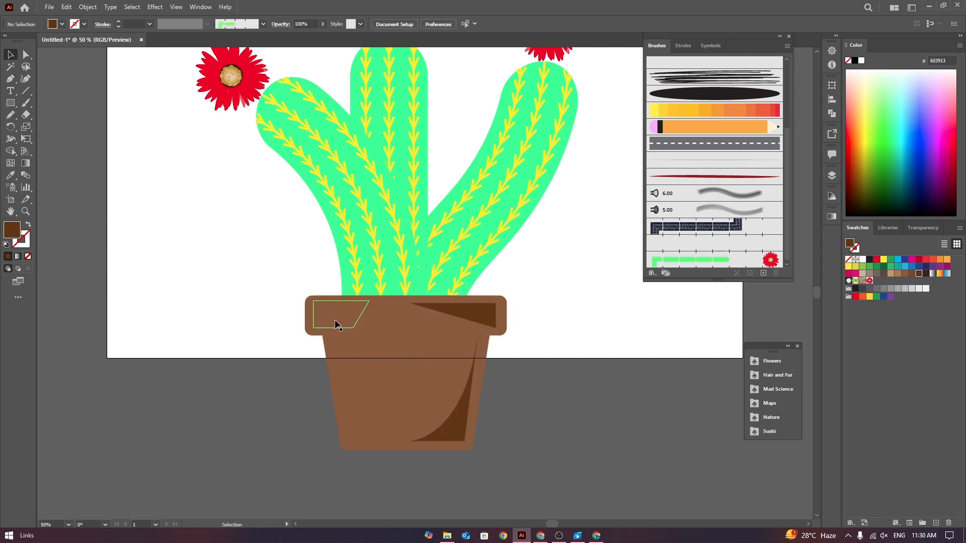
Fill the two four-sided shapes on the pot's left side with the tan swatch C49A6C
{"action": "left_click", "coordinate": [336, 324]}
{"action": "left_click", "coordinate": [358, 387], "text": "shift"}
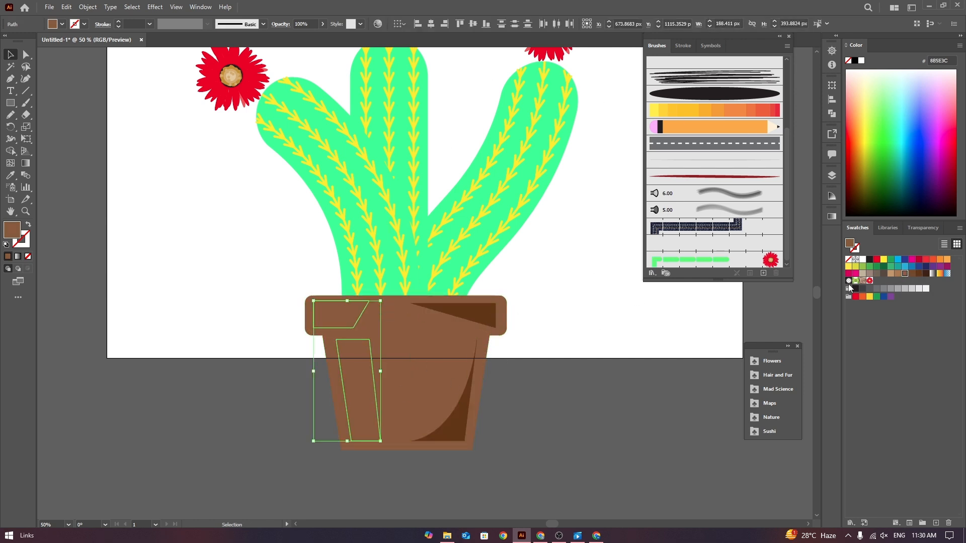
{"action": "left_click", "coordinate": [891, 274]}
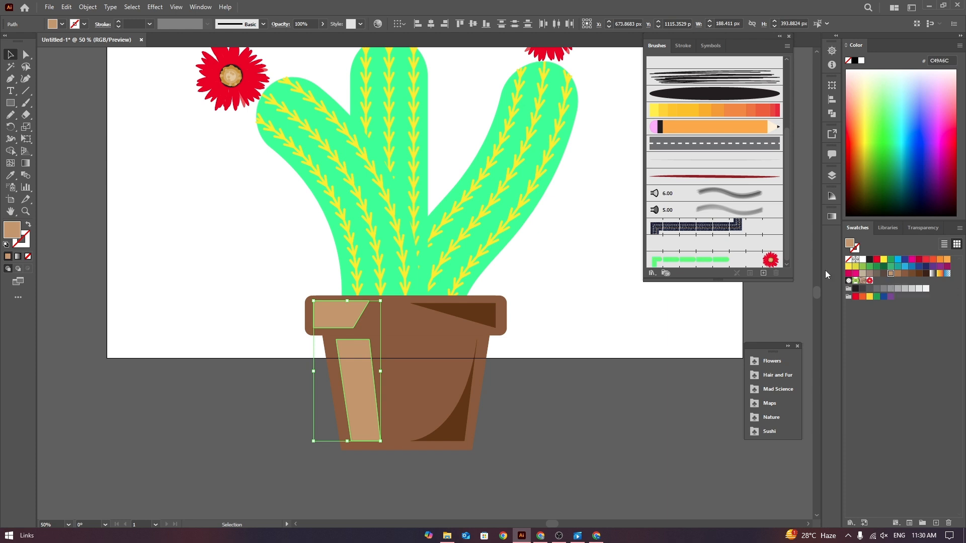
{"action": "left_click", "coordinate": [138, 129]}
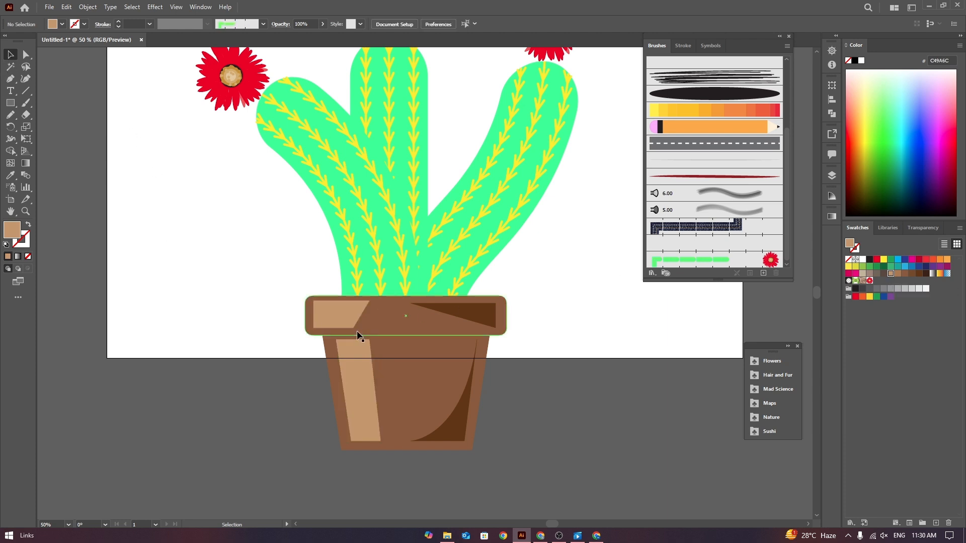
Recolour the two four-sided shapes on the pot's left side to pale yellow FFFDA6
{"action": "left_click", "coordinate": [339, 310]}
{"action": "left_click", "coordinate": [368, 382], "text": "shift"}
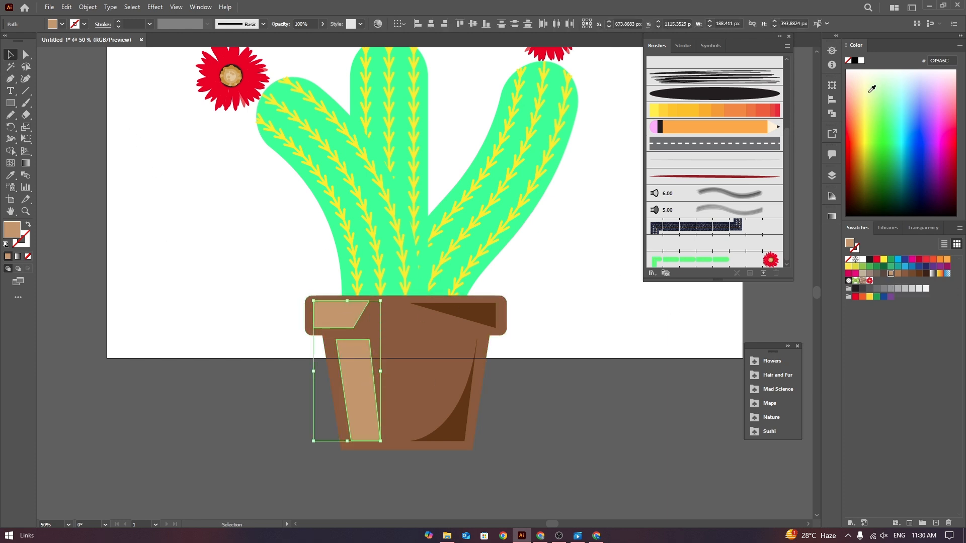
{"action": "left_click_drag", "start_coordinate": [865, 126], "coordinate": [866, 151]}
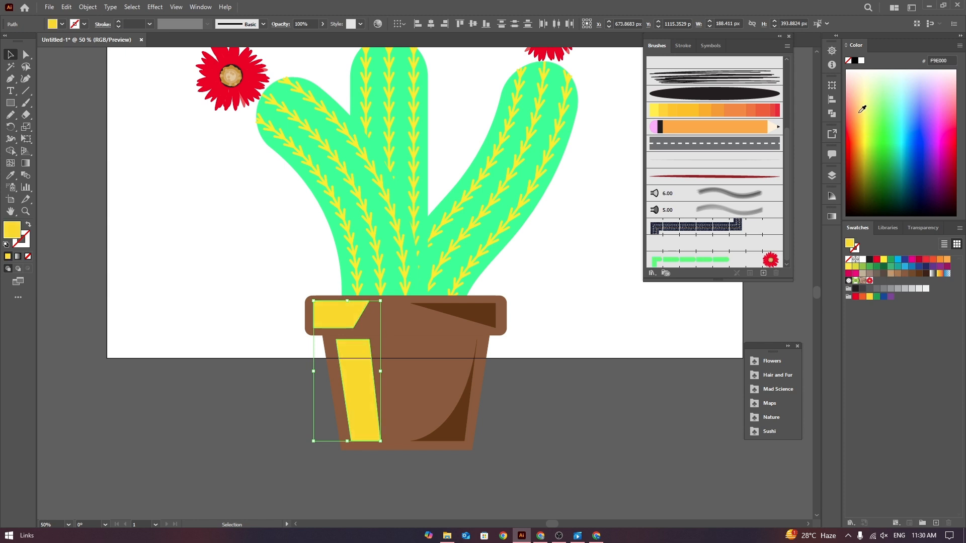
{"action": "left_click", "coordinate": [869, 86]}
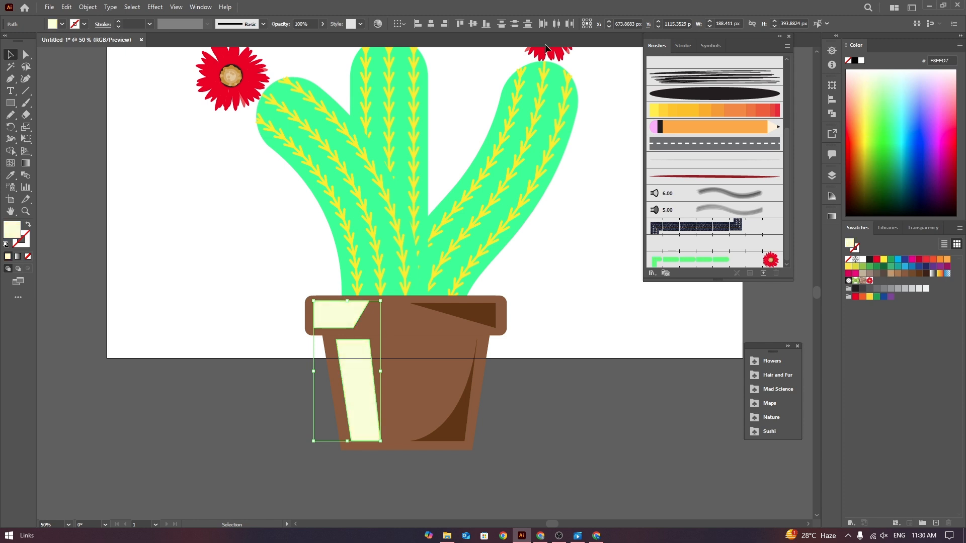
{"action": "left_click_drag", "start_coordinate": [864, 85], "coordinate": [865, 95]}
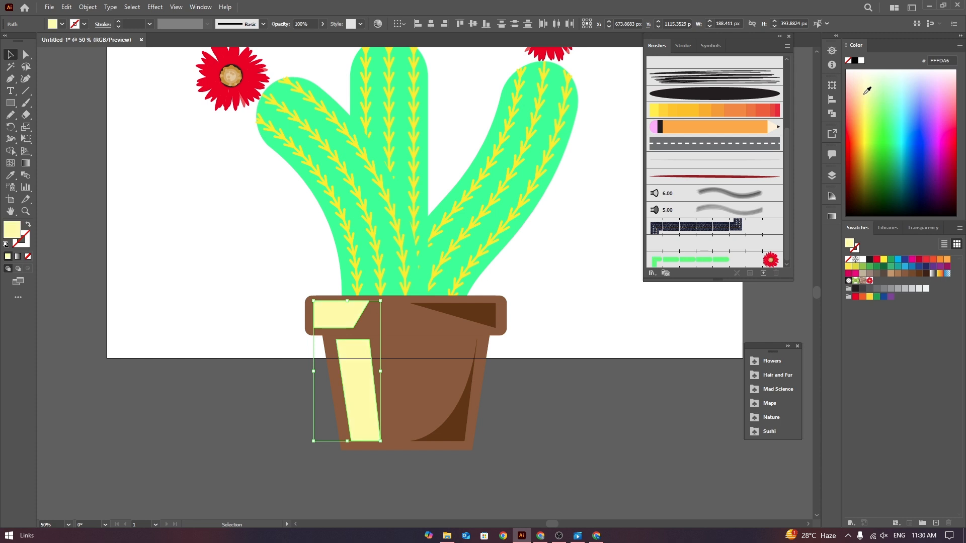
{"action": "left_click", "coordinate": [132, 80]}
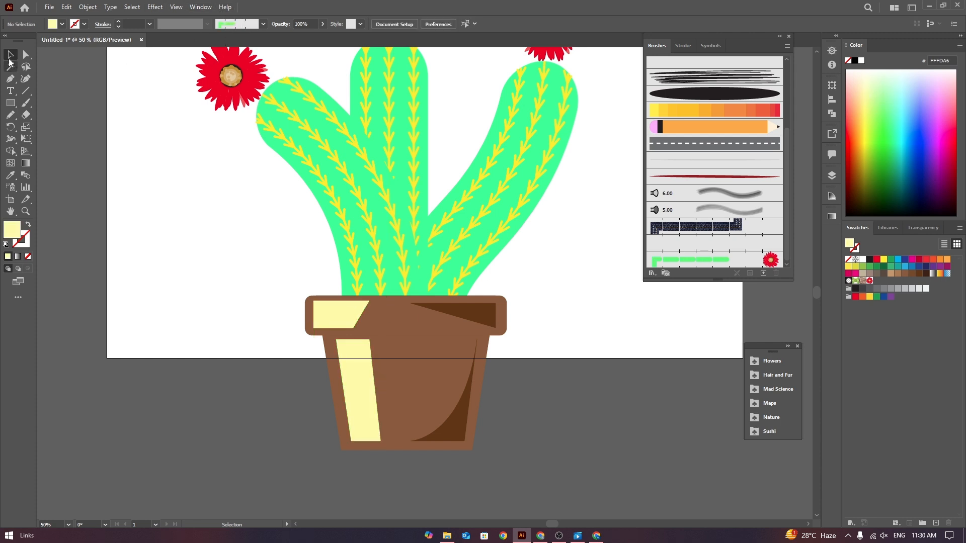
Reduce the opacity of the two pale yellow highlight shapes to 44%
{"action": "left_click", "coordinate": [354, 310]}
{"action": "left_click", "coordinate": [357, 375], "text": "shift"}
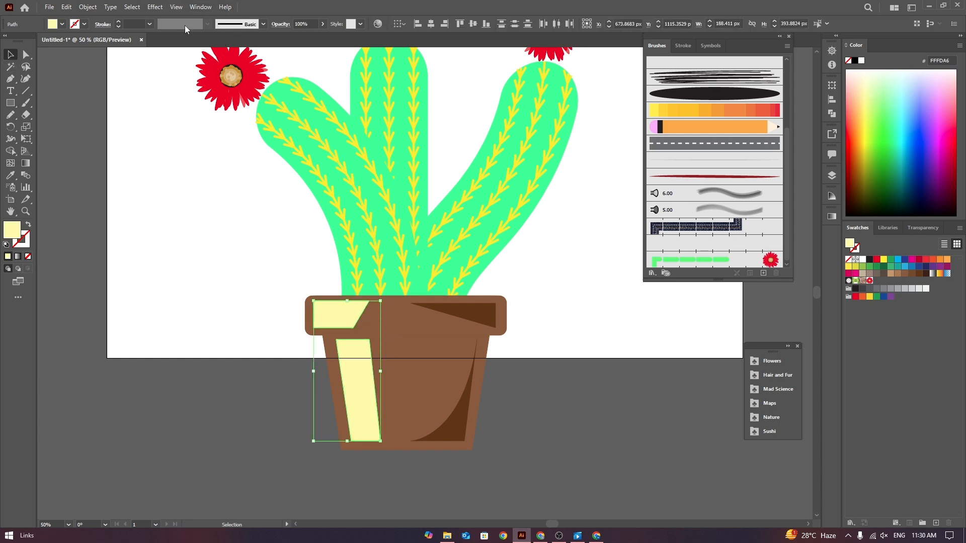
{"action": "left_click", "coordinate": [323, 23]}
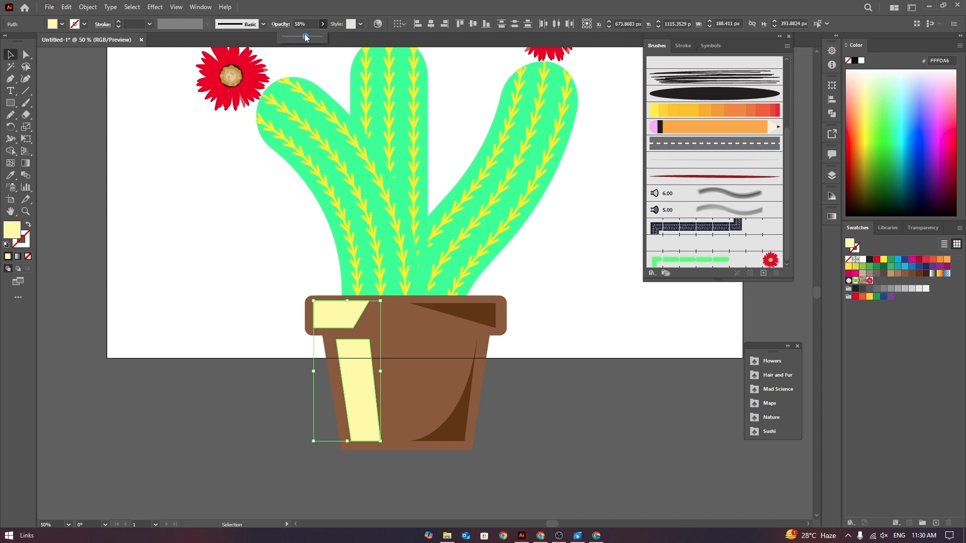
{"action": "left_click_drag", "start_coordinate": [306, 37], "coordinate": [304, 36]}
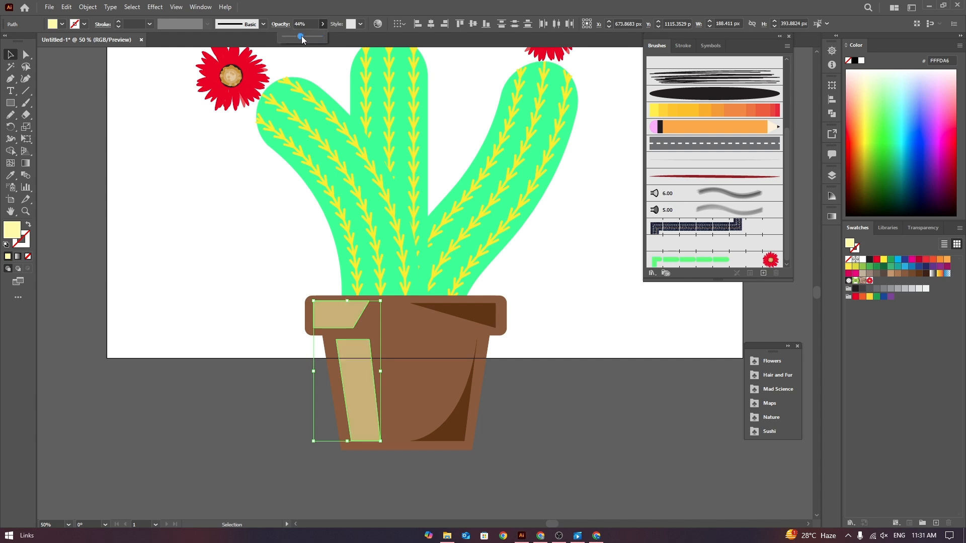
{"action": "left_click", "coordinate": [572, 307]}
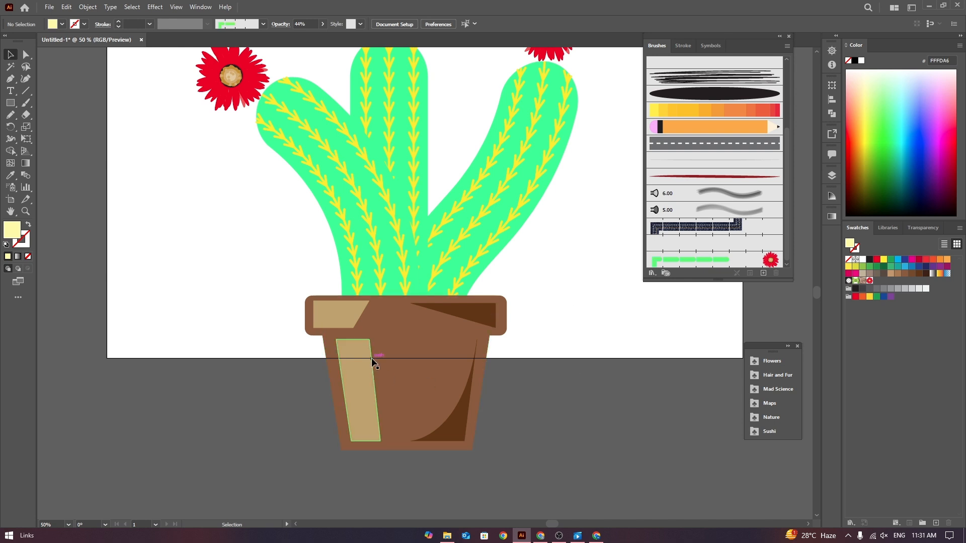
{"action": "left_click", "coordinate": [412, 324]}
{"action": "left_click", "coordinate": [642, 351]}
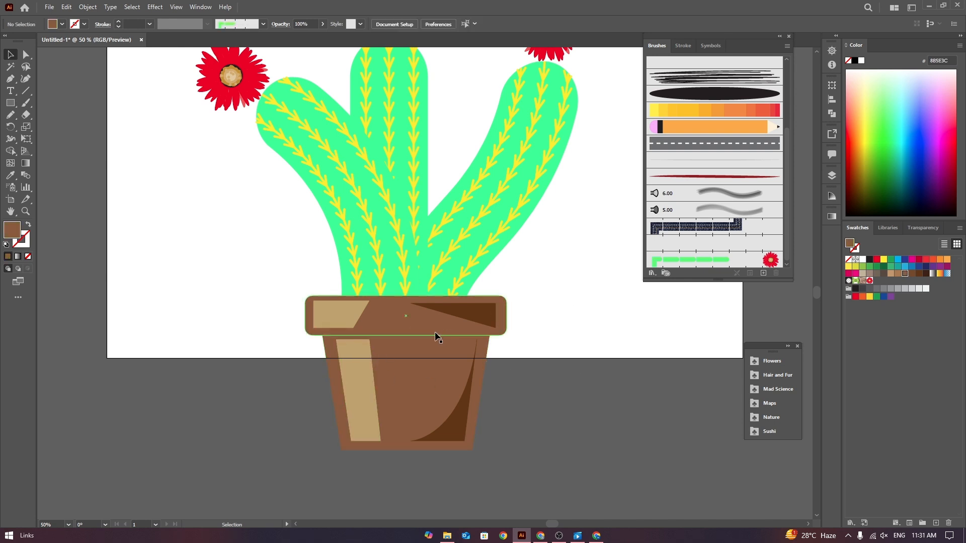
{"action": "left_click", "coordinate": [481, 318]}
{"action": "left_click", "coordinate": [472, 372], "text": "shift"}
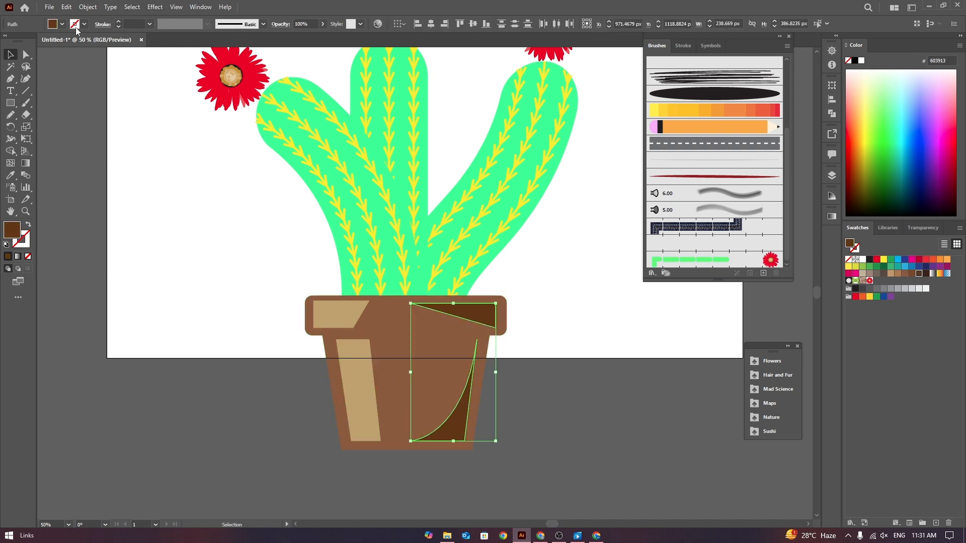
{"action": "left_click", "coordinate": [196, 197]}
Give the pot's rim rectangle a black outline with a 6 pt stroke weight
{"action": "left_click", "coordinate": [425, 332]}
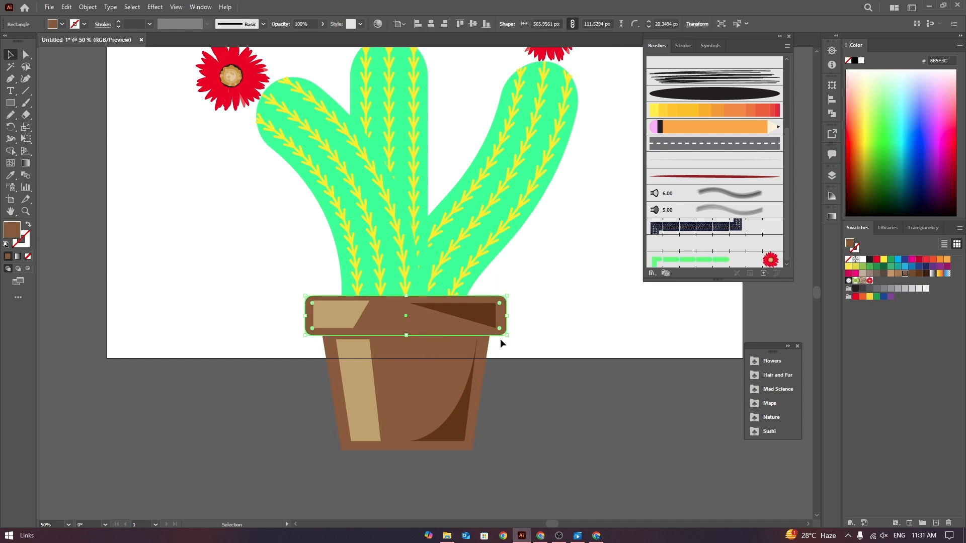
{"action": "left_click", "coordinate": [84, 24]}
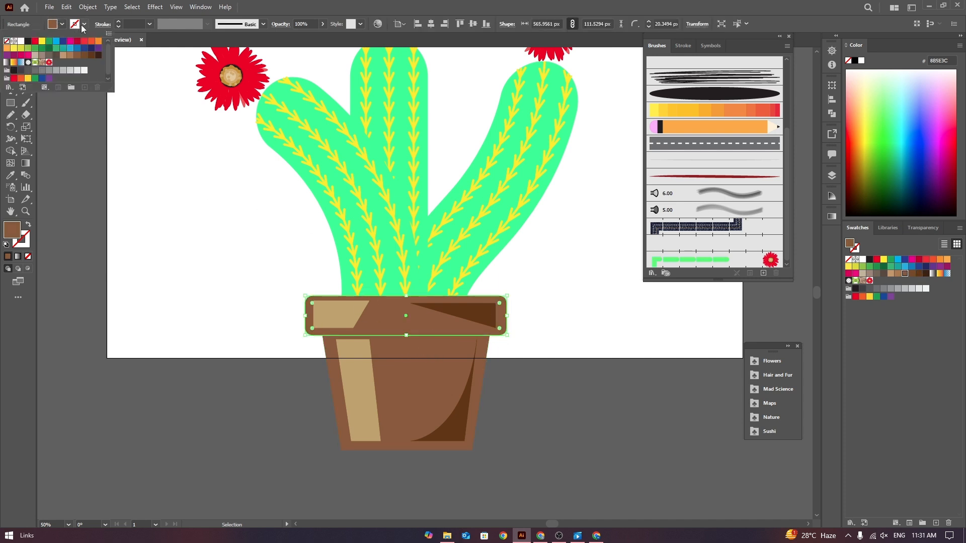
{"action": "left_click", "coordinate": [28, 41]}
{"action": "left_click", "coordinate": [119, 22]}
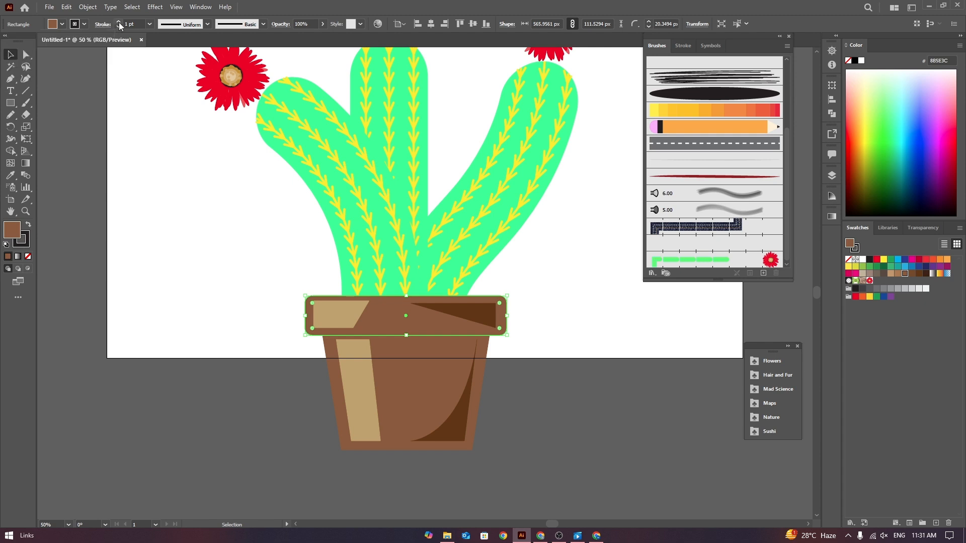
{"action": "left_click", "coordinate": [118, 22]}
{"action": "left_click", "coordinate": [118, 23]}
{"action": "left_click", "coordinate": [118, 22]}
{"action": "left_click", "coordinate": [119, 22]}
{"action": "left_click", "coordinate": [279, 241]}
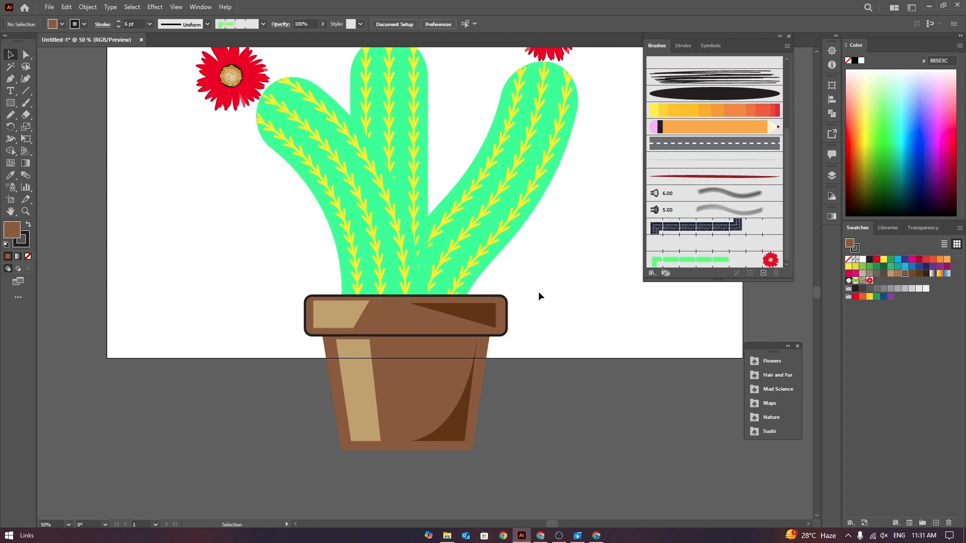
Collapse the floating brushes panel and give the pot's tapered body a black outline with a 7 pt stroke weight
{"action": "scroll", "coordinate": [599, 302], "scroll_direction": "down", "scroll_amount": 2}
{"action": "scroll", "coordinate": [542, 134], "scroll_direction": "down", "scroll_amount": 1}
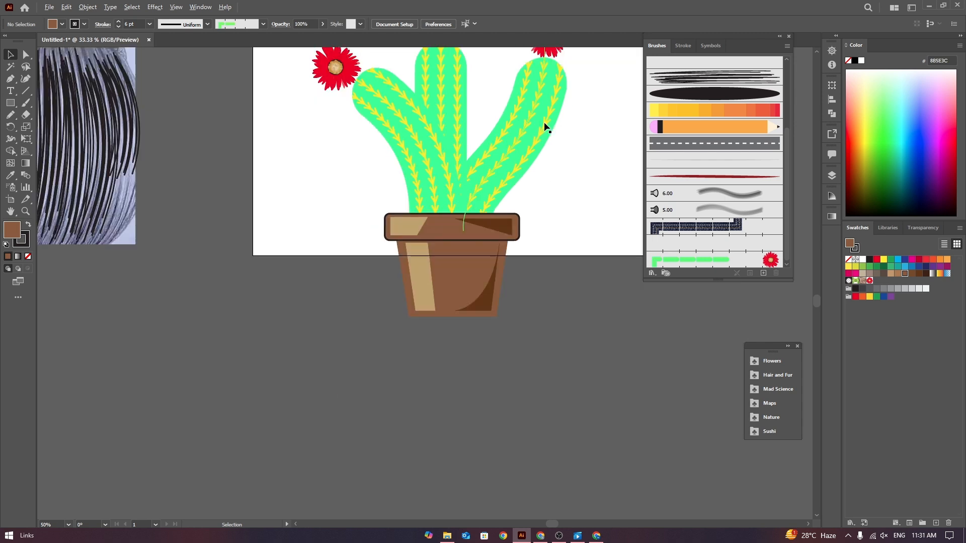
{"action": "left_click", "coordinate": [780, 36]}
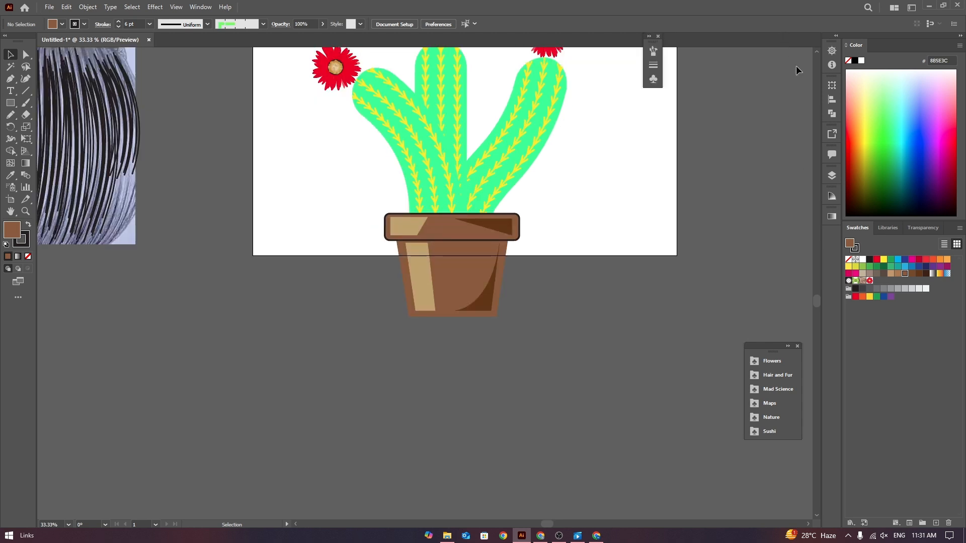
{"action": "scroll", "coordinate": [815, 295], "scroll_direction": "up", "scroll_amount": 2}
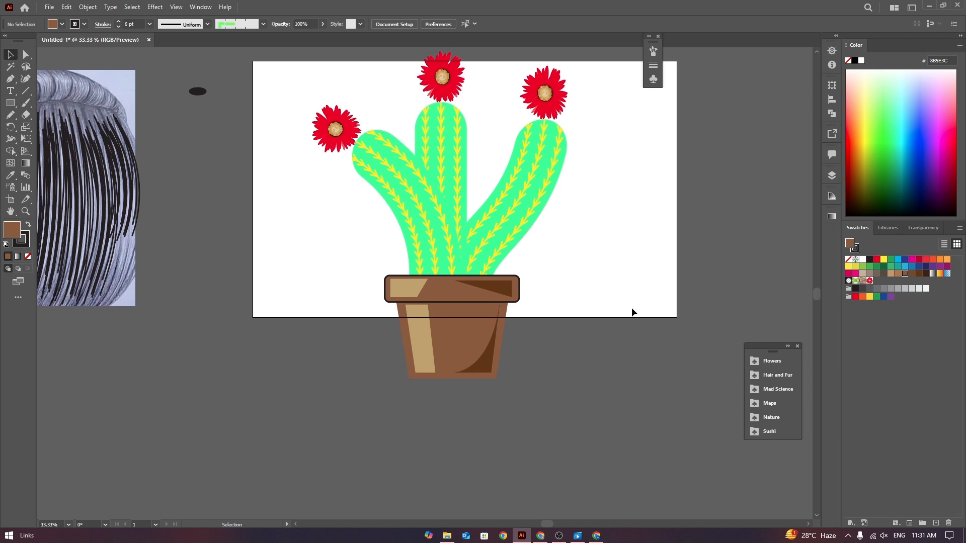
{"action": "left_click", "coordinate": [500, 341]}
{"action": "left_click", "coordinate": [563, 280]}
{"action": "left_click", "coordinate": [466, 318]}
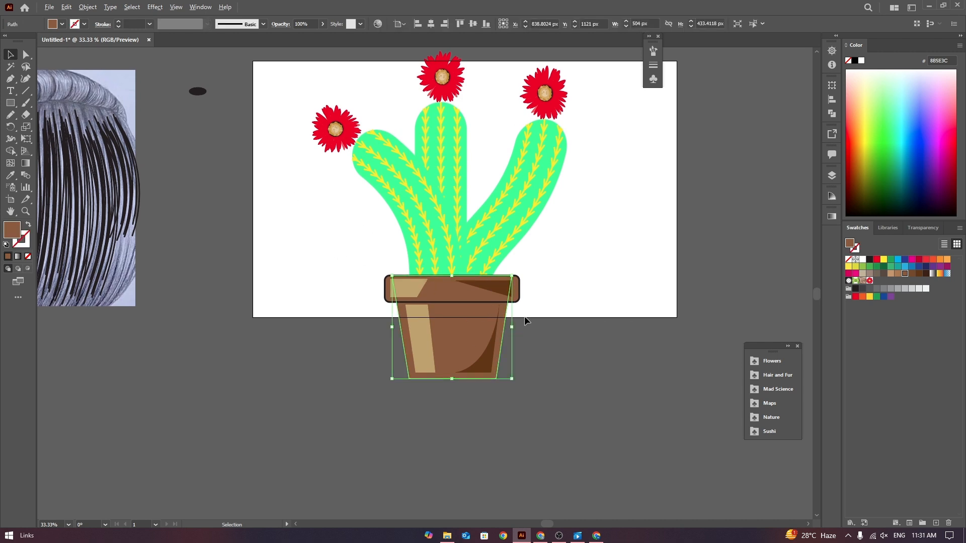
{"action": "scroll", "coordinate": [524, 317], "scroll_direction": "up", "scroll_amount": 1}
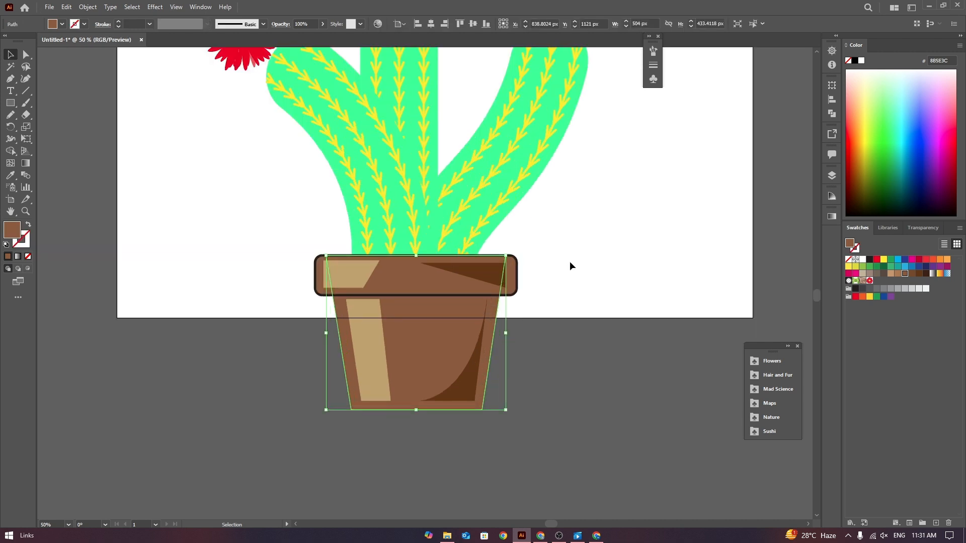
{"action": "left_click", "coordinate": [84, 28]}
{"action": "left_click", "coordinate": [28, 41]}
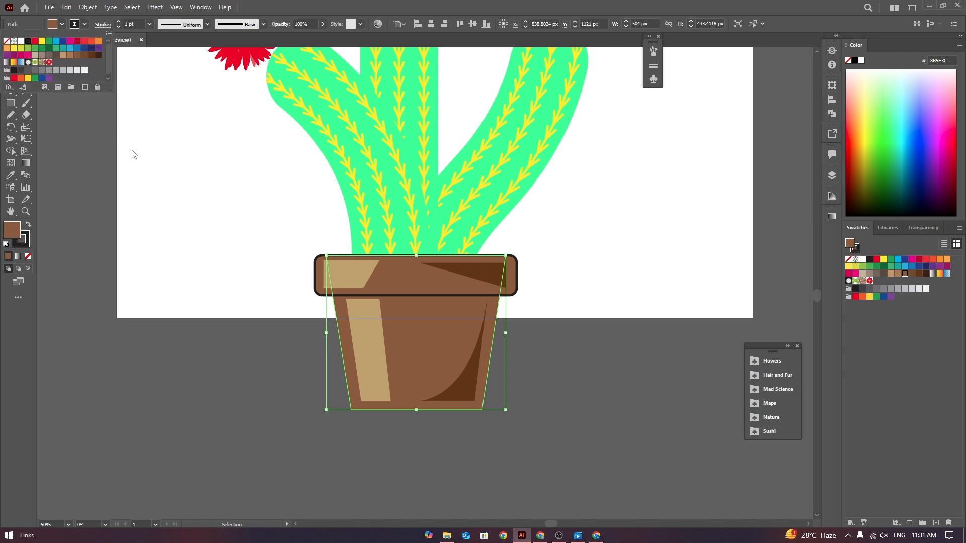
{"action": "left_click", "coordinate": [118, 23]}
{"action": "left_click", "coordinate": [117, 22]}
{"action": "left_click", "coordinate": [117, 22]}
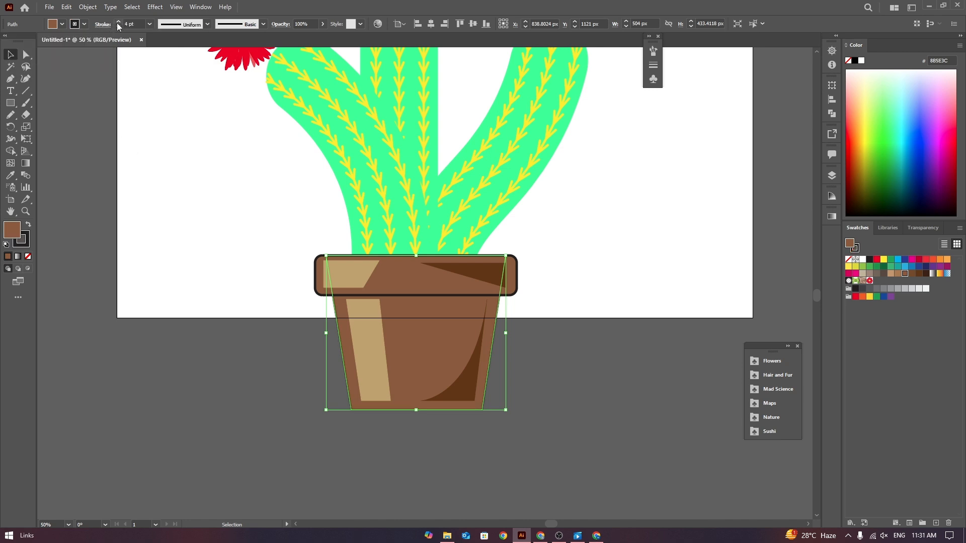
{"action": "left_click", "coordinate": [118, 22]}
{"action": "left_click", "coordinate": [118, 23]}
{"action": "left_click", "coordinate": [119, 24]}
{"action": "left_click", "coordinate": [194, 138]}
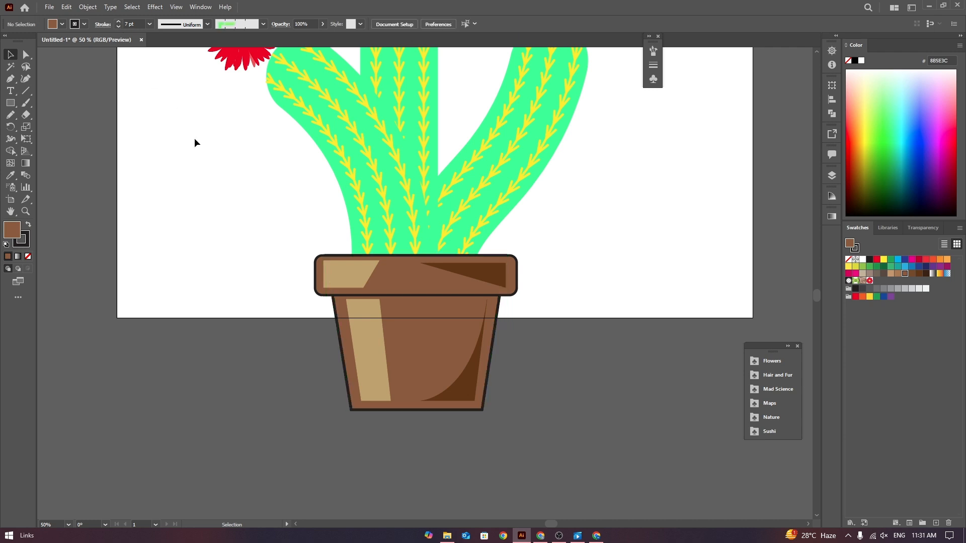
Try reducing the opacity of the two dark brown shadow shapes on the pot to 79%
{"action": "scroll", "coordinate": [711, 247], "scroll_direction": "down", "scroll_amount": 1}
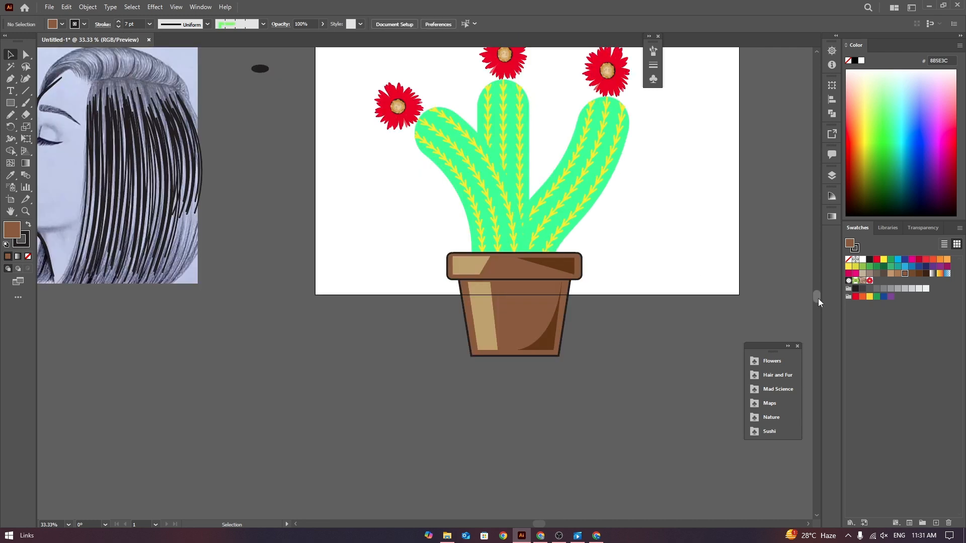
{"action": "left_click_drag", "start_coordinate": [818, 298], "coordinate": [812, 297]}
{"action": "left_click", "coordinate": [546, 288]}
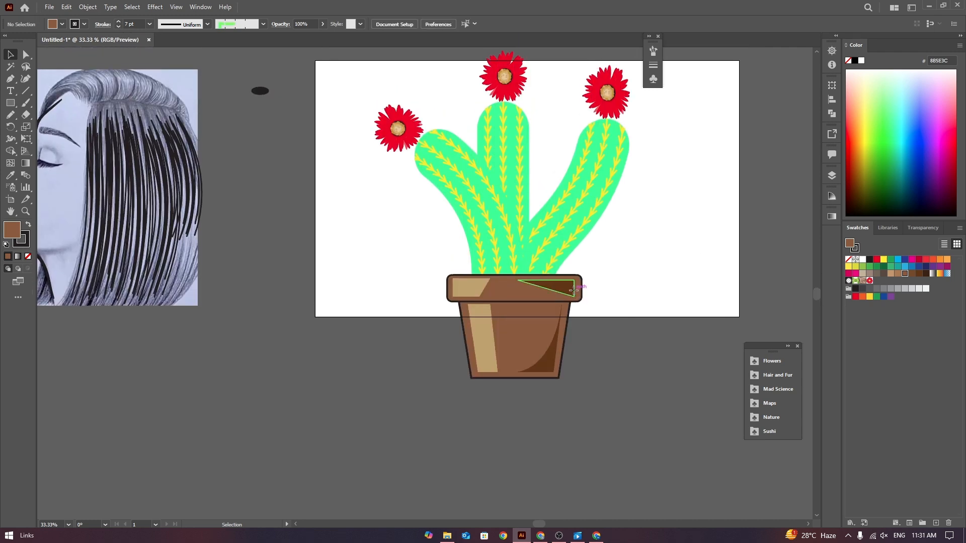
{"action": "left_click", "coordinate": [542, 365], "text": "shift"}
{"action": "left_click", "coordinate": [322, 24]}
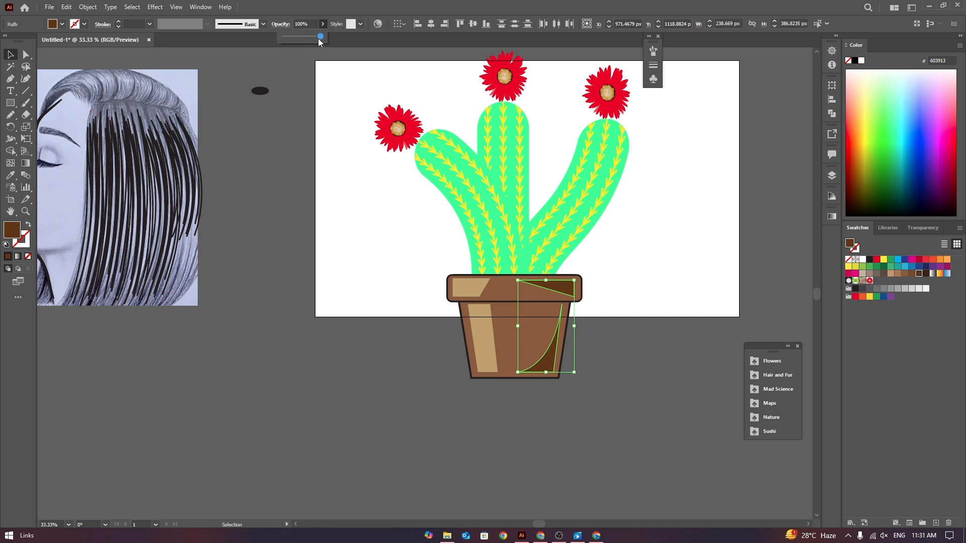
{"action": "left_click", "coordinate": [333, 195]}
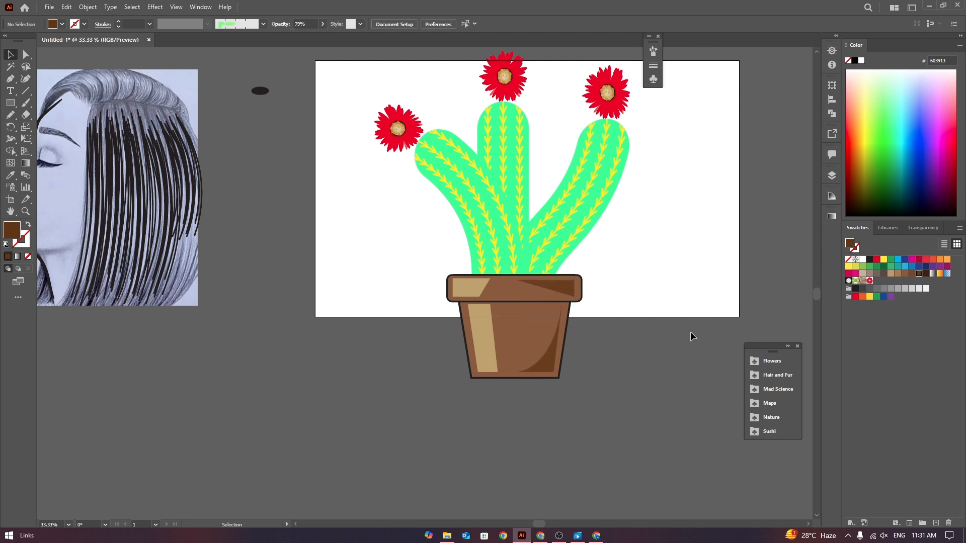
{"action": "key", "text": "ctrl+z"}
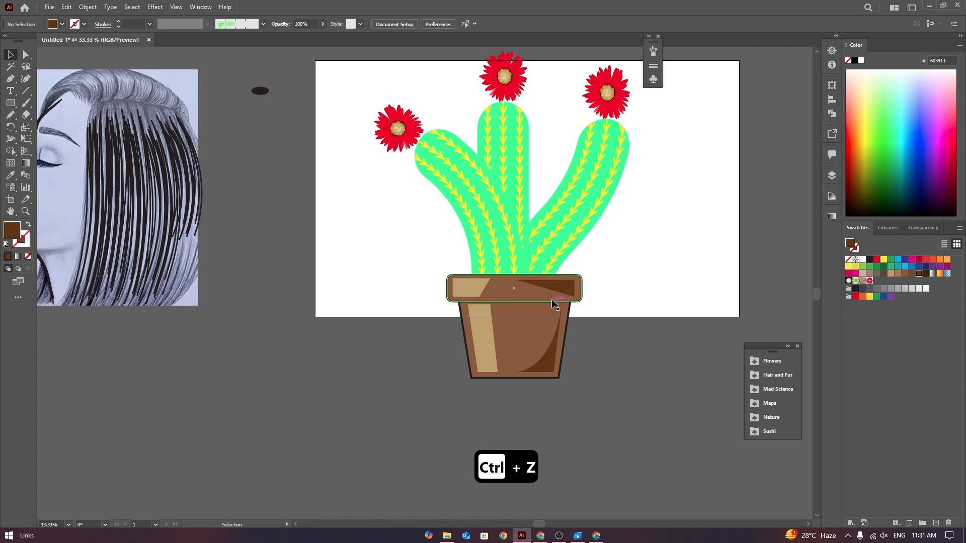
Show the Transparency settings and apply the Screen blend mode to the pot's two dark brown shadow shapes
{"action": "left_click", "coordinate": [200, 7]}
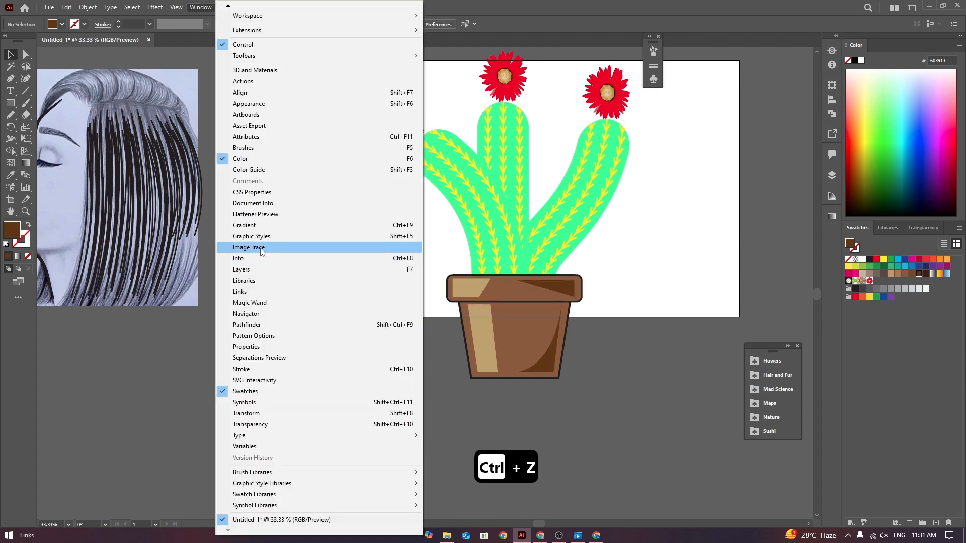
{"action": "left_click", "coordinate": [267, 424]}
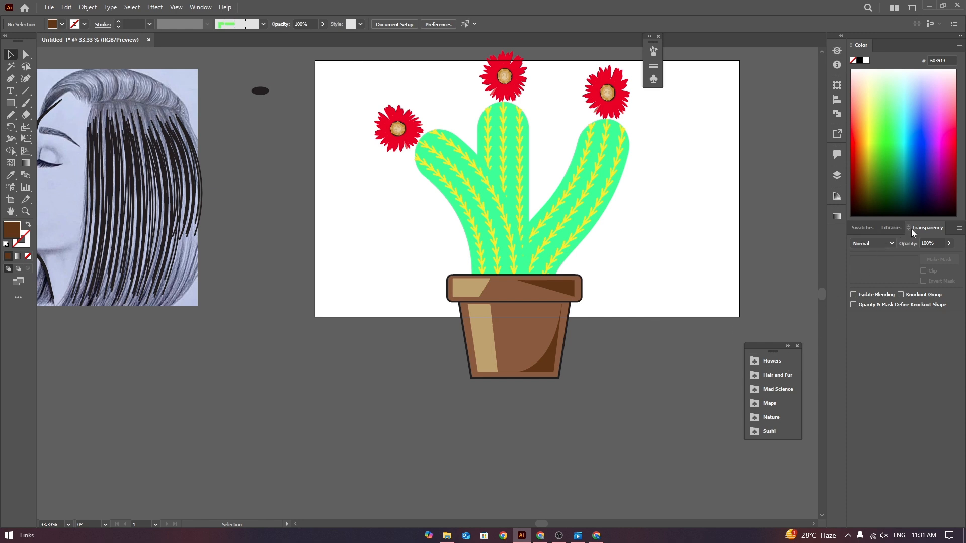
{"action": "left_click", "coordinate": [556, 312]}
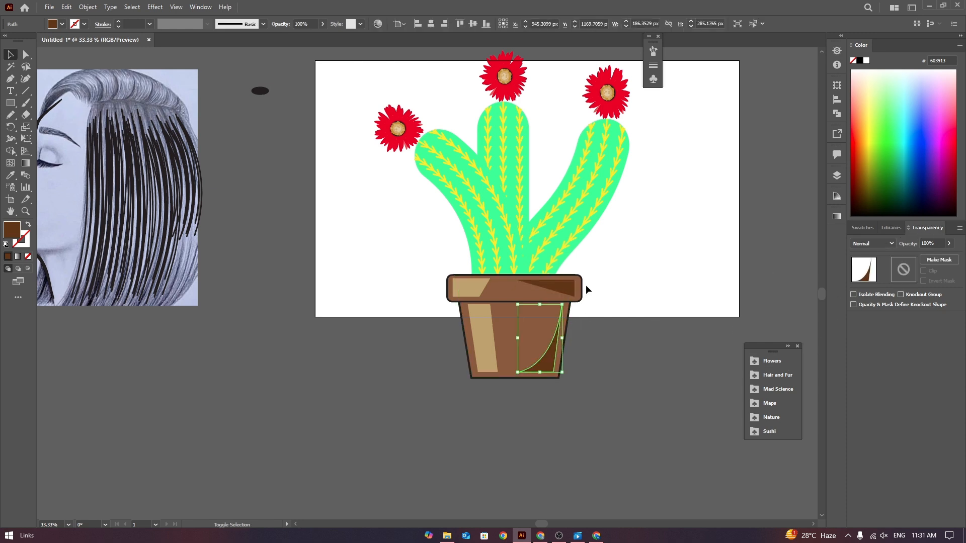
{"action": "left_click", "coordinate": [893, 244]}
{"action": "left_click", "coordinate": [863, 312]}
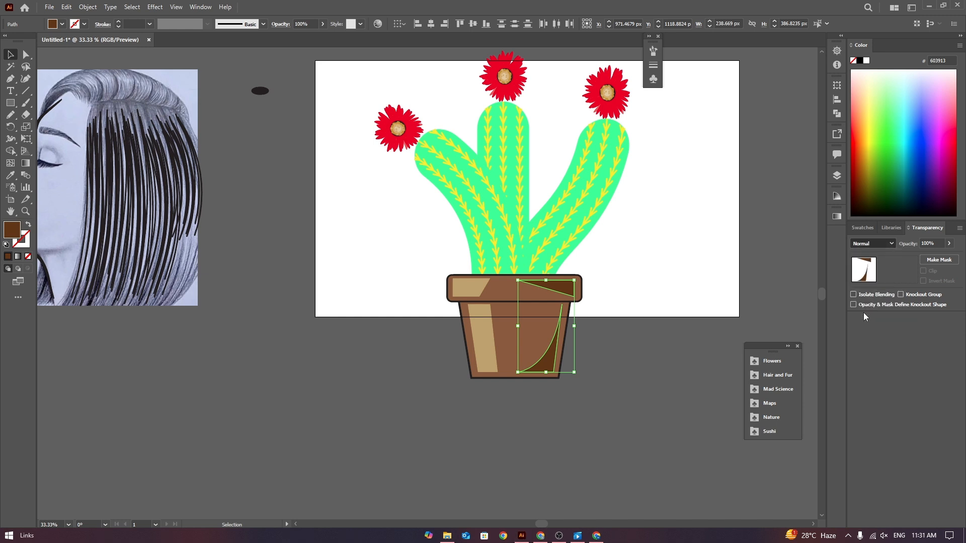
{"action": "left_click", "coordinate": [687, 289]}
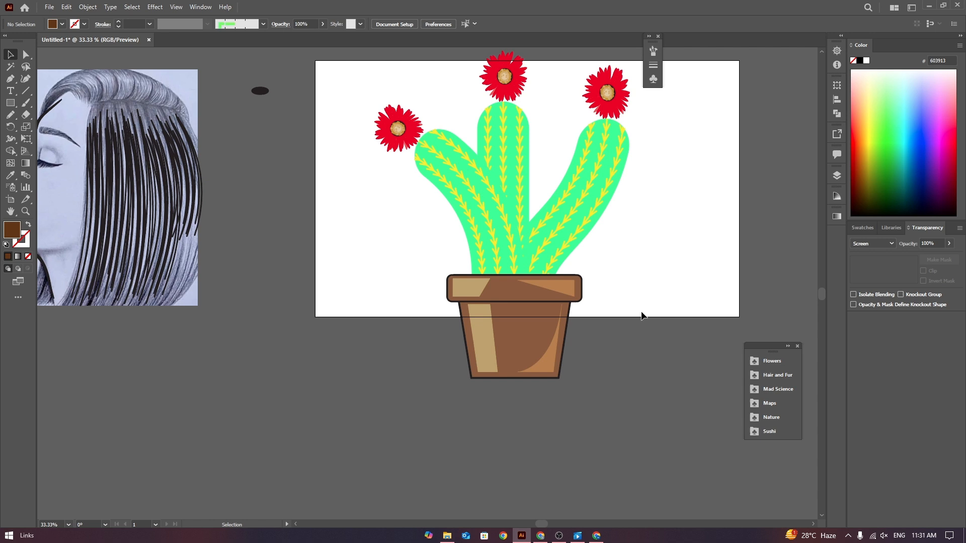
Try the Darken and Multiply blend modes on the rim's shadow triangle and the pot's curved shadow shape
{"action": "left_click", "coordinate": [540, 295]}
{"action": "left_click", "coordinate": [542, 361], "text": "shift"}
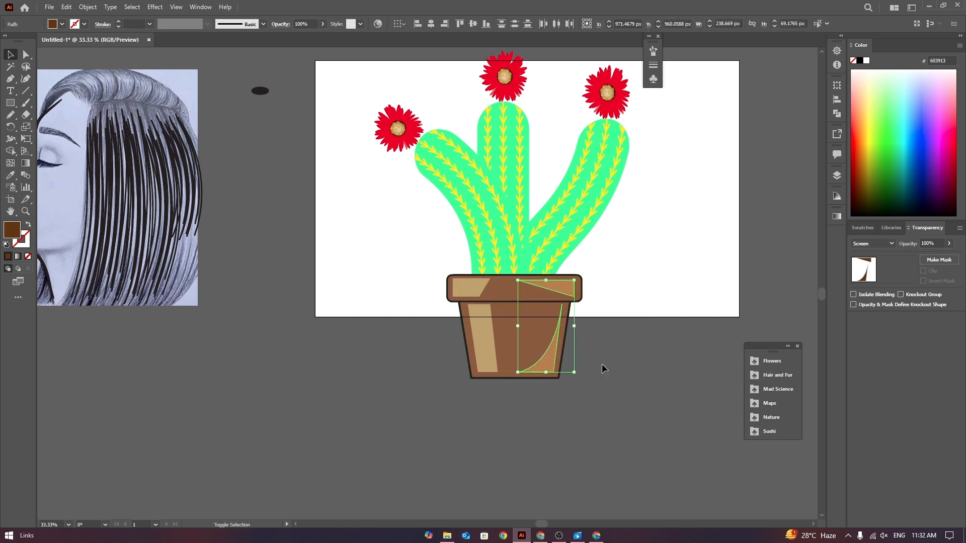
{"action": "left_click", "coordinate": [893, 243]}
{"action": "left_click", "coordinate": [878, 267]}
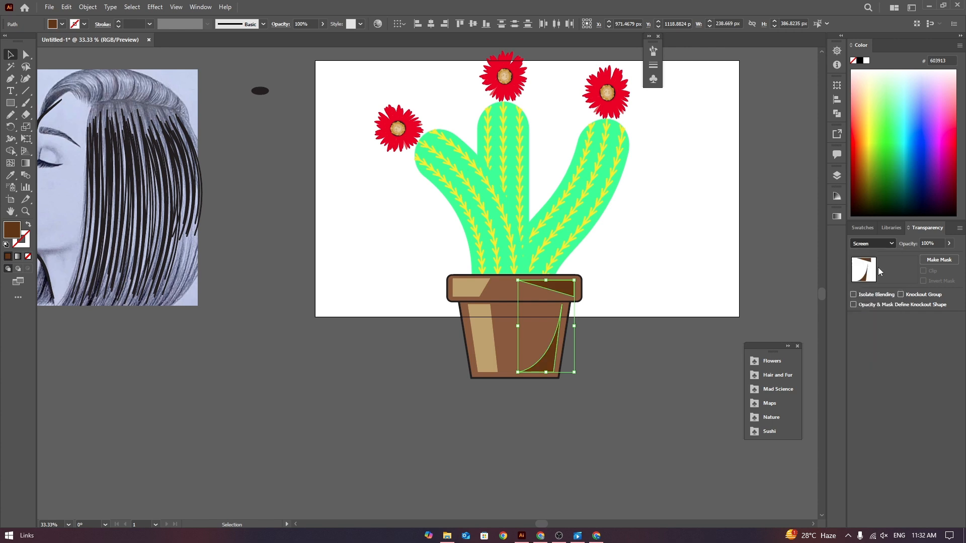
{"action": "left_click", "coordinate": [810, 257]}
{"action": "left_click", "coordinate": [573, 288]}
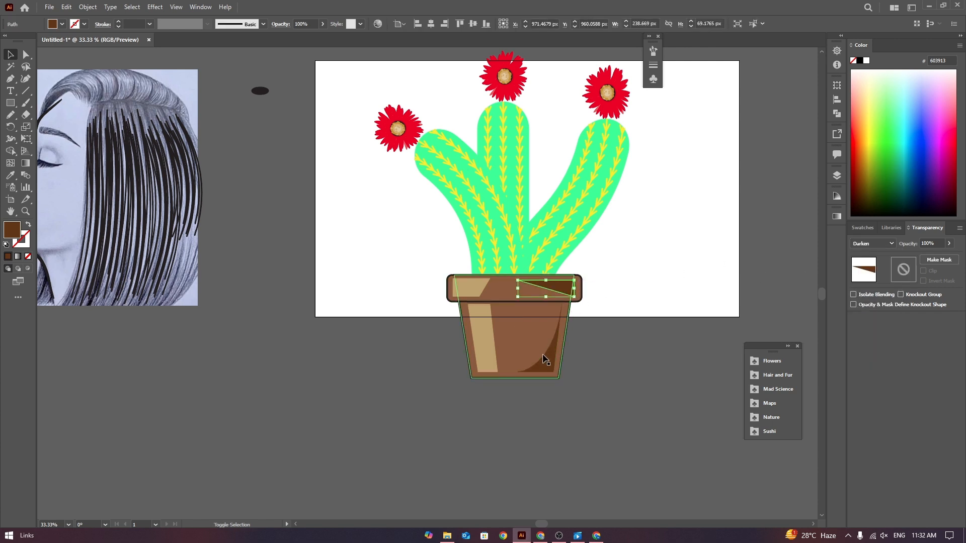
{"action": "left_click", "coordinate": [549, 355], "text": "shift"}
{"action": "left_click", "coordinate": [890, 244]}
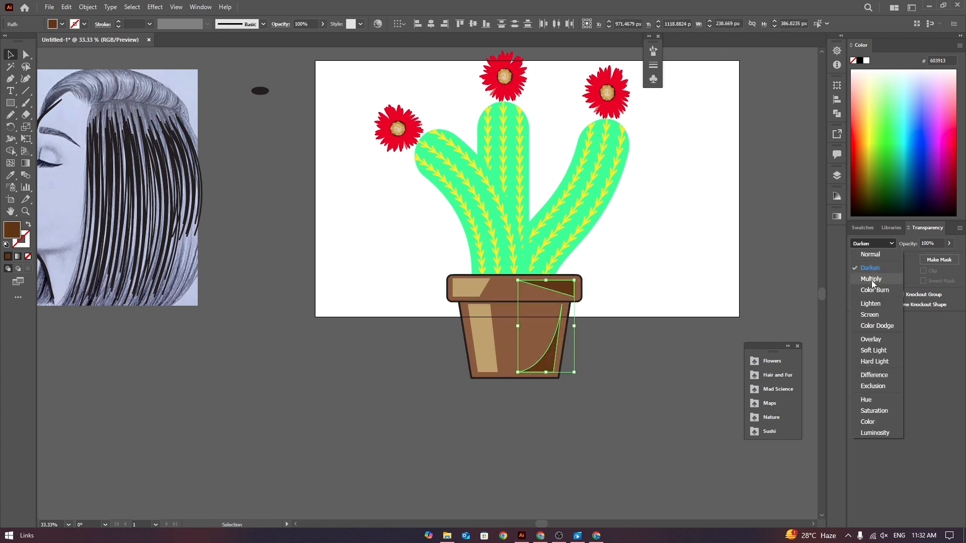
{"action": "left_click", "coordinate": [871, 280]}
{"action": "left_click", "coordinate": [715, 326]}
Try Screen and Color Dodge on the pot's two shadow shapes, settling on the Soft Light blend mode
{"action": "left_click", "coordinate": [566, 289]}
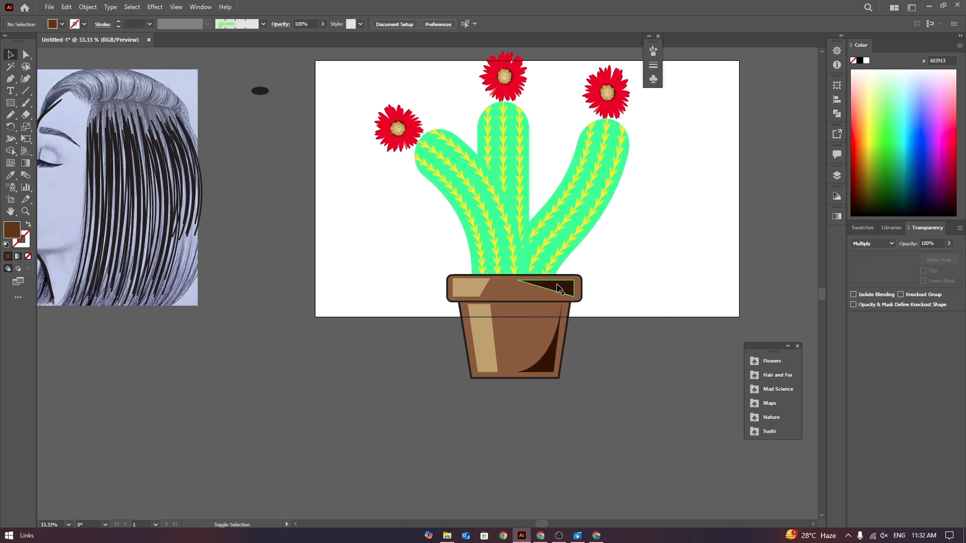
{"action": "left_click", "coordinate": [550, 354], "text": "shift"}
{"action": "left_click", "coordinate": [892, 244]}
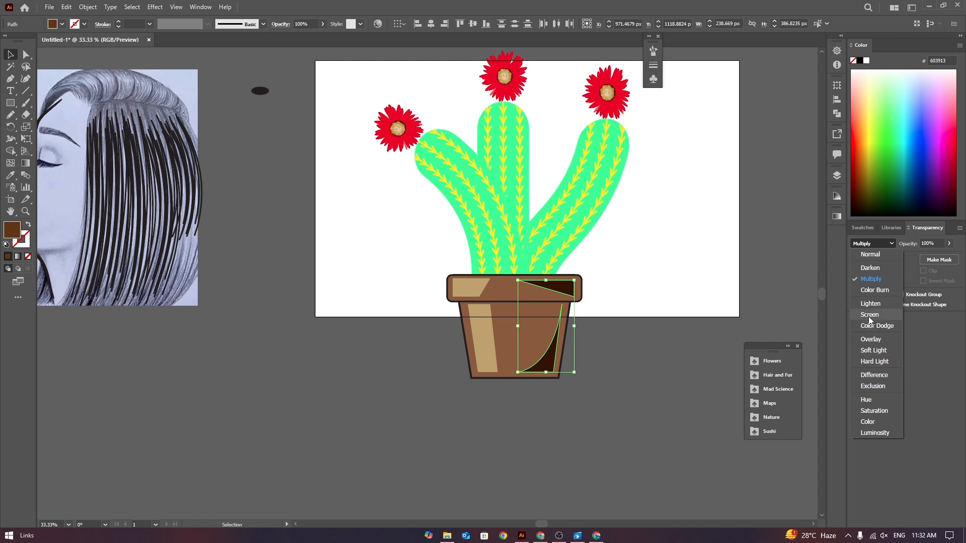
{"action": "left_click", "coordinate": [876, 314]}
{"action": "left_click", "coordinate": [883, 245]}
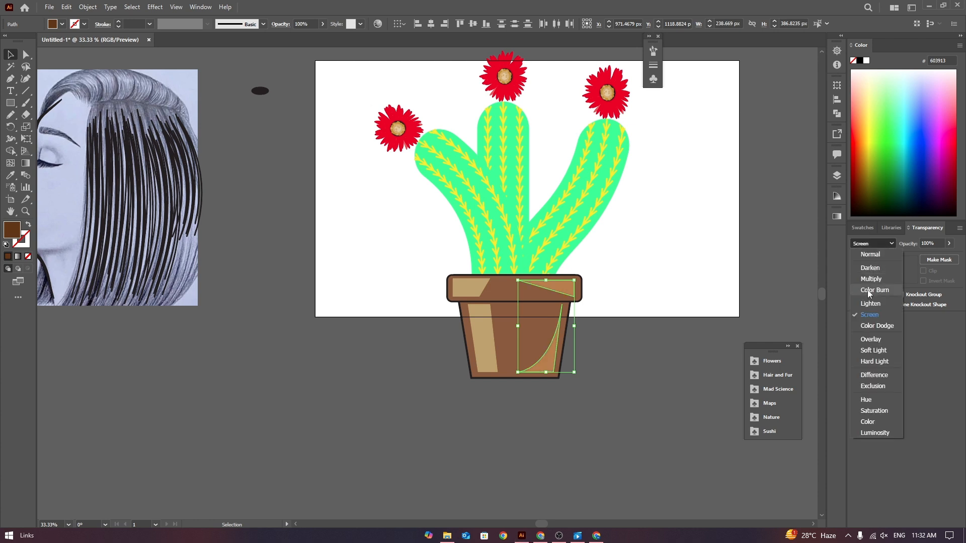
{"action": "left_click", "coordinate": [876, 325]}
{"action": "left_click", "coordinate": [891, 244]}
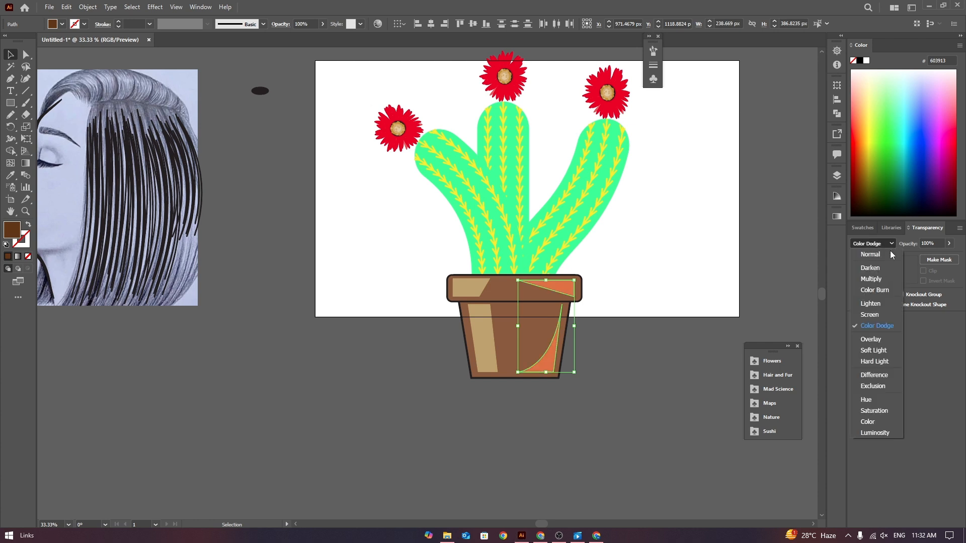
{"action": "left_click", "coordinate": [871, 351]}
{"action": "left_click", "coordinate": [629, 265]}
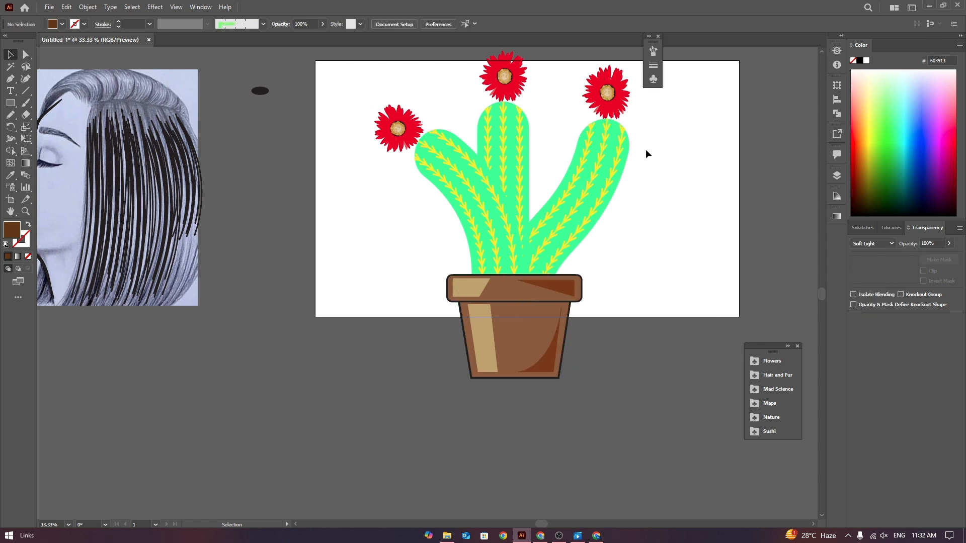
Select the whole potted cactus artwork, including flowers and pot, and expand its appearance
{"action": "scroll", "coordinate": [644, 144], "scroll_direction": "down", "scroll_amount": 1}
{"action": "left_click_drag", "start_coordinate": [822, 301], "coordinate": [824, 286]}
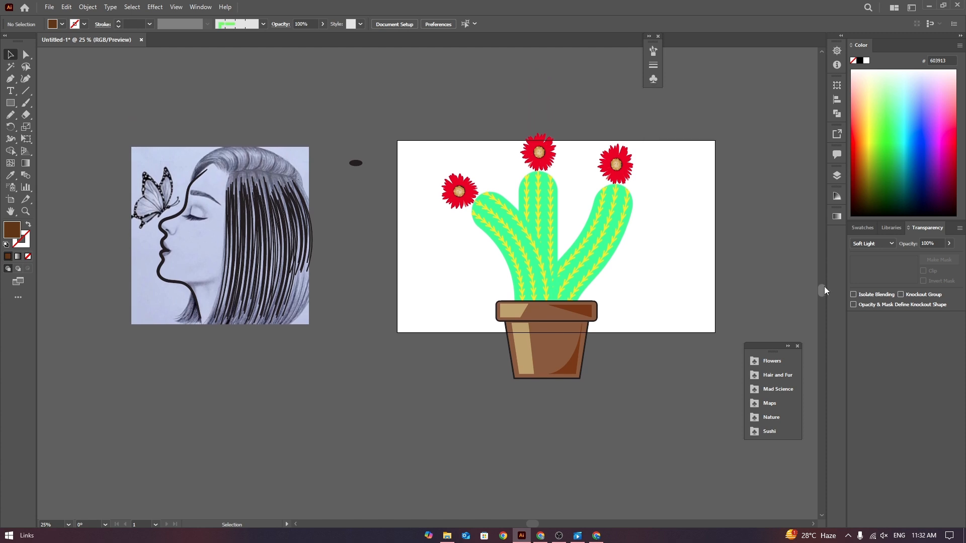
{"action": "left_click_drag", "start_coordinate": [433, 117], "coordinate": [653, 351]}
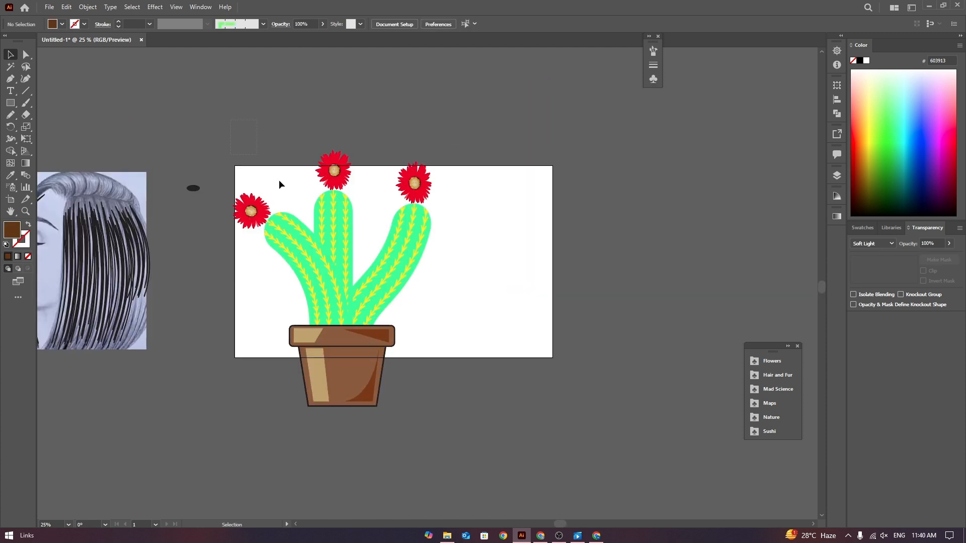
{"action": "left_click_drag", "start_coordinate": [280, 184], "coordinate": [532, 441]}
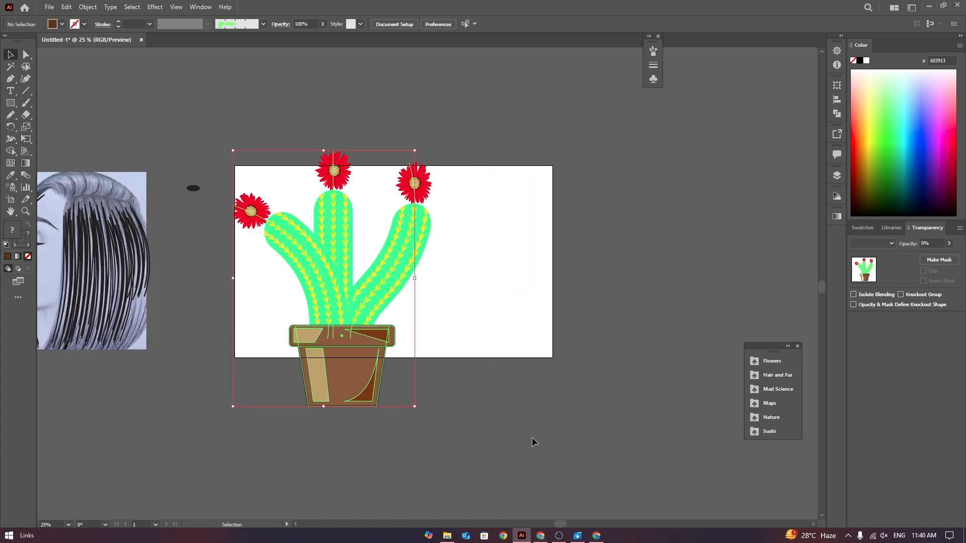
{"action": "left_click", "coordinate": [81, 7]}
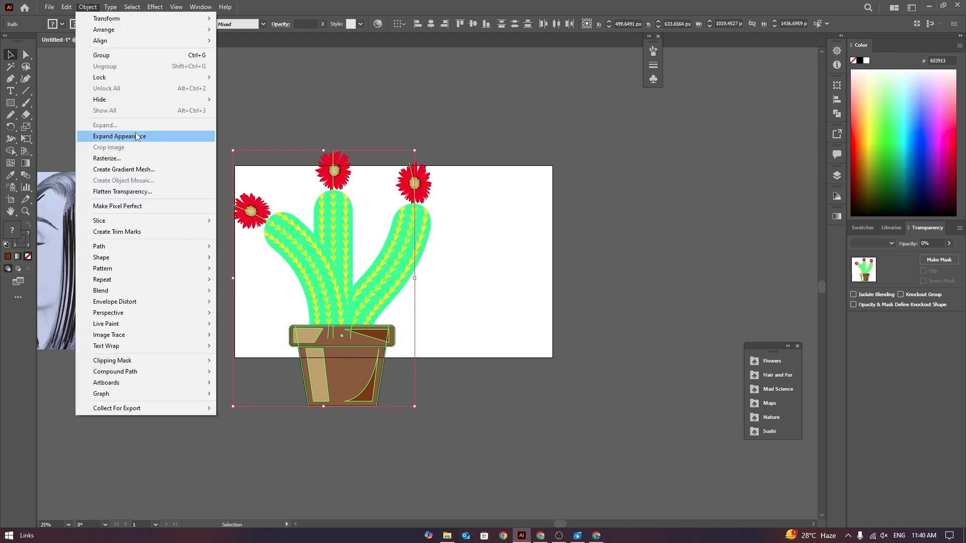
{"action": "left_click", "coordinate": [119, 136]}
Expand the fills and strokes of the potted cactus artwork
{"action": "left_click", "coordinate": [88, 7]}
{"action": "left_click", "coordinate": [105, 125]}
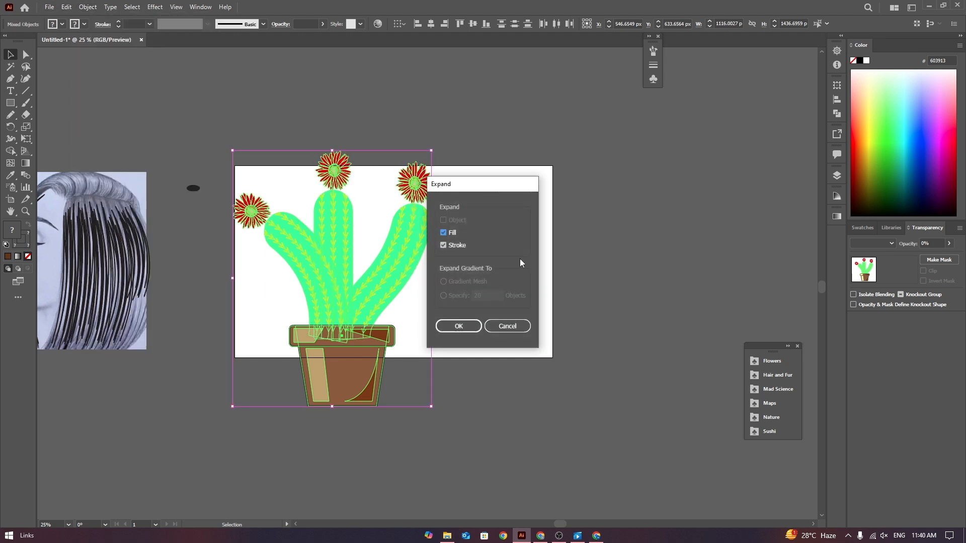
{"action": "left_click", "coordinate": [459, 327]}
{"action": "left_click", "coordinate": [508, 307]}
Move the complete potted cactus toward the right so that most of it sits outside the artboard
{"action": "left_click_drag", "start_coordinate": [250, 155], "coordinate": [457, 447]}
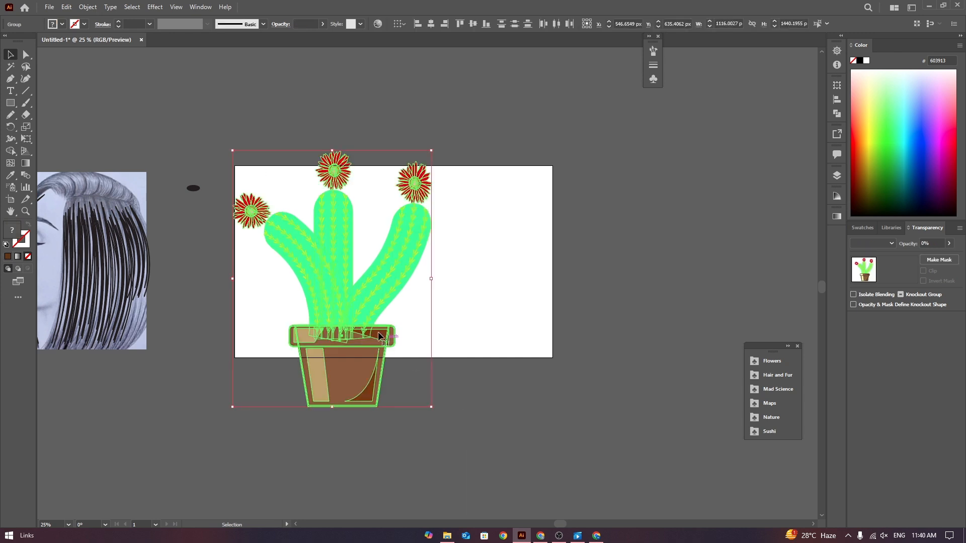
{"action": "left_click_drag", "start_coordinate": [394, 285], "coordinate": [644, 272]}
{"action": "mouse_move", "coordinate": [683, 139]}
{"action": "left_mouse_down"}
{"action": "mouse_move", "coordinate": [657, 169]}
{"action": "mouse_move", "coordinate": [593, 209]}
{"action": "mouse_move", "coordinate": [695, 153]}
{"action": "mouse_move", "coordinate": [677, 142]}
{"action": "left_mouse_up"}
{"action": "left_click", "coordinate": [481, 138]}
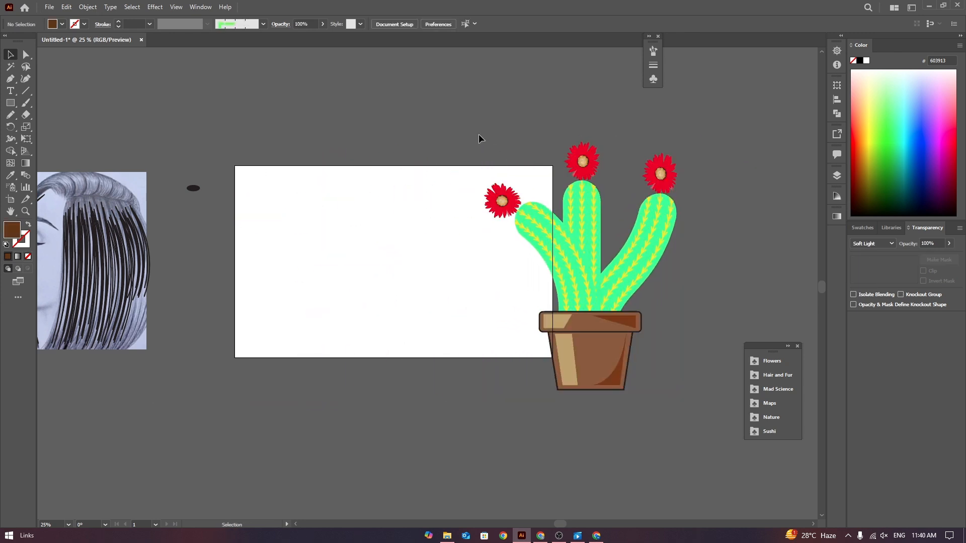
{"action": "left_click_drag", "start_coordinate": [481, 138], "coordinate": [686, 409]}
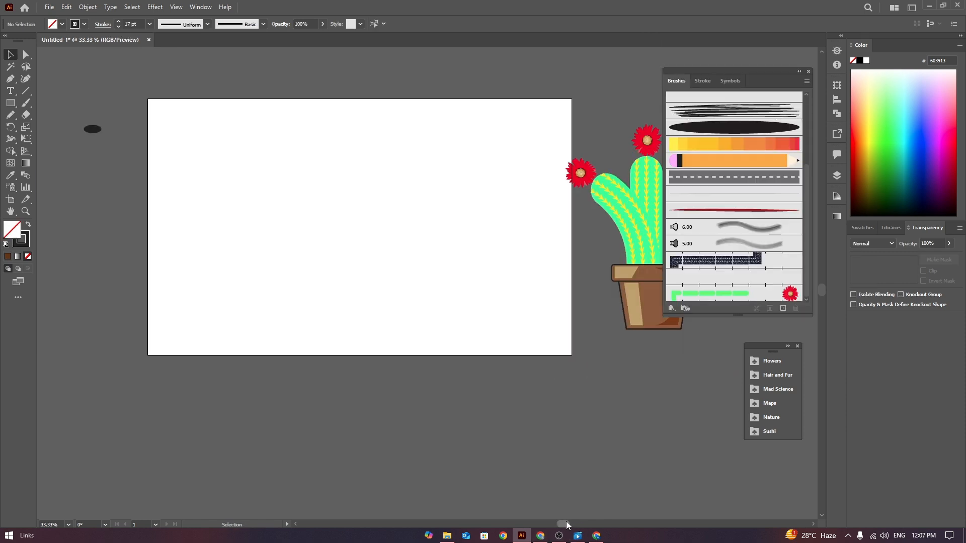
Draw a tall, narrow rectangle about 140 px wide and 632 px high on the empty artboard
{"action": "left_click_drag", "start_coordinate": [566, 524], "coordinate": [558, 520]}
{"action": "left_click", "coordinate": [10, 103]}
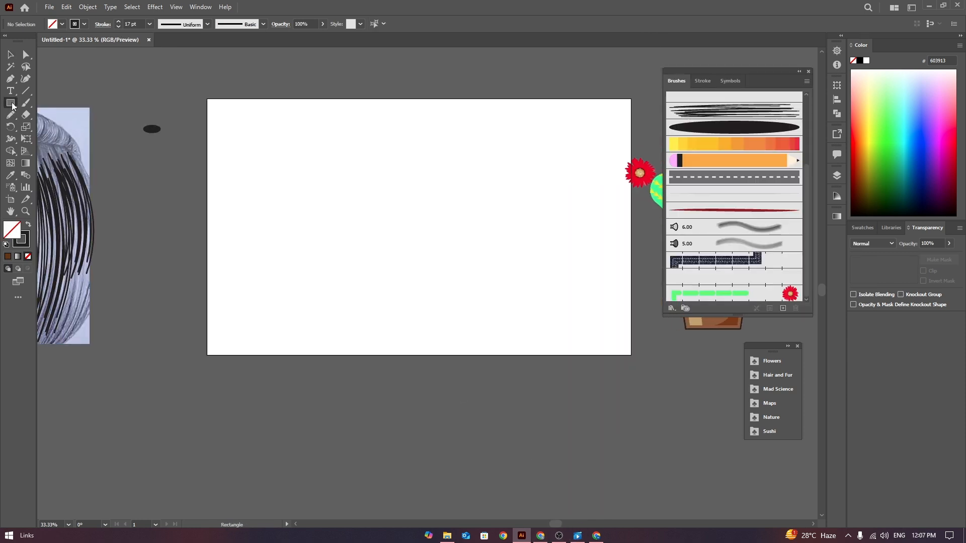
{"action": "mouse_move", "coordinate": [354, 158]}
{"action": "left_mouse_down"}
{"action": "mouse_move", "coordinate": [399, 281]}
{"action": "mouse_move", "coordinate": [388, 317]}
{"action": "mouse_move", "coordinate": [388, 309]}
{"action": "left_mouse_up"}
Add an anchor point at the middle of the rectangle's top edge and raise it about 102 px to form a picket tip
{"action": "left_click", "coordinate": [26, 54]}
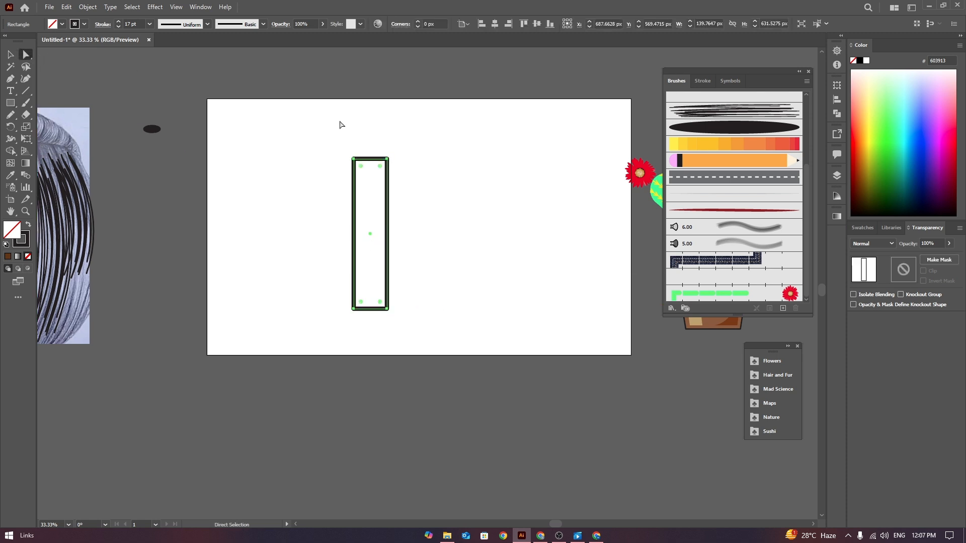
{"action": "left_click", "coordinate": [357, 131]}
{"action": "left_click", "coordinate": [376, 162]}
{"action": "left_click", "coordinate": [10, 78]}
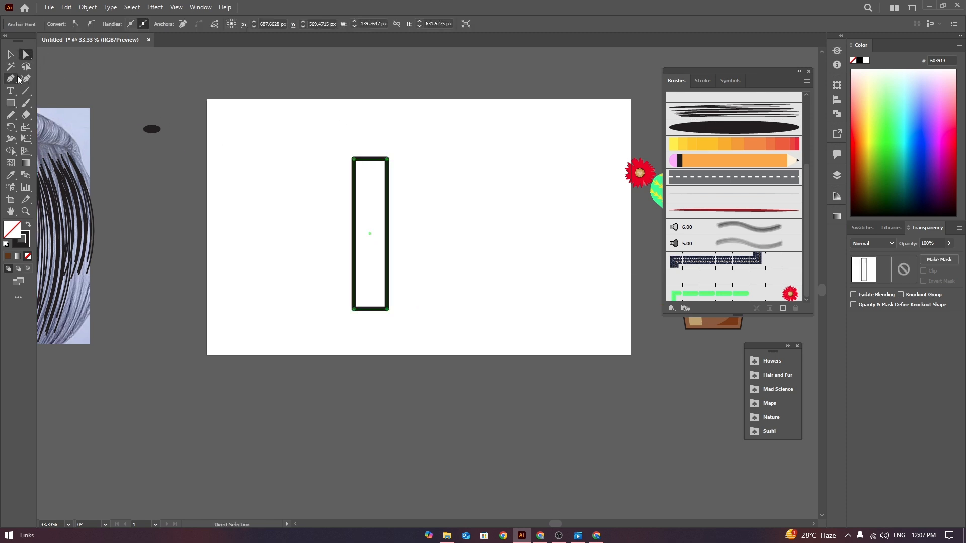
{"action": "left_click", "coordinate": [370, 159]}
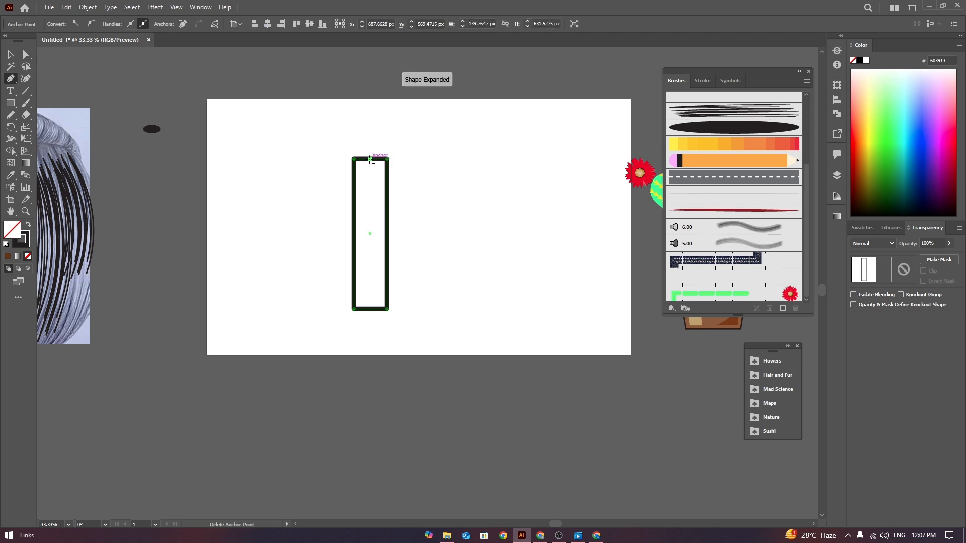
{"action": "key", "text": "ctrl+z"}
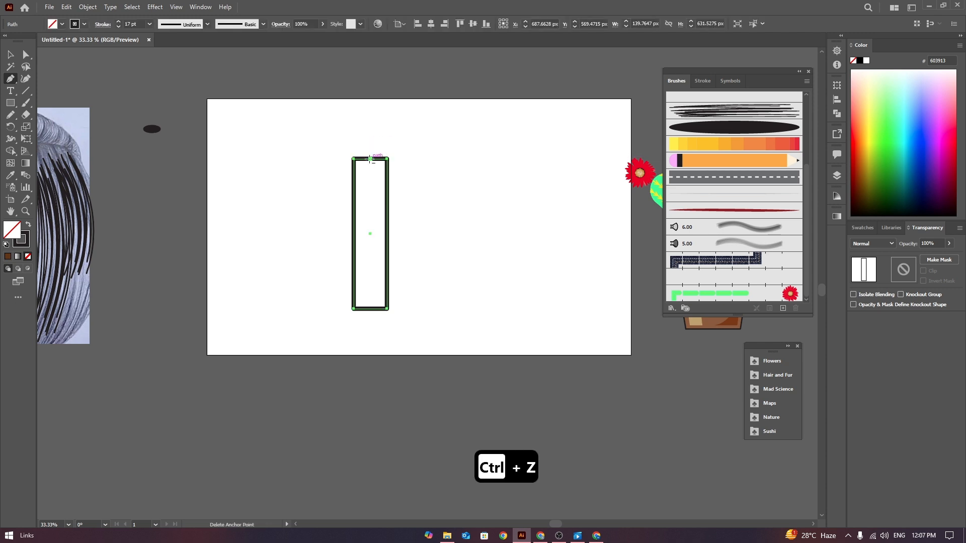
{"action": "left_click", "coordinate": [30, 55]}
{"action": "left_click_drag", "start_coordinate": [370, 159], "coordinate": [371, 135]}
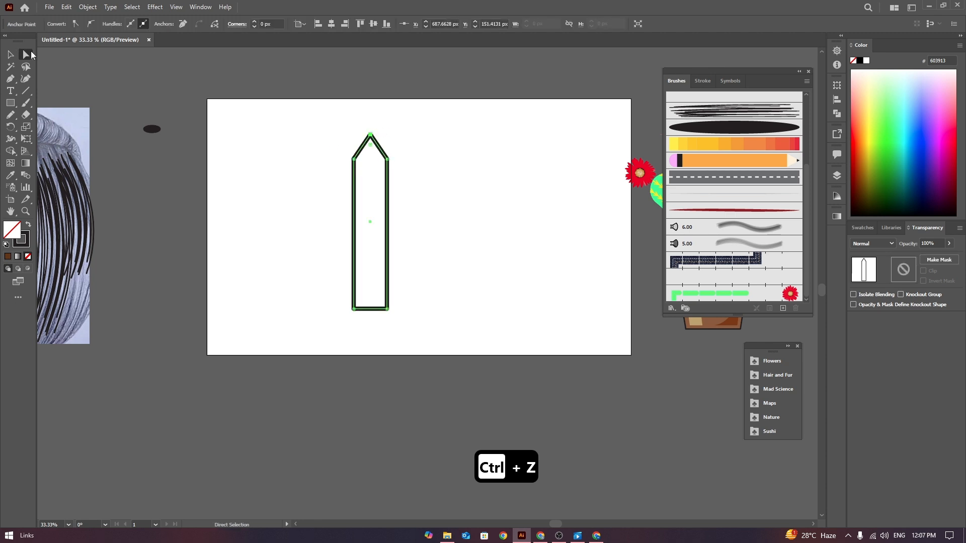
Fully round the two bottom corners of the picket shape into a semicircular end
{"action": "left_click", "coordinate": [323, 297]}
{"action": "left_click", "coordinate": [384, 302]}
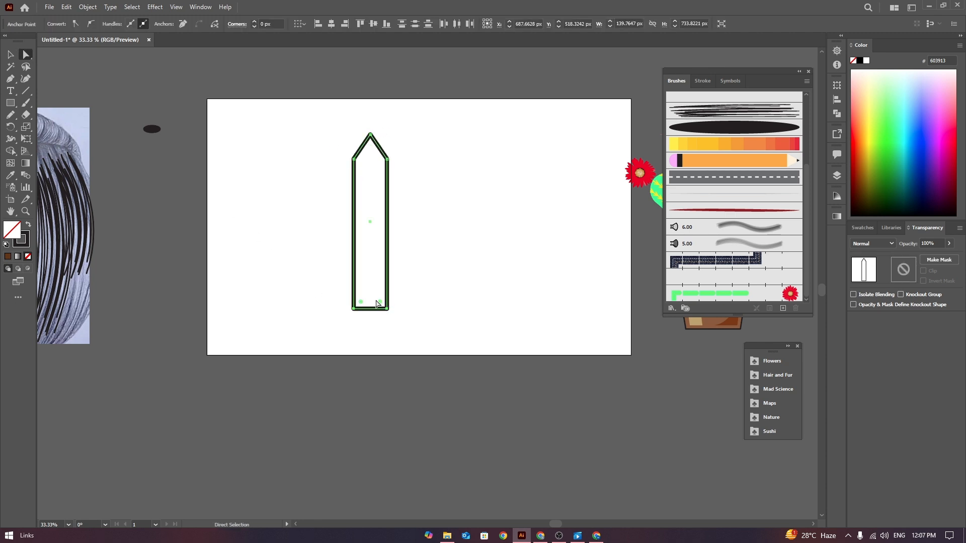
{"action": "left_click_drag", "start_coordinate": [377, 303], "coordinate": [368, 258]}
{"action": "left_click", "coordinate": [10, 54]}
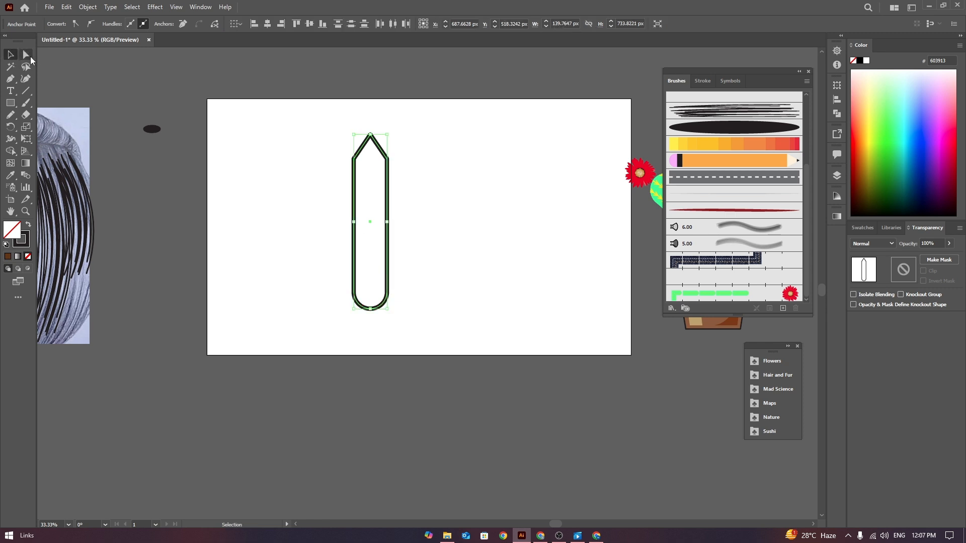
Duplicate the picket directly beside the original so their long edges meet
{"action": "left_click", "coordinate": [396, 227]}
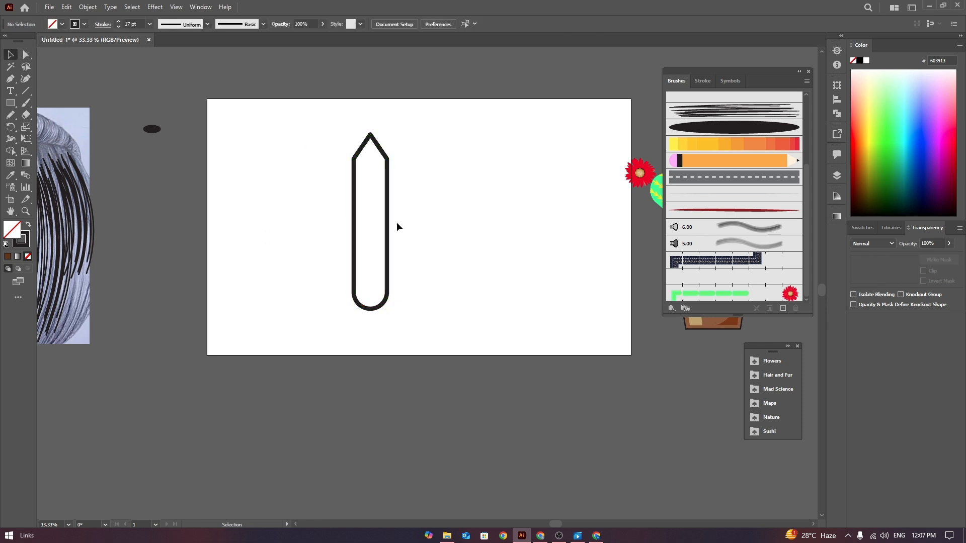
{"action": "left_click", "coordinate": [387, 241]}
{"action": "left_click", "coordinate": [388, 234], "text": "shift"}
{"action": "left_click_drag", "start_coordinate": [389, 224], "coordinate": [422, 228]}
Create a pattern brush from the two pickets, keeping the default brush options
{"action": "mouse_move", "coordinate": [326, 107]}
{"action": "left_mouse_down"}
{"action": "mouse_move", "coordinate": [423, 239]}
{"action": "mouse_move", "coordinate": [649, 247]}
{"action": "mouse_move", "coordinate": [691, 278]}
{"action": "left_mouse_up"}
{"action": "left_click", "coordinate": [609, 155]}
{"action": "left_click", "coordinate": [622, 176]}
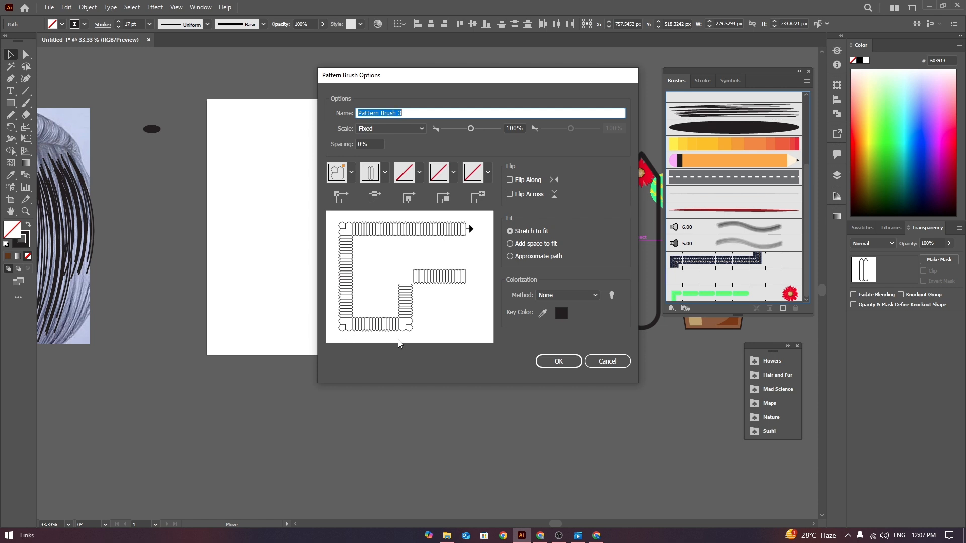
{"action": "left_click", "coordinate": [552, 360]}
Move the two pickets off the artboard and draw a rectangle about 1036 by 782 px in the cleared area
{"action": "left_click", "coordinate": [327, 134]}
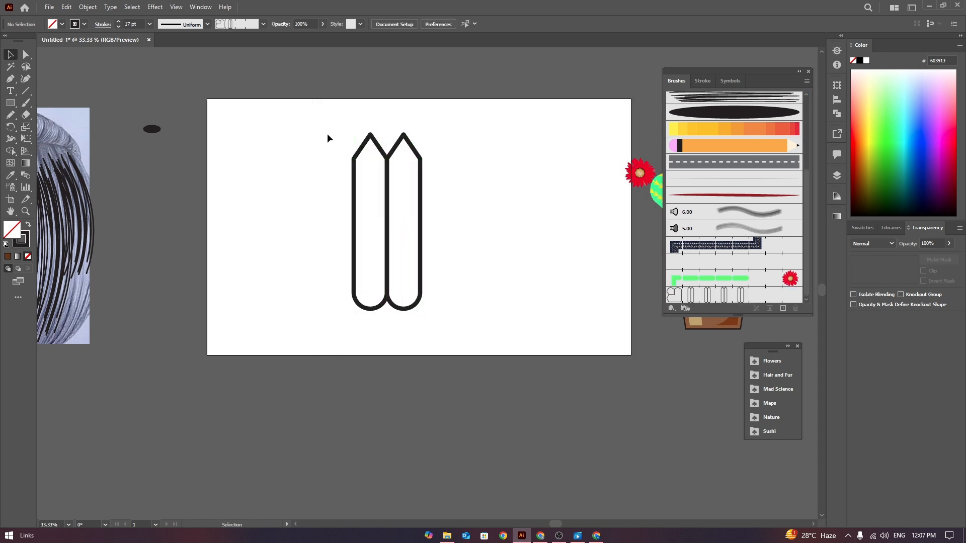
{"action": "left_click", "coordinate": [425, 224]}
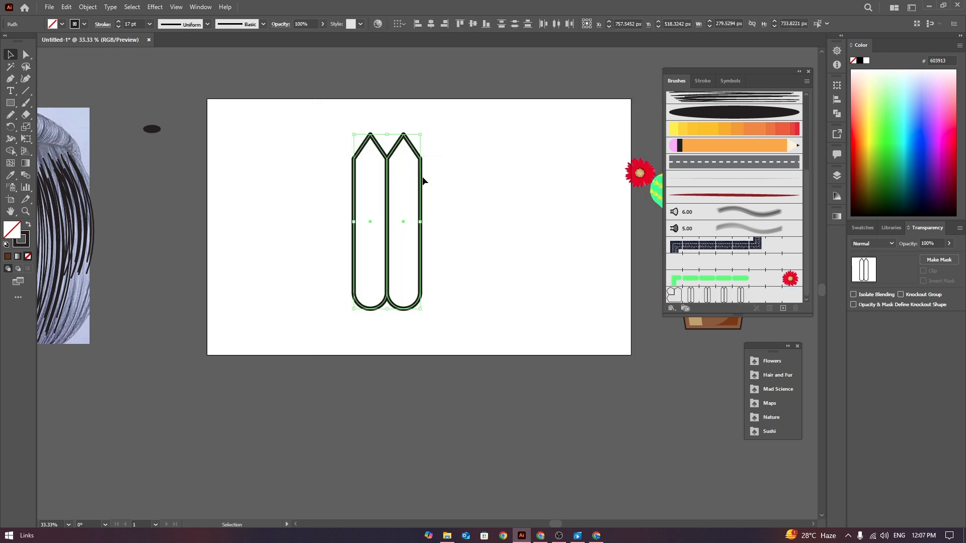
{"action": "left_click_drag", "start_coordinate": [423, 180], "coordinate": [204, 296]}
{"action": "left_click", "coordinate": [10, 102]}
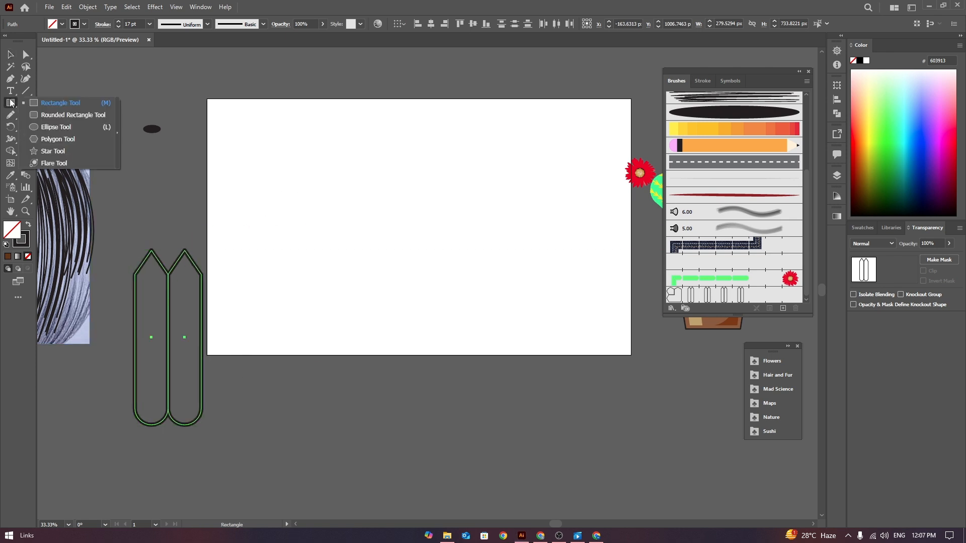
{"action": "left_click", "coordinate": [53, 104]}
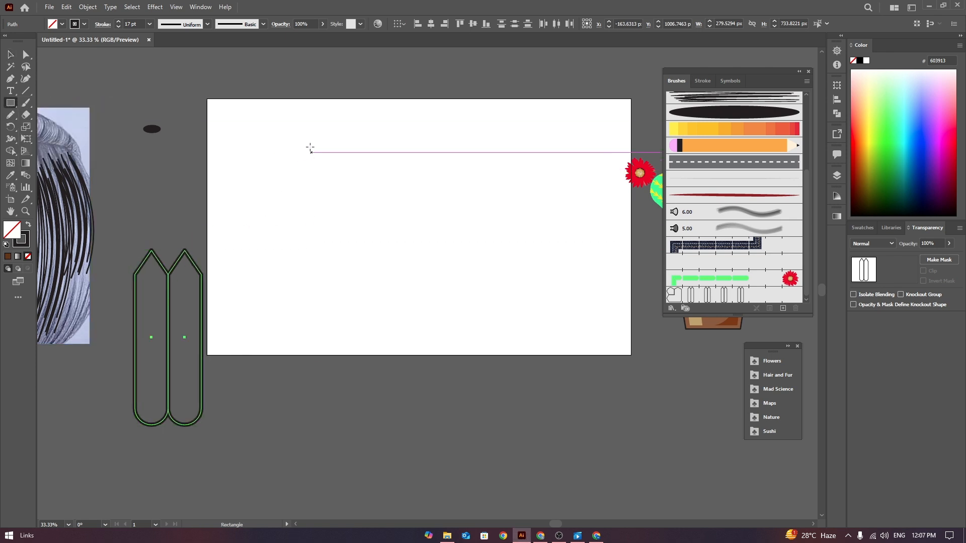
{"action": "left_click_drag", "start_coordinate": [311, 147], "coordinate": [555, 329]}
{"action": "left_click", "coordinate": [10, 54]}
{"action": "left_click", "coordinate": [133, 104]}
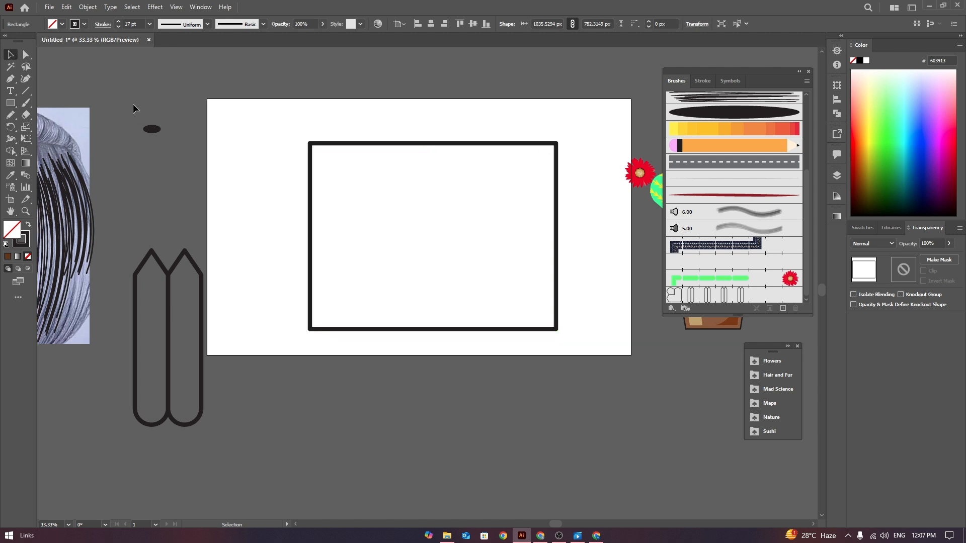
Apply the picket pattern brush to the large rectangle and reduce its stroke weight to 0.25 pt
{"action": "left_click", "coordinate": [394, 144]}
{"action": "left_click", "coordinate": [723, 297]}
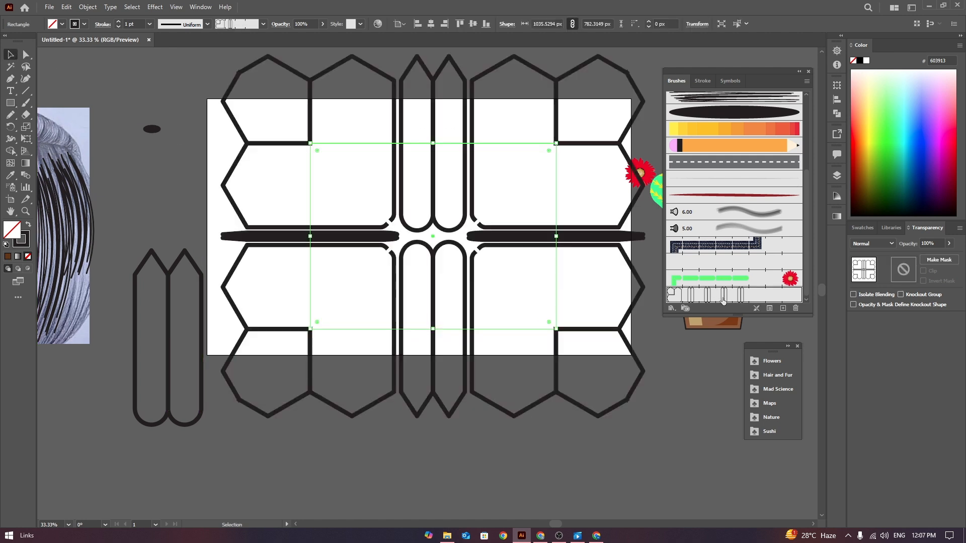
{"action": "left_click", "coordinate": [117, 27]}
{"action": "left_click", "coordinate": [117, 27]}
{"action": "left_click", "coordinate": [118, 27]}
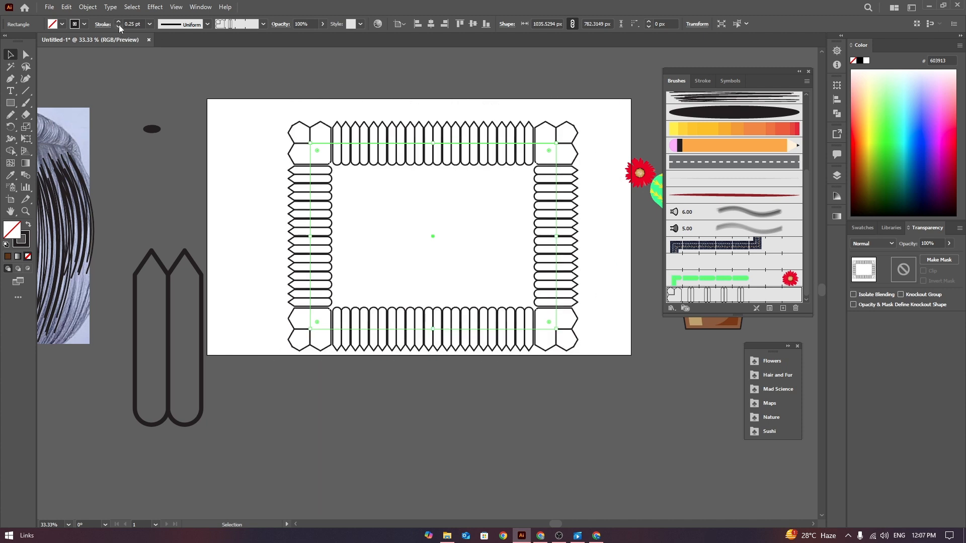
{"action": "left_click", "coordinate": [53, 55]}
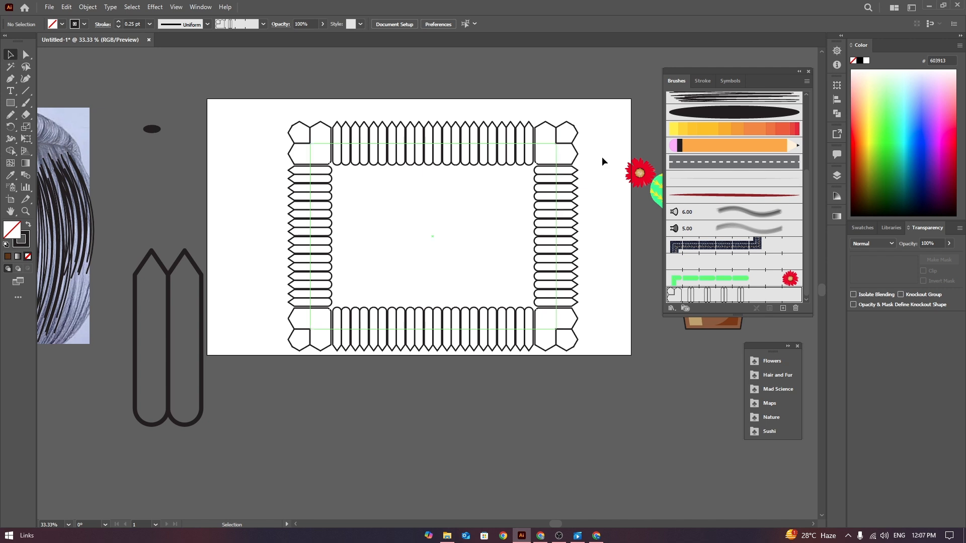
Delete the picket-bordered rectangle and the two original picket shapes beside the artboard
{"action": "left_click_drag", "start_coordinate": [306, 118], "coordinate": [636, 417]}
{"action": "left_click", "coordinate": [268, 83]}
{"action": "left_click_drag", "start_coordinate": [267, 83], "coordinate": [292, 248]}
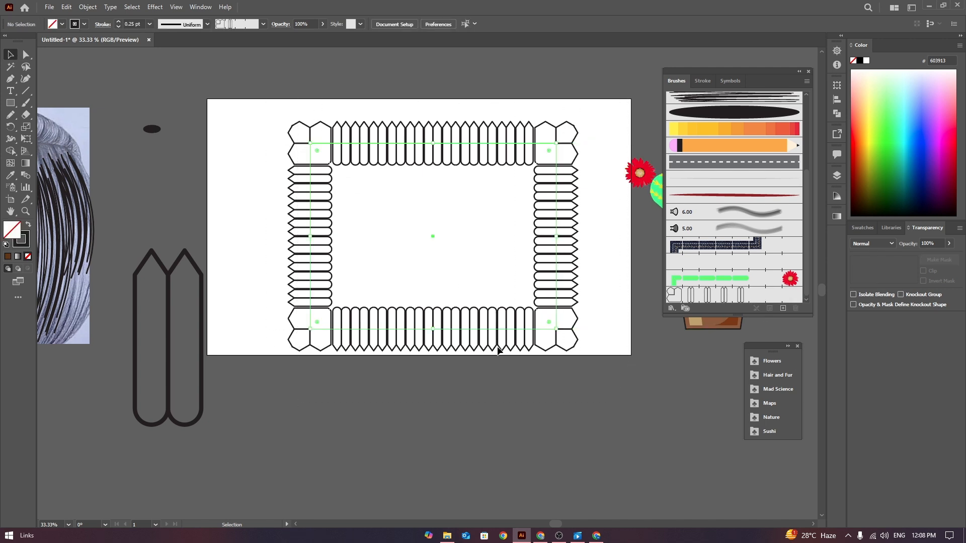
{"action": "key", "text": "Delete"}
{"action": "left_click_drag", "start_coordinate": [133, 222], "coordinate": [382, 352]}
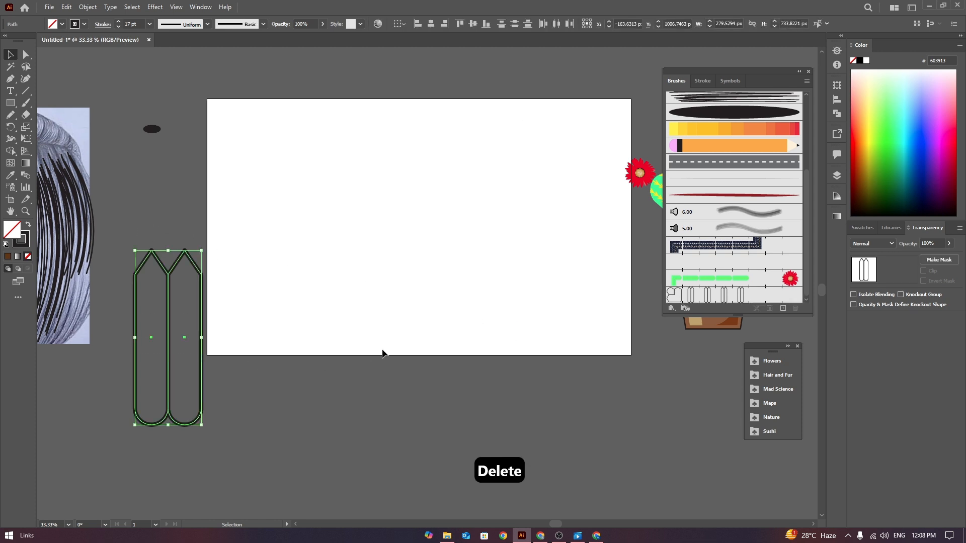
{"action": "key", "text": "Delete"}
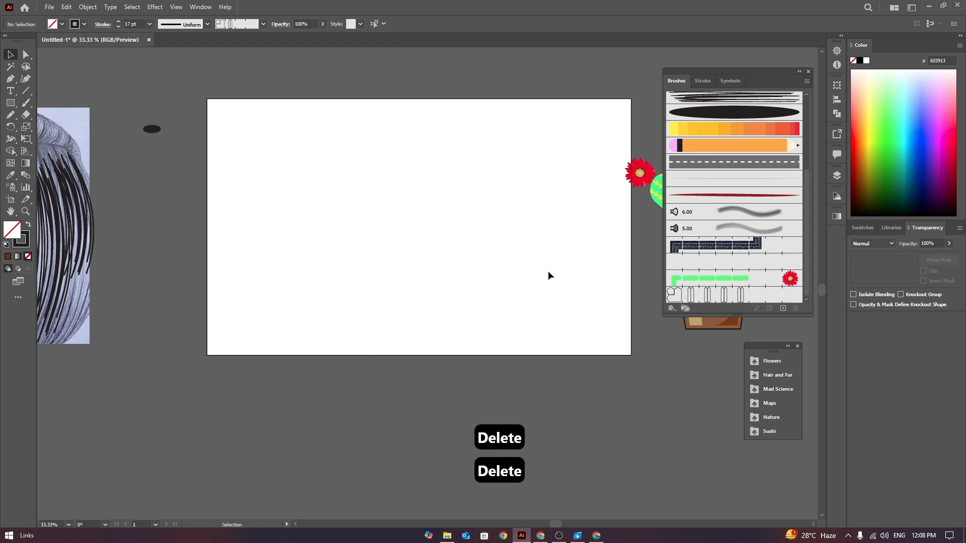